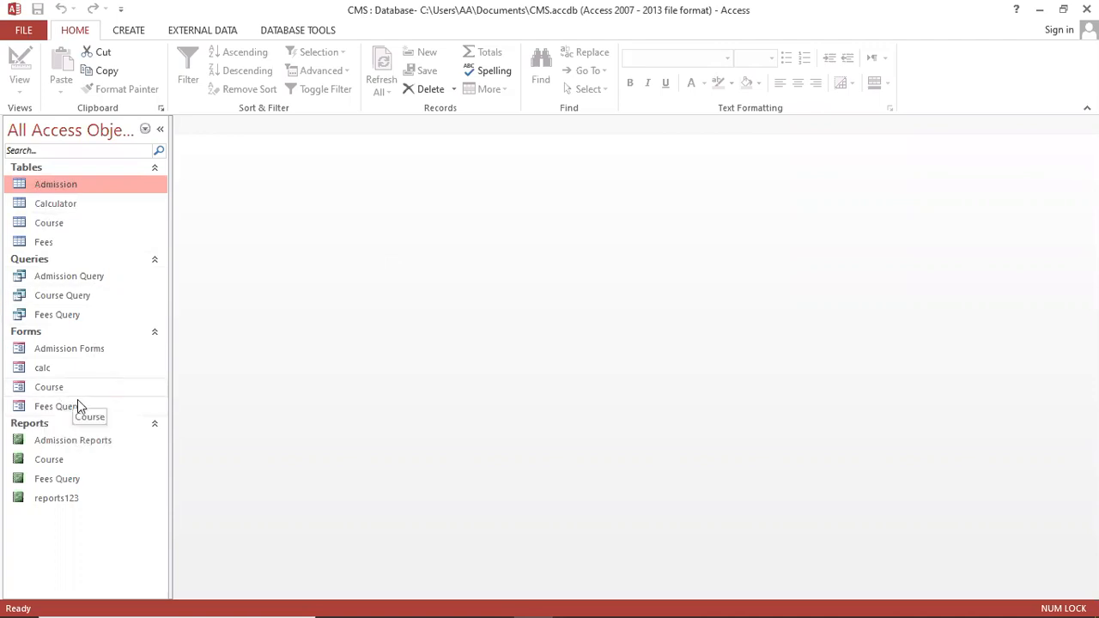
Open and close the calc calculator form, then browse the existing tables, query, form and report
left_click(70, 370)
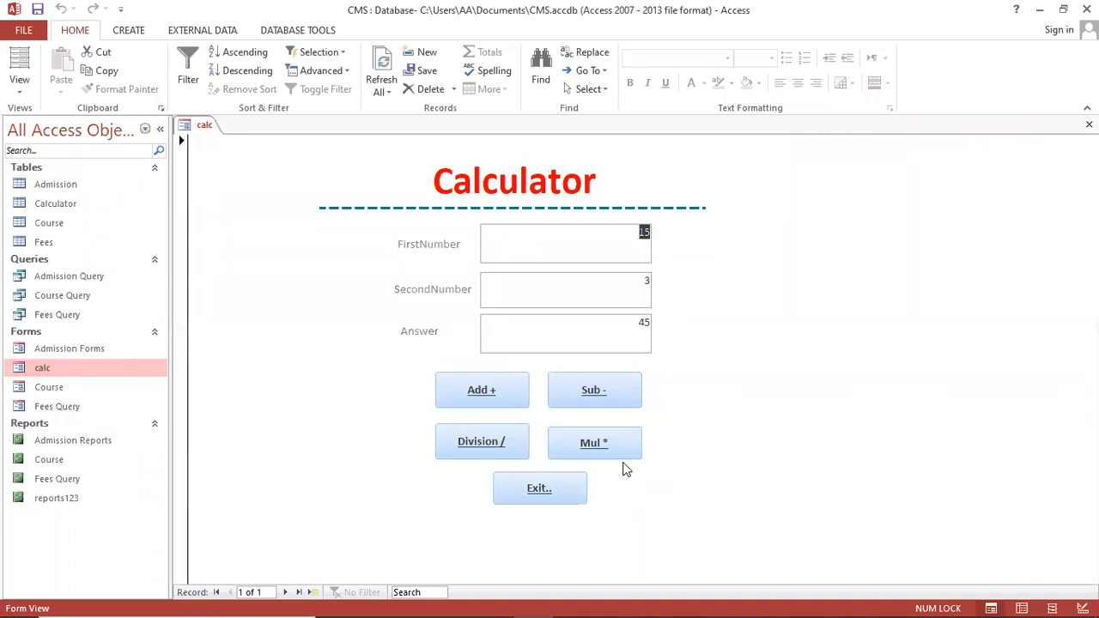
left_click(565, 495)
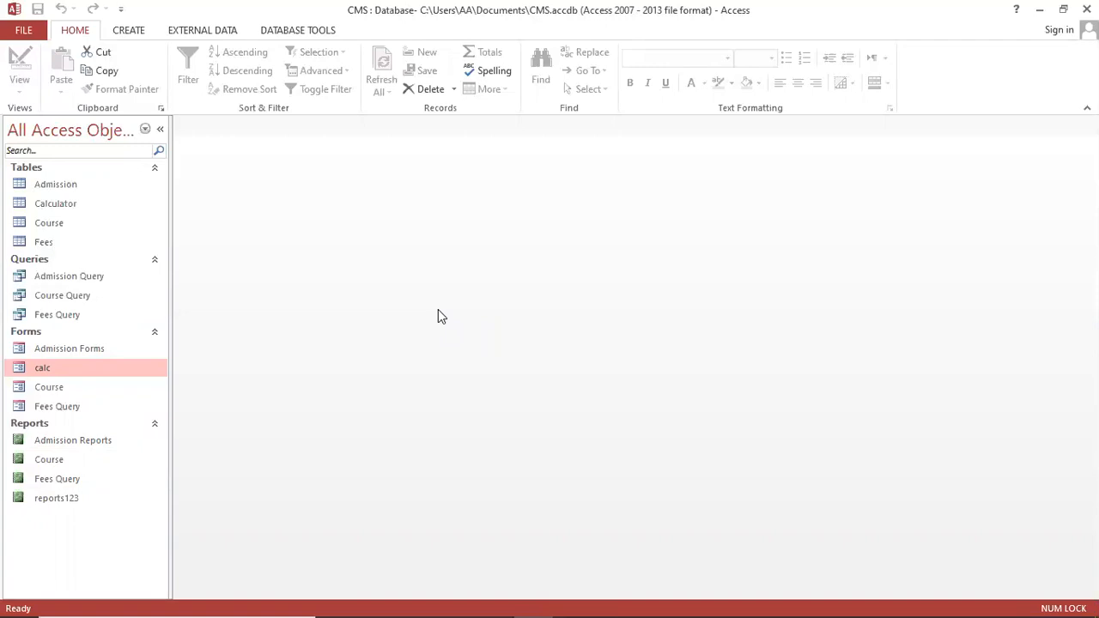
left_click(86, 188)
left_click(85, 204)
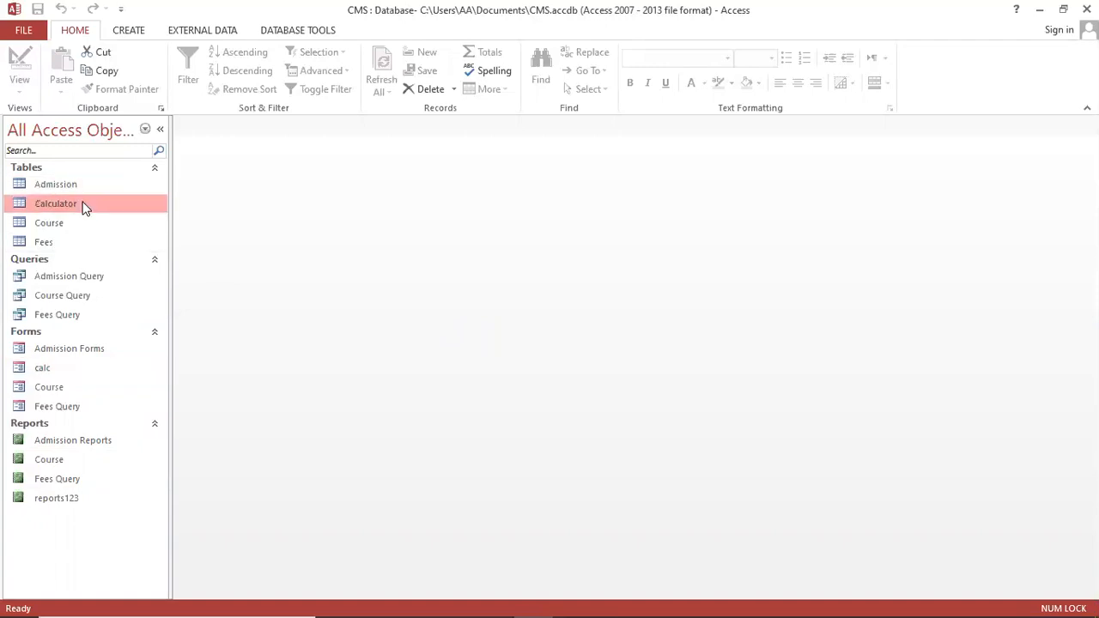
left_click(76, 222)
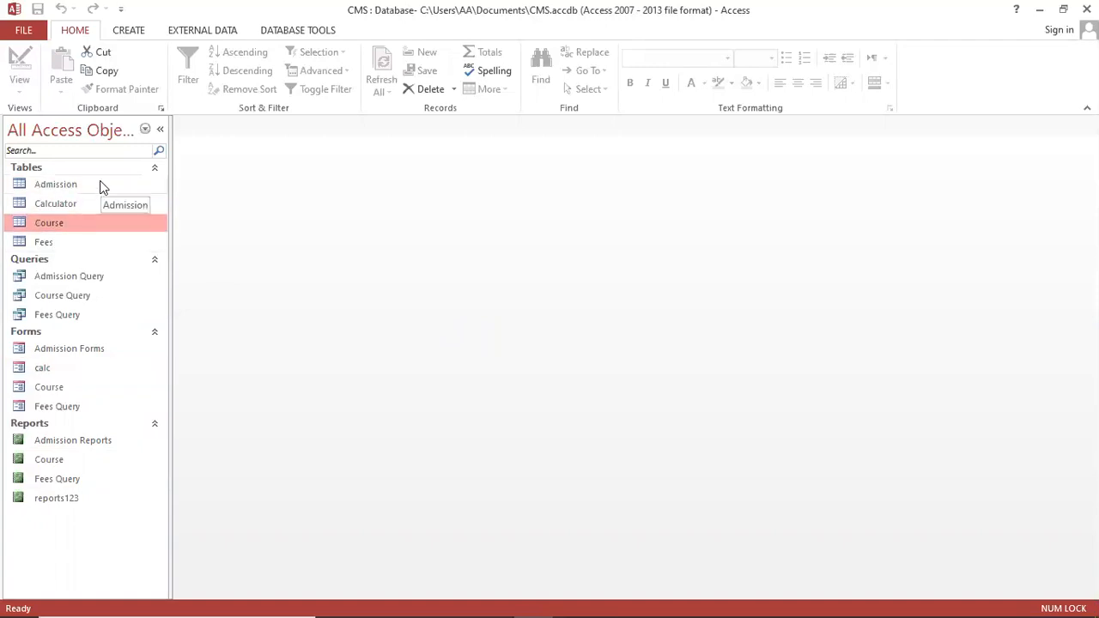
left_click(96, 184)
left_click(90, 202)
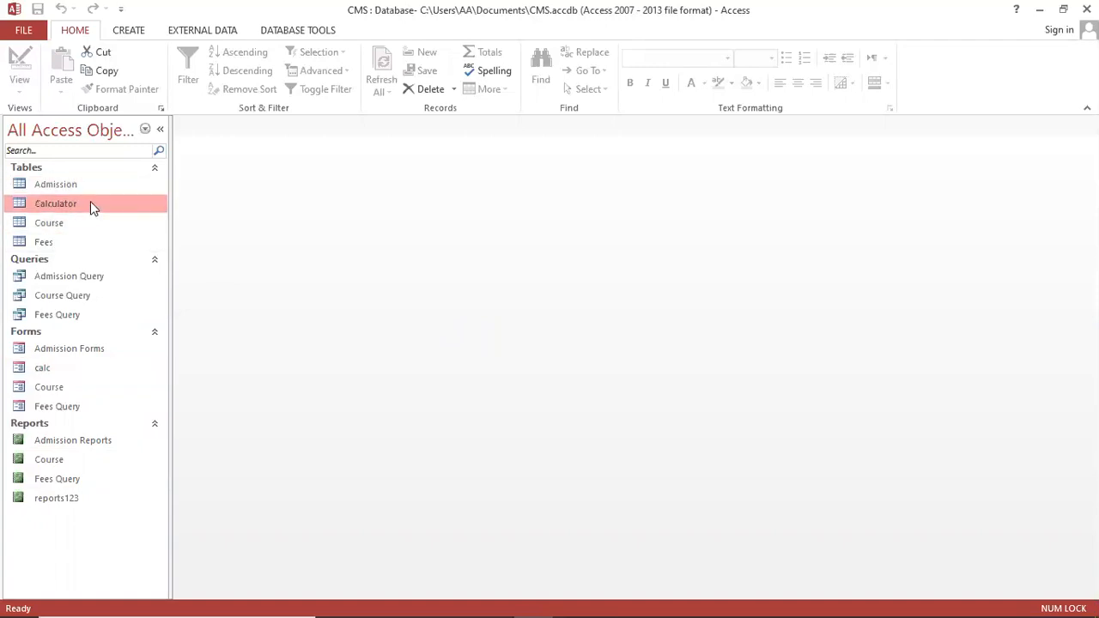
left_click(105, 282)
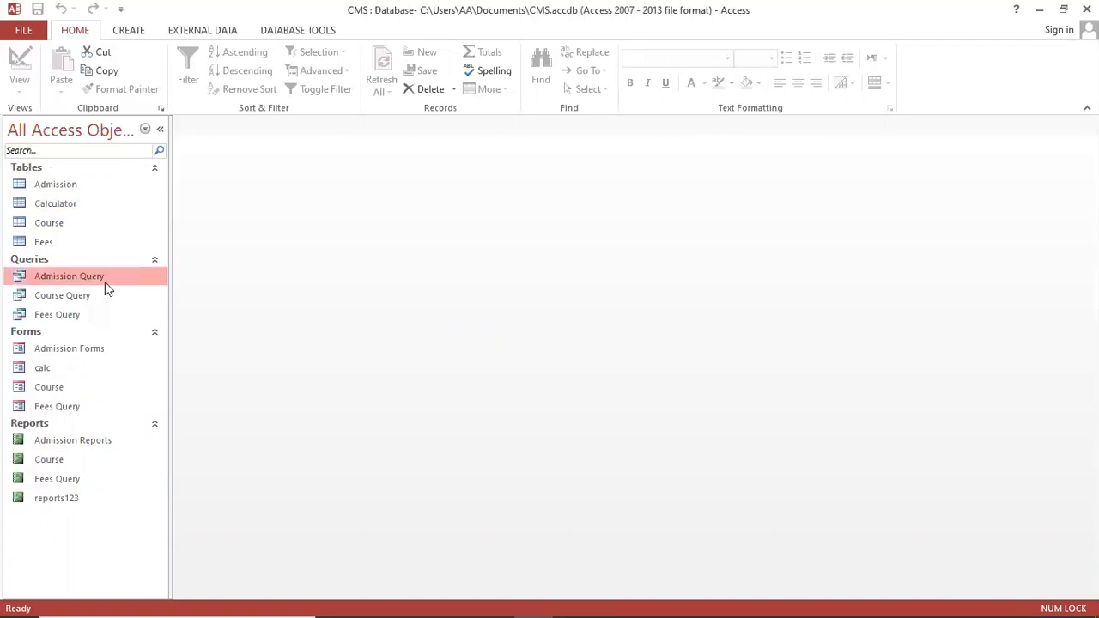
left_click(75, 388)
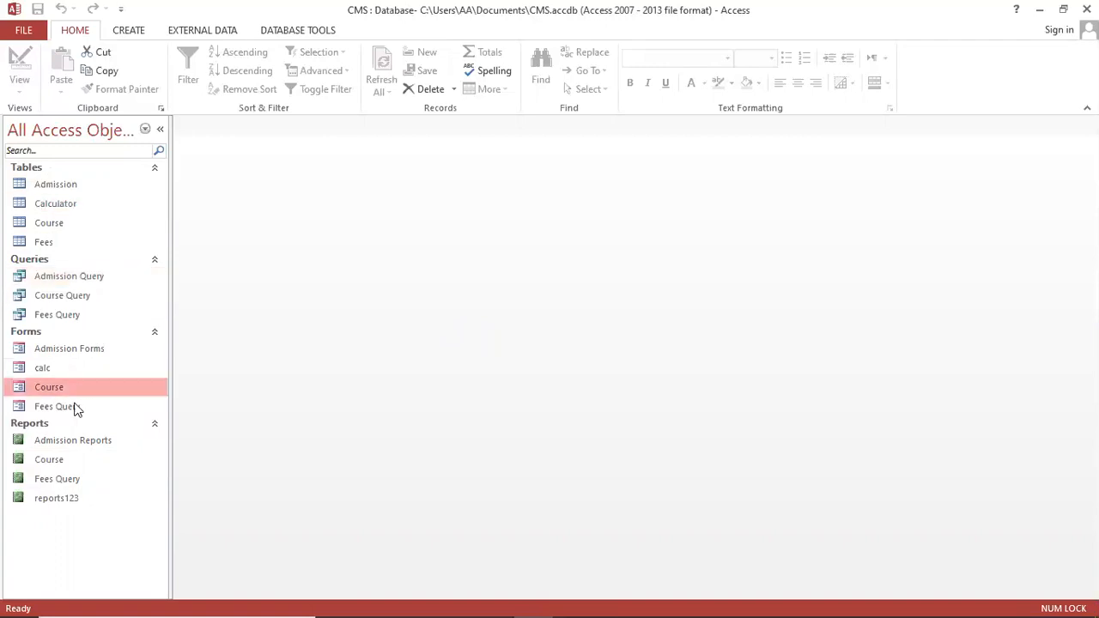
left_click(81, 464)
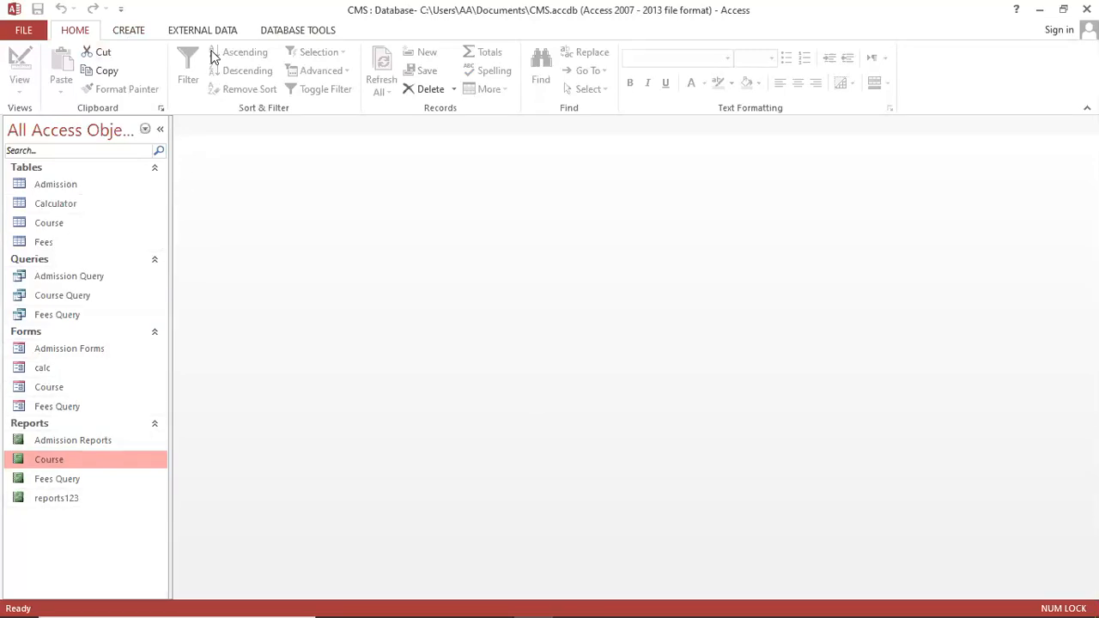
Create a new blank form in Design View, close the Property Sheet and widen the form
left_click(129, 31)
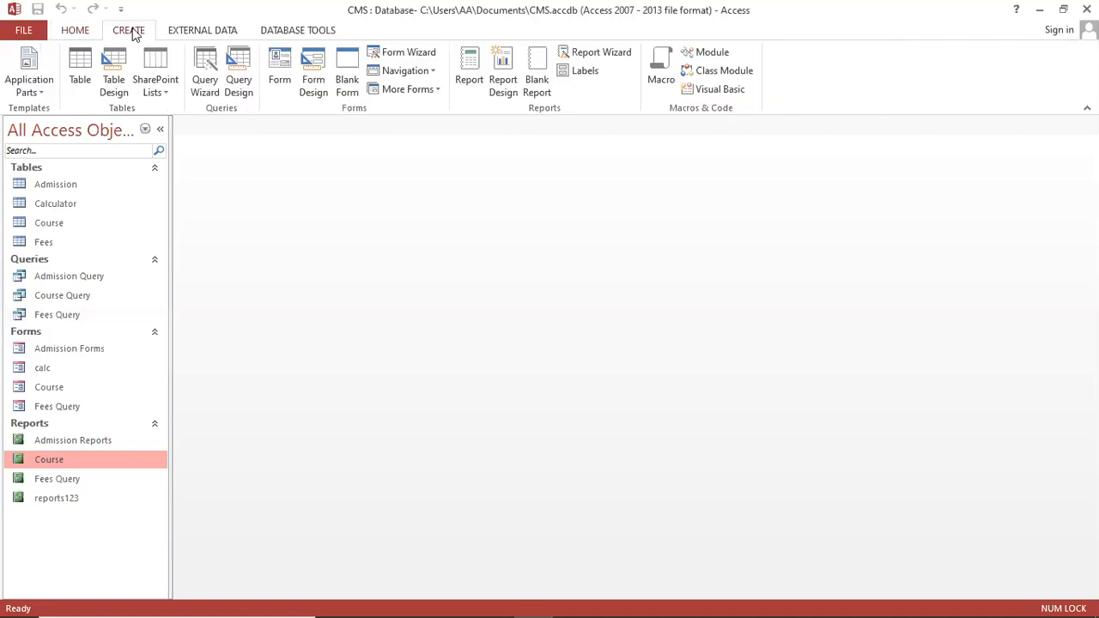
left_click(313, 80)
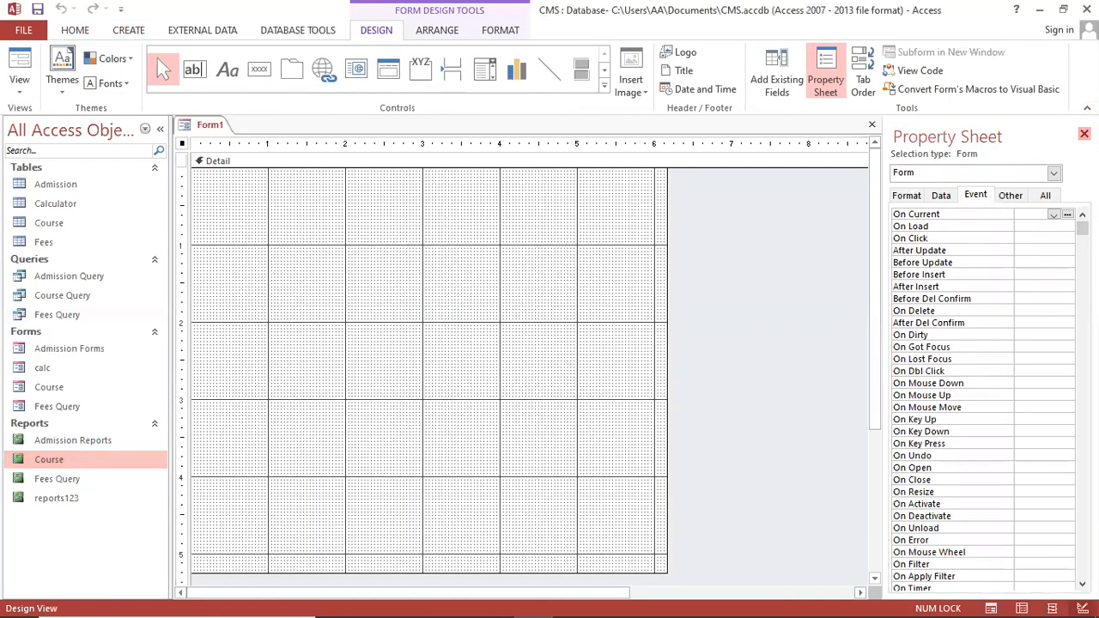
left_click(1083, 134)
left_click_drag(666, 568, 780, 537)
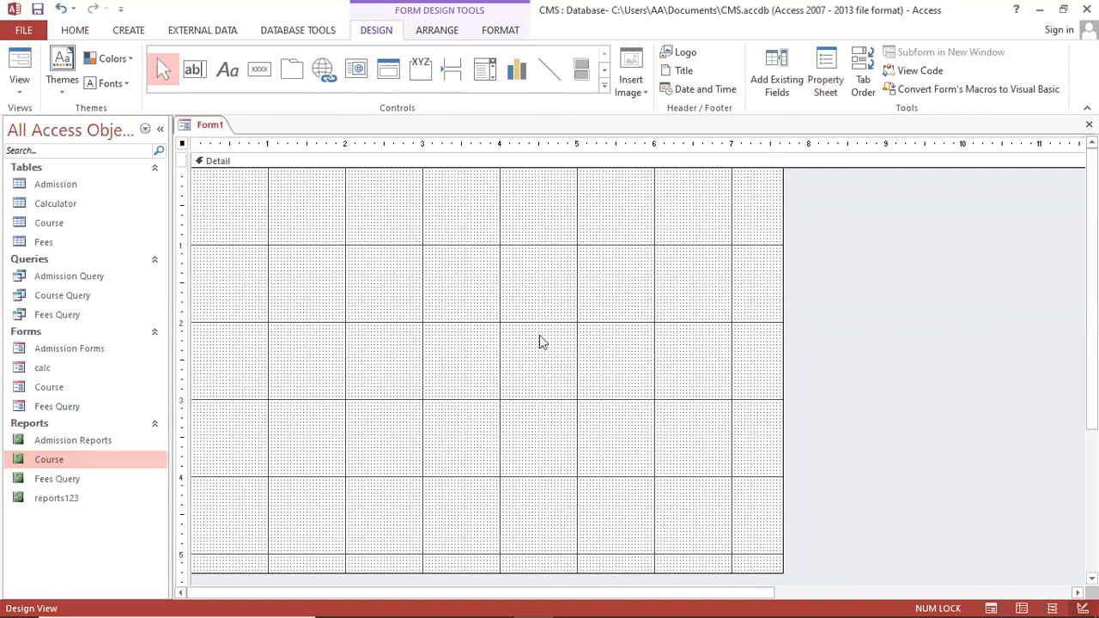
Set the Detail section's fill colour to light beige, then change it to a whitish colour
right_click(532, 294)
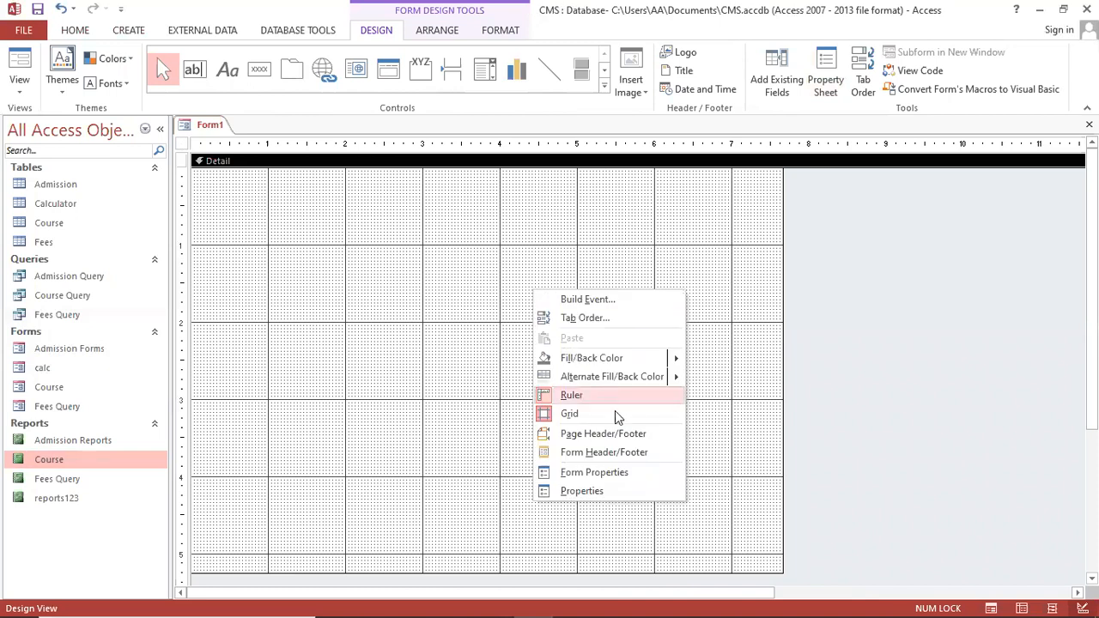
mouse_move(628, 357)
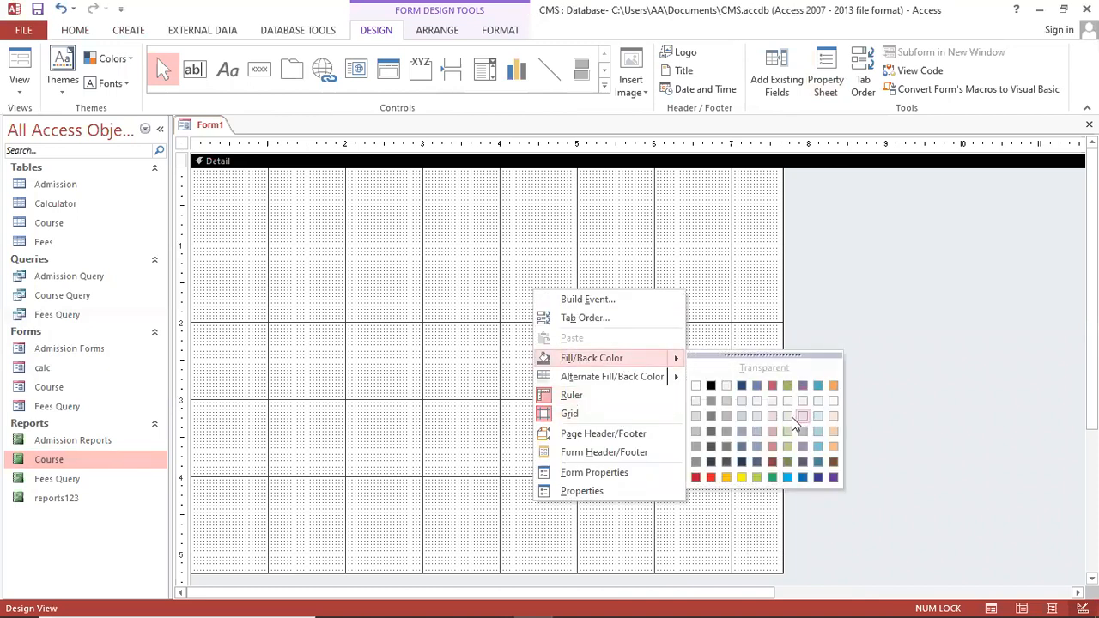
left_click(788, 417)
right_click(620, 347)
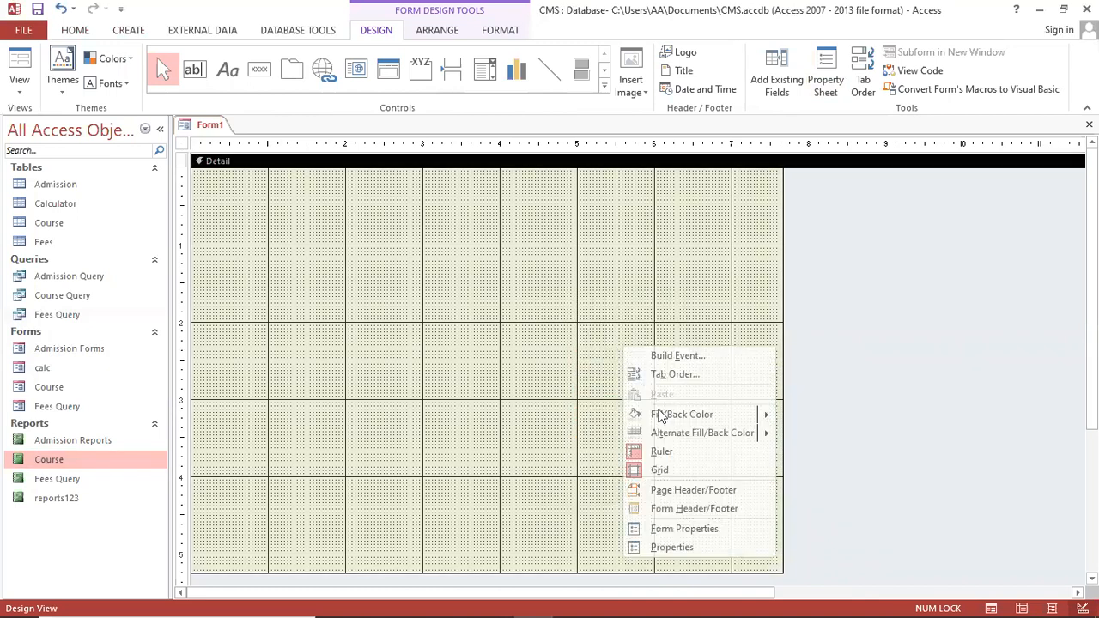
mouse_move(676, 419)
left_click(786, 459)
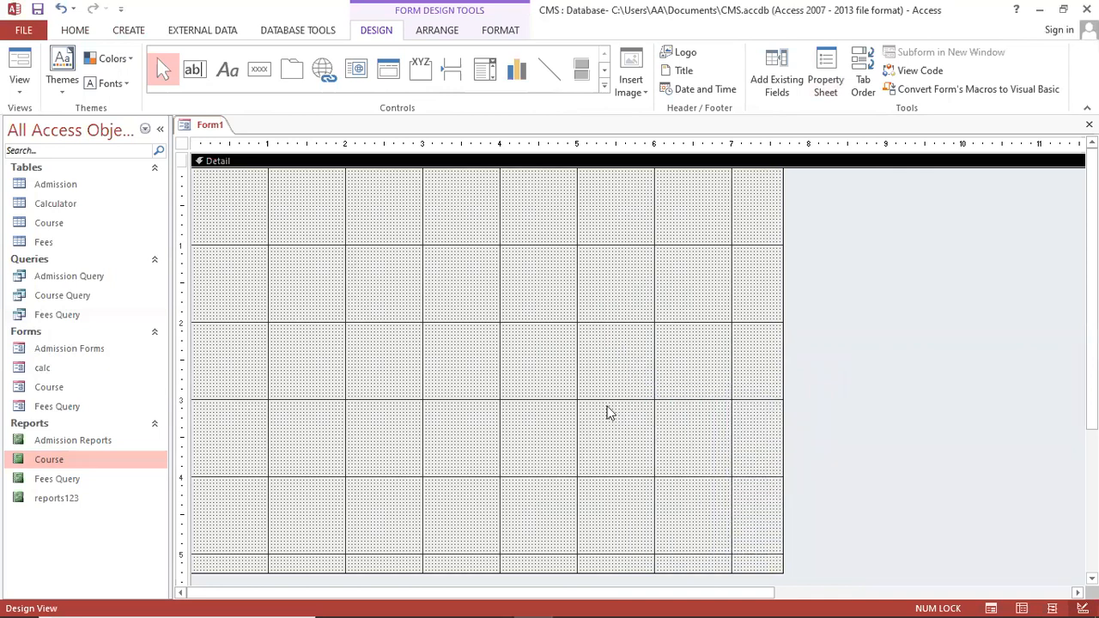
Draw a wide label near the top of the form reading 'Main Menu'
left_click(227, 71)
left_click_drag(310, 206, 684, 263)
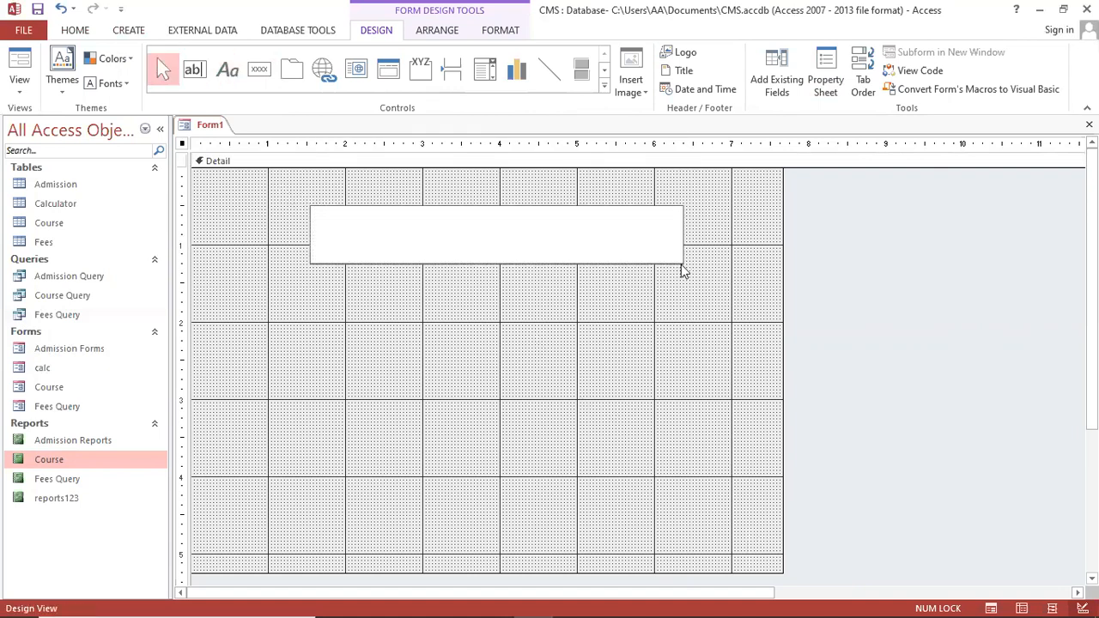
type("Main Menu")
left_click(539, 284)
left_click(478, 224)
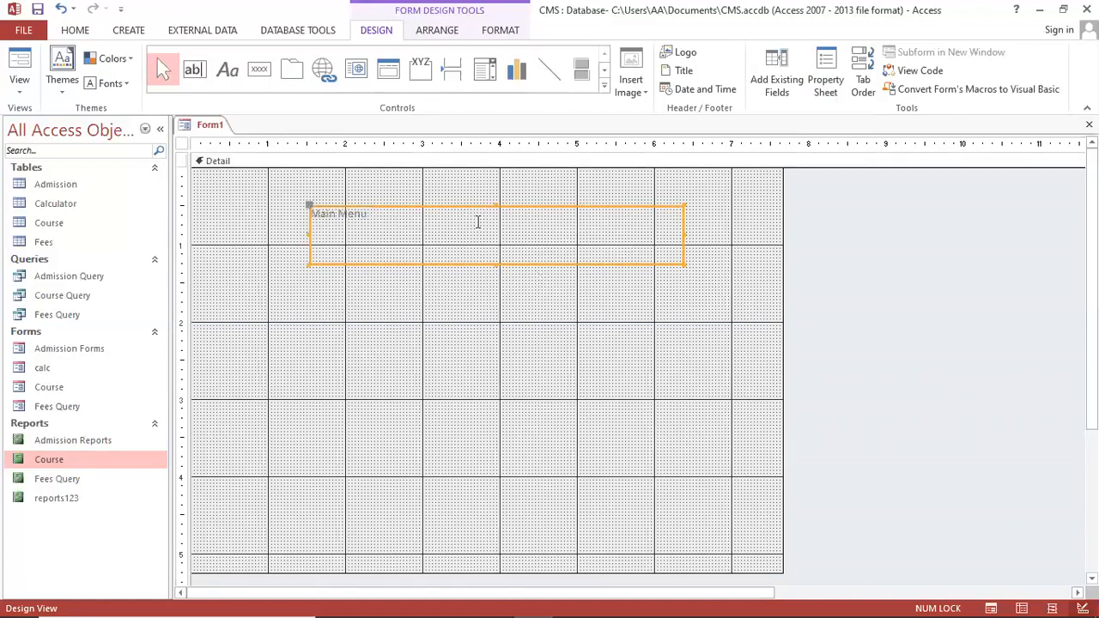
Format the Main Menu title as centred, bold, 36-point red Times New Roman
left_click(84, 30)
left_click(798, 83)
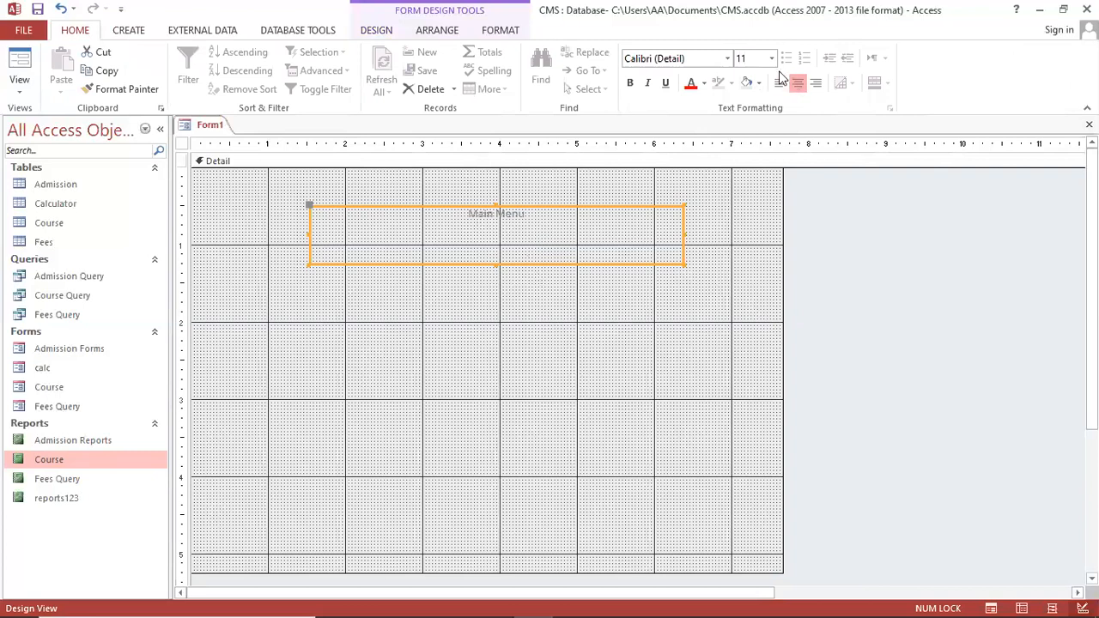
left_click(772, 57)
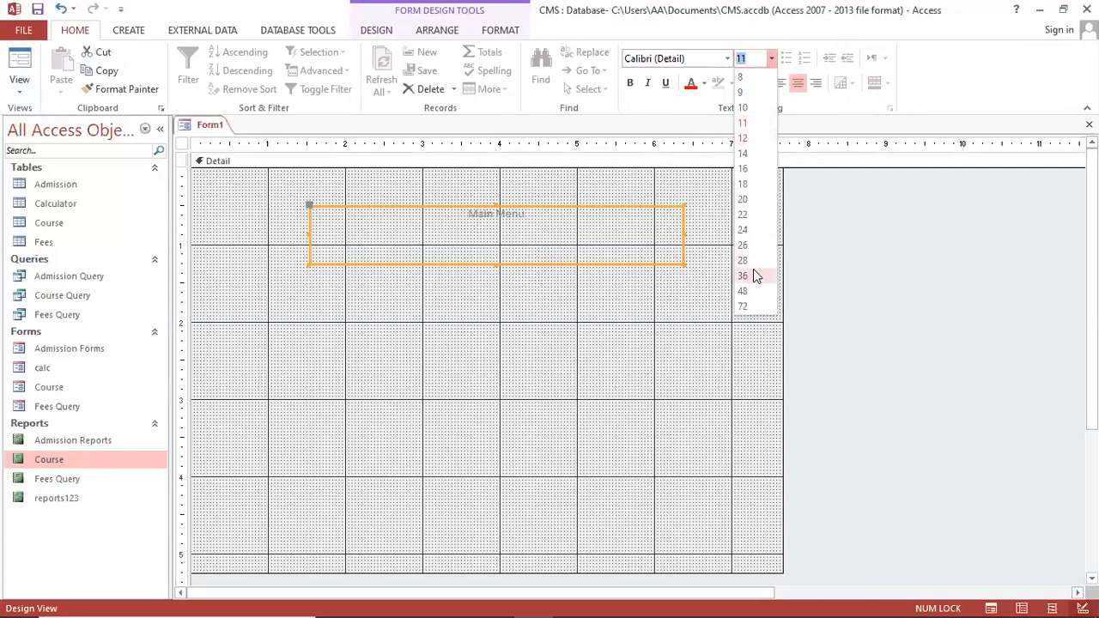
left_click(753, 268)
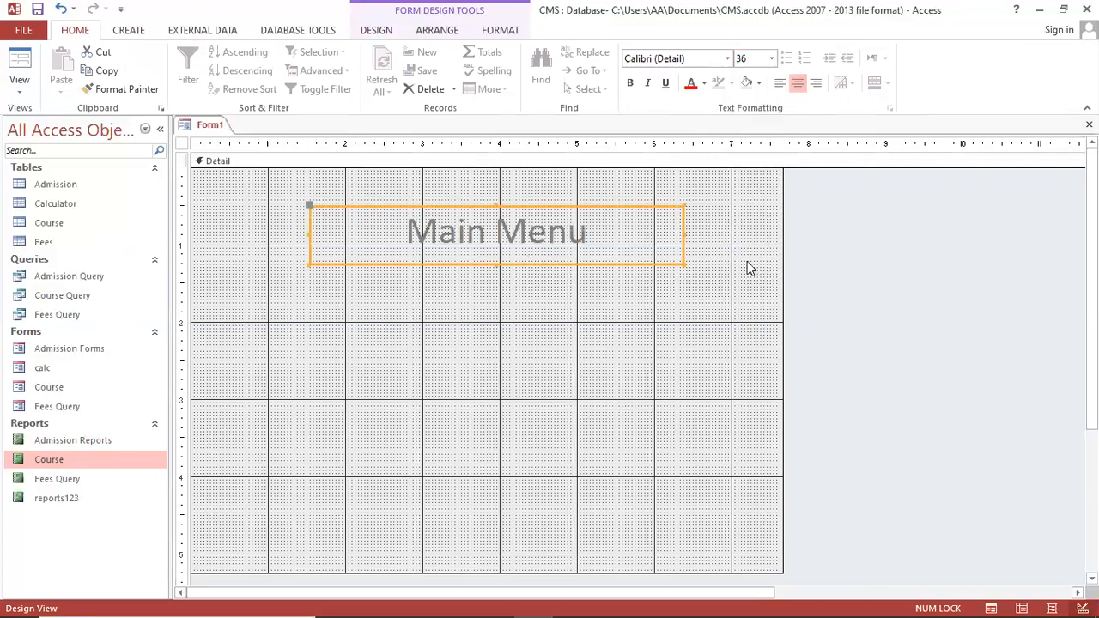
left_click(630, 83)
type("Times New Roman")
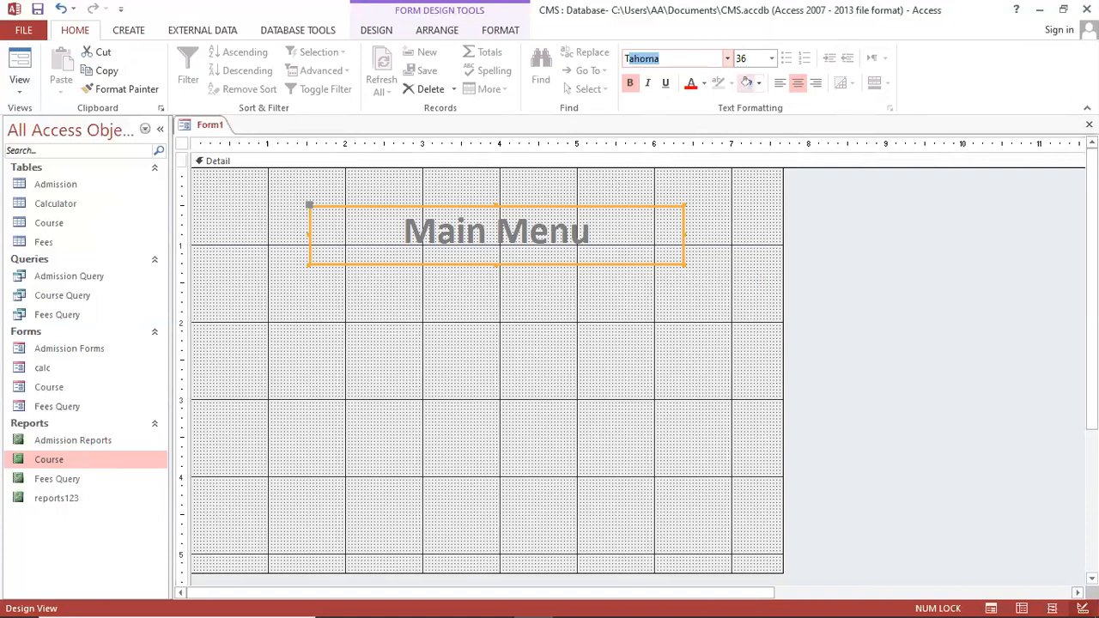
key("Return")
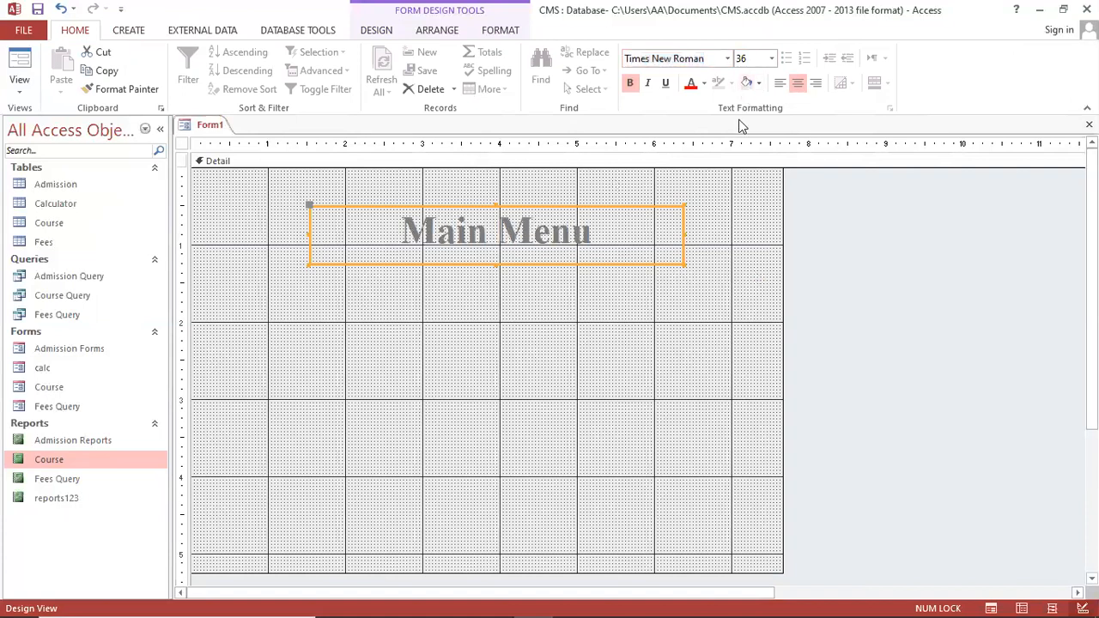
left_click(690, 83)
left_click(620, 298)
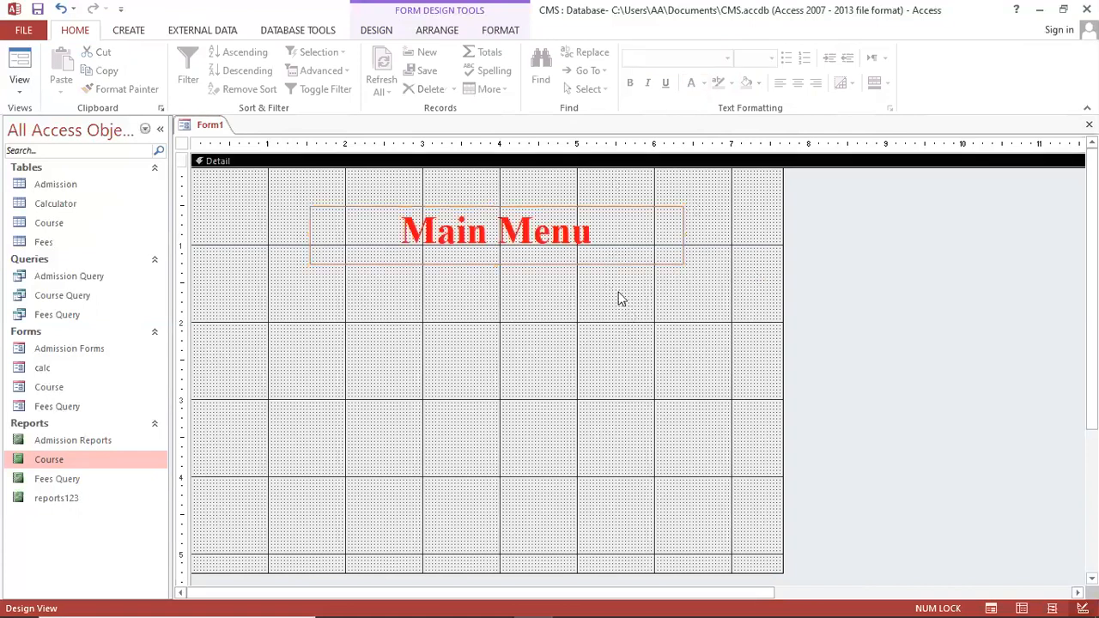
left_click(592, 256)
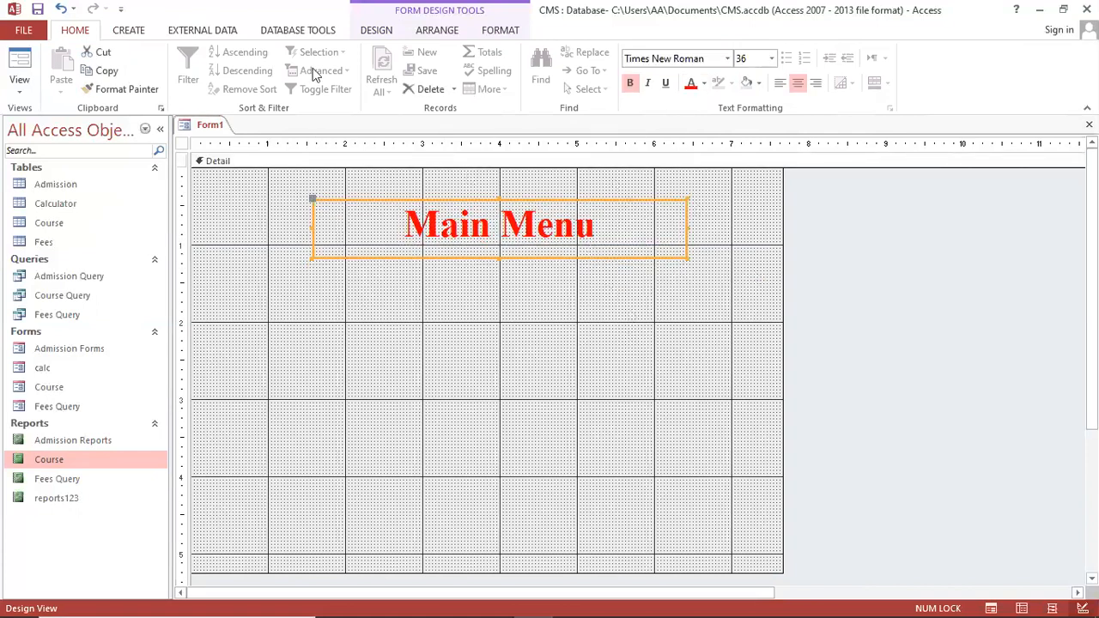
left_click(368, 31)
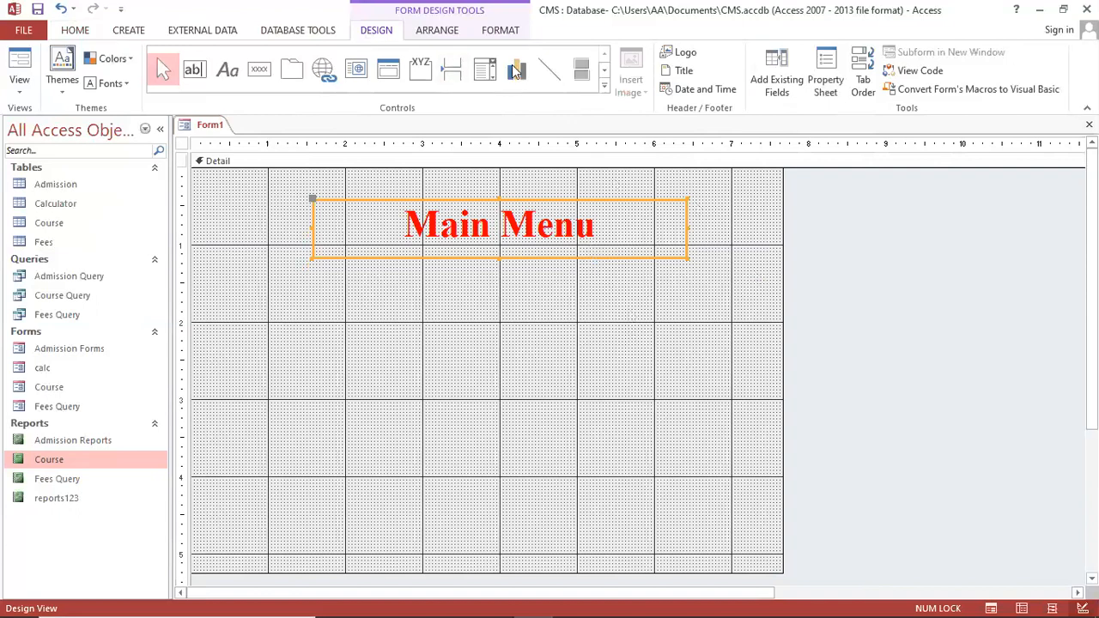
Draw a horizontal line under the Main Menu title and colour it blue
left_click(550, 69)
left_click_drag(275, 243, 708, 255)
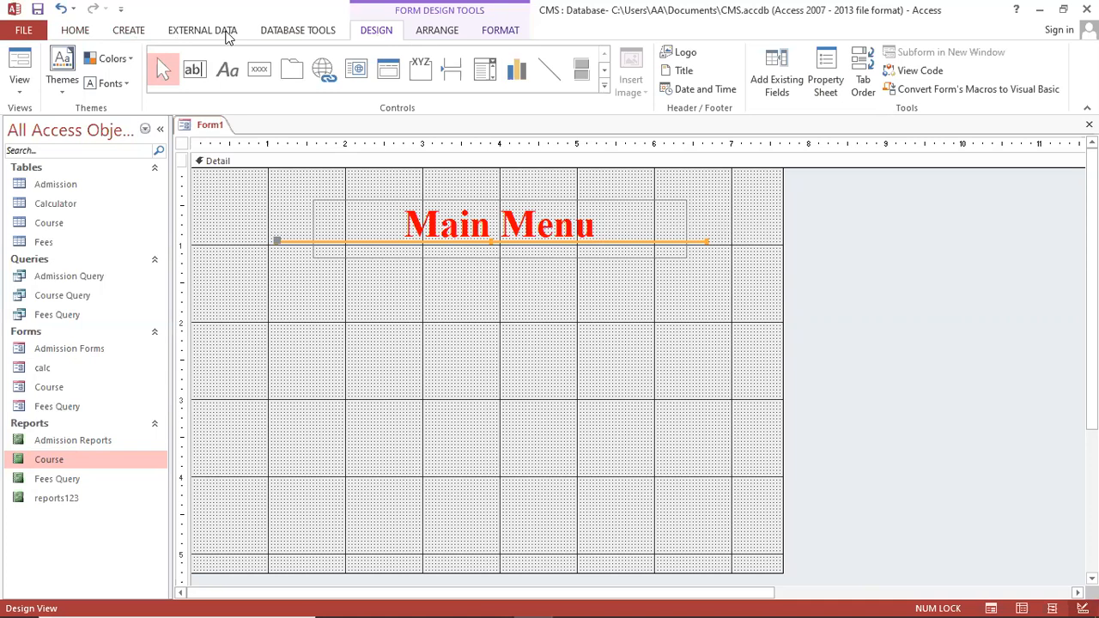
scroll(229, 36, "down", 2)
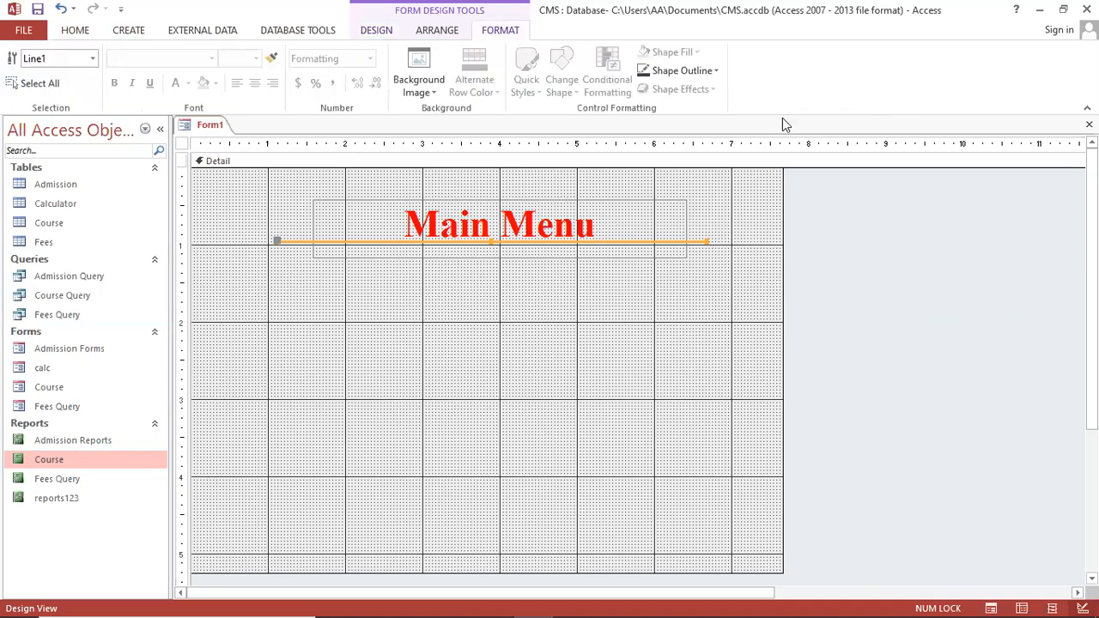
left_click(717, 72)
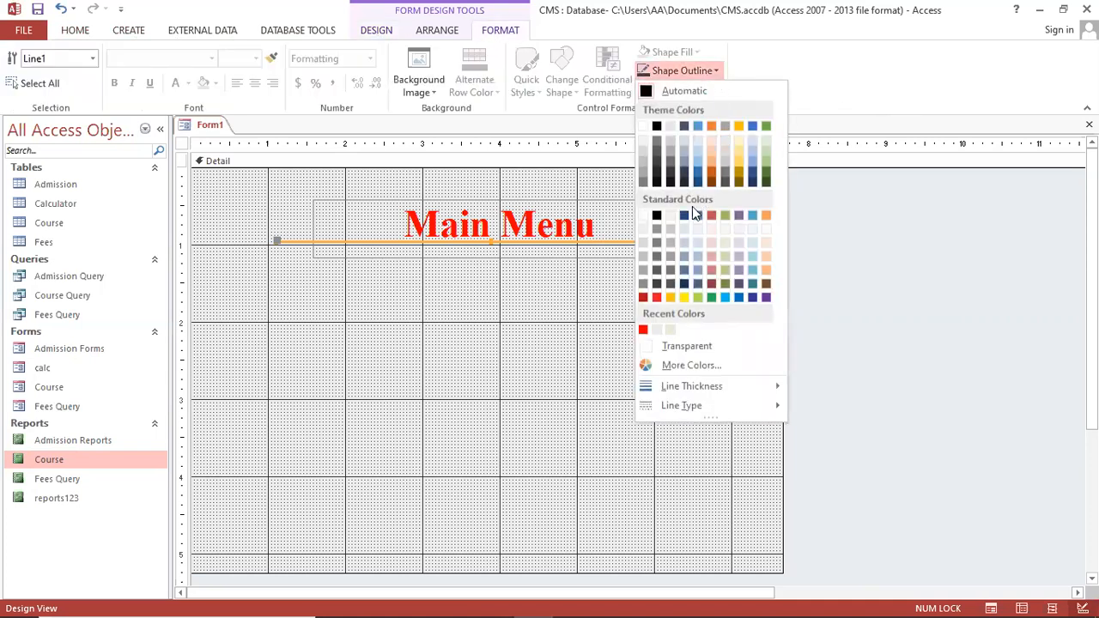
left_click(739, 298)
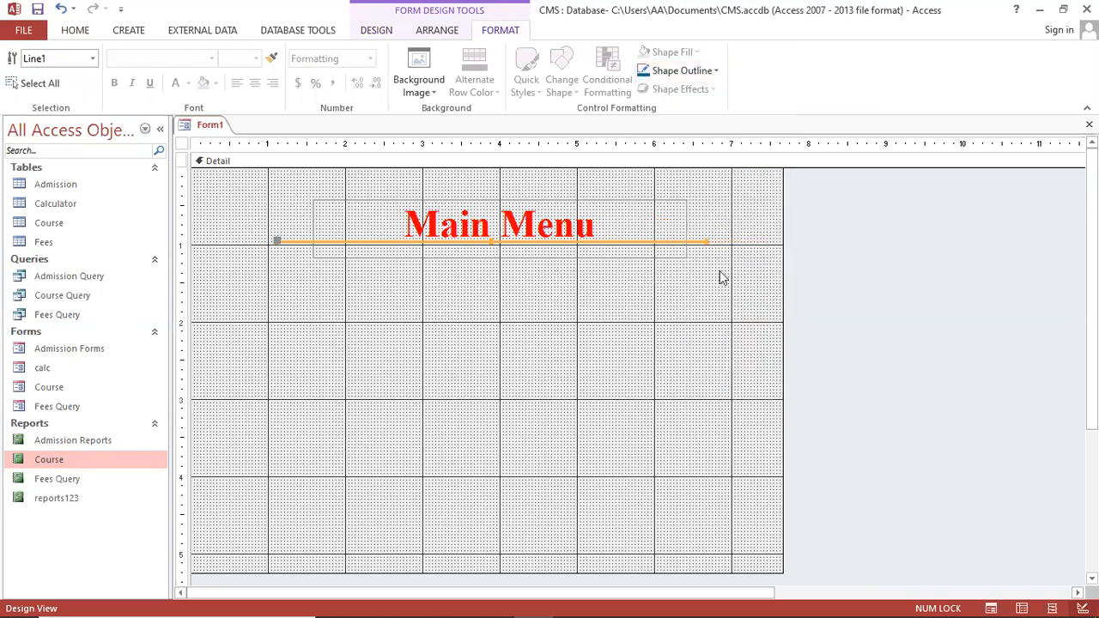
Make the title line thicker and dashed, then nudge it slightly lower
left_click(670, 76)
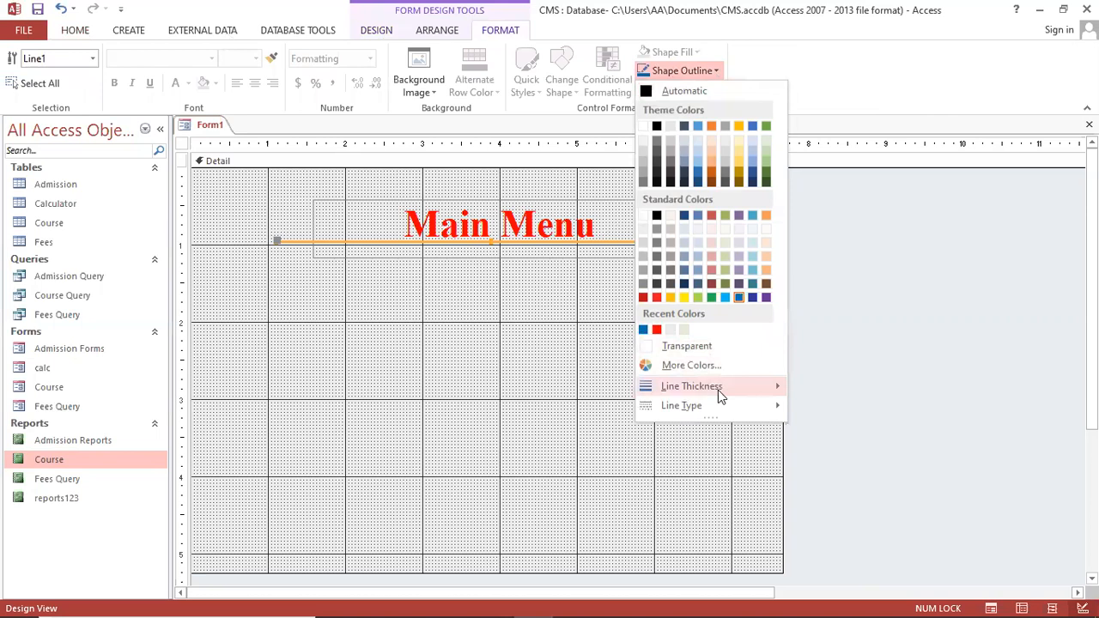
mouse_move(769, 391)
left_click(816, 412)
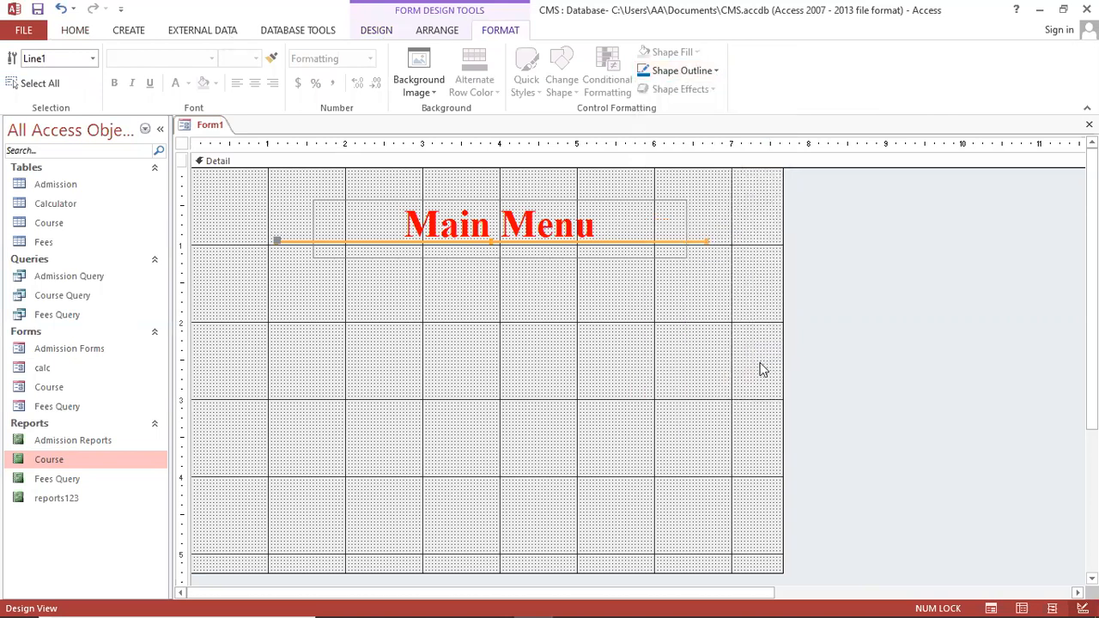
left_click(683, 71)
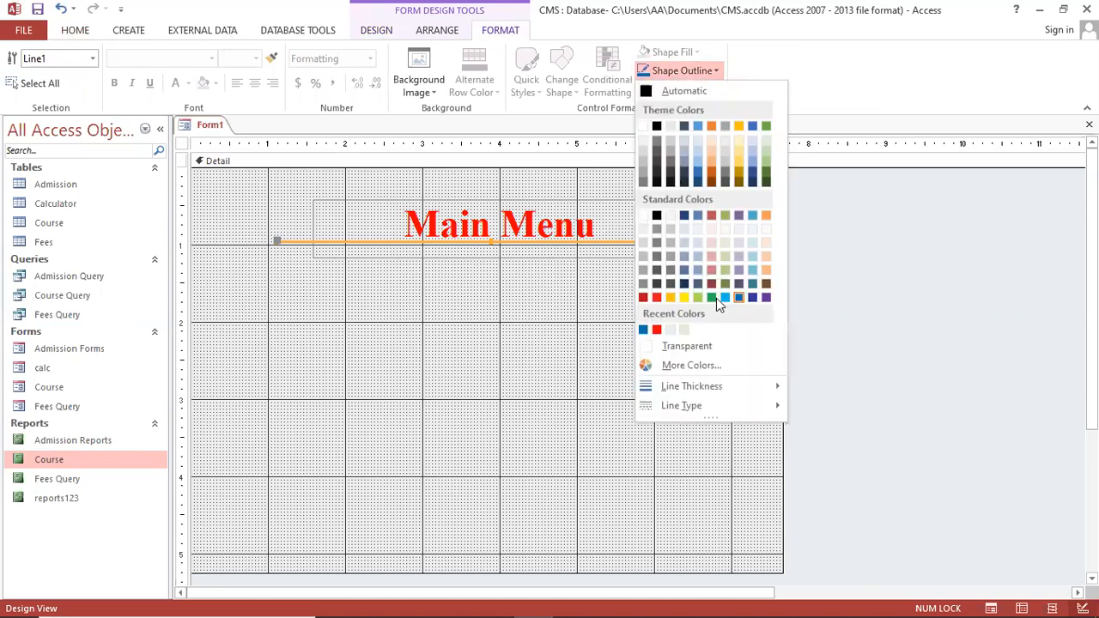
mouse_move(744, 387)
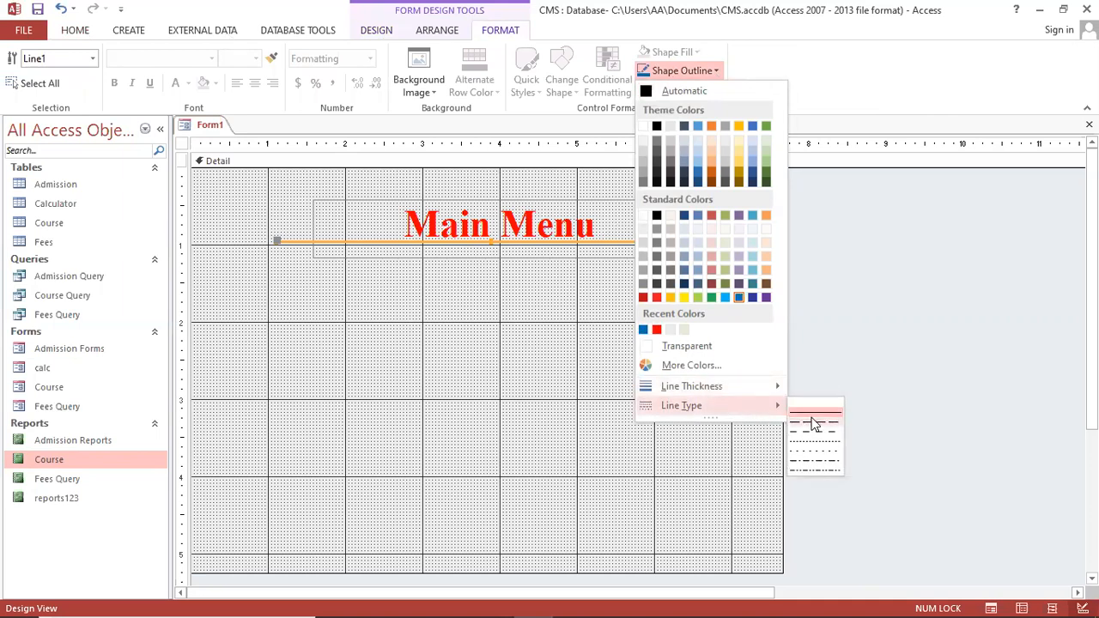
left_click(814, 424)
left_click(515, 349)
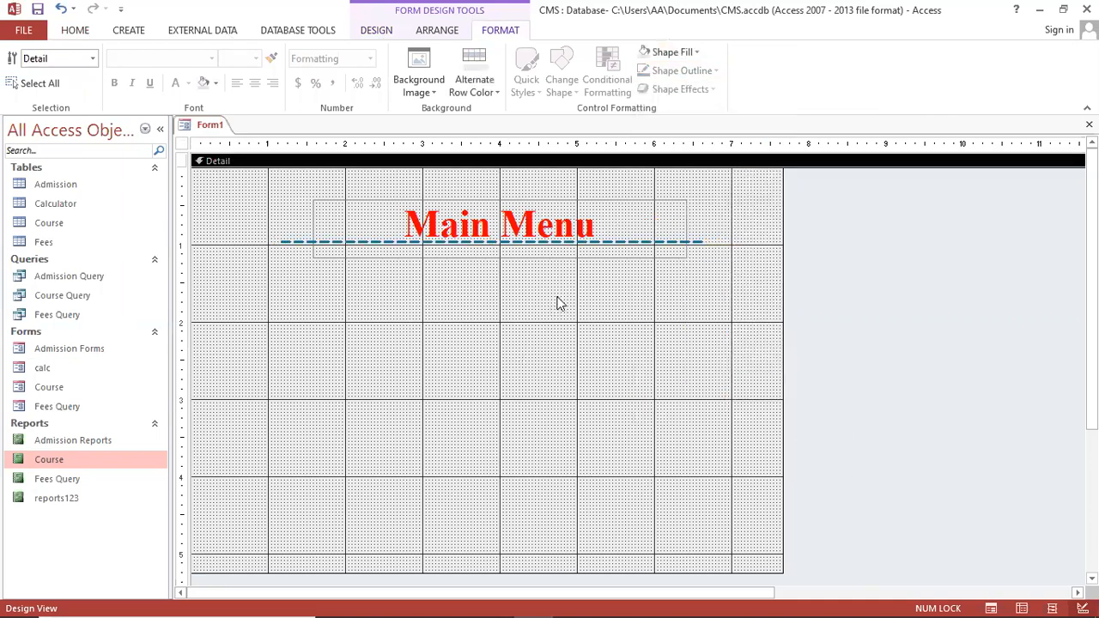
left_click_drag(618, 243, 620, 248)
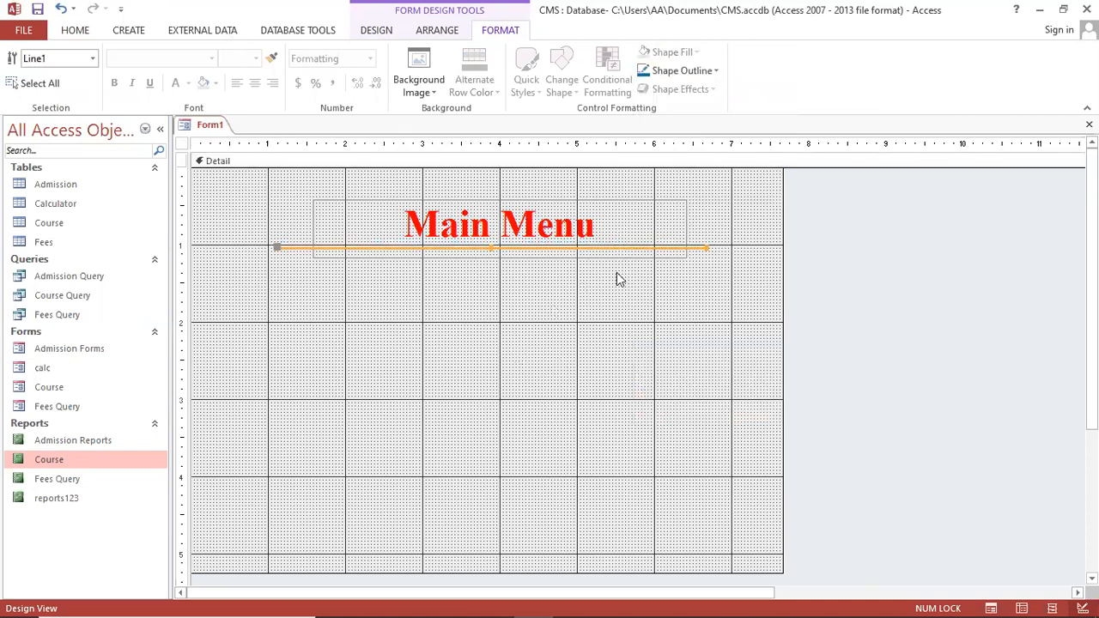
left_click(637, 378)
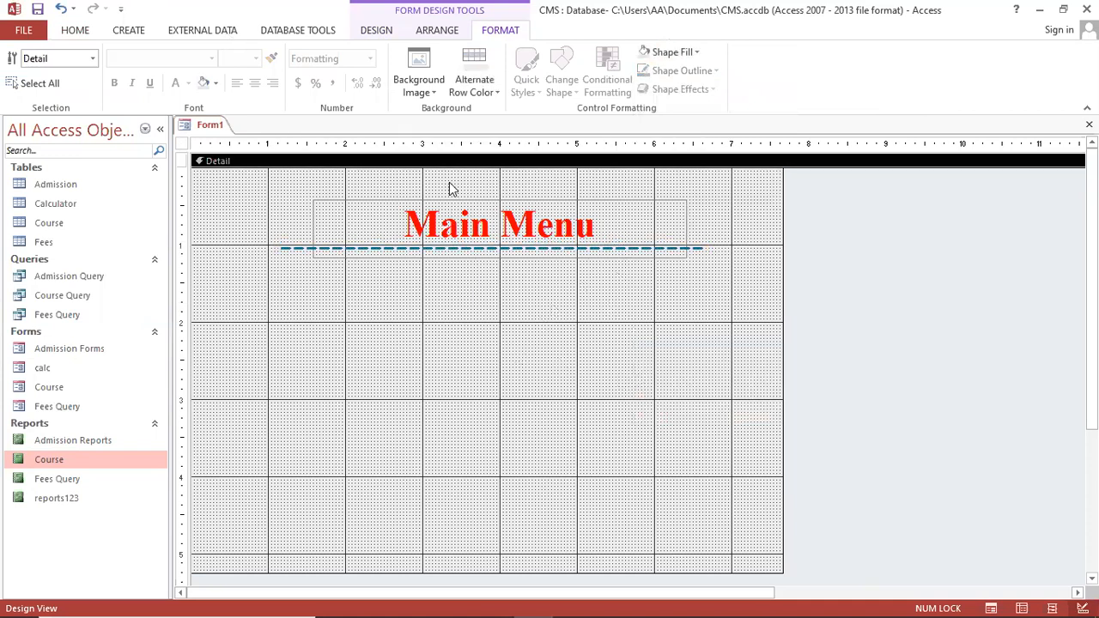
Draw a vertical line down the middle of the form and colour it blue
left_click(384, 33)
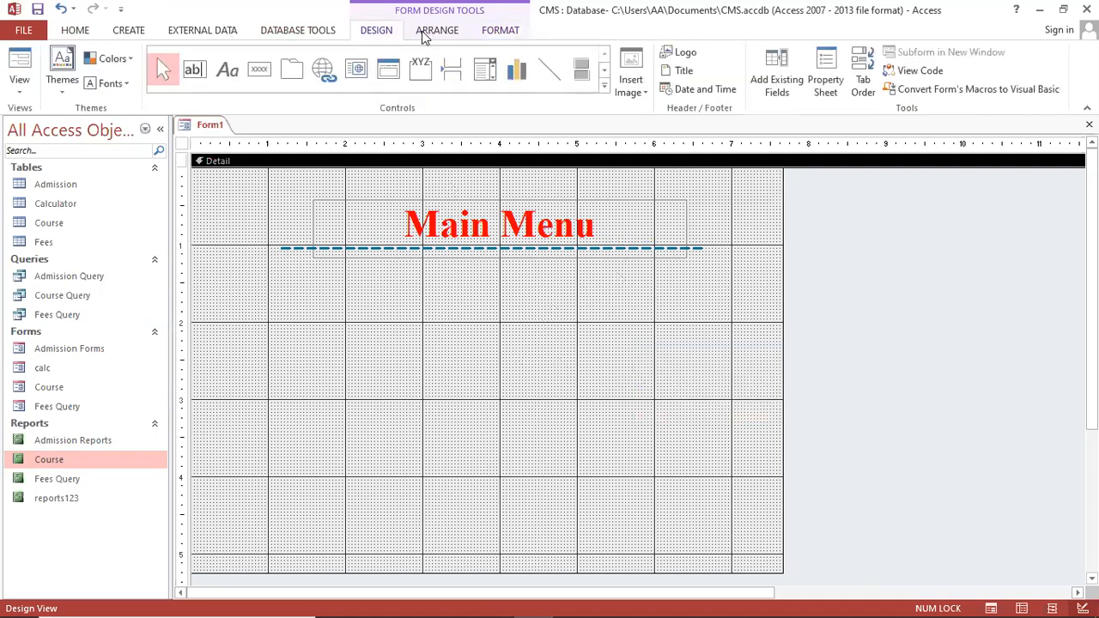
left_click(552, 76)
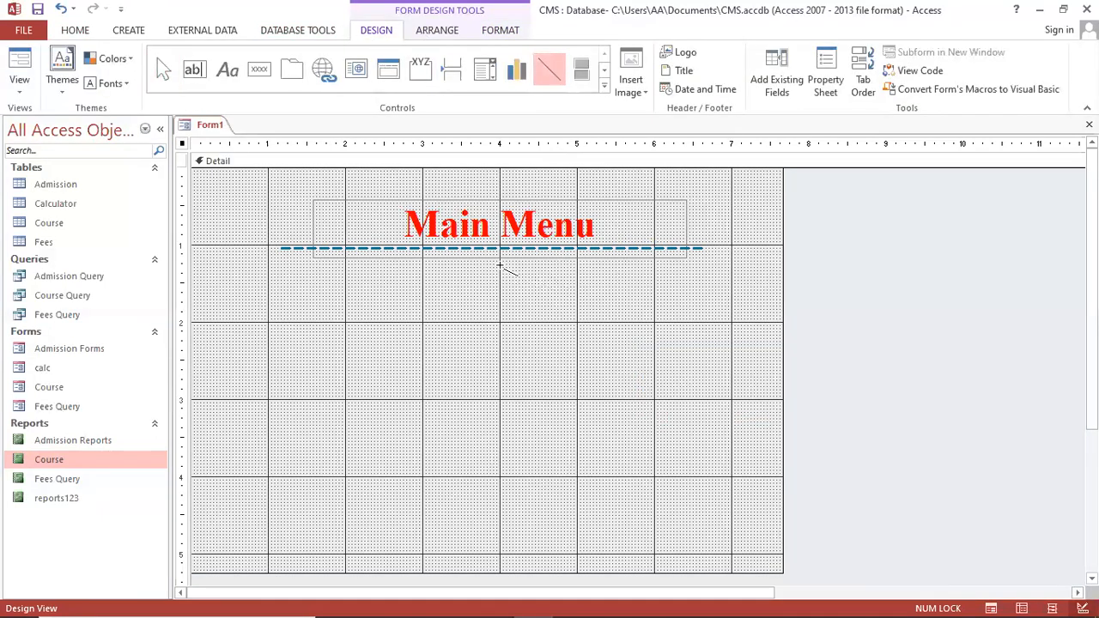
left_click_drag(499, 267, 498, 436)
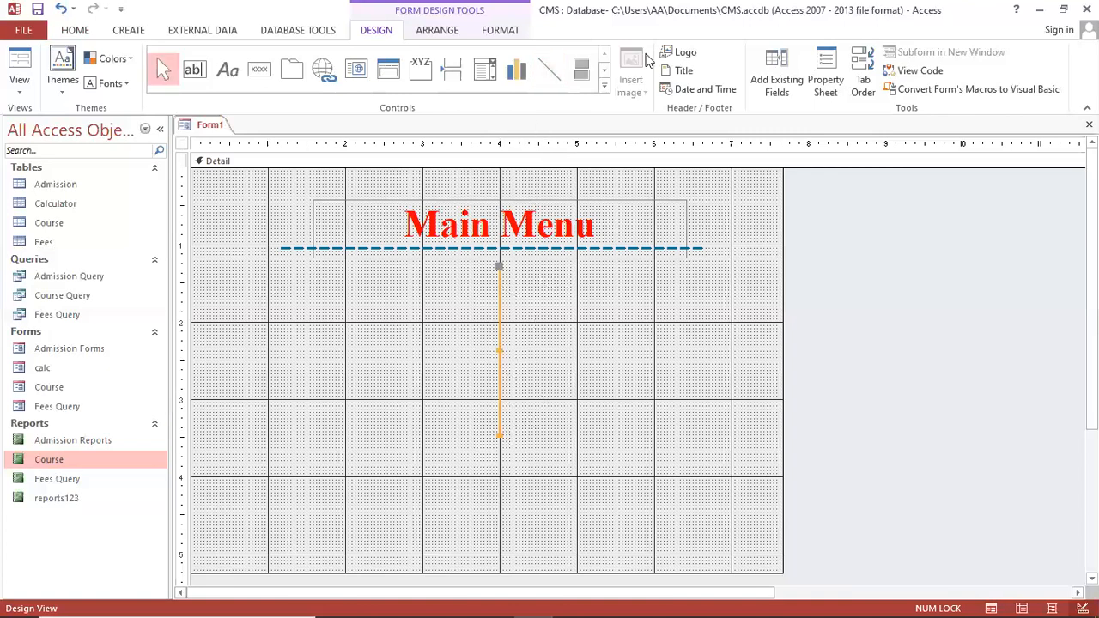
left_click(499, 32)
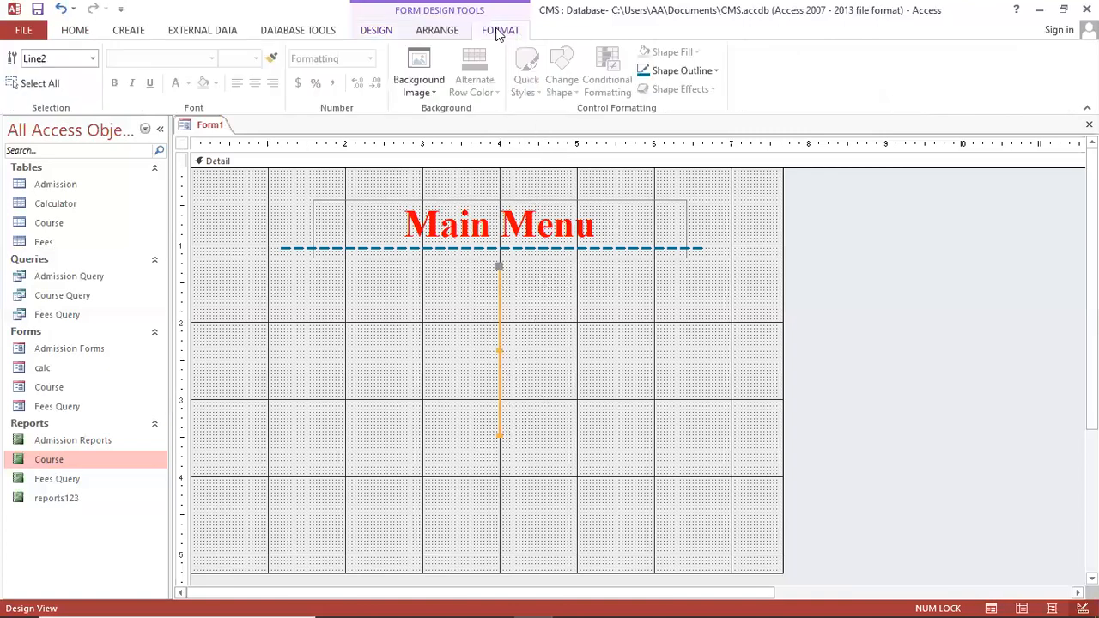
left_click(683, 70)
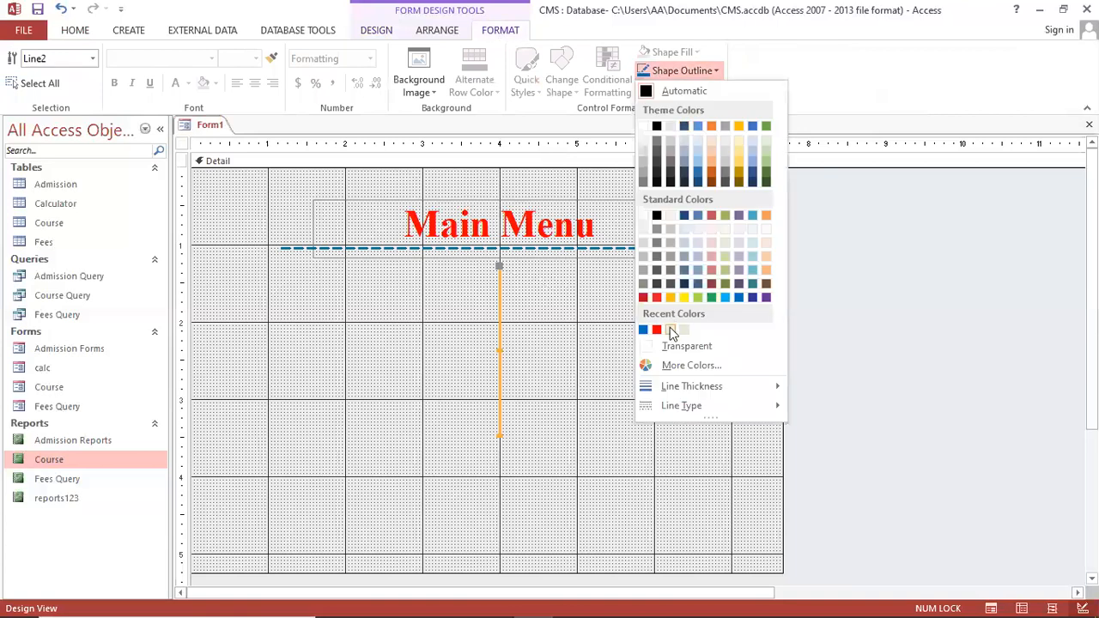
left_click(644, 330)
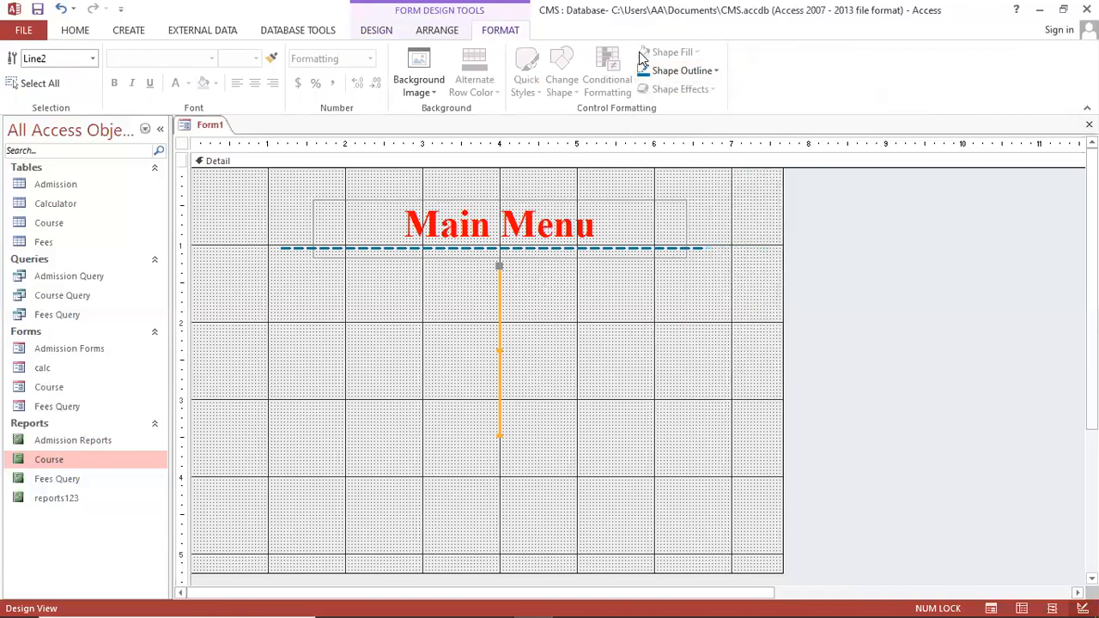
Give the vertical line a heavier thickness and a dashed line type
left_click(678, 72)
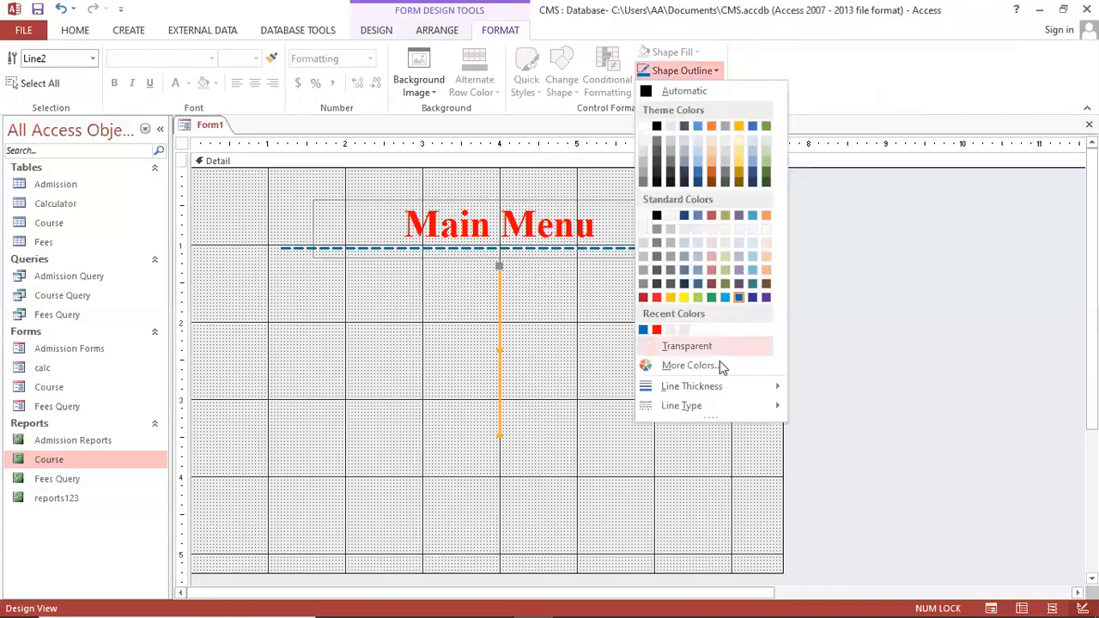
mouse_move(737, 388)
left_click(827, 409)
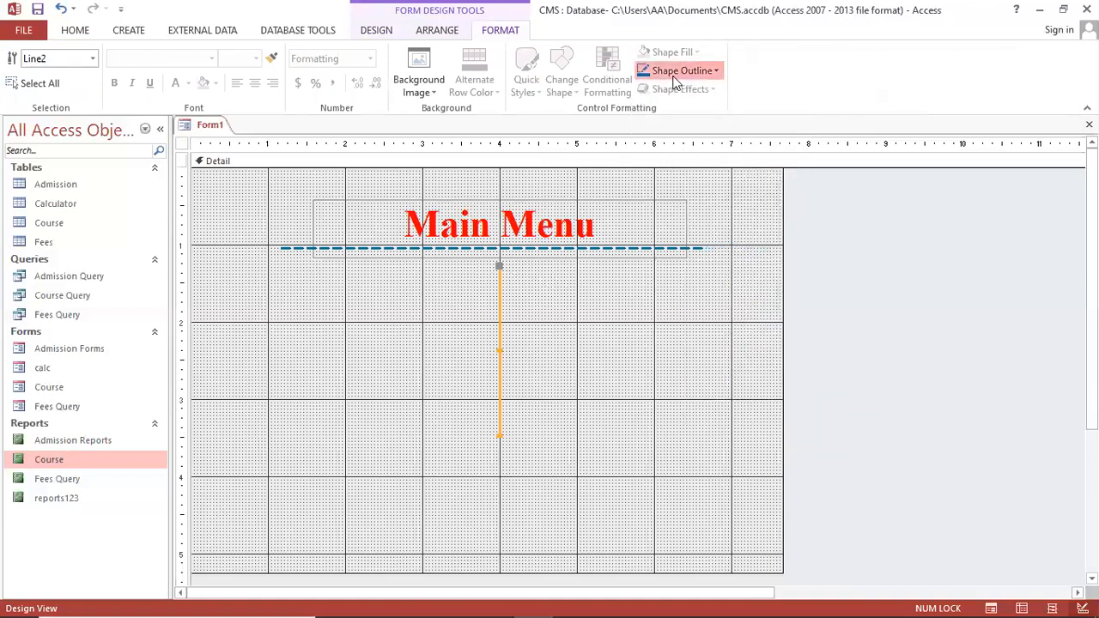
left_click(673, 76)
mouse_move(755, 404)
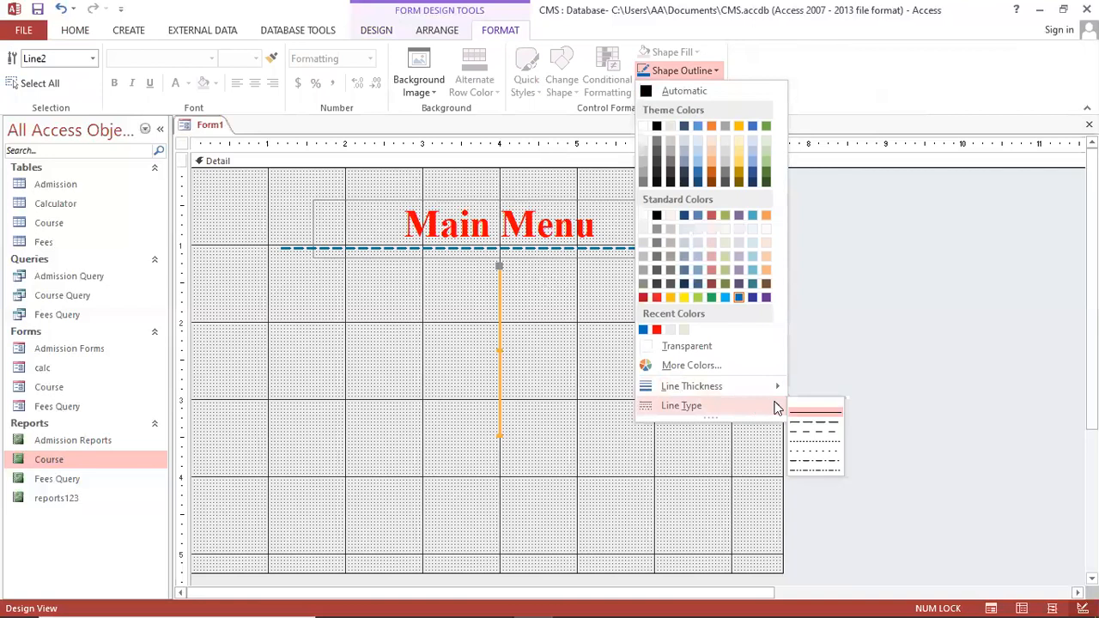
left_click(822, 432)
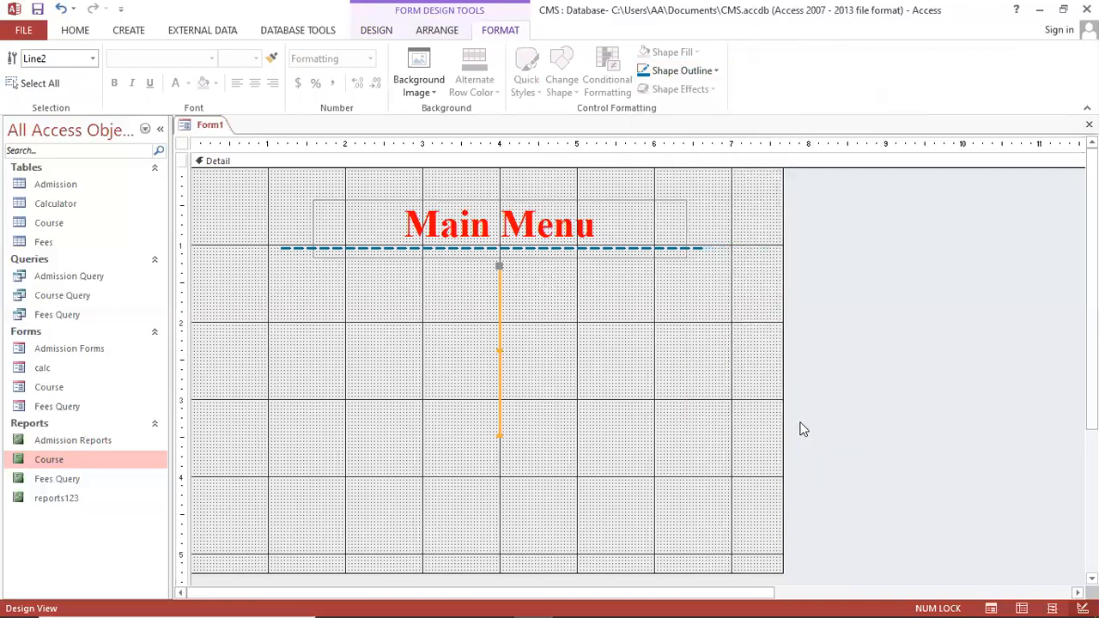
left_click(639, 399)
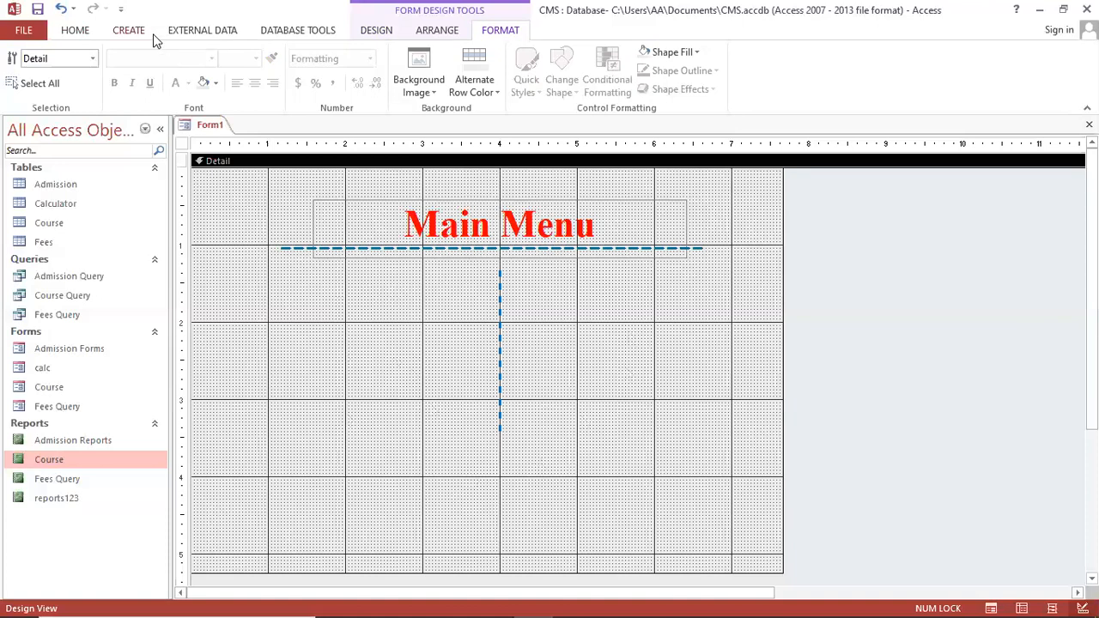
left_click(131, 32)
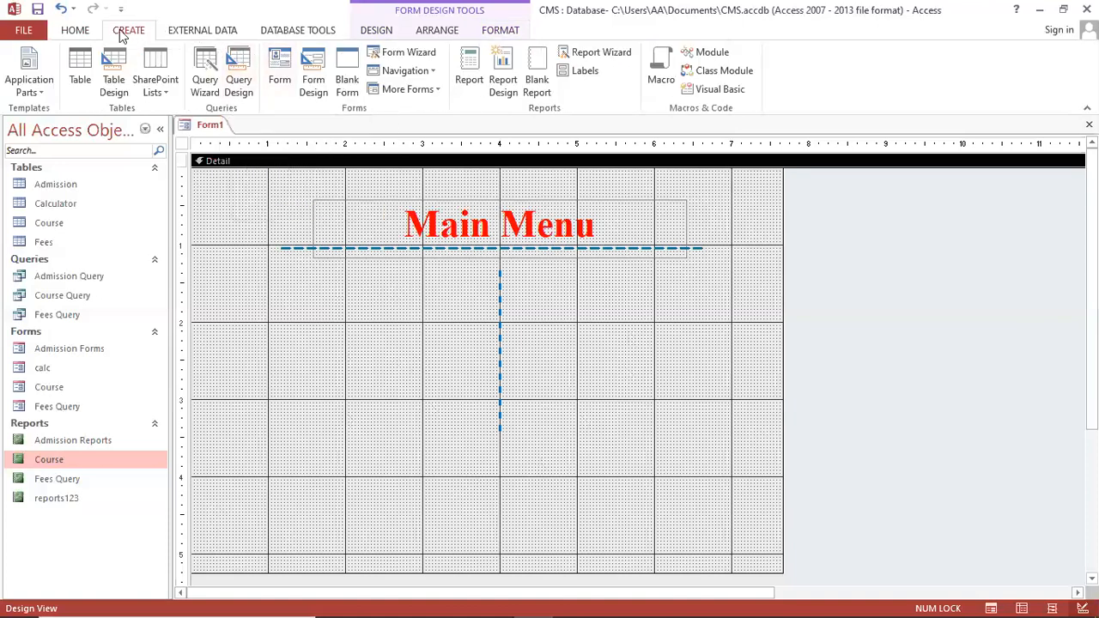
Draw a label left of the vertical line under the title reading 'Forms'
left_click(375, 34)
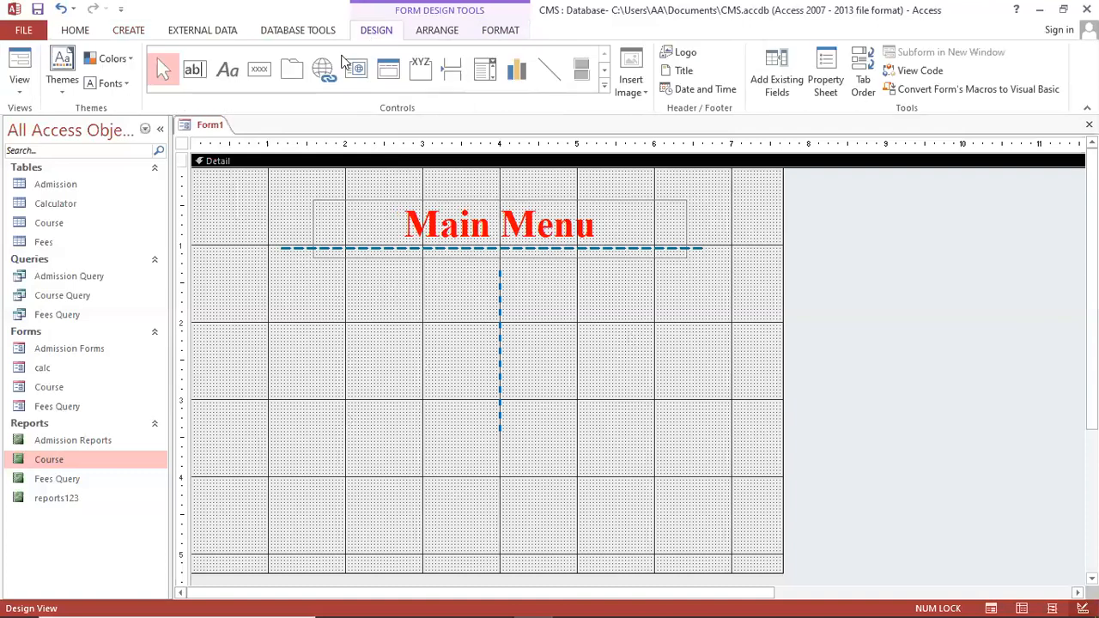
left_click(227, 70)
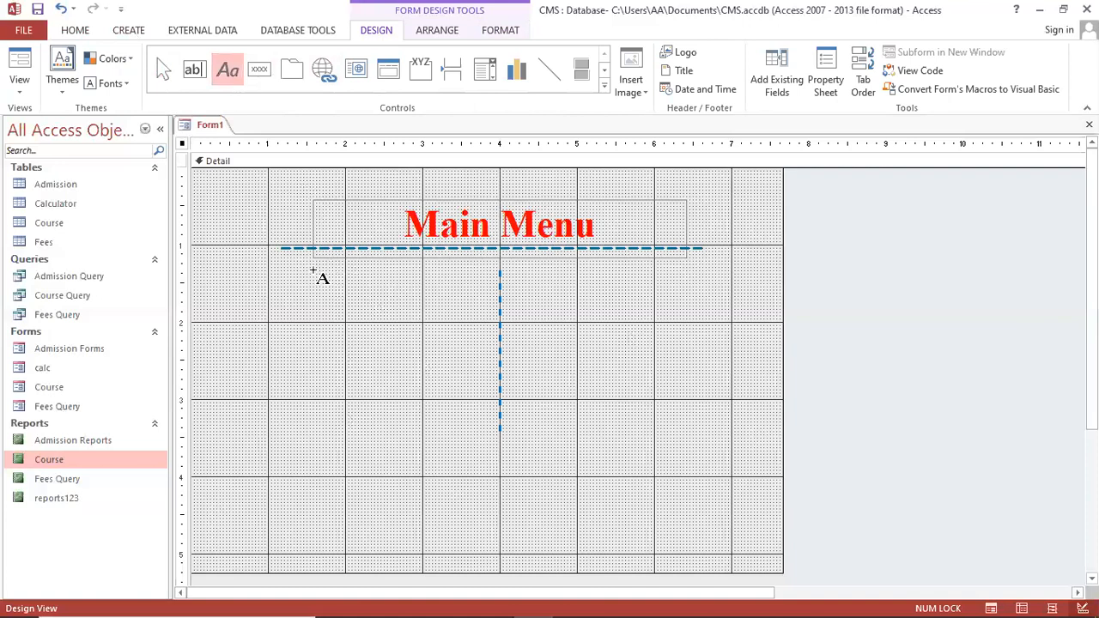
left_click_drag(329, 271, 448, 301)
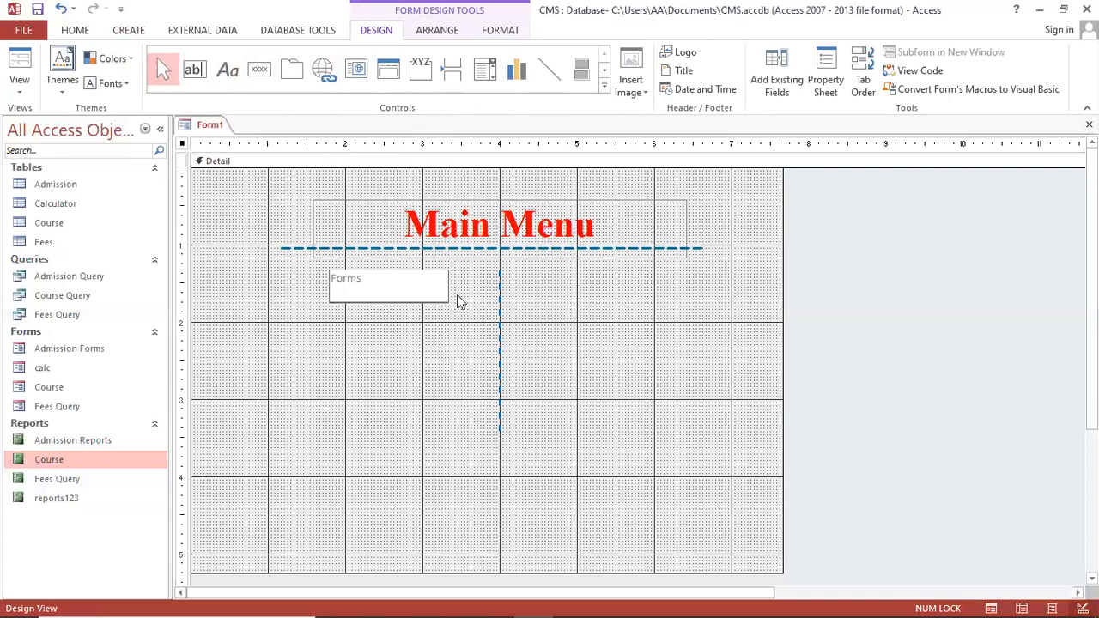
left_click(385, 297)
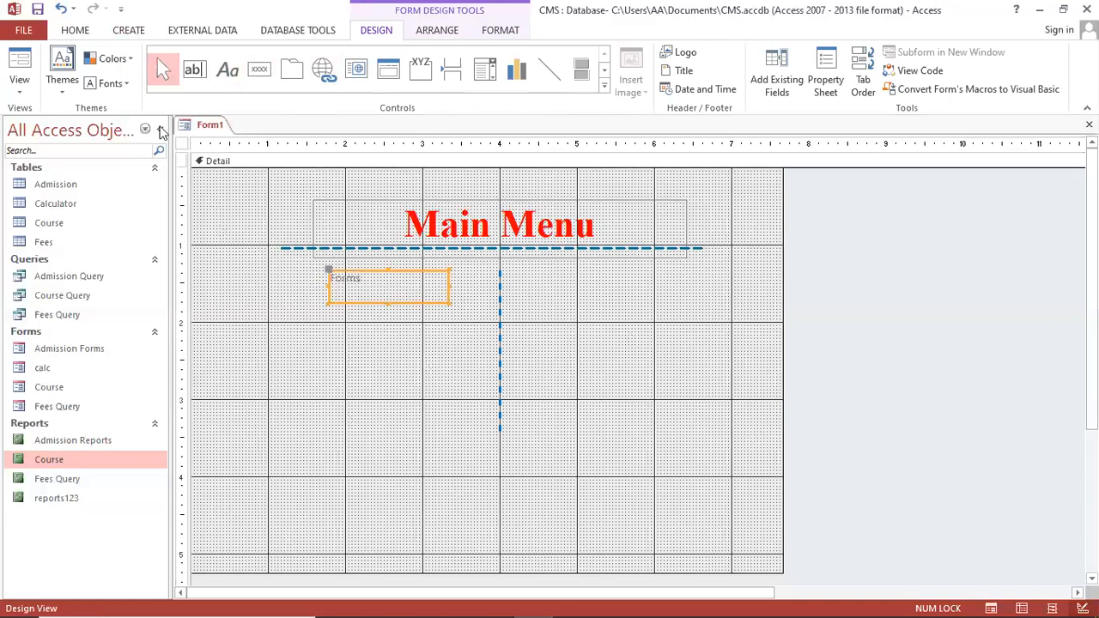
Make the Forms label text centred, bold and 24 point
left_click(75, 30)
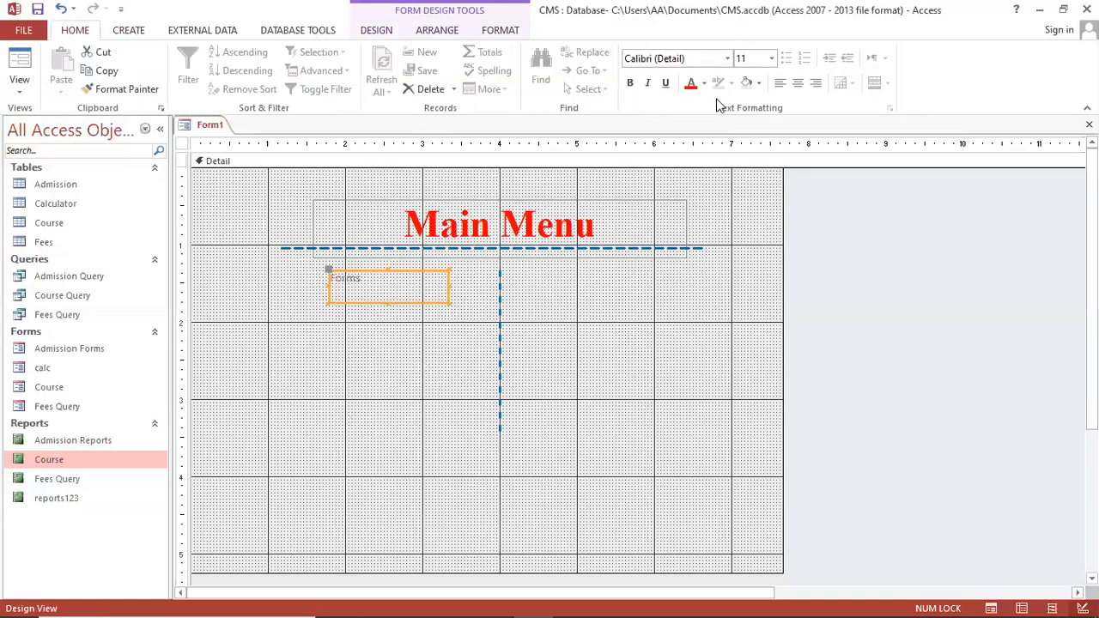
left_click(798, 83)
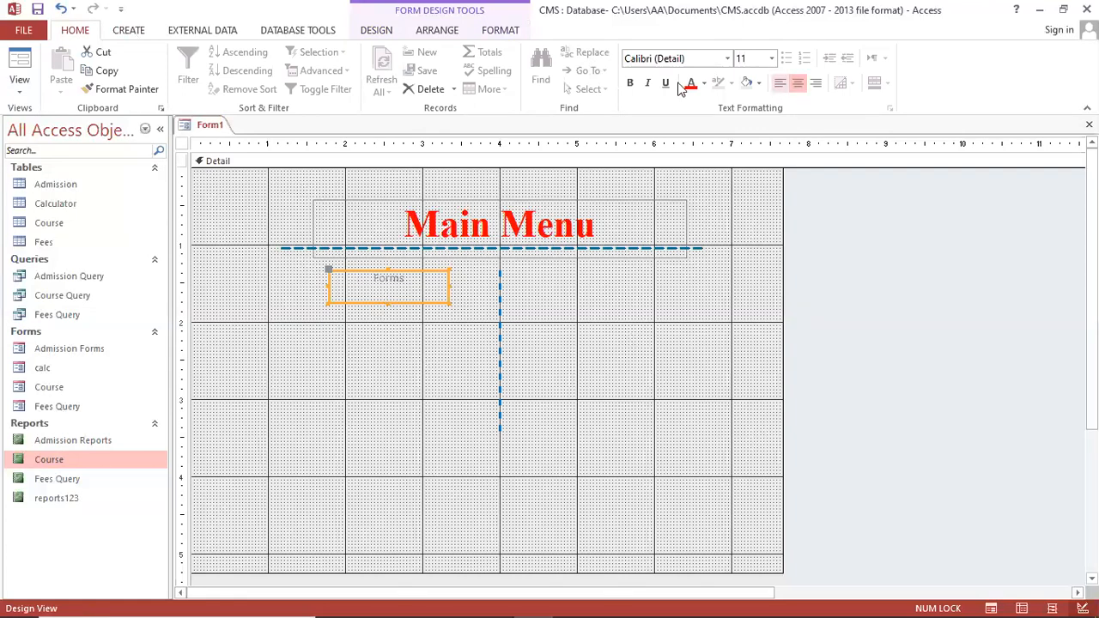
left_click(629, 84)
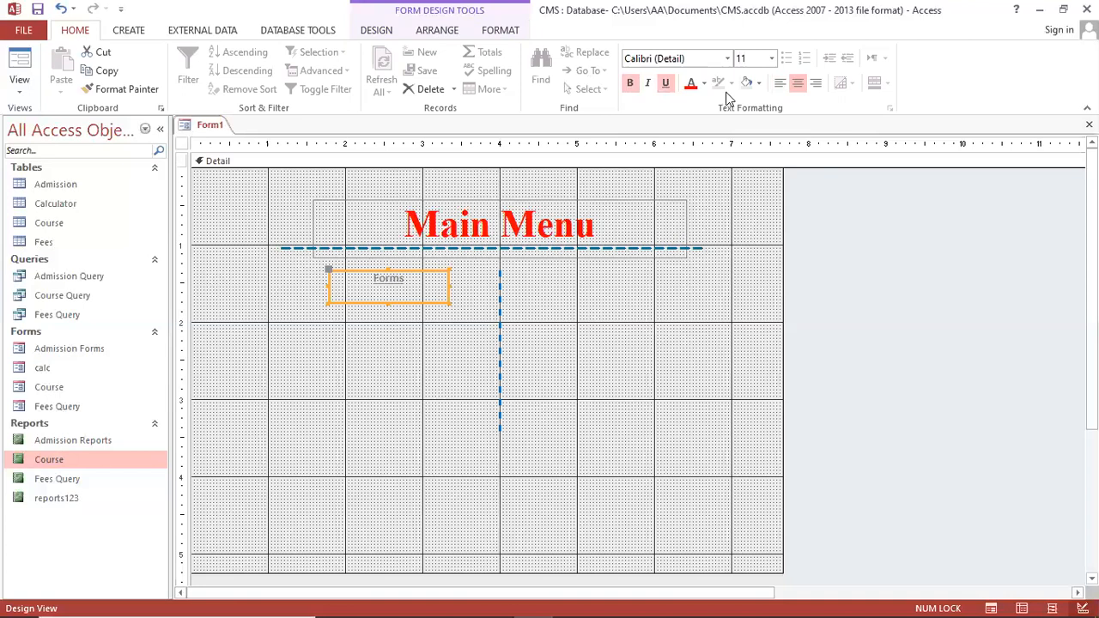
left_click(771, 58)
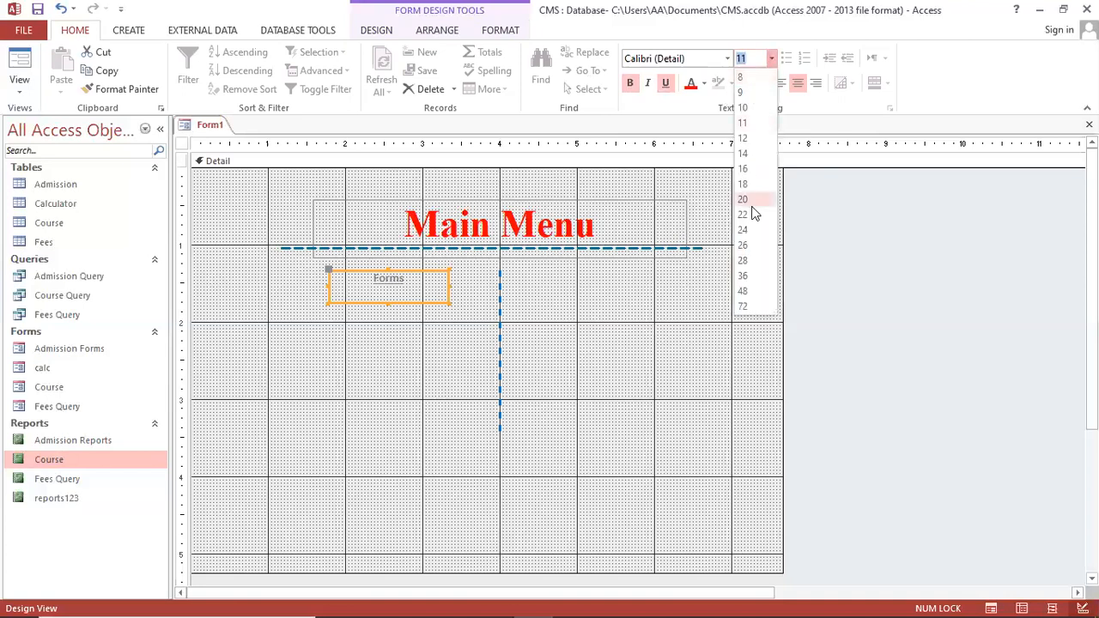
left_click(749, 231)
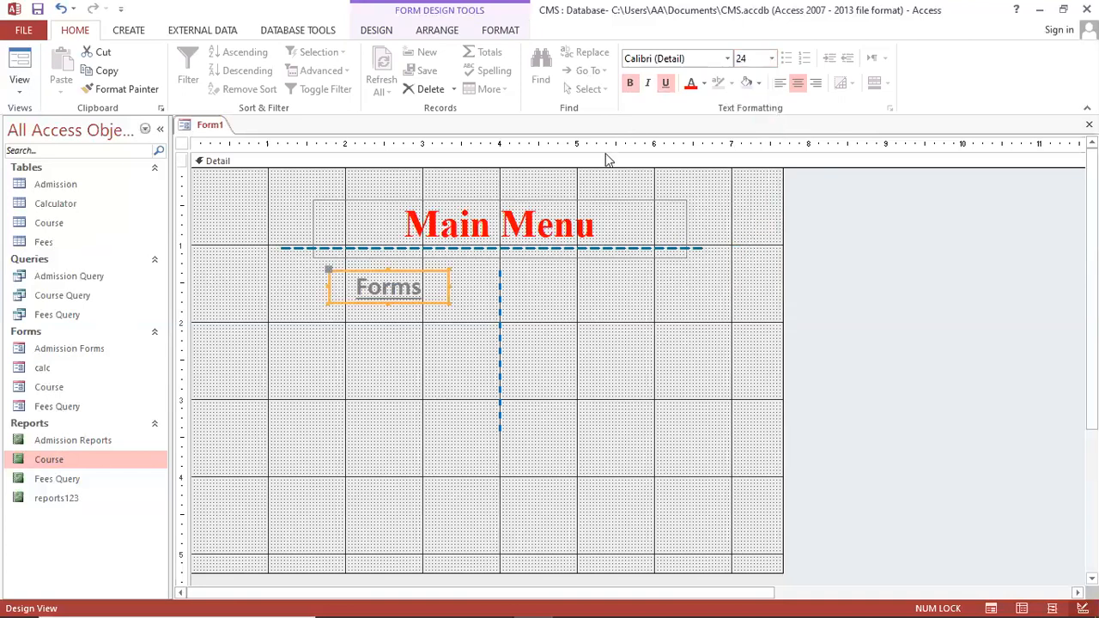
Change the Forms label to red Times New Roman and move it up slightly
left_click_drag(625, 59, 648, 57)
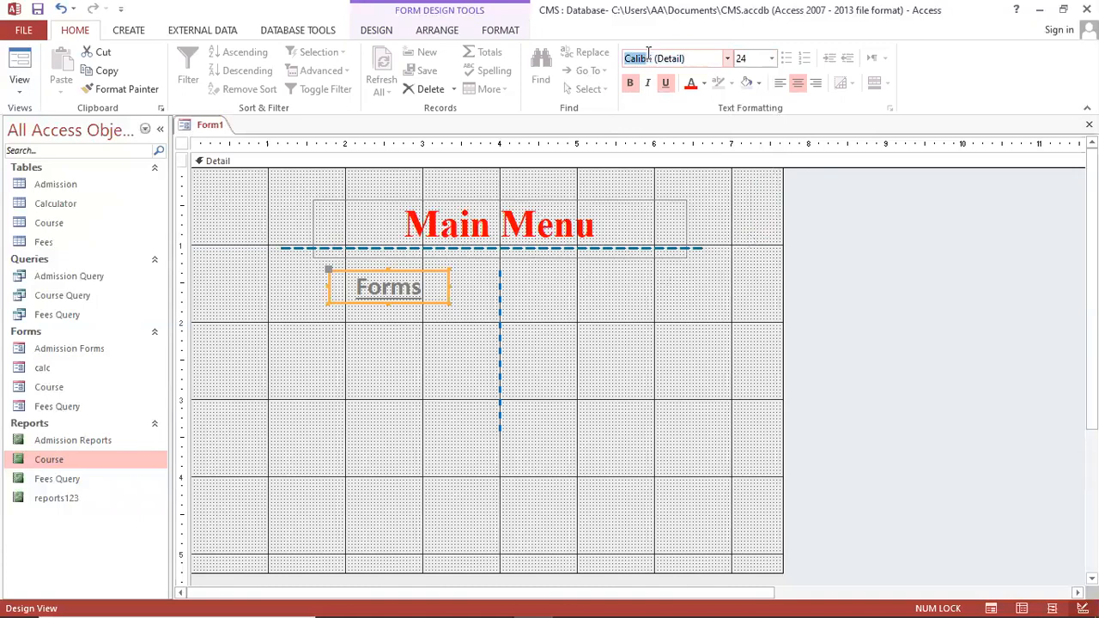
key("ctrl+a")
key("BackSpace")
type("Time")
key("Return")
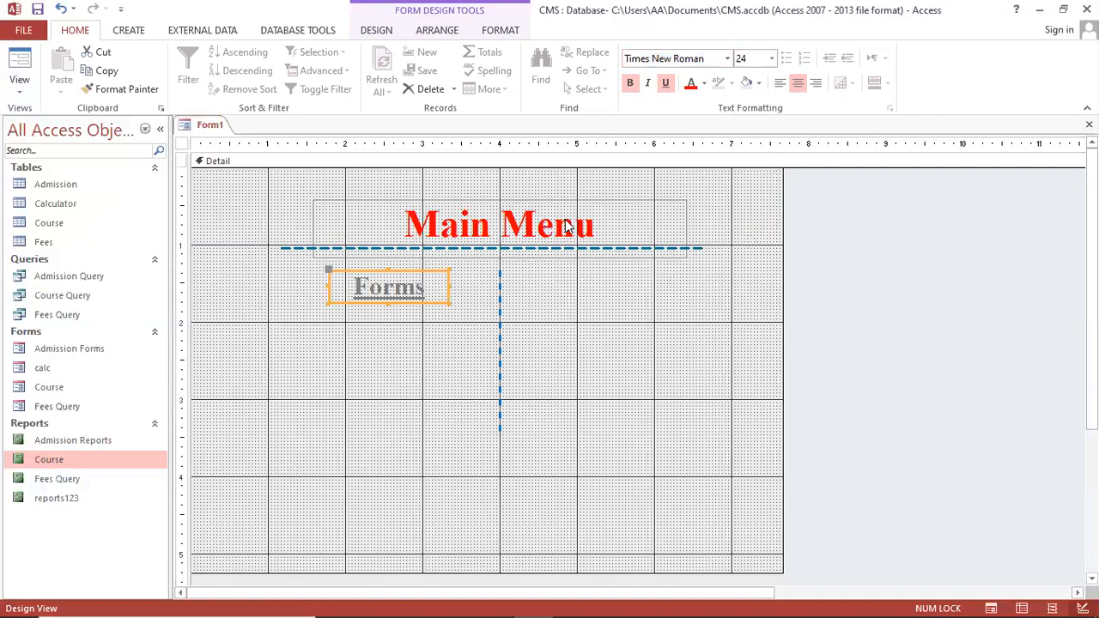
left_click(704, 83)
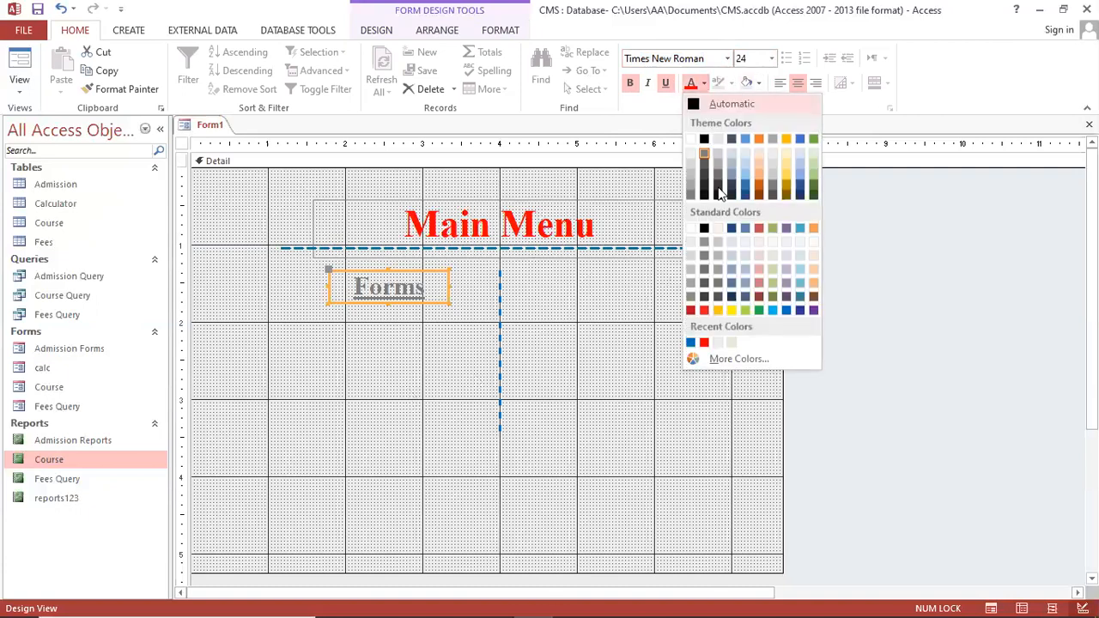
left_click(704, 343)
left_click(402, 328)
left_click_drag(408, 301, 408, 293)
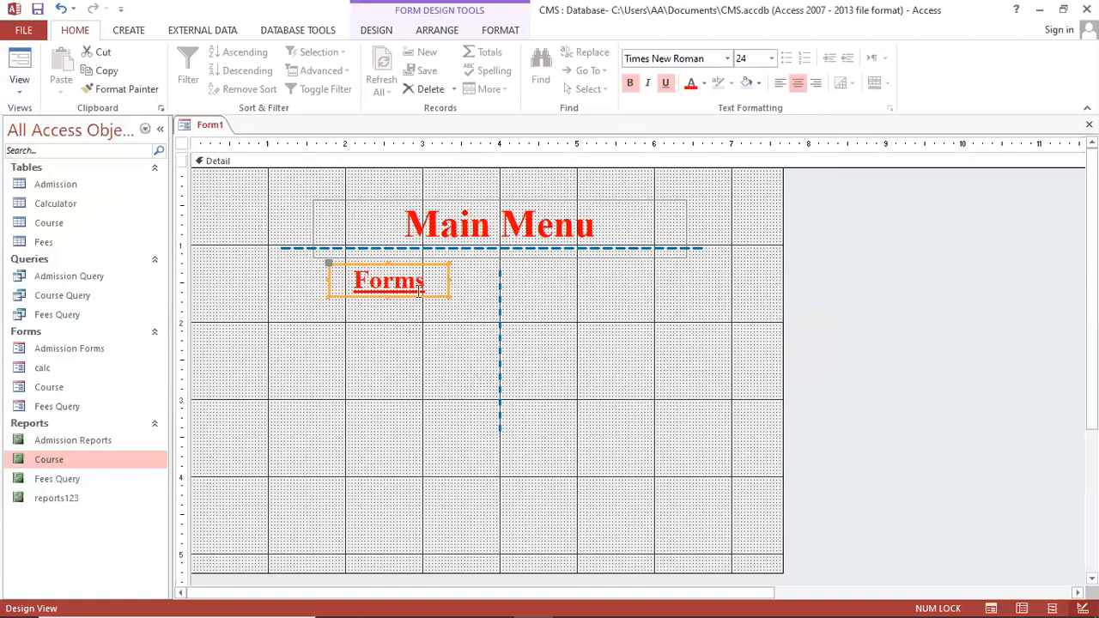
Duplicate the Forms label and place the copy right of the vertical line
left_click(451, 296)
left_click(419, 300)
key("ctrl+c")
key("ctrl+v")
left_click_drag(425, 337, 629, 299)
Replace the copied label's text with 'Reports'
left_click(625, 286)
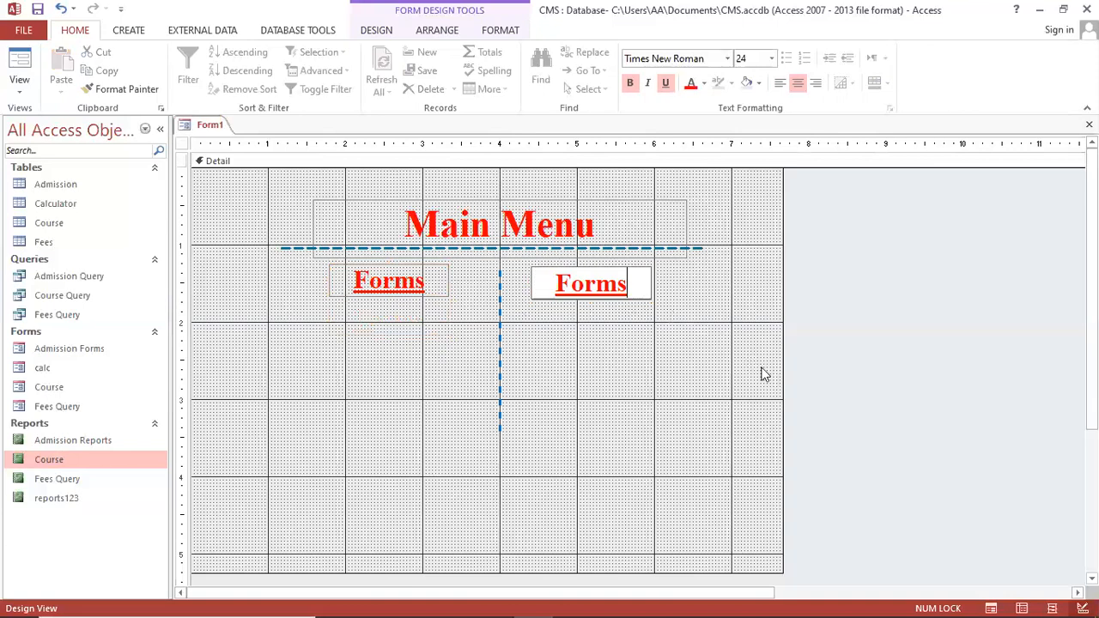
key("ctrl+a")
type("R")
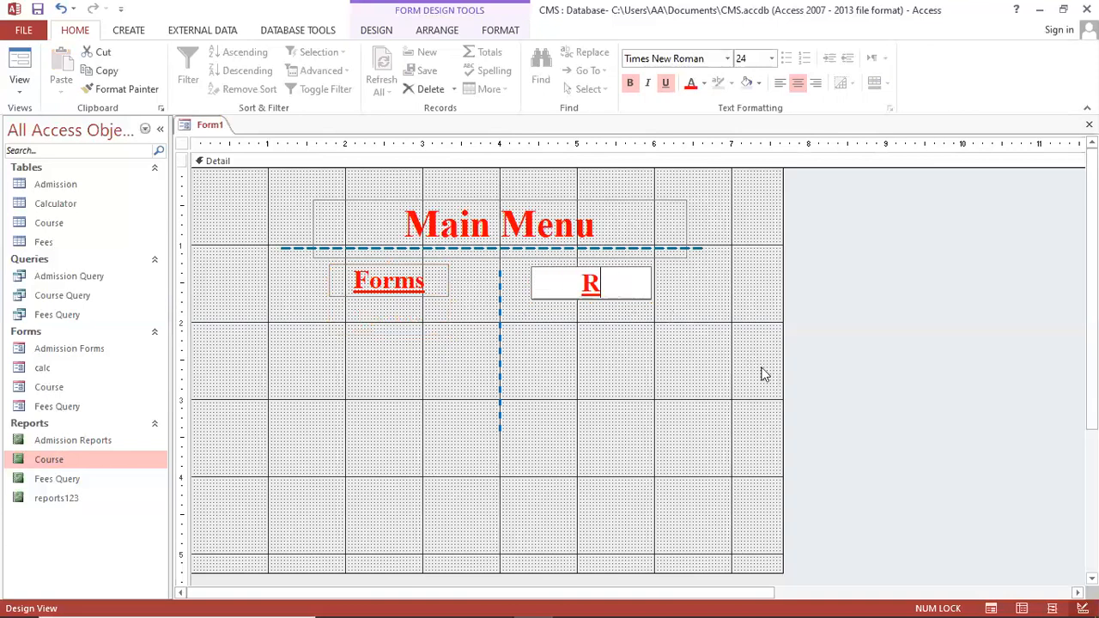
type("eports")
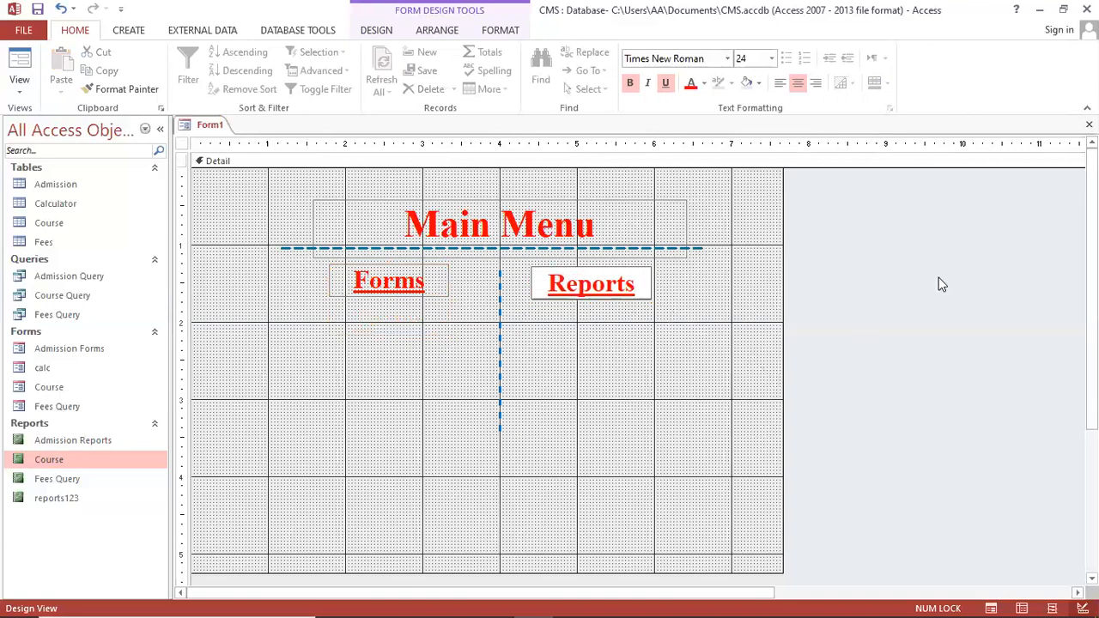
left_click(678, 332)
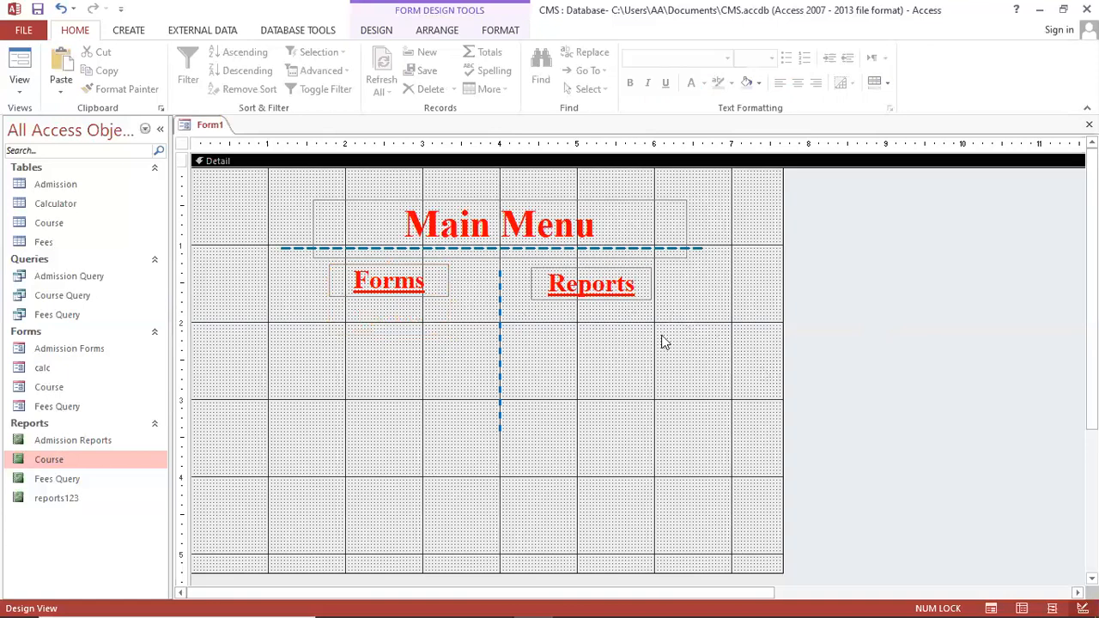
Fill both the Forms and Reports labels with white
left_click(627, 306)
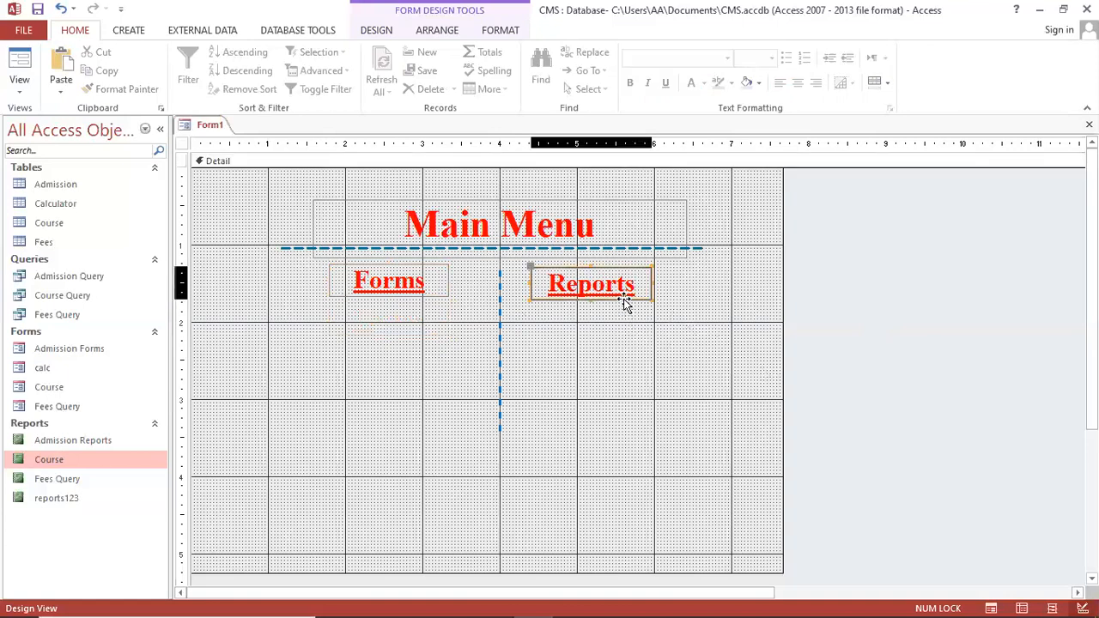
left_click(624, 335)
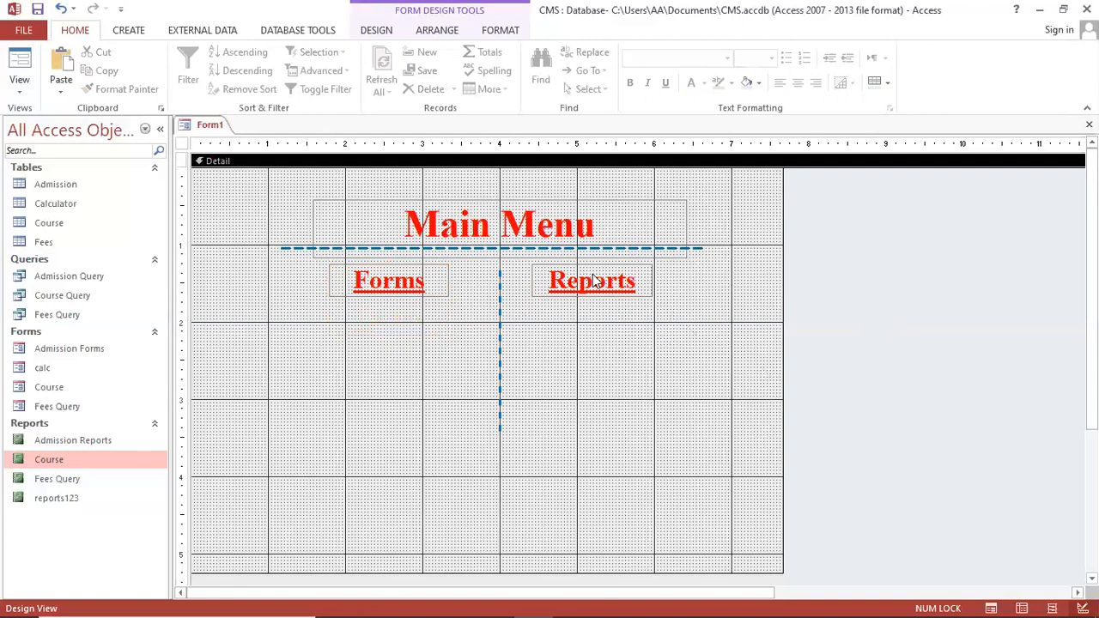
left_click(591, 289)
left_click(498, 32)
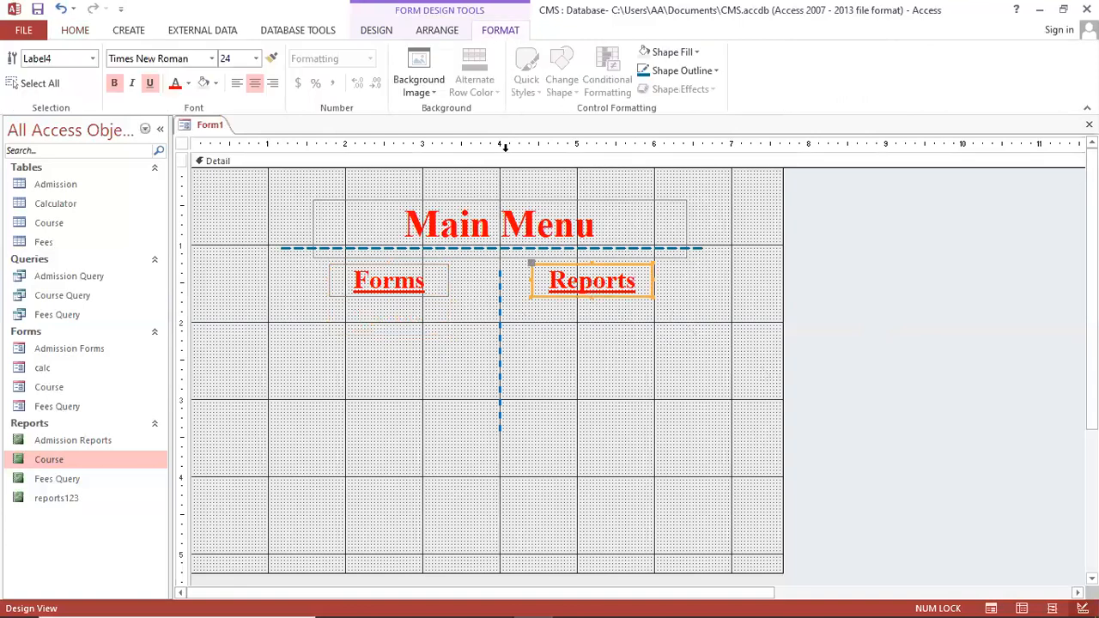
left_click(408, 292)
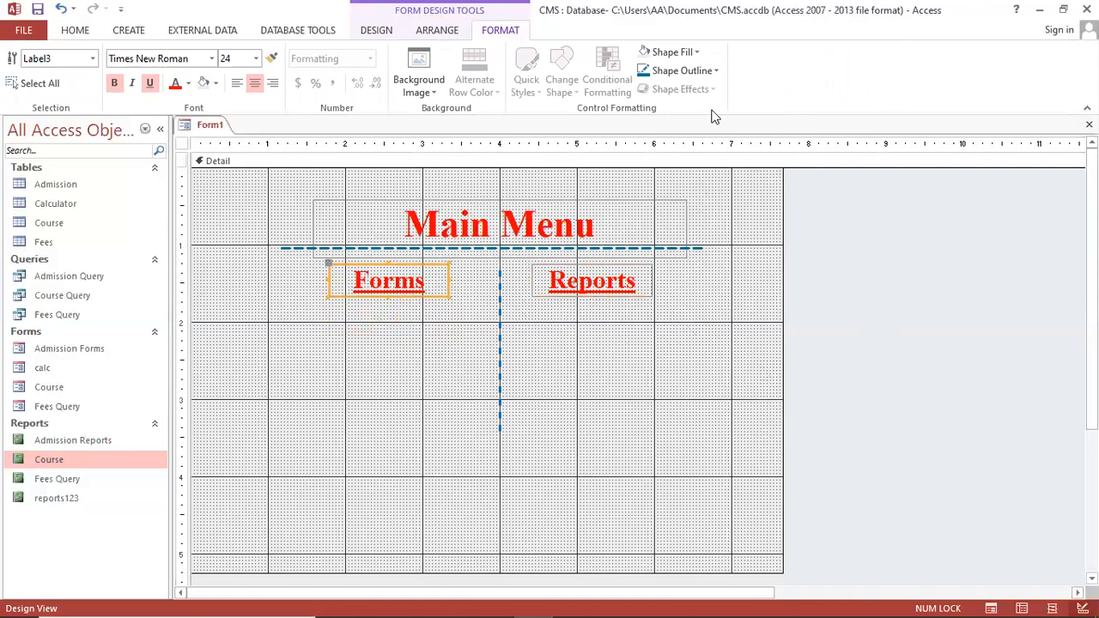
left_click(670, 52)
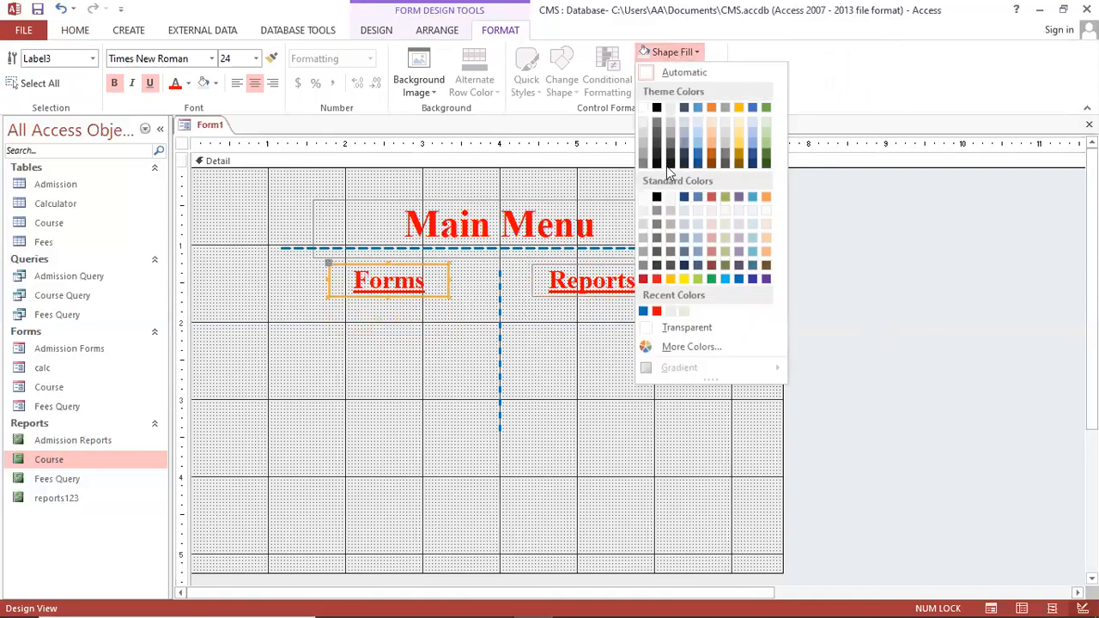
left_click(645, 112)
left_click(618, 285)
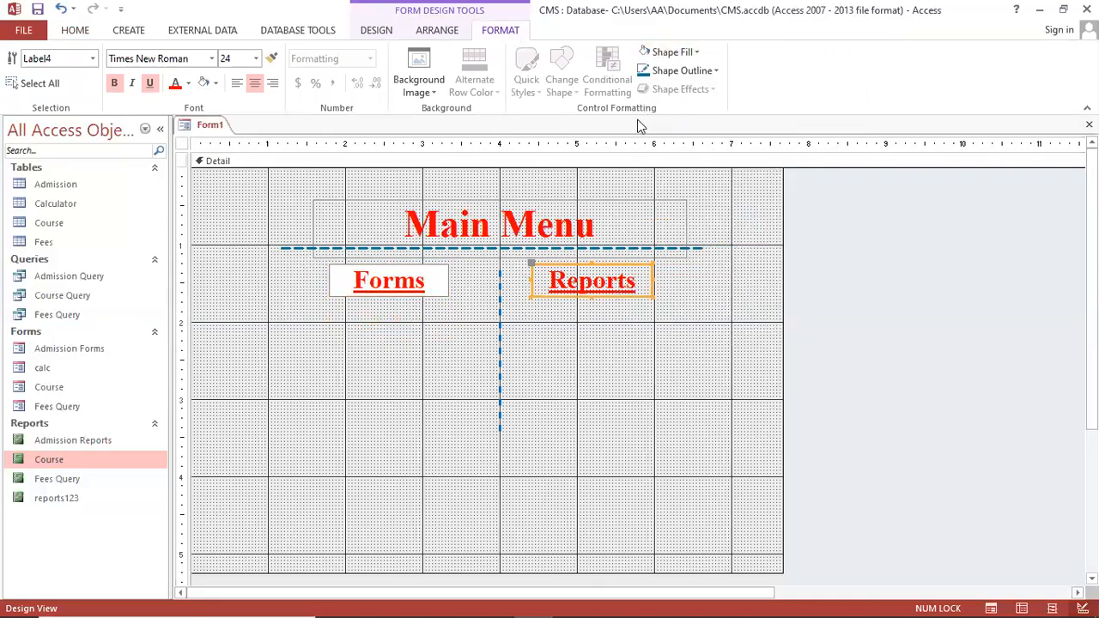
left_click(669, 53)
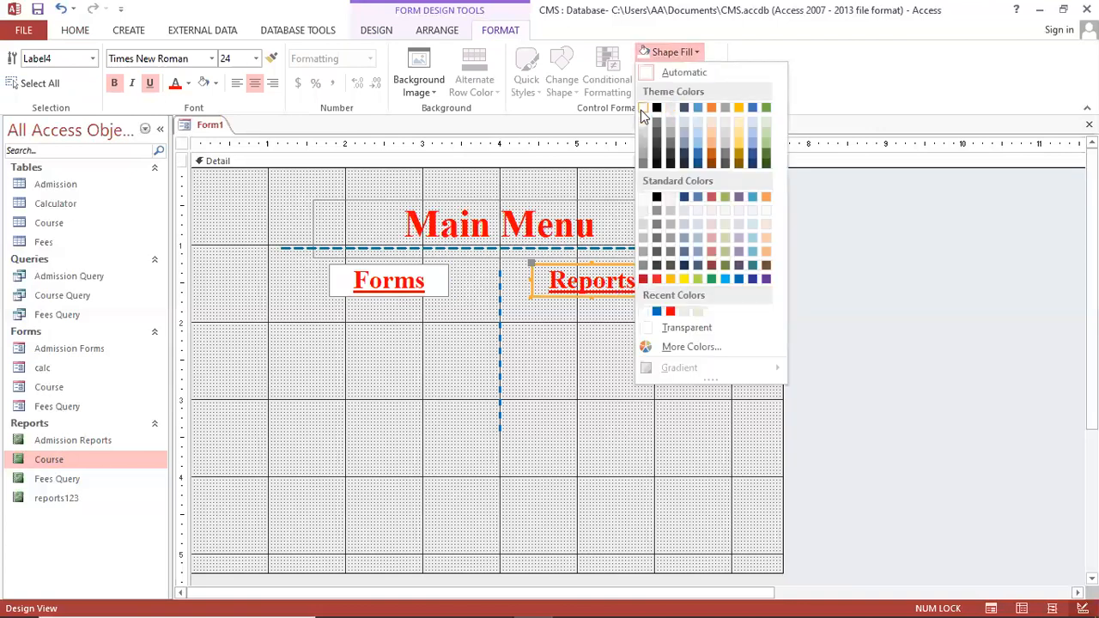
left_click(645, 113)
left_click(633, 348)
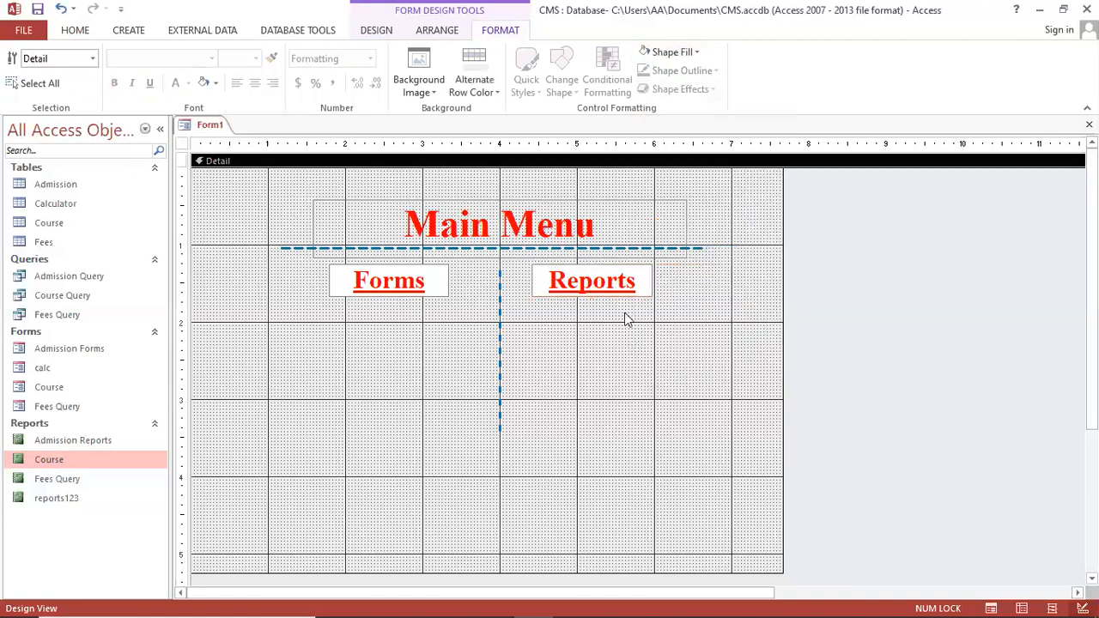
Give the Forms and Reports labels a thicker outline border
left_click(445, 296)
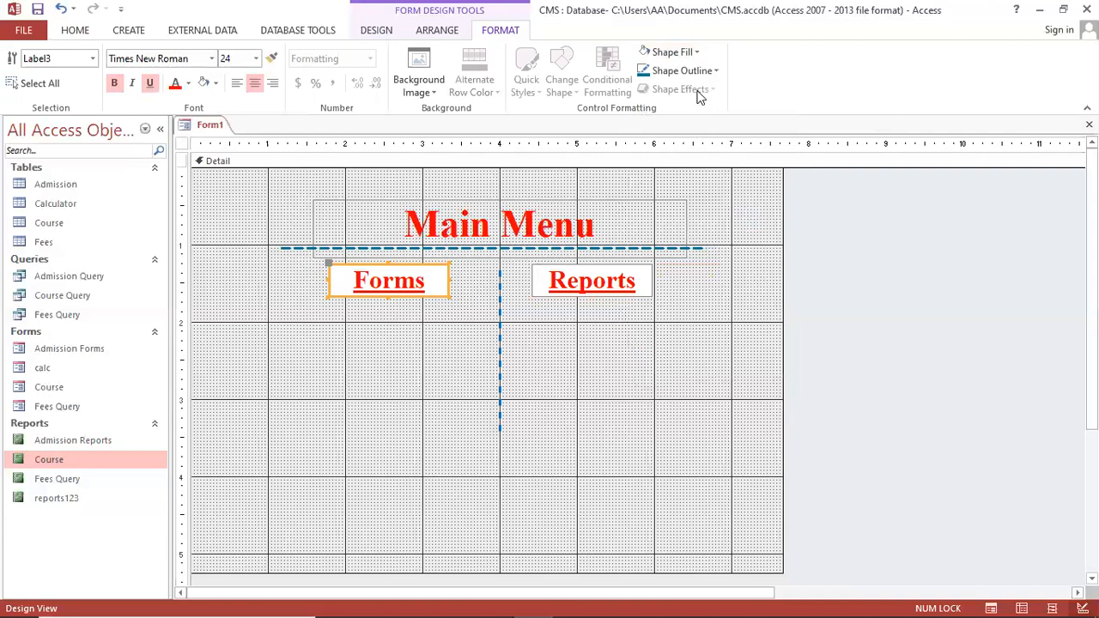
left_click(405, 281)
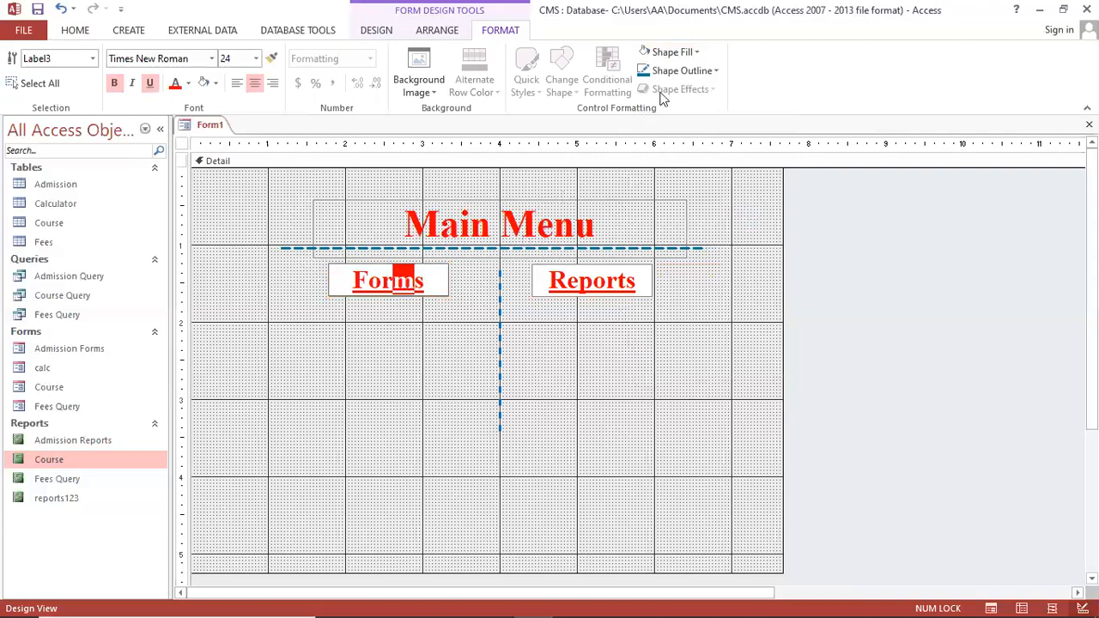
left_click(437, 299)
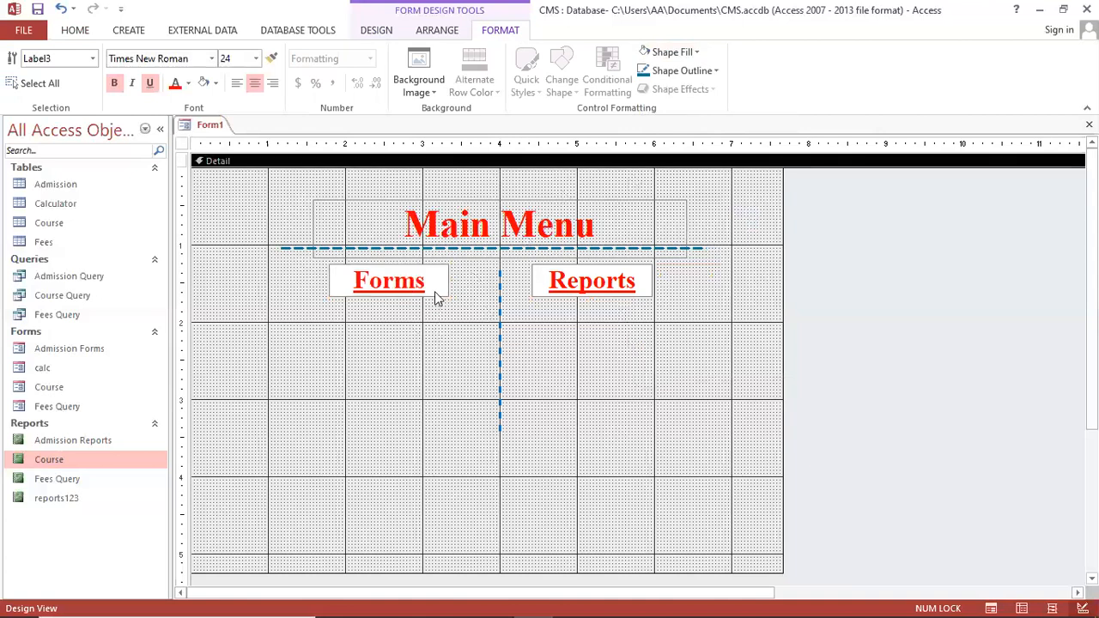
left_click(437, 294)
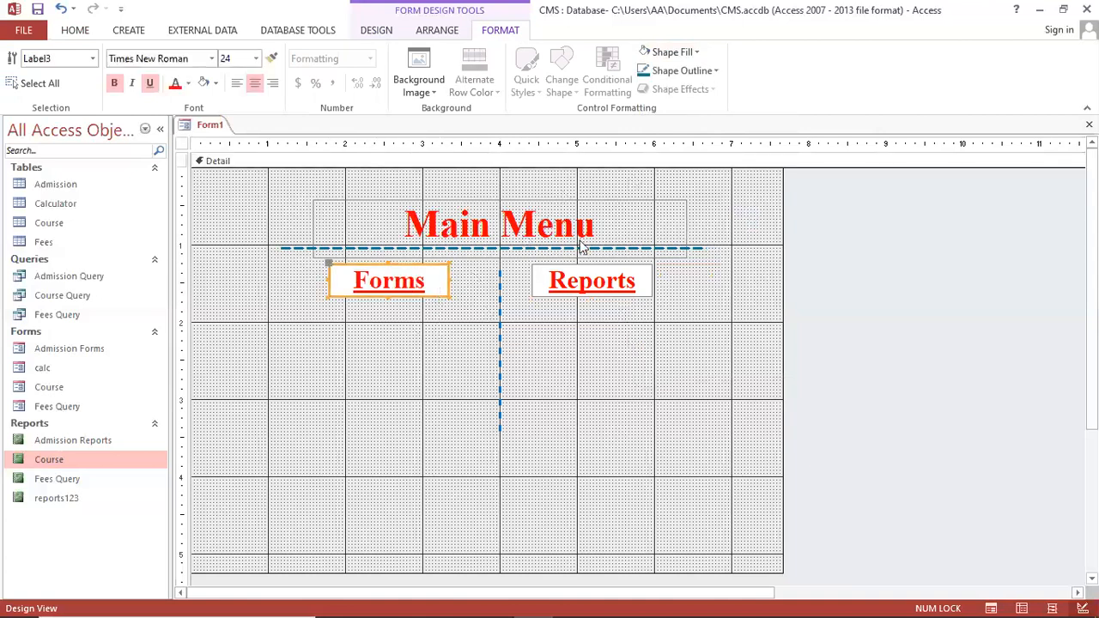
left_click(692, 70)
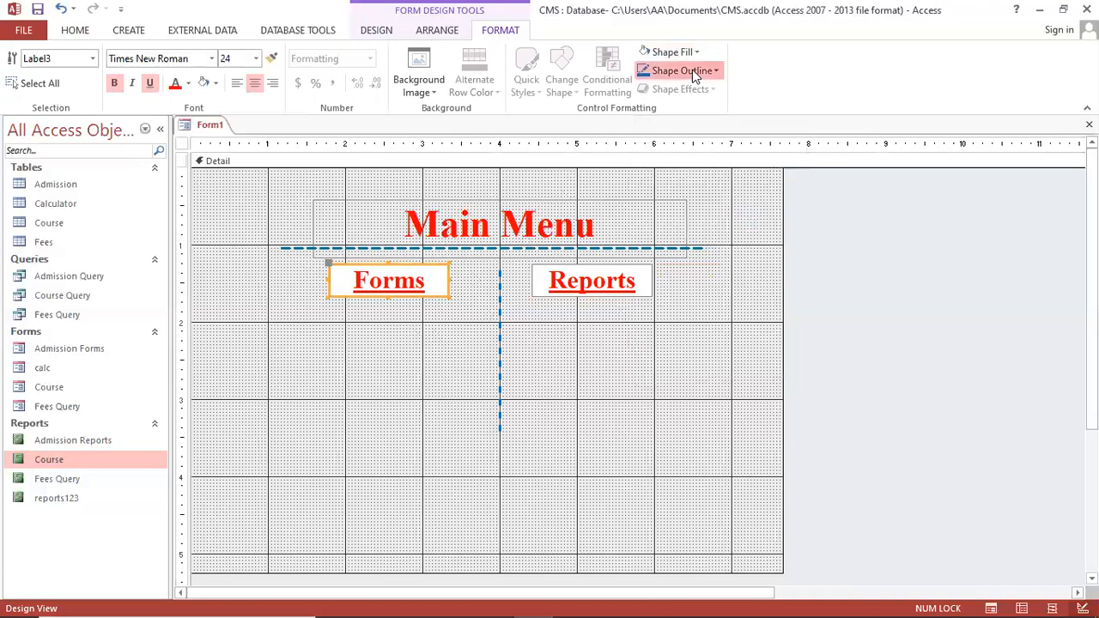
mouse_move(762, 386)
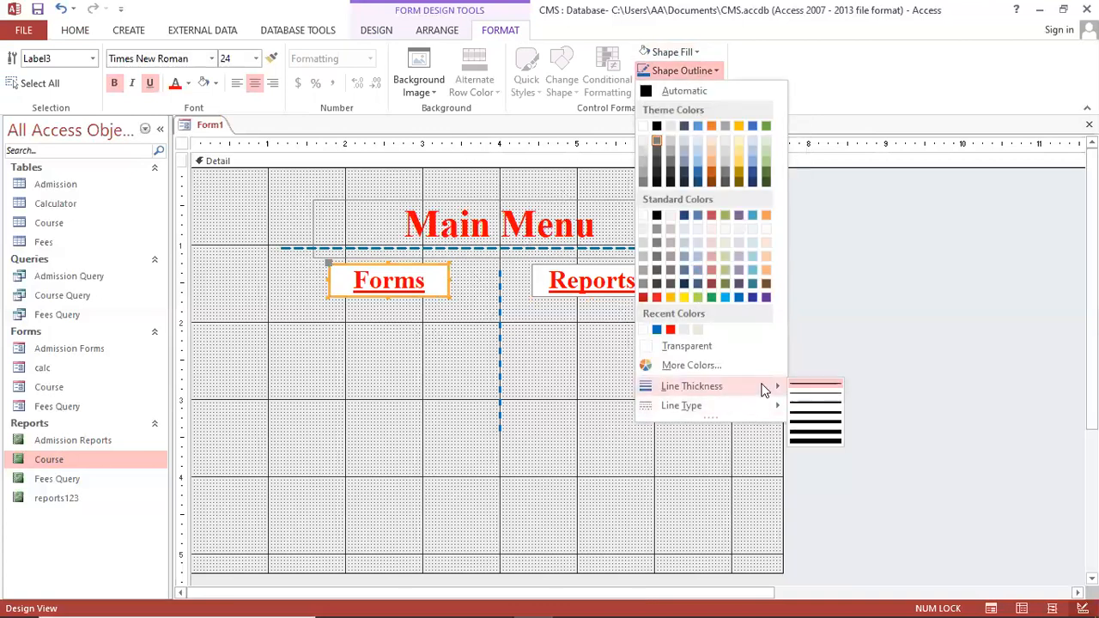
left_click(820, 408)
left_click(560, 389)
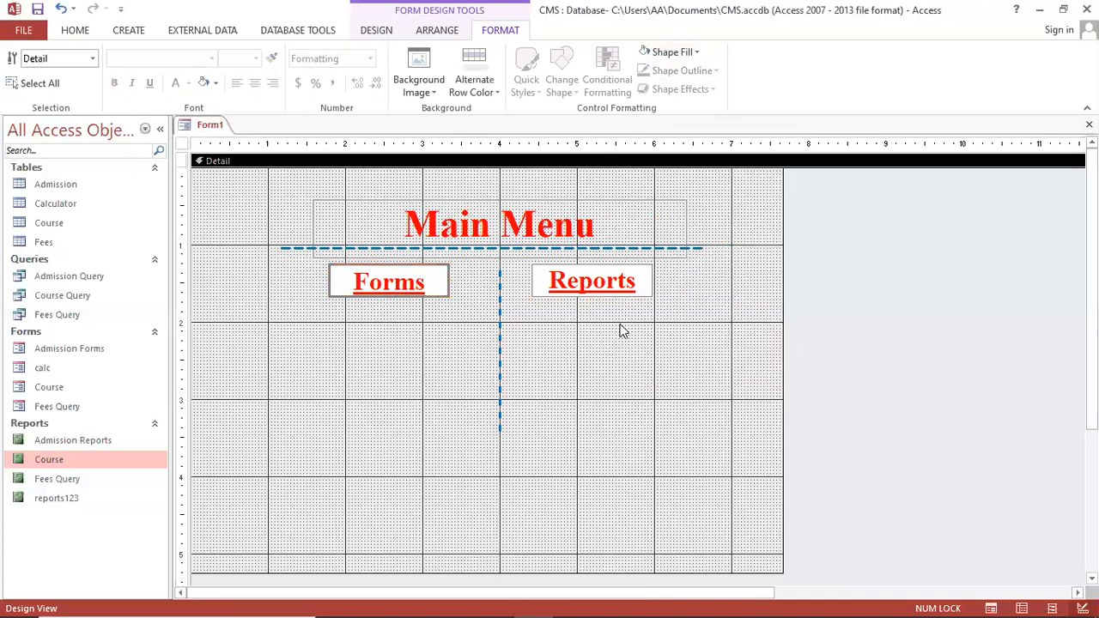
left_click(616, 299)
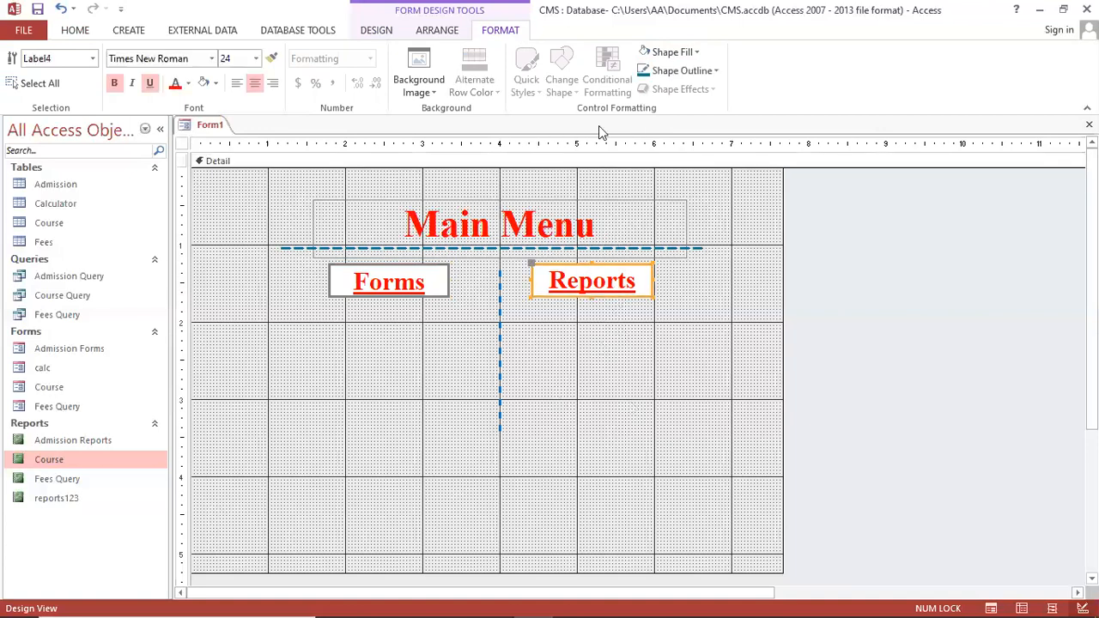
left_click(678, 70)
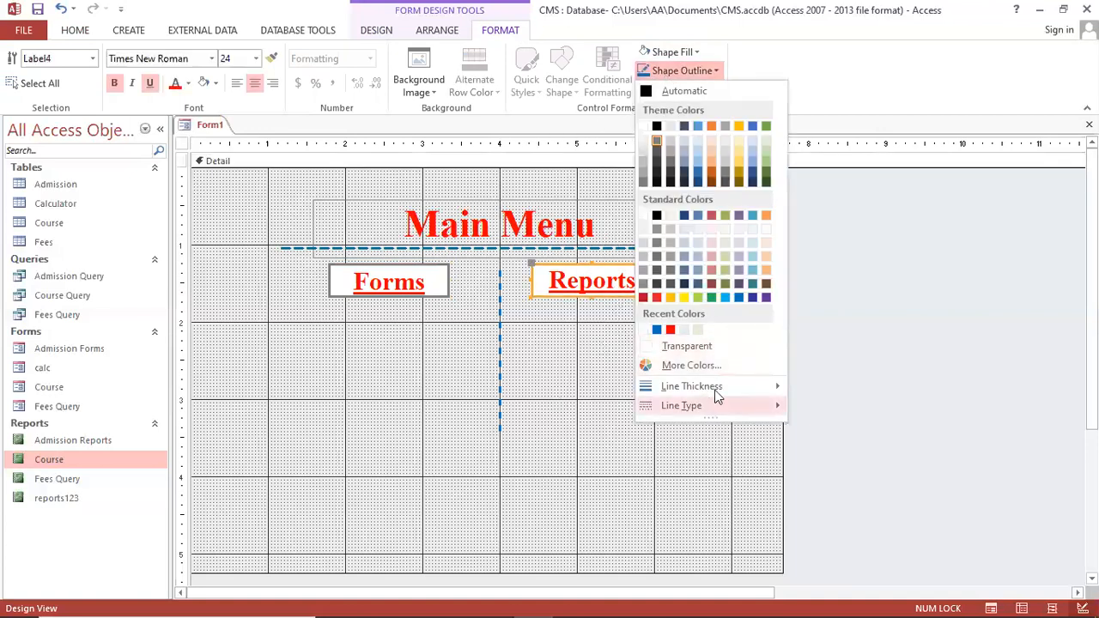
mouse_move(720, 385)
left_click(816, 408)
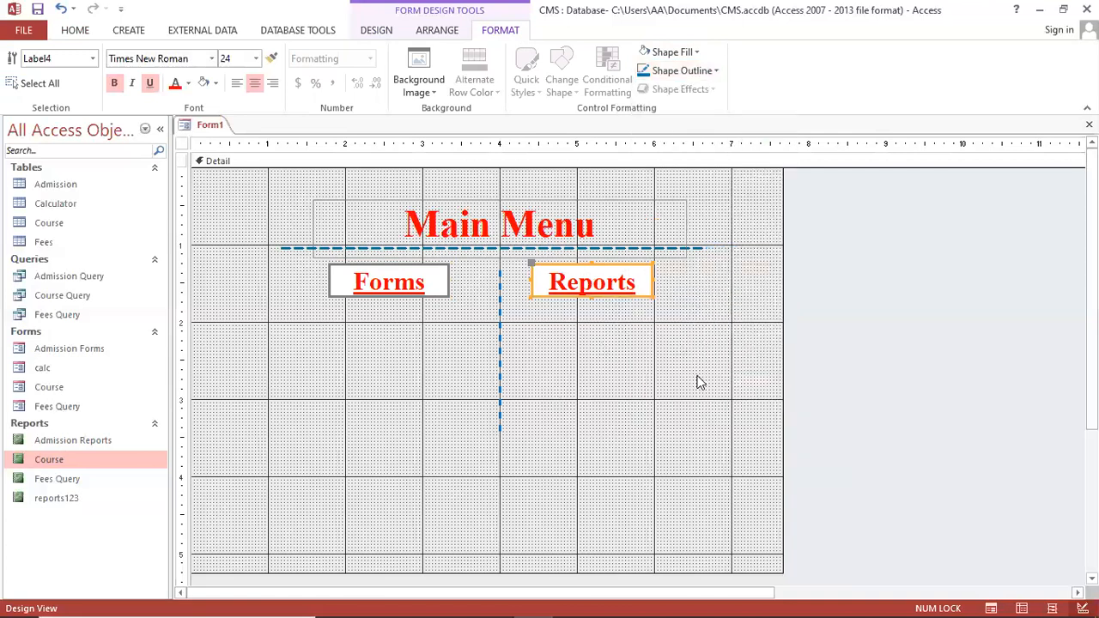
left_click(701, 380)
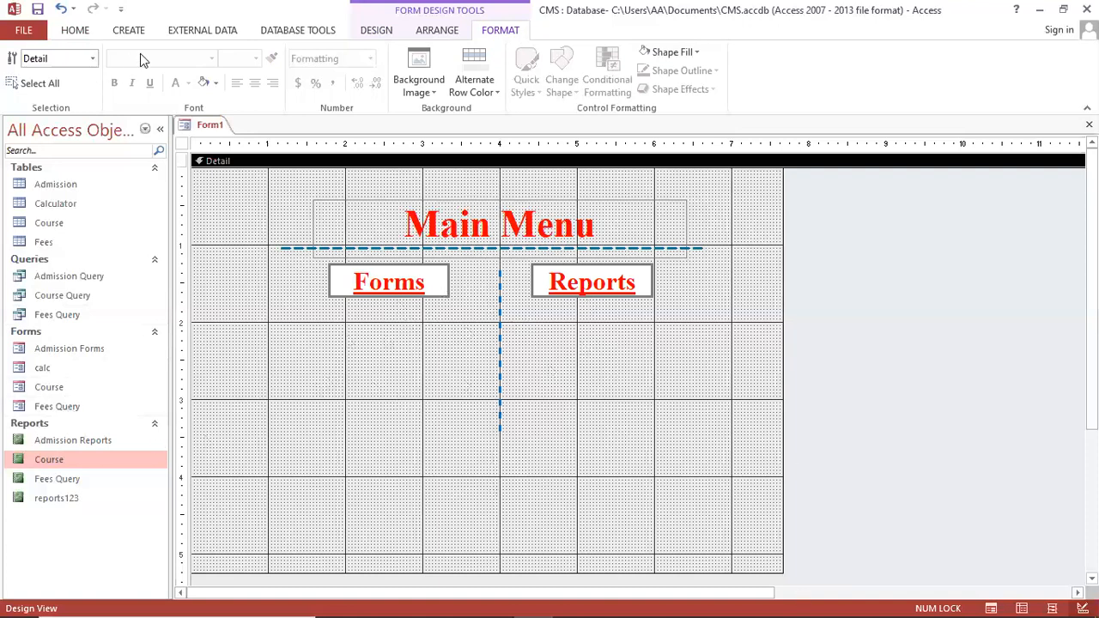
Draw a command button below the Forms label
left_click(131, 33)
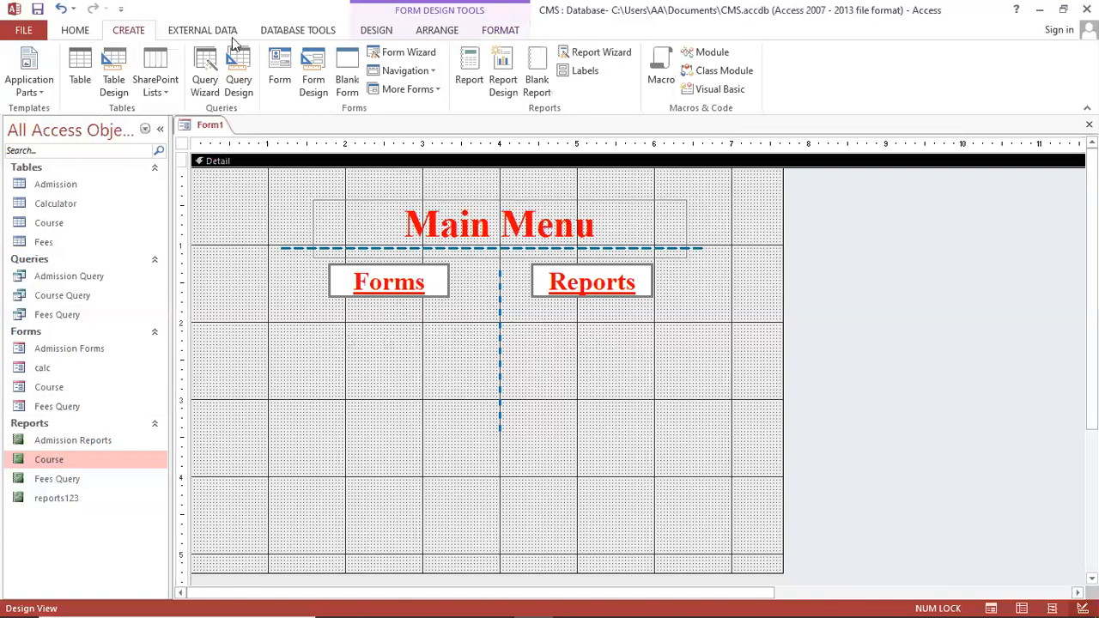
left_click(367, 34)
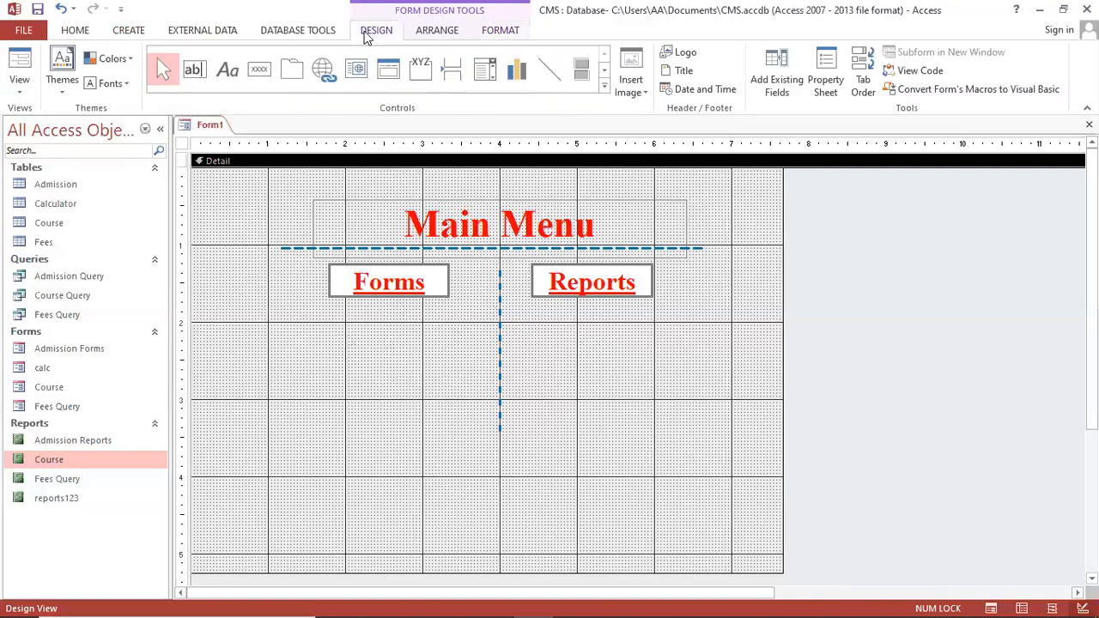
left_click(256, 72)
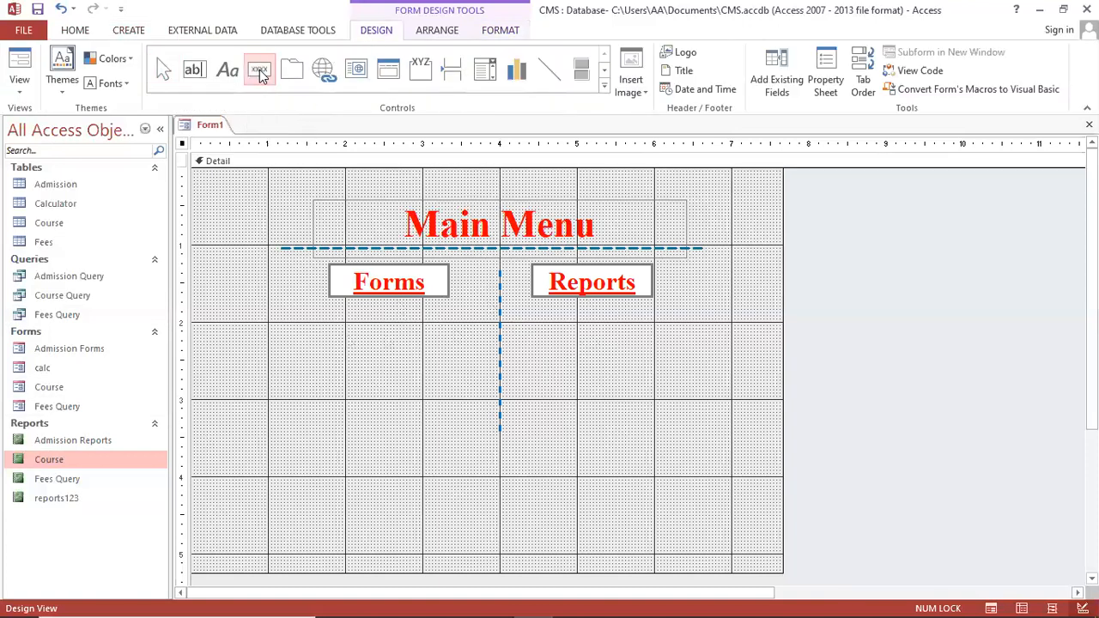
left_click_drag(300, 306, 464, 341)
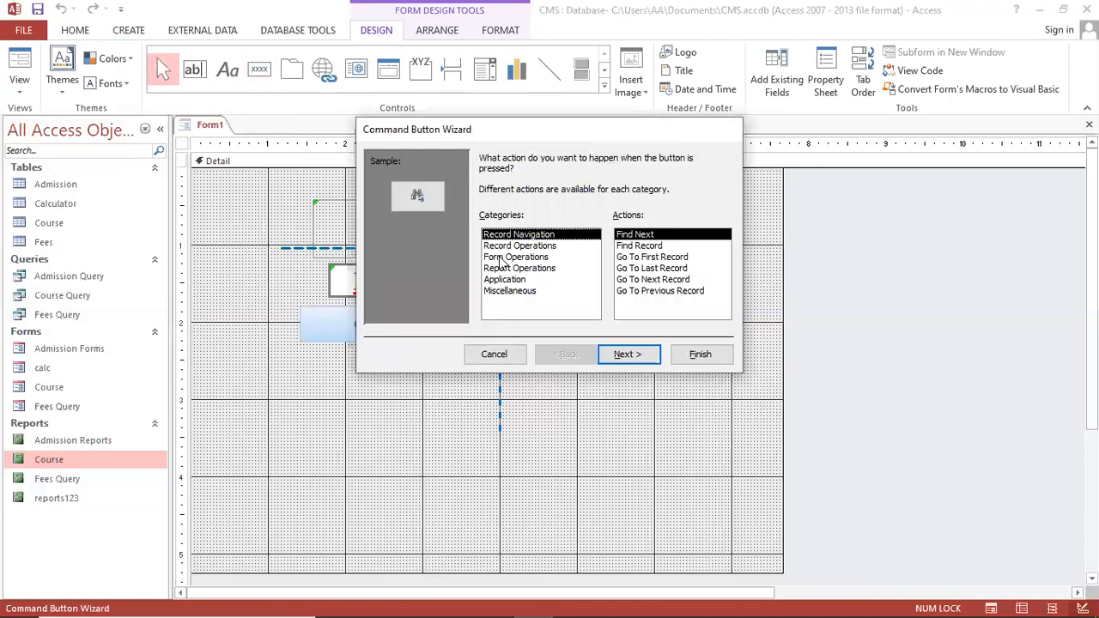
Set the button to open the Admission Forms form
left_click(516, 256)
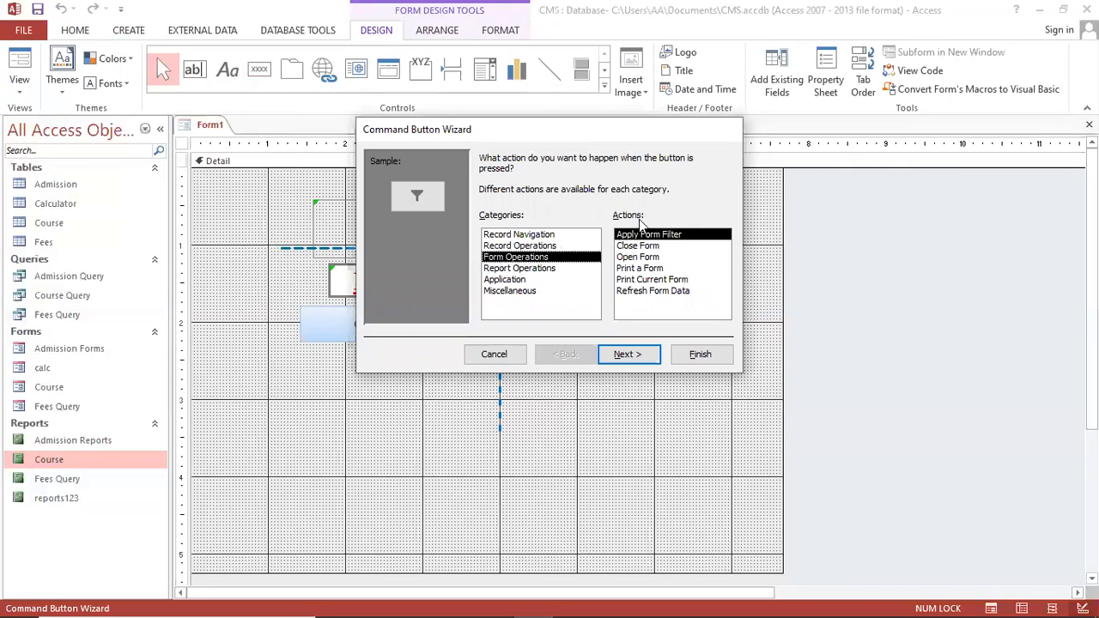
left_click(658, 258)
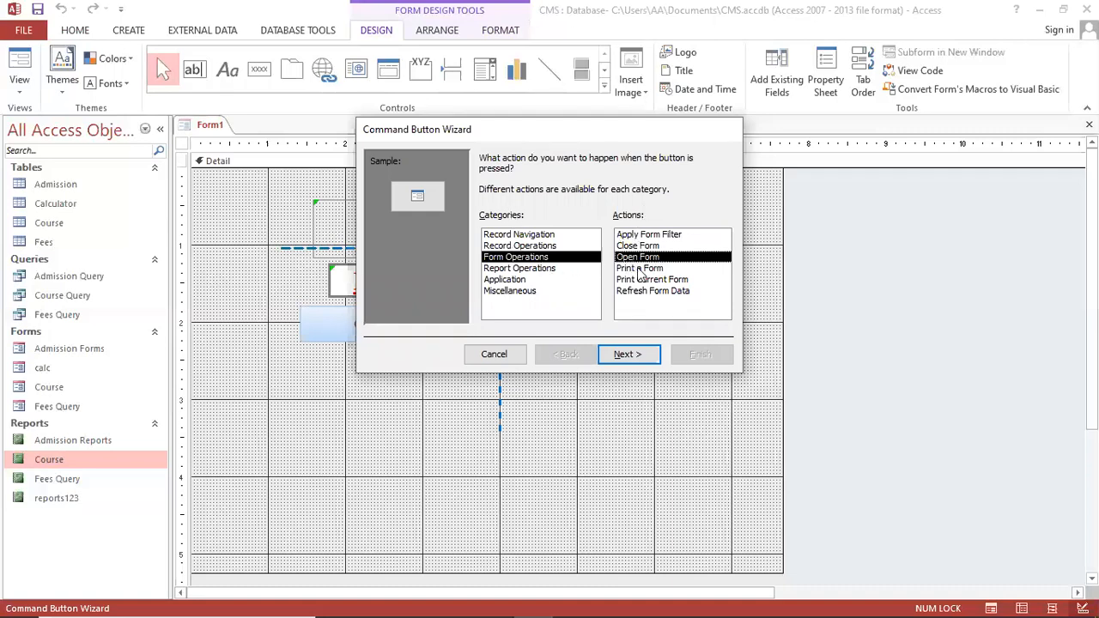
left_click(633, 353)
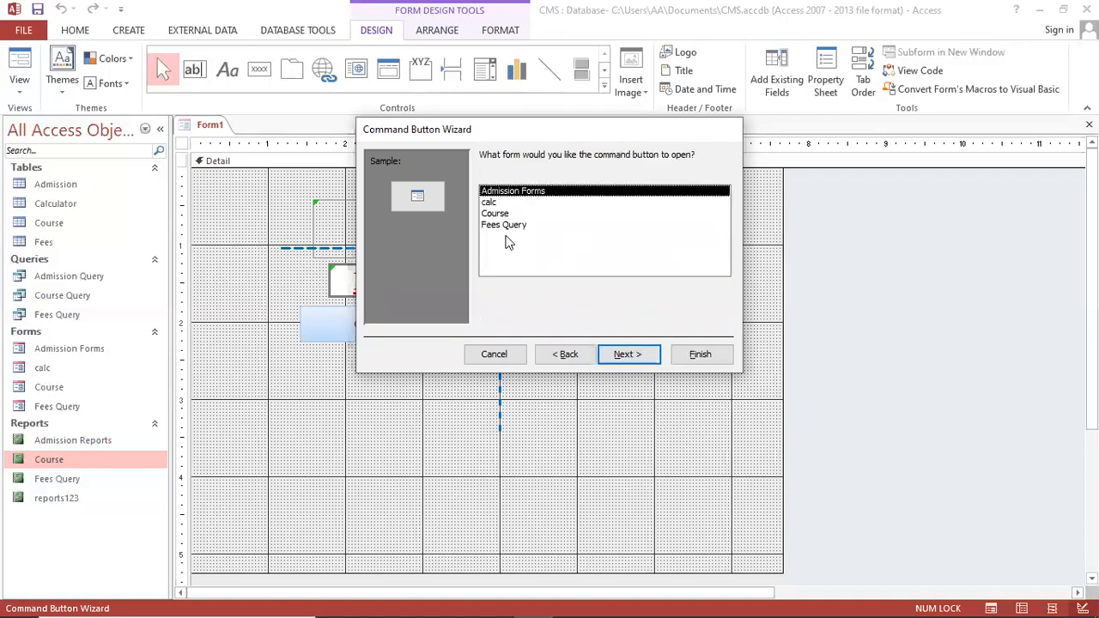
left_click(502, 214)
left_click(503, 225)
left_click(504, 214)
left_click(507, 202)
left_click(514, 191)
left_click(642, 355)
left_click(639, 356)
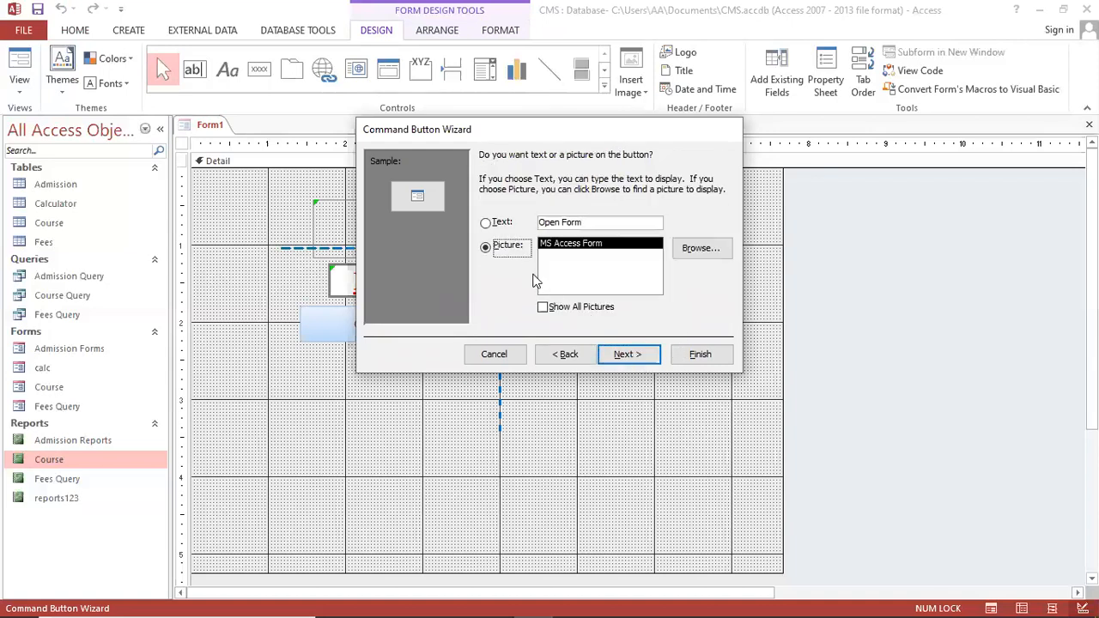
Caption the button 'Admission Form' as text, finish the wizard, then enlarge and reposition it
left_click(498, 223)
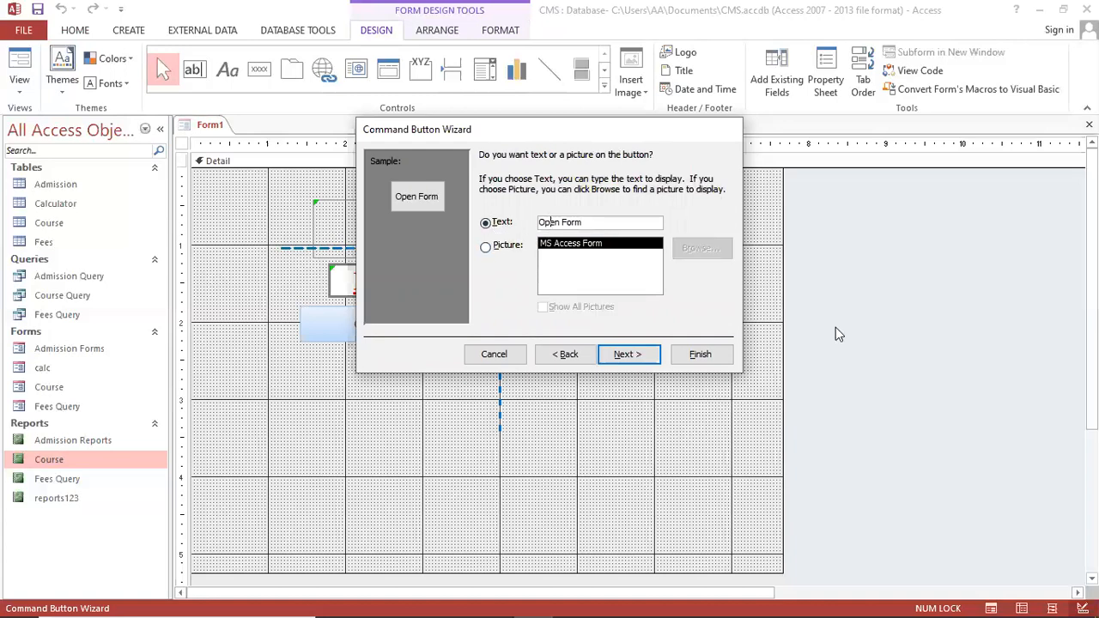
key("Delete")
key("Delete")
key("Delete")
key("Delete")
key("Delete")
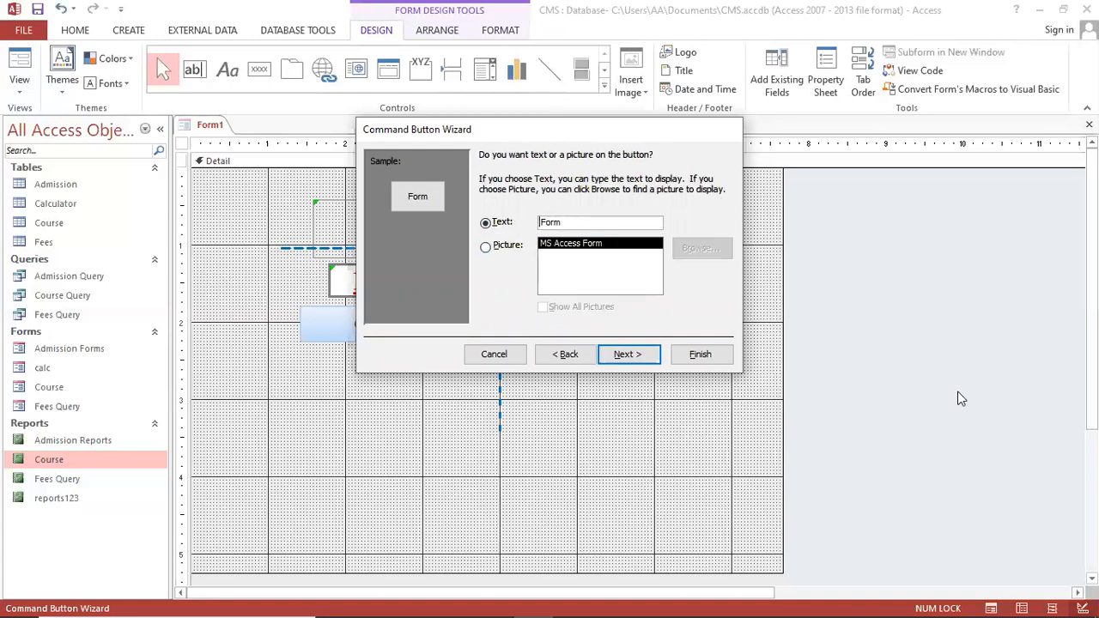
type("Admission")
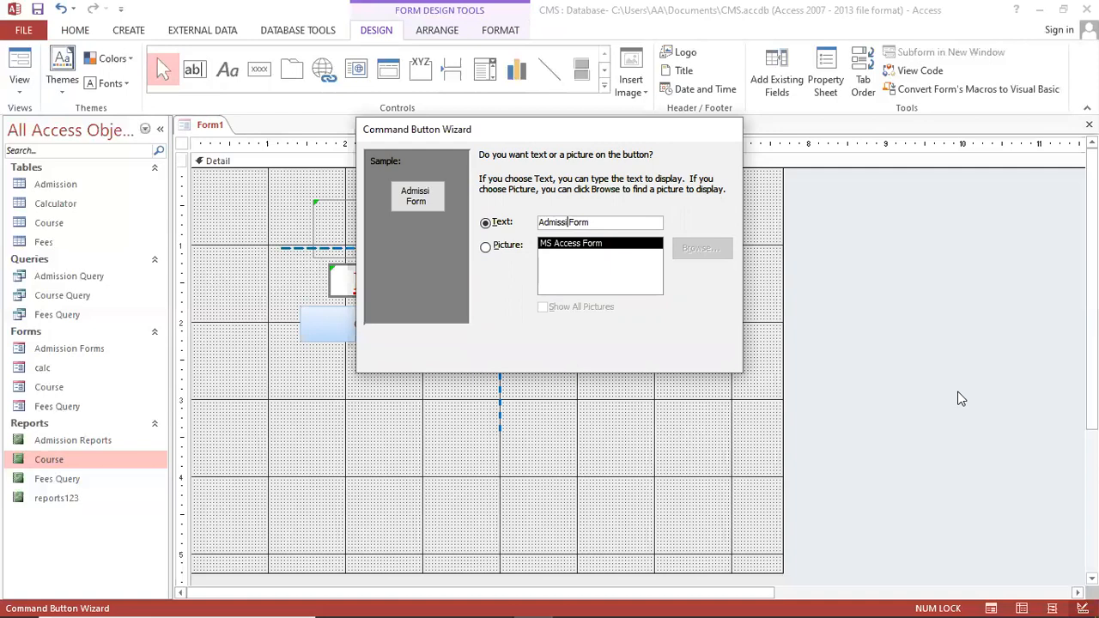
key("Return")
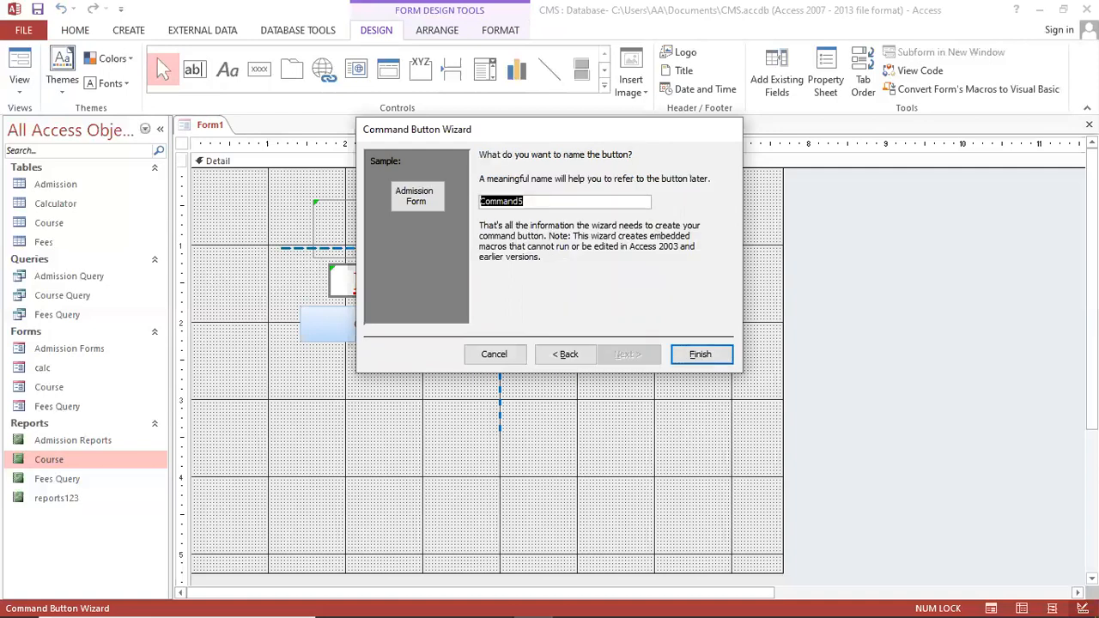
left_click(702, 353)
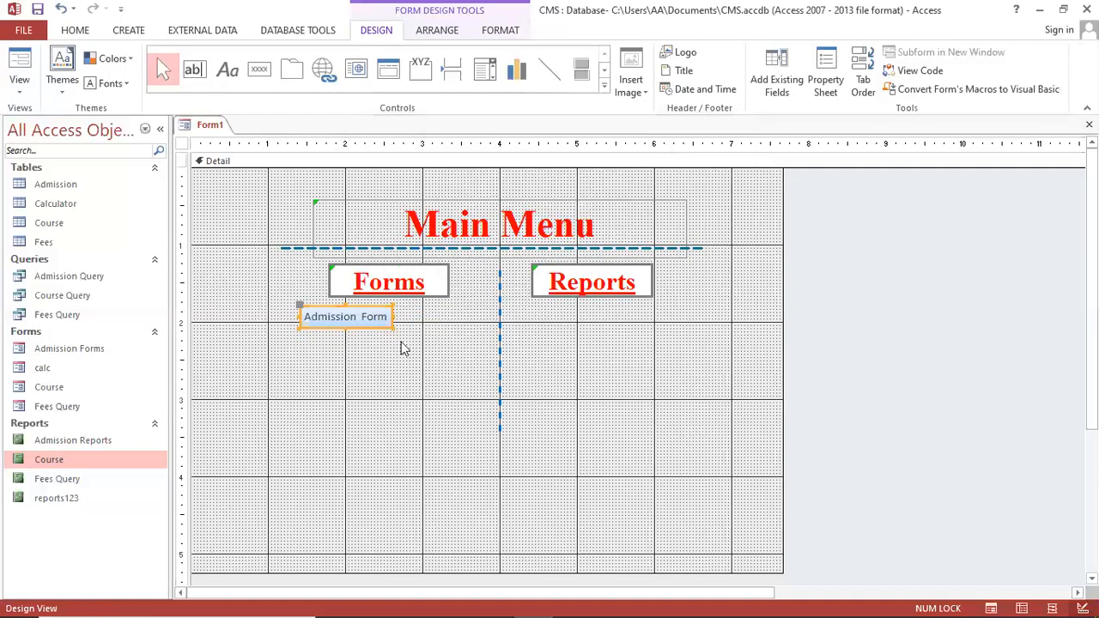
left_click_drag(396, 333, 436, 338)
left_click(438, 347)
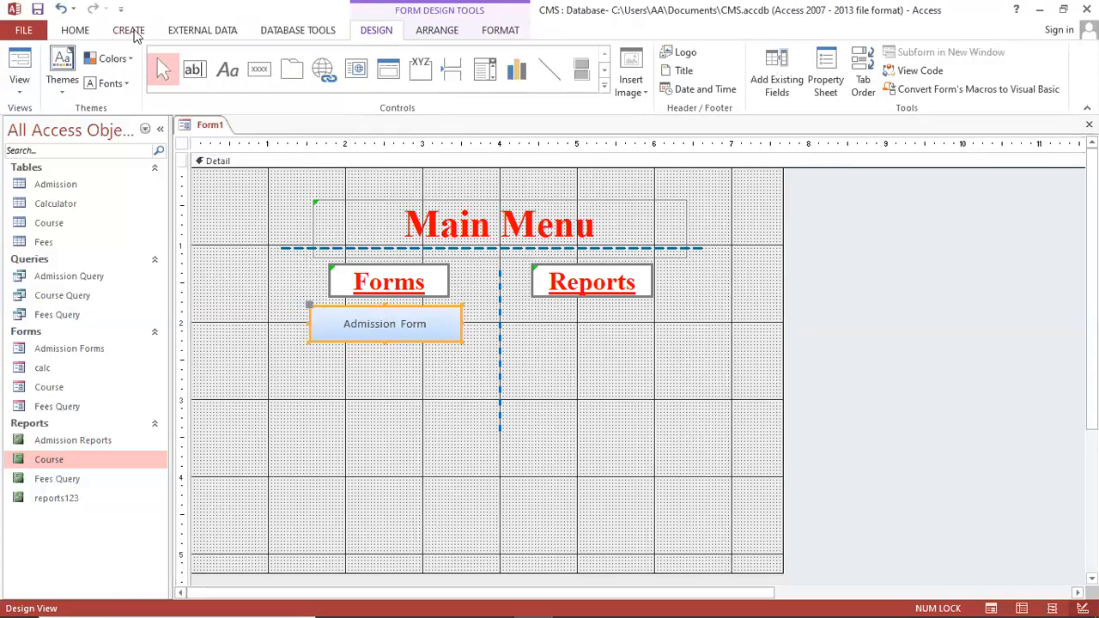
left_click(76, 31)
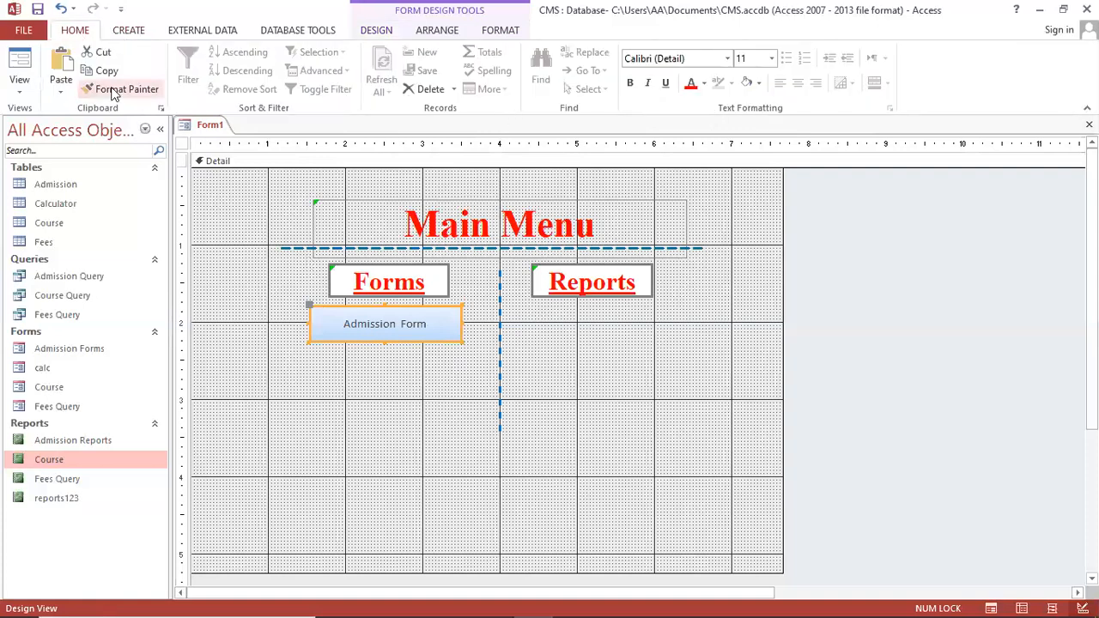
left_click(523, 420)
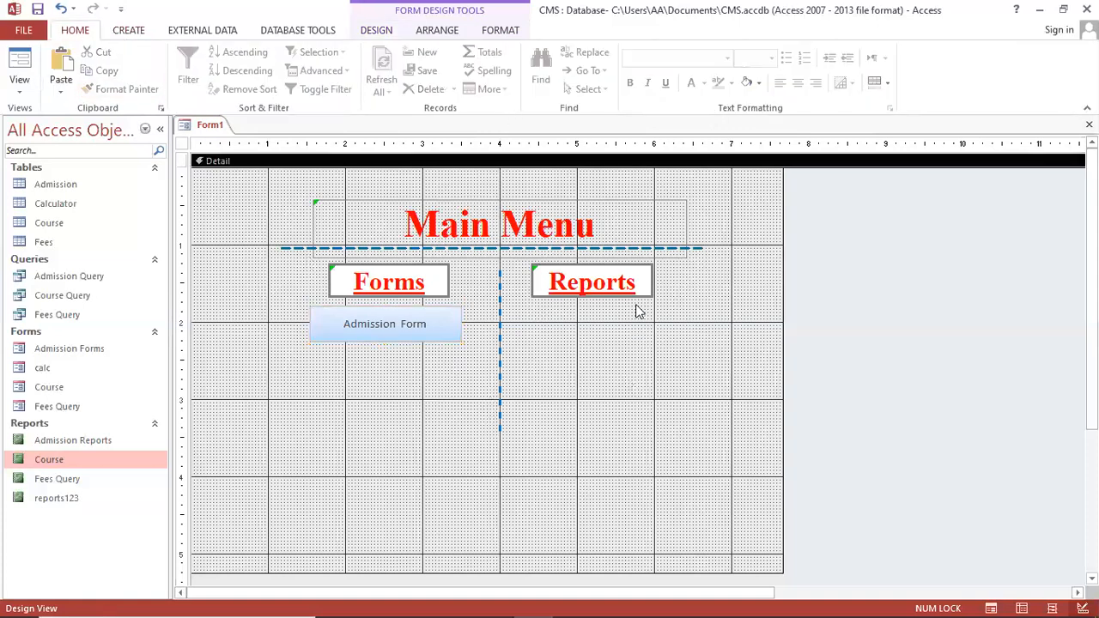
scroll(243, 44, "down", 4)
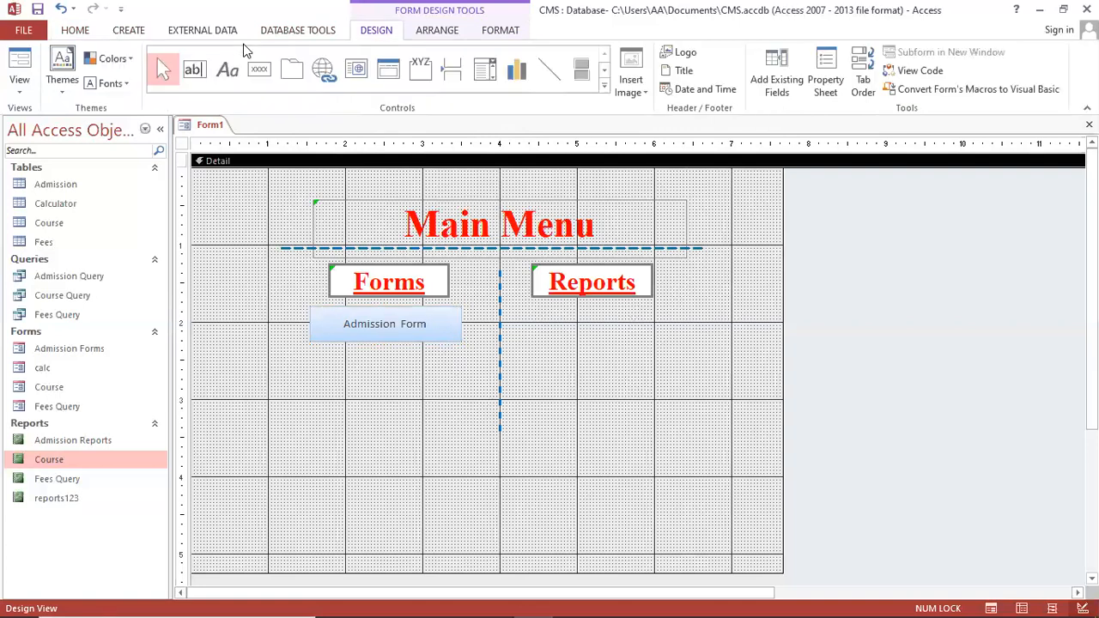
Draw a button below Admission Form that opens the Course form, captioned 'Course Form'
left_click(260, 71)
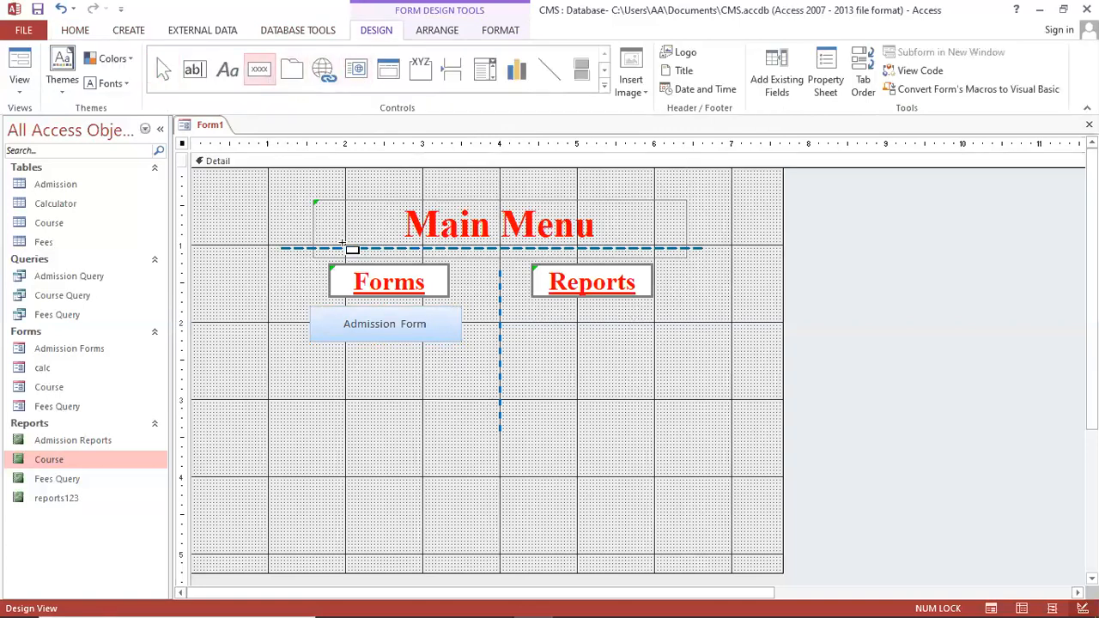
left_click_drag(306, 347, 475, 387)
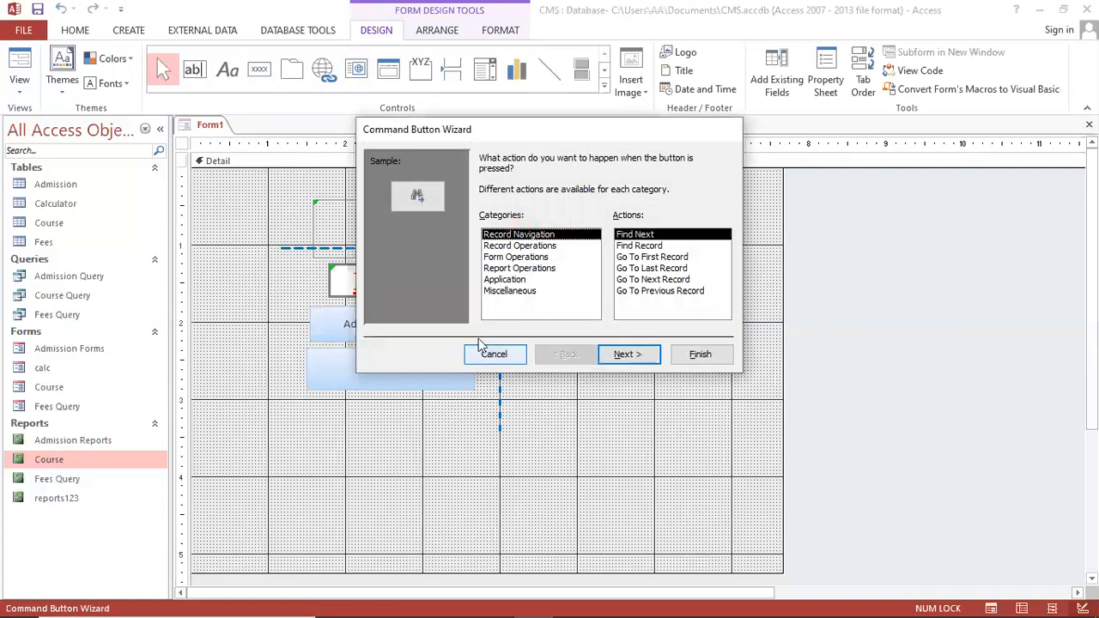
left_click(517, 258)
left_click(651, 257)
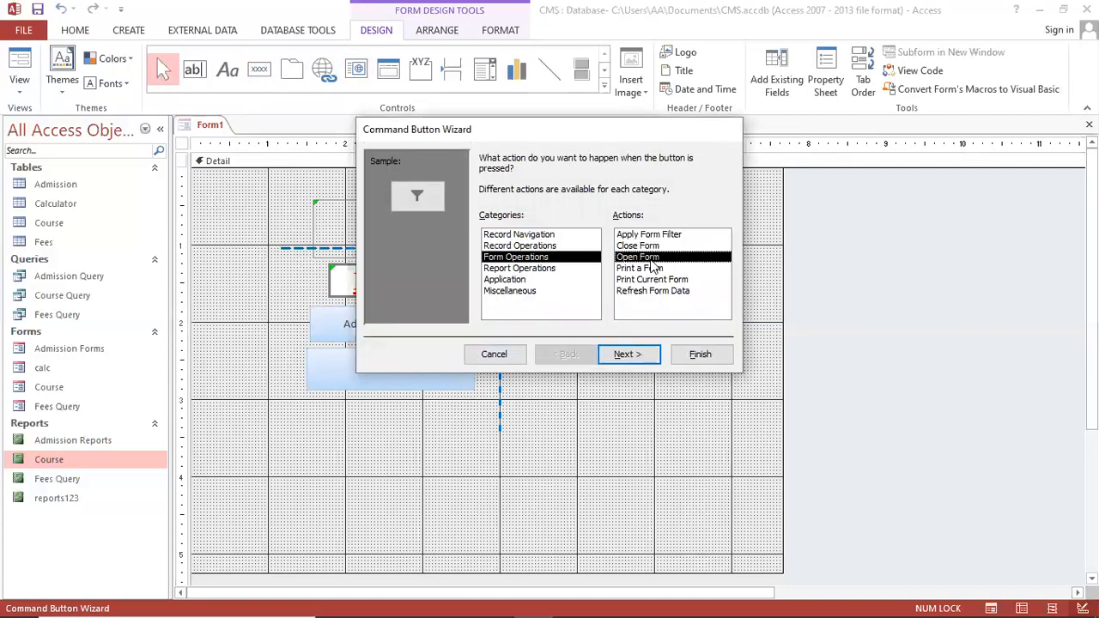
left_click(627, 353)
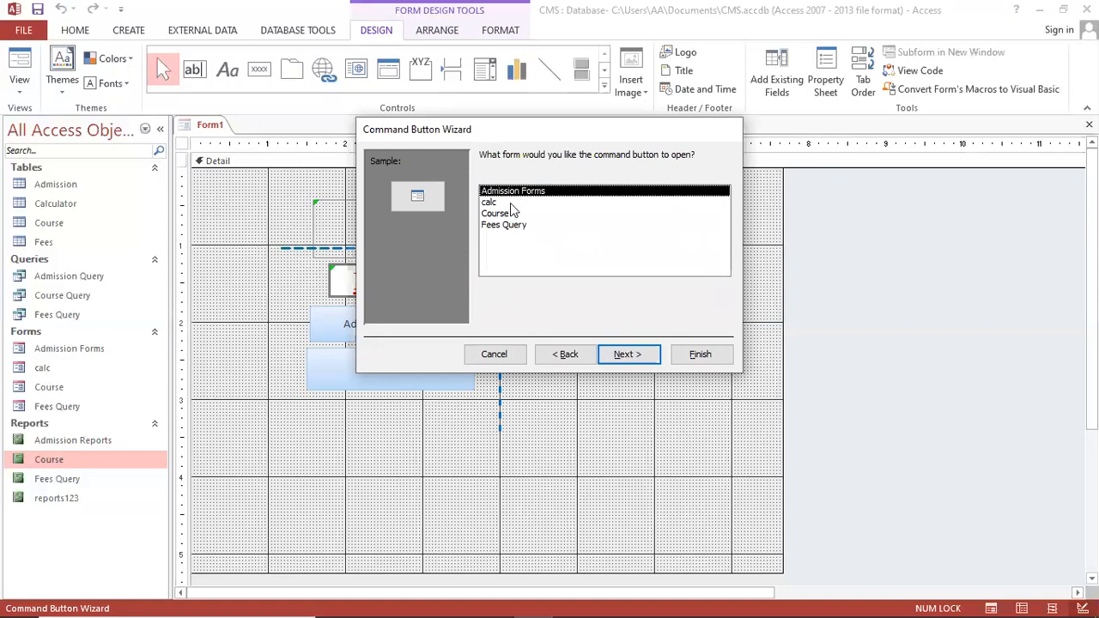
left_click(498, 213)
left_click(641, 356)
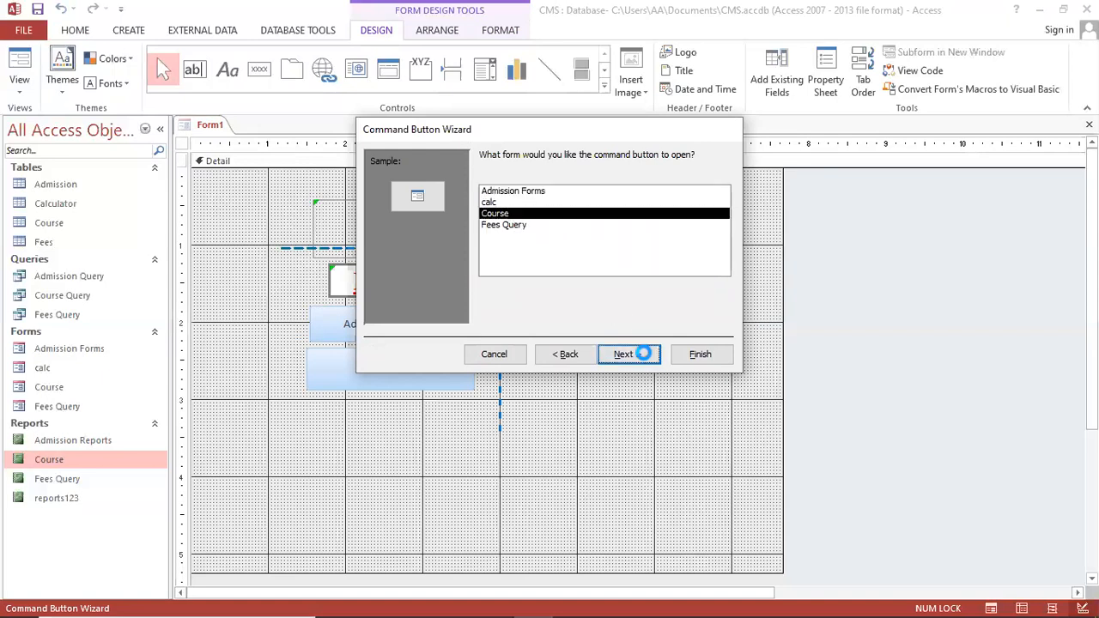
left_click(645, 355)
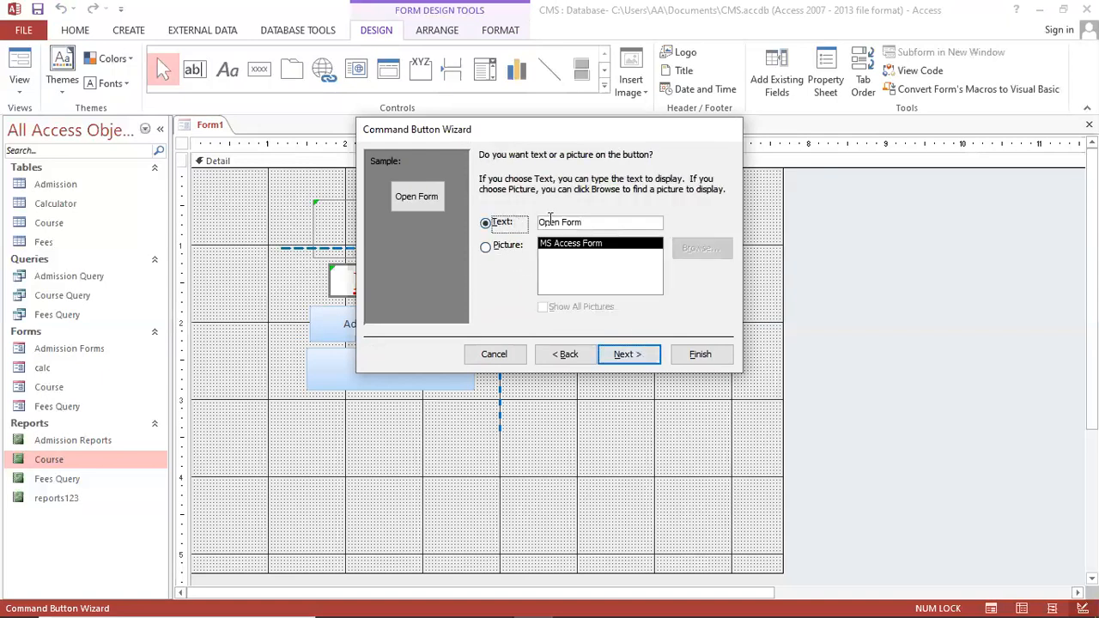
key("Delete")
key("Delete")
key("Delete")
key("Delete")
key("Delete")
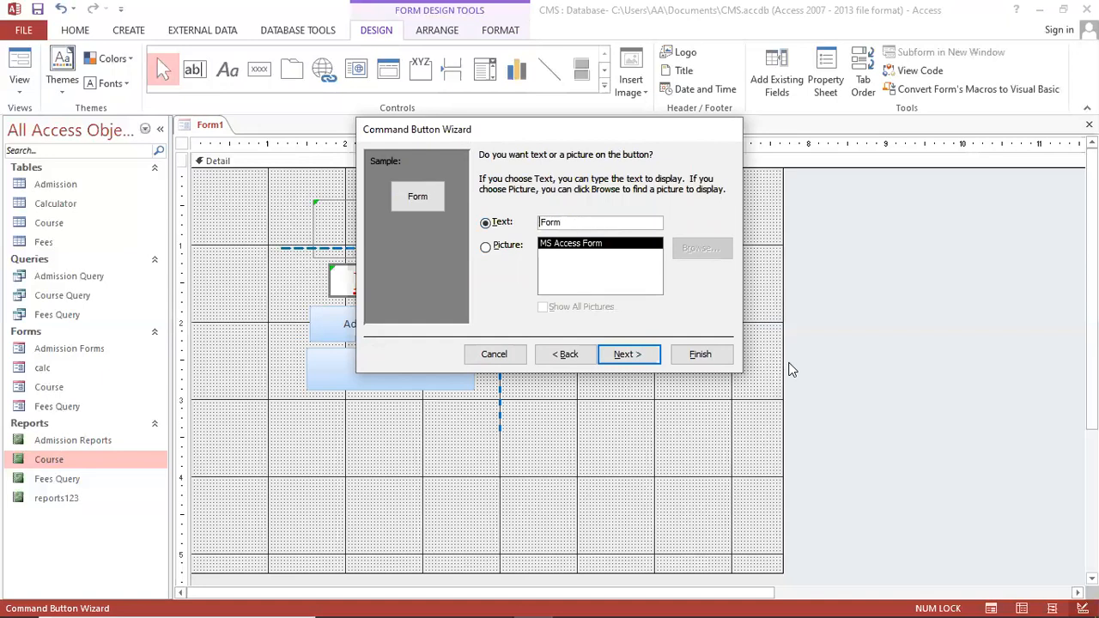
type("Course")
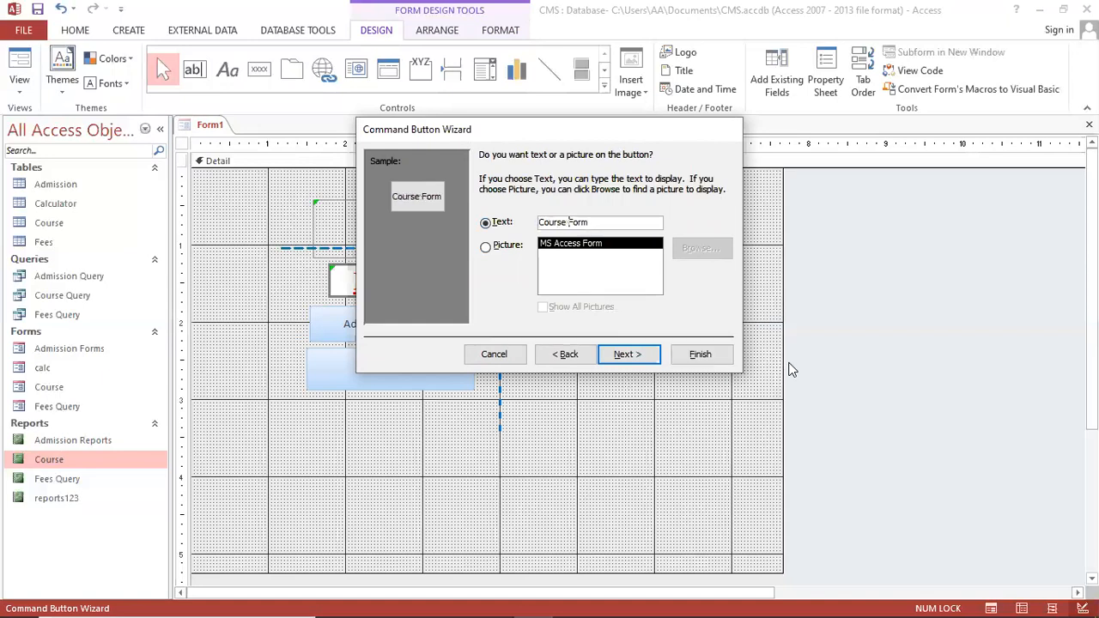
left_click(694, 355)
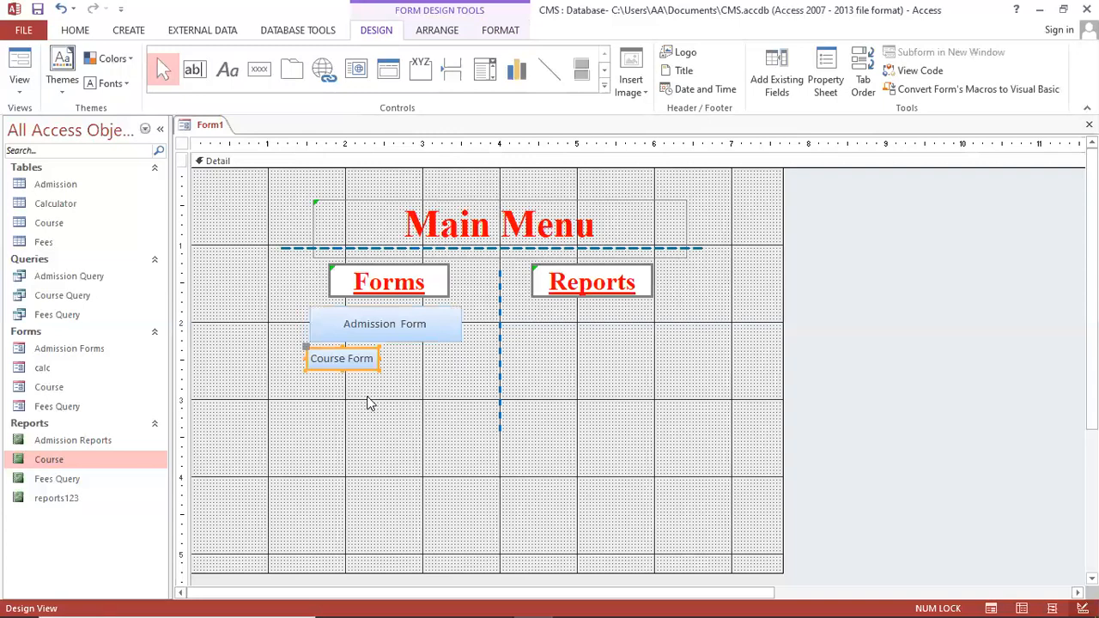
Enlarge the Course Form button and align its left edge with Admission Form
left_click_drag(378, 370, 461, 381)
left_click(369, 407)
left_click(369, 374)
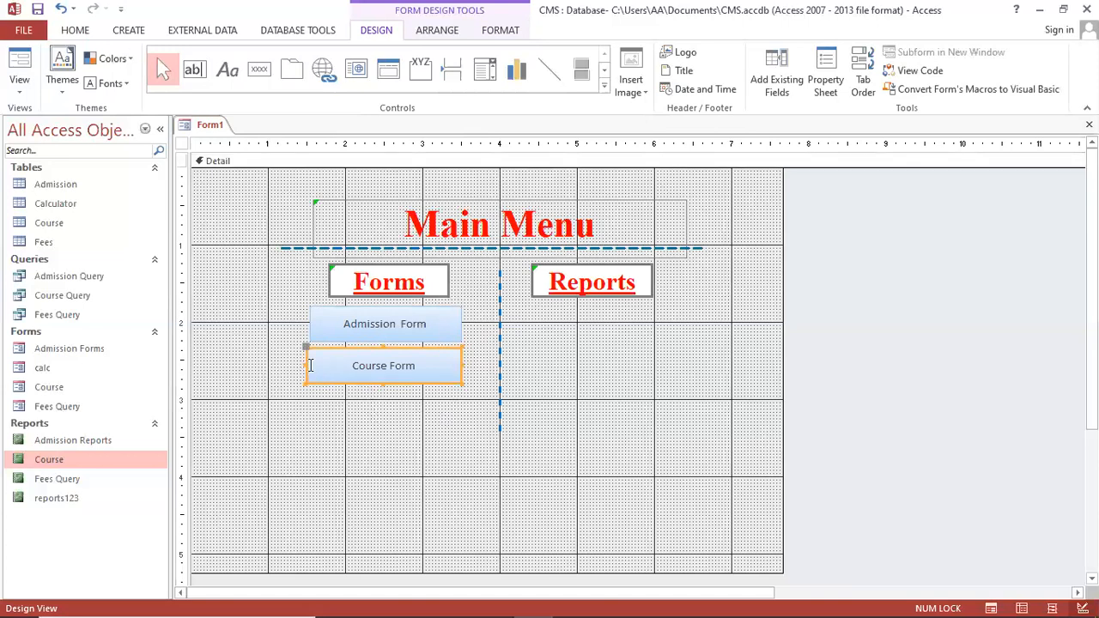
left_click_drag(306, 363, 310, 364)
left_click(522, 452)
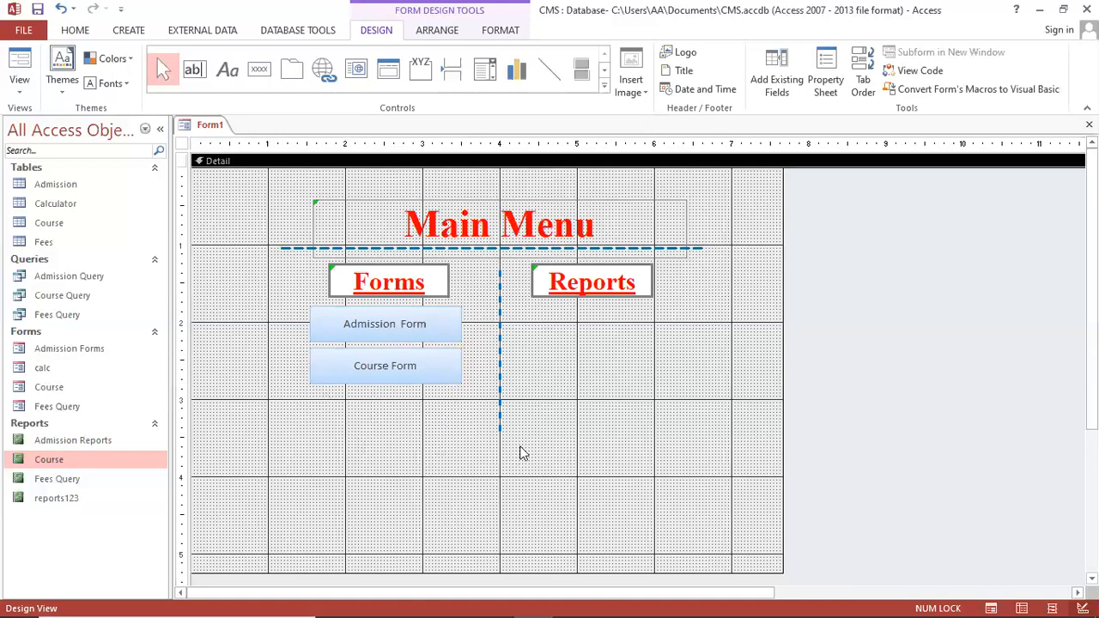
Draw a button that opens Fees Query showing all records, captioned 'Fees Form'
left_click(259, 69)
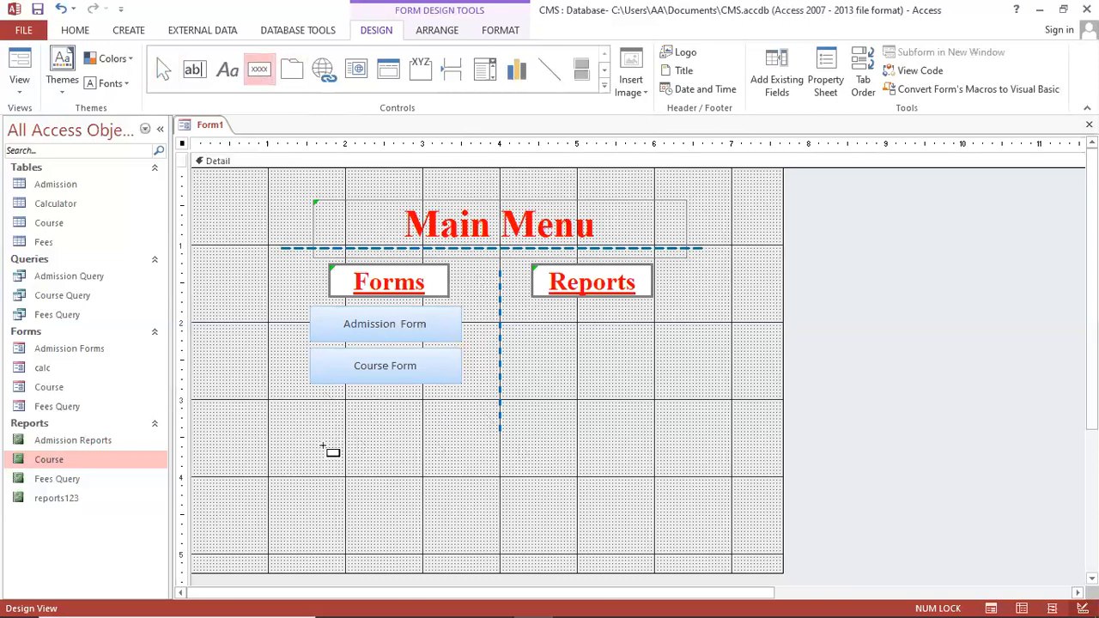
left_click_drag(311, 394, 461, 426)
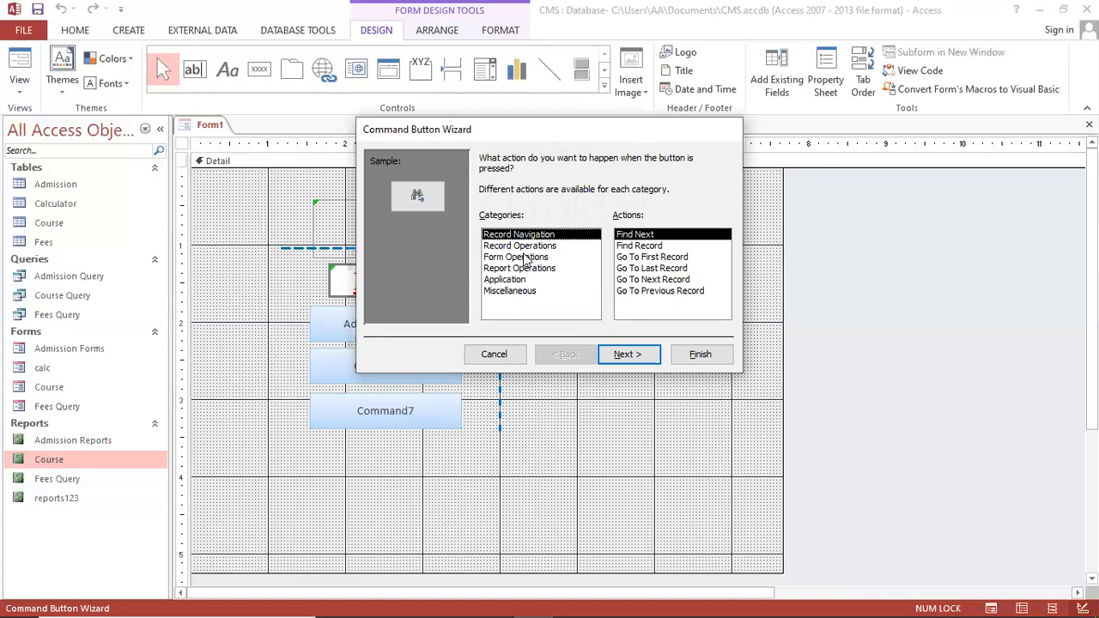
left_click(526, 258)
left_click(649, 246)
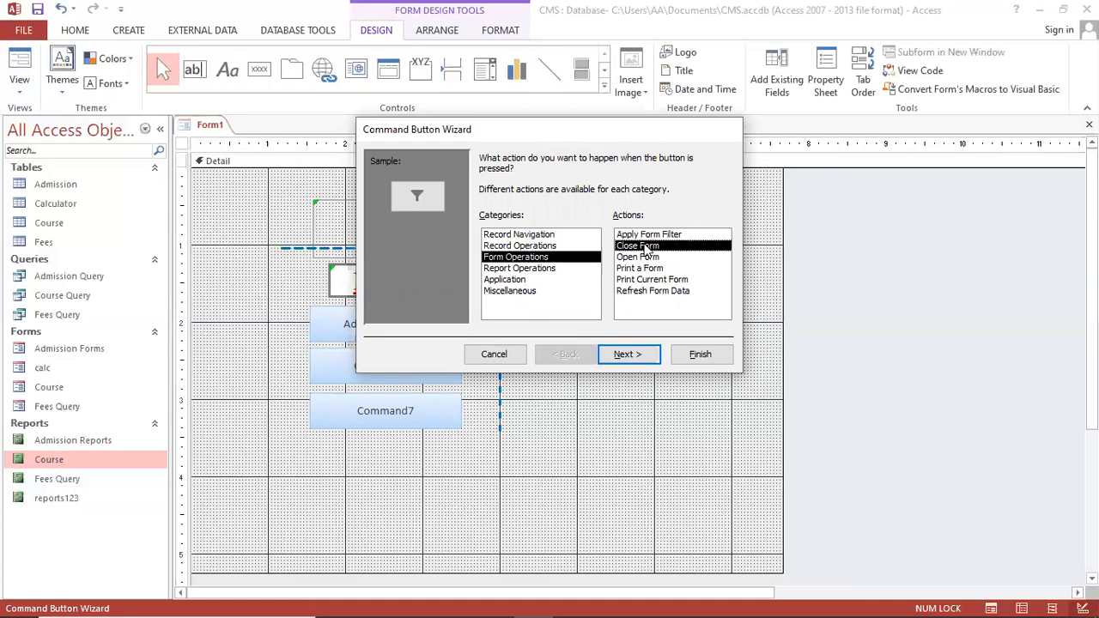
left_click(648, 257)
left_click(628, 355)
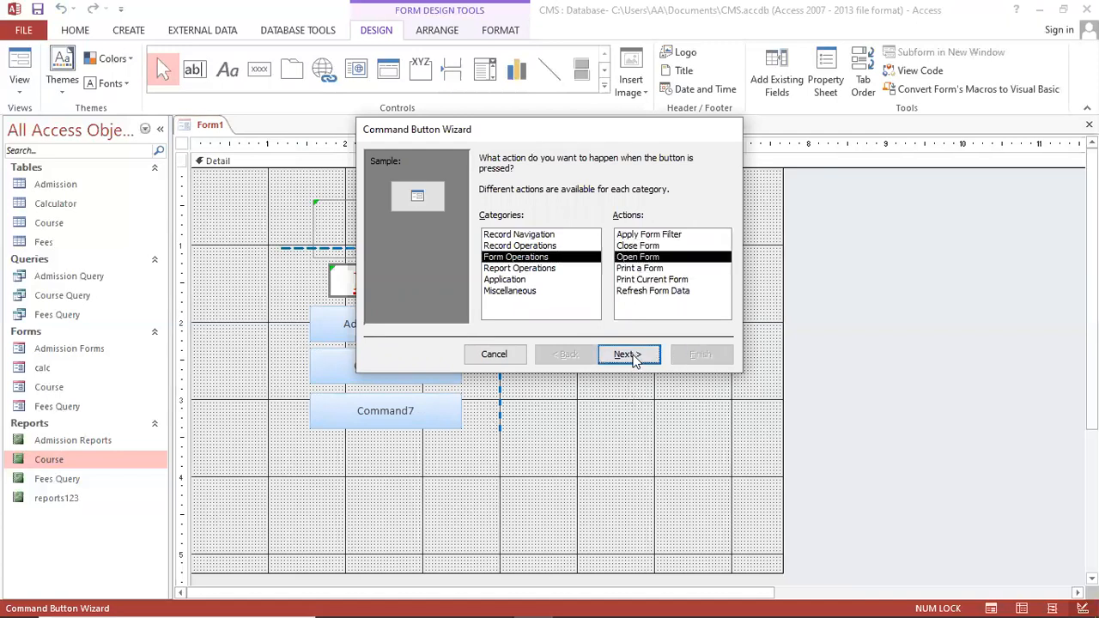
left_click(510, 227)
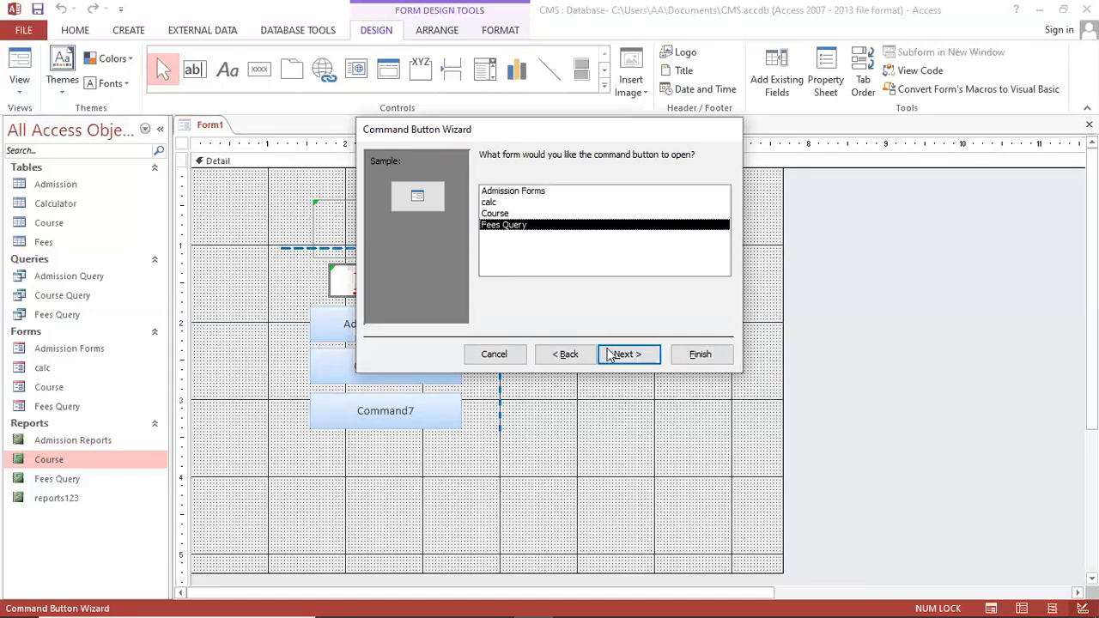
left_click(637, 353)
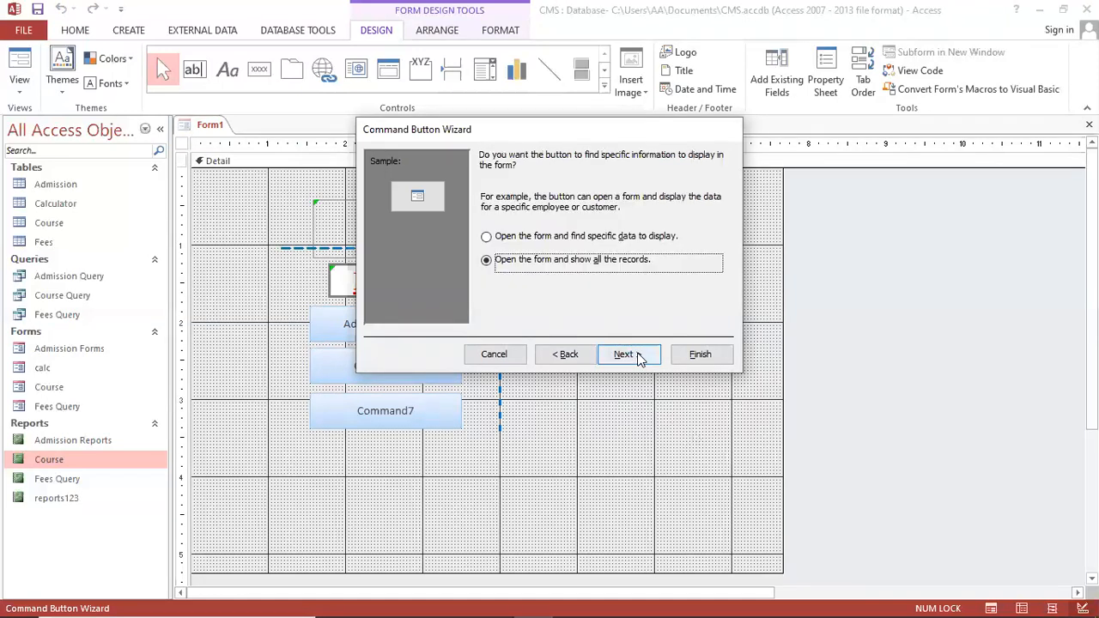
left_click(638, 355)
left_click(488, 223)
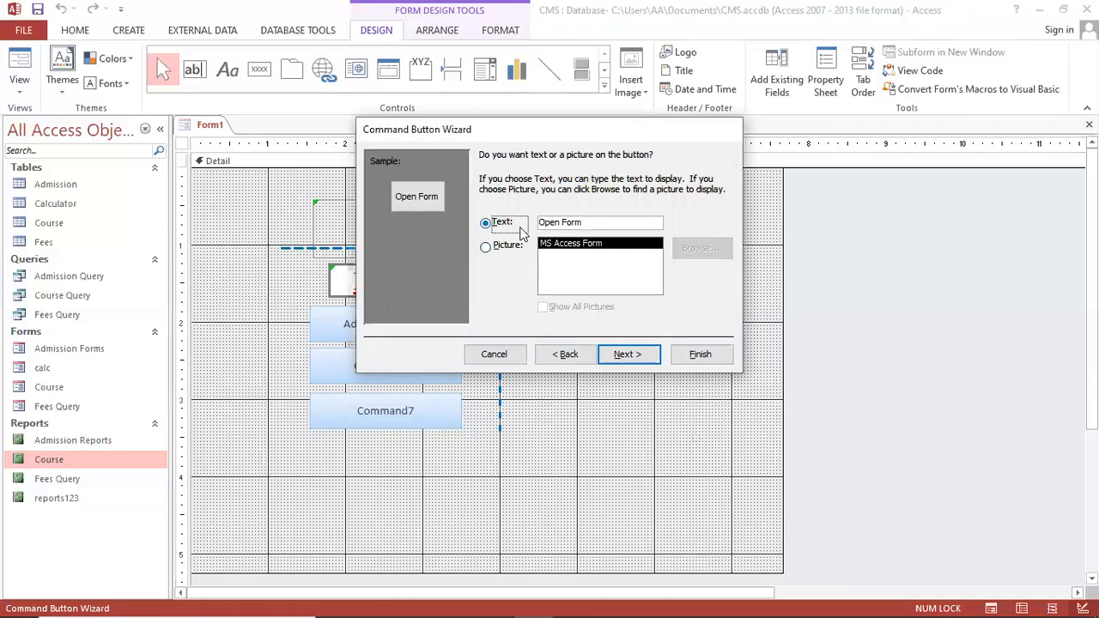
key("Delete")
key("Delete")
key("Delete")
key("Delete")
key("Delete")
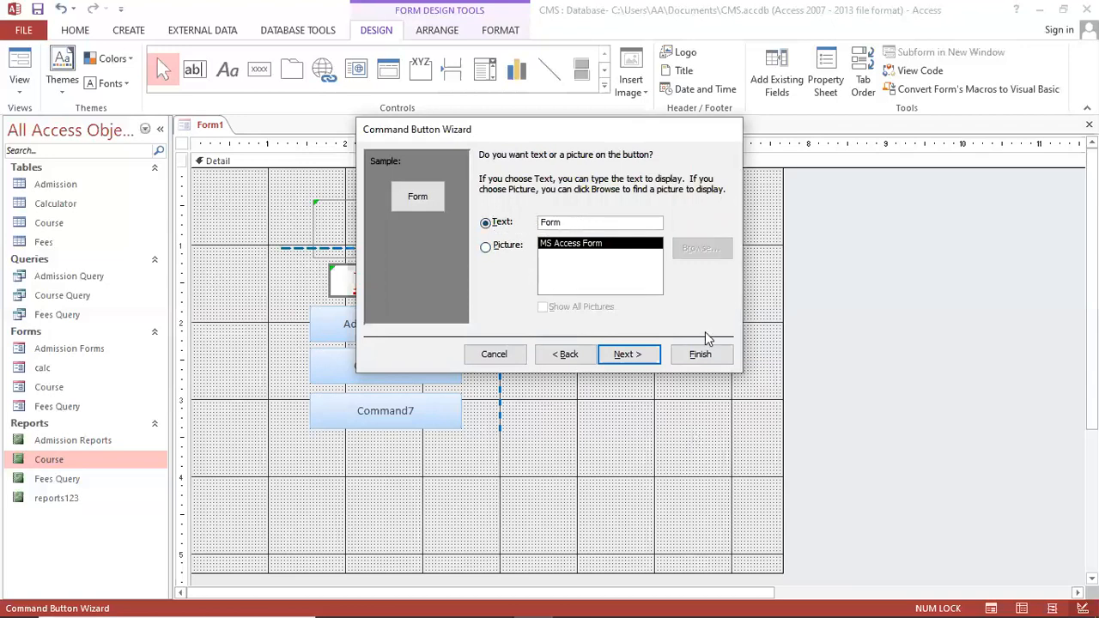
type("Fees")
left_click(697, 353)
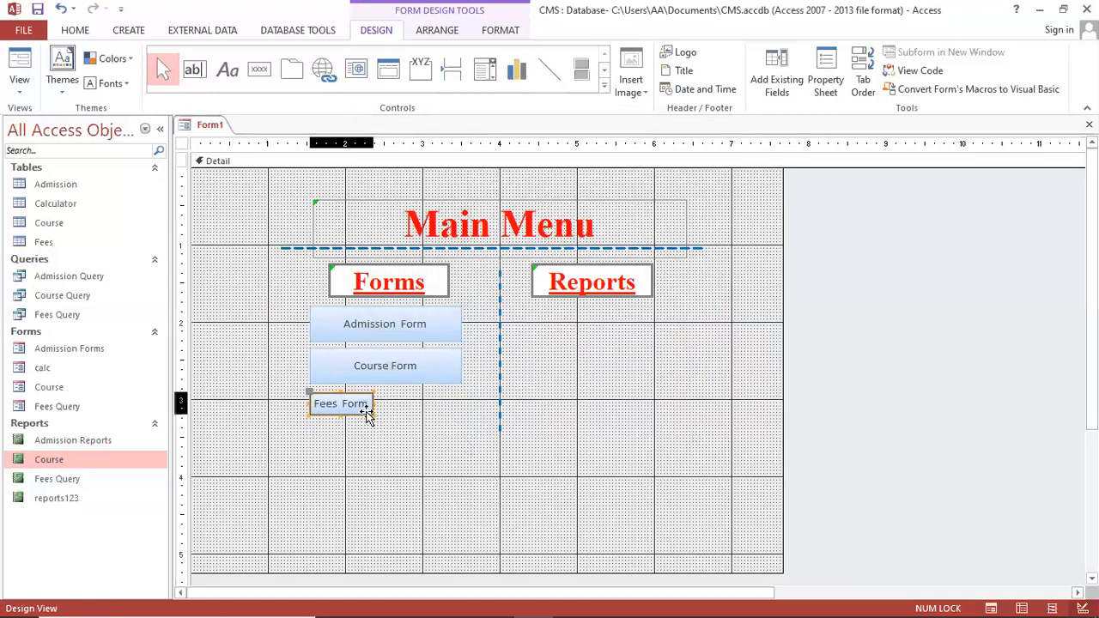
Widen the Fees Form button to match the two buttons above it
left_click_drag(372, 415, 458, 427)
left_click(430, 433)
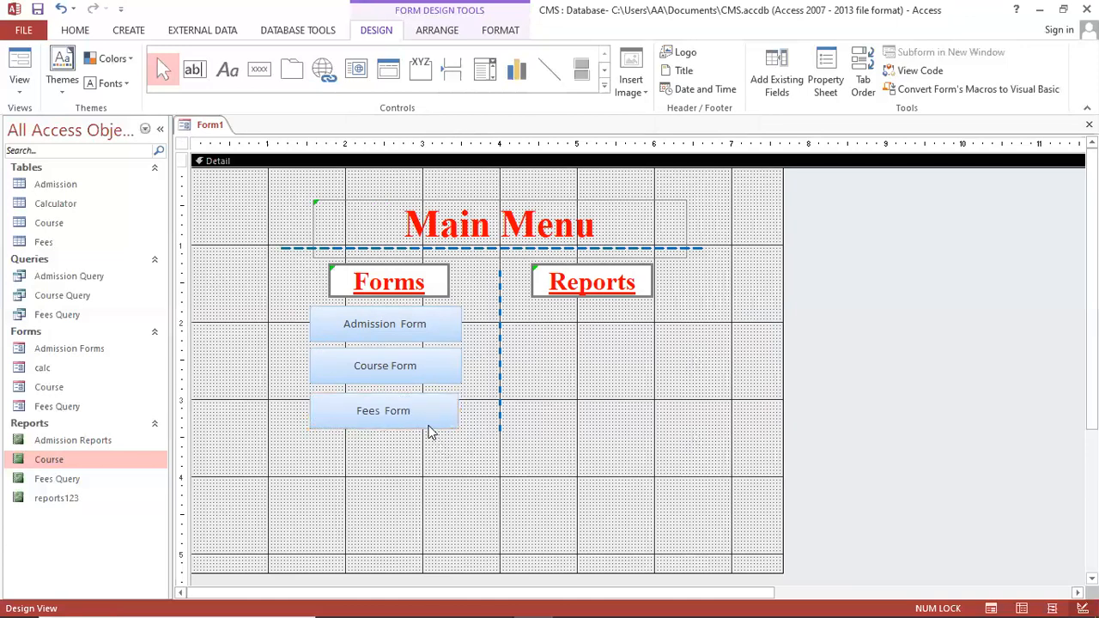
left_click(428, 426)
left_click(429, 436)
left_click(449, 414)
left_click_drag(458, 404, 461, 407)
left_click(440, 452)
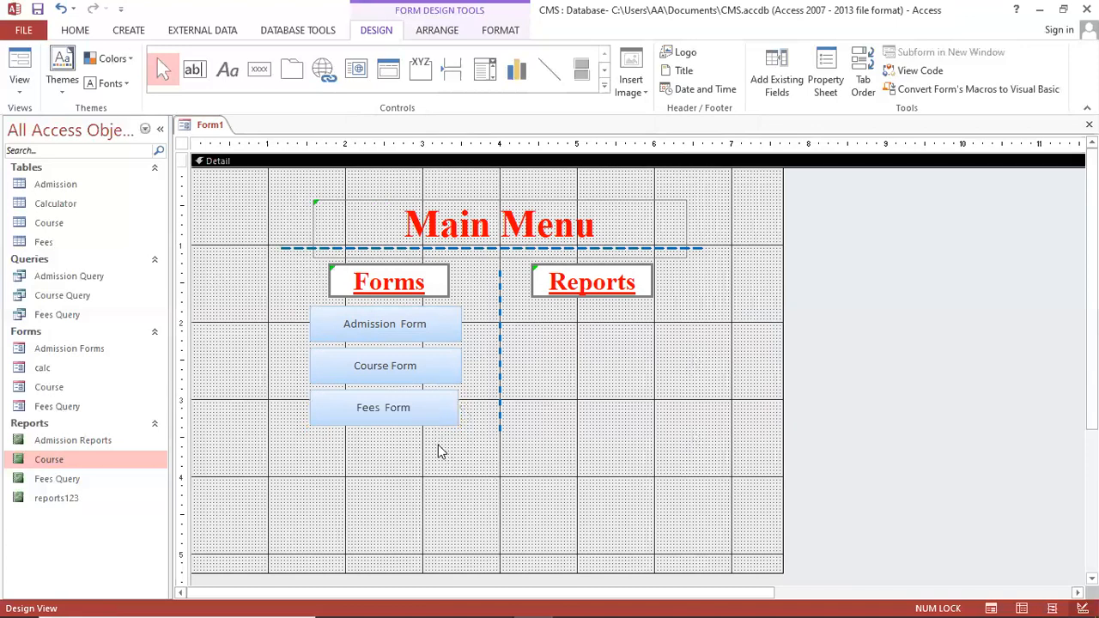
left_click(448, 411)
left_click_drag(456, 408, 461, 407)
left_click(436, 460)
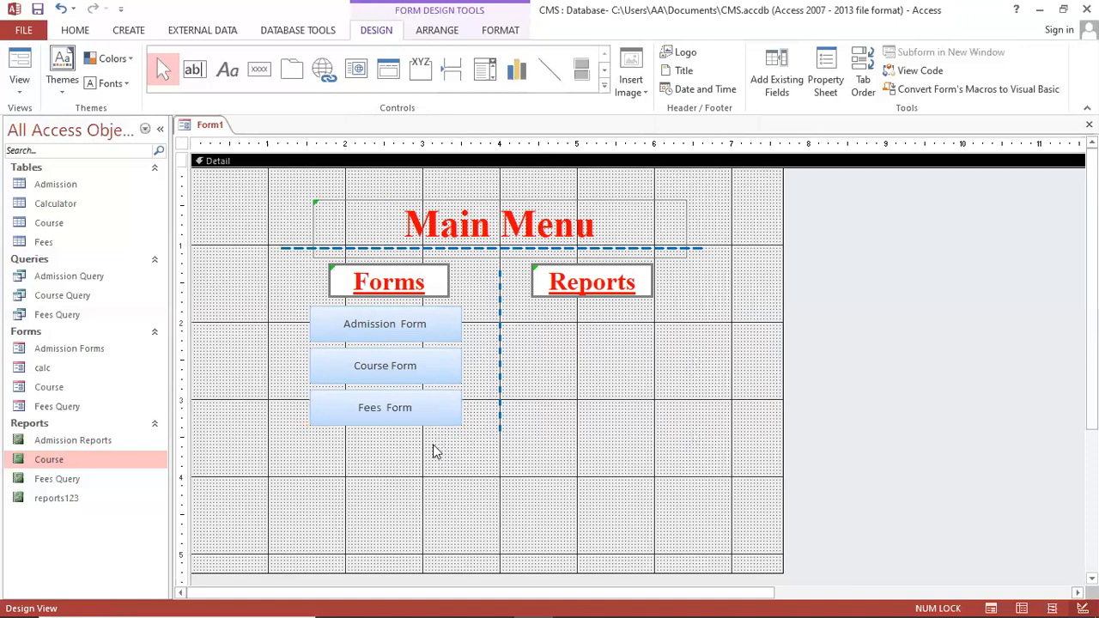
Lengthen the vertical dashed blue divider further down the form
left_click(502, 430)
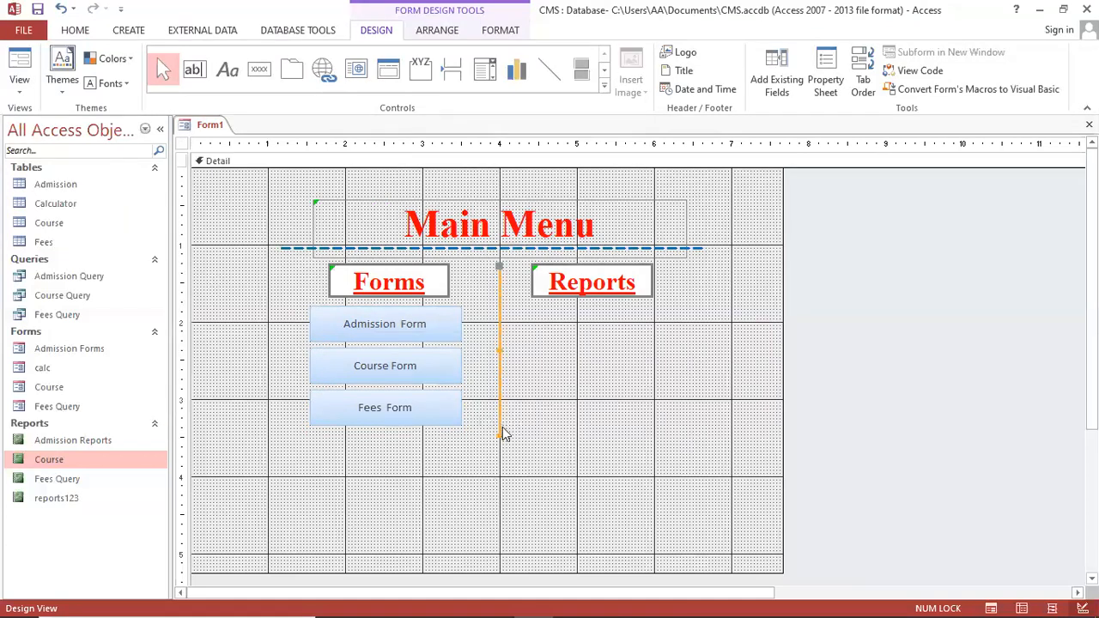
left_click_drag(499, 435, 500, 457)
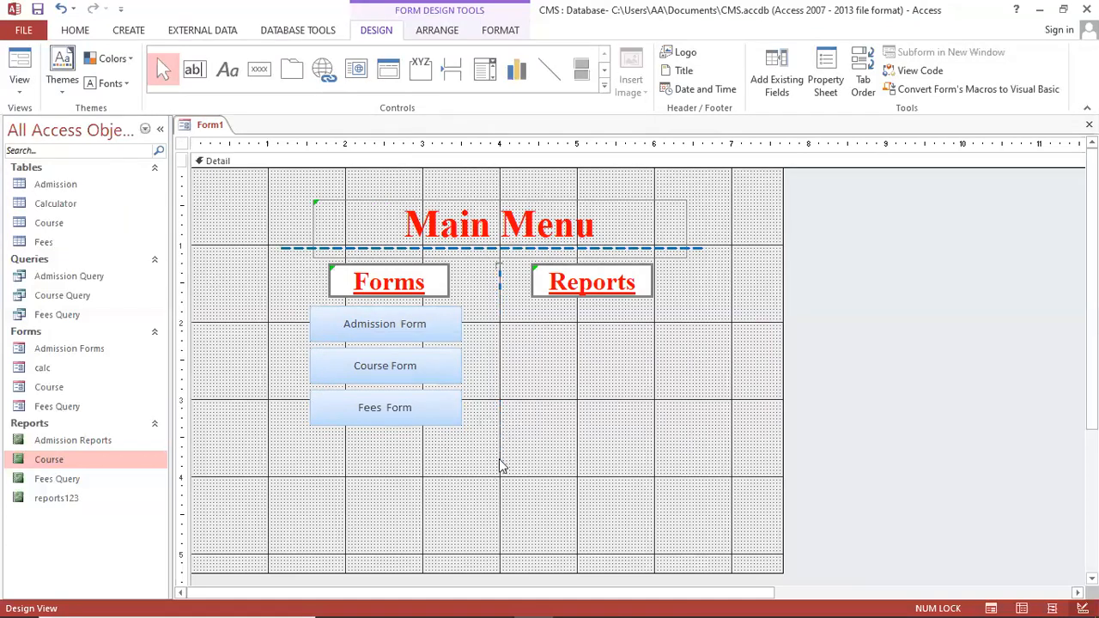
left_click(697, 486)
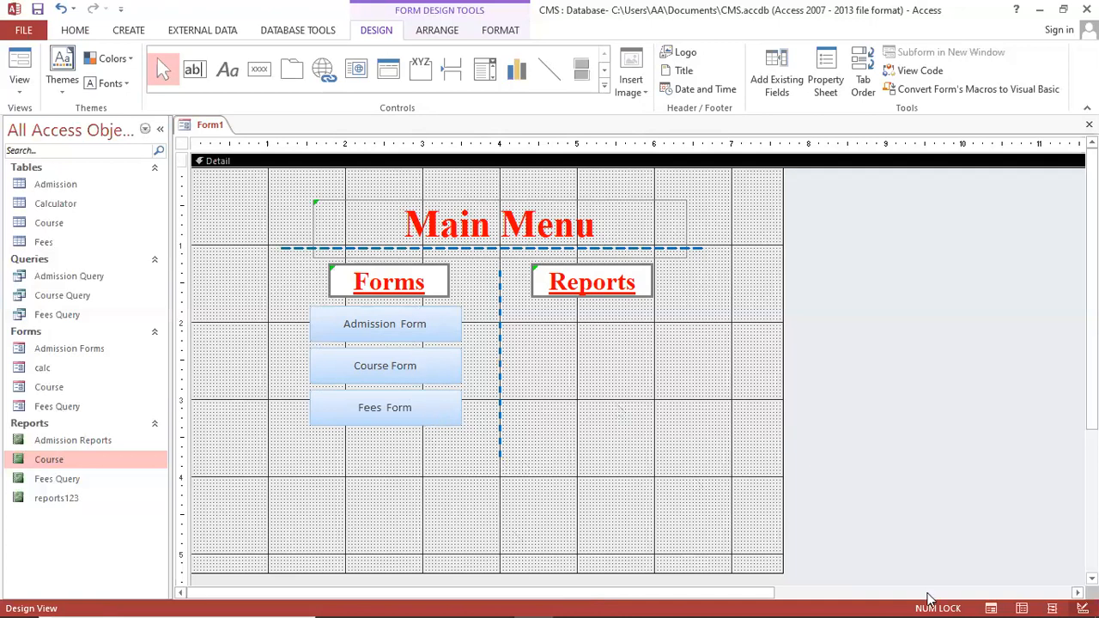
Pick the Button control from the form design controls
left_click(127, 31)
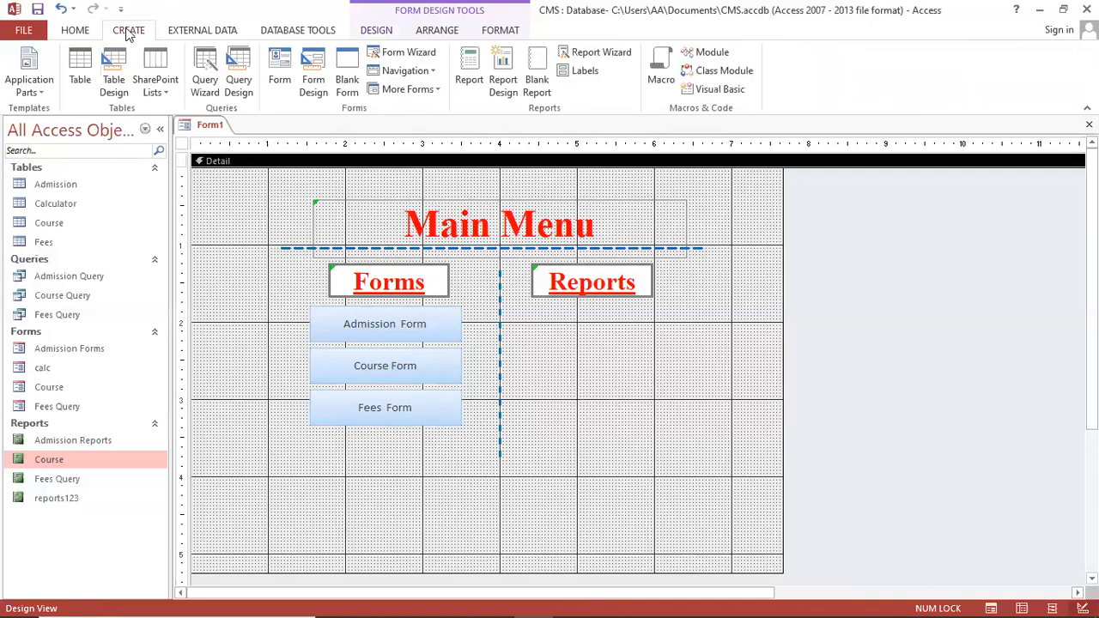
left_click(378, 31)
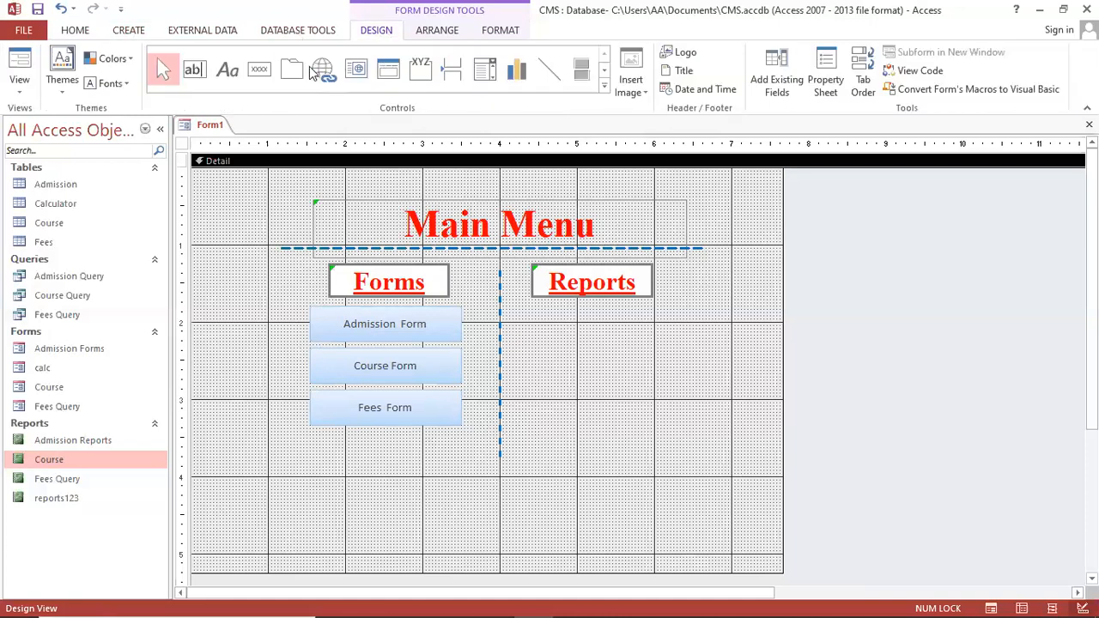
left_click(258, 68)
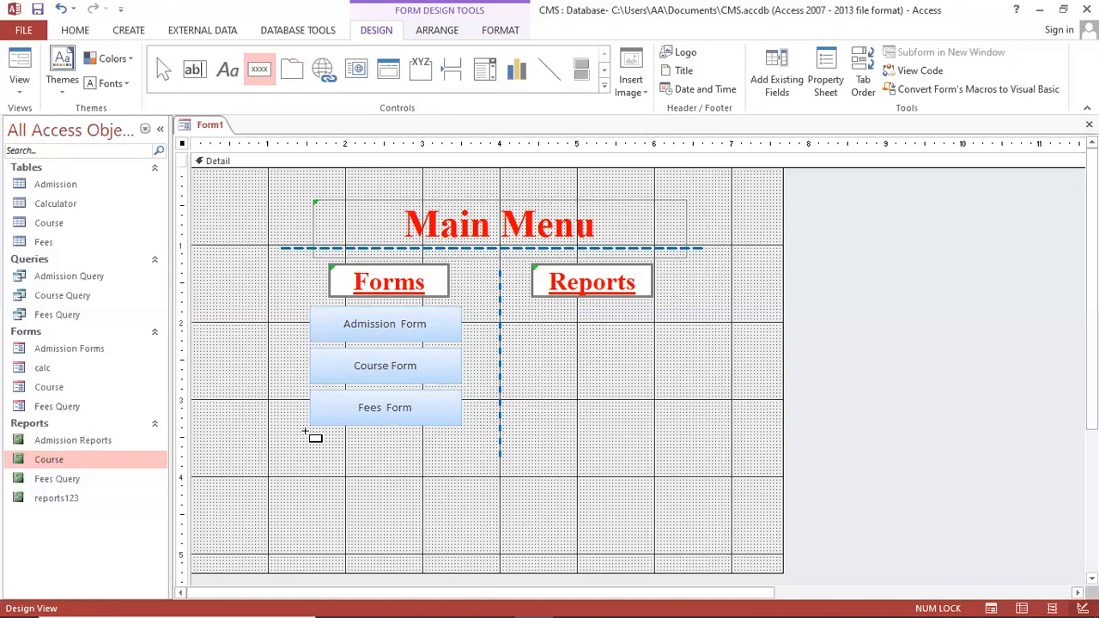
Draw a button that previews the Admission Reports report, captioned 'Admission Report'
left_click_drag(308, 432, 457, 463)
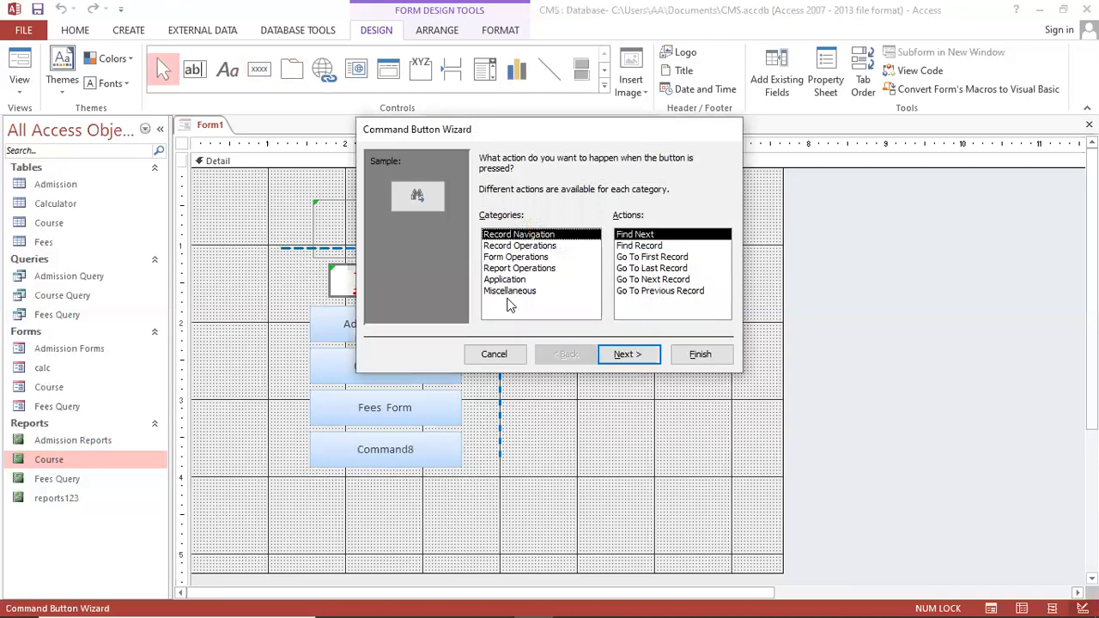
left_click(519, 268)
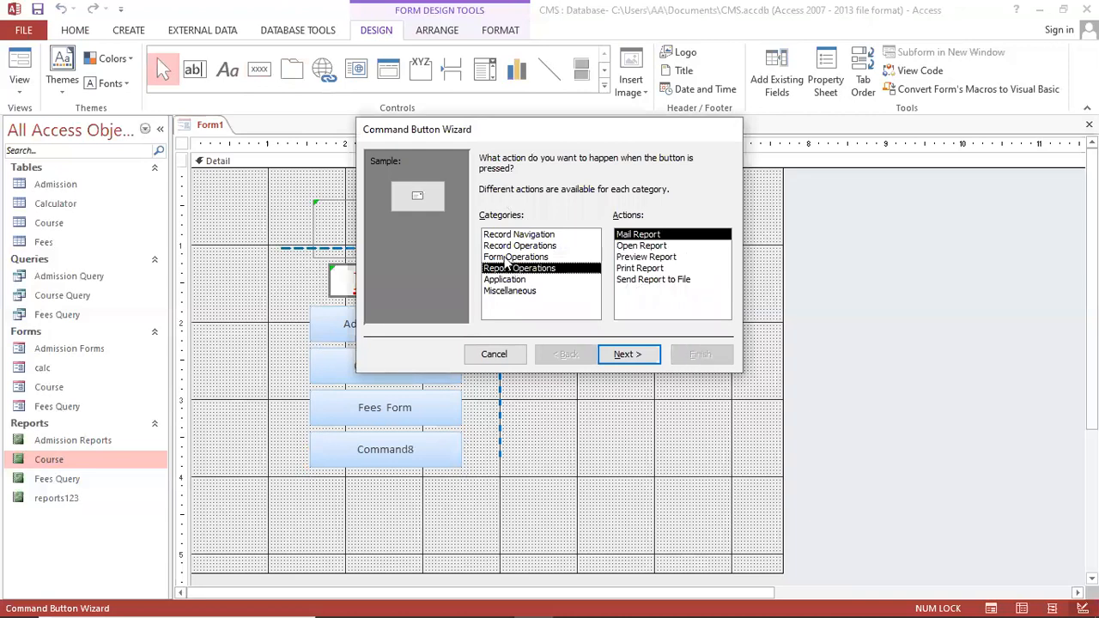
left_click(666, 257)
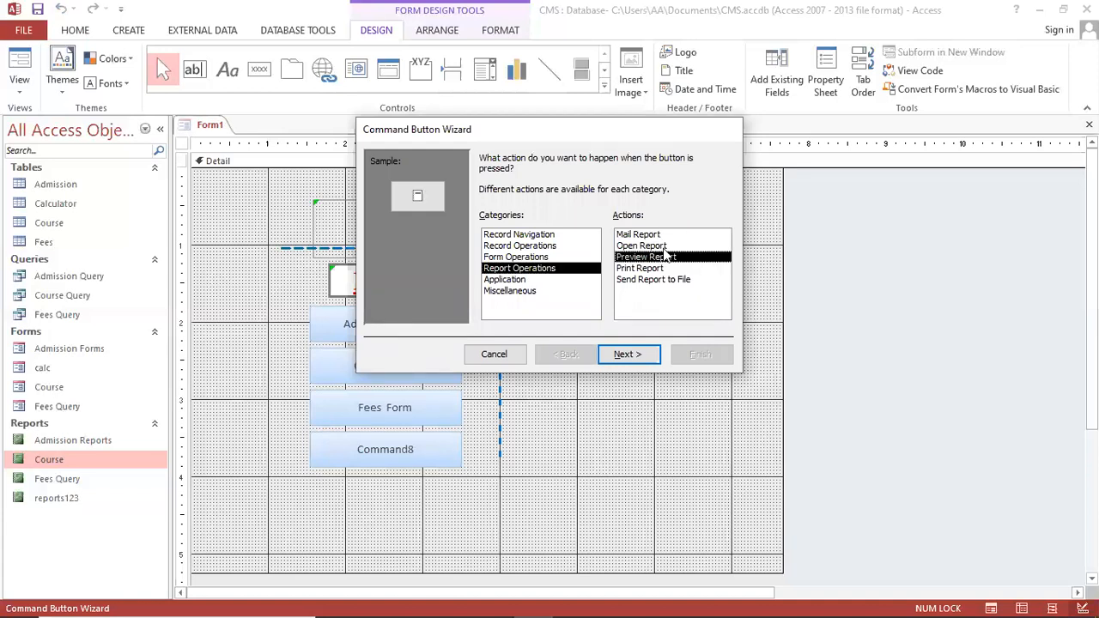
left_click(667, 246)
left_click(667, 258)
left_click(628, 354)
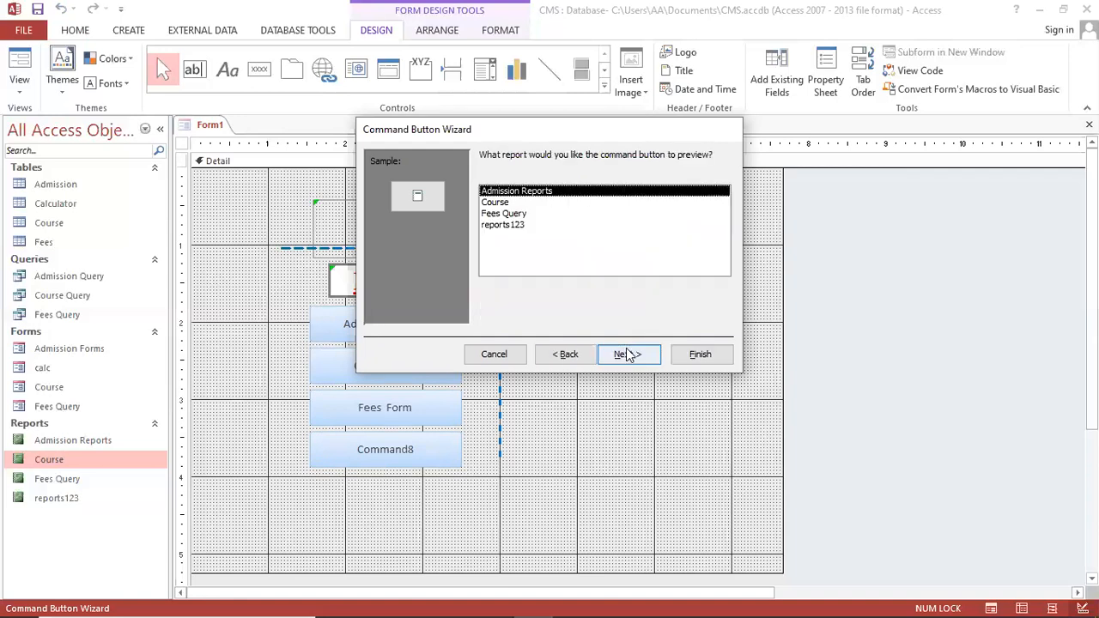
left_click(531, 216)
left_click(520, 224)
left_click(535, 197)
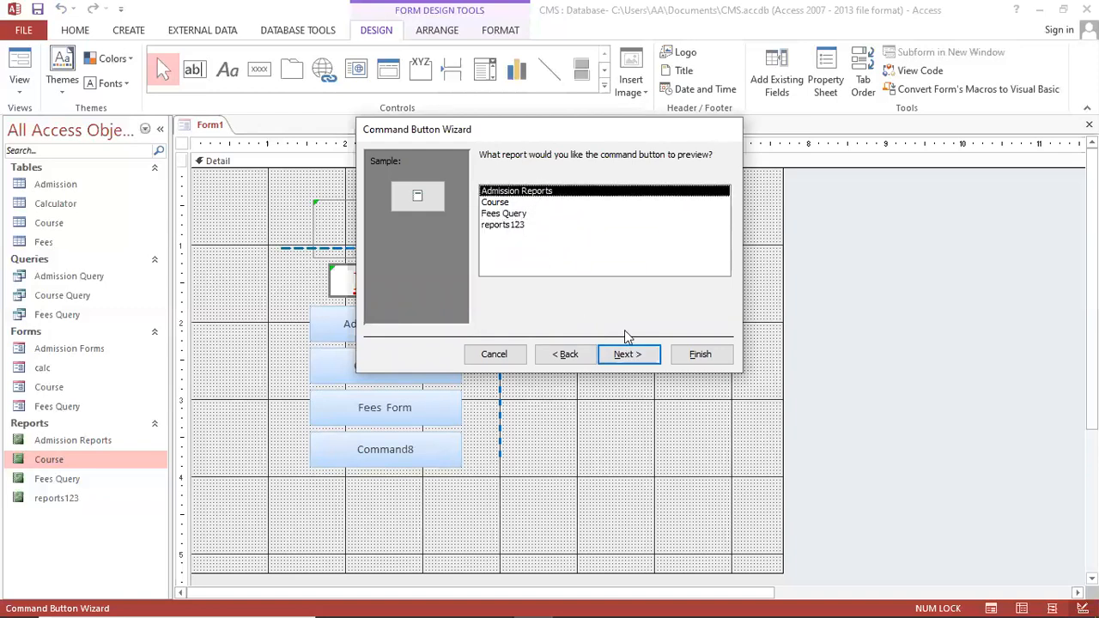
left_click(640, 364)
left_click(486, 224)
left_click(546, 222)
key("Delete")
key("Delete")
key("Delete")
key("Delete")
key("Delete")
key("Delete")
key("Delete")
key("Delete")
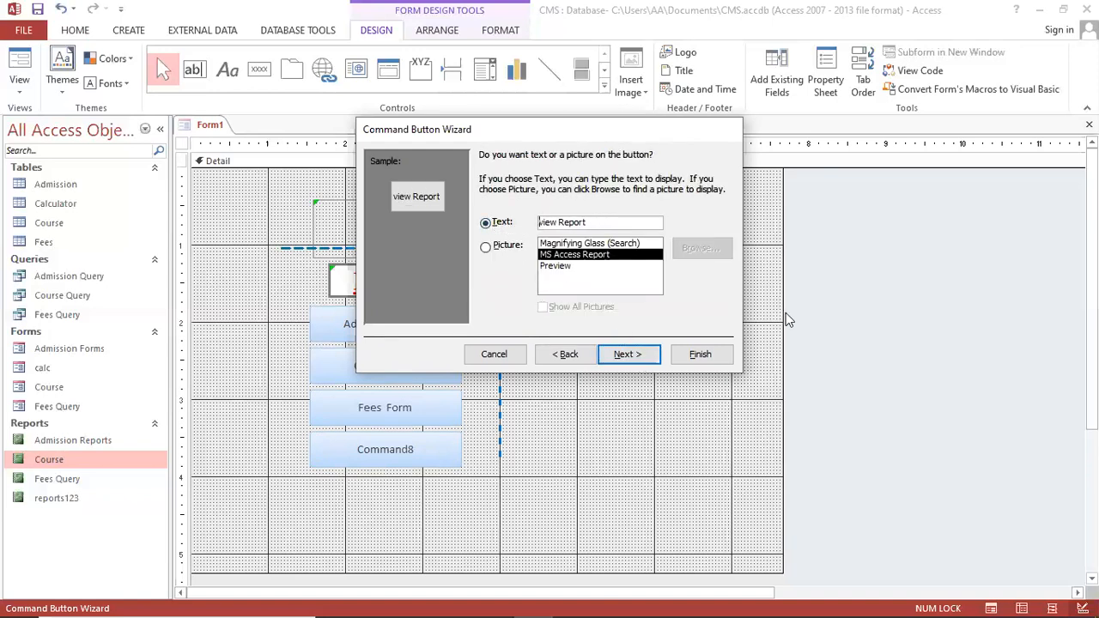
type("Admission")
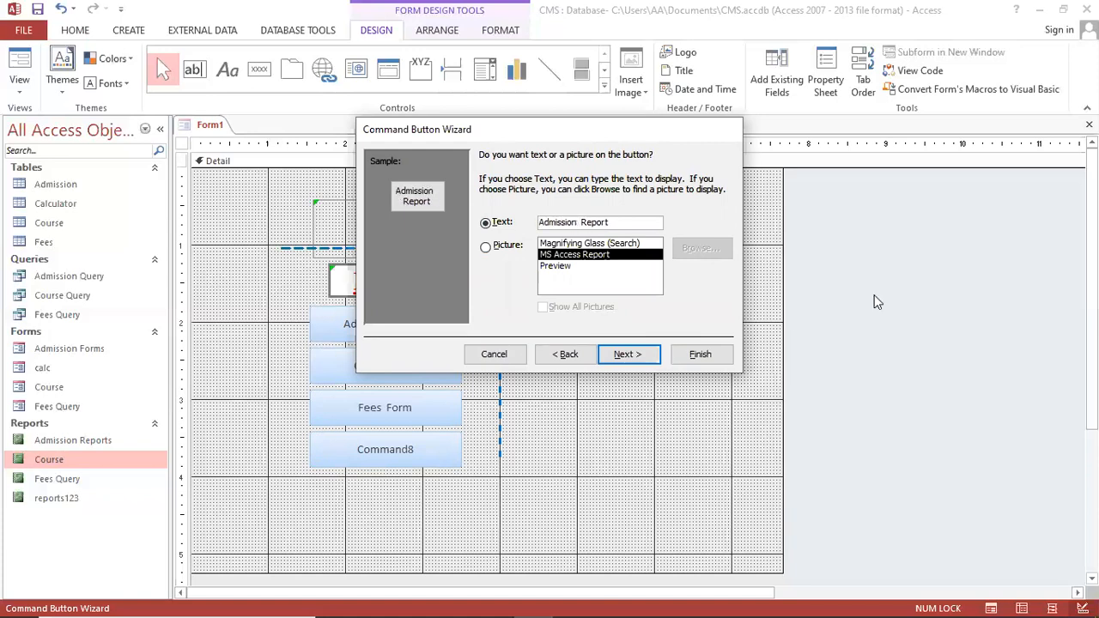
left_click(700, 355)
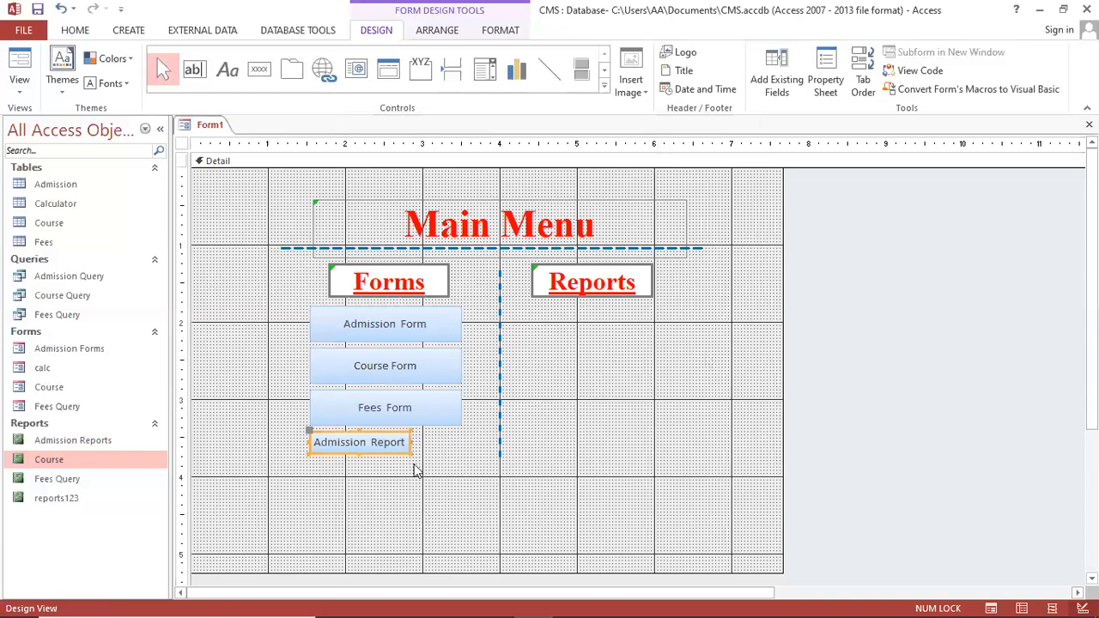
Widen the Admission Report button to match the buttons above
left_click_drag(412, 453, 458, 468)
left_click(438, 478)
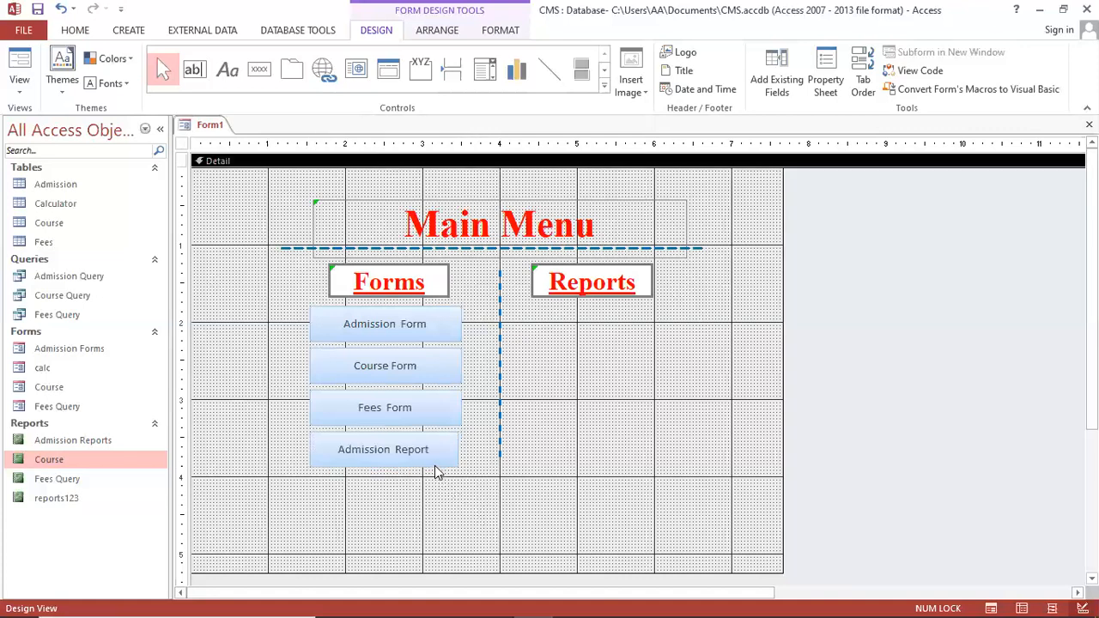
left_click(455, 455)
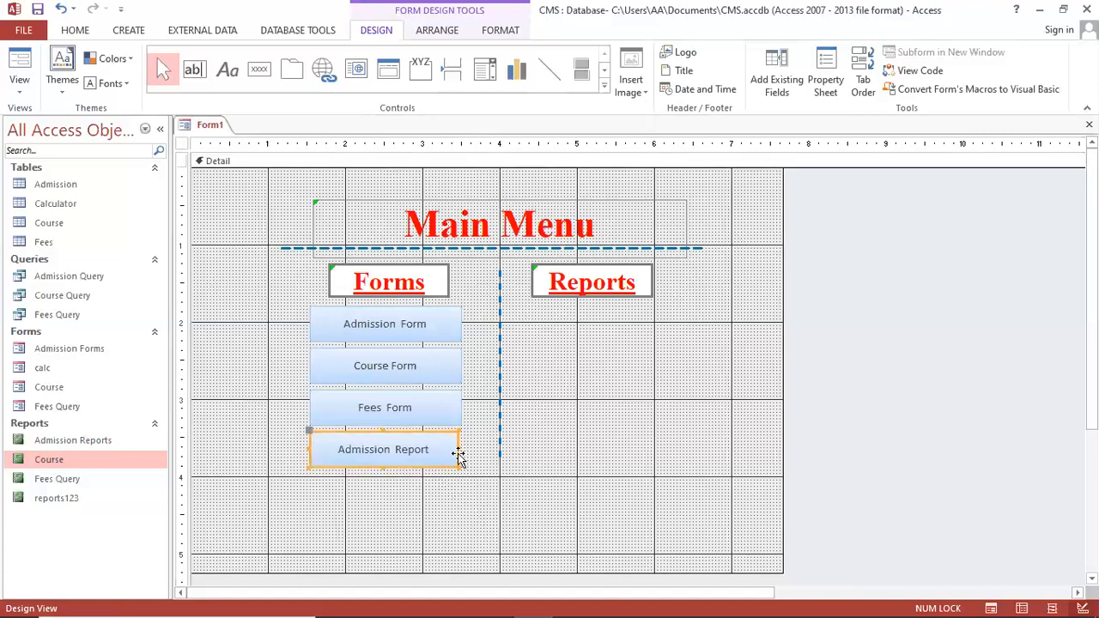
left_click_drag(459, 449, 694, 325)
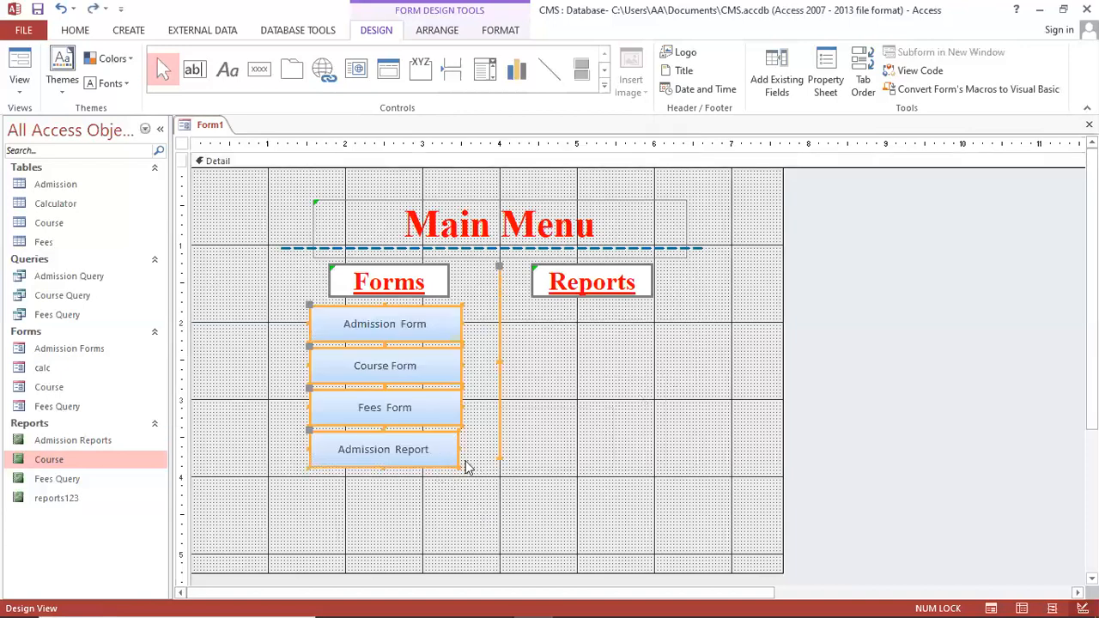
left_click(434, 452)
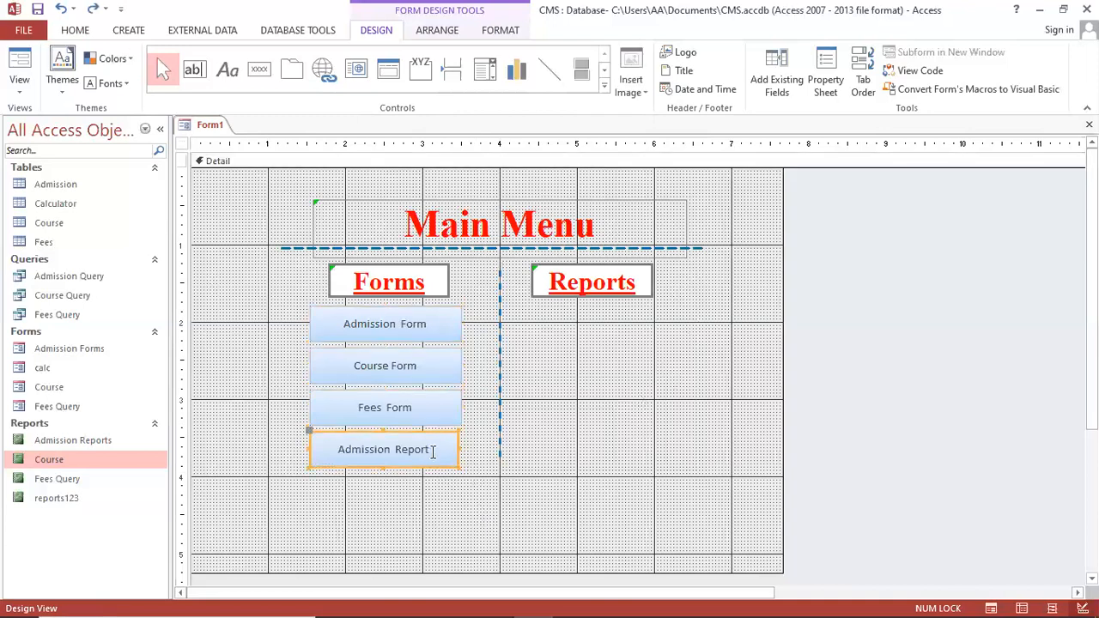
left_click(461, 447)
left_click(448, 452)
left_click_drag(459, 450, 596, 335)
left_click(501, 487)
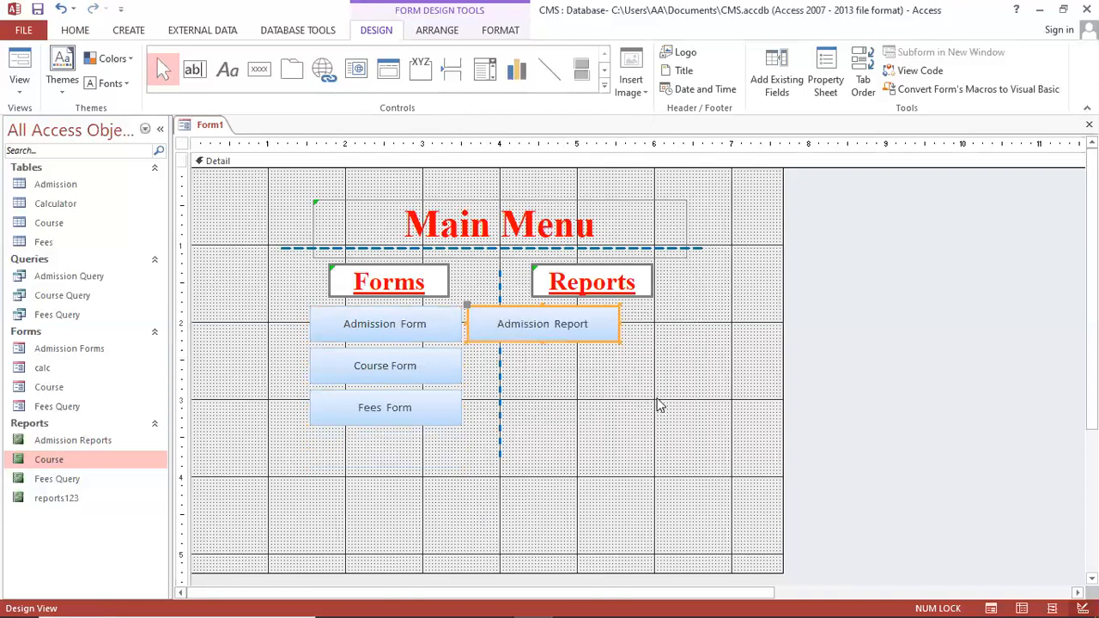
Nudge the Admission Report button with arrow keys until it sits under Reports
key("Right")
key("Right")
key("Right")
key("Right")
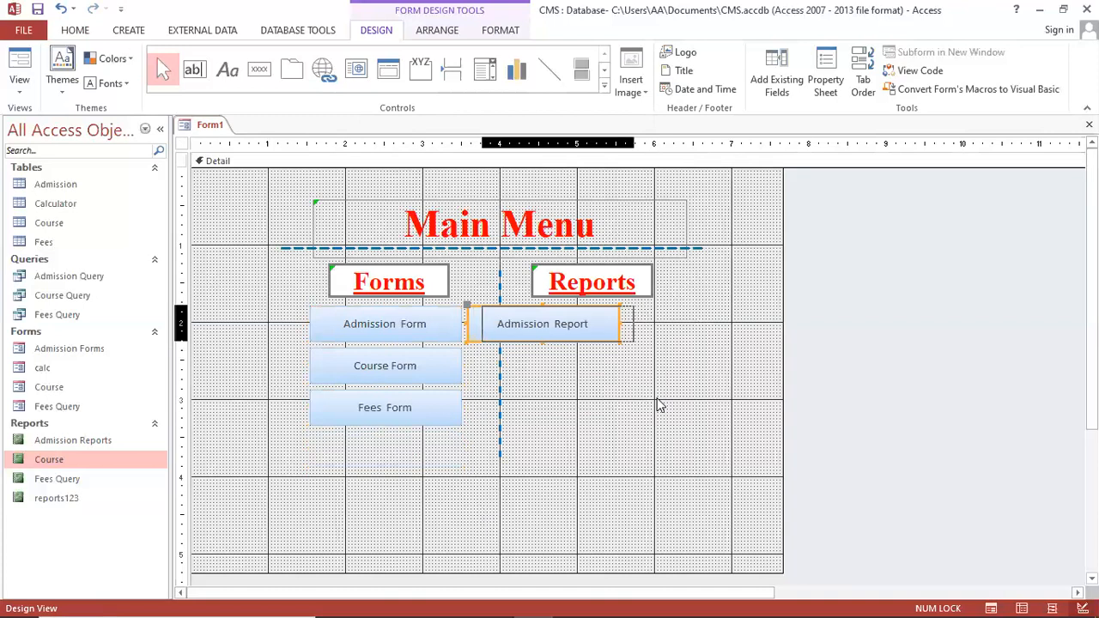
key("Left")
key("Left")
key("Left")
key("Left")
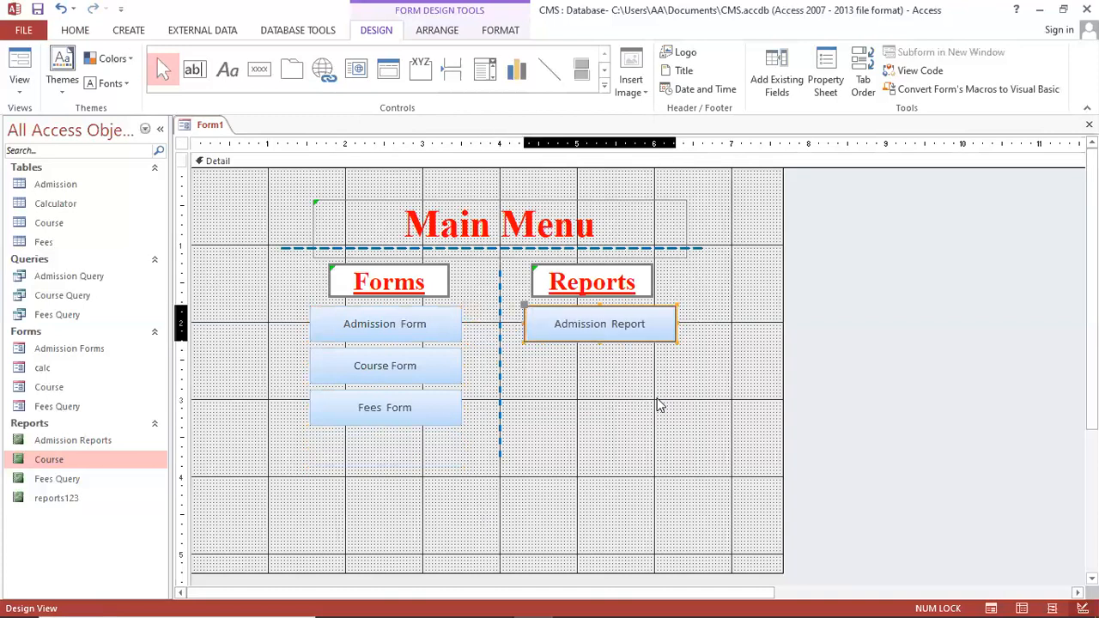
key("Left")
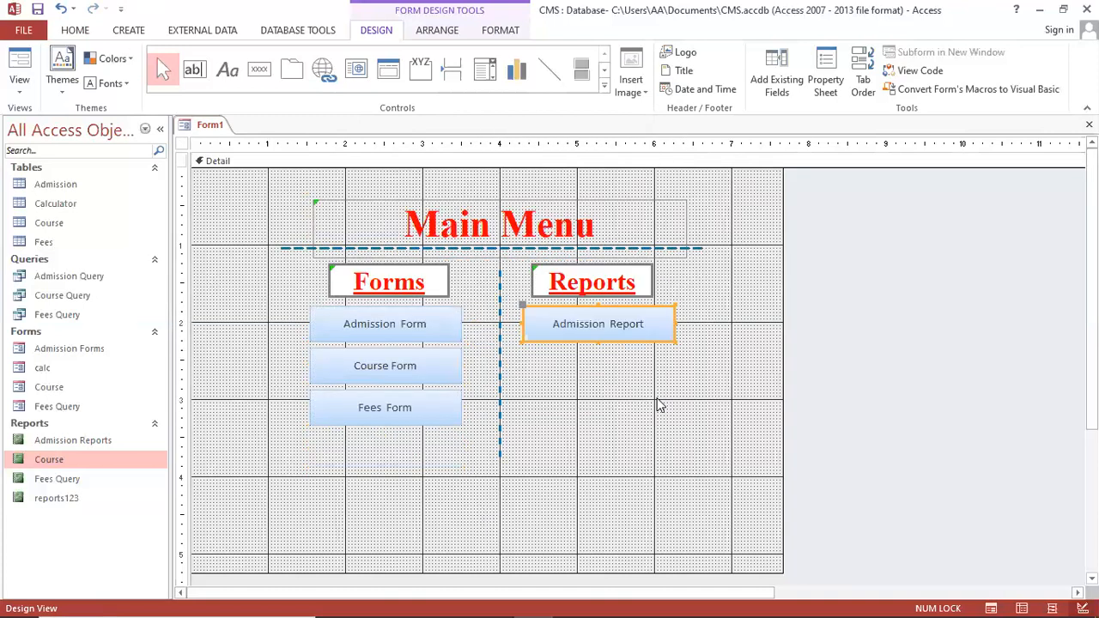
key("Right")
key("Right")
key("Right")
key("Right")
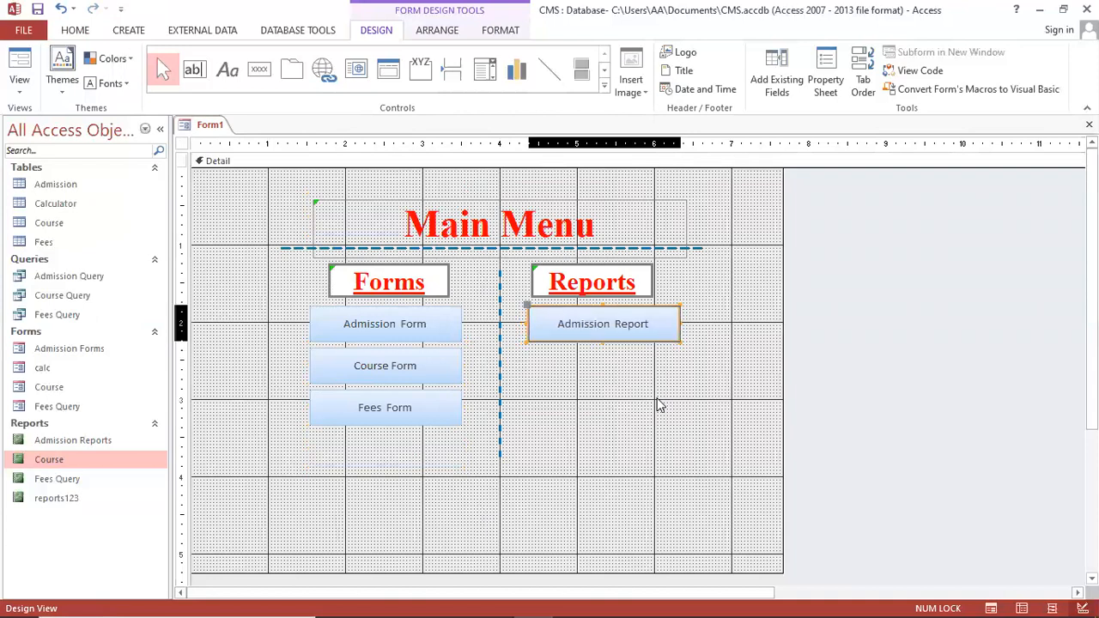
key("Right")
key("Right")
key("Right")
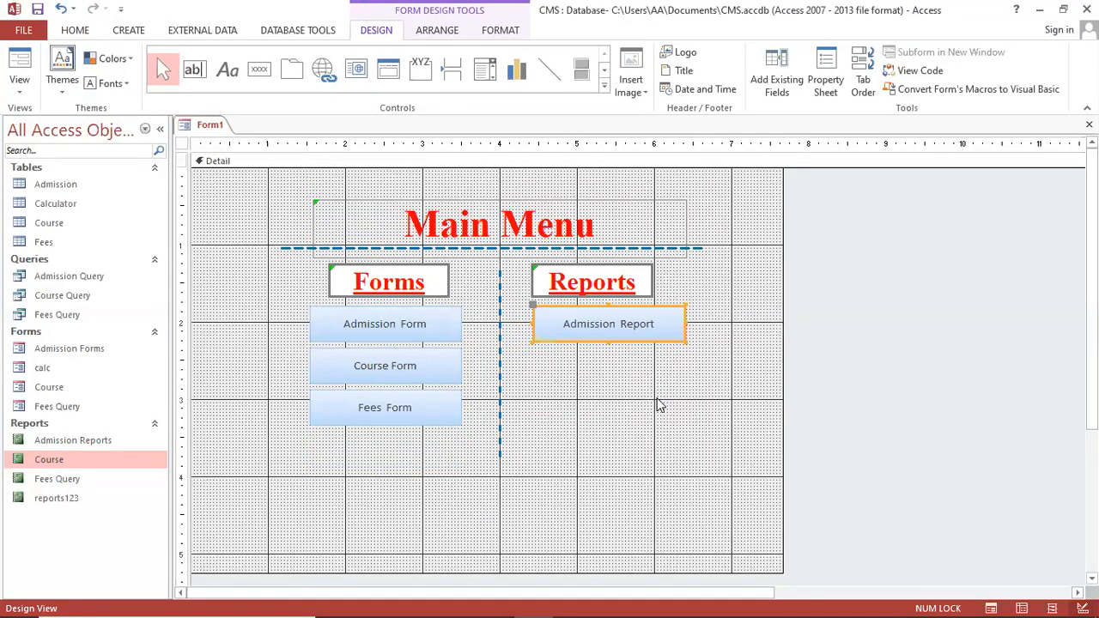
Shift the Reports heading right so it lines up above the button
left_click(637, 292)
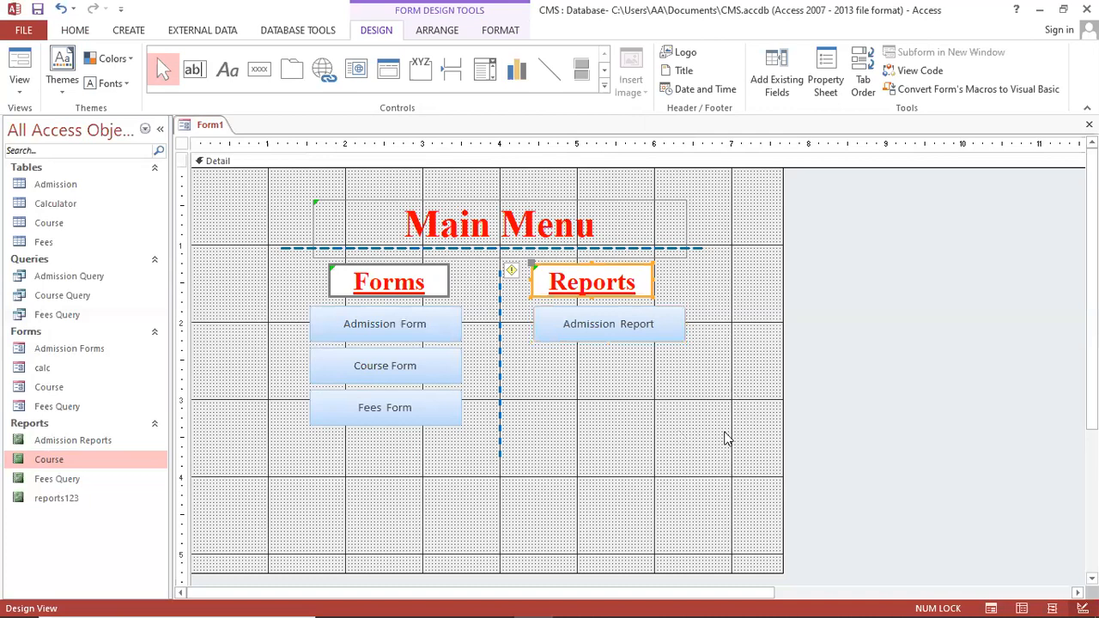
key("Right")
key("Right")
key("Right")
key("Right")
key("Right")
key("Right")
key("Right")
key("Right")
key("Right")
key("Right")
left_click(611, 385)
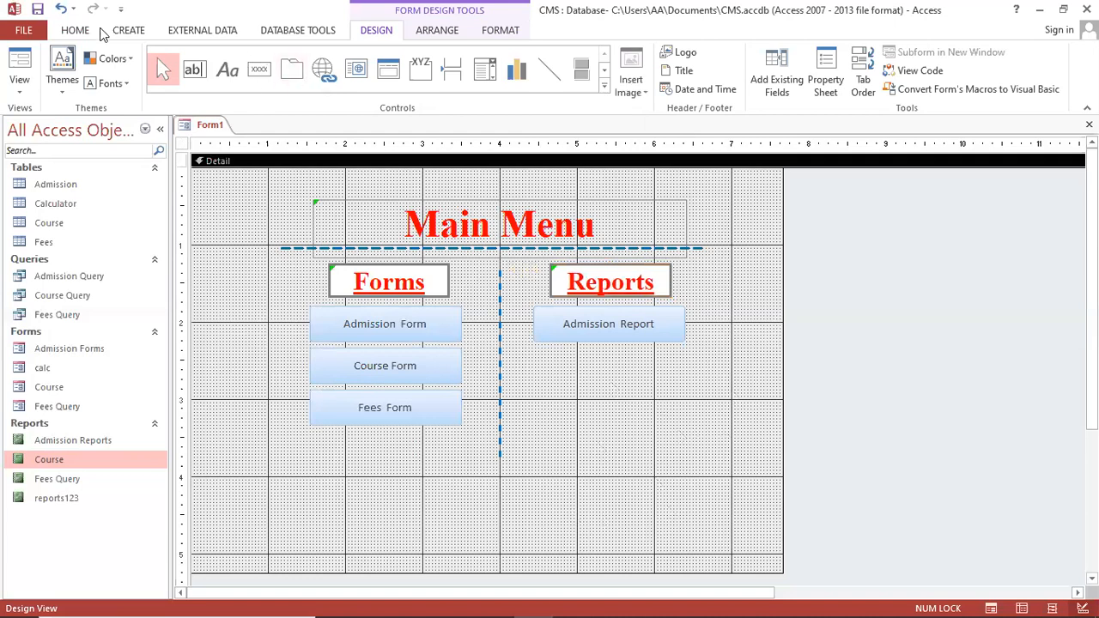
left_click(128, 30)
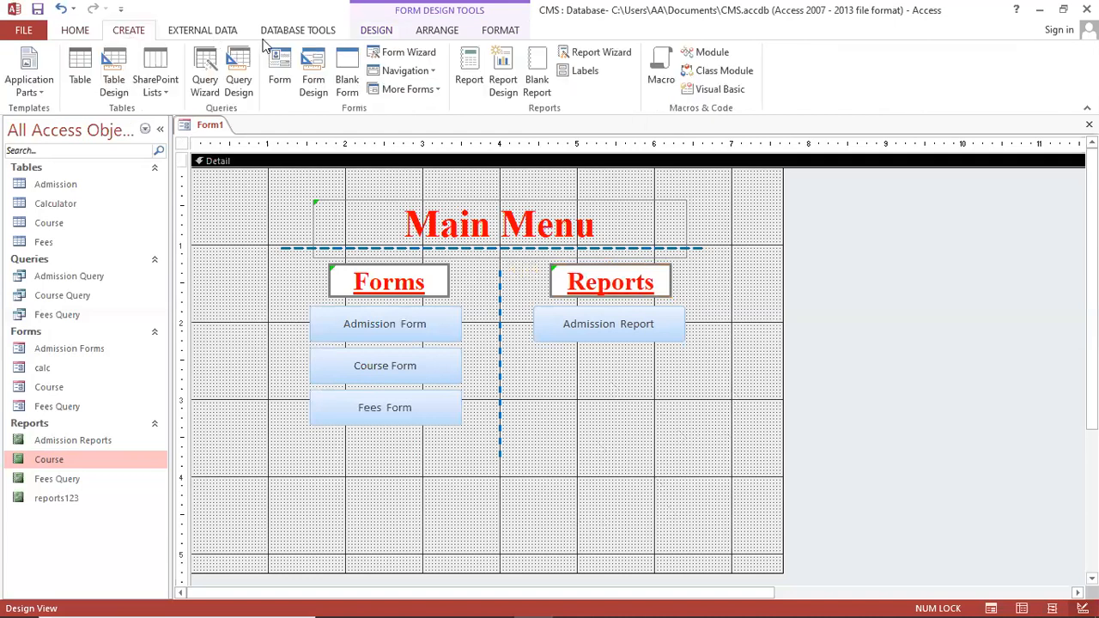
left_click(370, 31)
Draw a button right of the divider that previews the Course report, captioned 'Course Report'
left_click(259, 69)
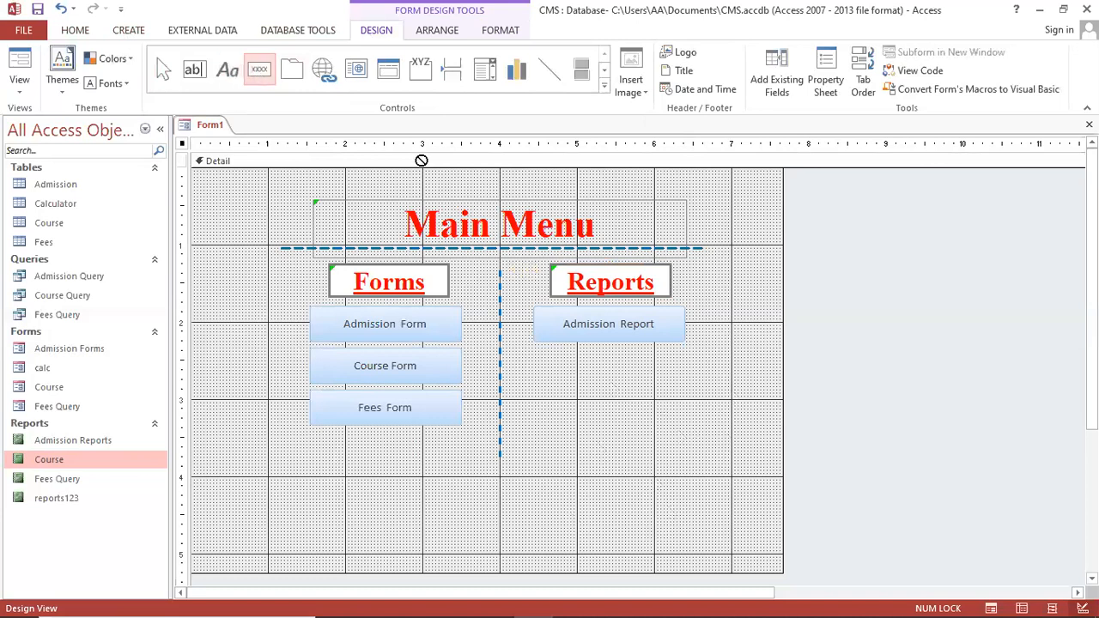
left_click_drag(531, 347, 683, 394)
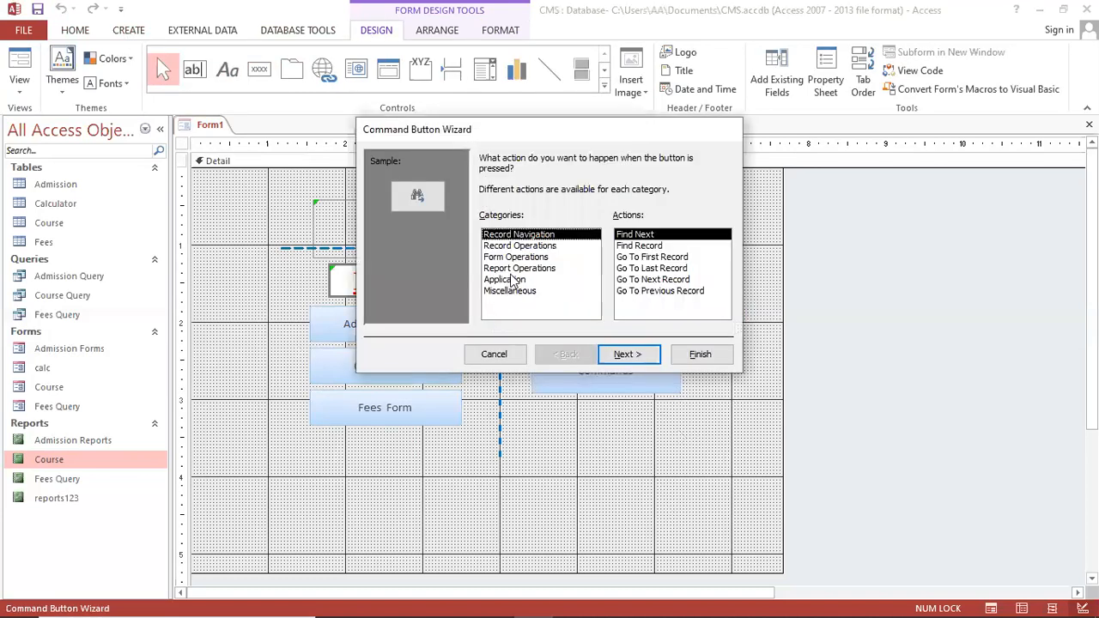
left_click(520, 268)
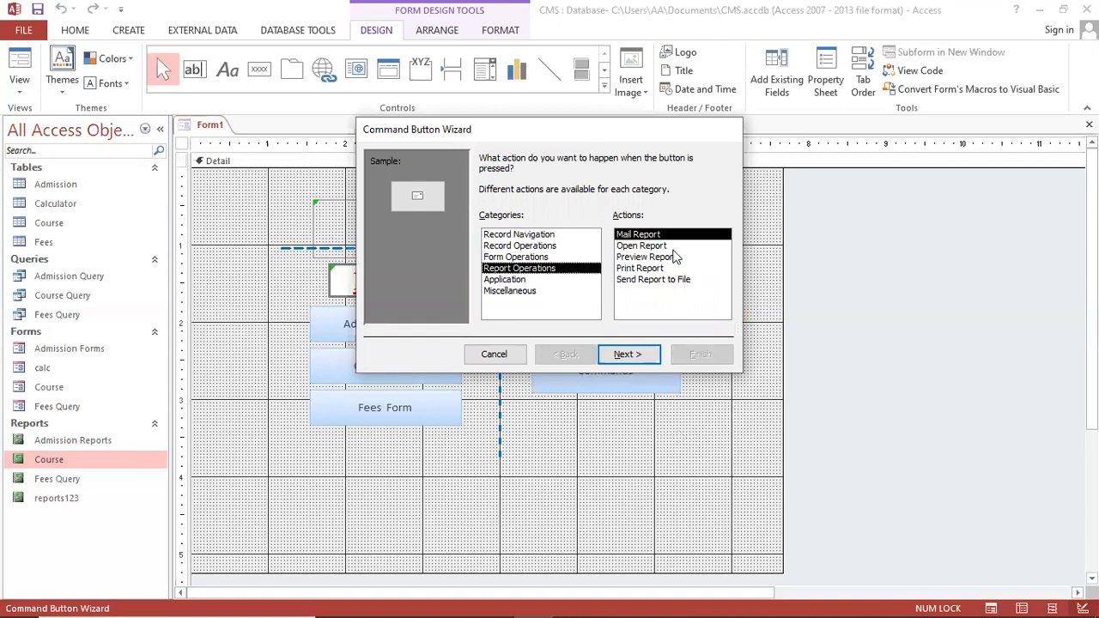
left_click(668, 258)
left_click(639, 353)
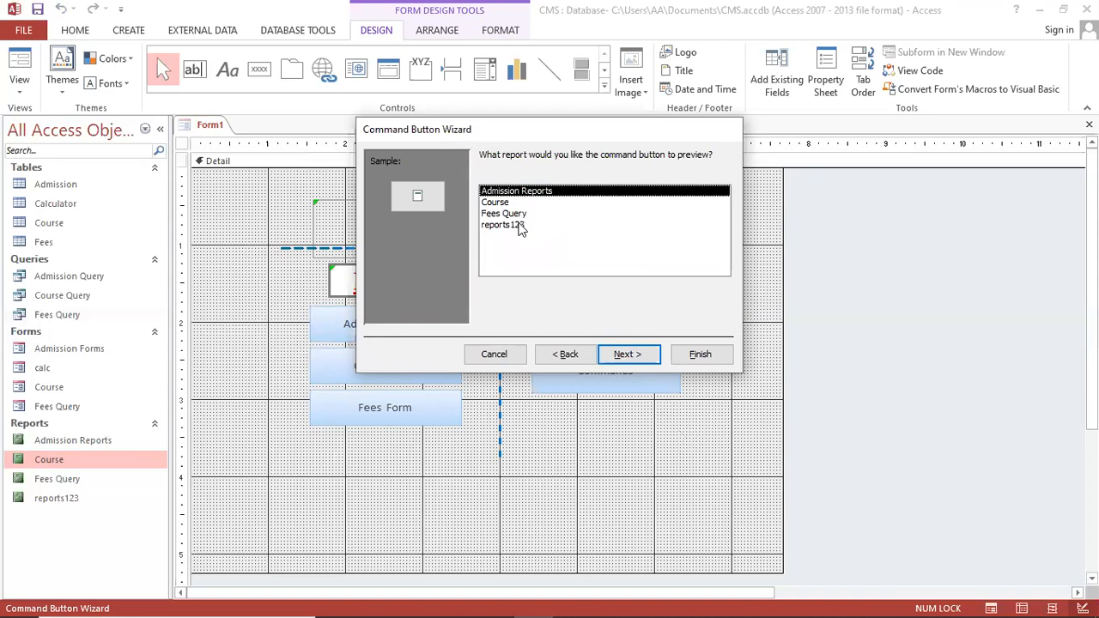
left_click(518, 204)
left_click(628, 353)
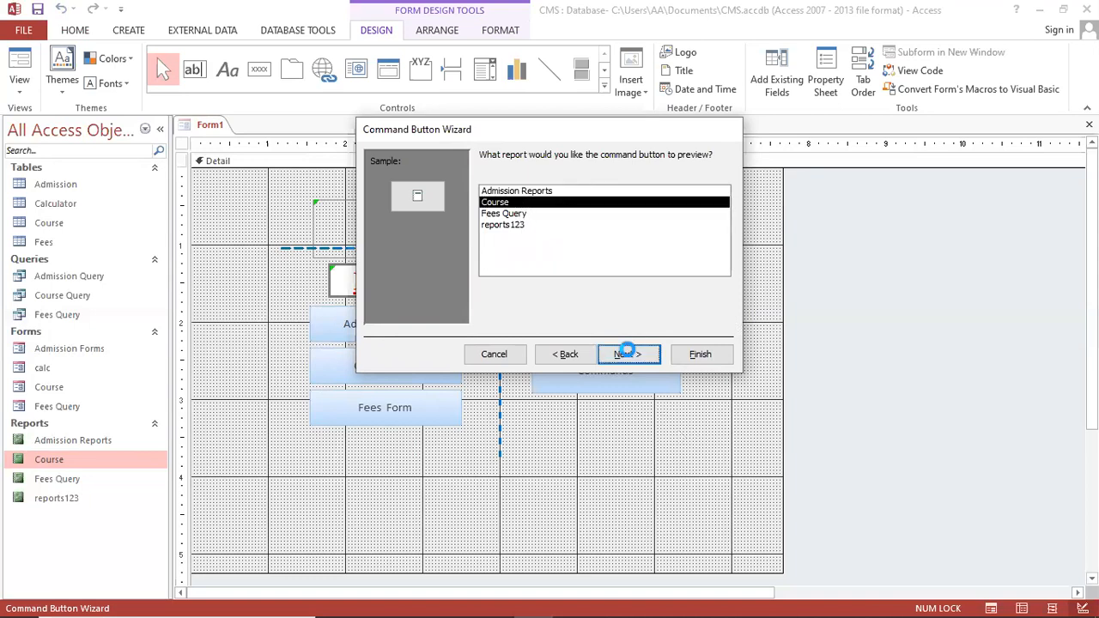
left_click(486, 222)
left_click(570, 222)
key("BackSpace")
key("BackSpace")
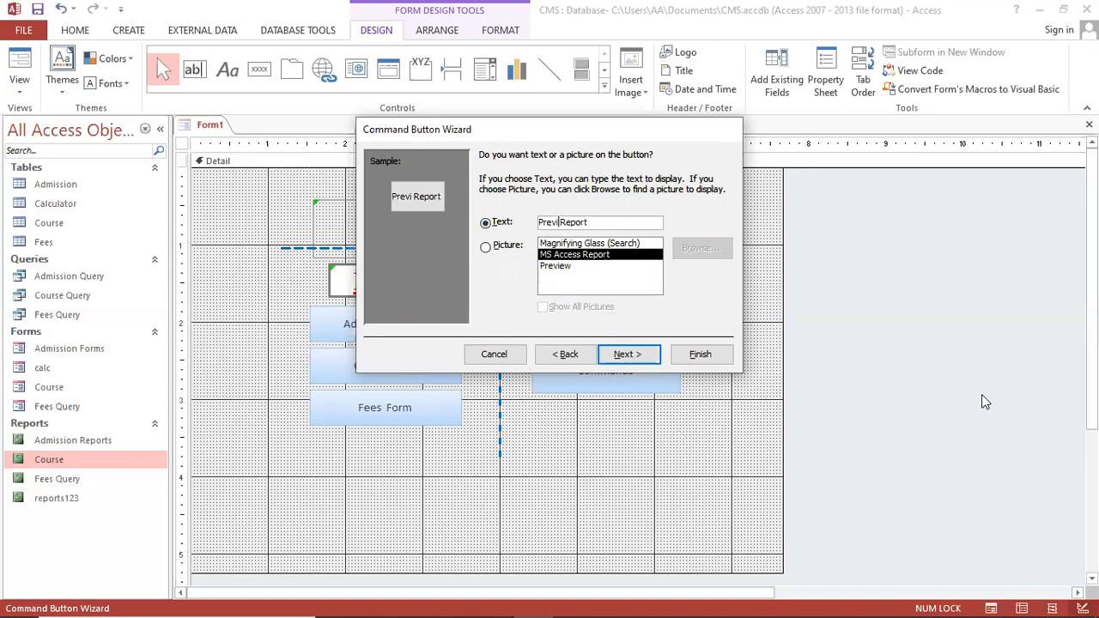
key("BackSpace")
key("BackSpace")
key("BackSpace")
key("BackSpace")
key("BackSpace")
type("Course")
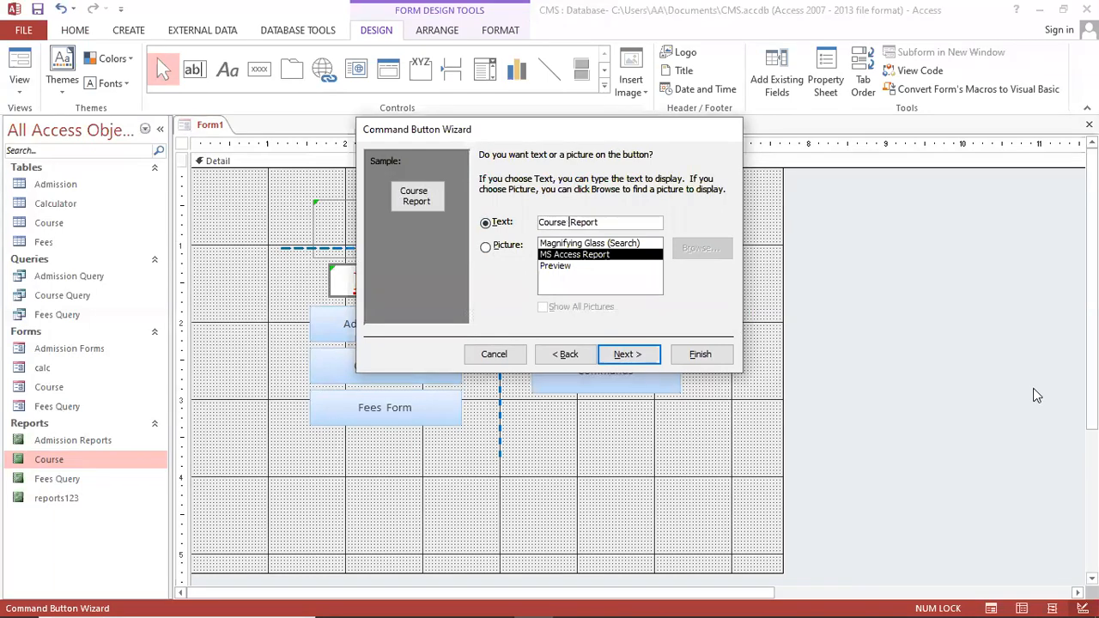
left_click(687, 359)
Resize the Course Report button to match Admission Report
left_click_drag(615, 368, 684, 382)
left_click(685, 405)
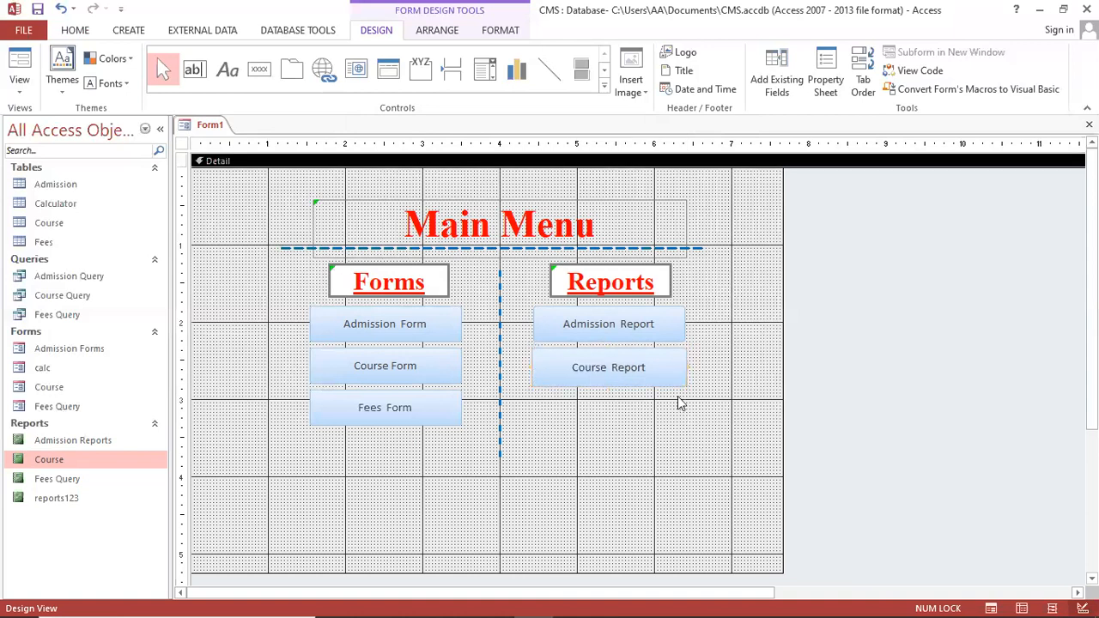
left_click(679, 380)
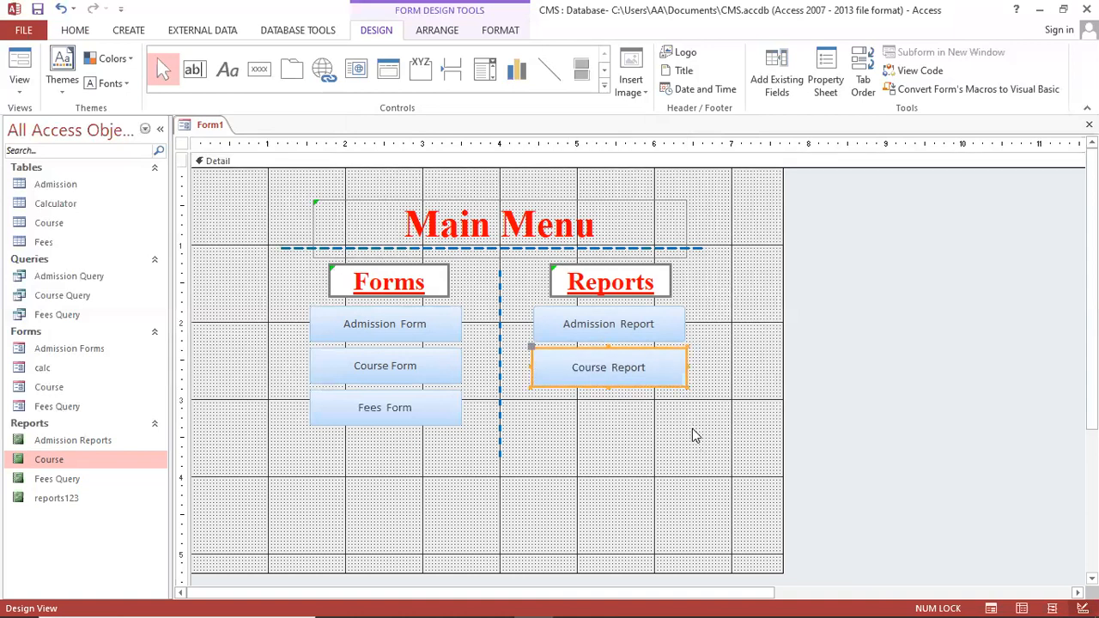
key("shift+Left")
key("shift+Up")
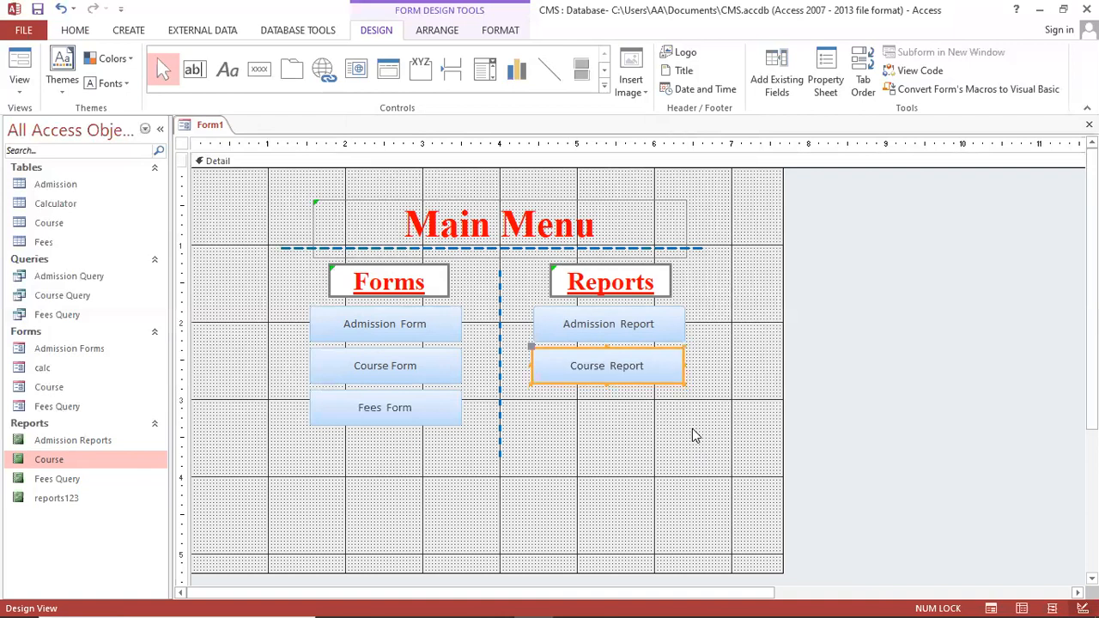
left_click(696, 436)
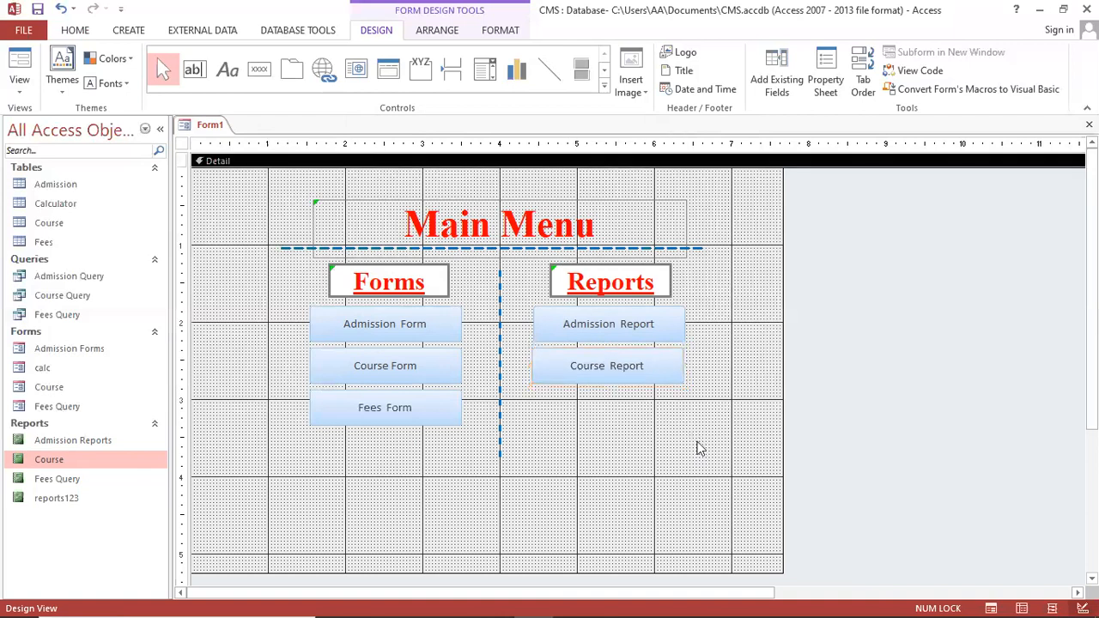
left_click(663, 381)
left_click_drag(685, 363, 686, 364)
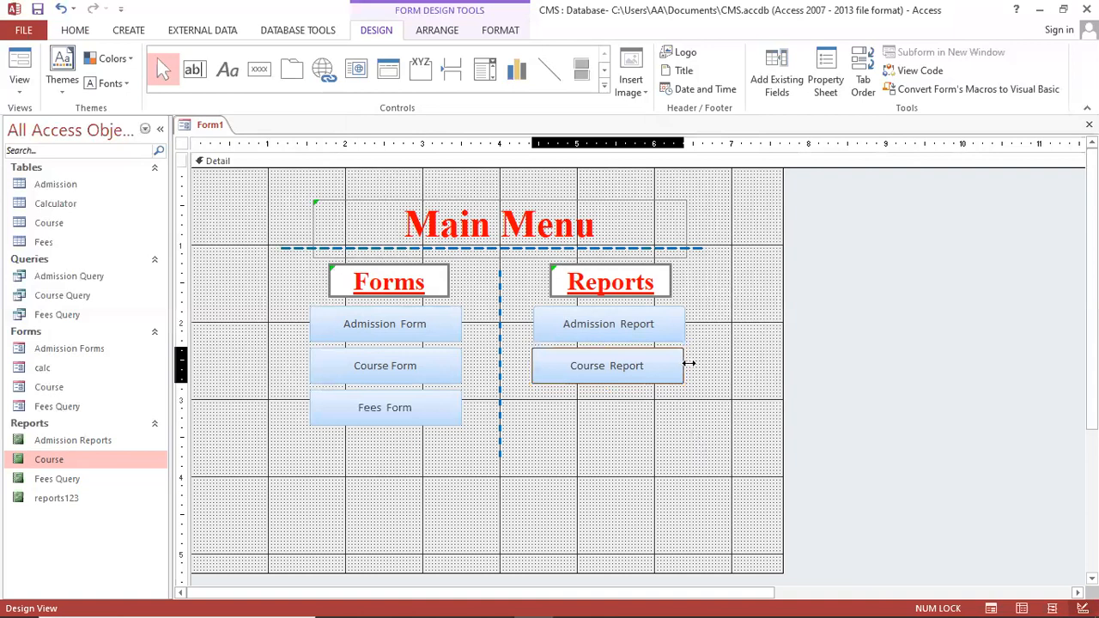
left_click(706, 412)
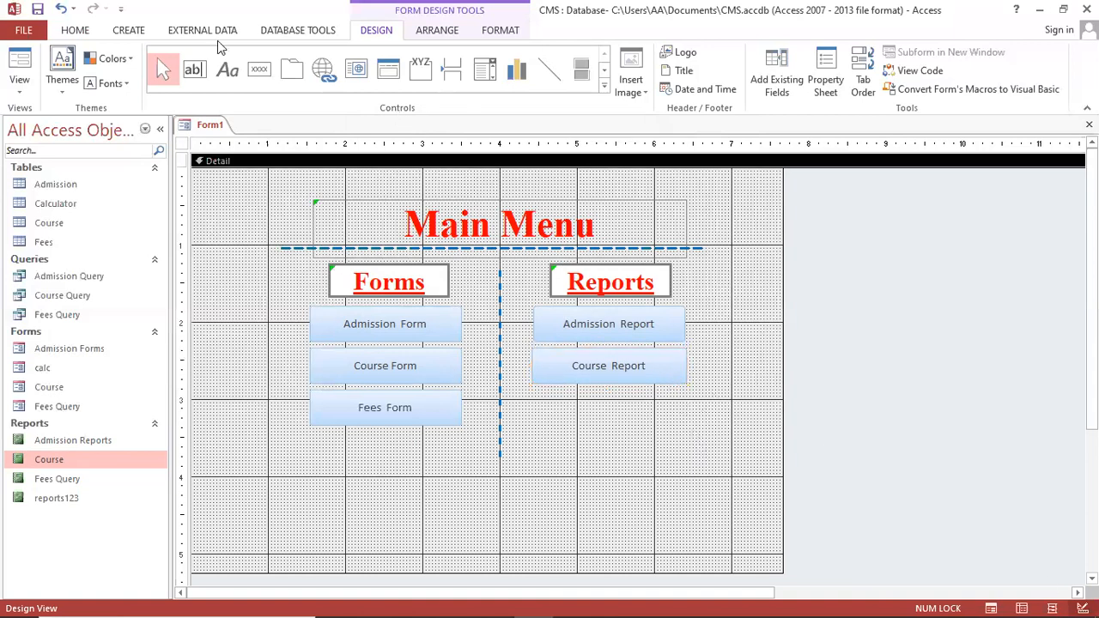
Draw a button below Course Report that previews Fees Query, captioned 'Fees Report'
left_click(259, 68)
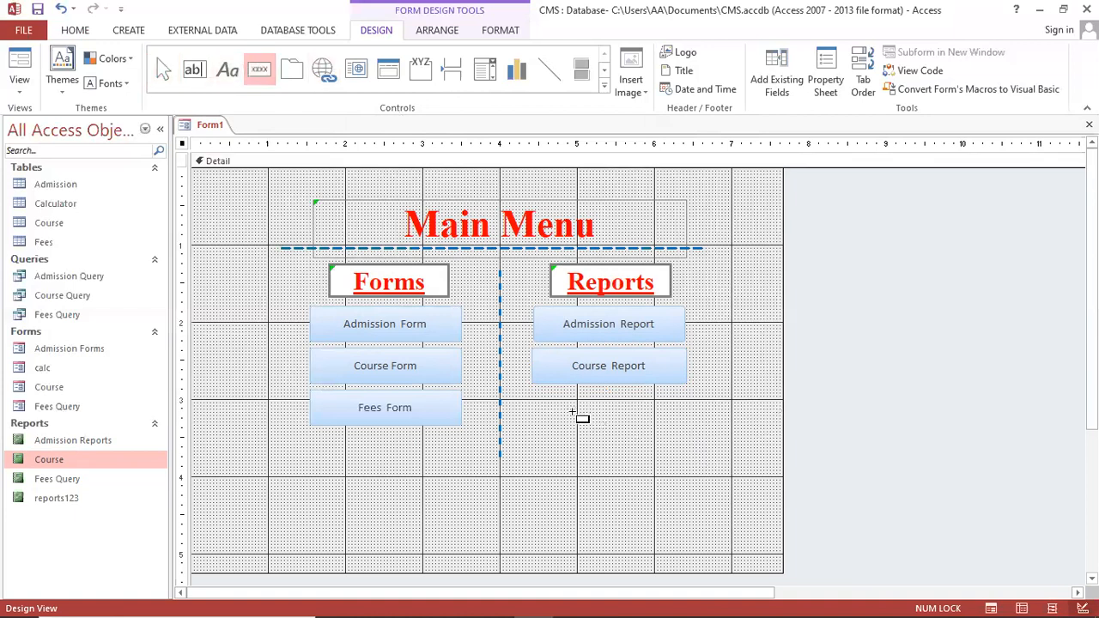
left_click_drag(531, 394, 706, 438)
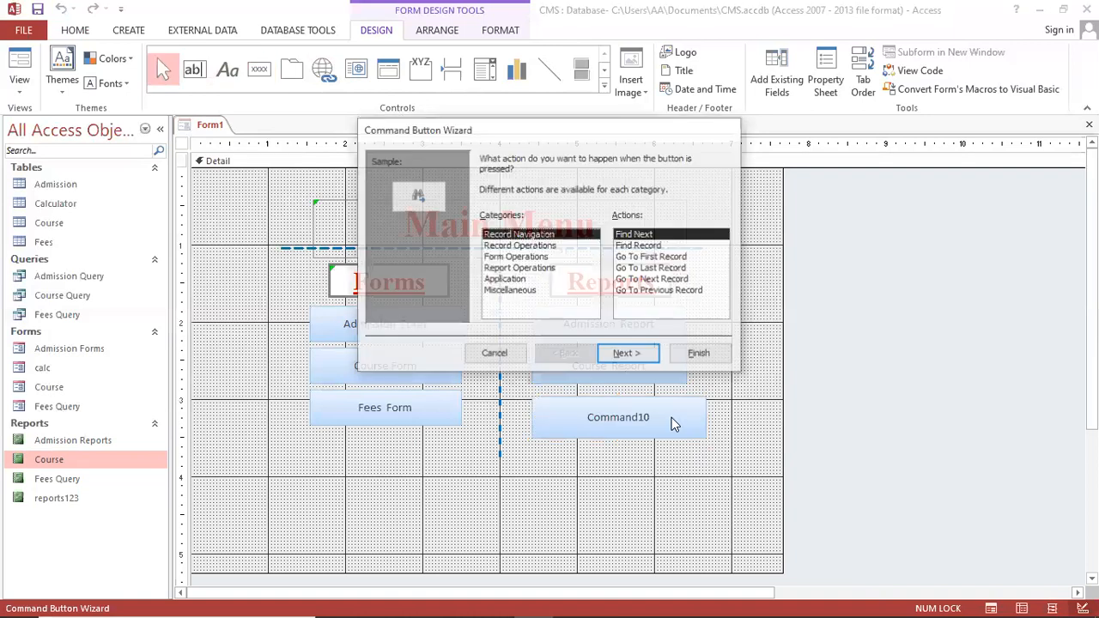
left_click(535, 269)
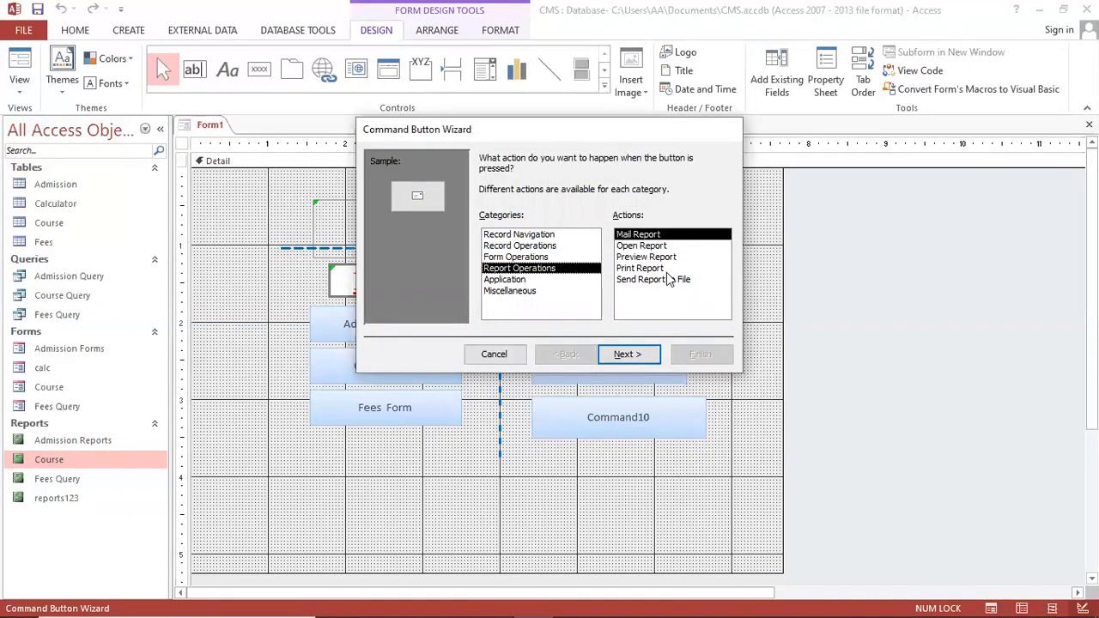
left_click(661, 257)
left_click(628, 354)
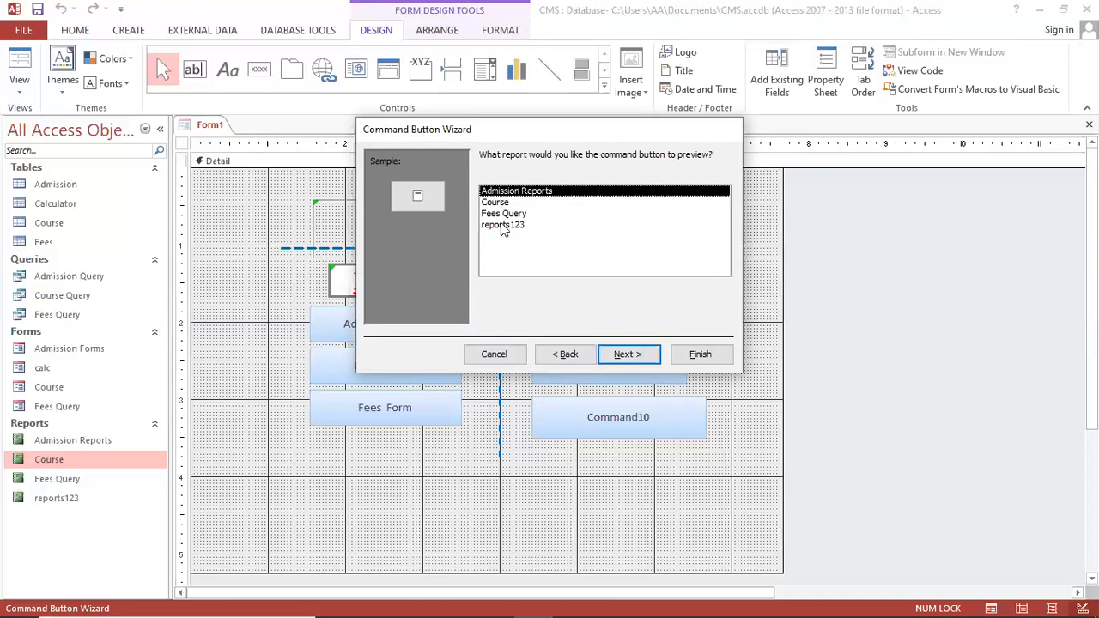
left_click(507, 214)
left_click(631, 352)
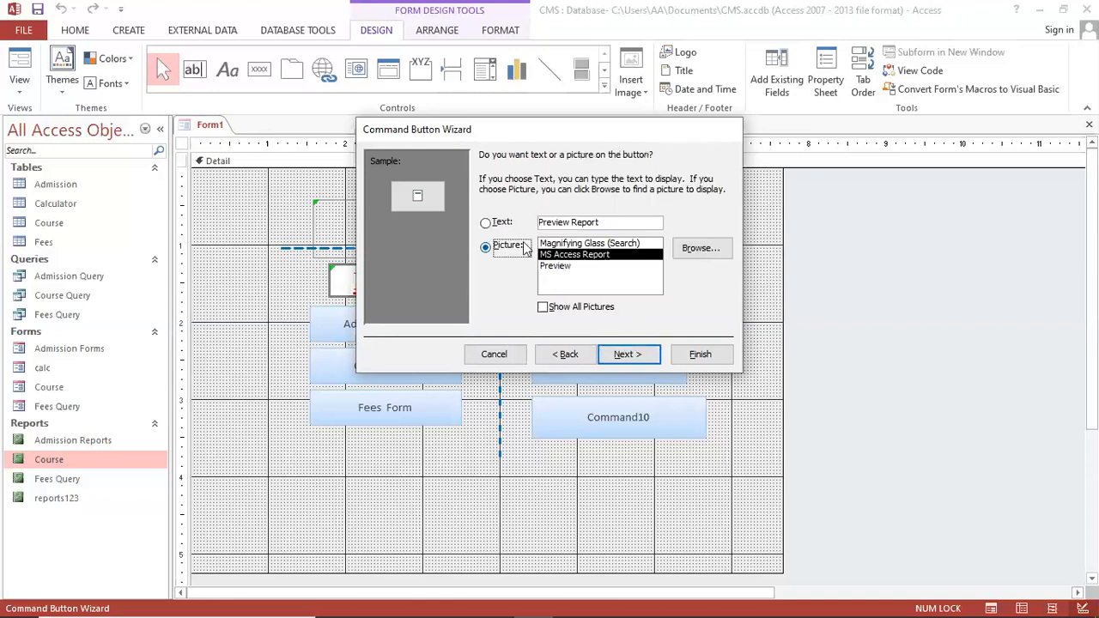
left_click(502, 223)
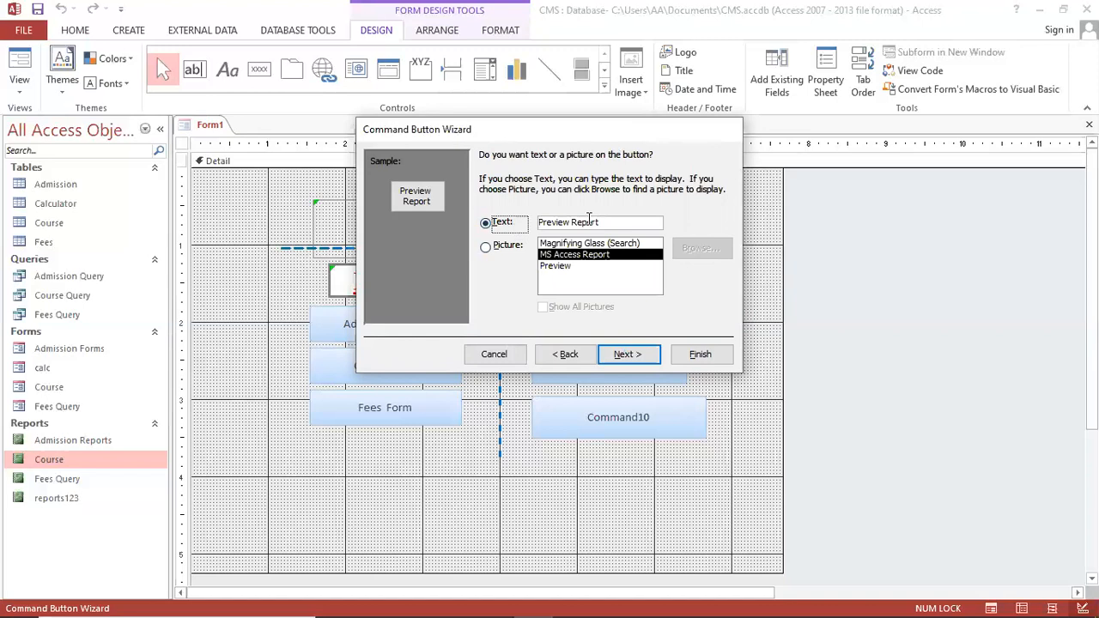
left_click(618, 225)
key("Home")
key("Delete")
key("Delete")
key("Delete")
key("Delete")
key("Delete")
key("Delete")
key("Delete")
key("Delete")
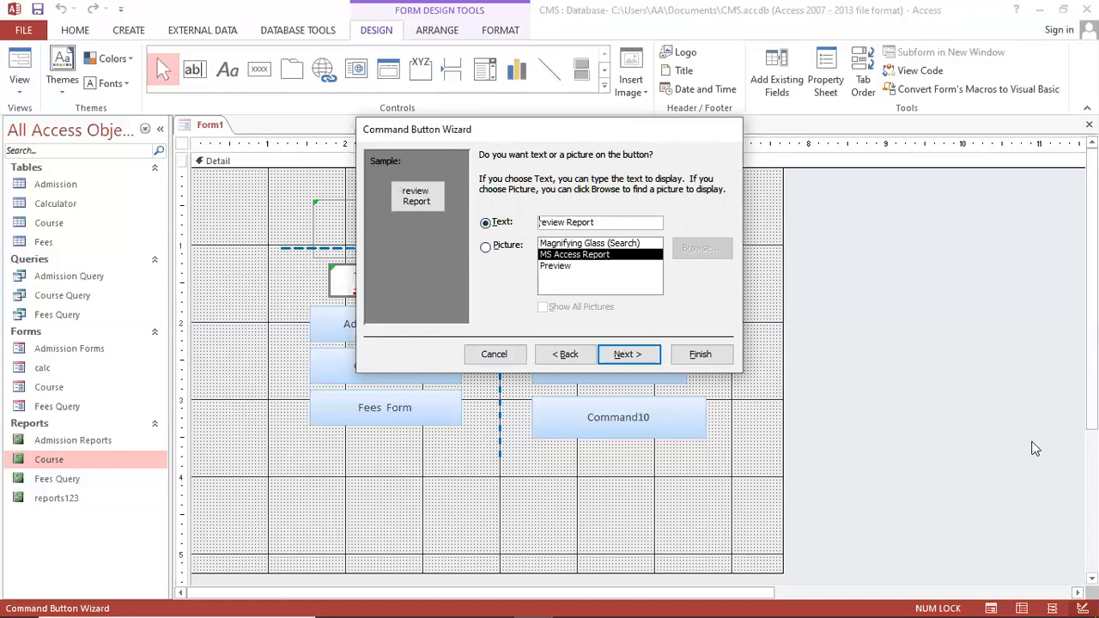
type("Fees")
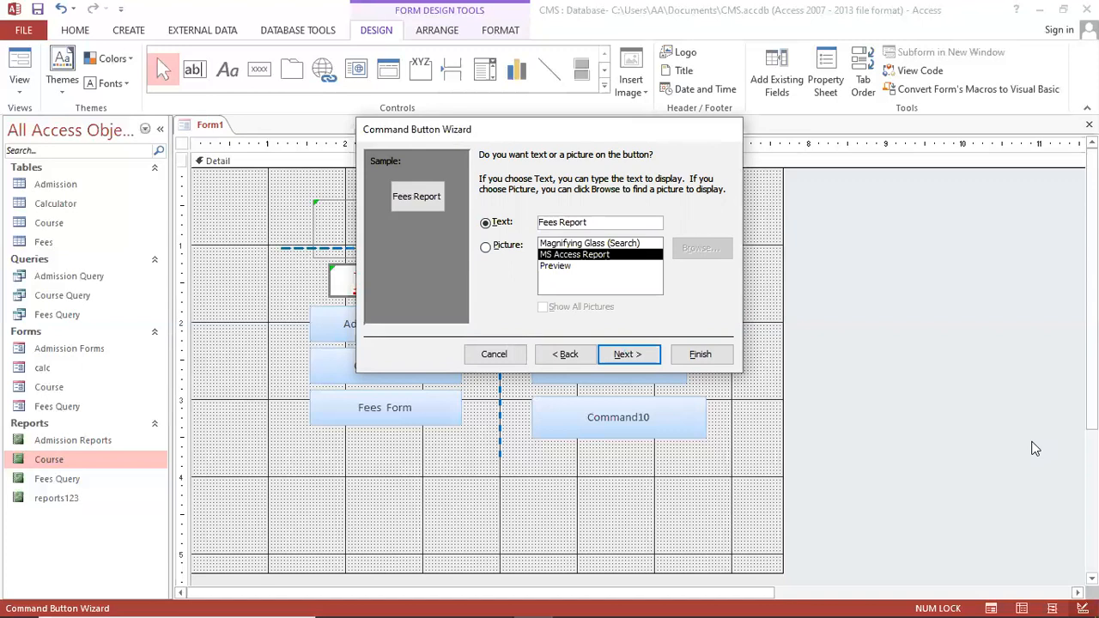
key("Return")
key("Return")
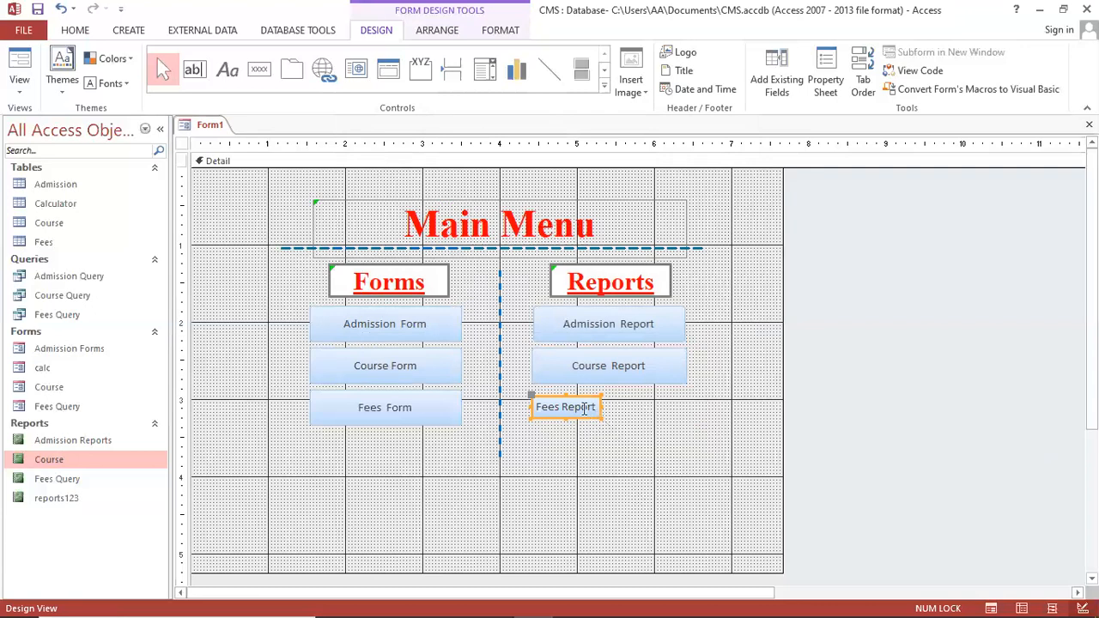
Enlarge the Fees Report button to match the others and reposition it slightly higher
left_click(604, 425)
left_click(591, 413)
left_click_drag(601, 418, 667, 424)
left_click(675, 471)
left_click(668, 426)
left_click(773, 536)
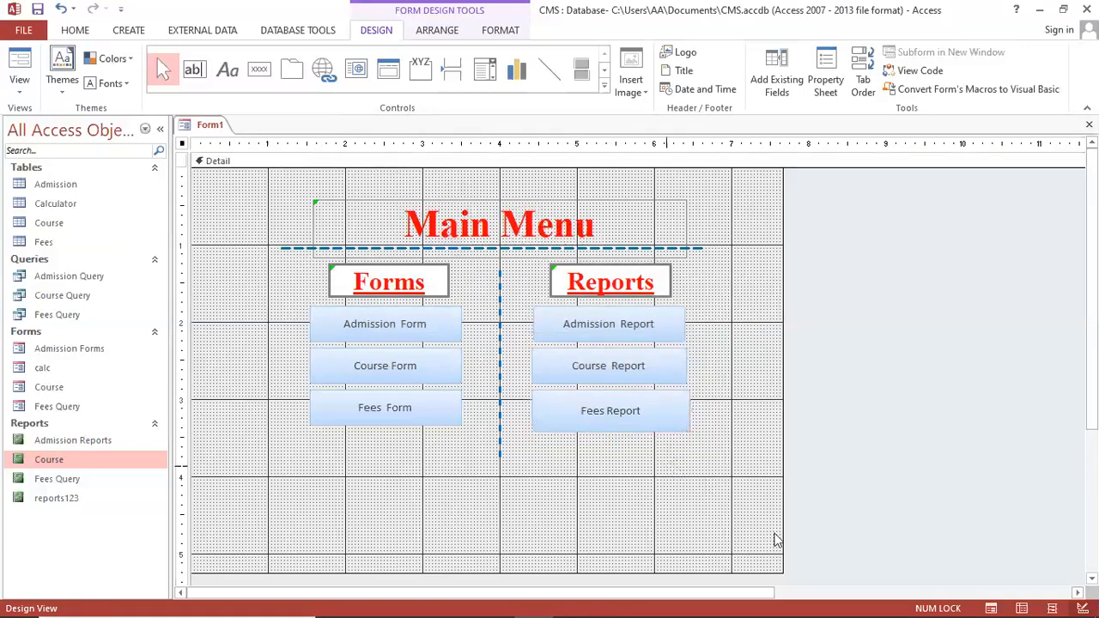
Shrink the Fees Report button slightly in width and height
left_click(637, 418)
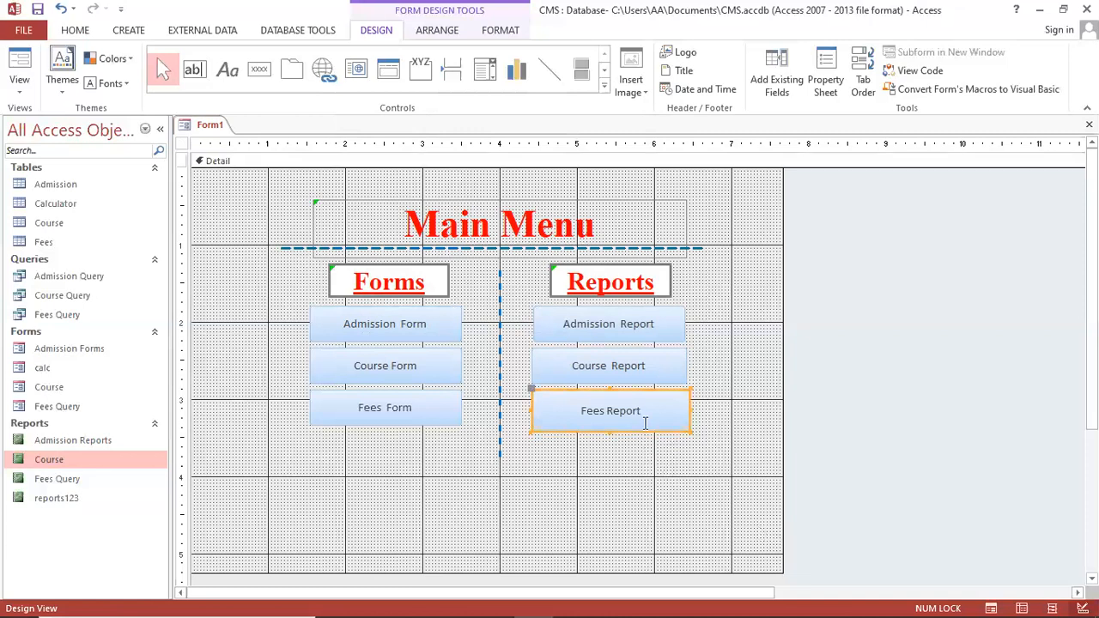
key("shift+Left")
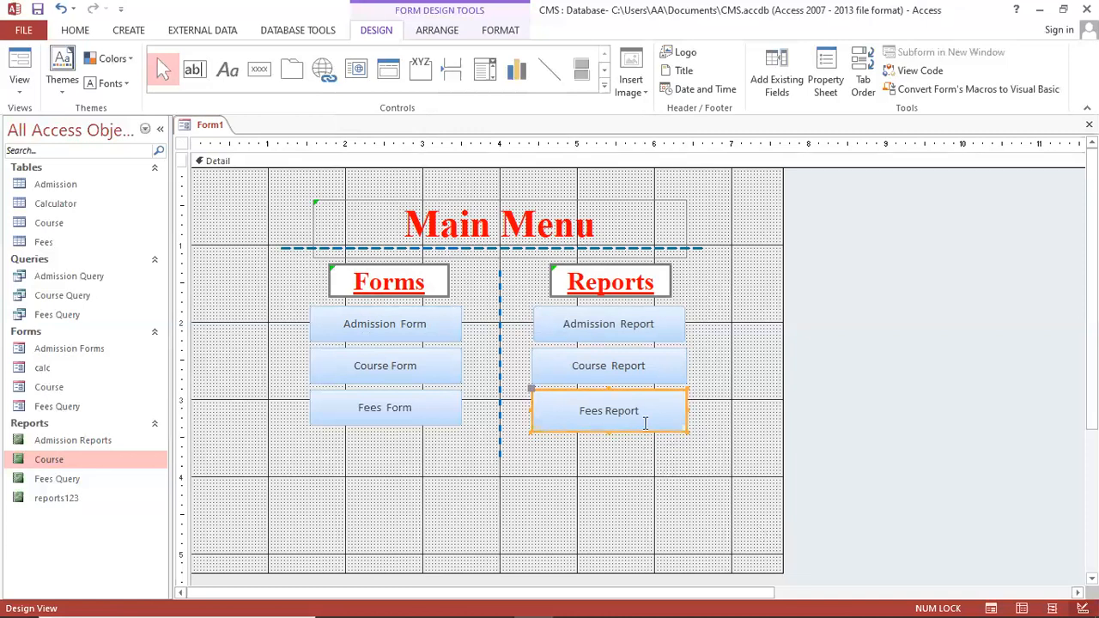
key("shift+Up")
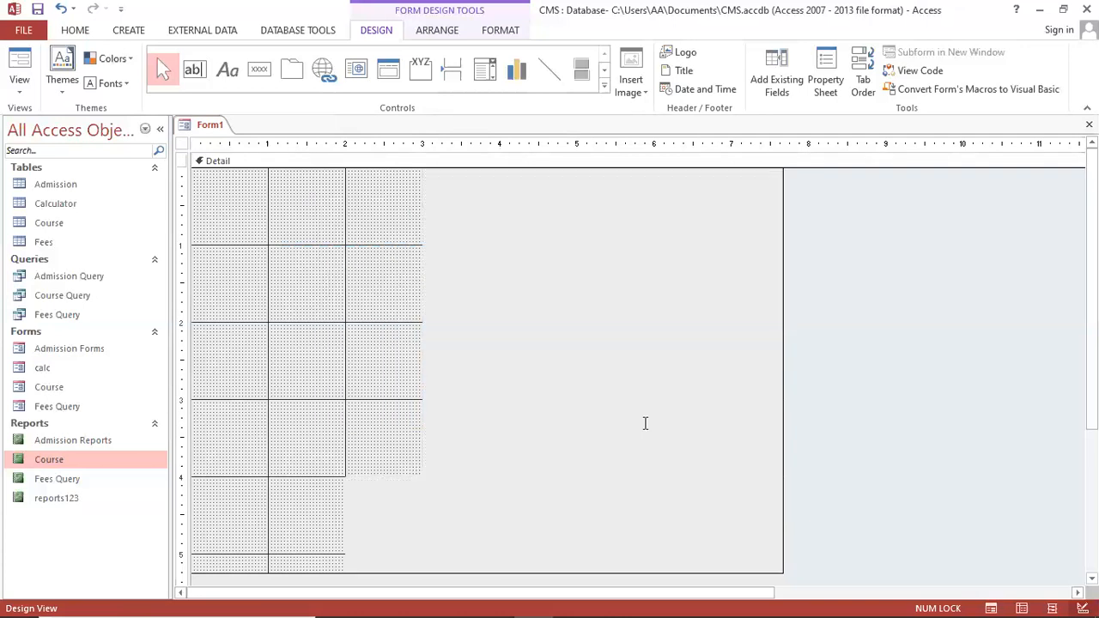
left_click(656, 514)
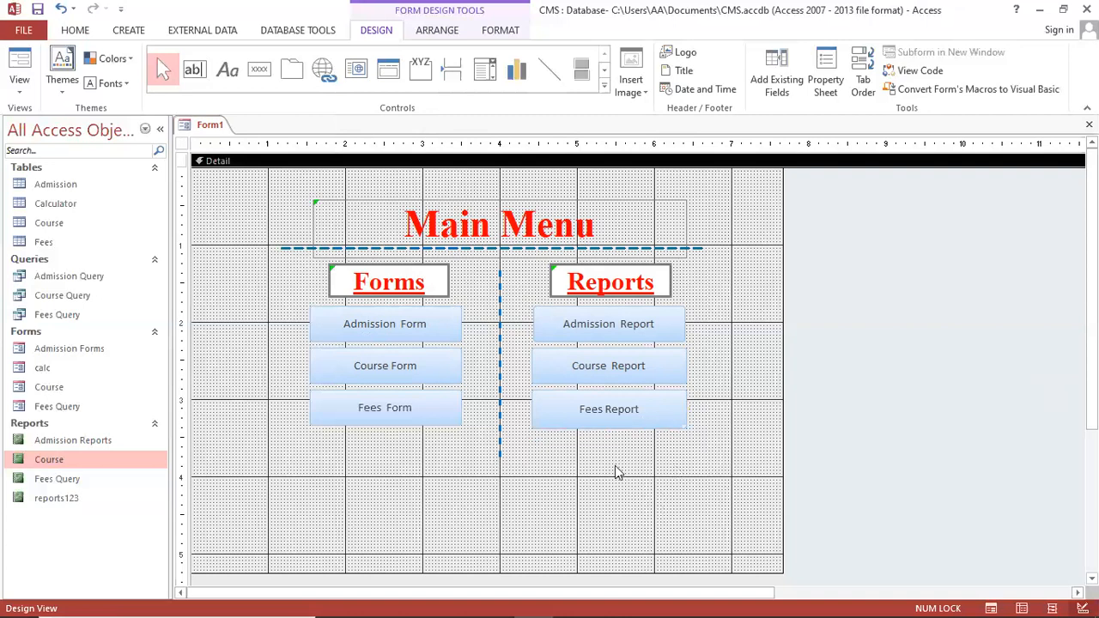
Save the form as 'main'
key("ctrl+s")
type("main")
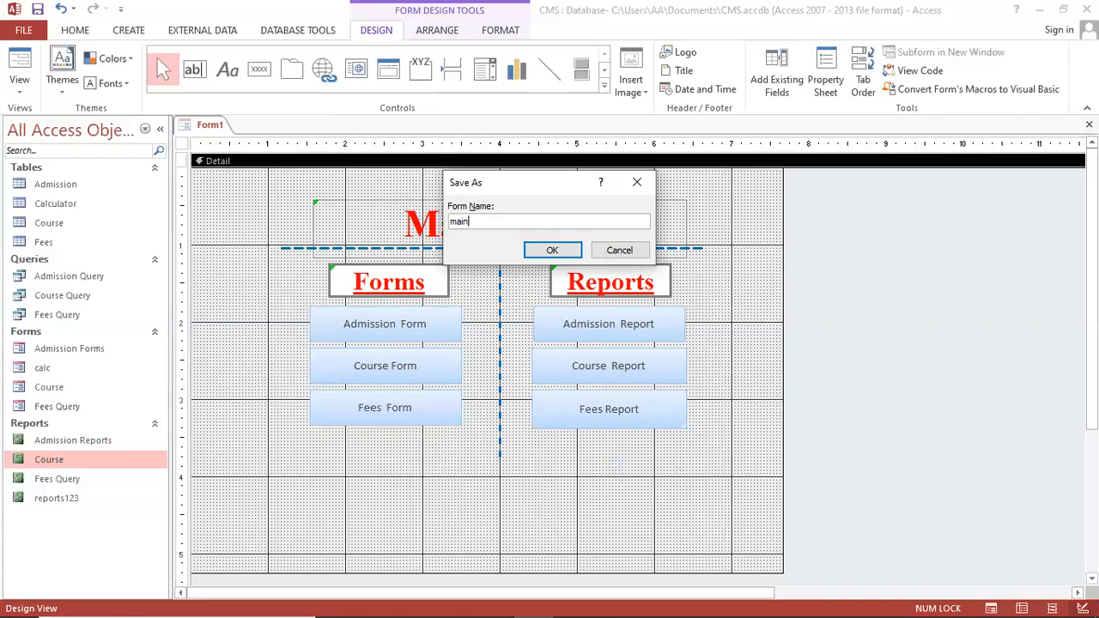
key("Return")
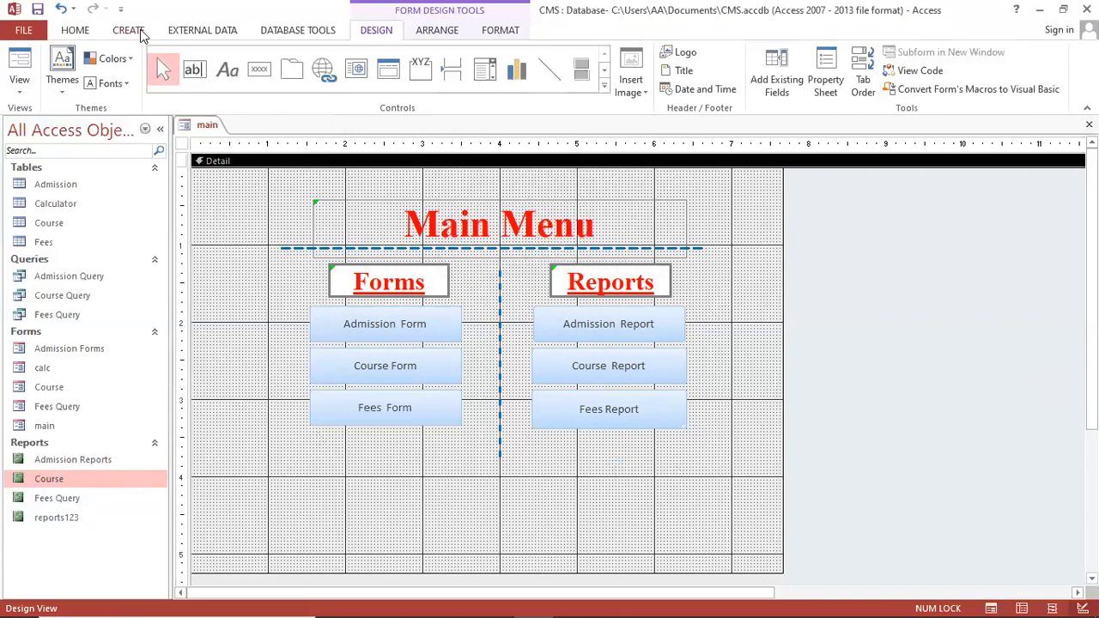
left_click(258, 69)
Draw a button centred below both columns that closes the form, captioned 'Exit..'
left_click_drag(448, 461, 558, 507)
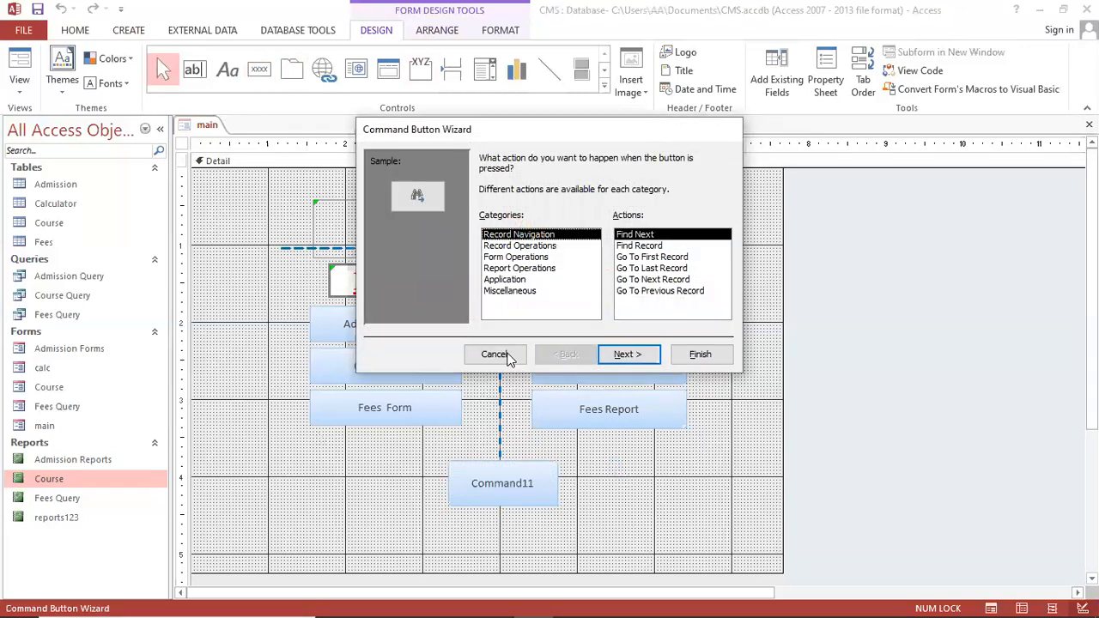
left_click(523, 256)
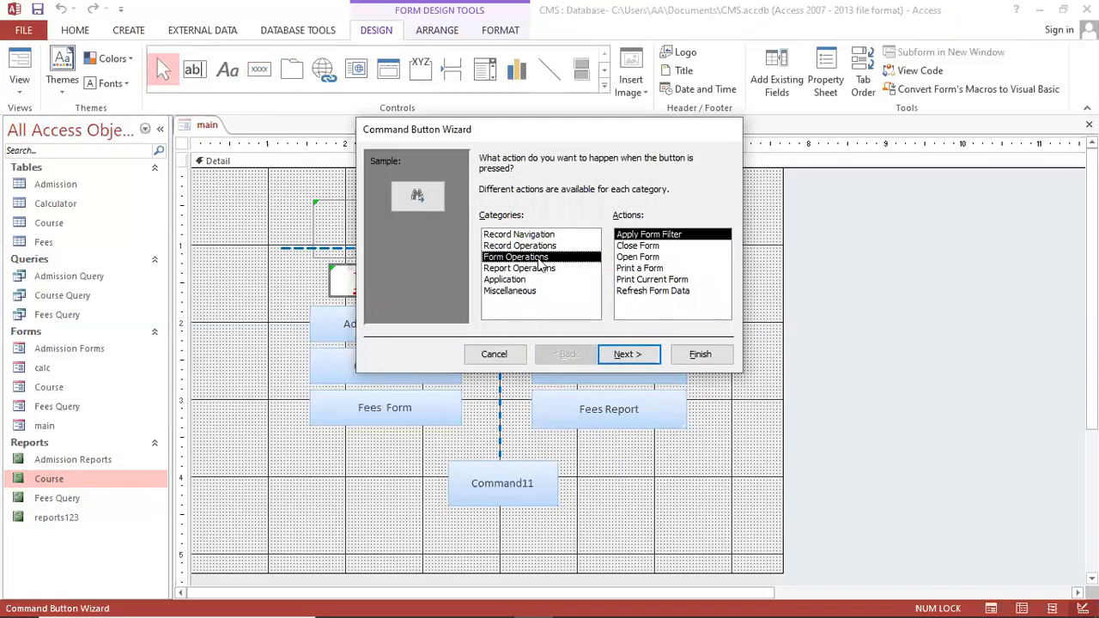
left_click(636, 245)
left_click(629, 348)
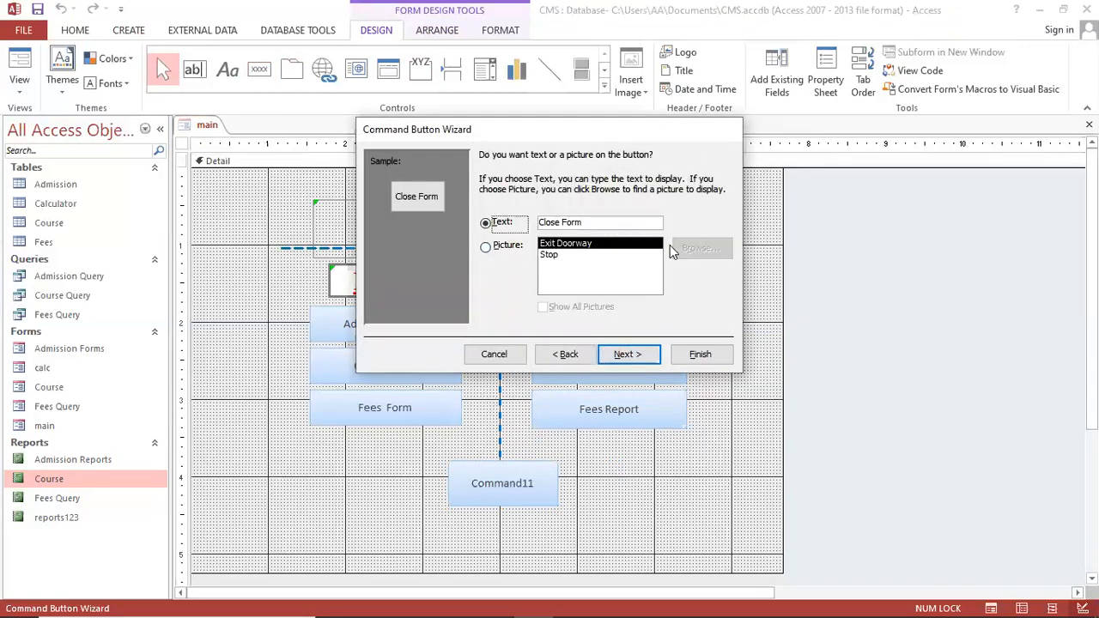
key("Tab")
type("Exit")
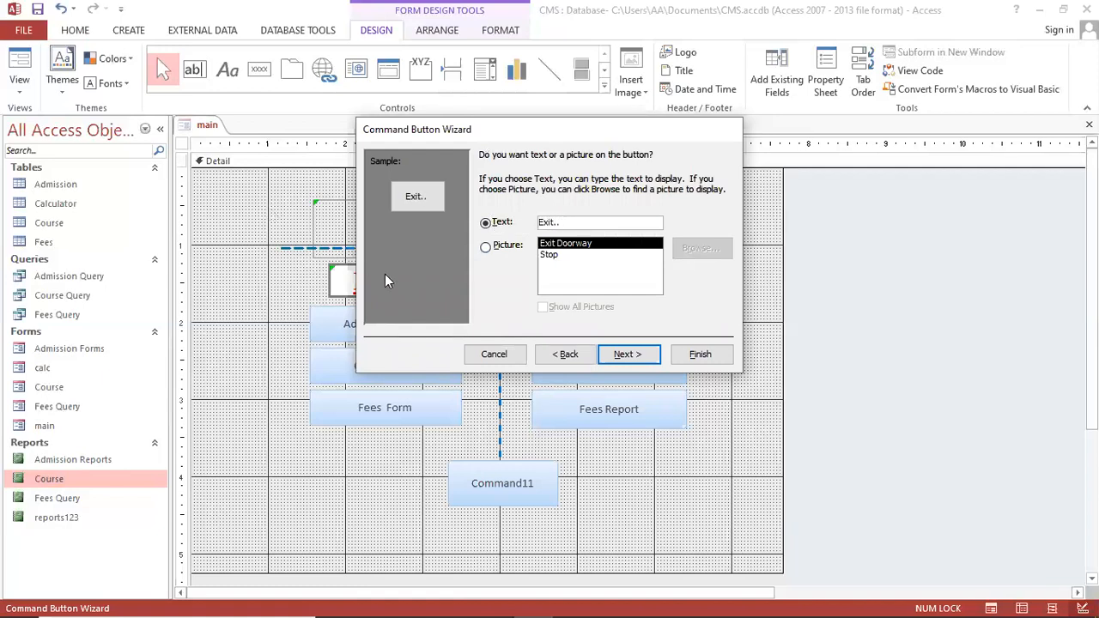
left_click(701, 355)
Widen the Exit.. button and nudge it into place
mouse_move(508, 492)
left_mouse_down()
mouse_move(558, 496)
mouse_move(526, 499)
left_mouse_up()
left_click(540, 538)
left_click(549, 538)
left_click(364, 318)
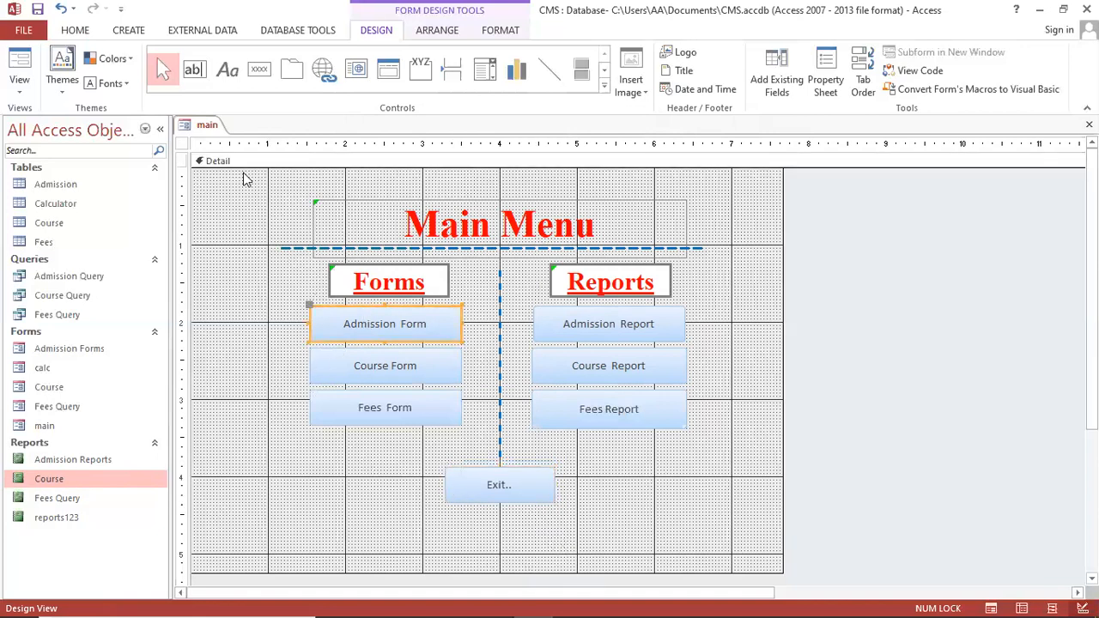
Make the Admission Form button caption bold, underlined and black
scroll(135, 77, "up", 4)
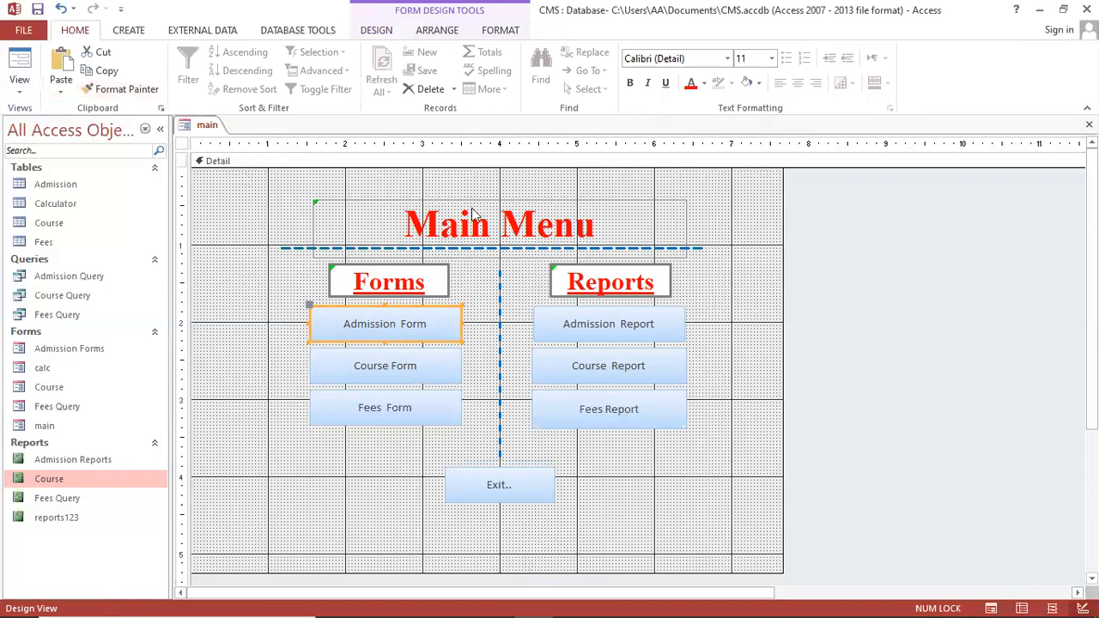
left_click(629, 82)
left_click(666, 84)
left_click(704, 83)
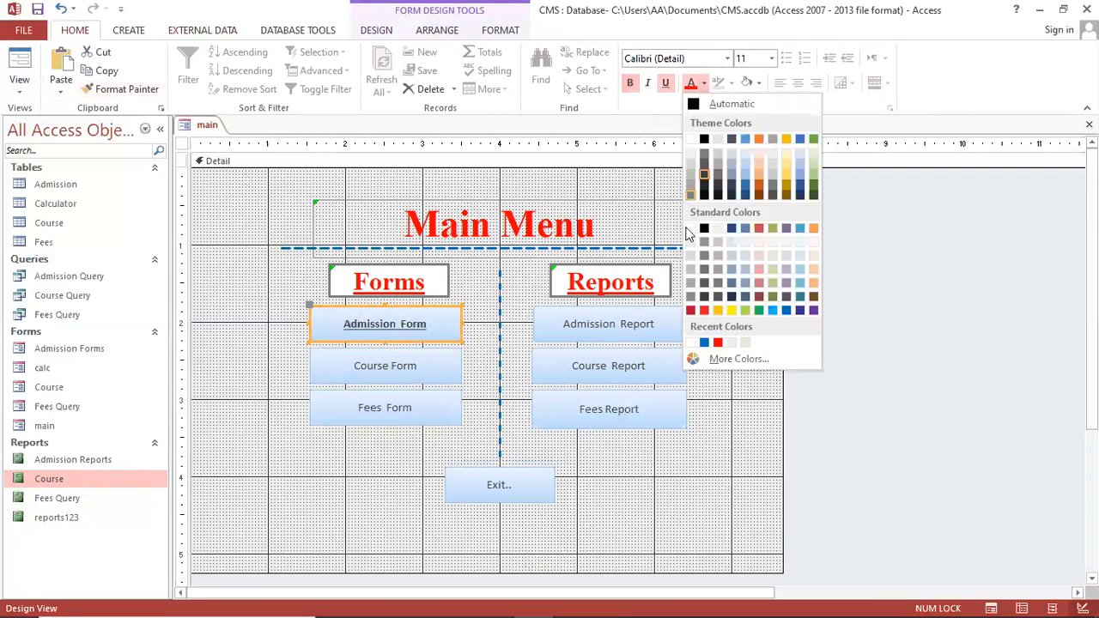
left_click(704, 229)
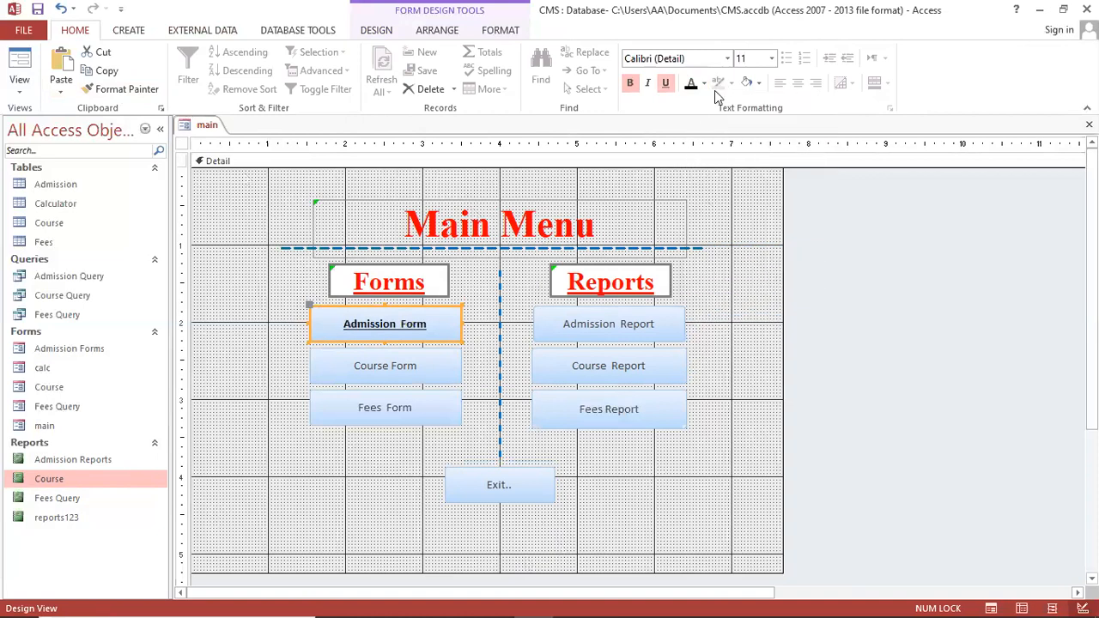
Bold and underline the Course Form and Fees Form captions
left_click(416, 364)
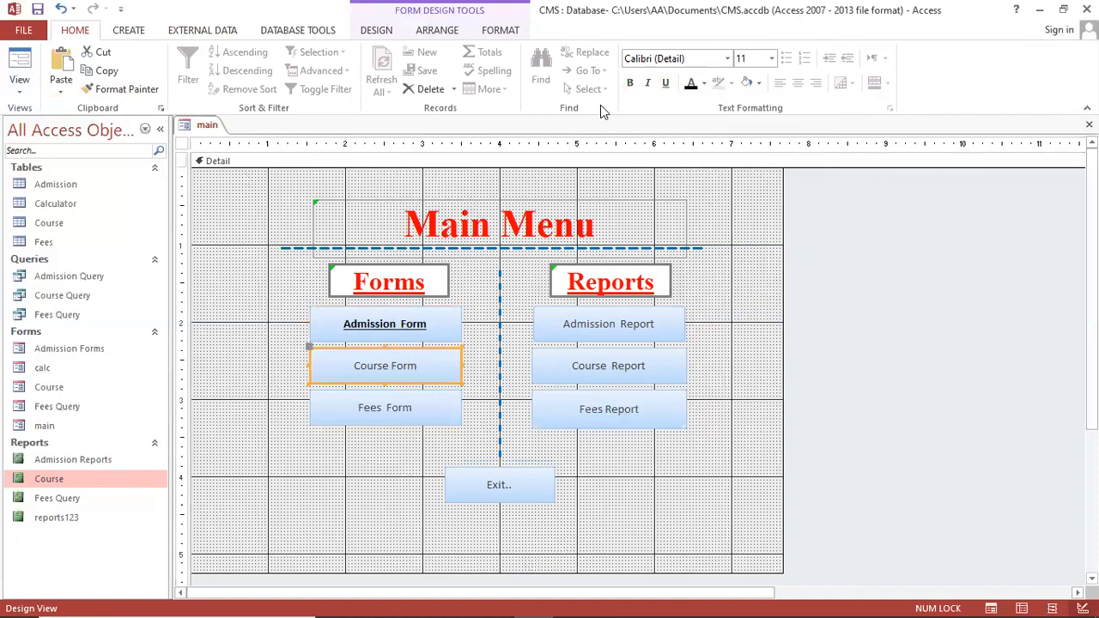
left_click(629, 83)
left_click(665, 83)
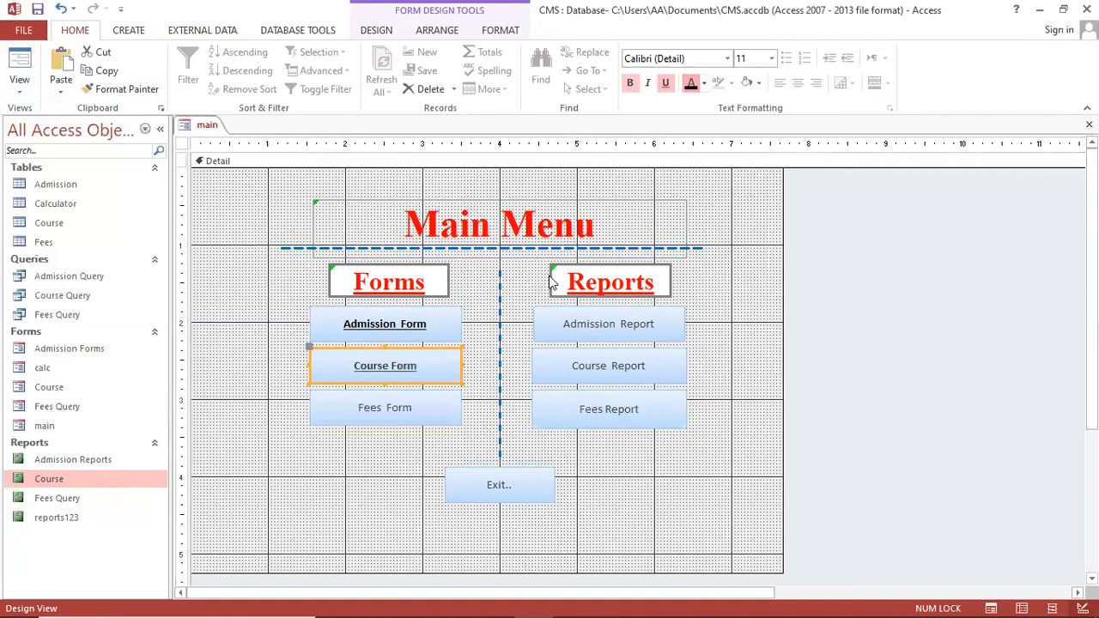
left_click(432, 413)
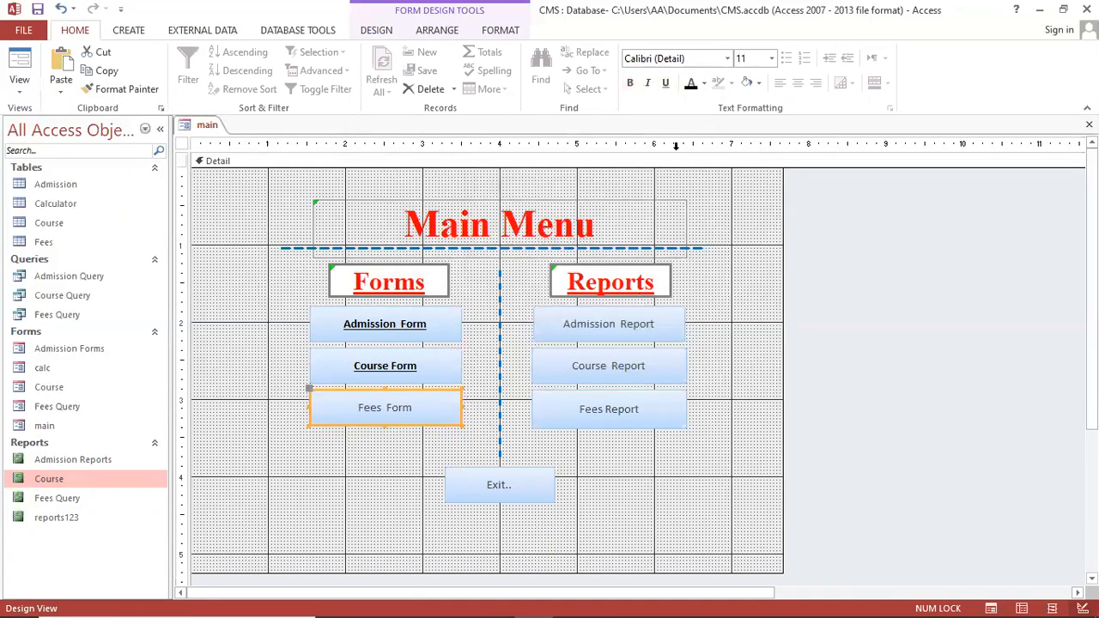
left_click(630, 83)
left_click(665, 84)
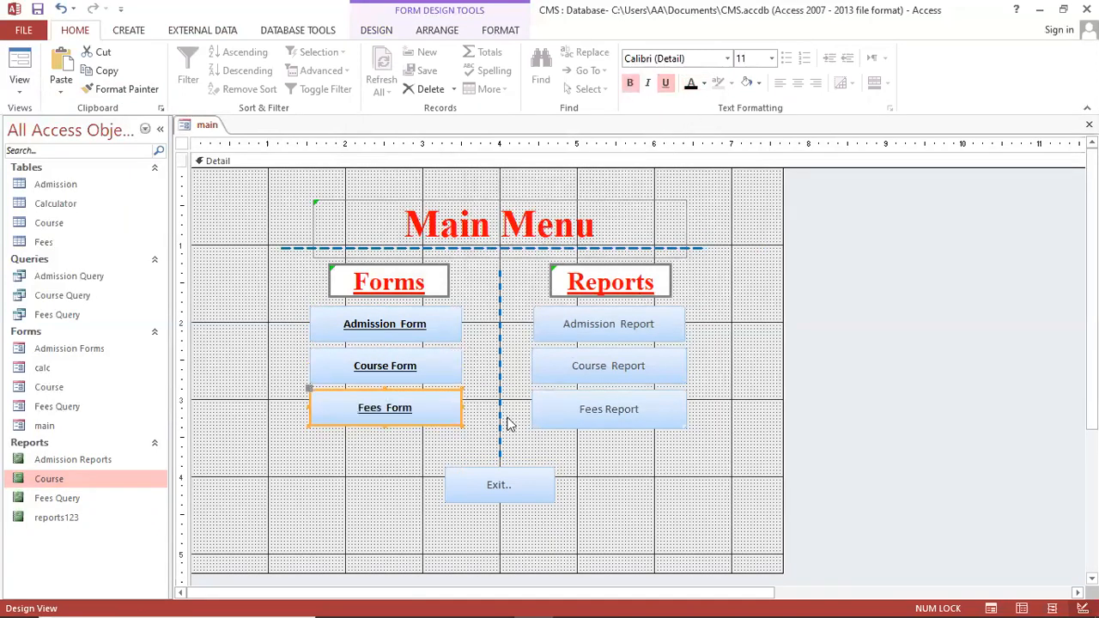
Bold and underline the Admission Report and Course Report captions, and bold Fees Report only
left_click(577, 325)
left_click(630, 84)
left_click(666, 83)
left_click(601, 369)
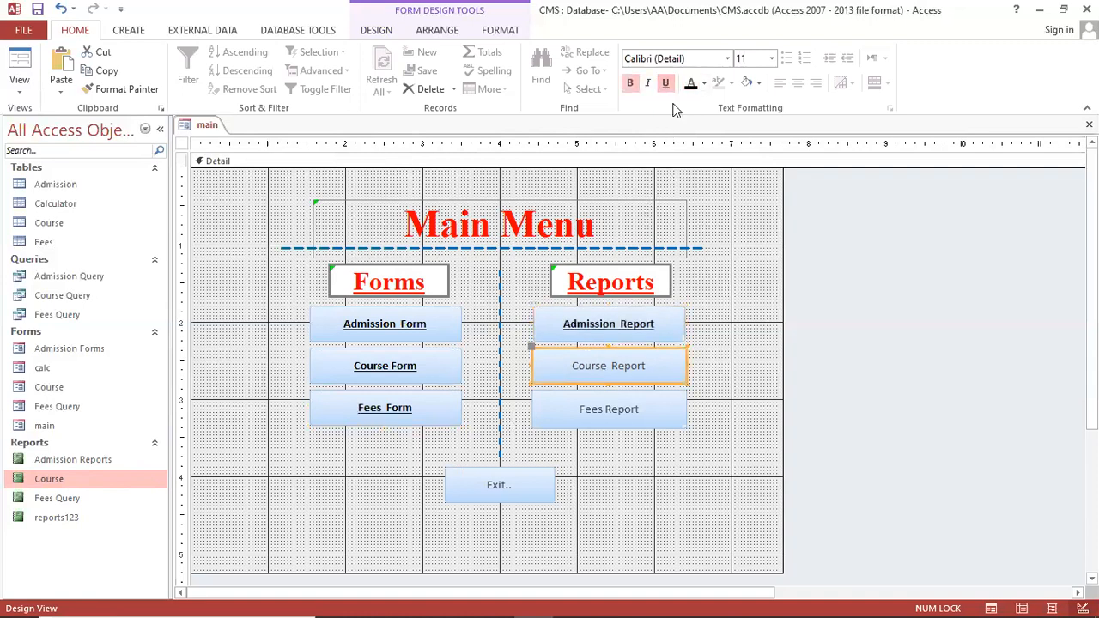
left_click(630, 84)
left_click(665, 83)
left_click(586, 409)
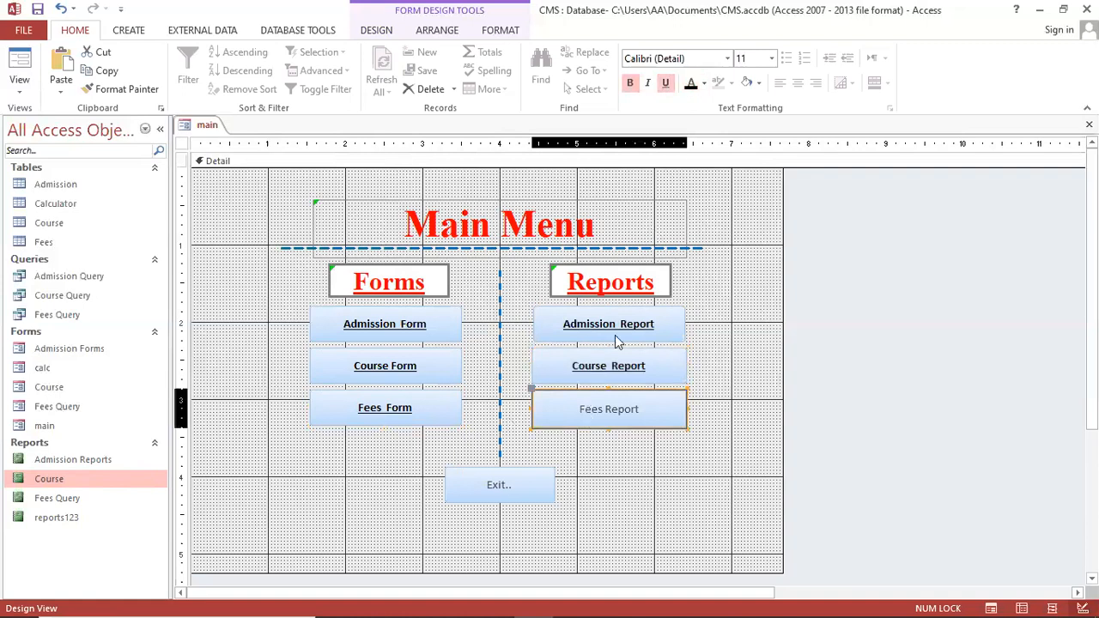
left_click(630, 84)
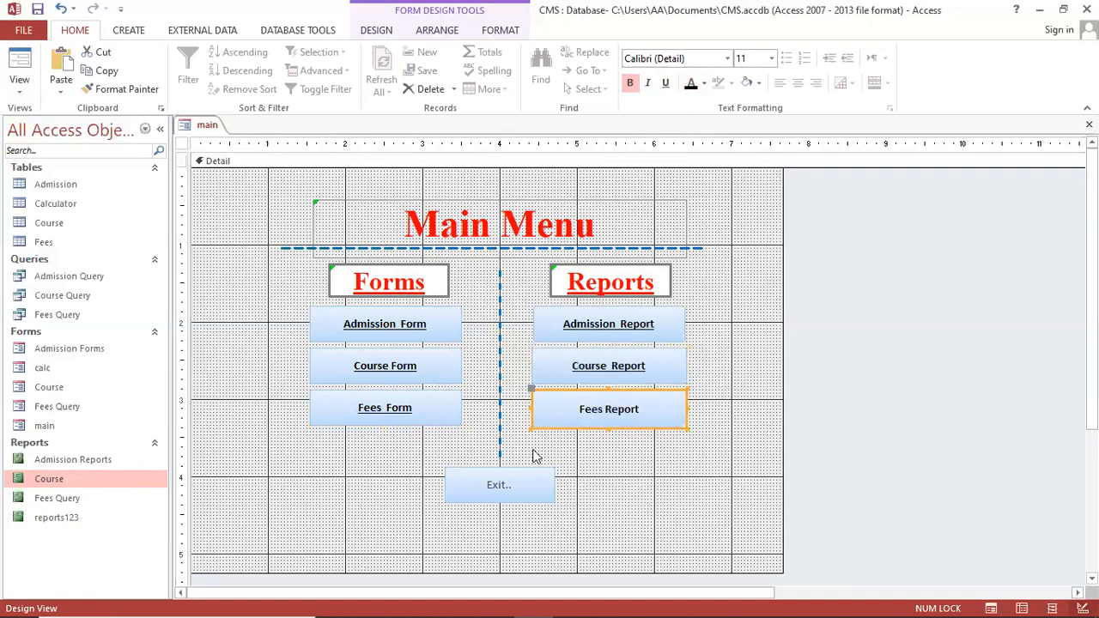
Make the Exit caption bold, underlined and black
left_click(522, 488)
left_click(632, 85)
left_click(665, 84)
left_click(692, 85)
left_click(695, 485)
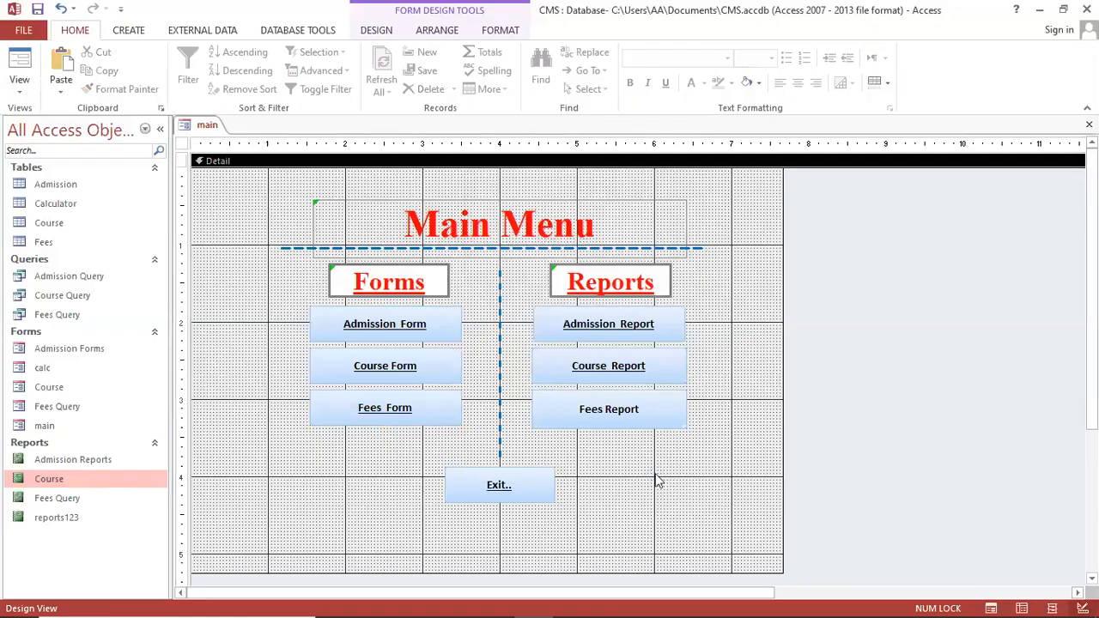
Run the Main Menu in Form View, then open and close the Admission Forms form
key("F5")
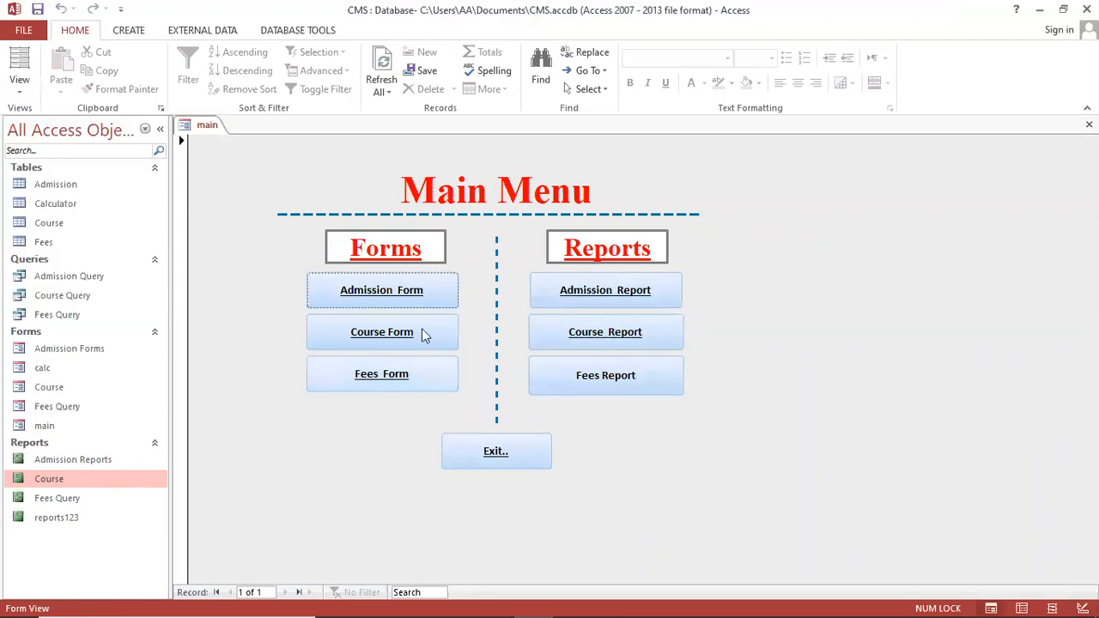
left_click(425, 290)
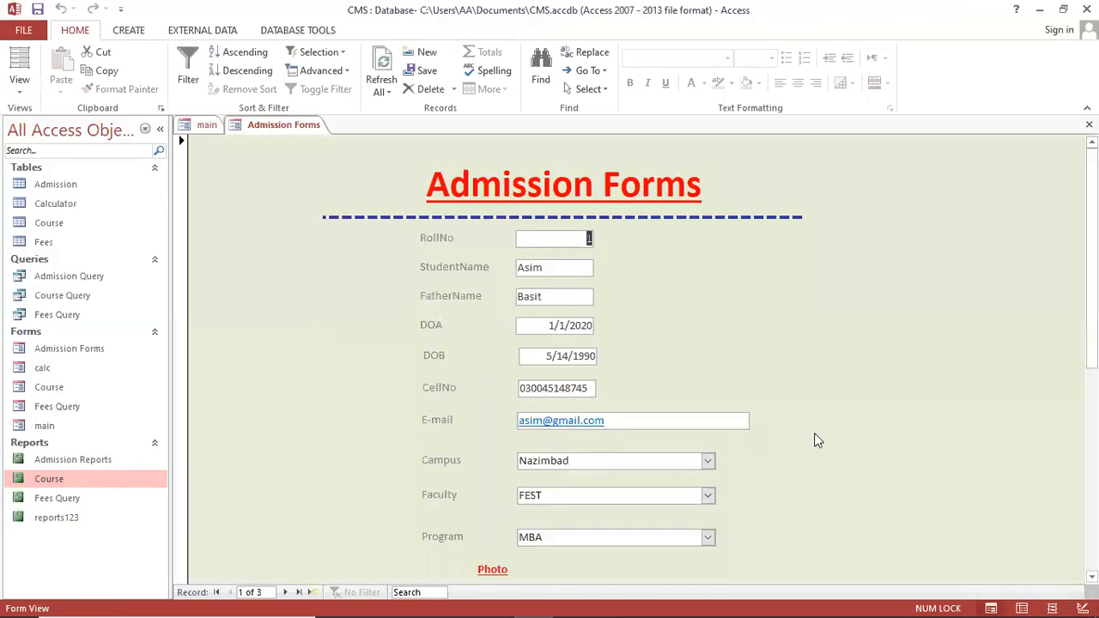
scroll(820, 475, "down", 5)
scroll(819, 475, "up", 5)
scroll(819, 475, "down", 5)
left_click(621, 537)
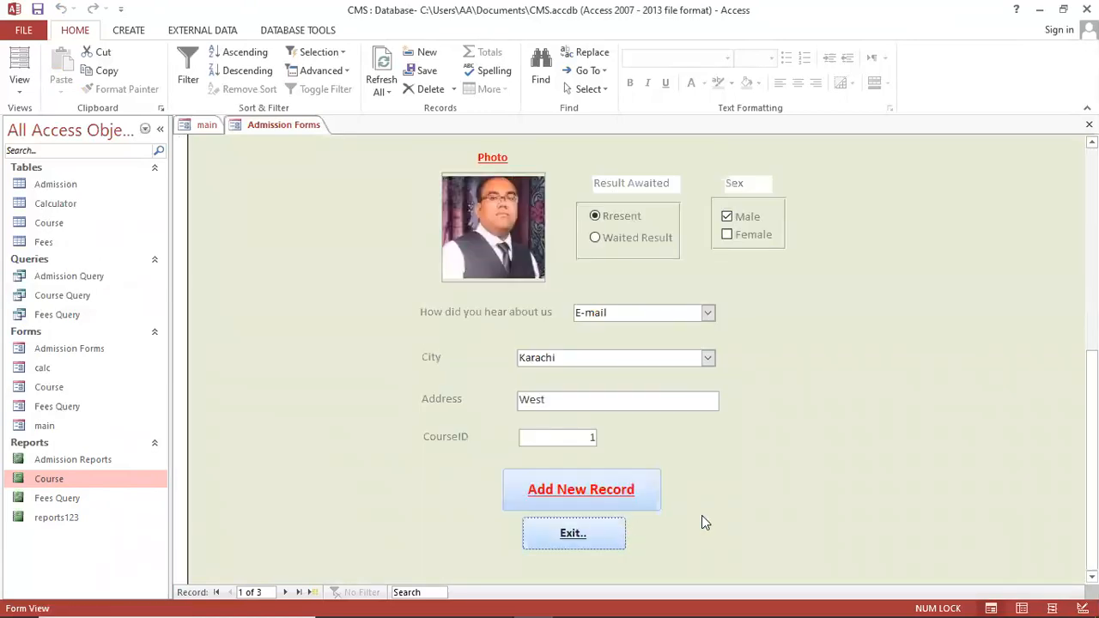
Open and close the Course and Fees Query forms, then launch the Admission Reports preview
left_click(397, 330)
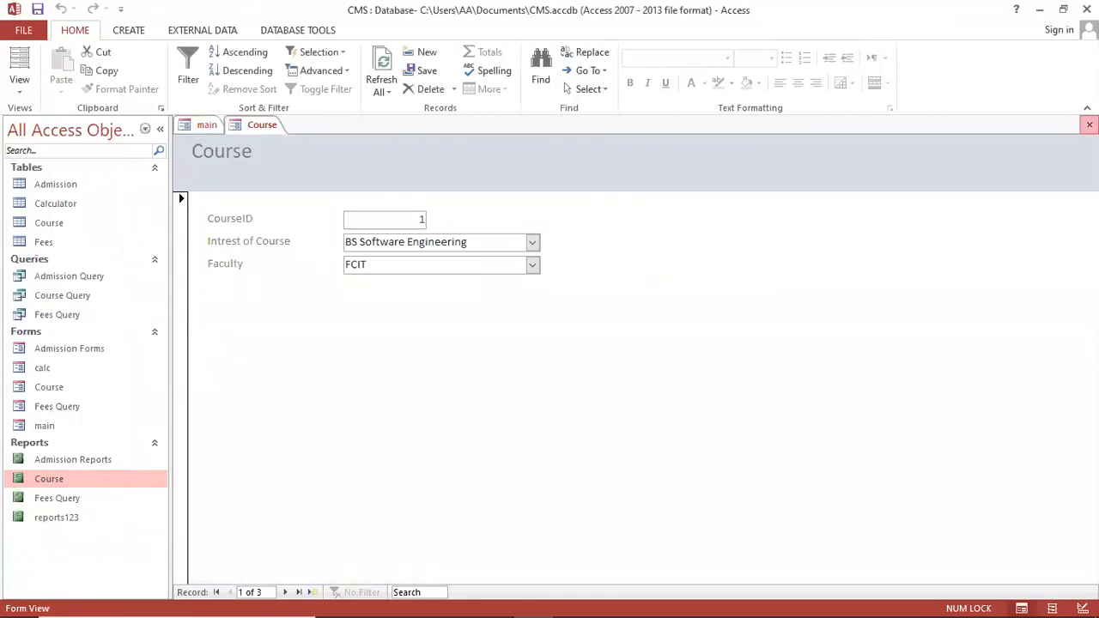
left_click(1089, 124)
left_click(337, 384)
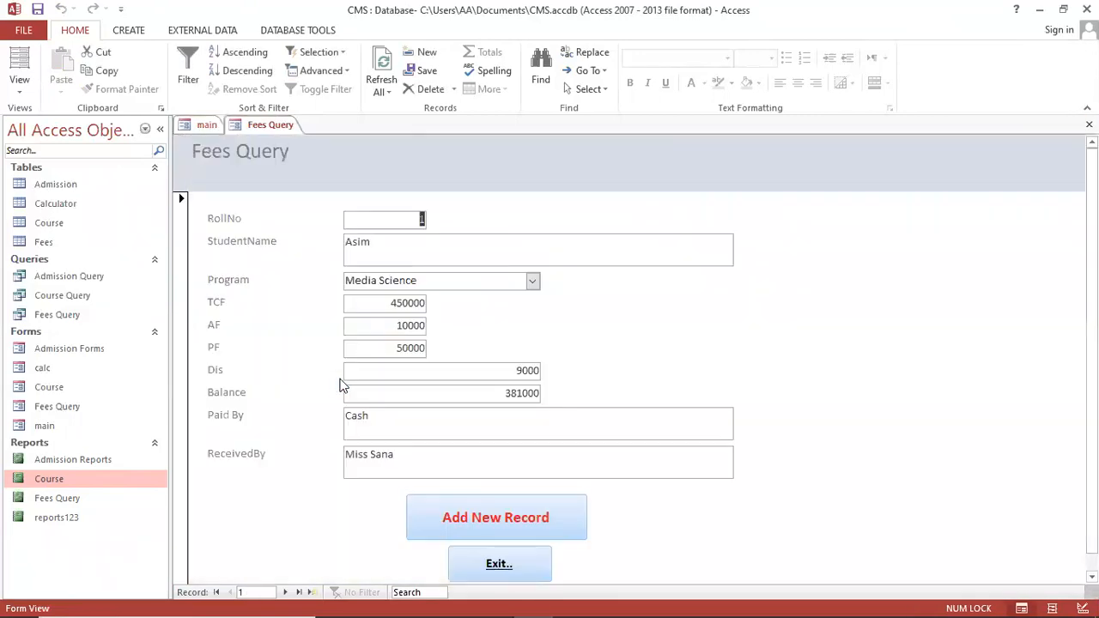
left_click(499, 557)
left_click(653, 290)
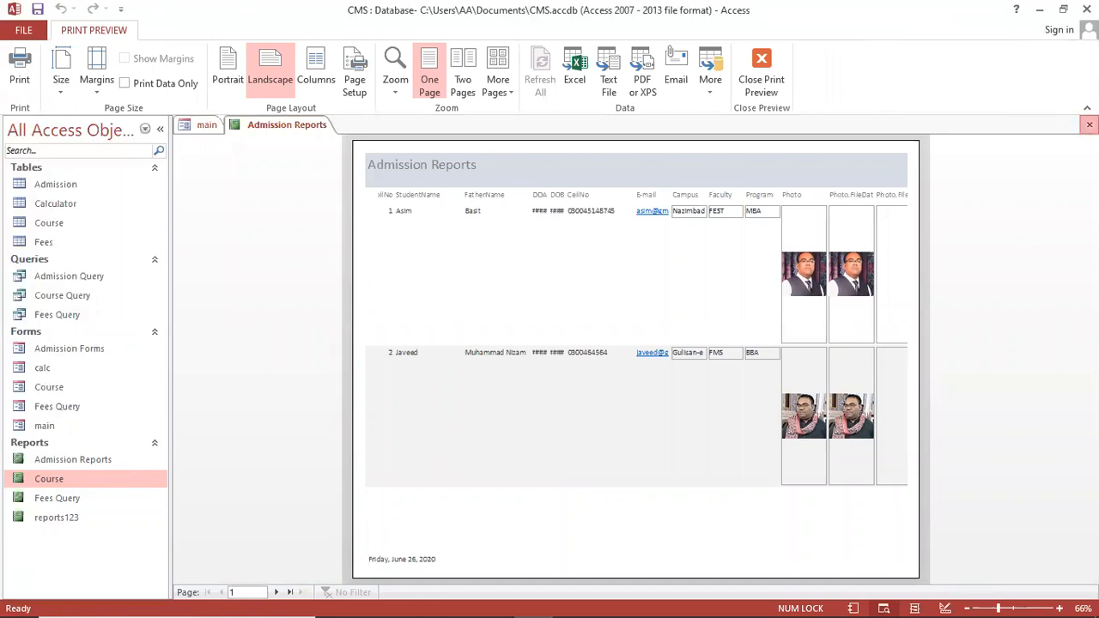
Close the Admission Reports preview, then open and close the Course report preview
left_click(1089, 124)
left_click(633, 329)
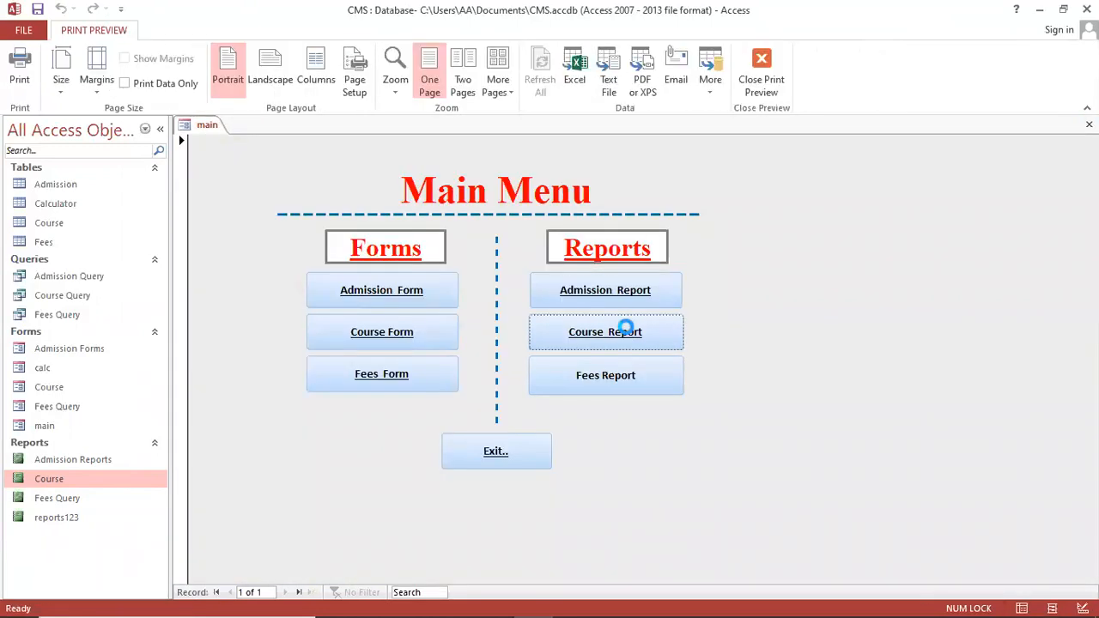
left_click(1088, 125)
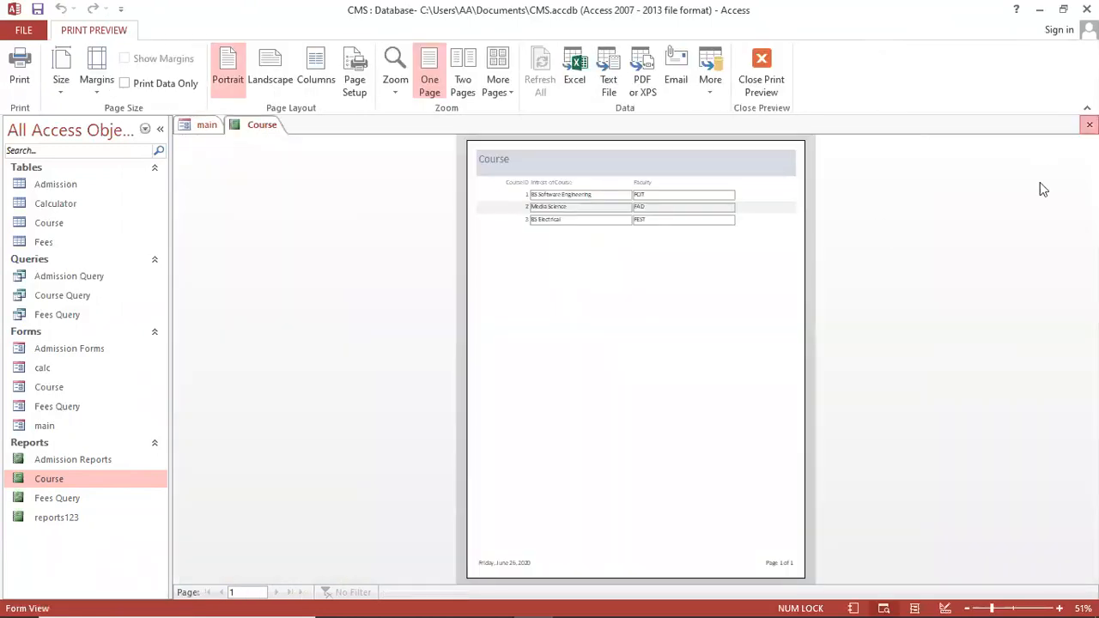
Preview the Fees Query report, zooming in and out on the page, then close it
left_click(666, 371)
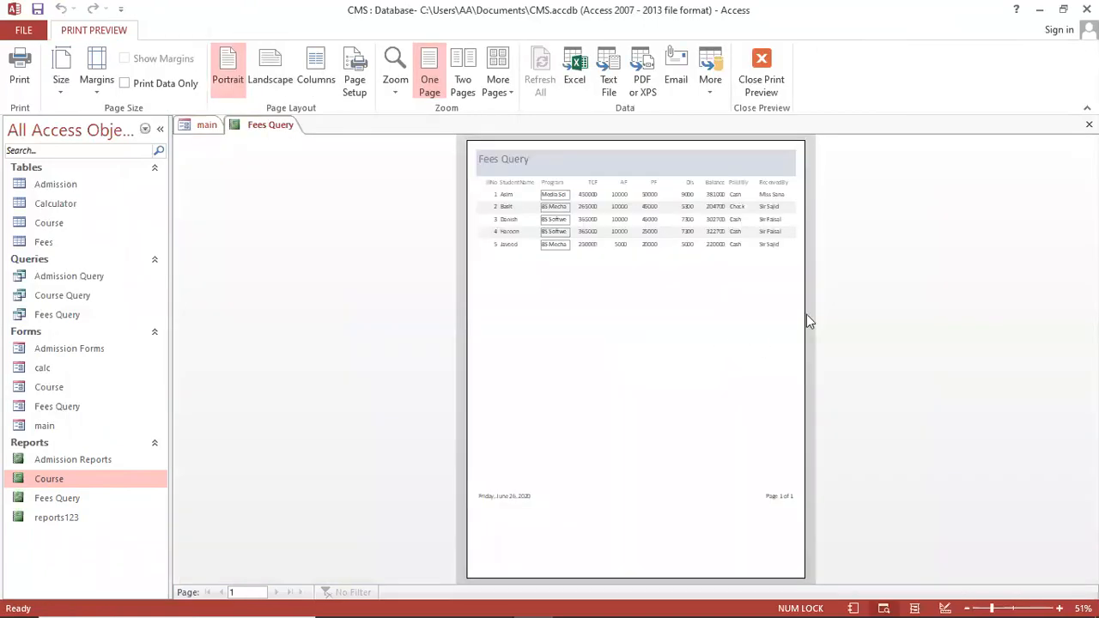
left_click(701, 263)
left_click(703, 225)
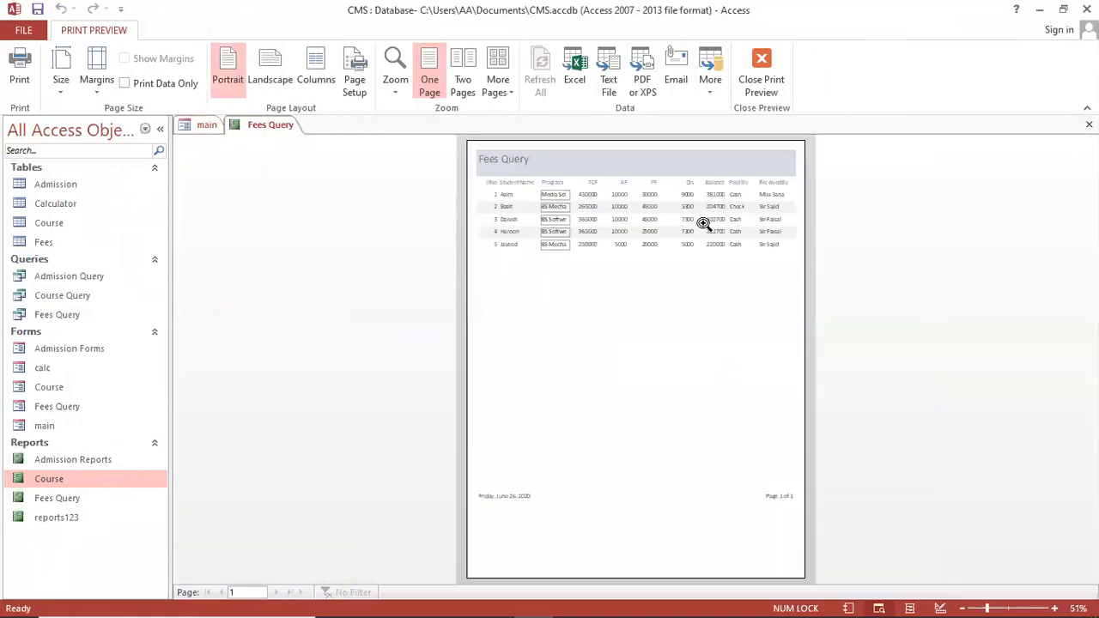
left_click(701, 174)
left_click(701, 175)
left_click(1089, 125)
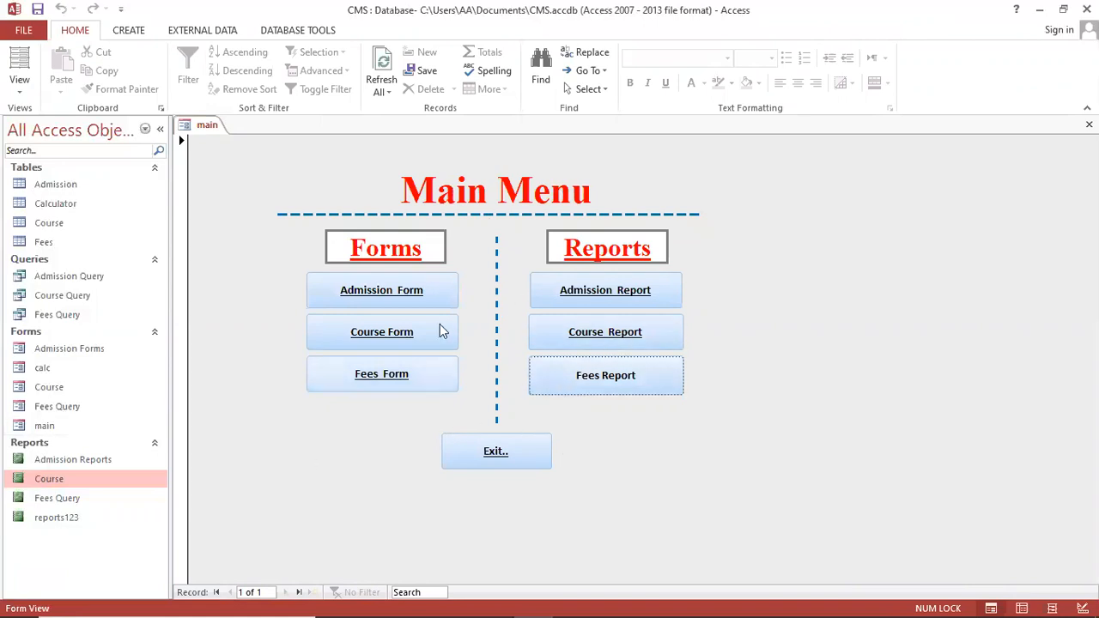
Close the Main Menu and start a new blank form in Design View
left_click(496, 452)
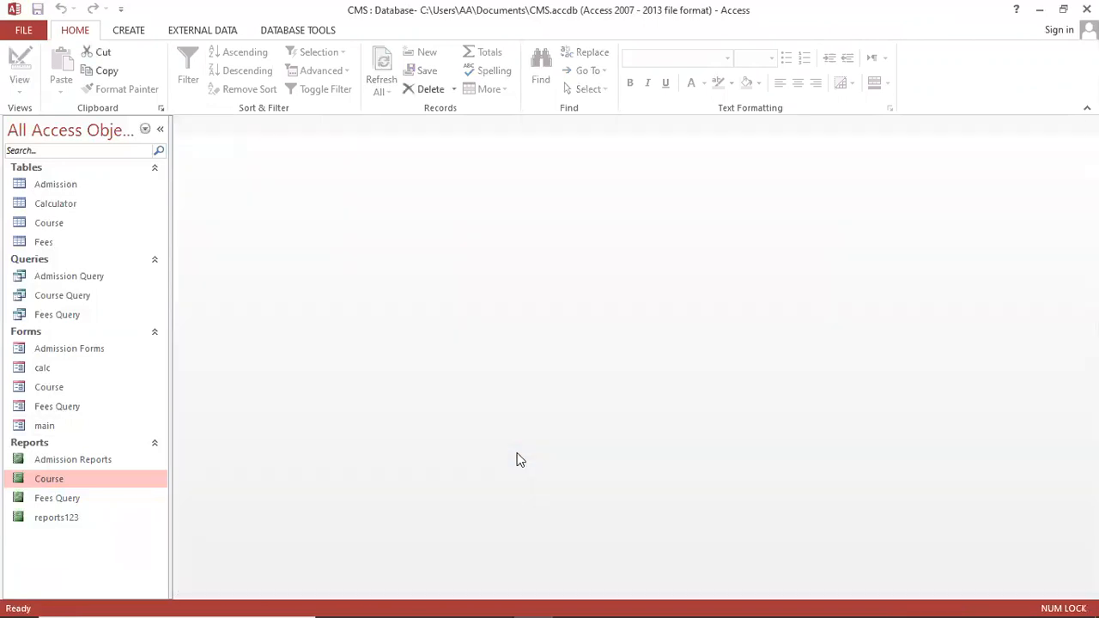
left_click(62, 427)
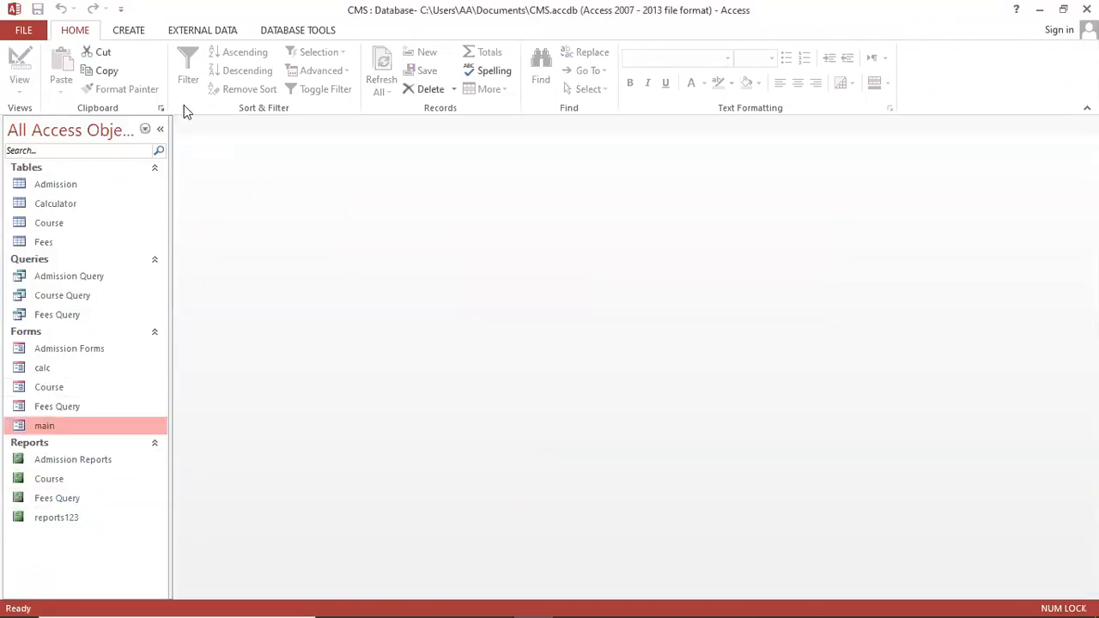
left_click(129, 31)
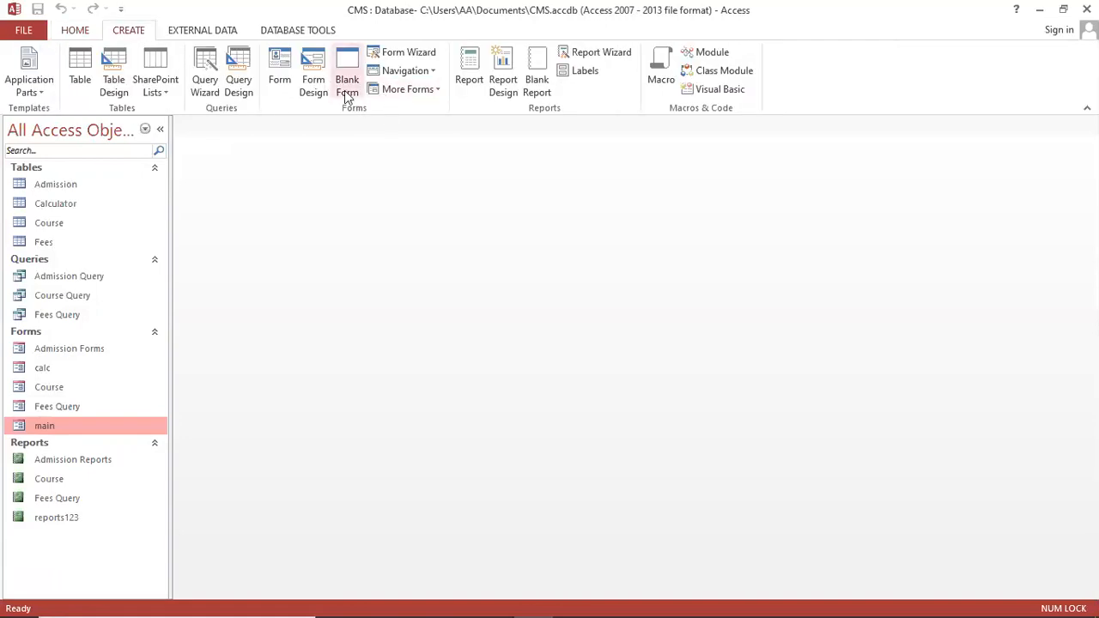
left_click(306, 81)
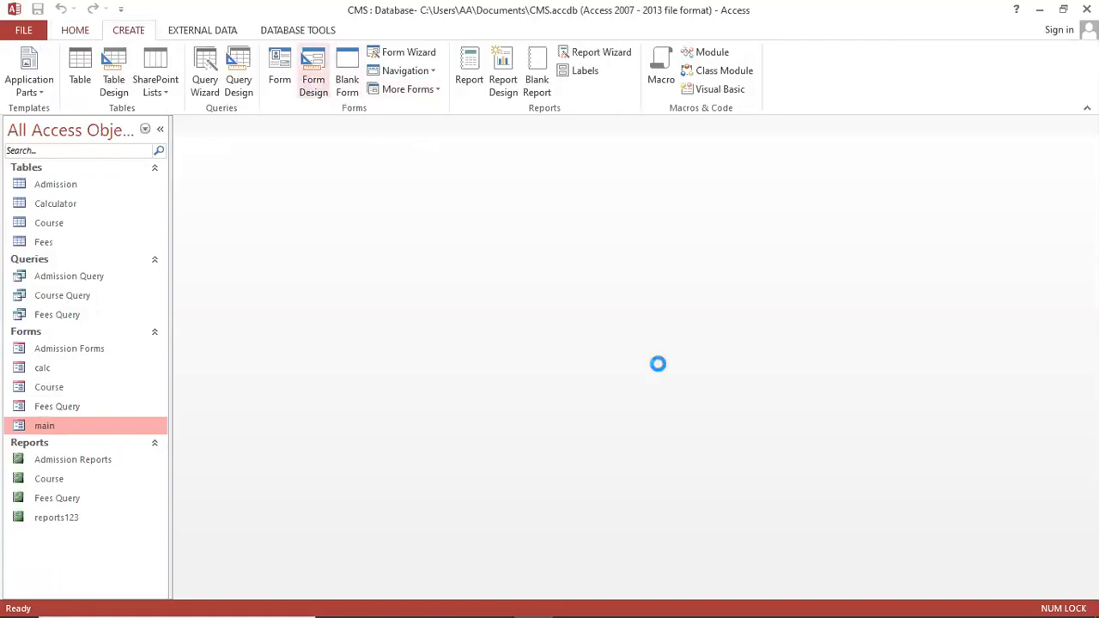
Resize Form1's Detail area to about 8.3 by 4 inches
left_click_drag(666, 569, 791, 467)
left_click_drag(795, 574, 851, 446)
left_click_drag(794, 395, 817, 396)
left_click_drag(819, 440, 831, 478)
Set the Detail area's background colour to white
right_click(606, 300)
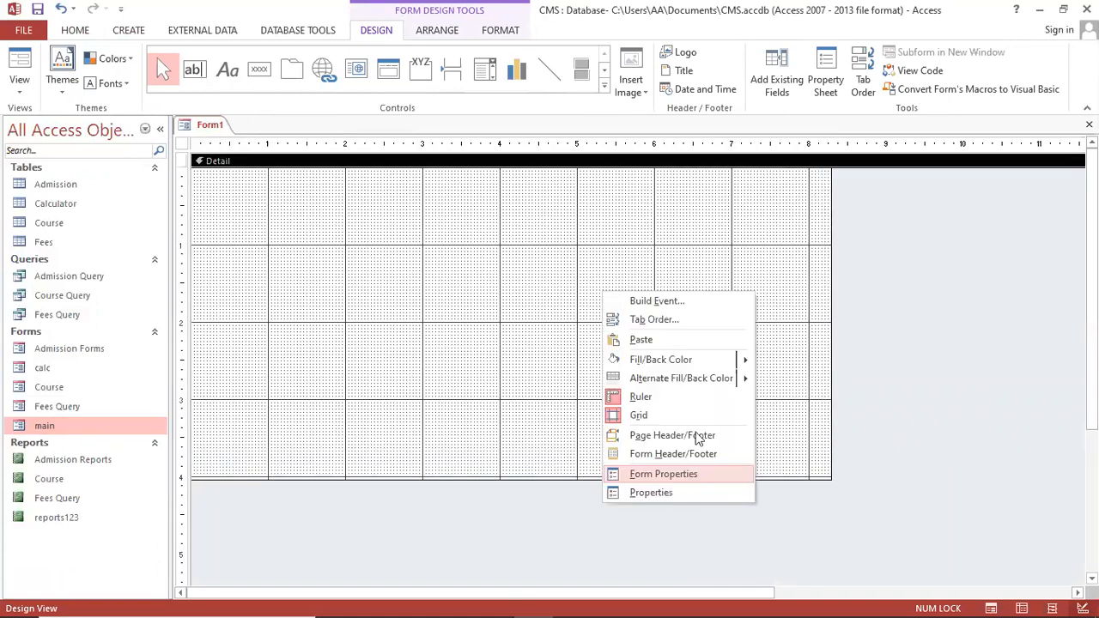
left_click(822, 376)
right_click(756, 384)
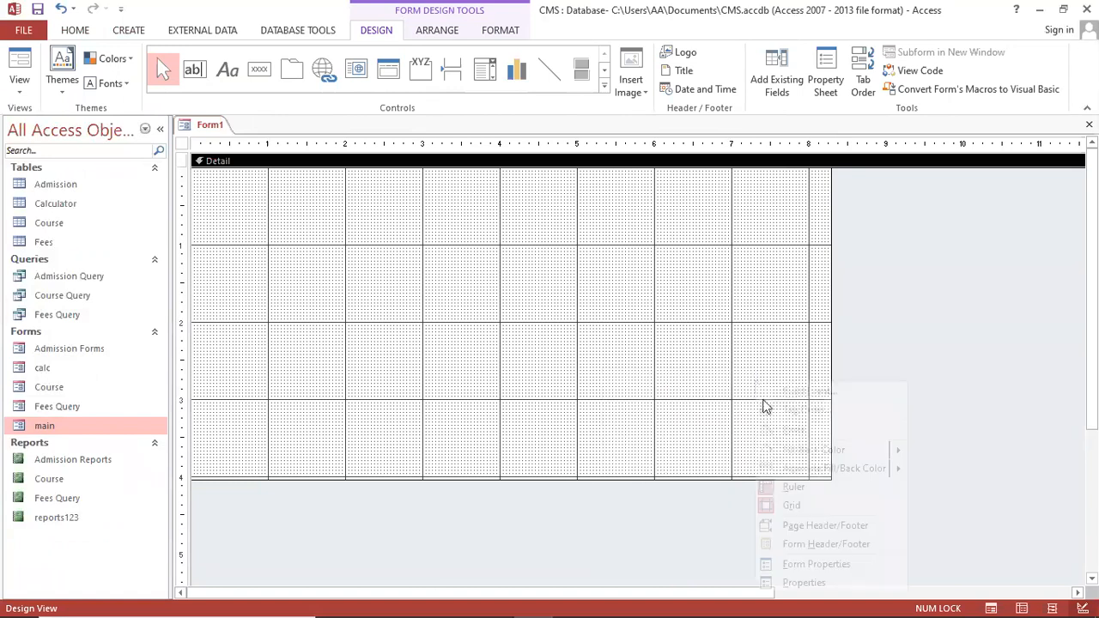
mouse_move(884, 450)
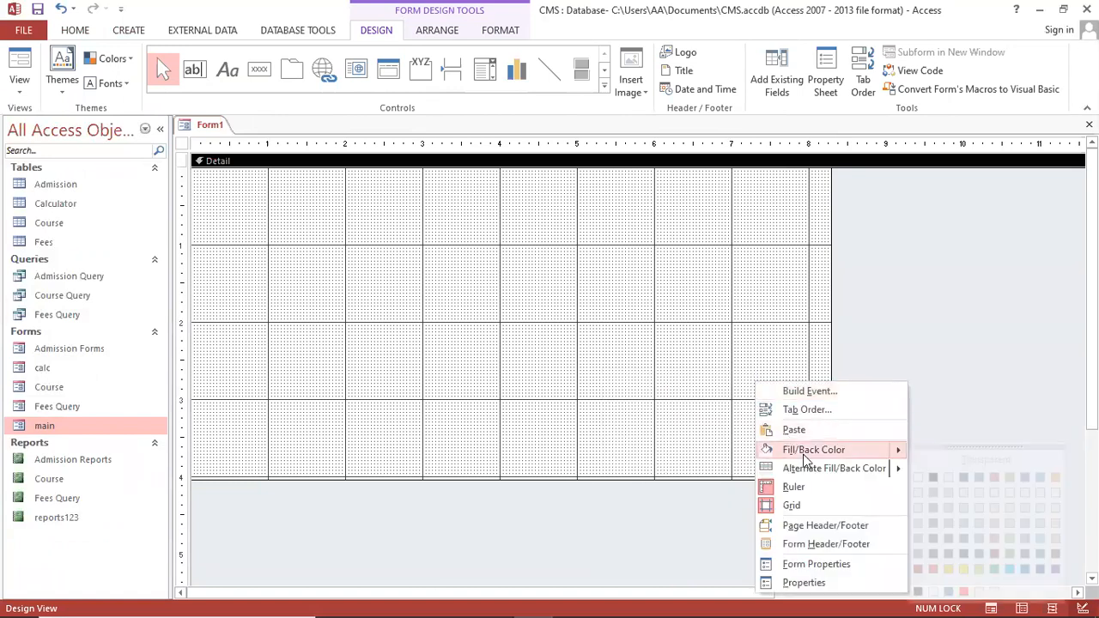
left_click(919, 477)
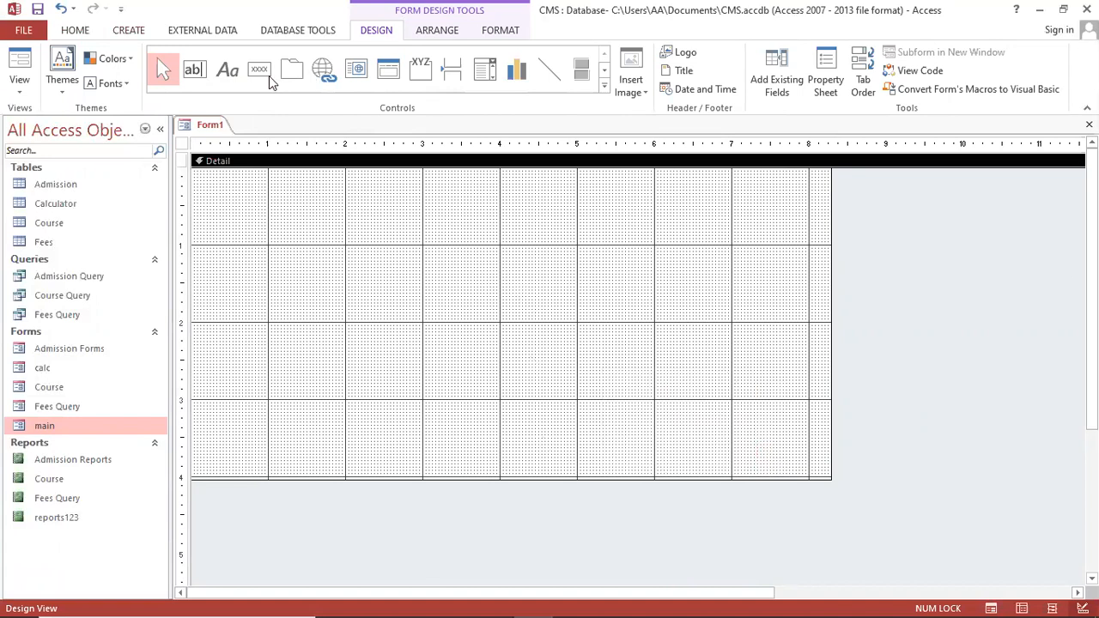
Add a Login Form title label near the top of Form1
left_click(228, 70)
left_click_drag(367, 198, 661, 251)
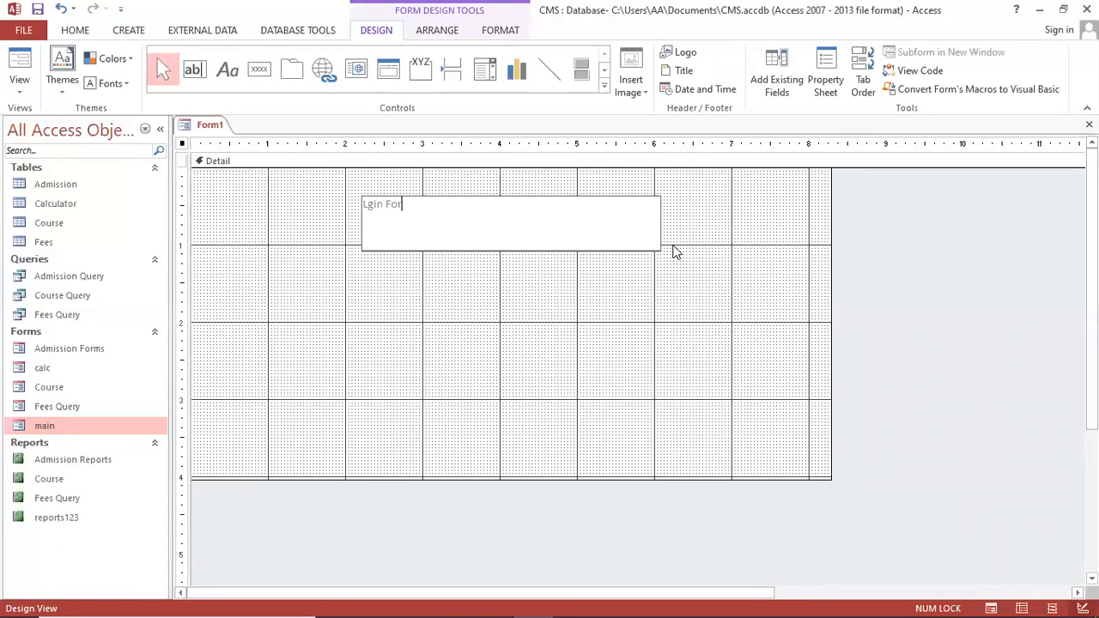
left_click(543, 288)
left_click(554, 243)
Centre the title and set it to 36 pt Times New Roman
left_click(86, 34)
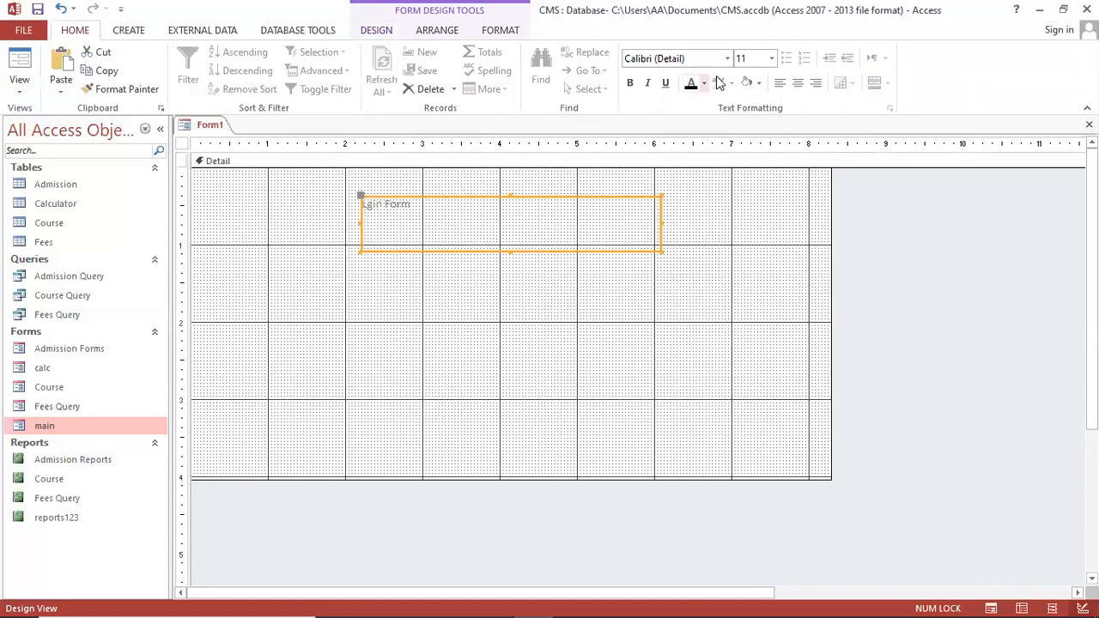
left_click(798, 83)
left_click(757, 60)
type("36")
key("Return")
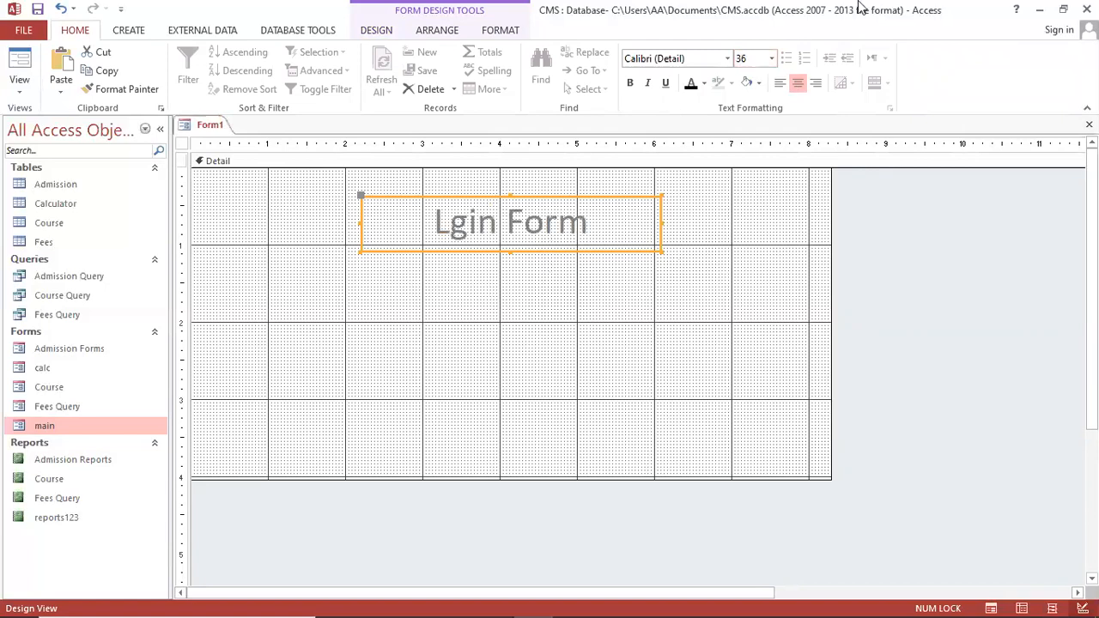
left_click(669, 60)
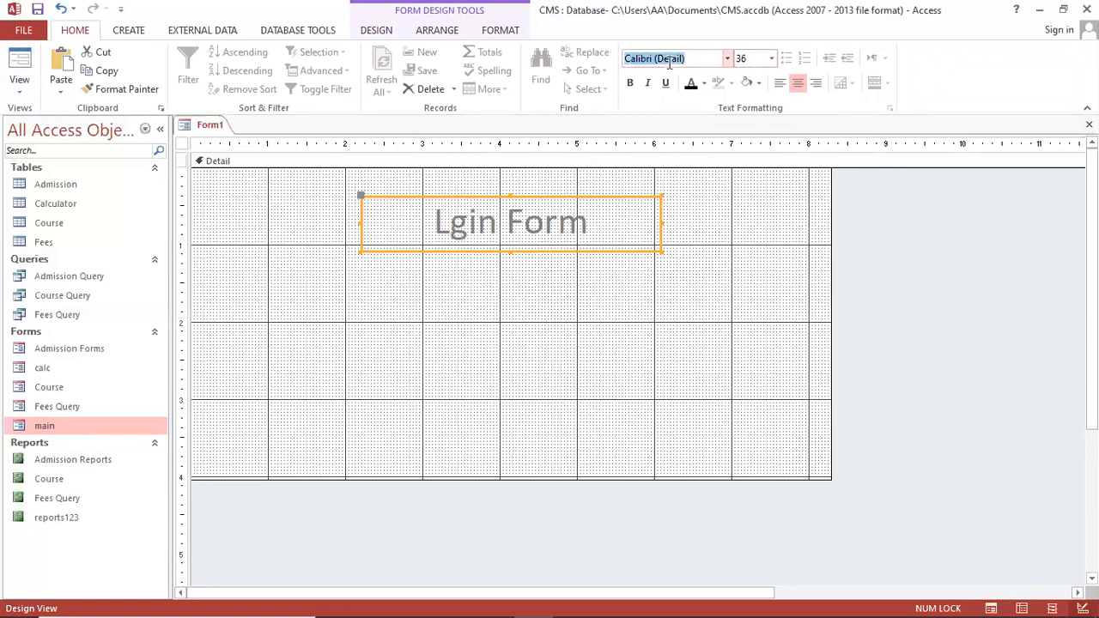
type("Times New Roman")
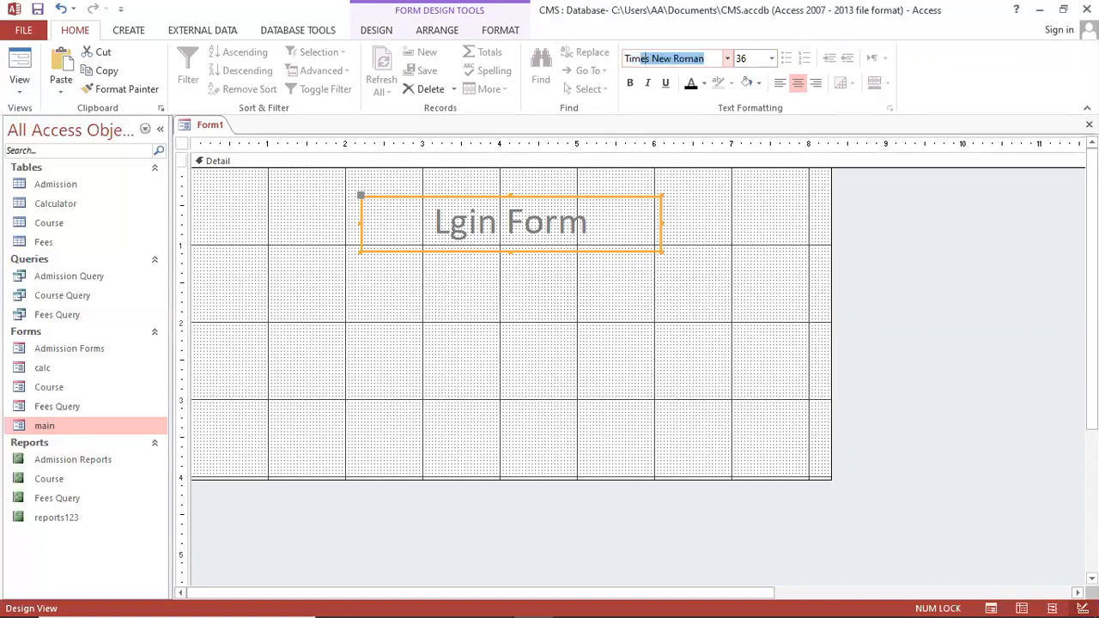
key("Return")
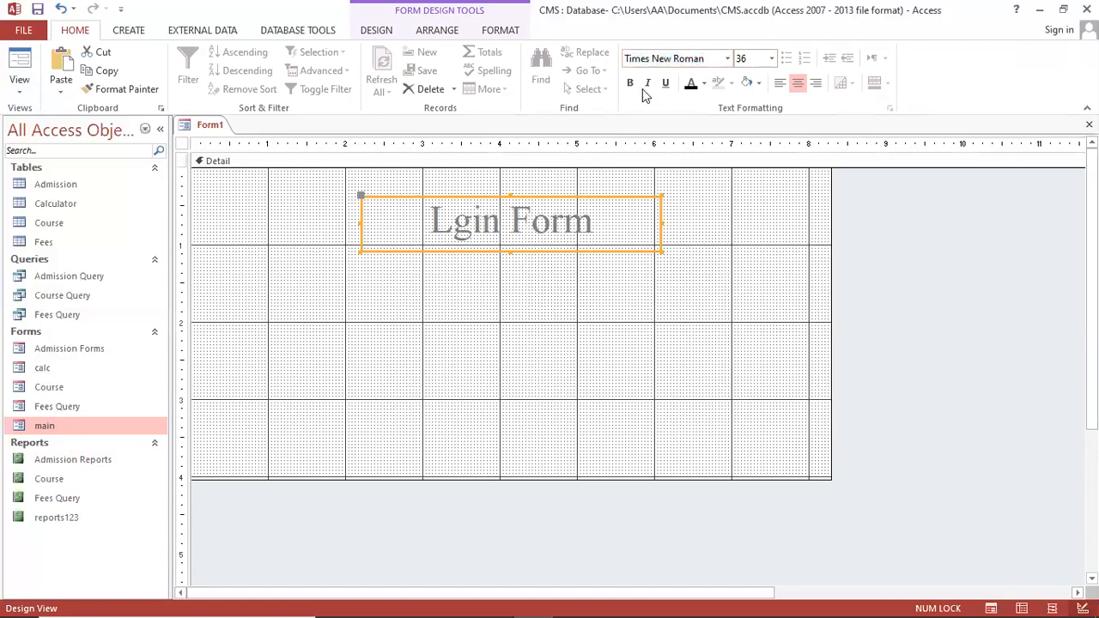
Make the title bold, underlined and red, and correct its spelling to Login Form
left_click(630, 82)
left_click(666, 83)
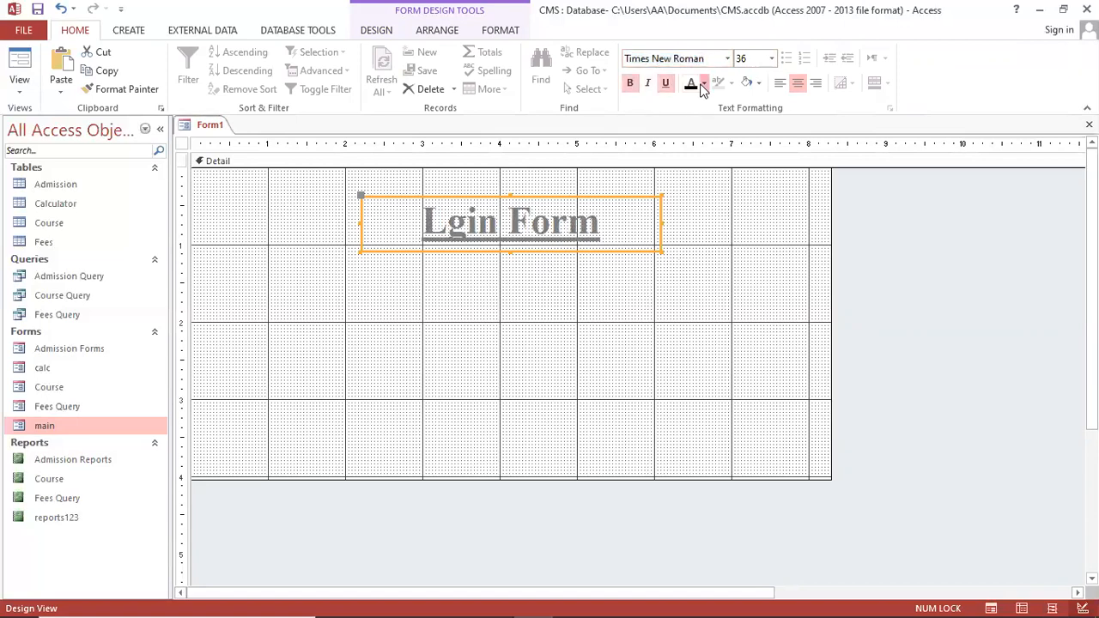
left_click(703, 85)
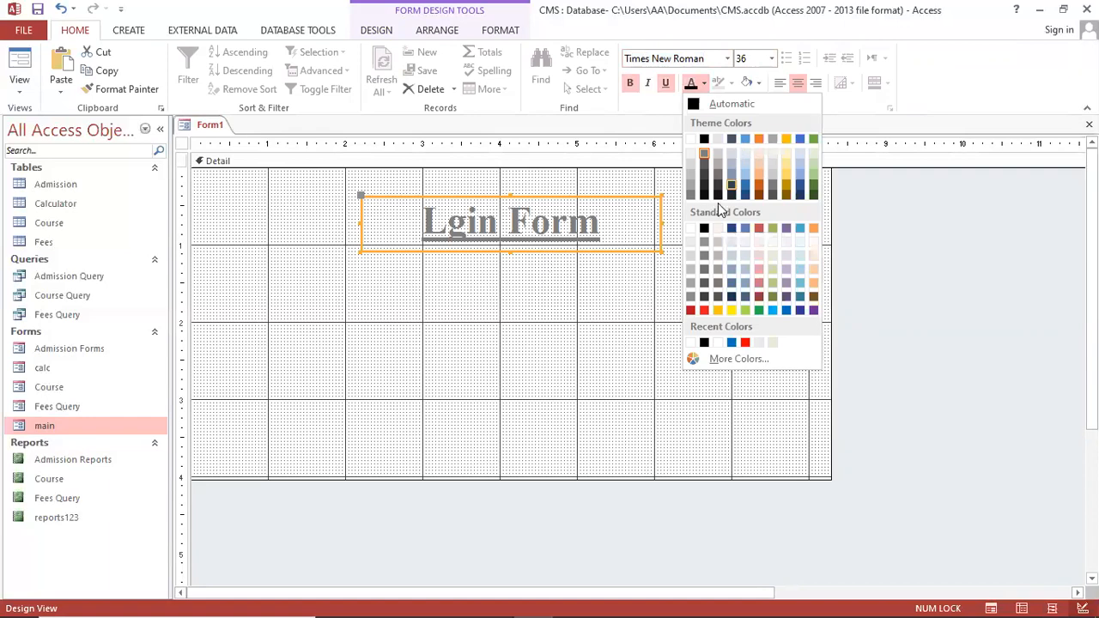
left_click(747, 343)
left_click(557, 295)
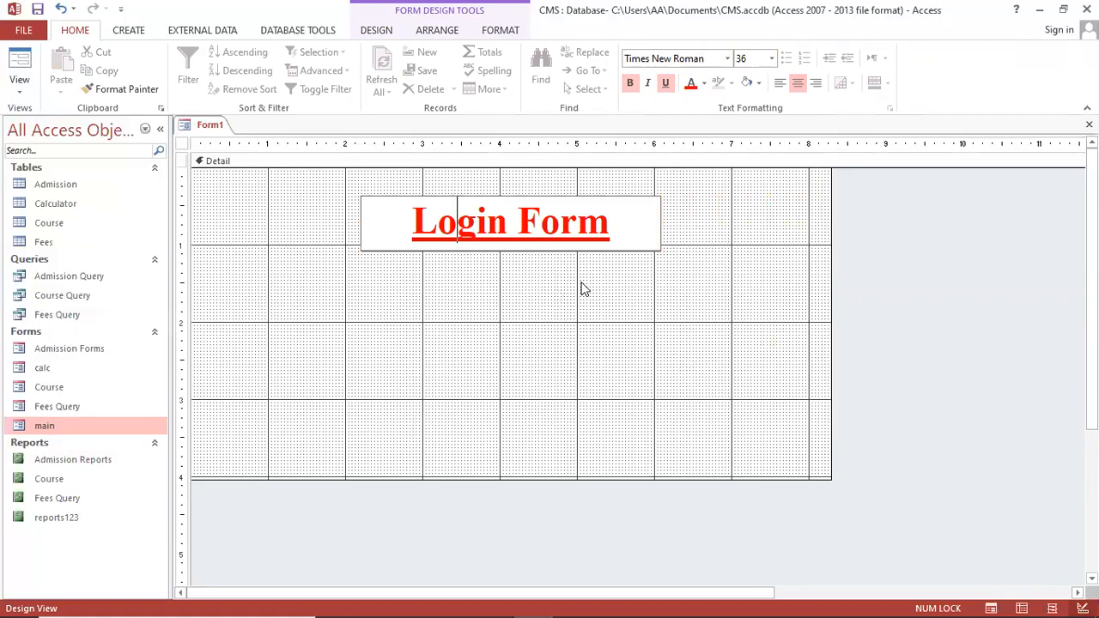
left_click(582, 289)
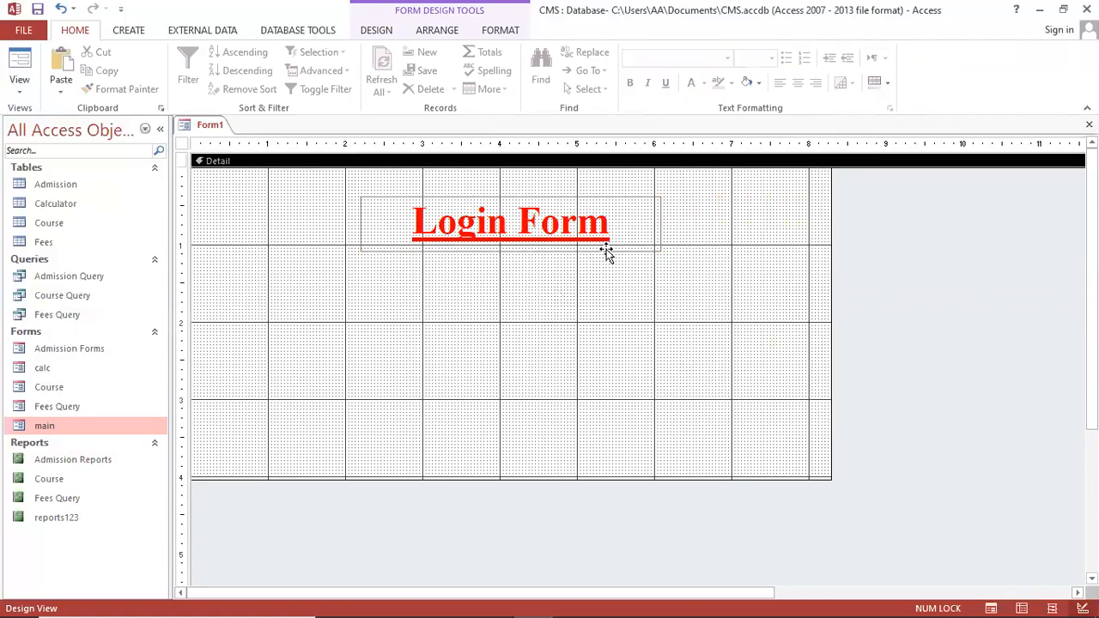
left_click(608, 251)
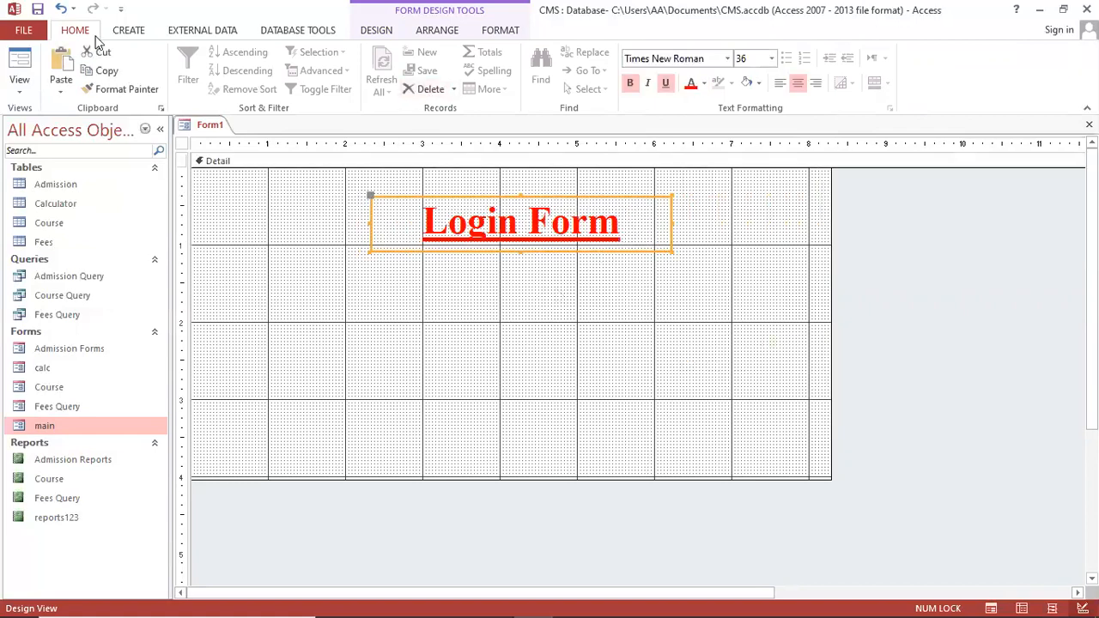
Draw a horizontal blue line beneath the Login Form title
left_click(362, 32)
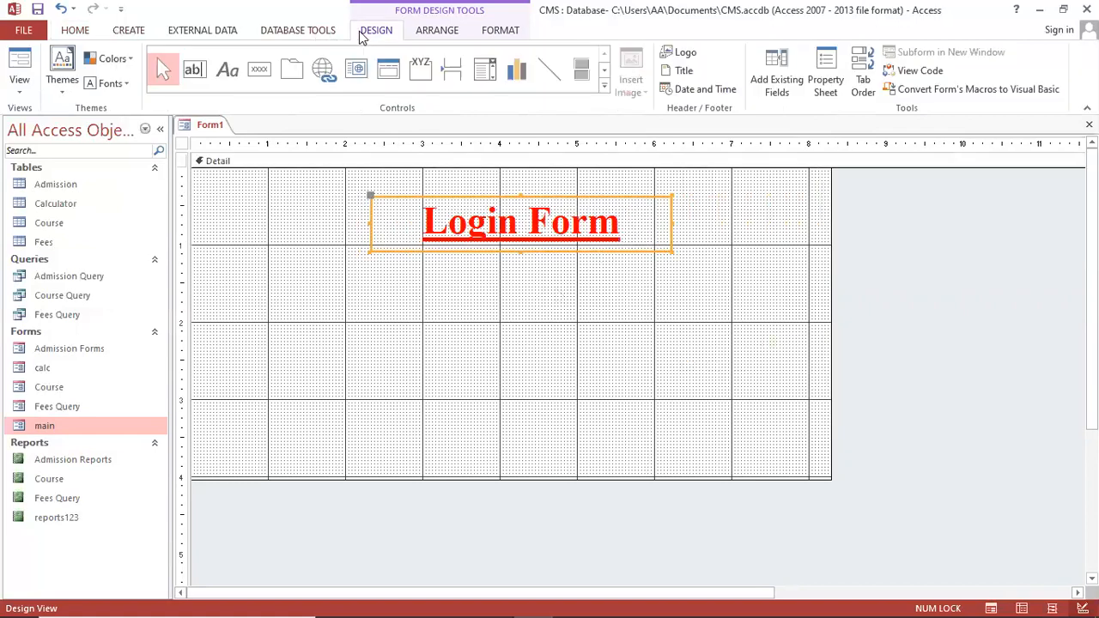
left_click(551, 69)
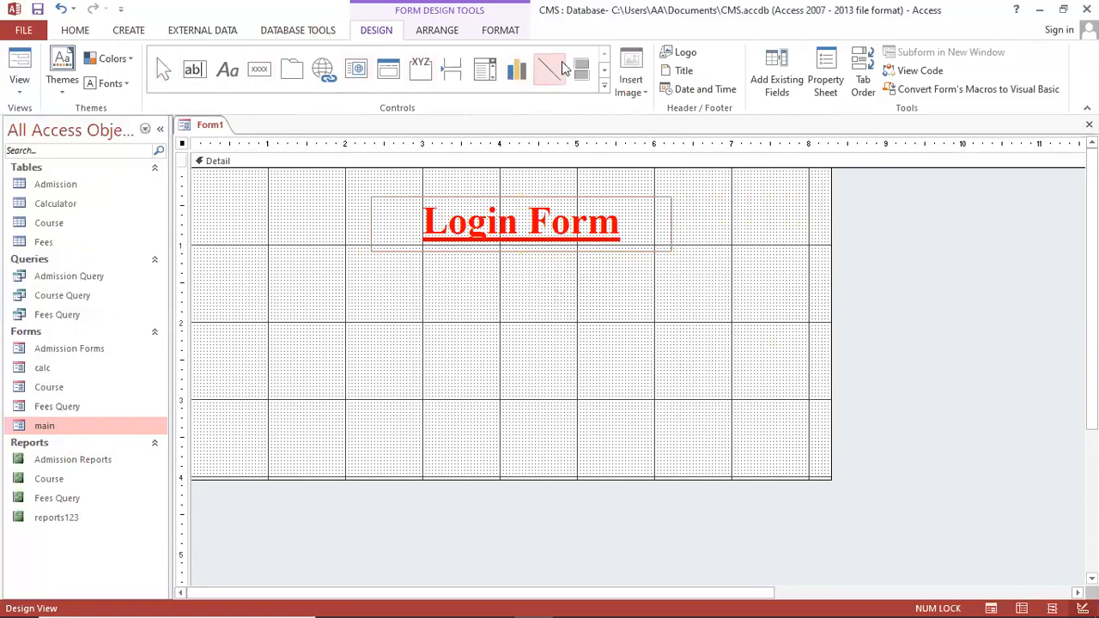
left_click_drag(339, 251, 704, 251)
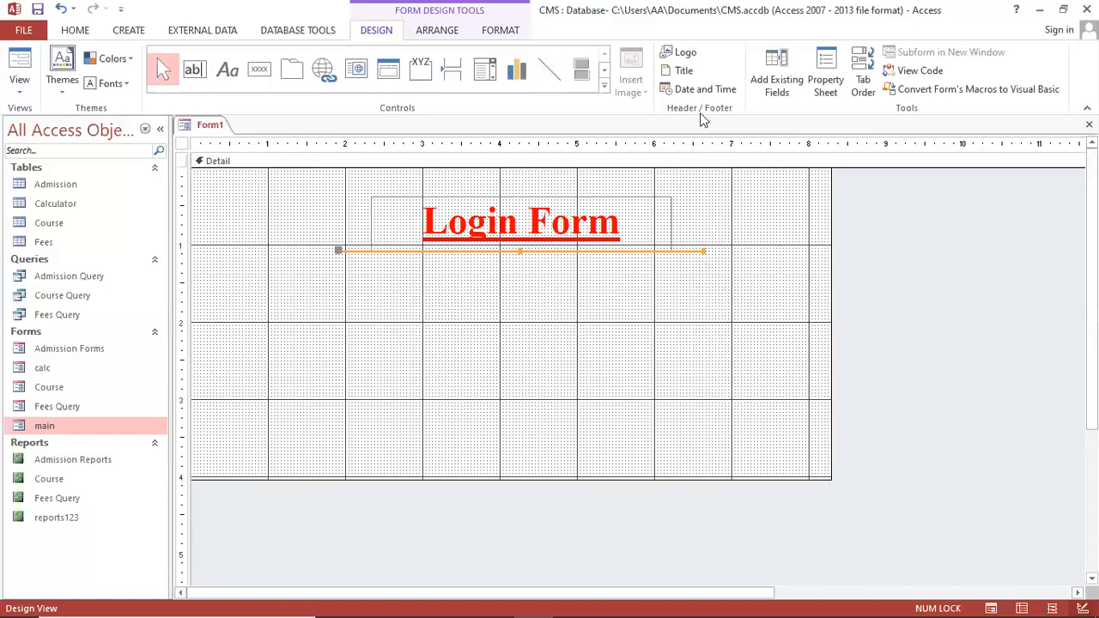
left_click(502, 31)
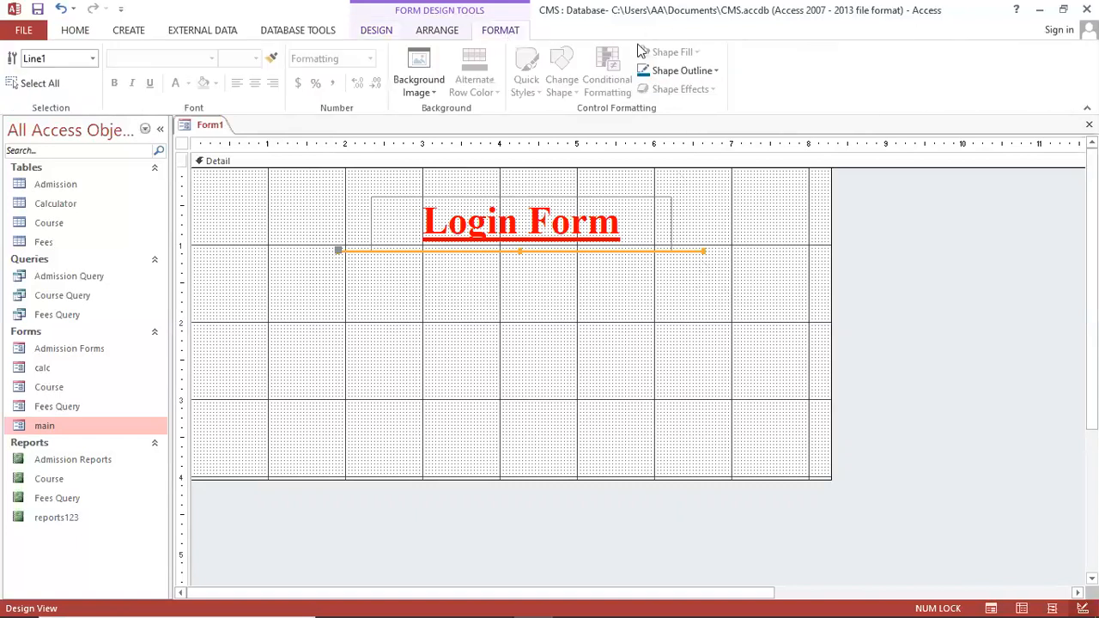
left_click(674, 74)
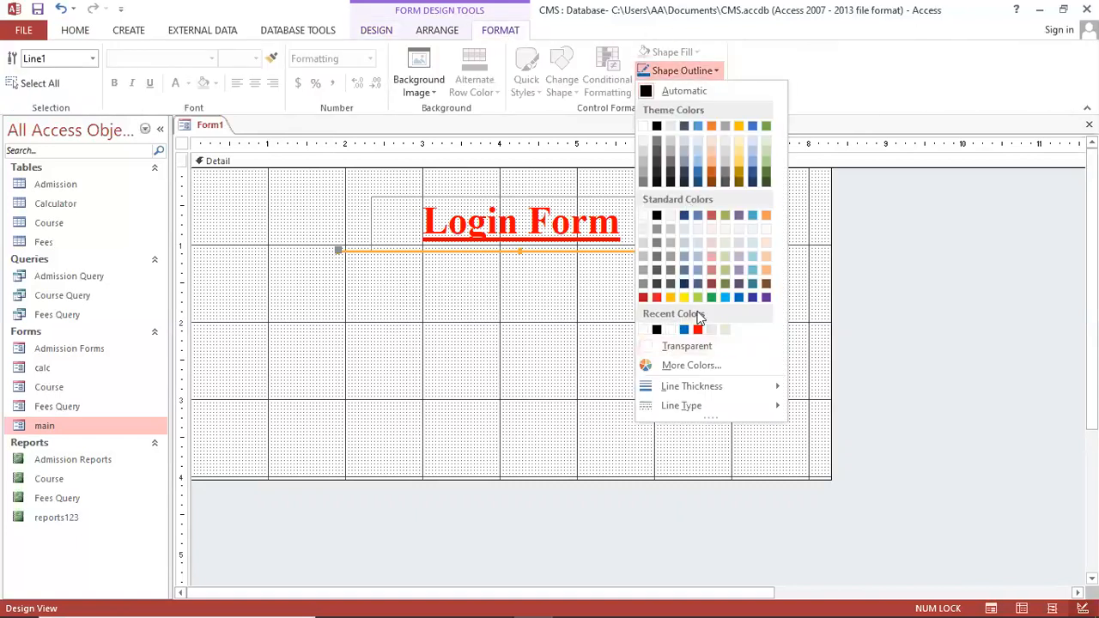
left_click(741, 296)
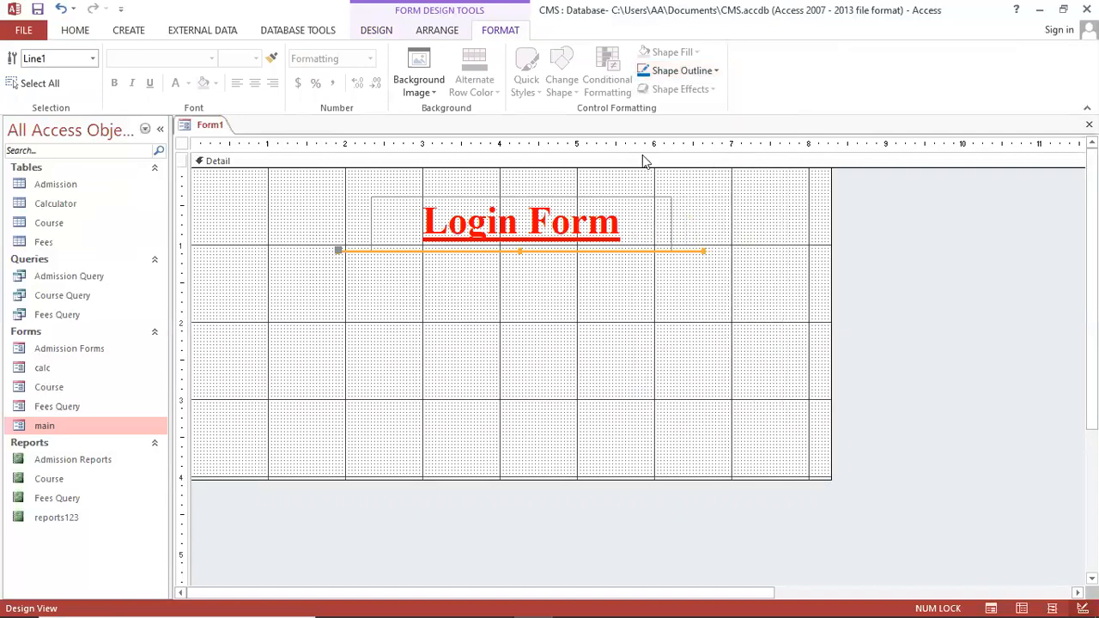
Set the line's thickness and make it dashed
left_click(676, 74)
mouse_move(756, 388)
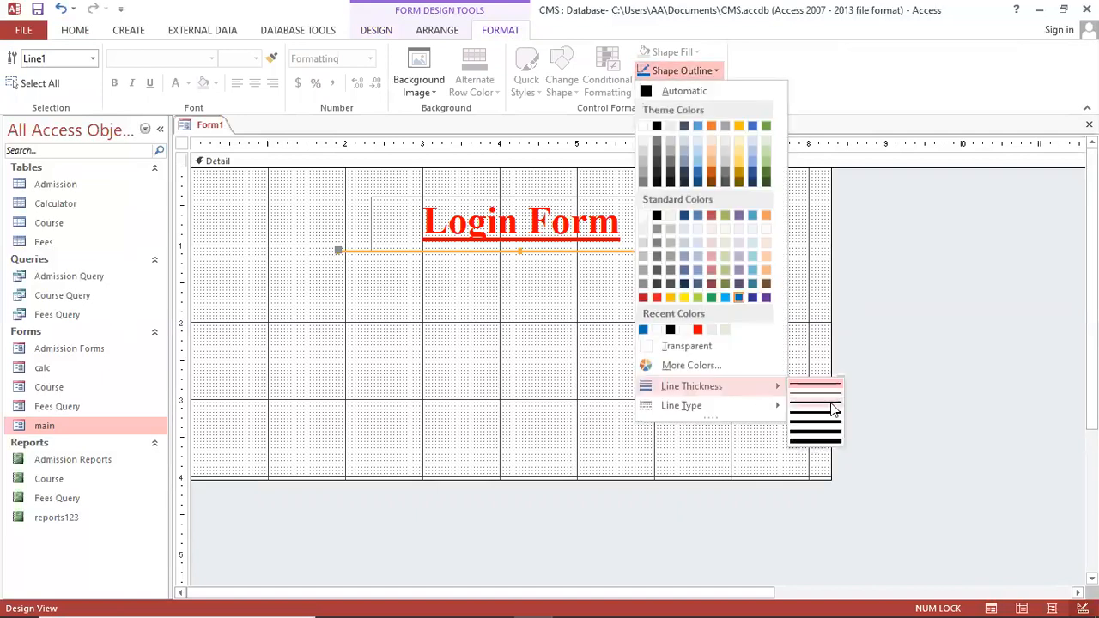
left_click(824, 407)
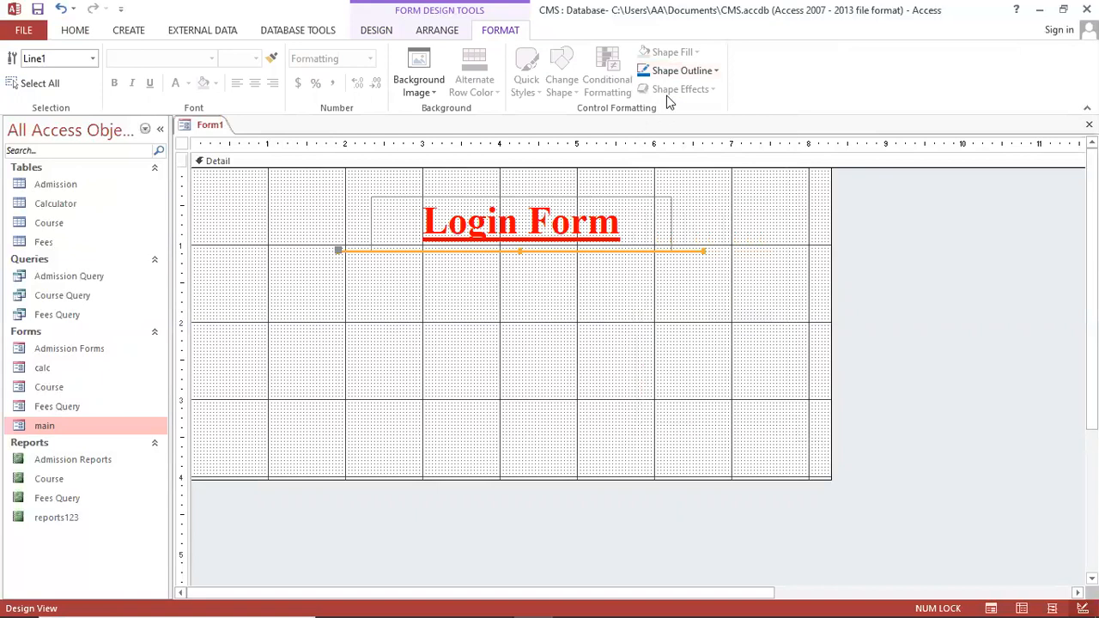
left_click(676, 74)
mouse_move(741, 405)
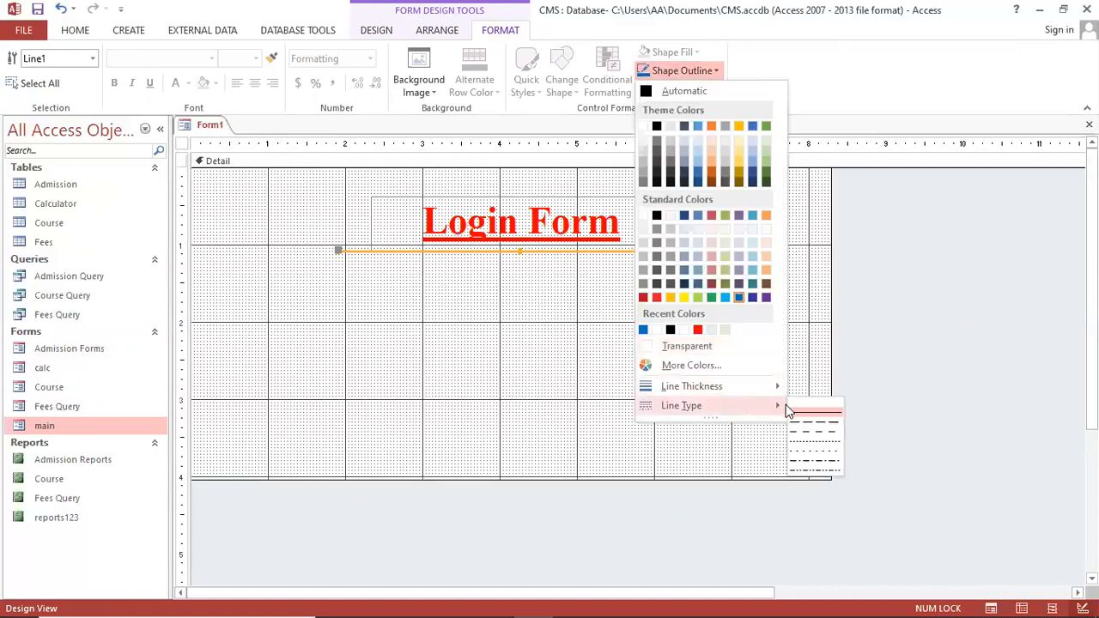
left_click(808, 432)
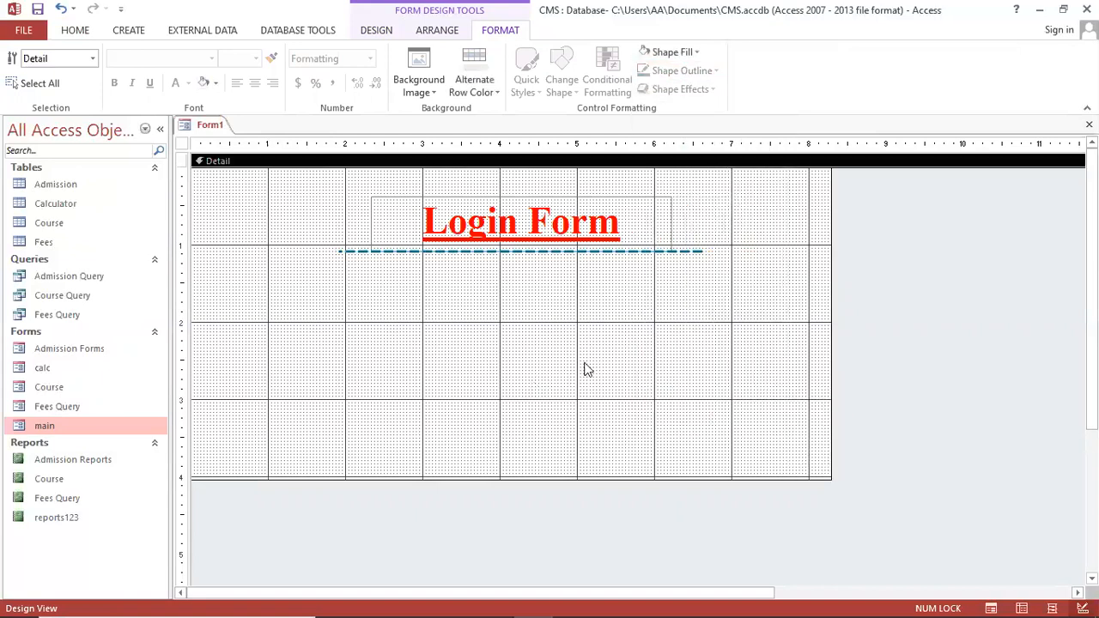
Remove the underline from the Login Form title
left_click(554, 210)
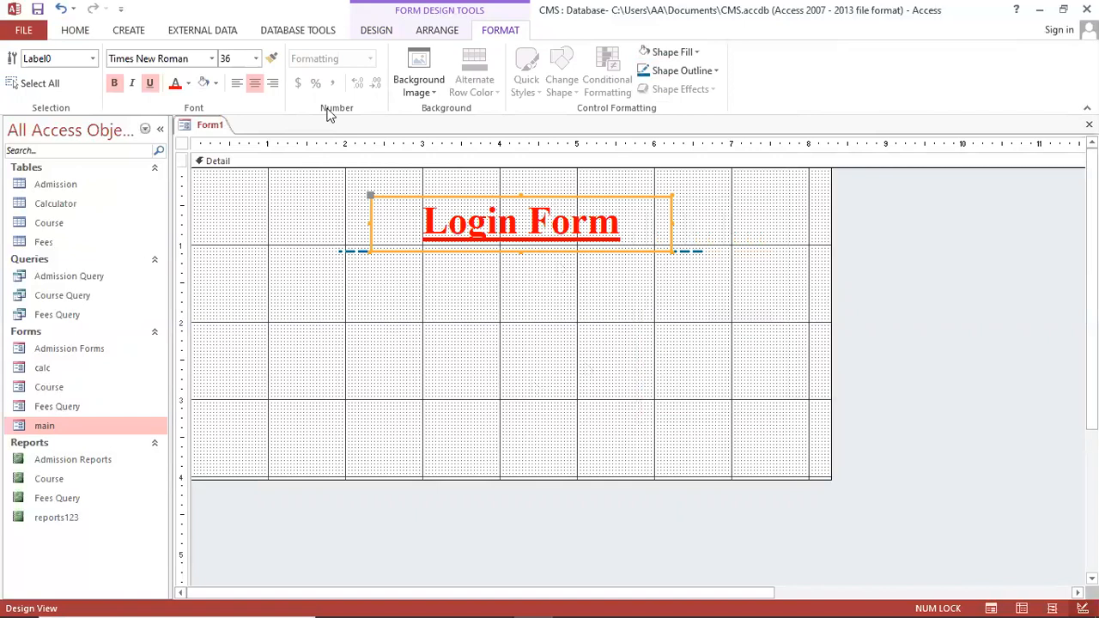
left_click(68, 31)
left_click(665, 82)
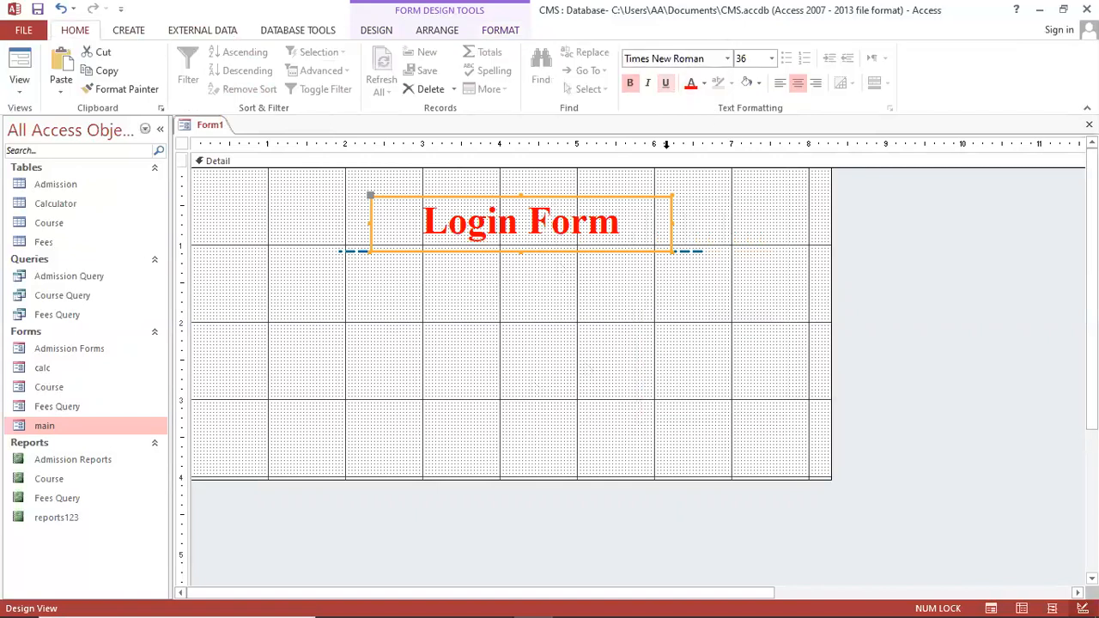
left_click(664, 357)
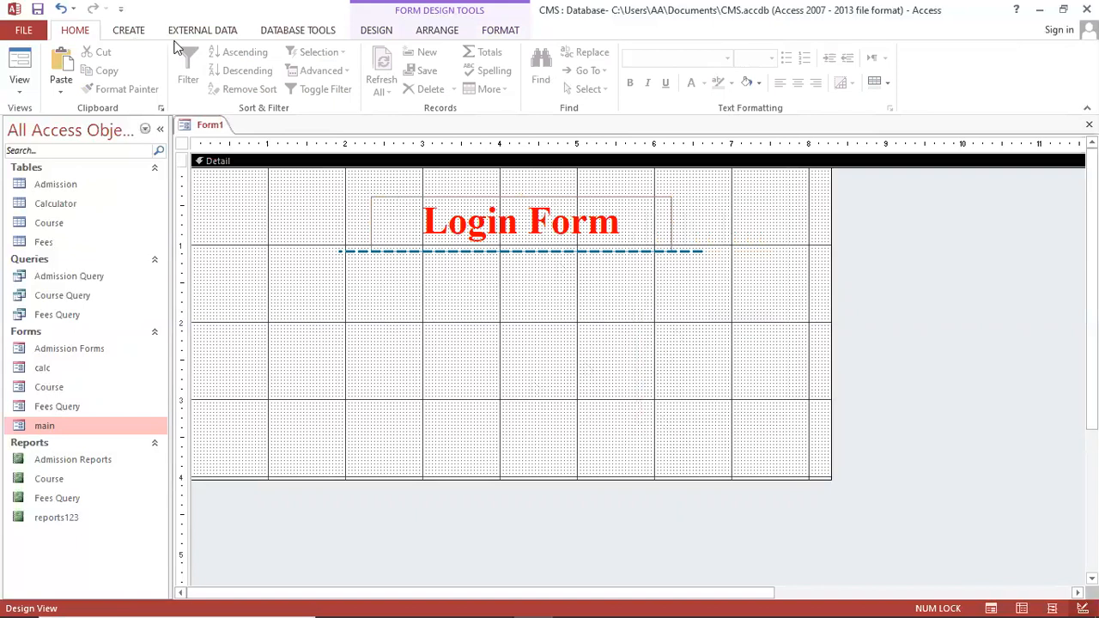
left_click(378, 30)
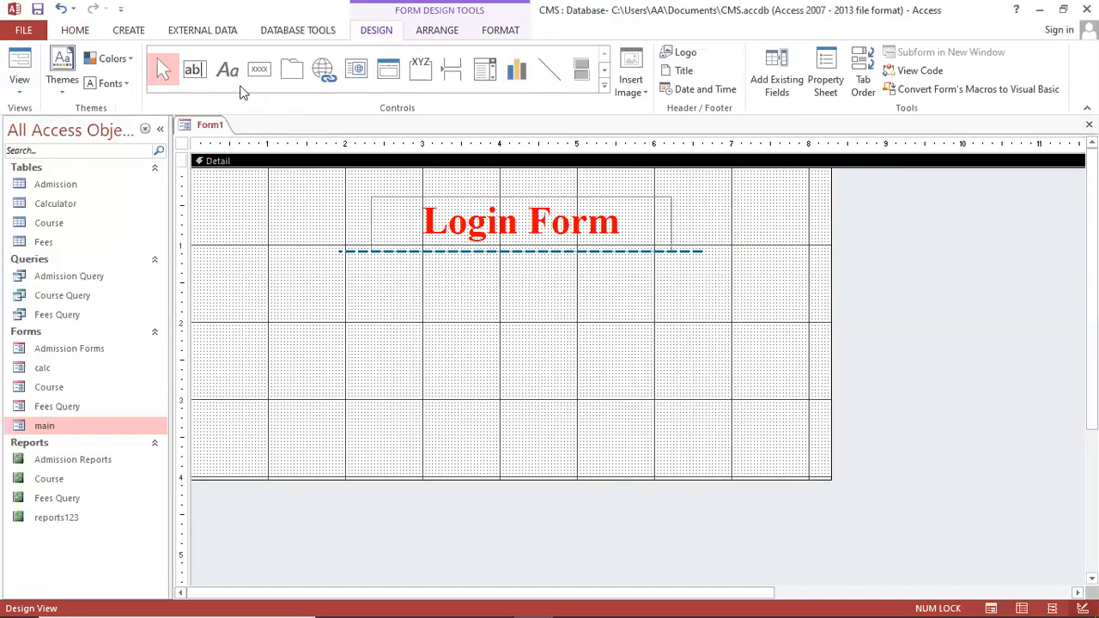
Add a text box under the dashed line and change its Text2 label to Password
left_click(194, 72)
left_click_drag(477, 275, 624, 306)
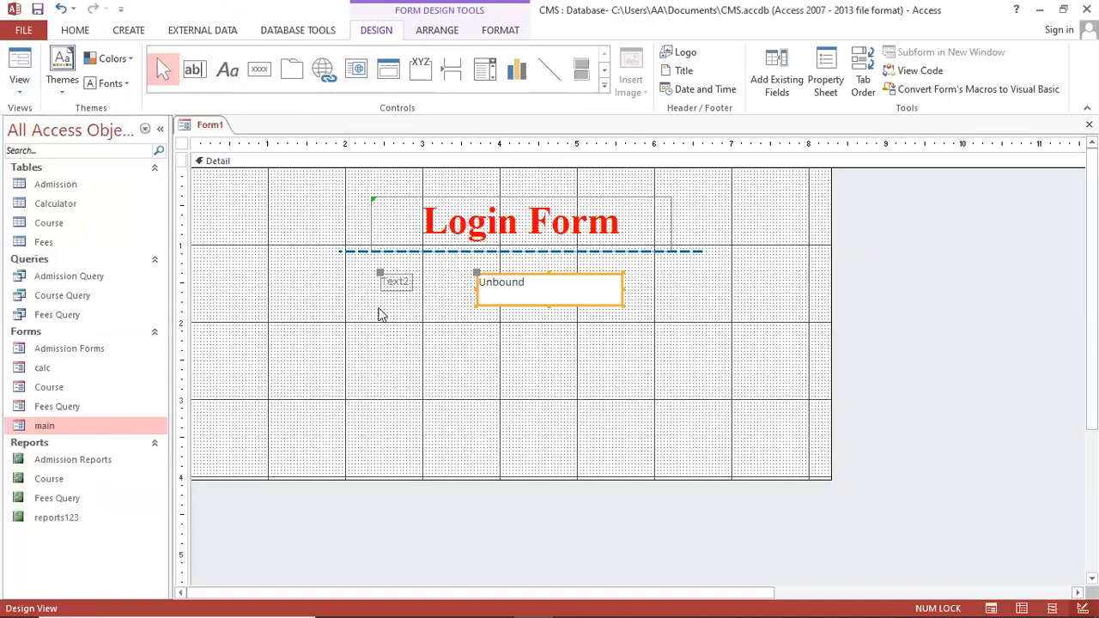
left_click(396, 282)
double_click(395, 282)
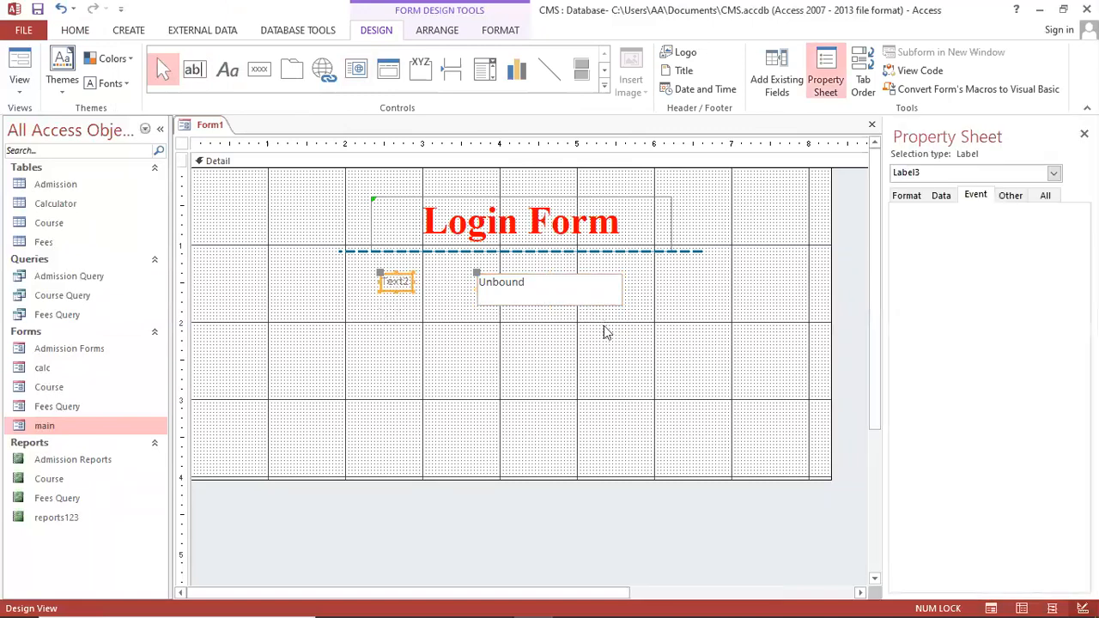
left_click(395, 284)
key("ctrl+a")
key("BackSpace")
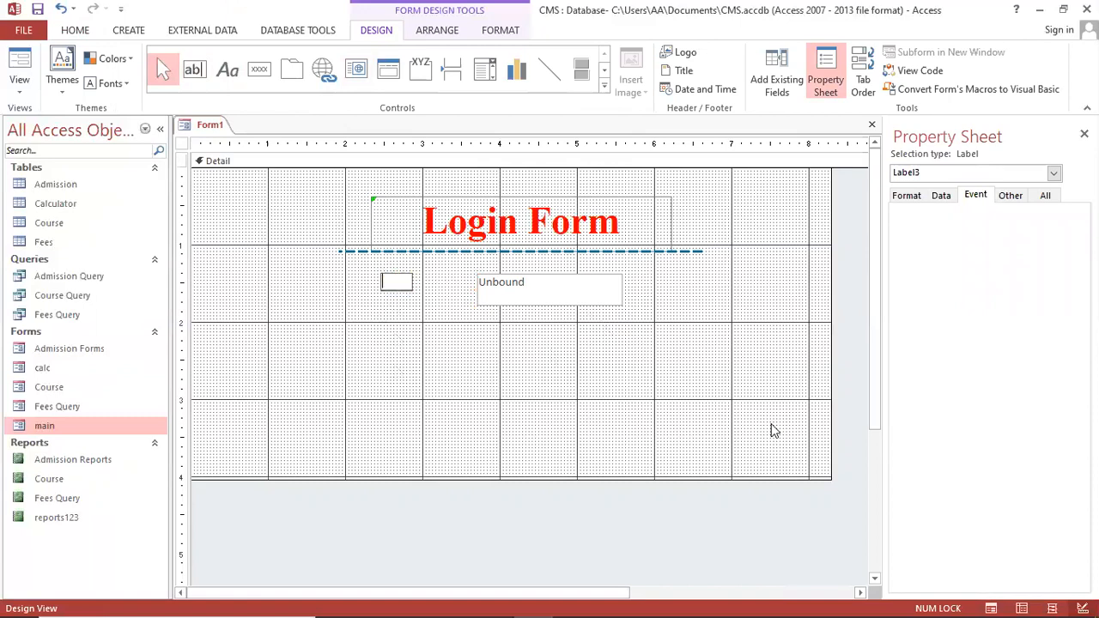
type("Password")
left_click(559, 311)
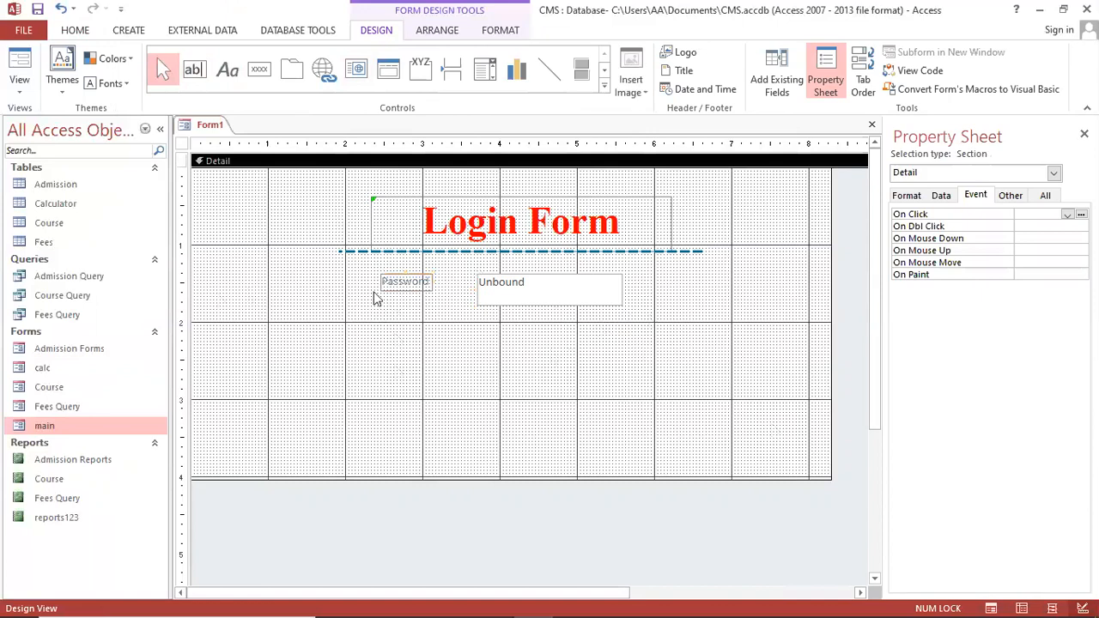
Widen and reposition the Password label and set it to 16 pt Times New Roman
left_click(409, 285)
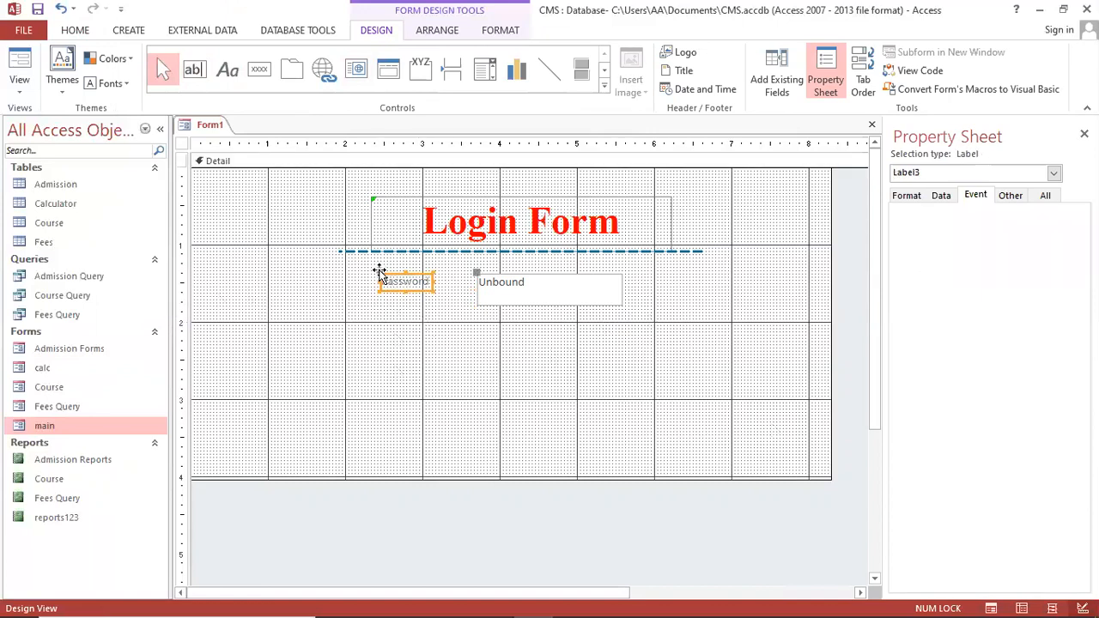
left_click_drag(434, 292, 467, 300)
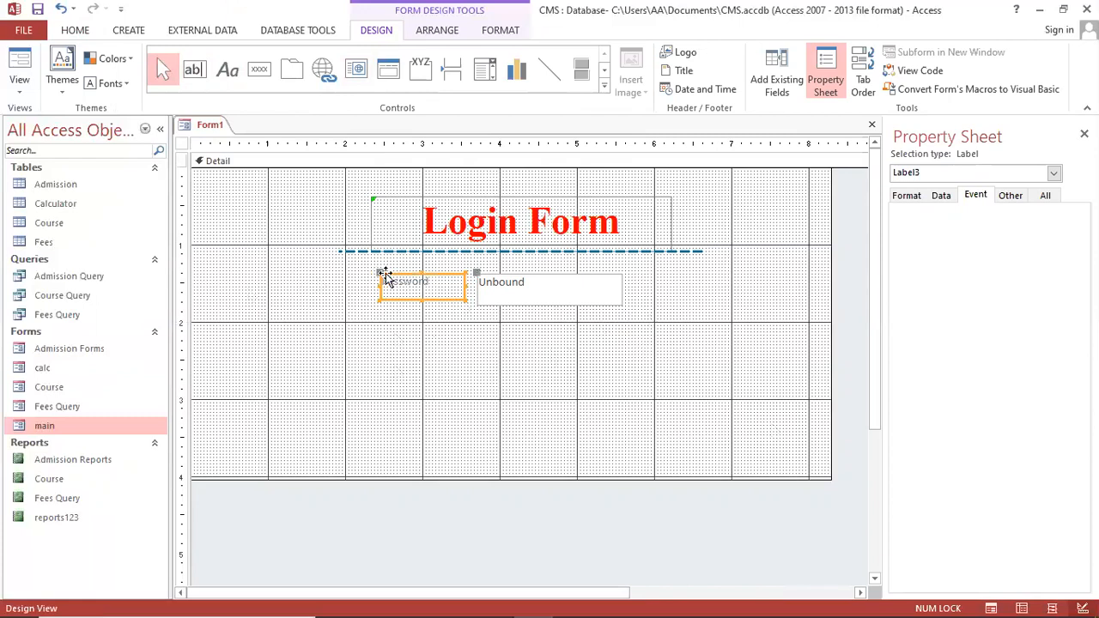
left_click_drag(377, 273, 392, 279)
left_click(76, 30)
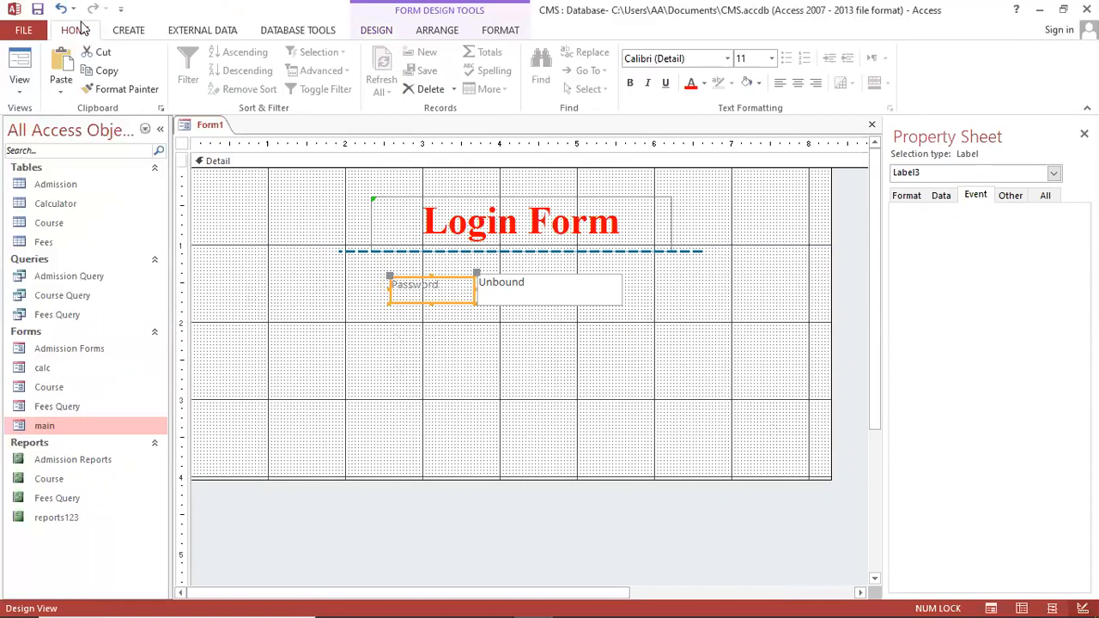
left_click(672, 56)
type("Times New Roman")
key("Return")
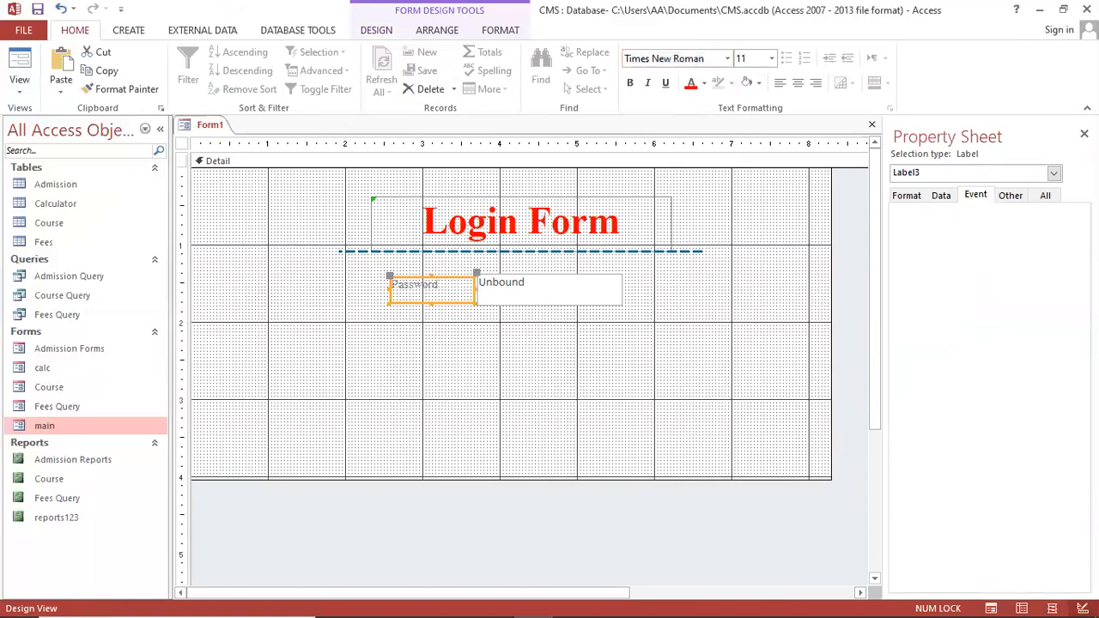
left_click(762, 60)
type("16")
key("Return")
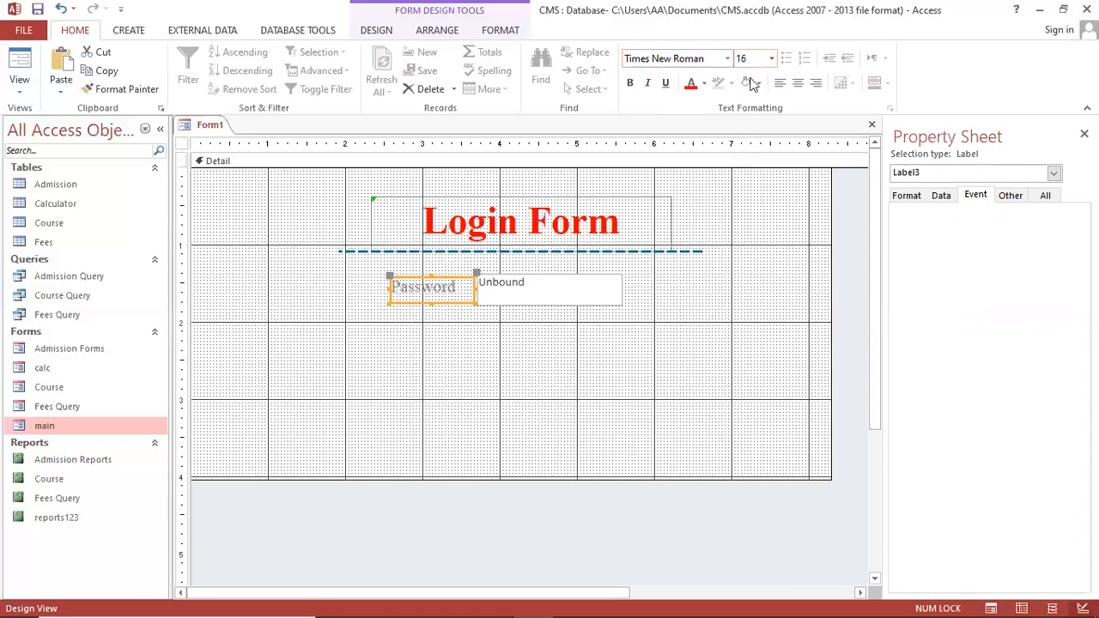
Make the label bold and underlined, and add a colon so it reads Password:
left_click(629, 82)
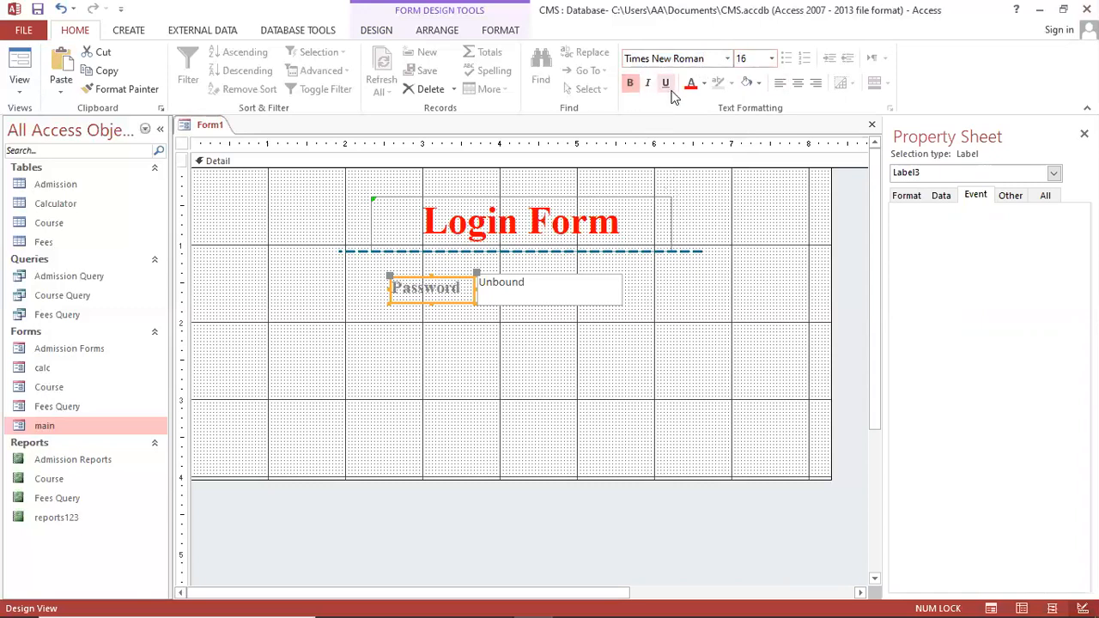
left_click(666, 83)
left_click(466, 293)
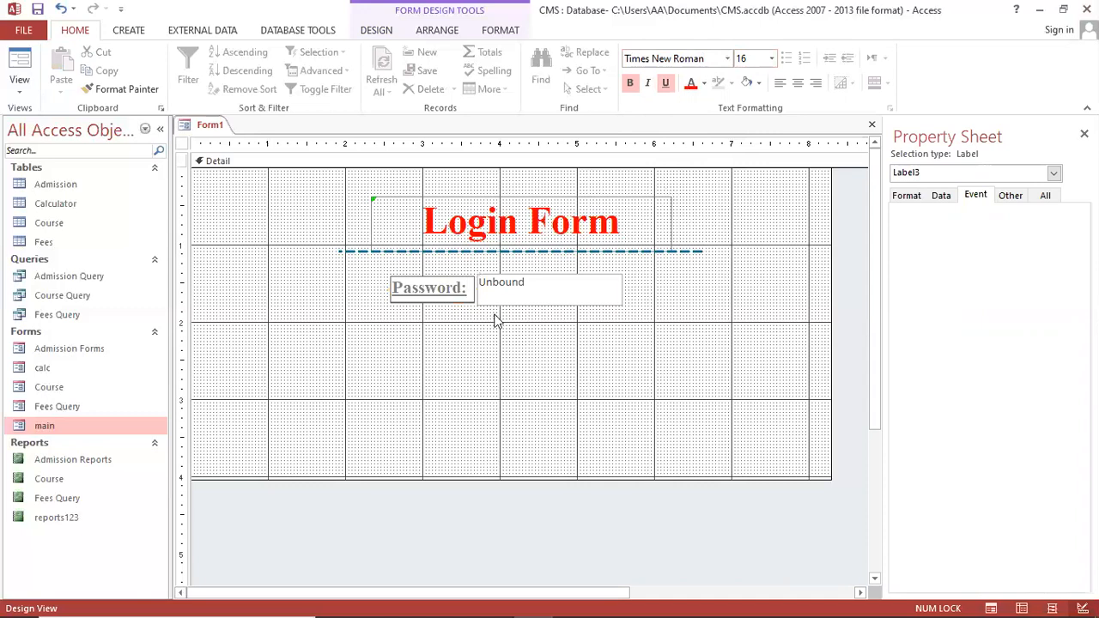
left_click(510, 300)
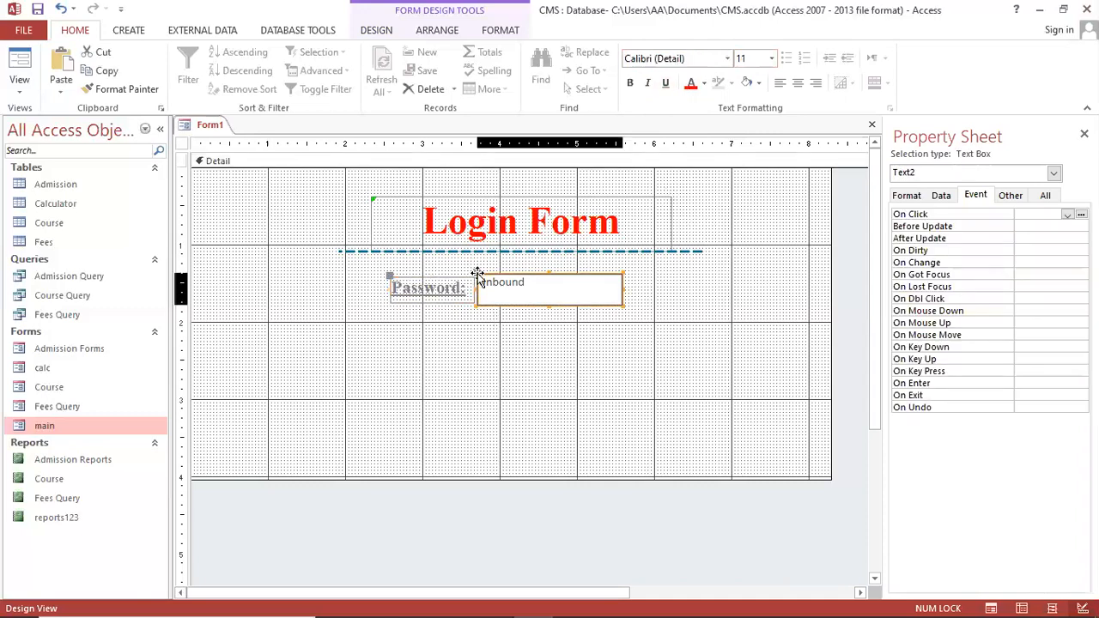
Give the password text box centred, bold 16 pt Times New Roman text
left_click(536, 283)
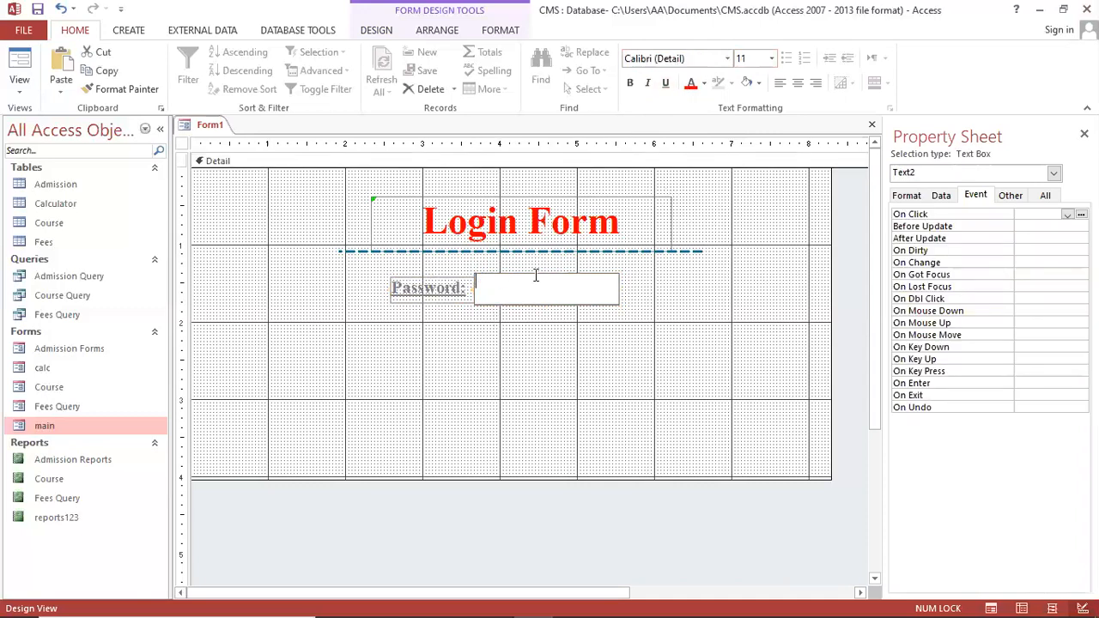
left_click(545, 304)
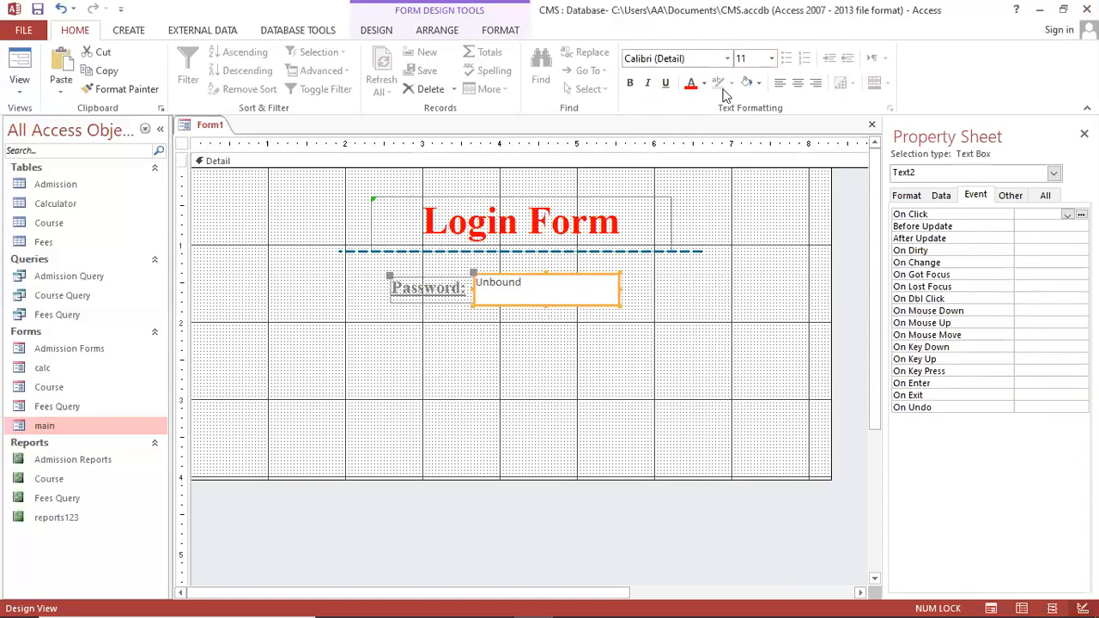
left_click(798, 82)
left_click(632, 84)
left_click(700, 59)
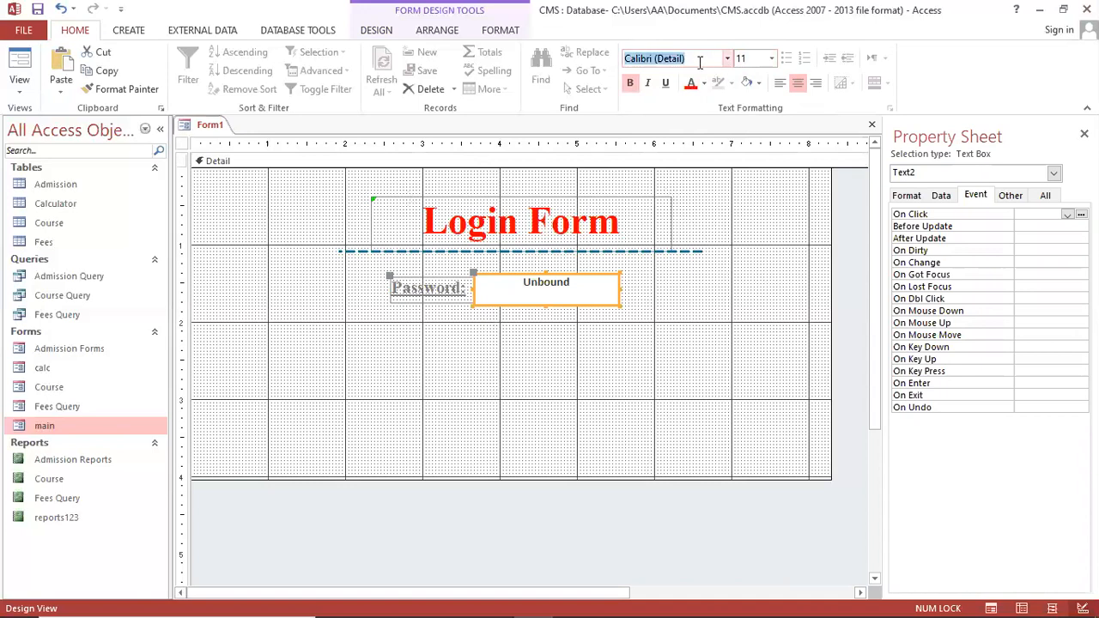
type("Times New Roman")
key("Return")
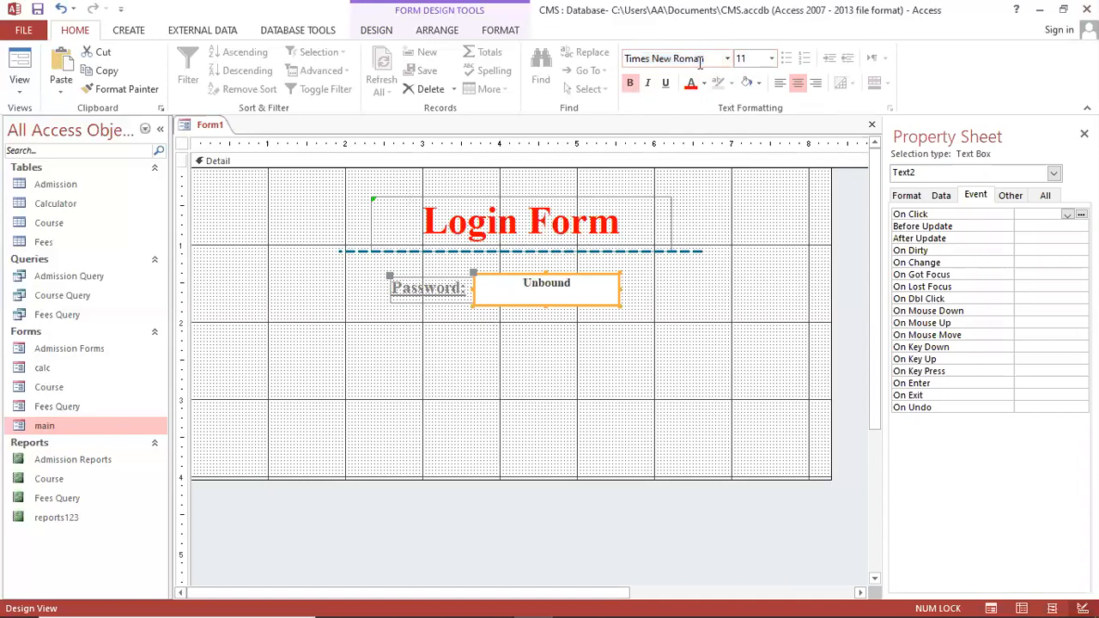
left_click(751, 59)
type("16")
key("Return")
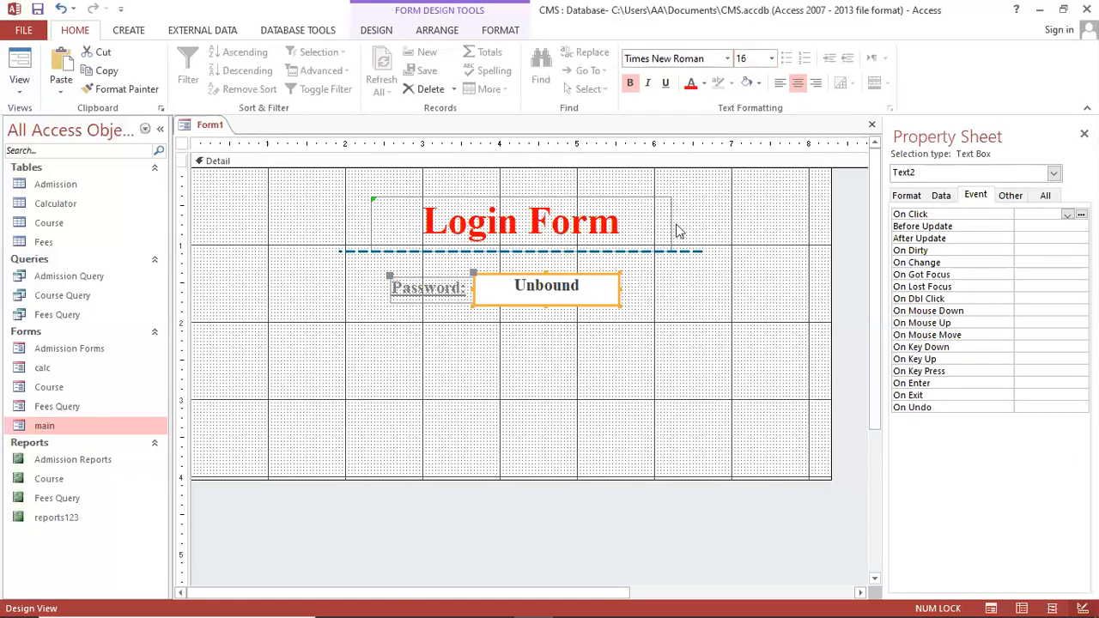
Give the text box a red border and a pale blue fill
left_click(501, 32)
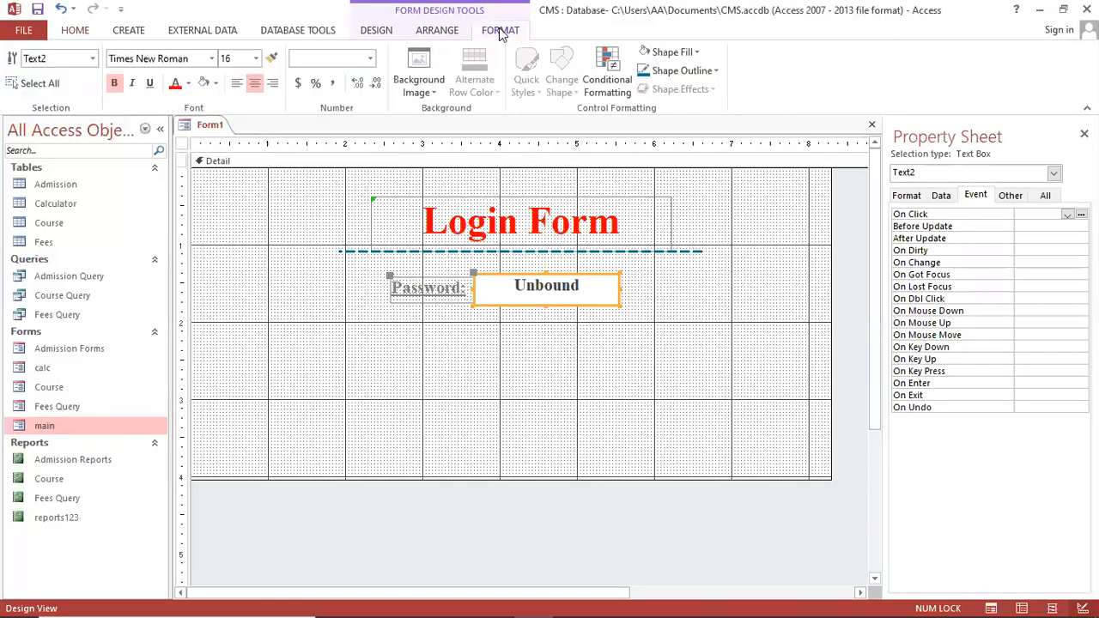
left_click(709, 74)
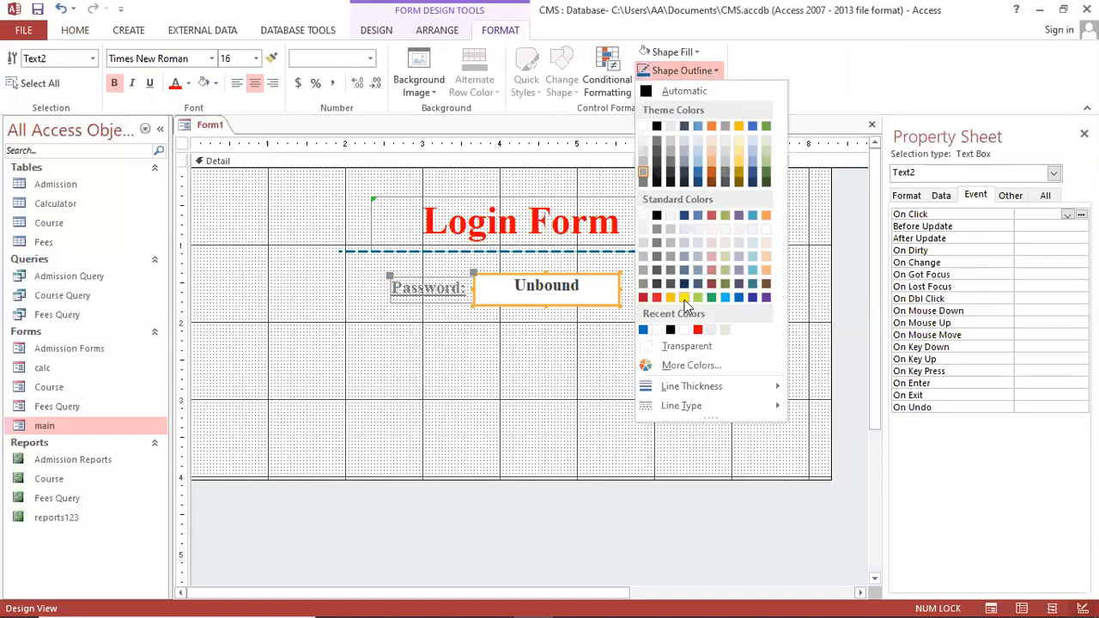
left_click(658, 298)
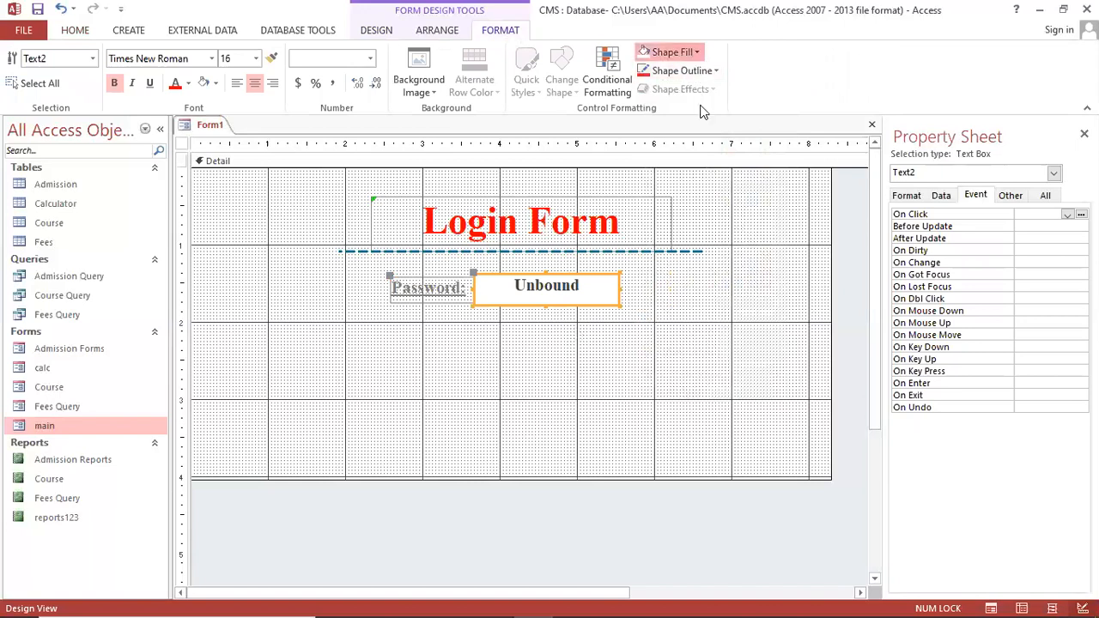
left_click(694, 54)
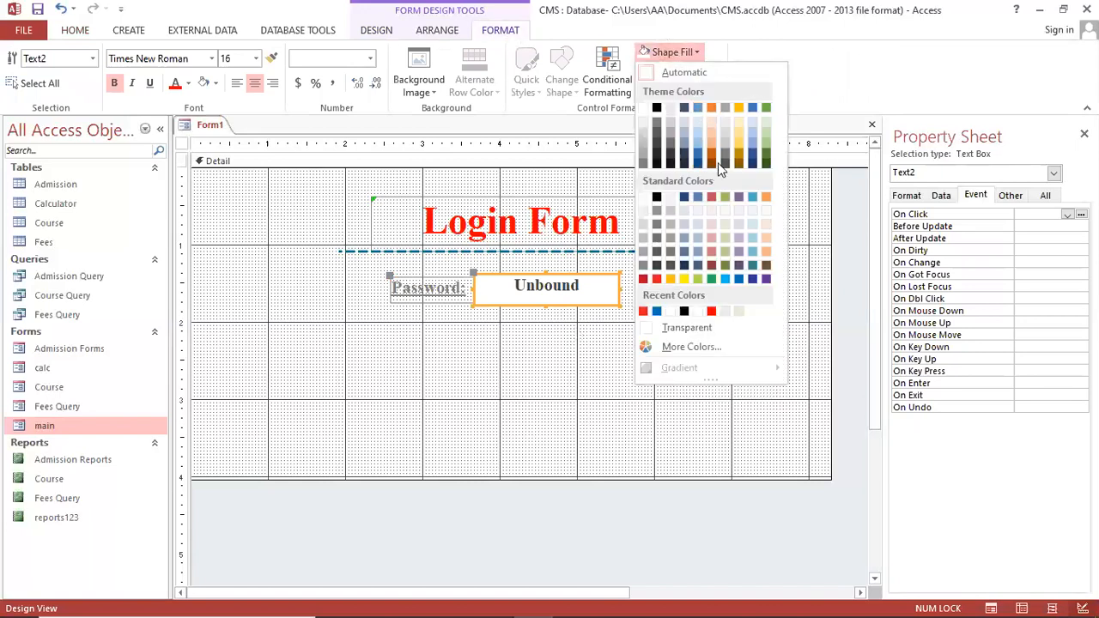
left_click(752, 127)
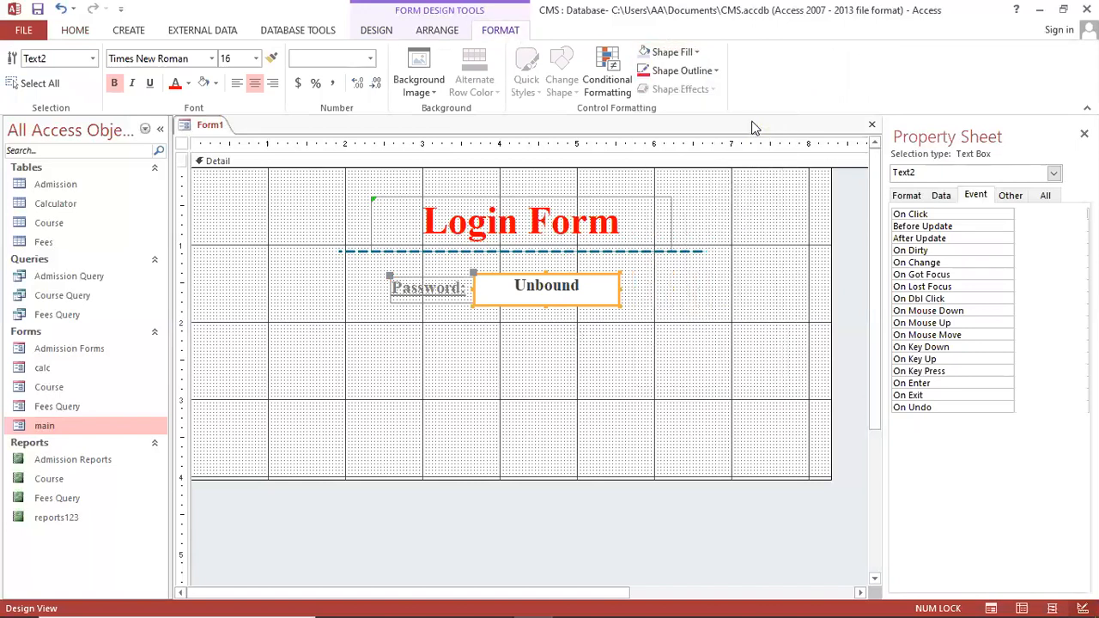
left_click(705, 72)
left_click(726, 331)
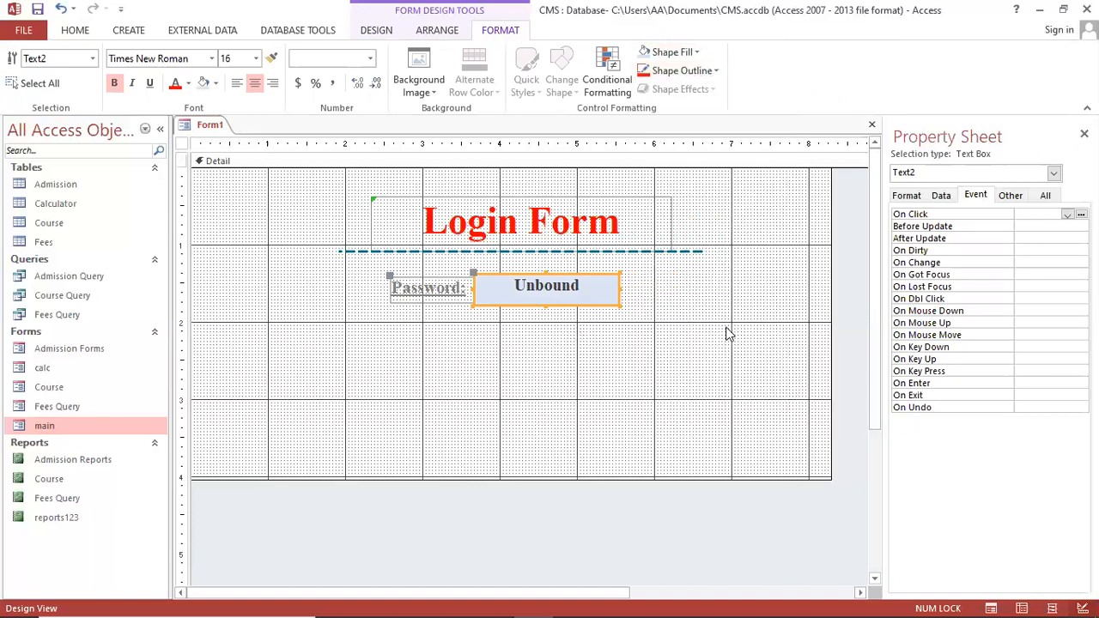
Check the border thickness and nudge the text box and label up slightly
left_click(680, 70)
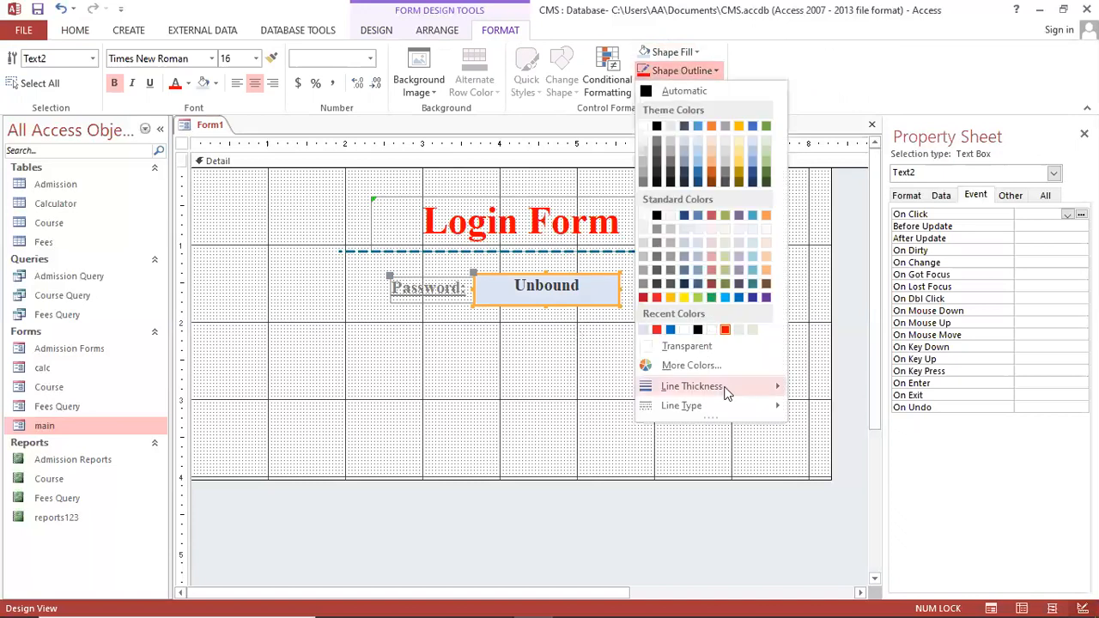
mouse_move(726, 388)
left_click(659, 340)
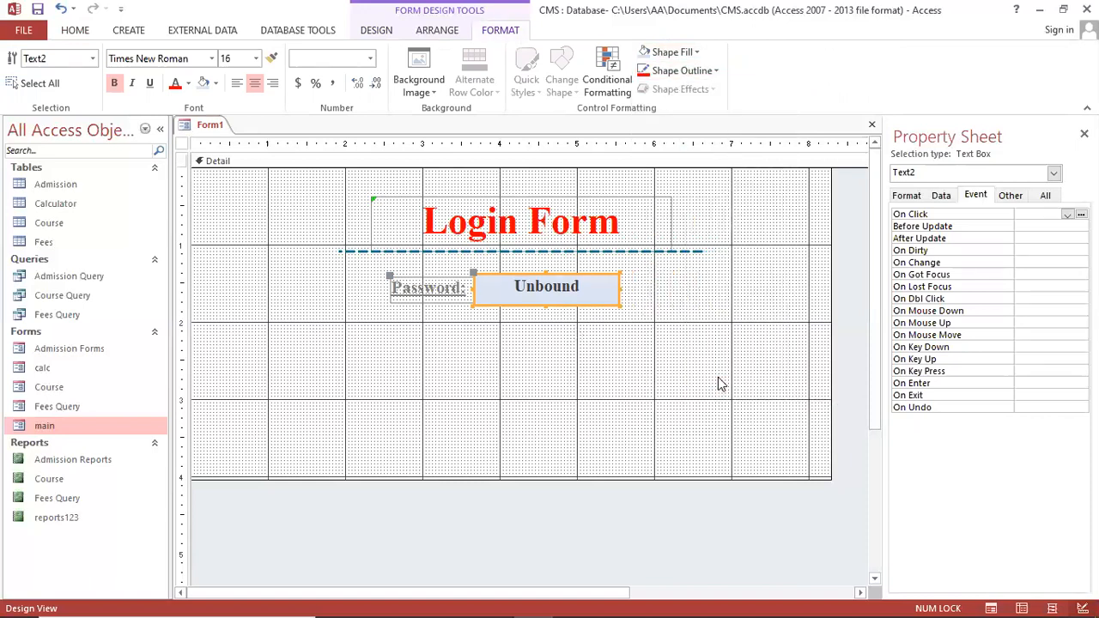
left_click(598, 307)
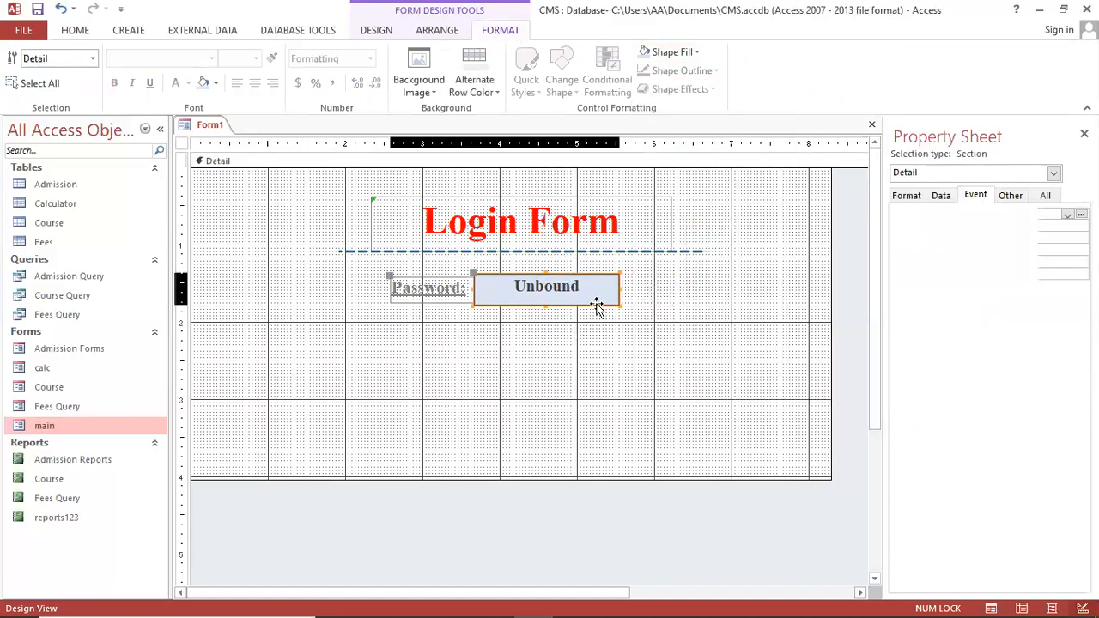
key("Up")
left_click(603, 311)
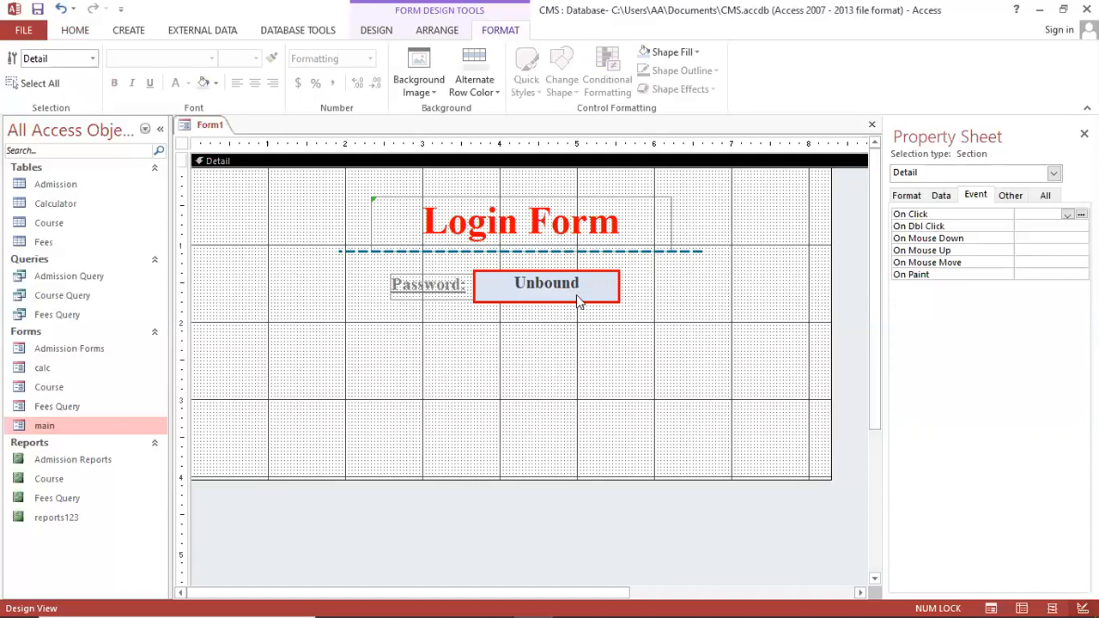
Show the password text box's Data properties and select the Input Mask row
left_click(580, 301)
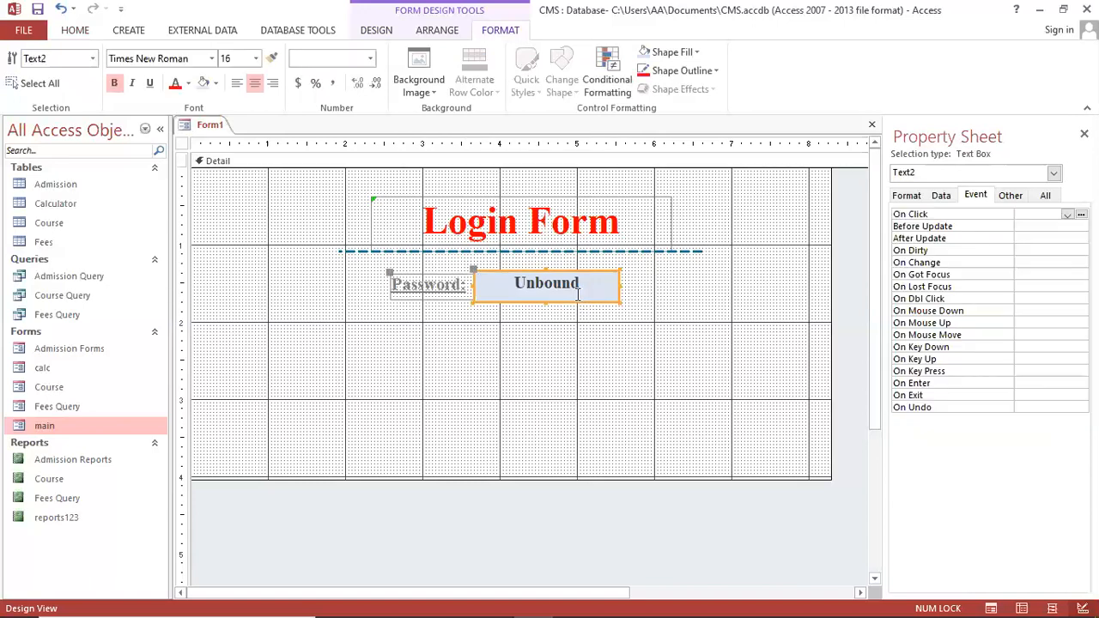
left_click(942, 196)
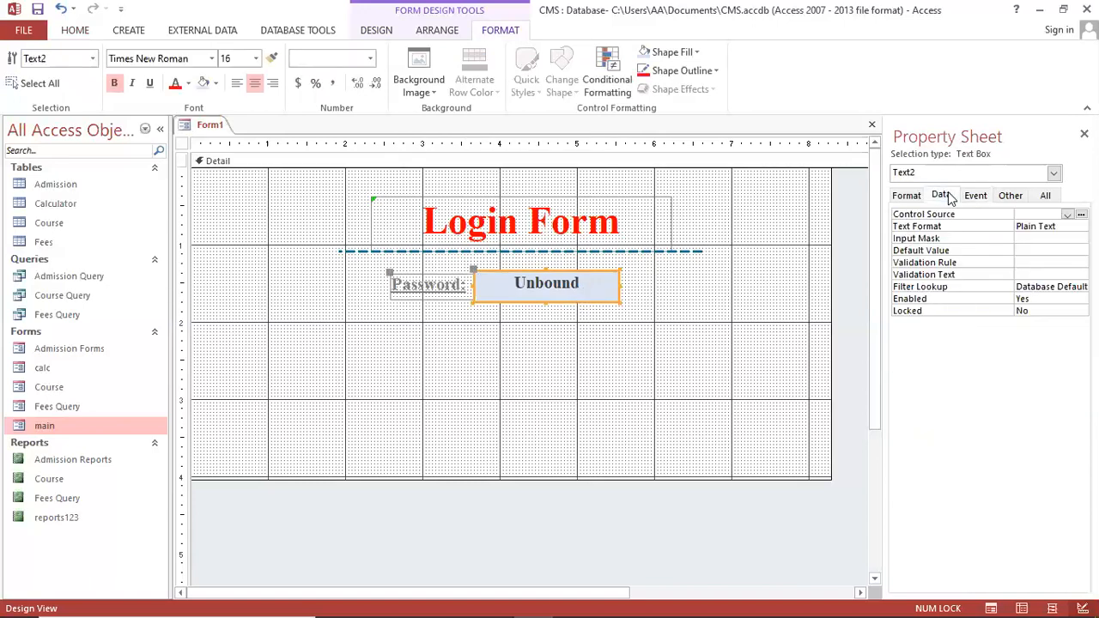
left_click(945, 239)
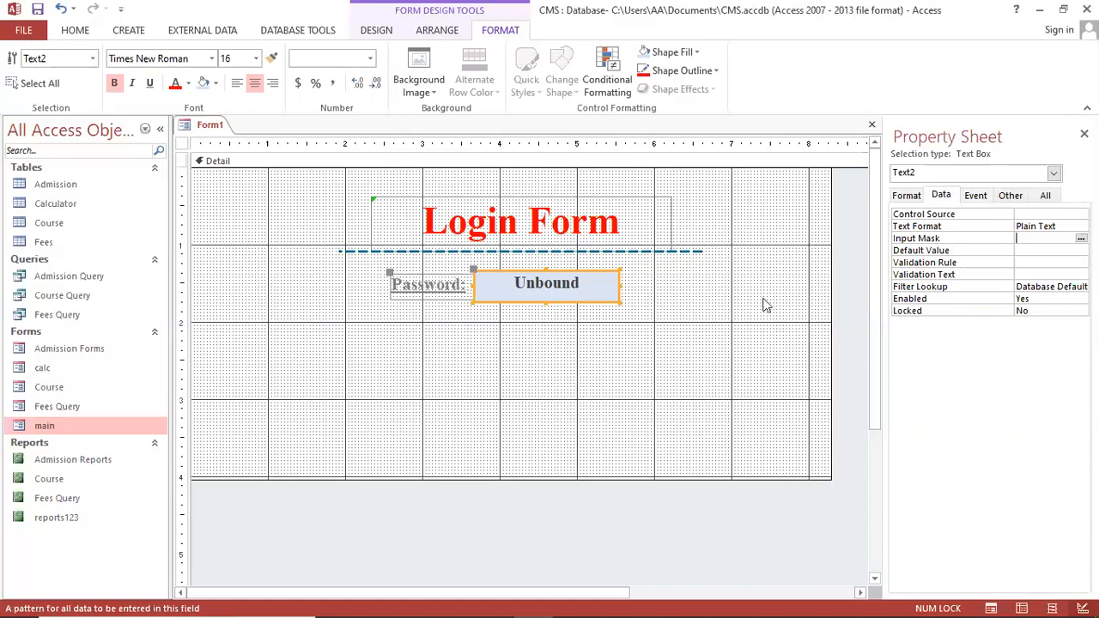
Close the Property Sheet, then reopen the text box's Properties from its shortcut menu
key("F4")
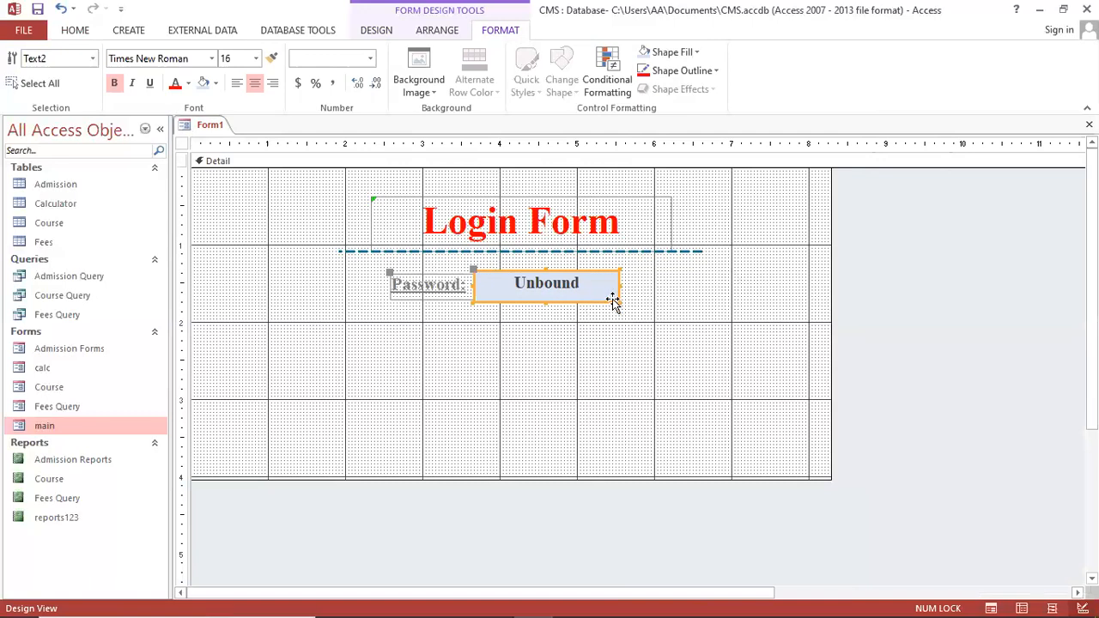
right_click(615, 308)
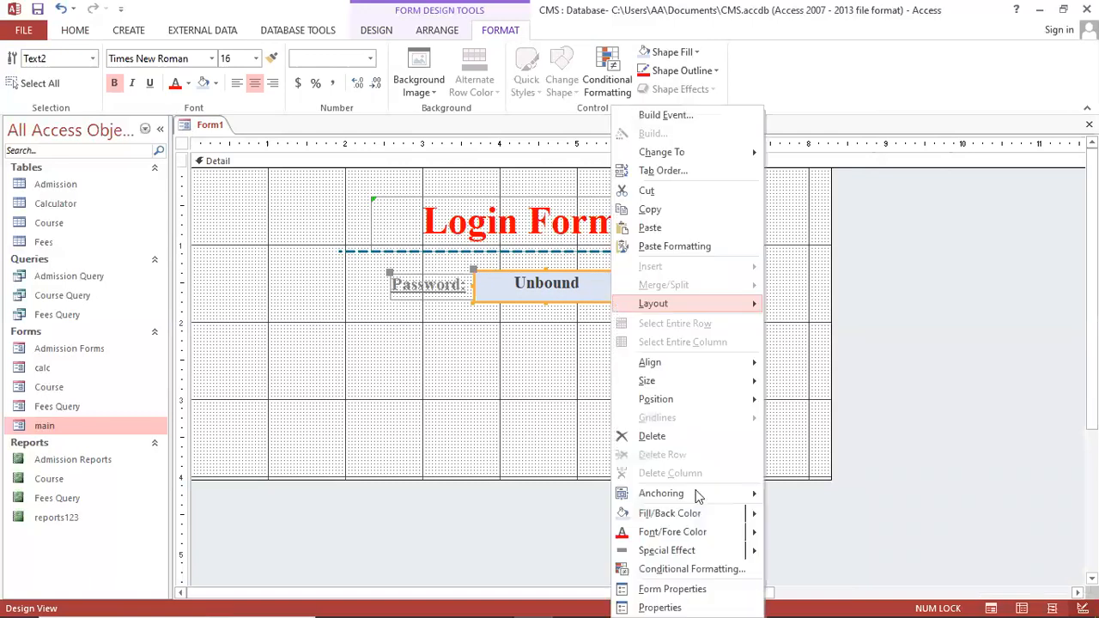
left_click(679, 607)
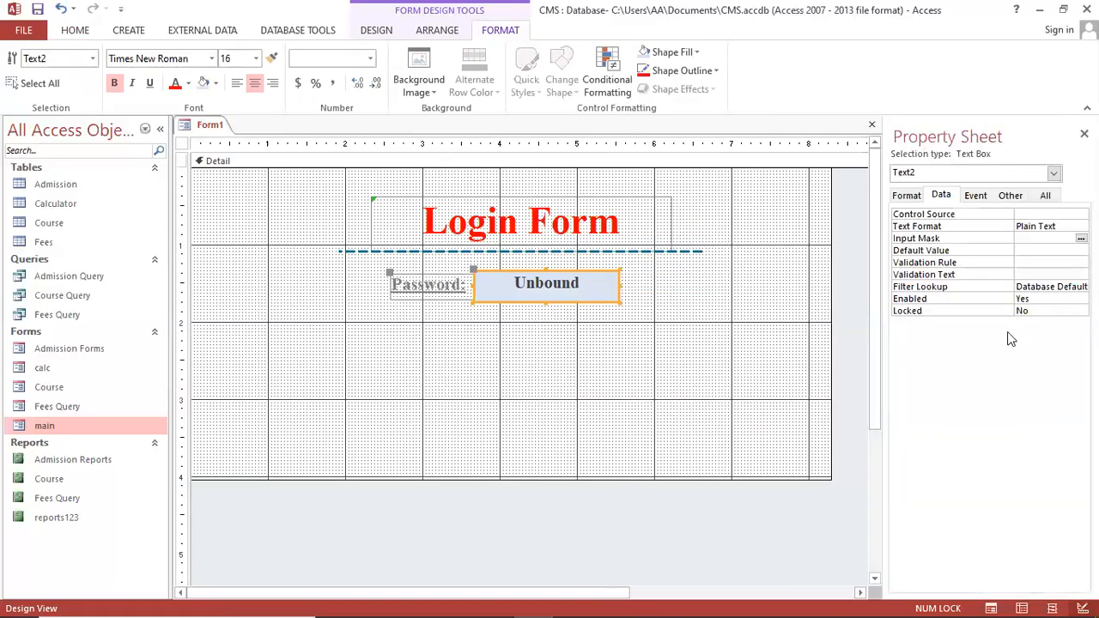
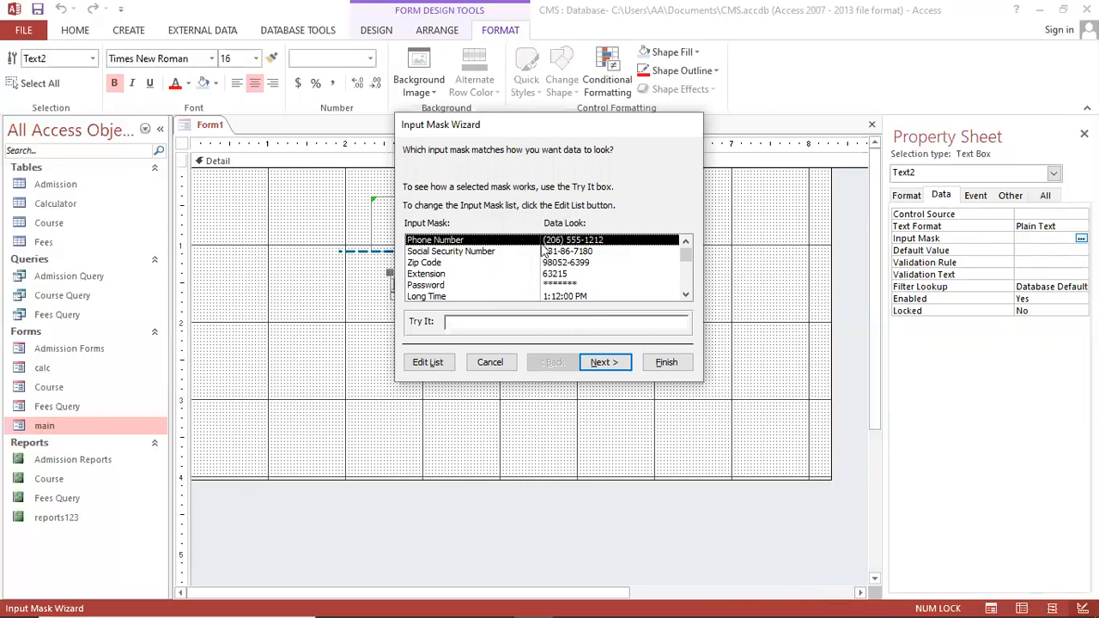
Apply the Password input mask to the password text box with the Input Mask Wizard
left_click(439, 286)
left_click(602, 364)
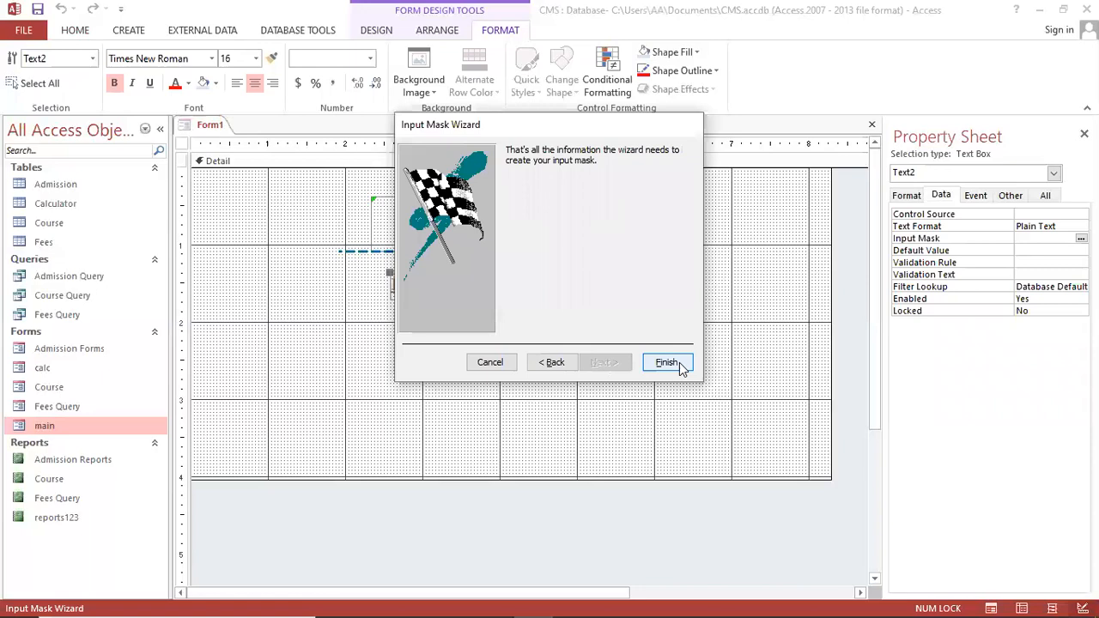
left_click(676, 364)
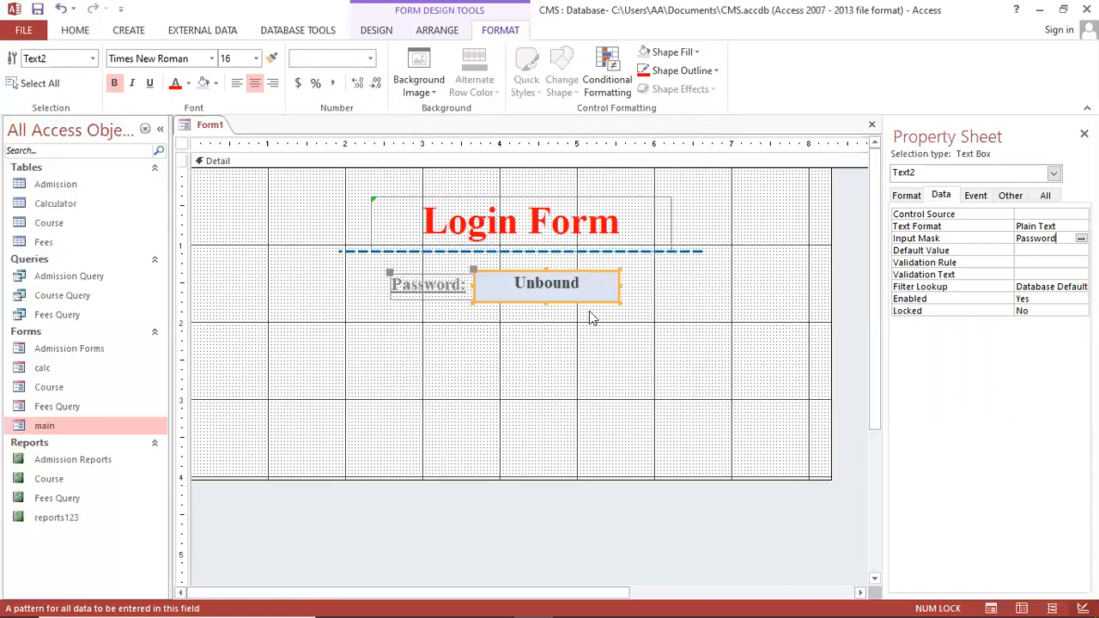
left_click(650, 333)
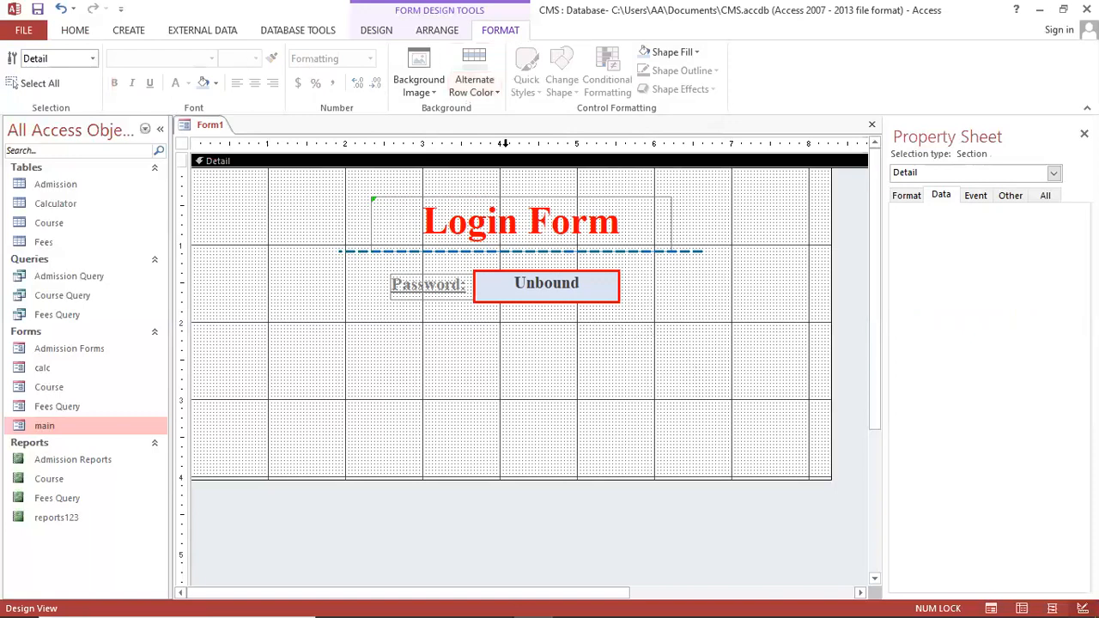
left_click(596, 299)
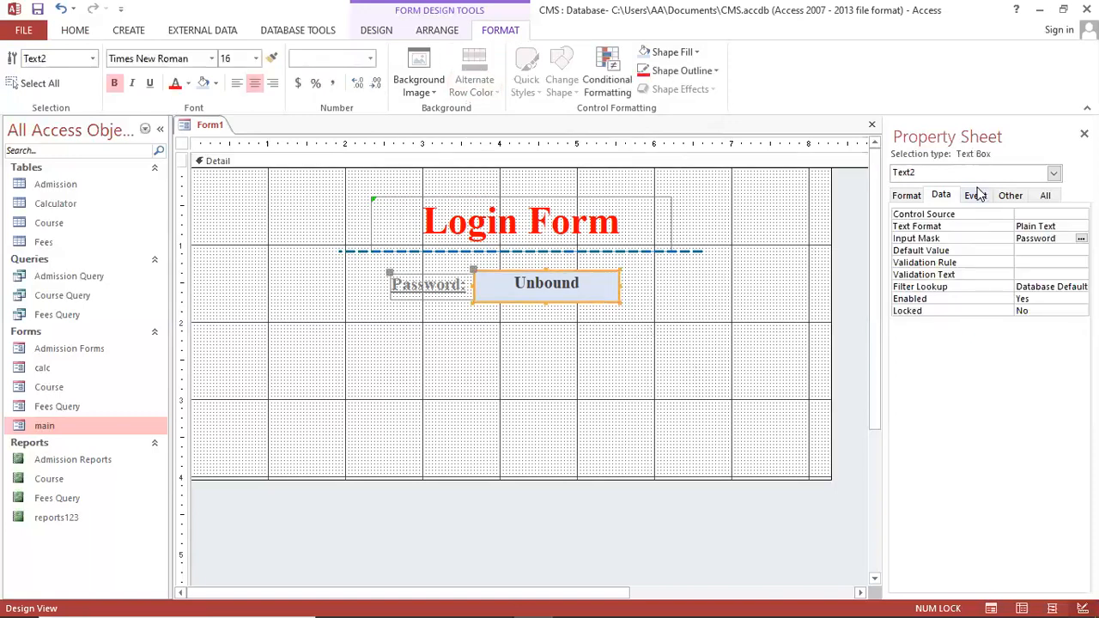
left_click(1011, 195)
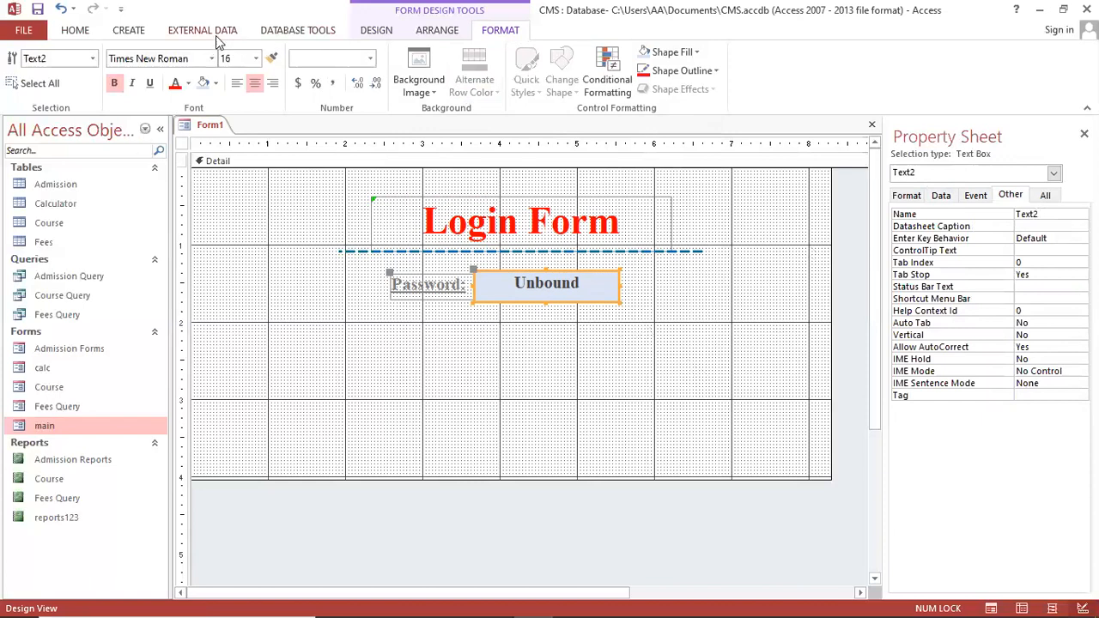
left_click(388, 36)
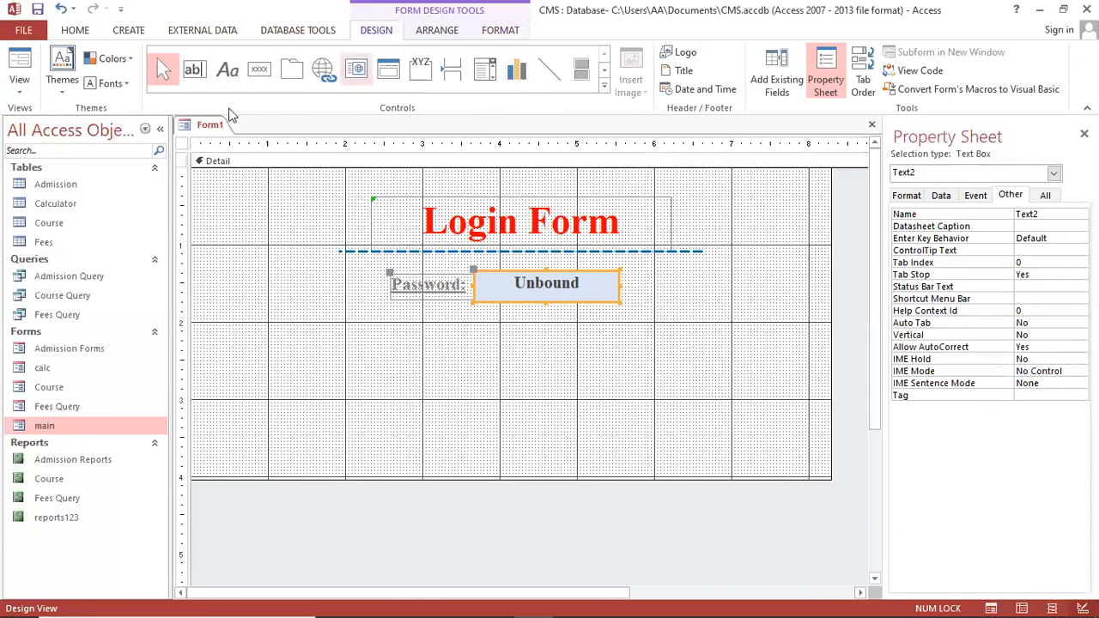
Draw a plain button below the password box, captioned 'Sign in..'
left_click(258, 71)
left_click_drag(481, 316, 612, 352)
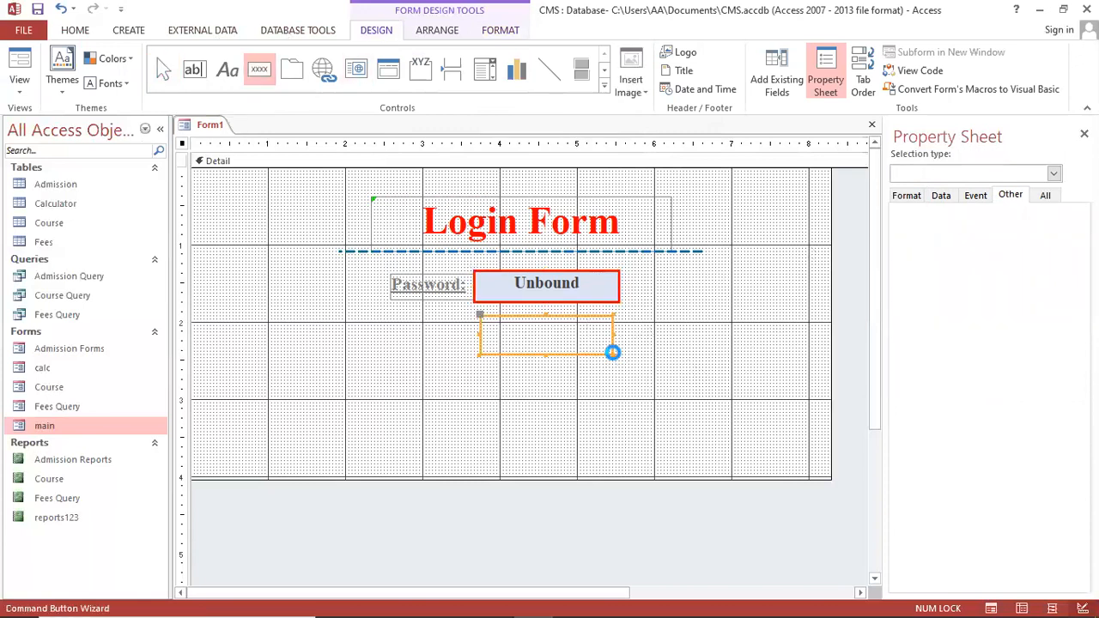
left_click(475, 355)
left_click(530, 338)
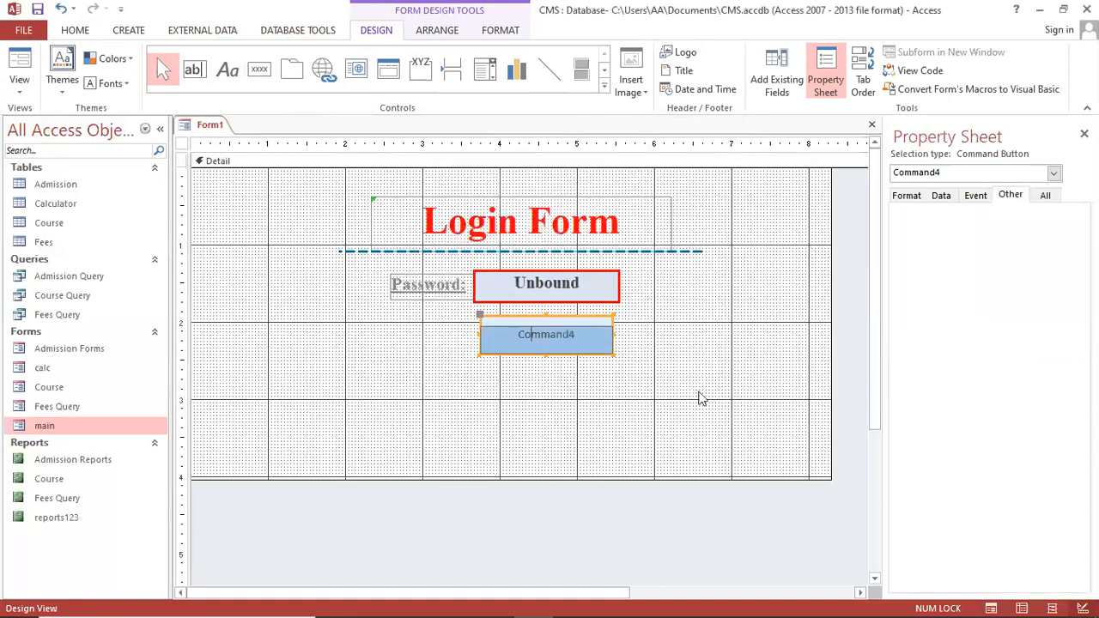
key("shift+End")
key("Delete")
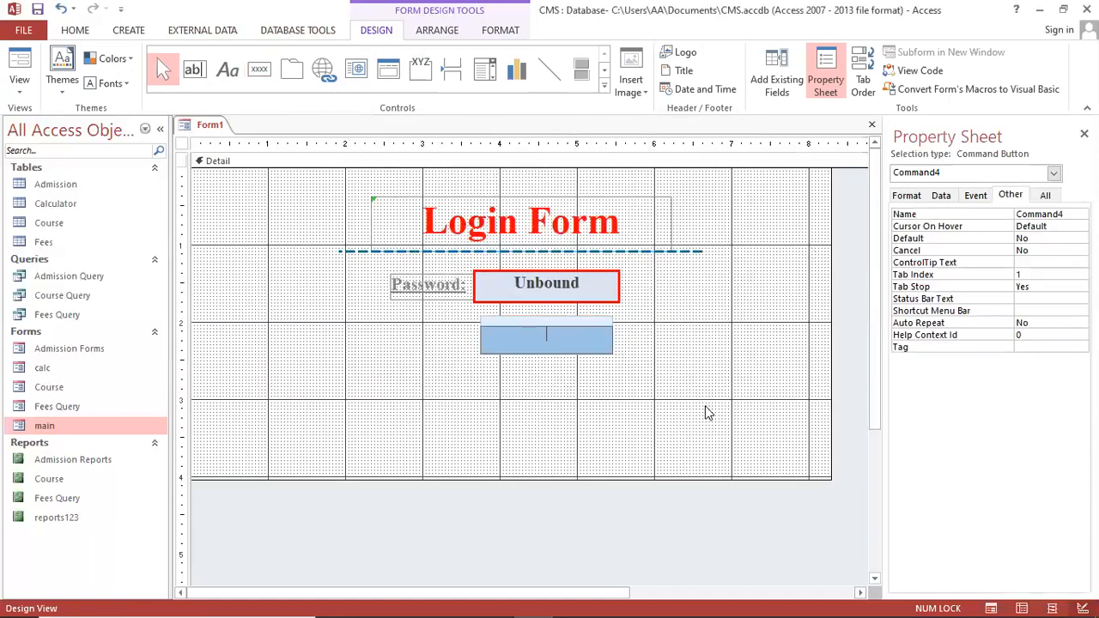
type("Sign in")
key("BackSpace")
type("..")
left_click(547, 360)
left_click_drag(551, 353, 540, 359)
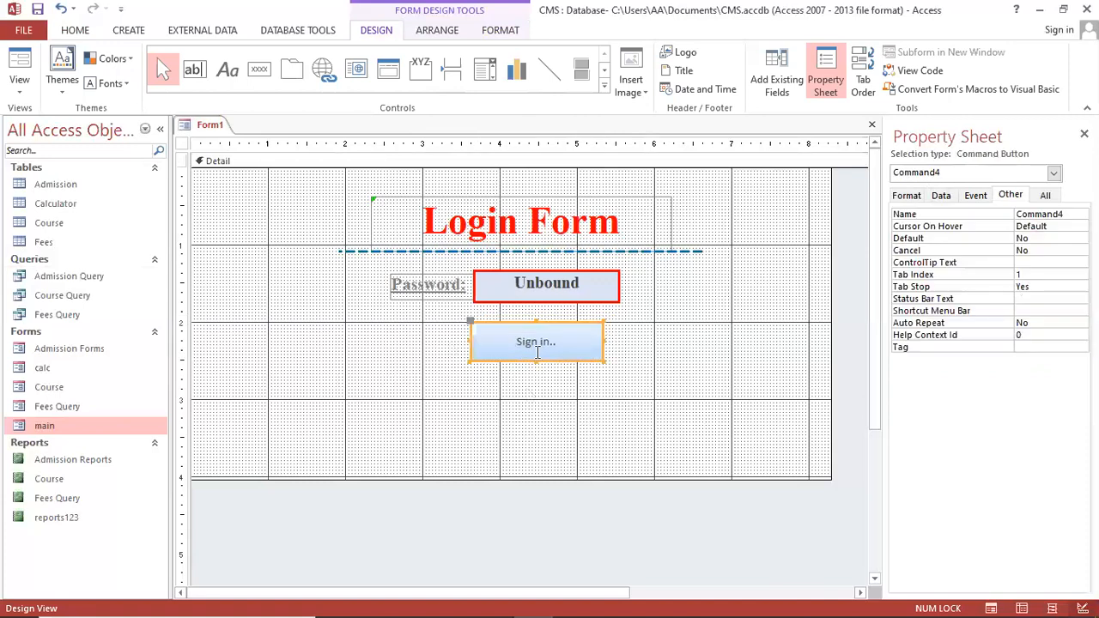
Format the Sign in.. caption as bold, underlined Times New Roman, size 15
left_click(75, 31)
left_click(630, 83)
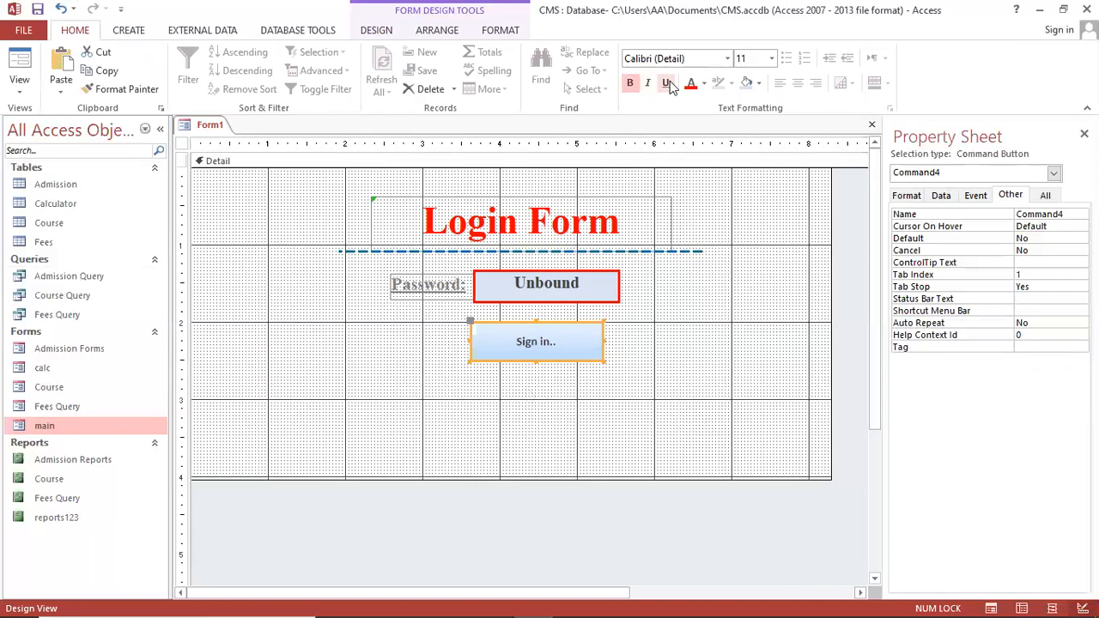
left_click(668, 83)
left_click(675, 64)
type("Times New Roman")
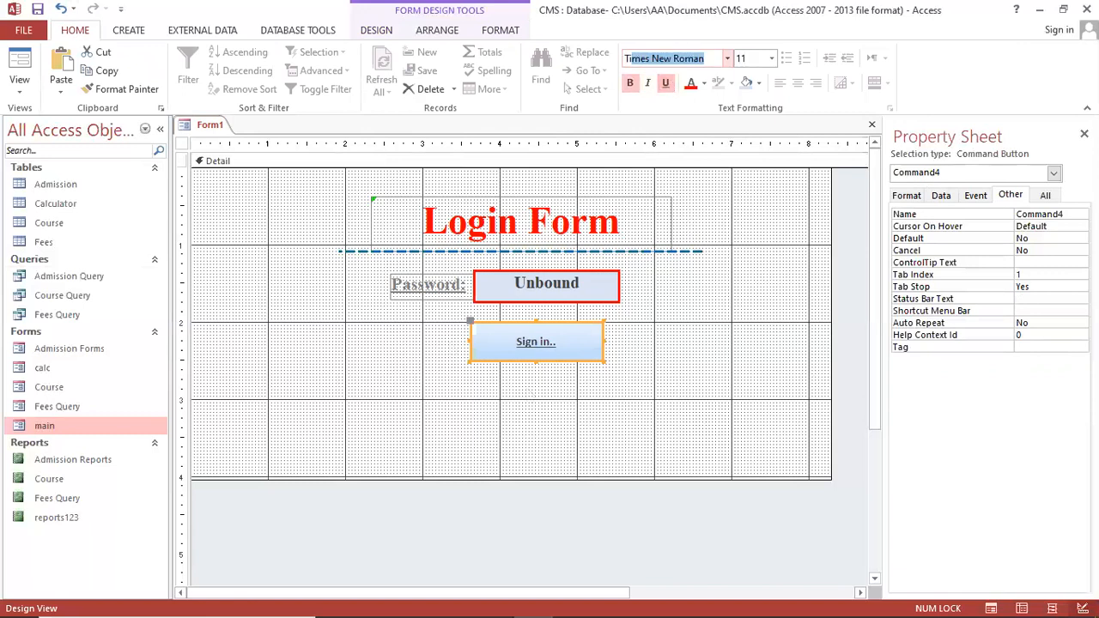
key("Return")
left_click(756, 58)
type("1")
key("Return")
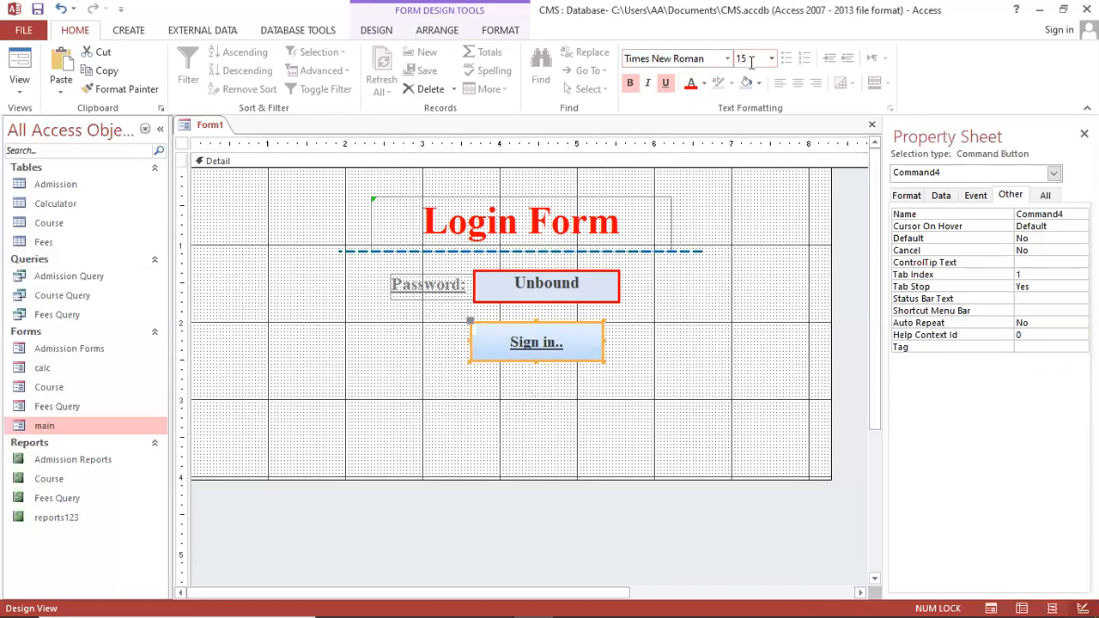
Reposition the Sign in.. button slightly lower and to the right
left_click(583, 369)
left_click_drag(590, 362, 594, 368)
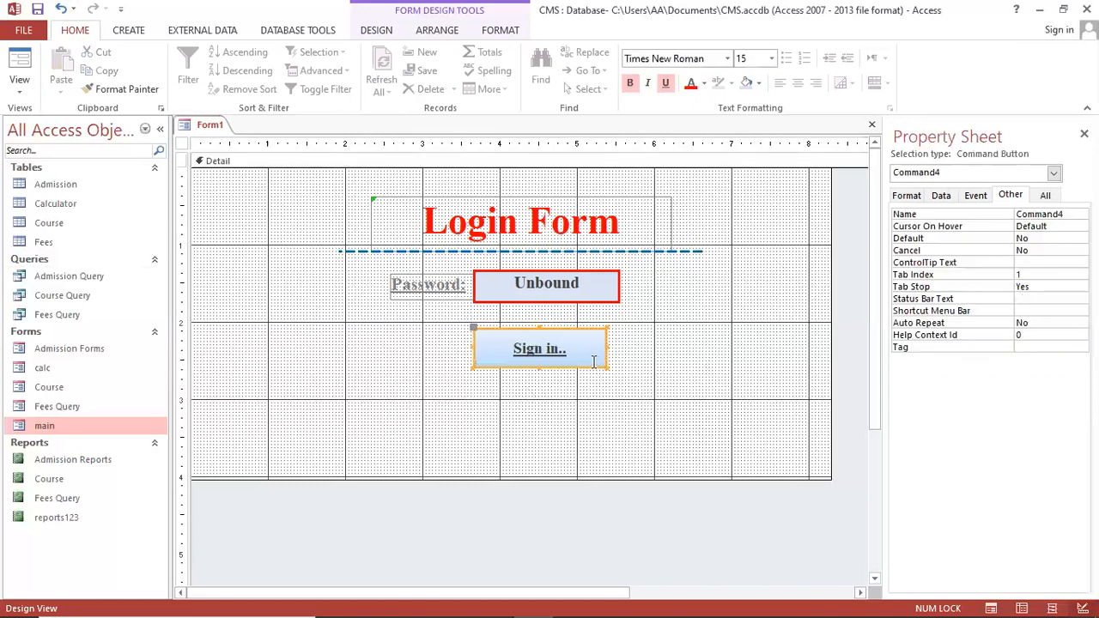
left_click(648, 384)
key("ctrl+r")
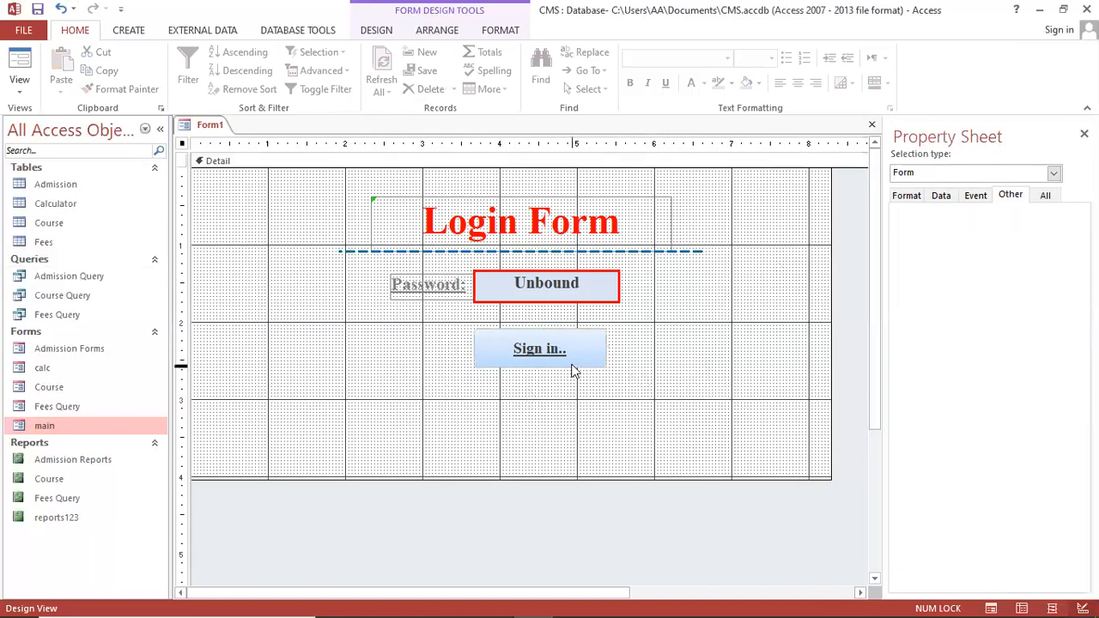
left_click(574, 365)
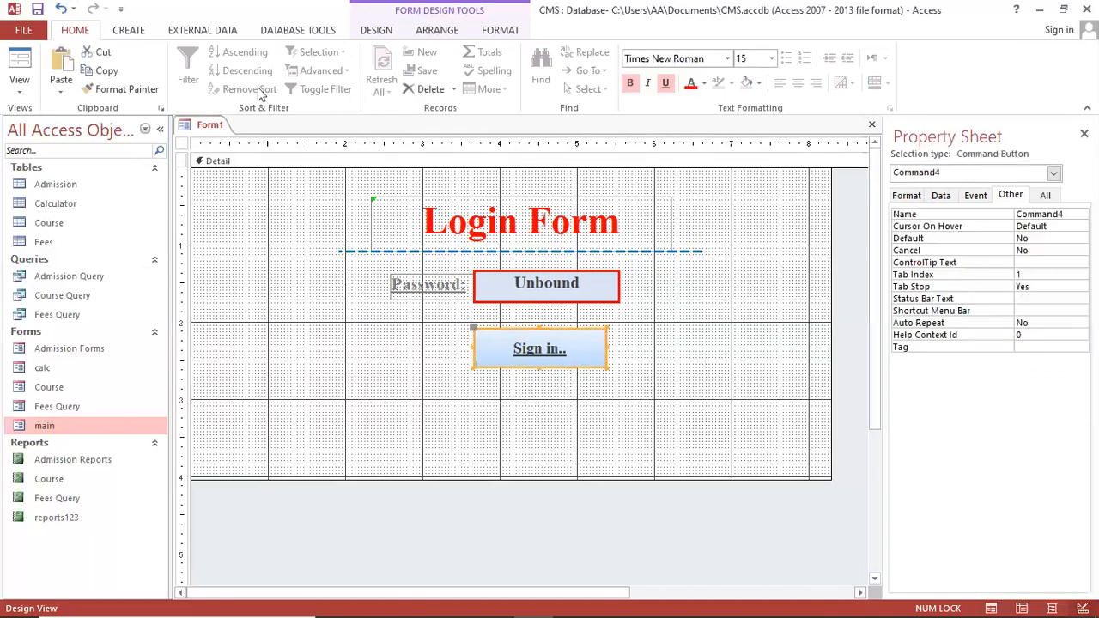
left_click(127, 30)
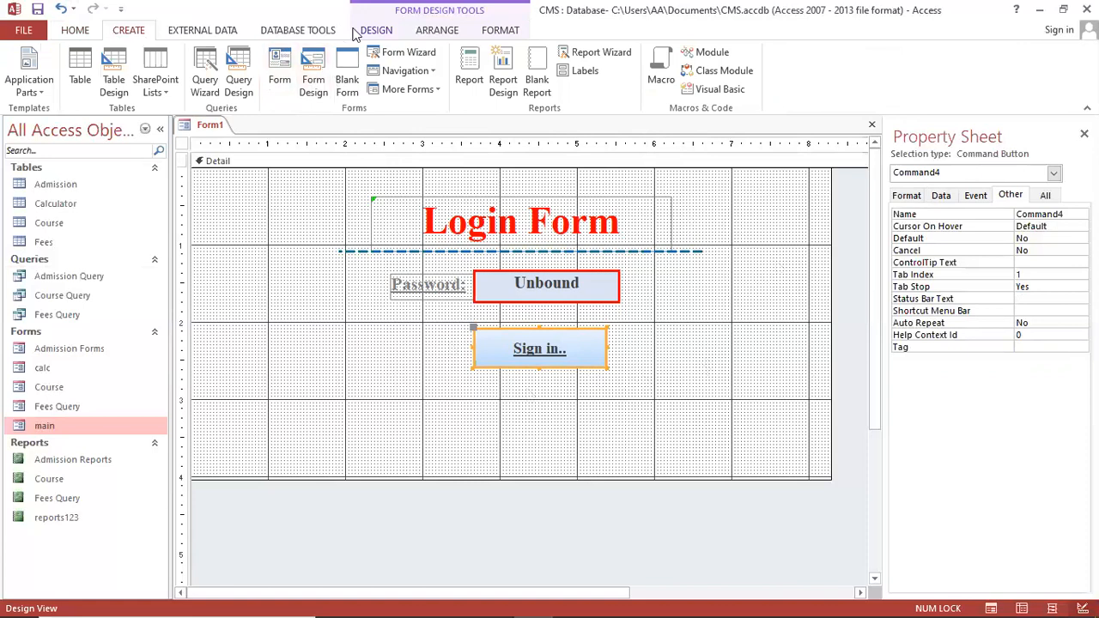
left_click(363, 32)
Add a Close Form button captioned 'Exit..' below Sign in.. using the button wizard
left_click(258, 69)
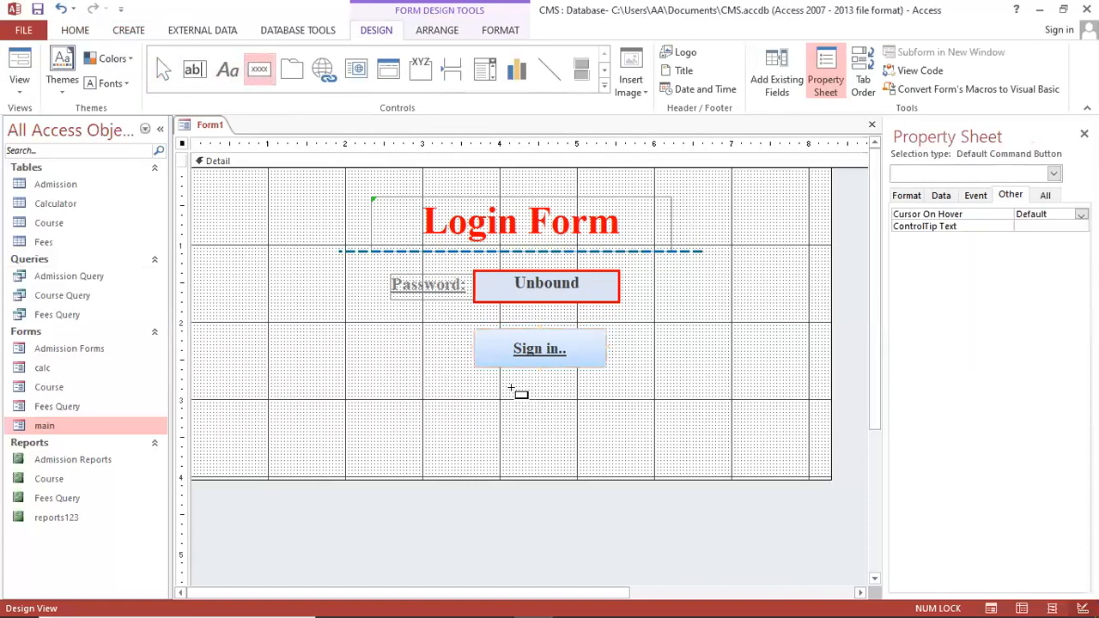
left_click_drag(503, 377, 589, 412)
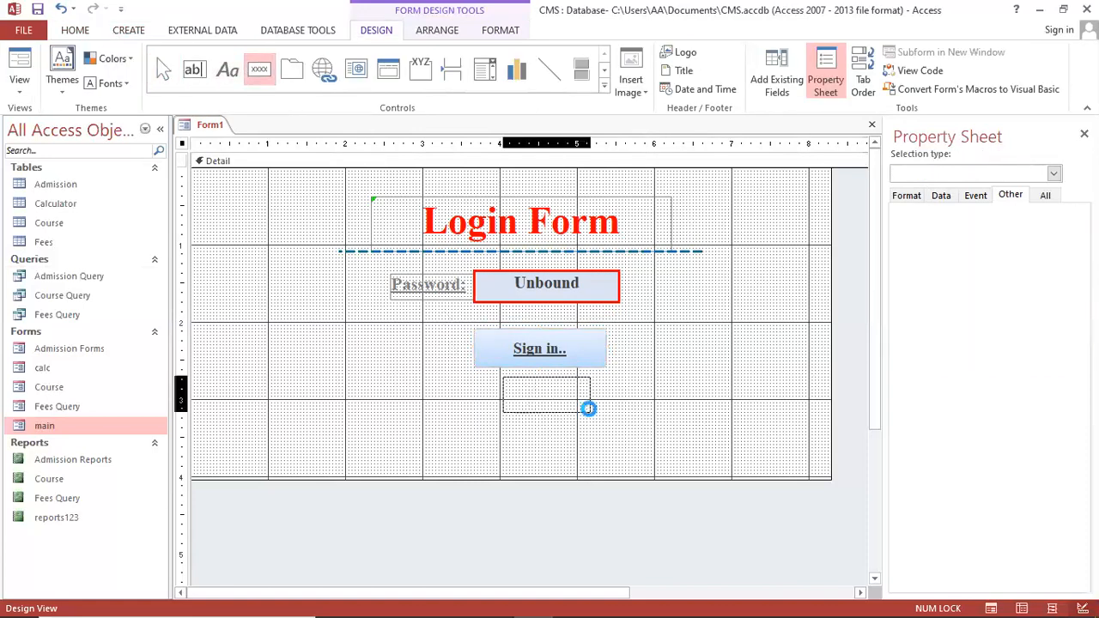
left_click(518, 257)
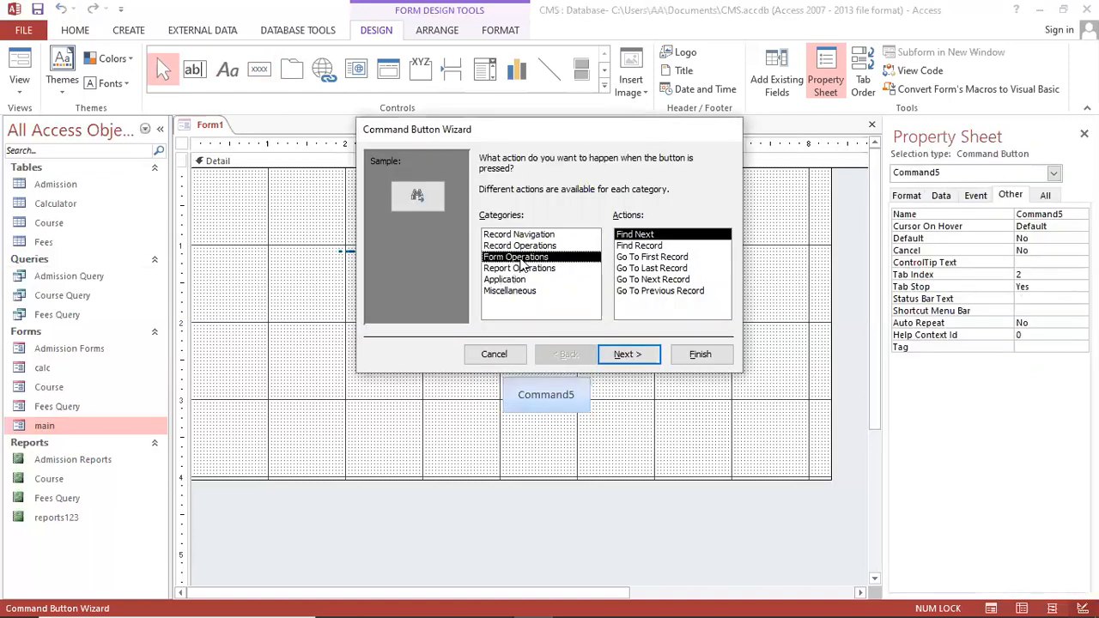
left_click(660, 246)
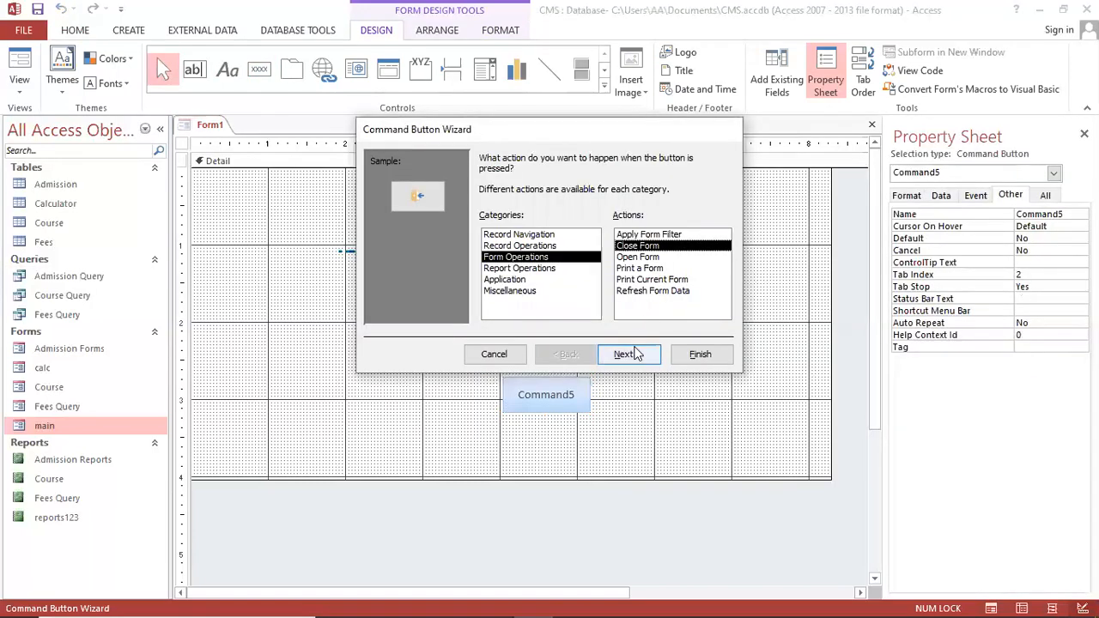
left_click(639, 353)
left_click(500, 222)
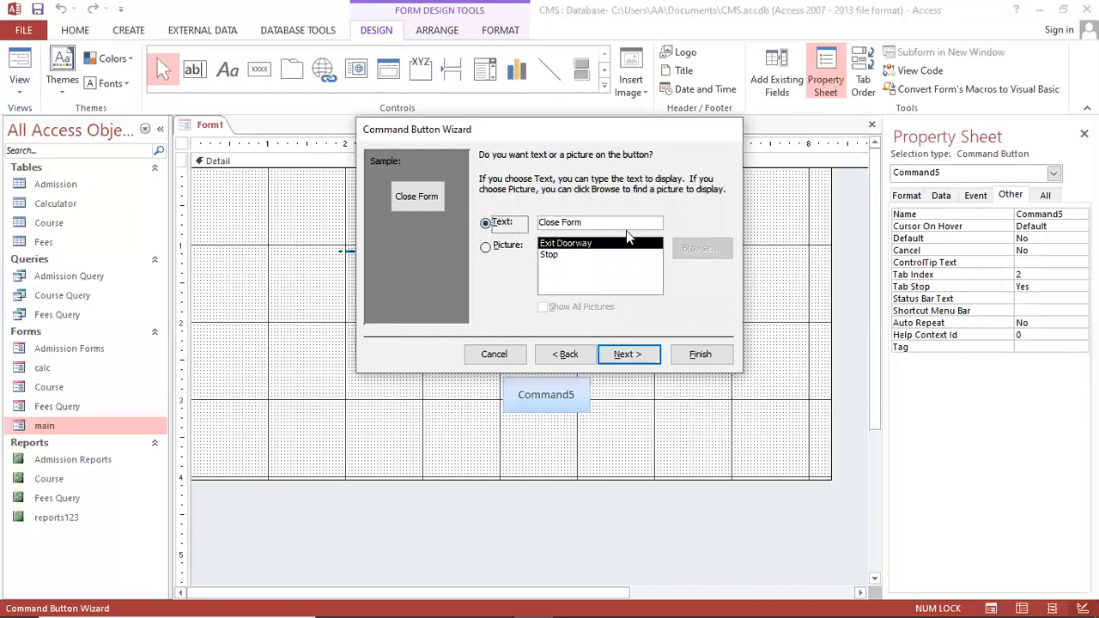
key("Tab")
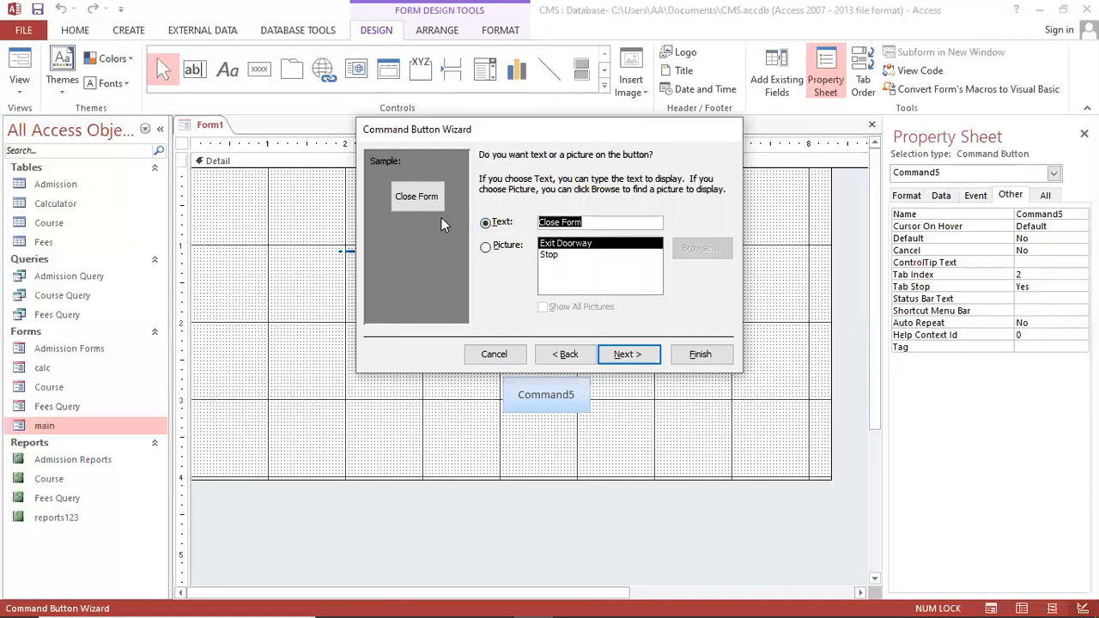
key("BackSpace")
type("Exit..")
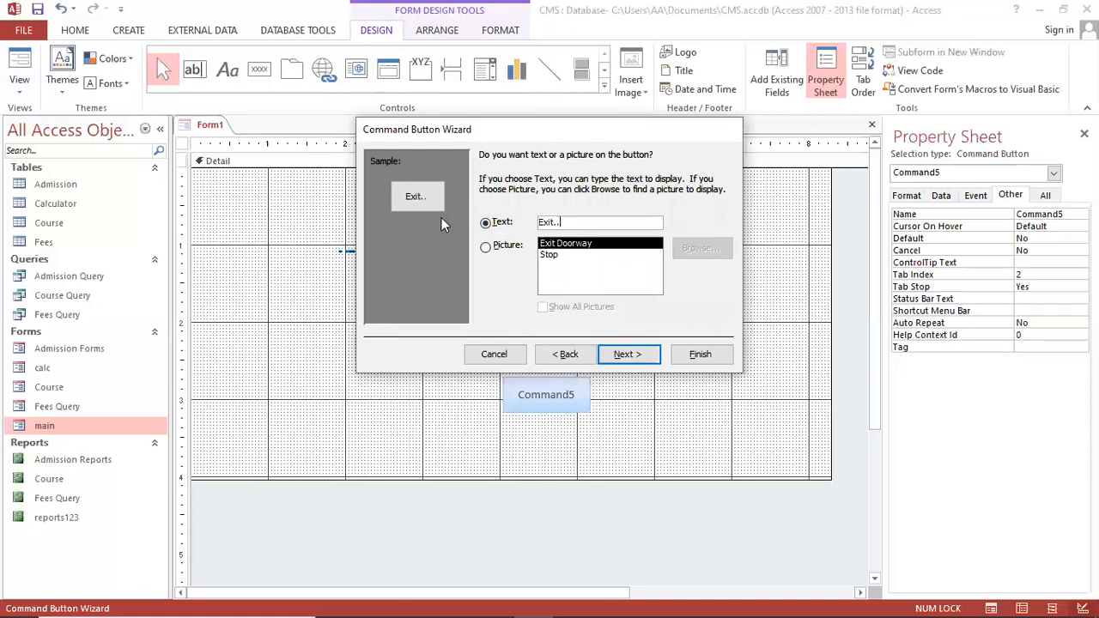
left_click(628, 354)
left_click(718, 360)
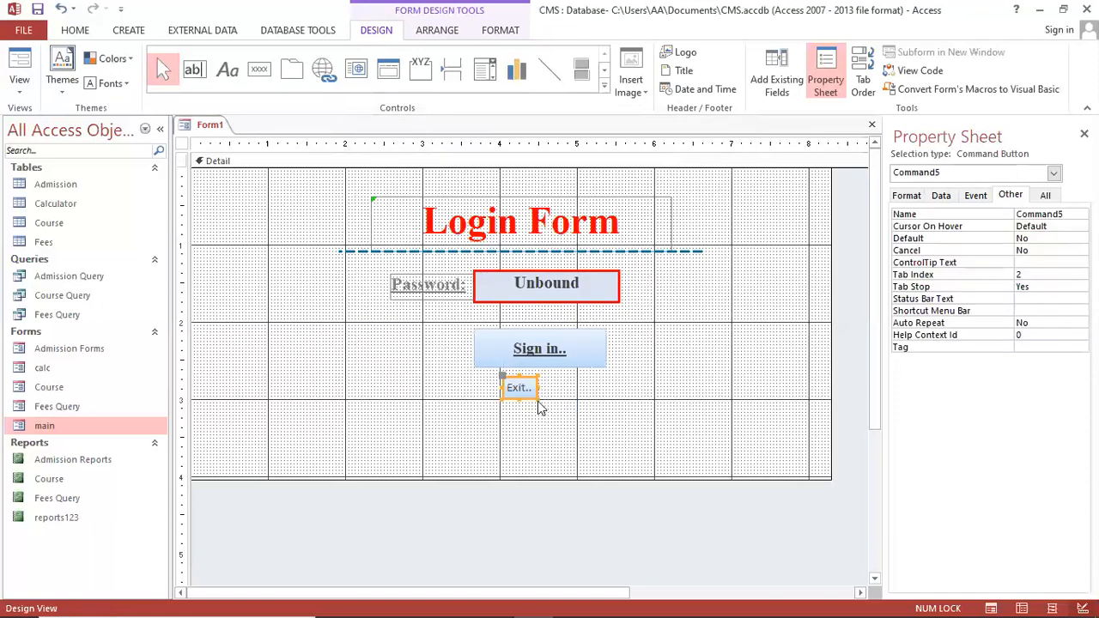
Resize the Exit.. button and nudge it slightly right
left_click_drag(535, 394, 584, 408)
left_click(613, 408)
left_click(559, 402)
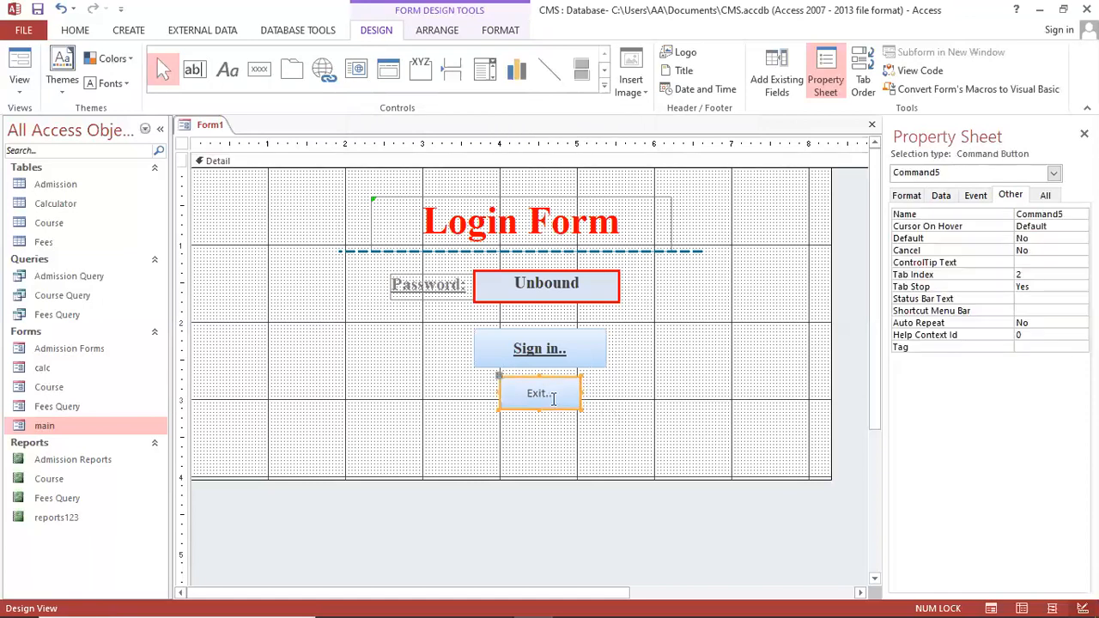
key("shift+Up")
key("shift+Up")
key("shift+Left")
key("Right")
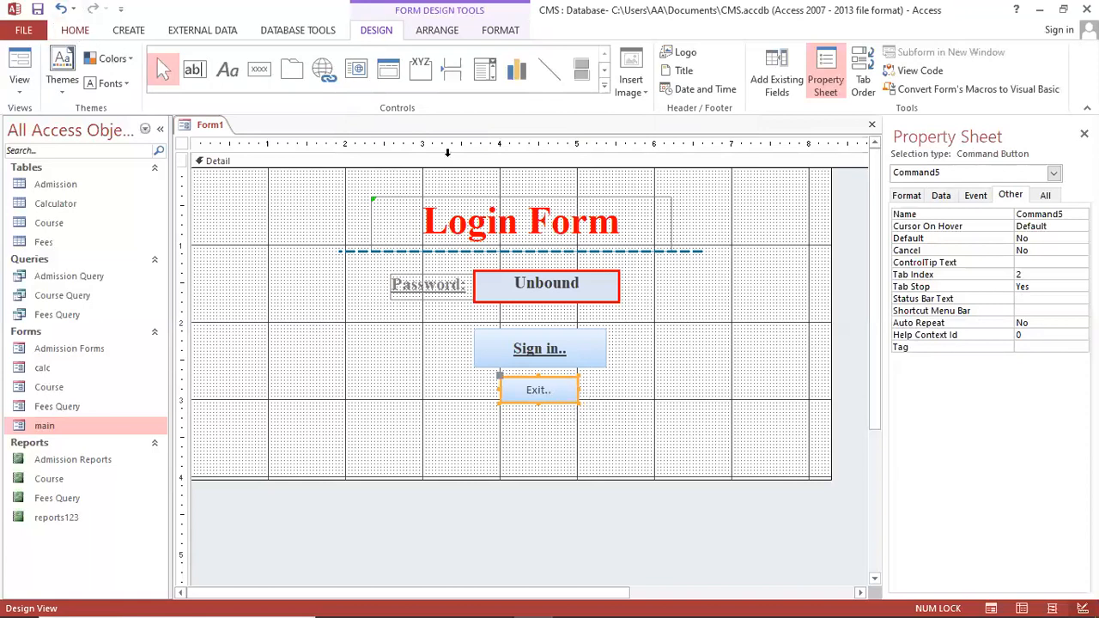
Make the Exit.. caption bold, underlined, red, size 13, and save the form
left_click(74, 30)
left_click(631, 84)
left_click(666, 84)
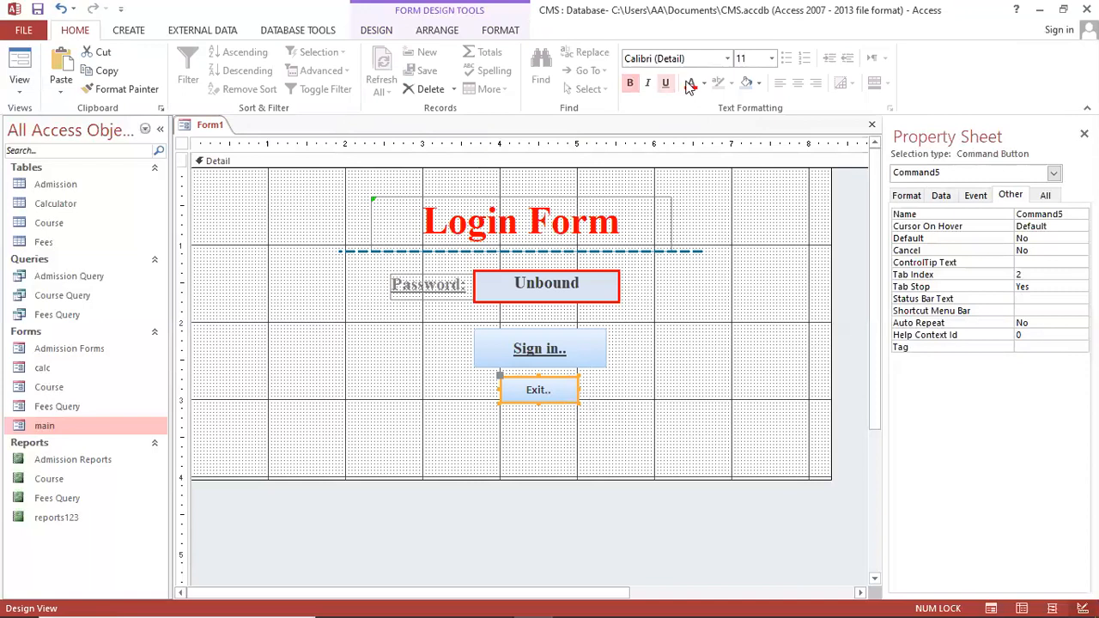
left_click(690, 83)
left_click(752, 66)
key("Return")
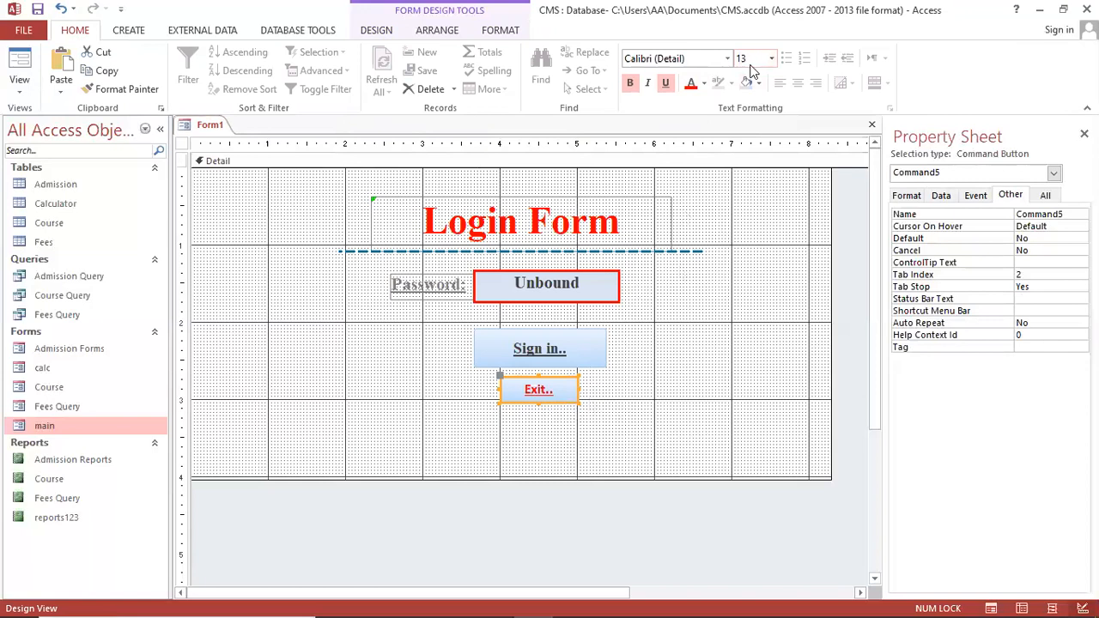
left_click(724, 356)
key("ctrl+s")
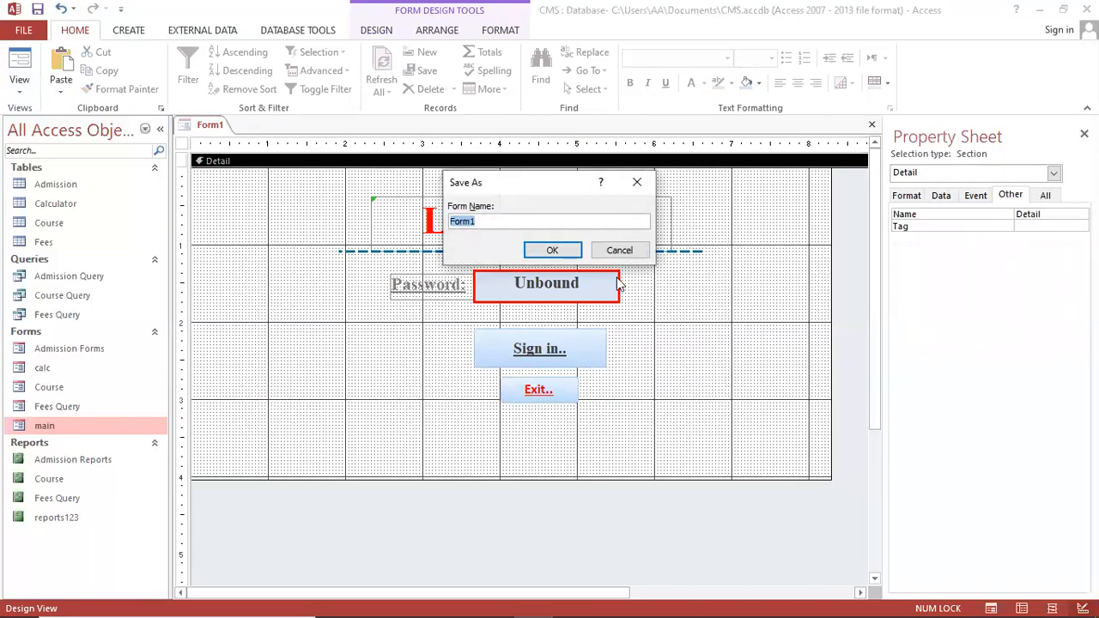
Save the form as 'login' and switch it to Form View
type("login")
key("Return")
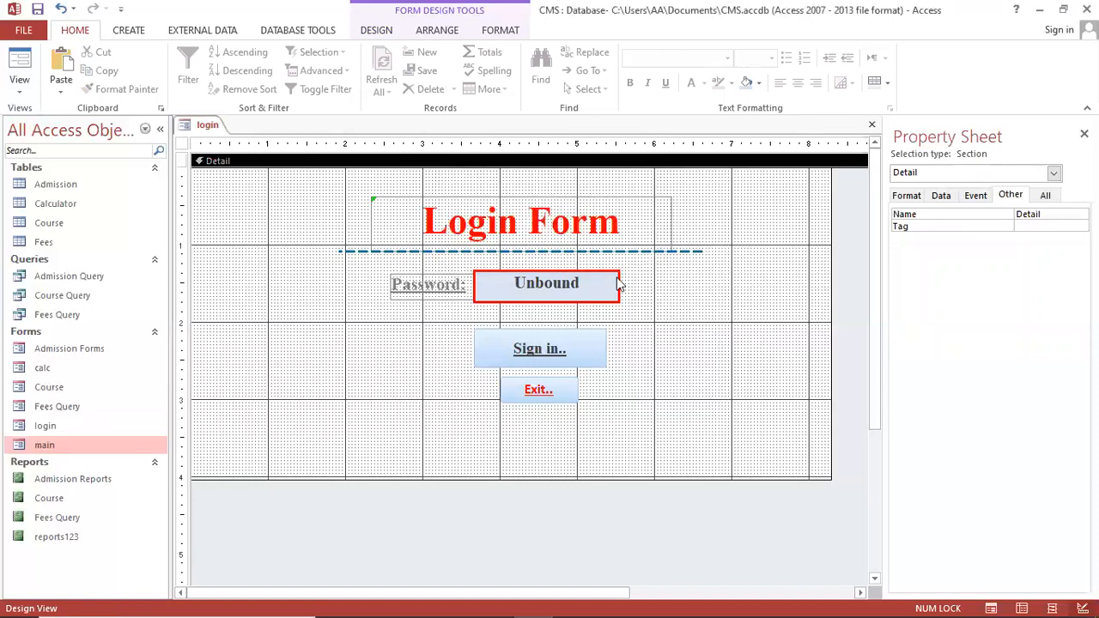
key("F5")
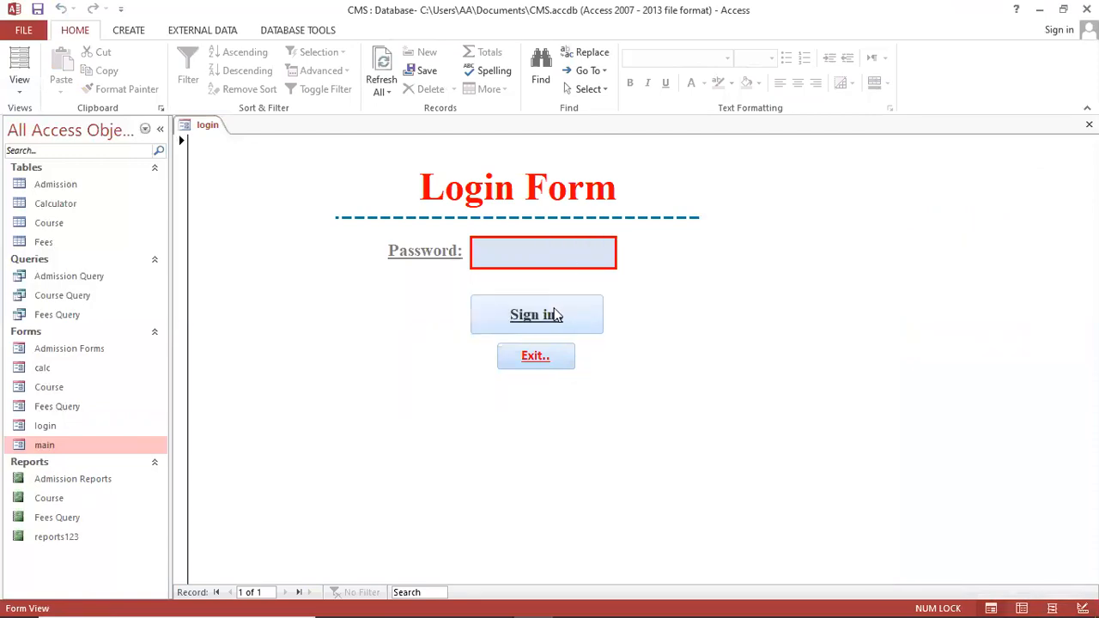
Enter a password and test the Sign in.. button several times
type("************")
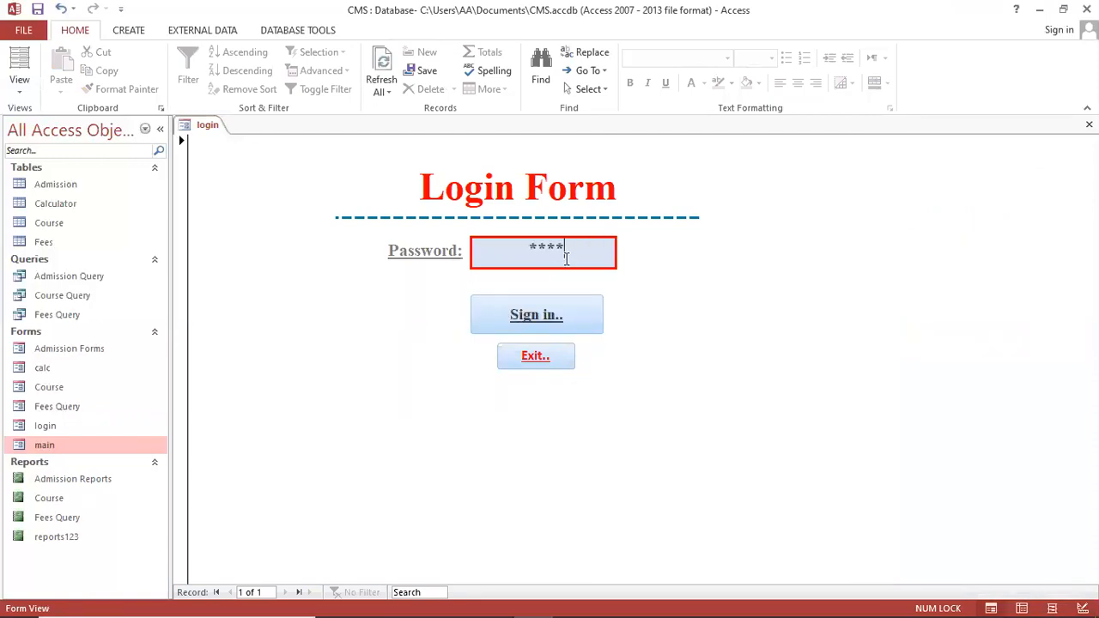
left_click(544, 330)
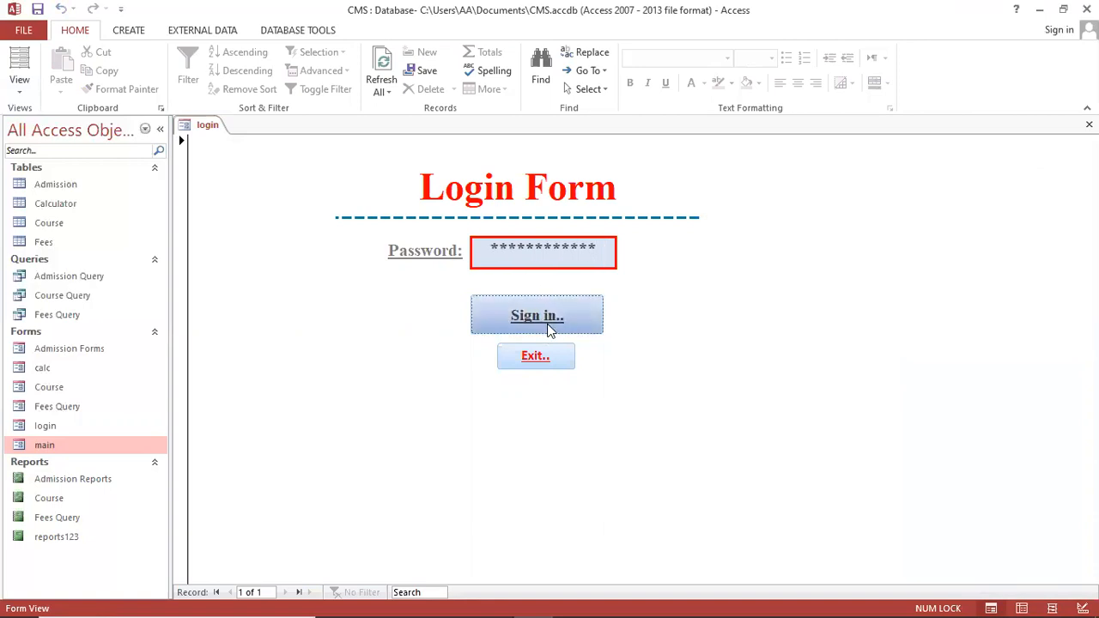
left_click(567, 245)
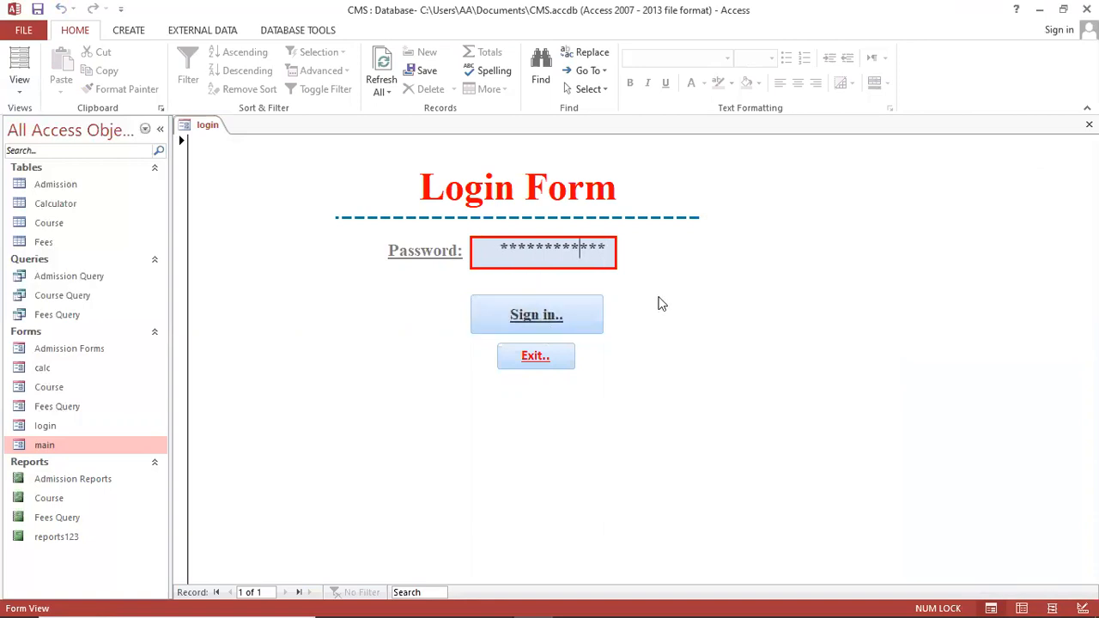
left_click(546, 311)
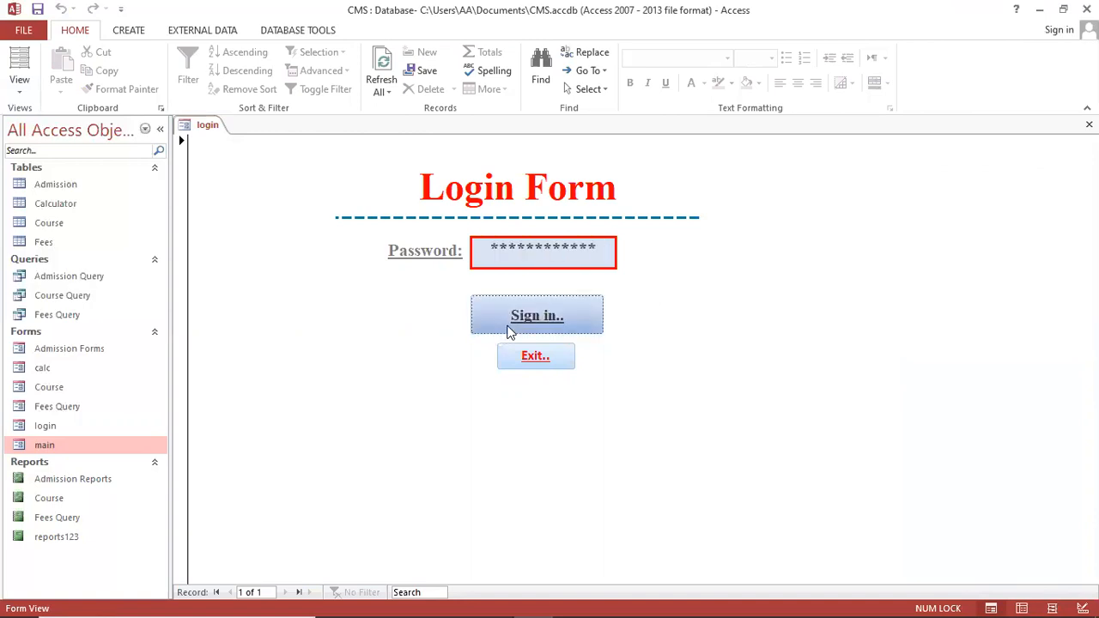
left_click(536, 258)
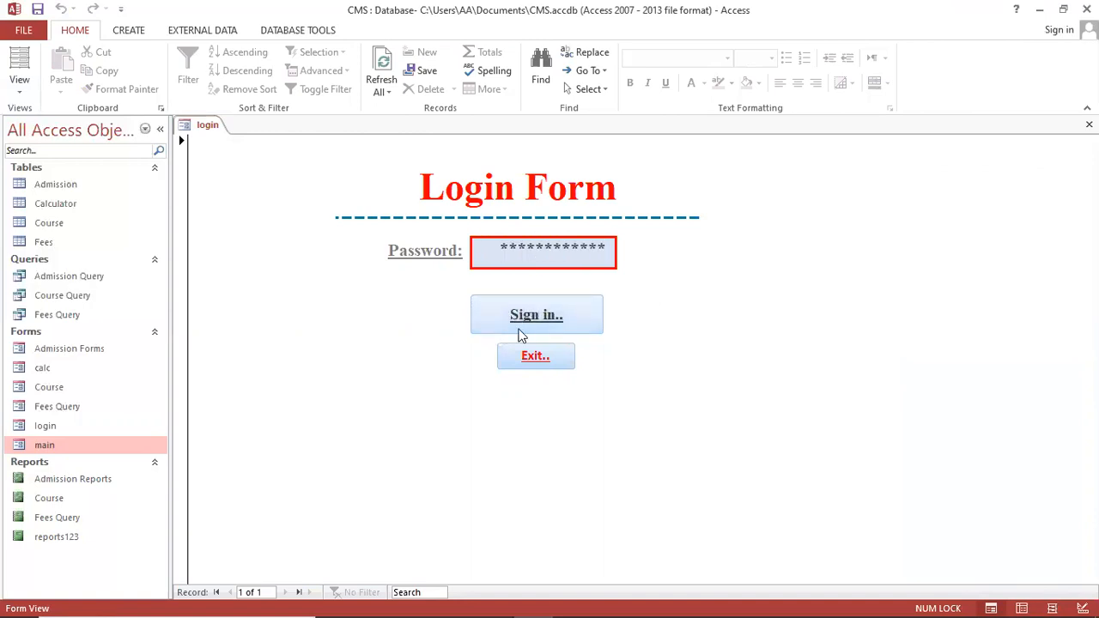
left_click(523, 322)
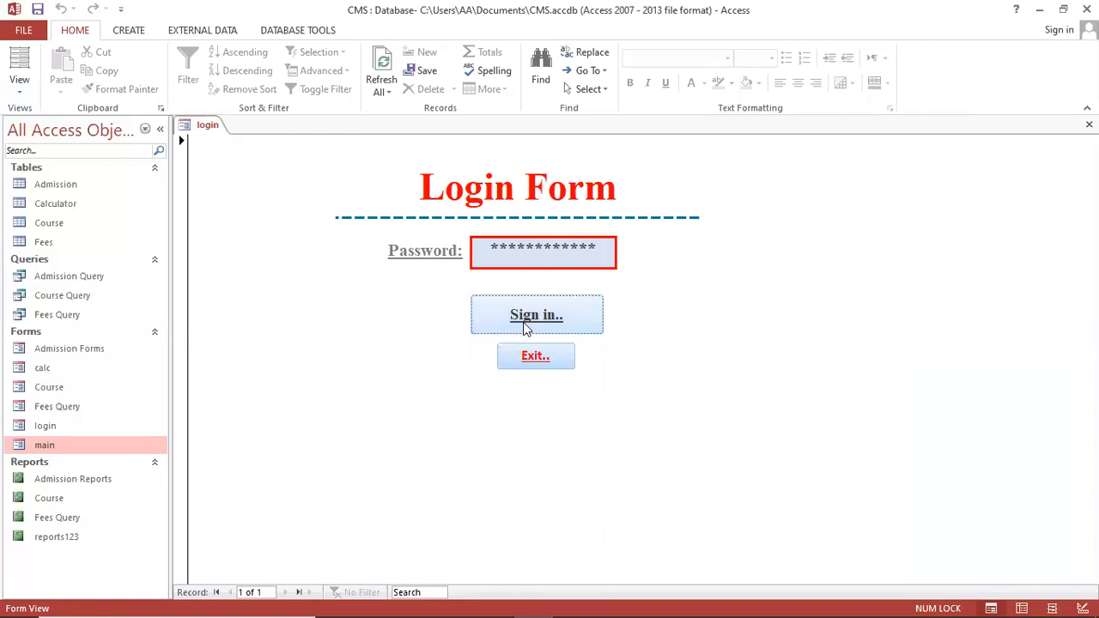
right_click(297, 269)
Return the login form to Design View and nudge Sign in.. slightly up and right
left_click(350, 318)
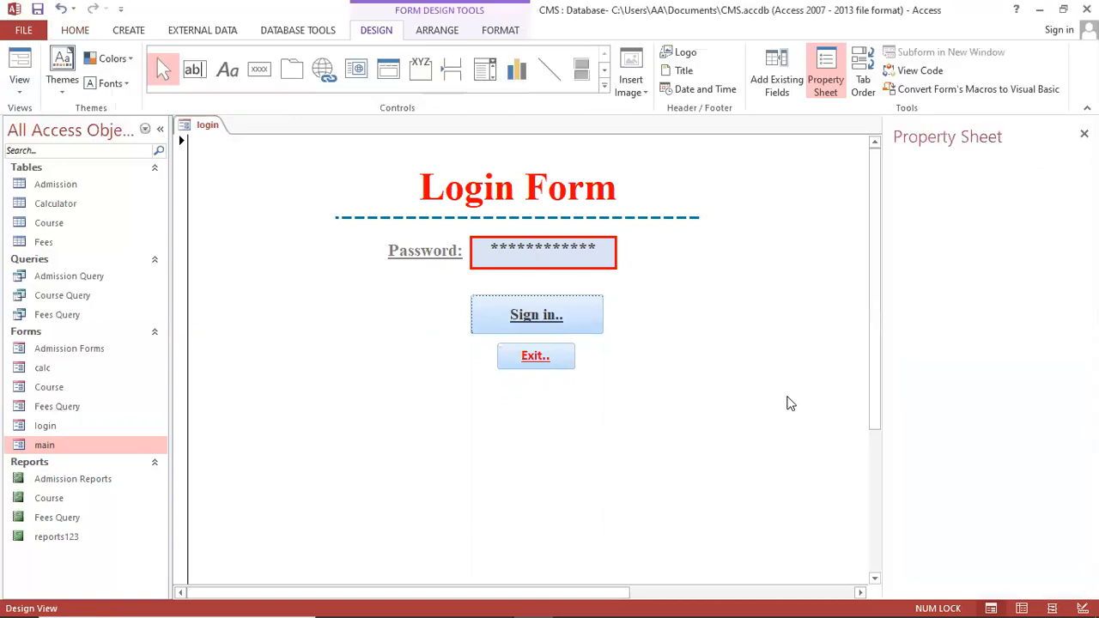
left_click(616, 296)
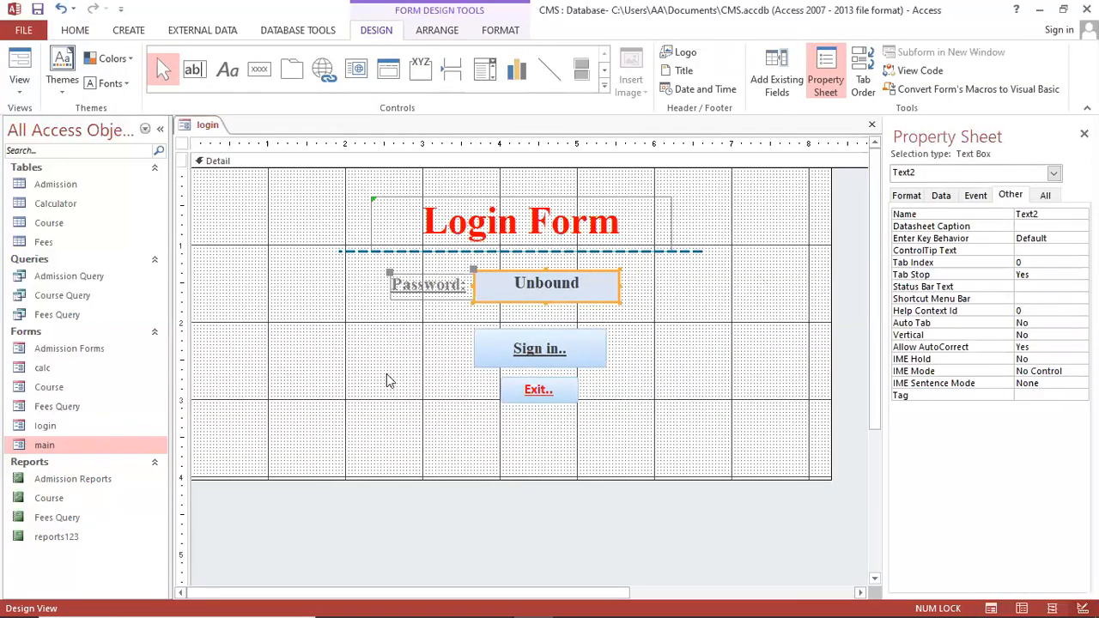
left_click_drag(578, 360, 582, 356)
left_click(554, 403)
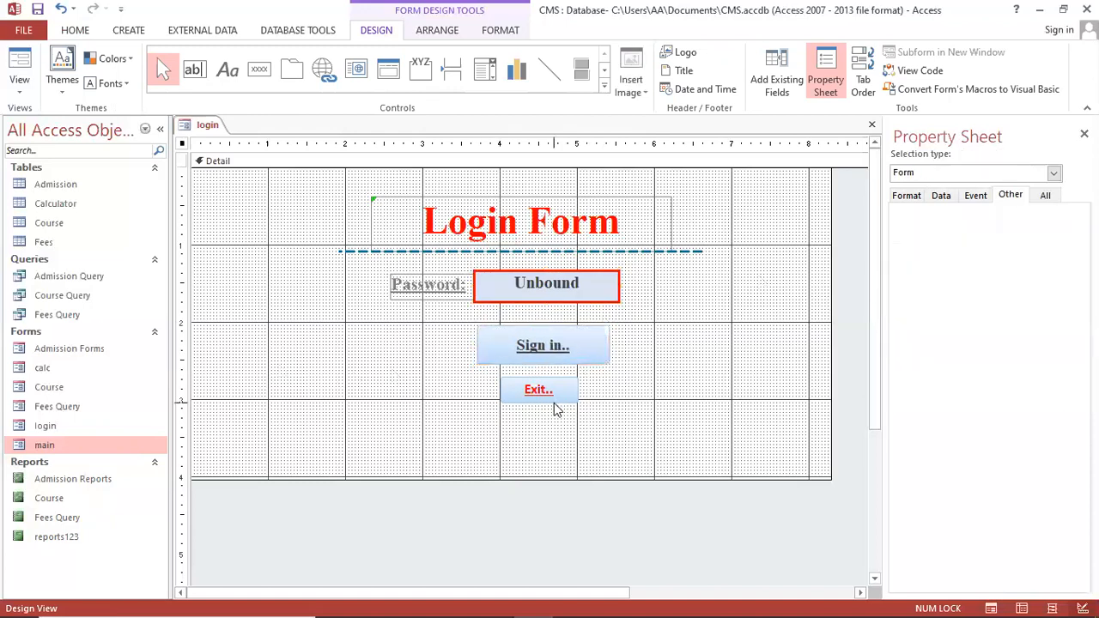
Give the Unbound password box a white shape fill
left_click(556, 286)
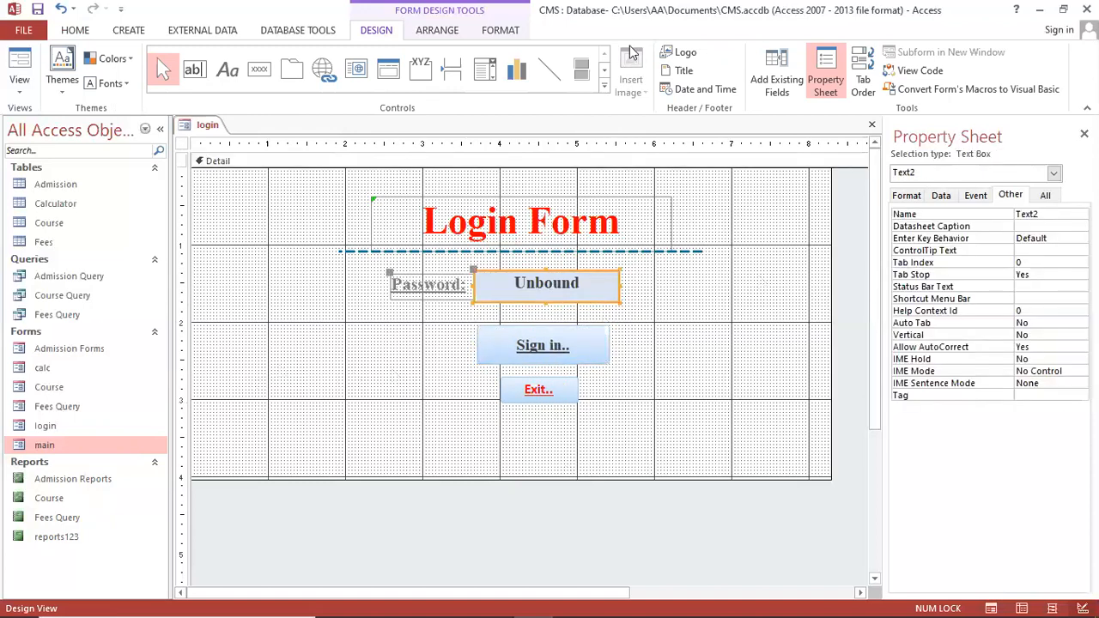
left_click(498, 34)
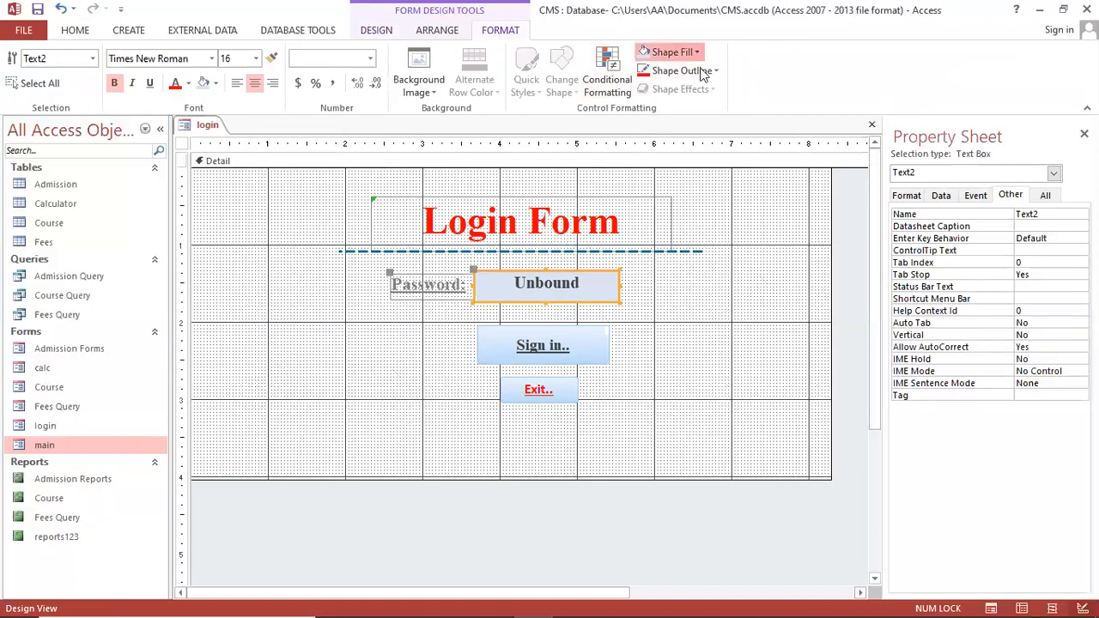
left_click(678, 51)
left_click(643, 110)
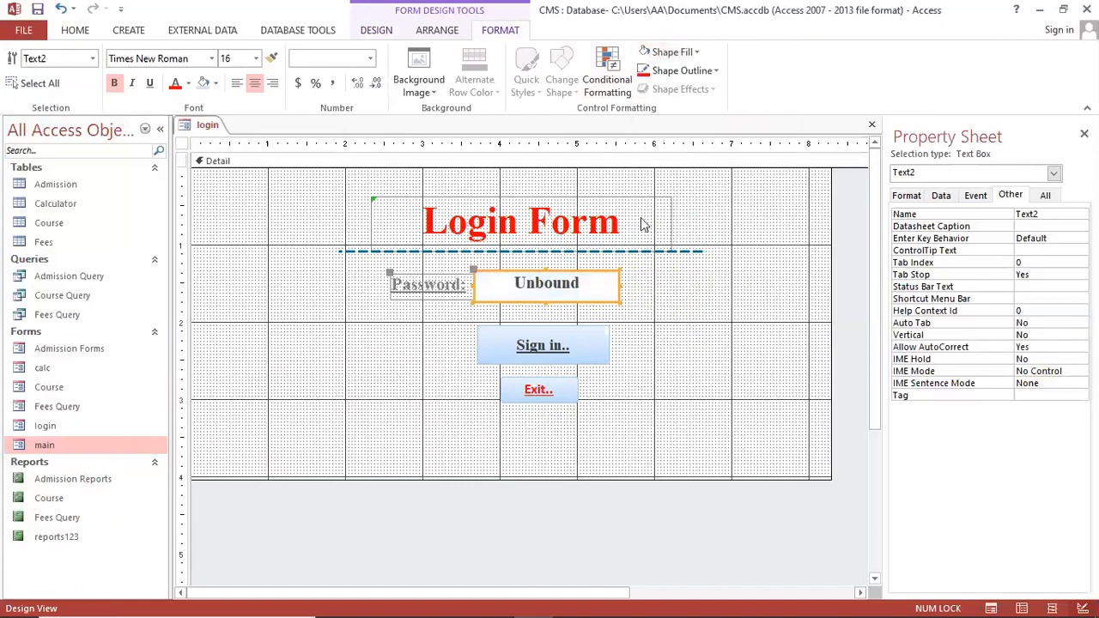
left_click(680, 305)
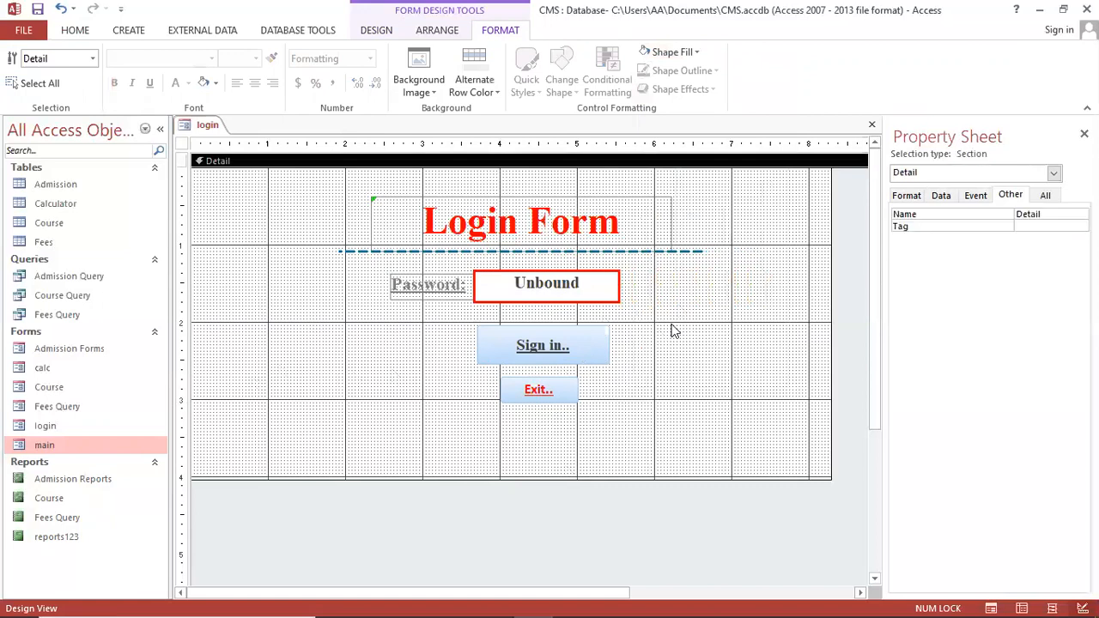
Build a Code Builder event procedure for the Sign in.. button
right_click(574, 358)
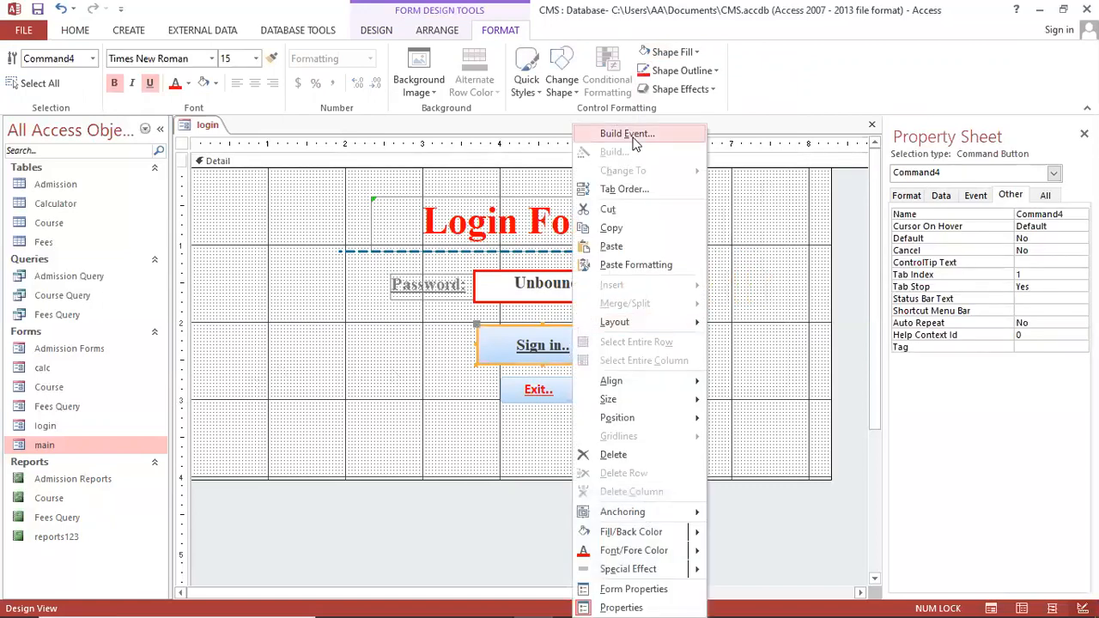
left_click(636, 137)
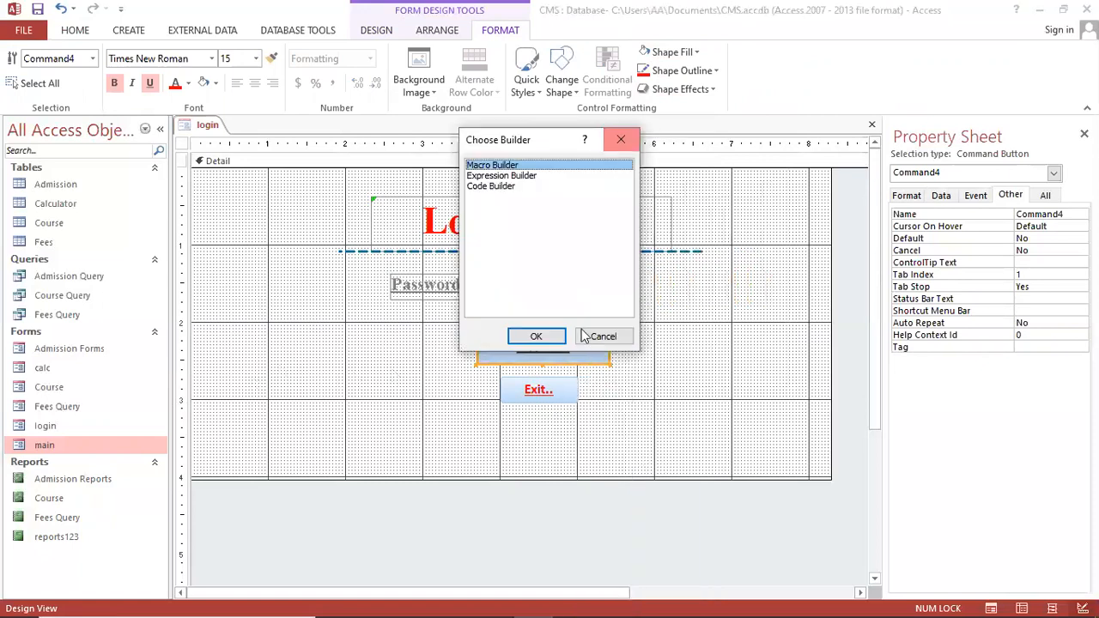
left_click(502, 187)
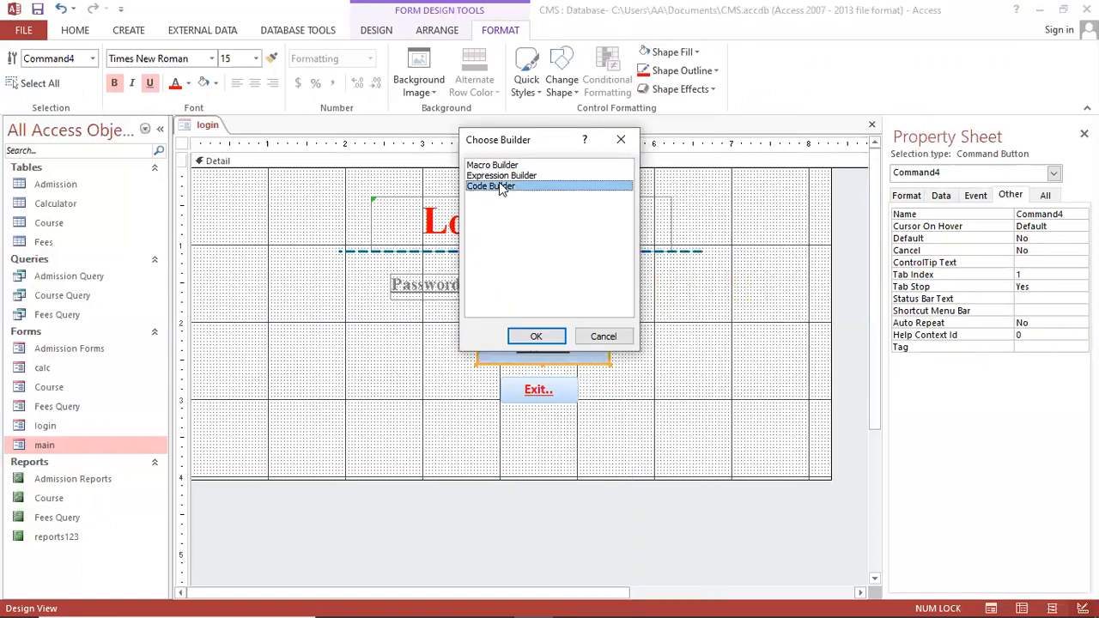
left_click(536, 335)
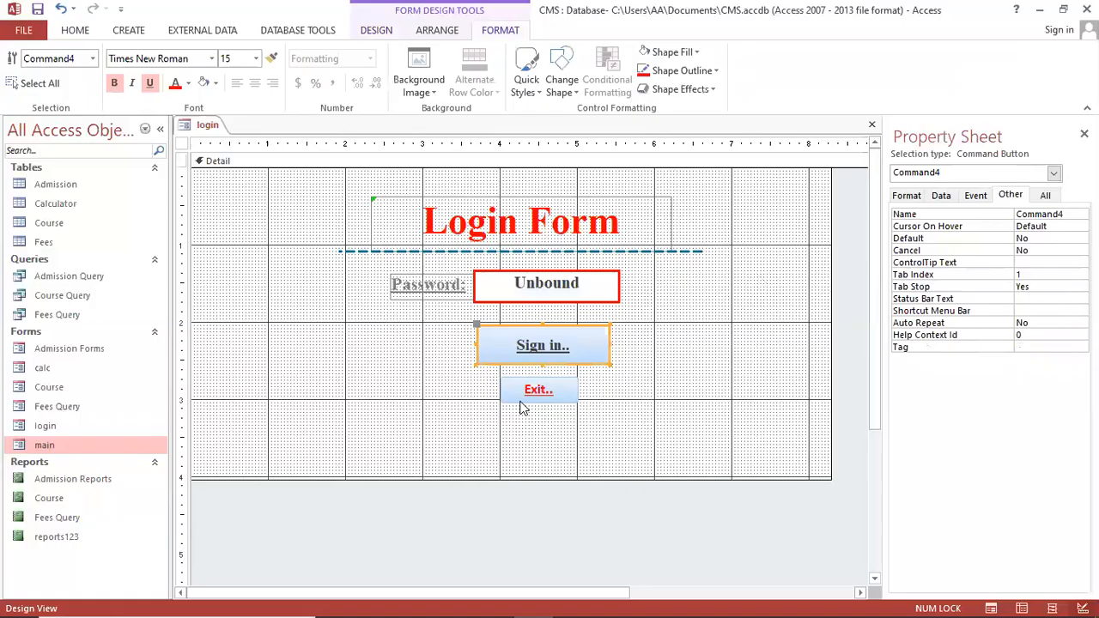
Open the Sign in.. button's On Click procedure, Command4_Click, in the code editor
right_click(547, 355)
mouse_move(584, 330)
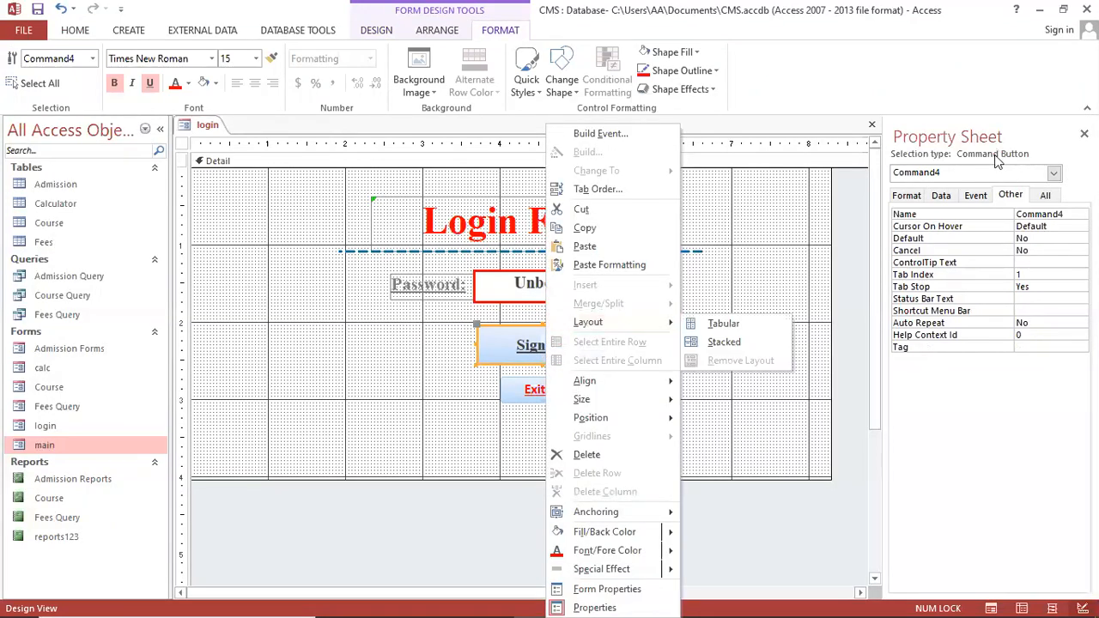
left_click(979, 199)
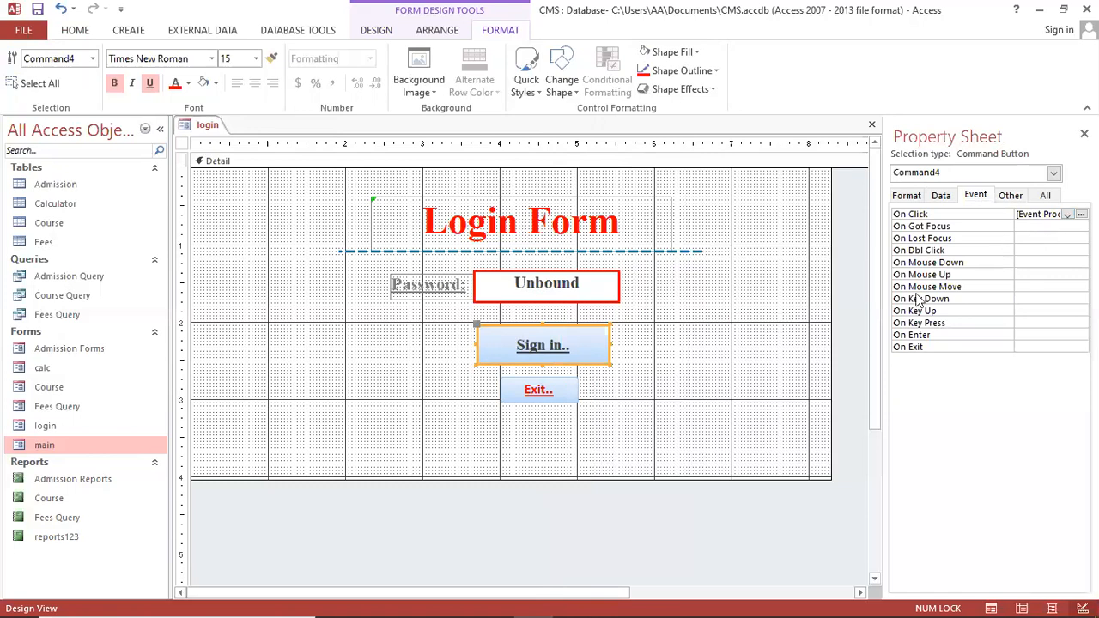
left_click(1082, 214)
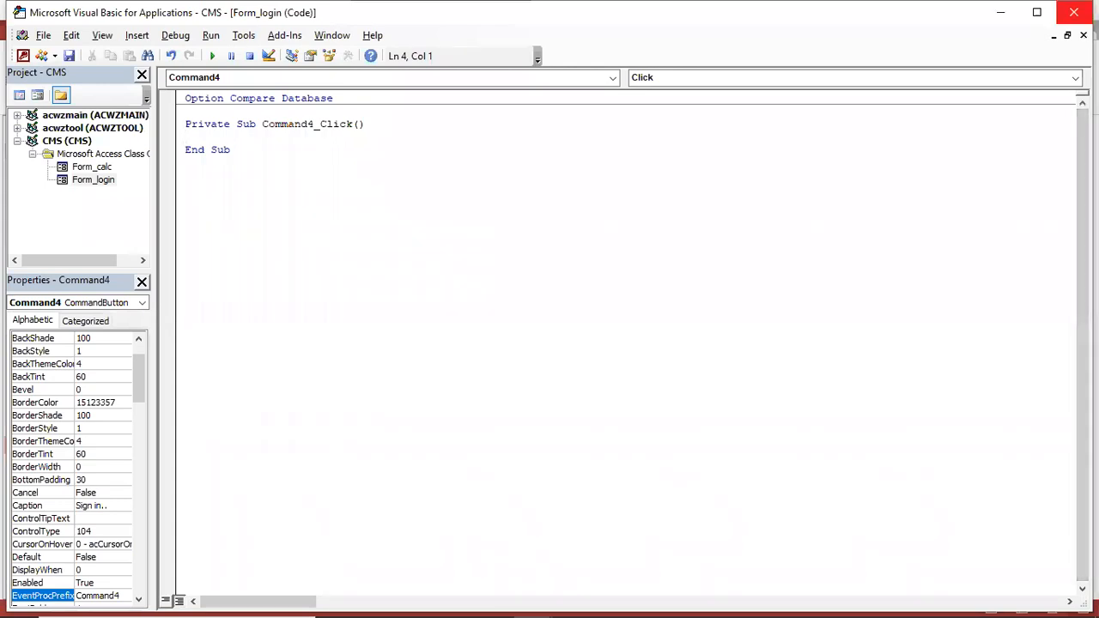
key("alt+F11")
right_click(578, 336)
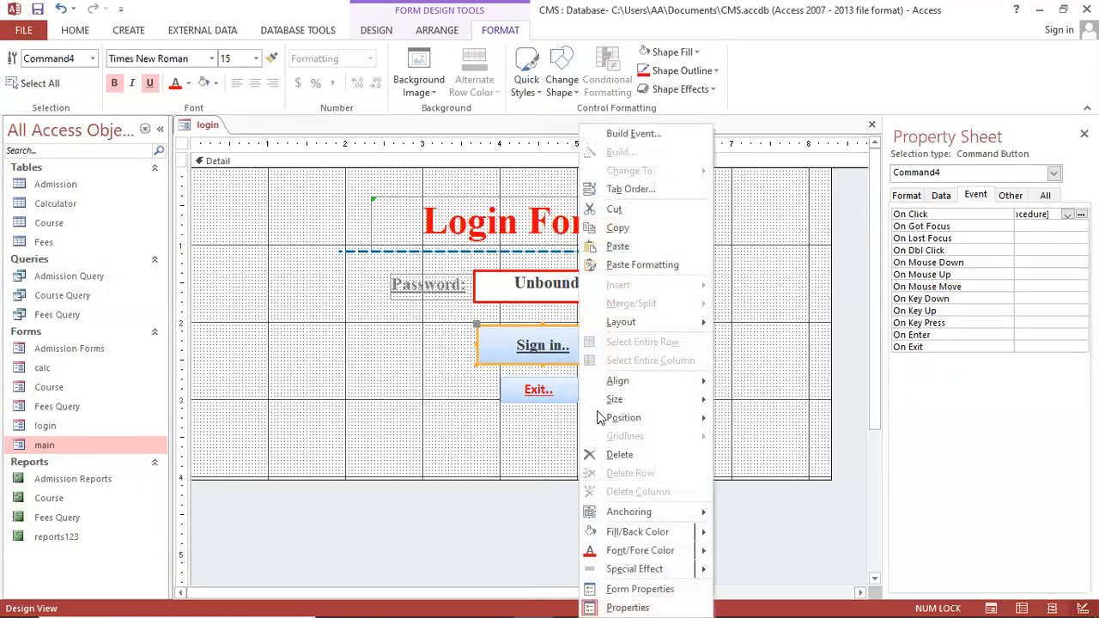
left_click(624, 600)
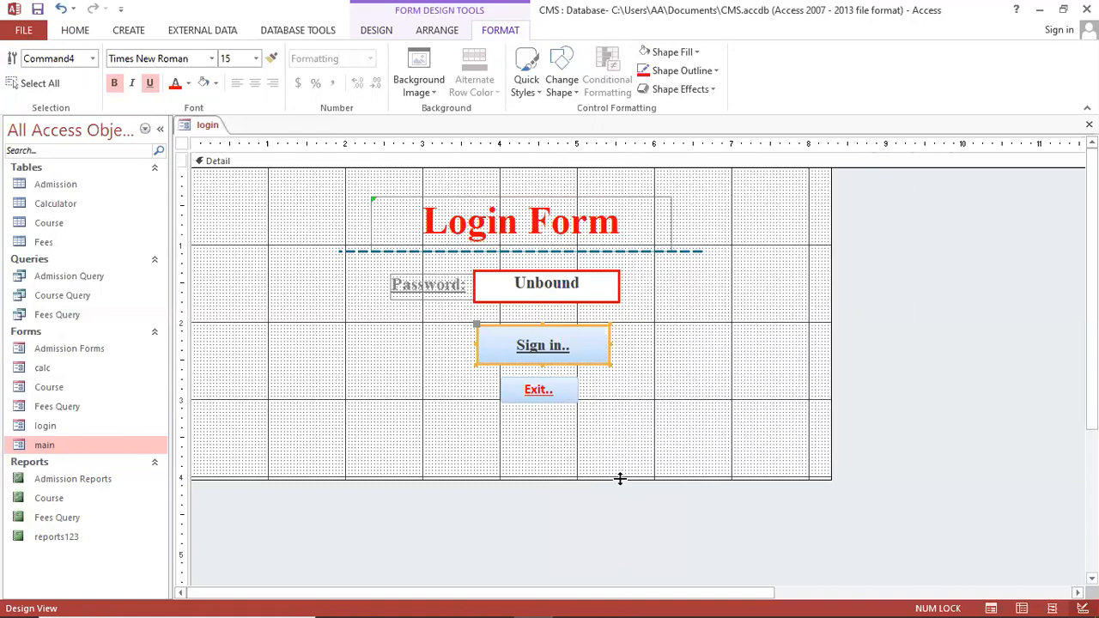
right_click(568, 352)
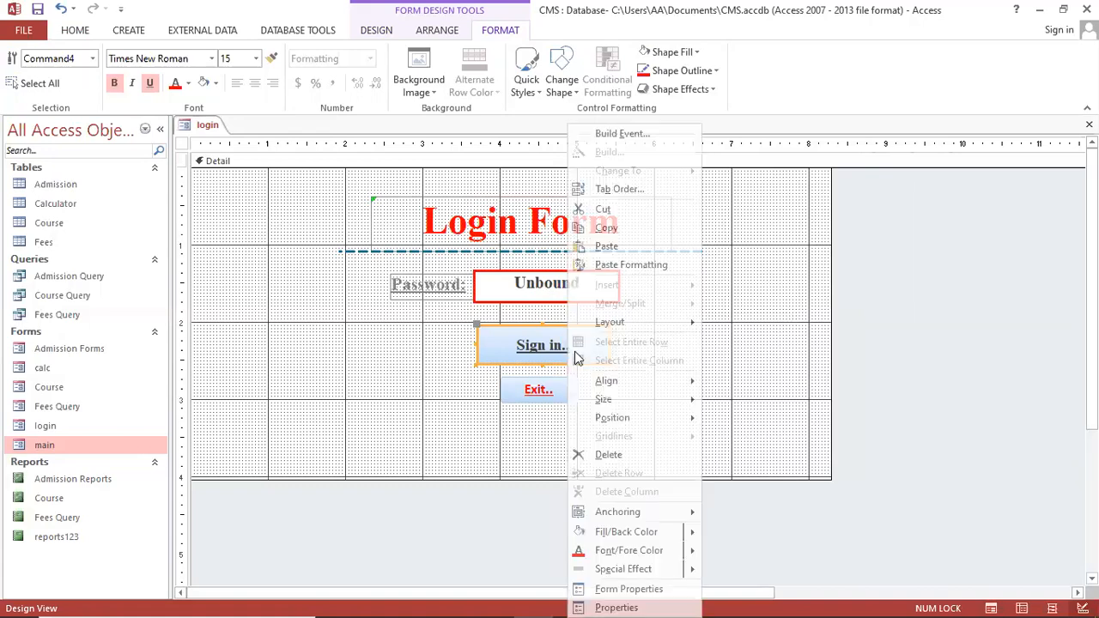
left_click(629, 138)
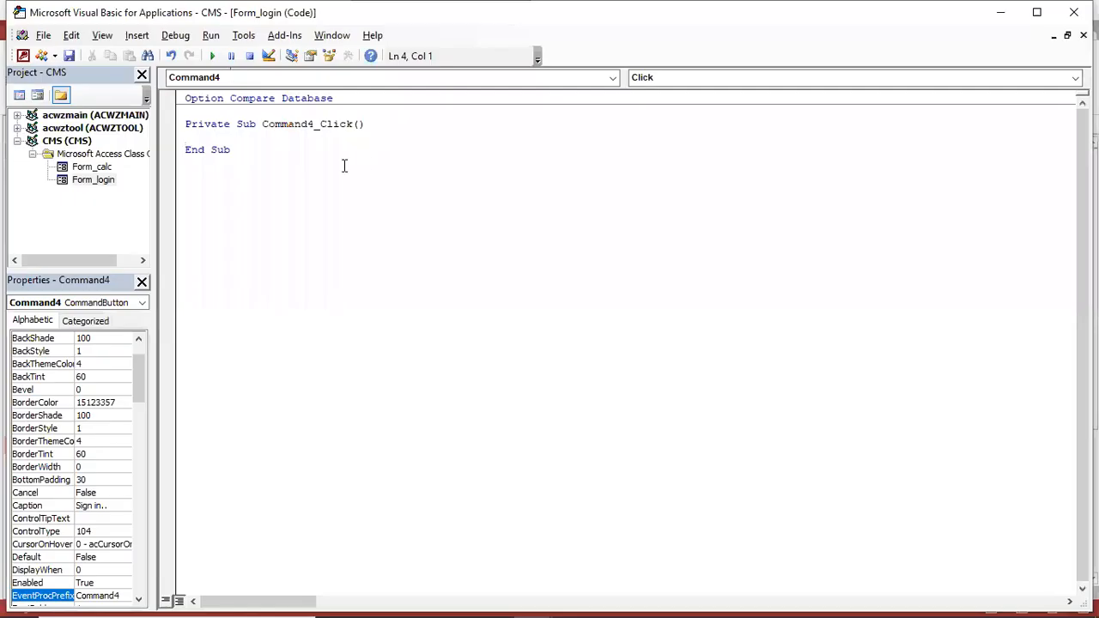
Add blank lines inside the Command4_Click procedure
left_click(214, 124)
left_click(278, 80)
left_click(277, 80)
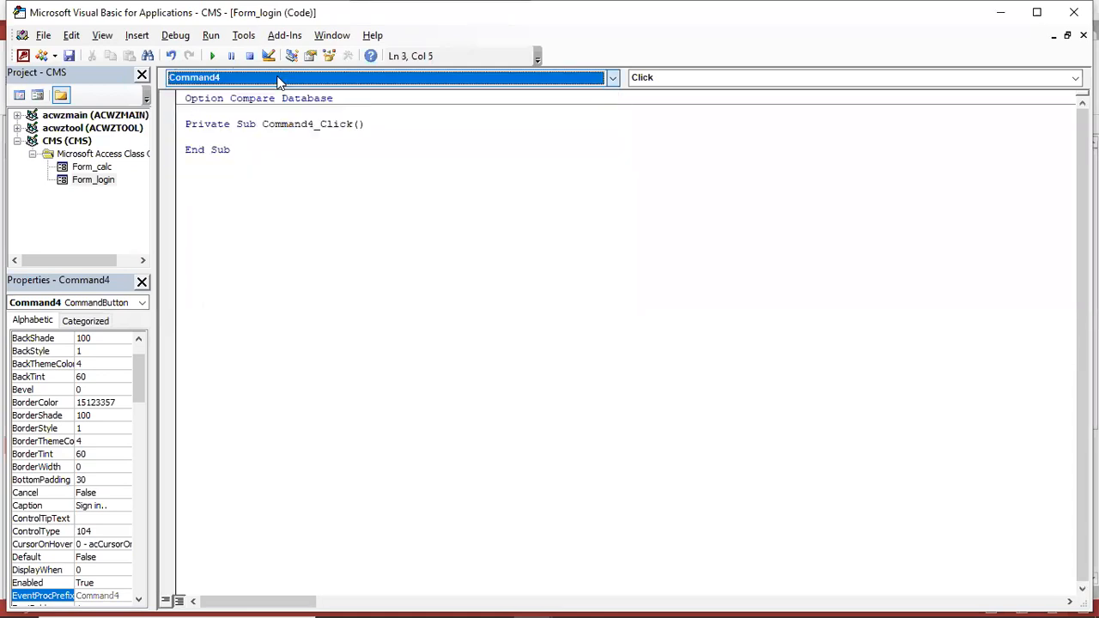
key("Return")
key("Return")
key("Return")
key("Return")
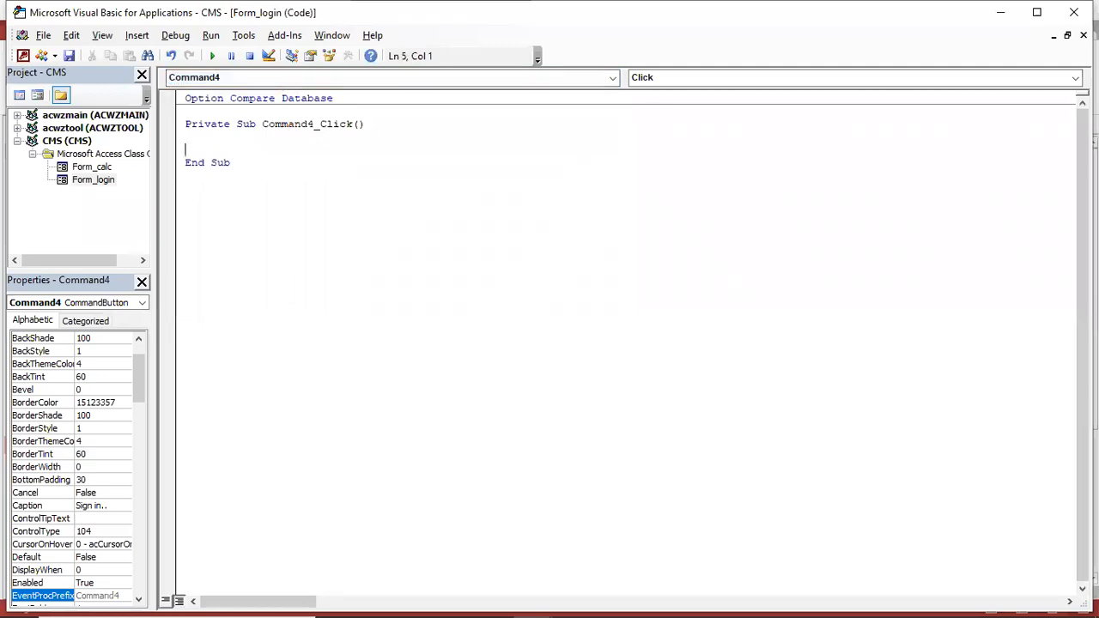
key("Up")
key("Up")
key("Up")
key("Return")
key("Return")
key("Return")
key("Up")
key("Up")
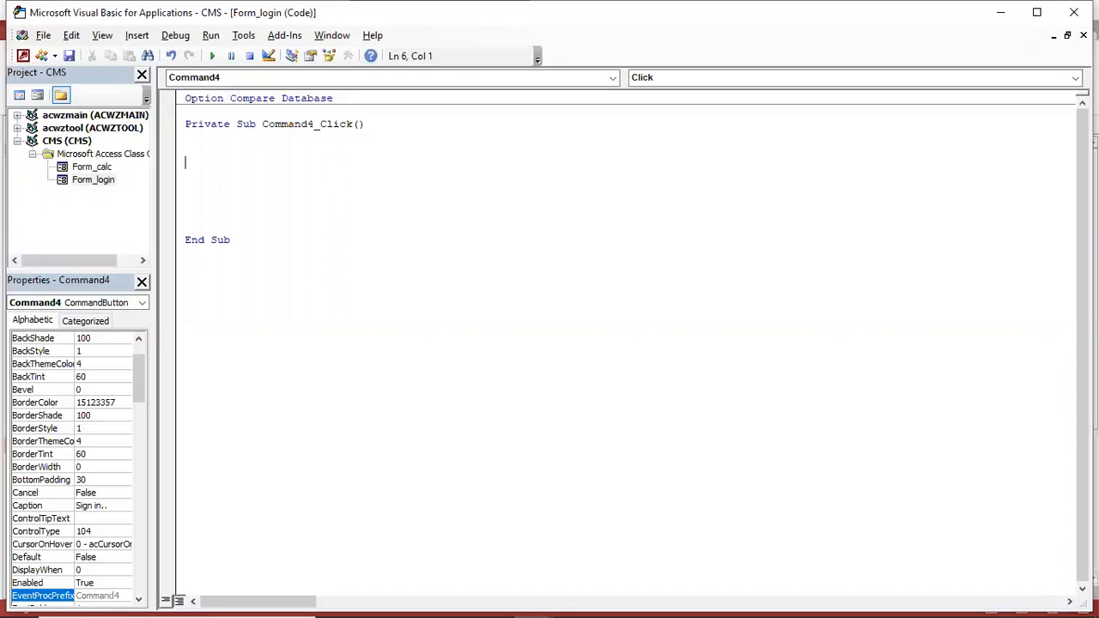
Write the line If Text2 = "123" Then
type("if text2= \"\"")
key("Left")
type("123")
key("Right")
type("then")
key("Return")
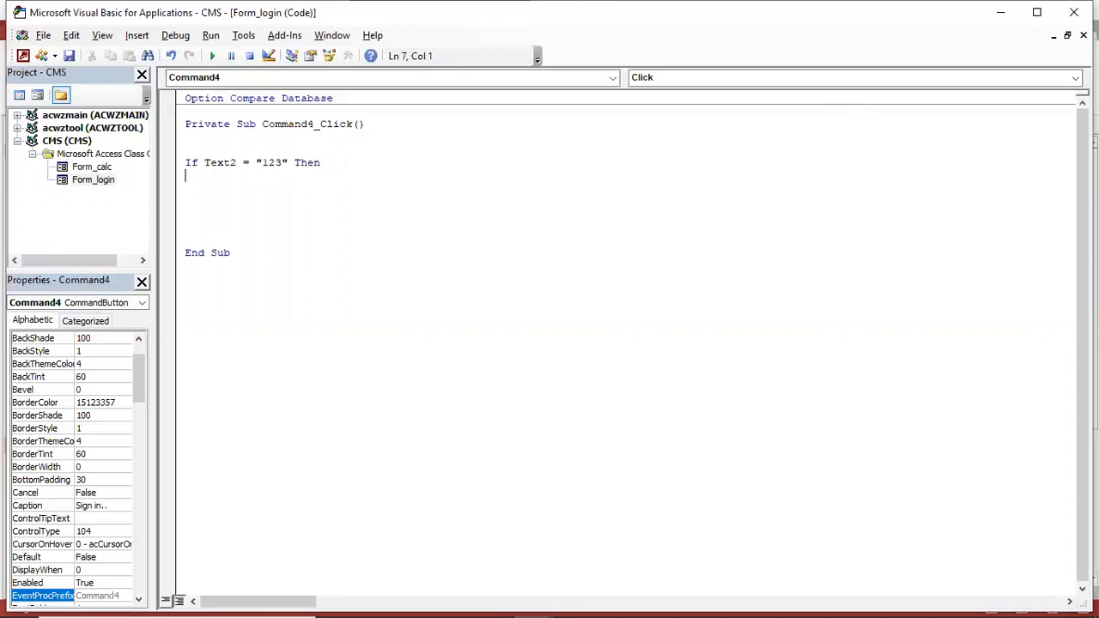
key("Up")
key("Right")
key("Right")
key("End")
key("Return")
Add DoCmd.Close acForm, "login" under the If line
type("docmd")
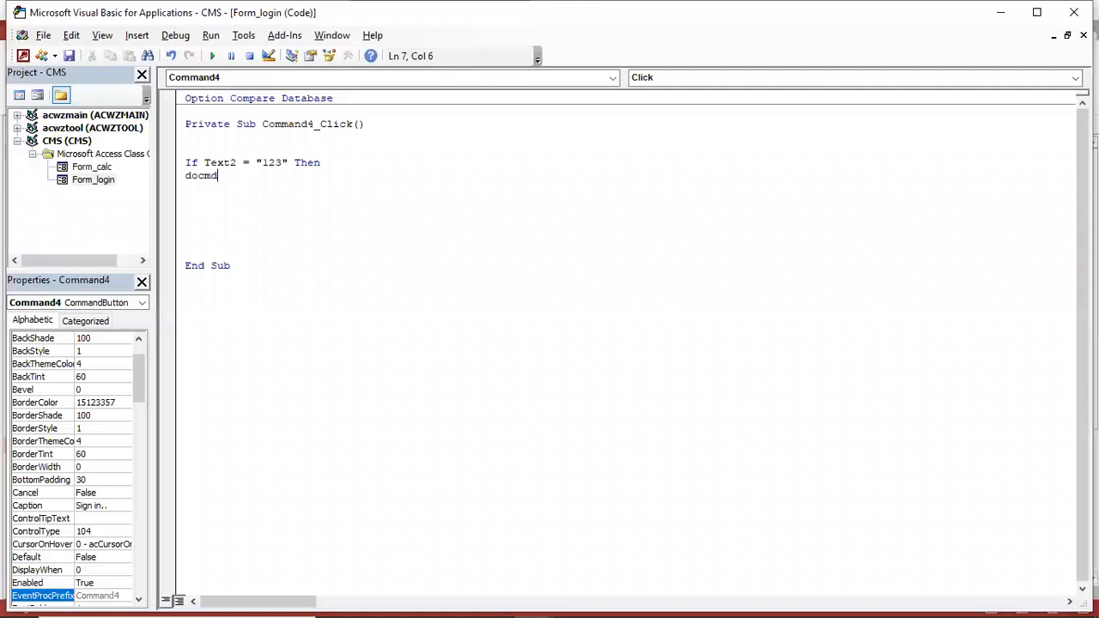
type(".c")
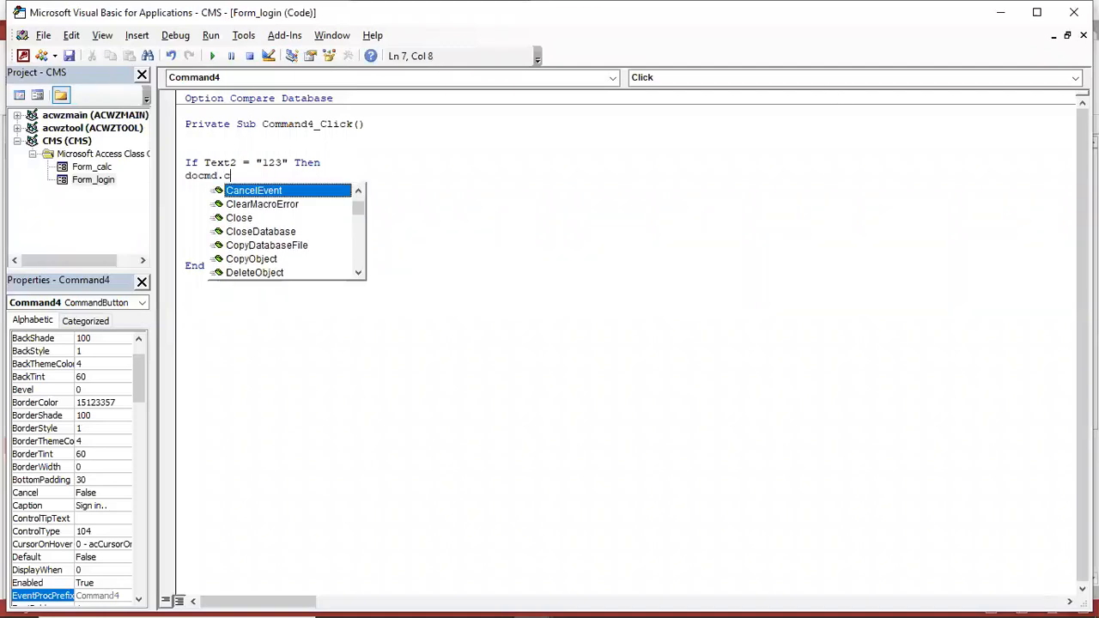
key("Down")
key("Down")
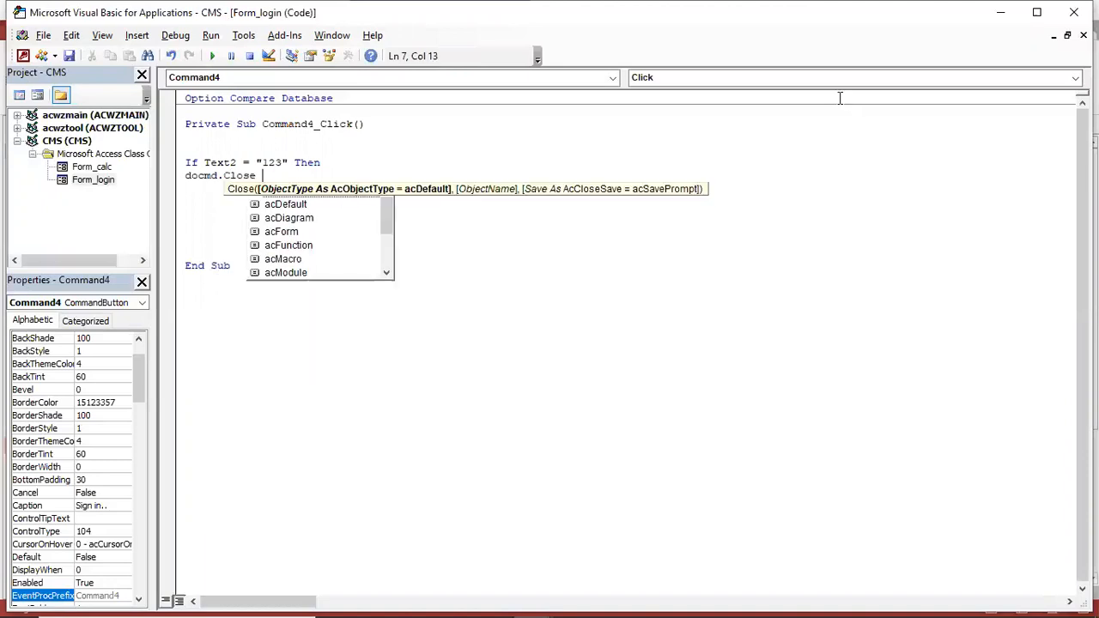
key("Down")
key("Down")
key("Down")
key("Down")
key("Up")
key("Up")
key("Up")
key("Up")
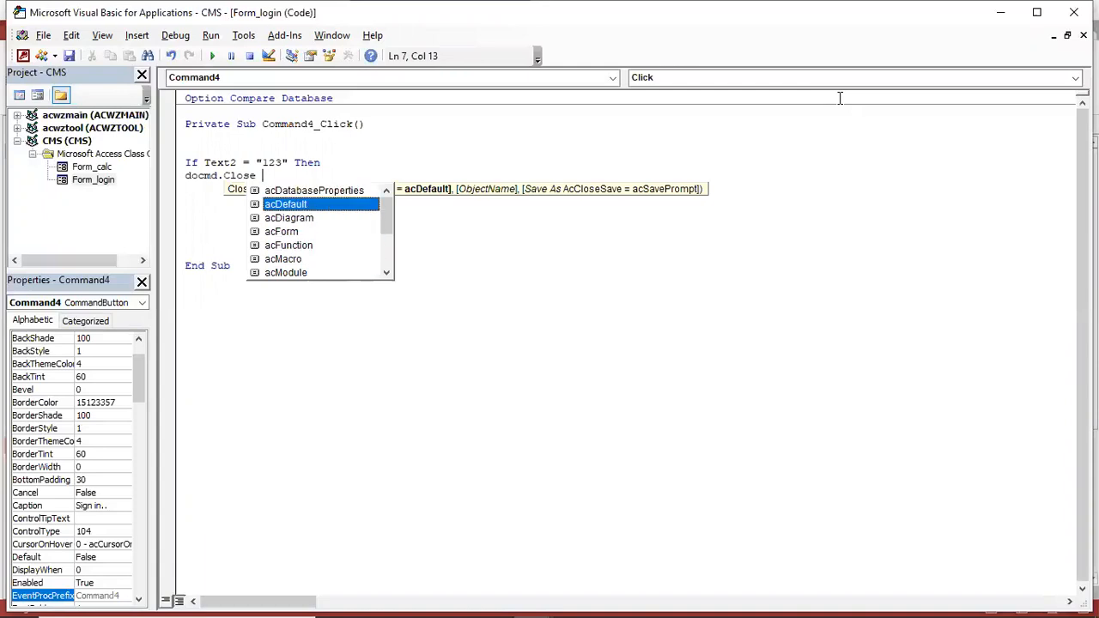
key("Down")
key("Down")
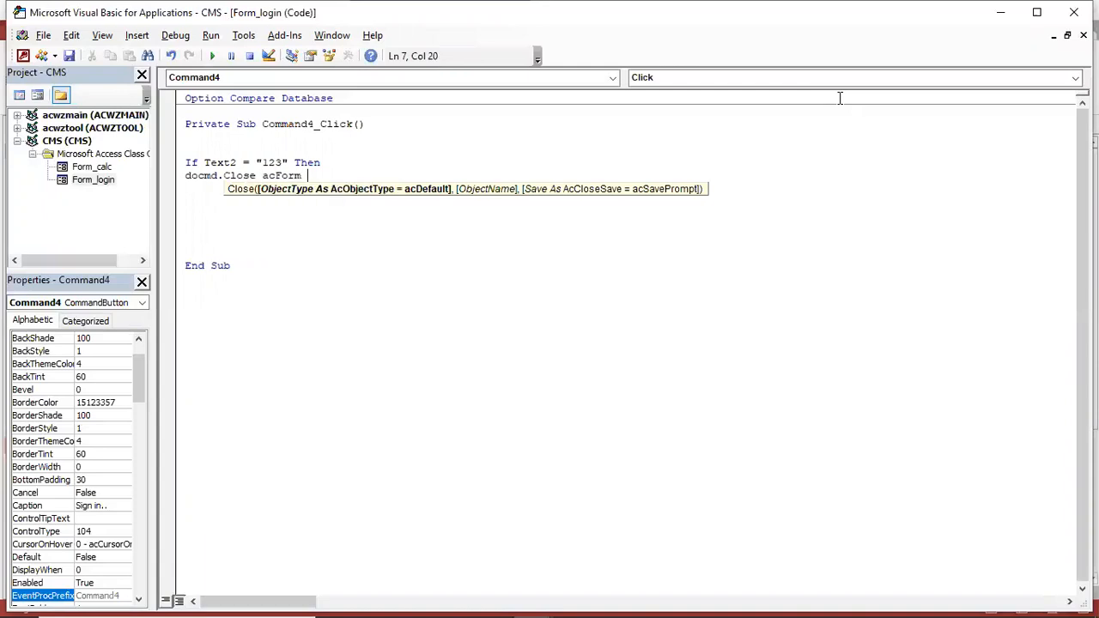
type(",\"")
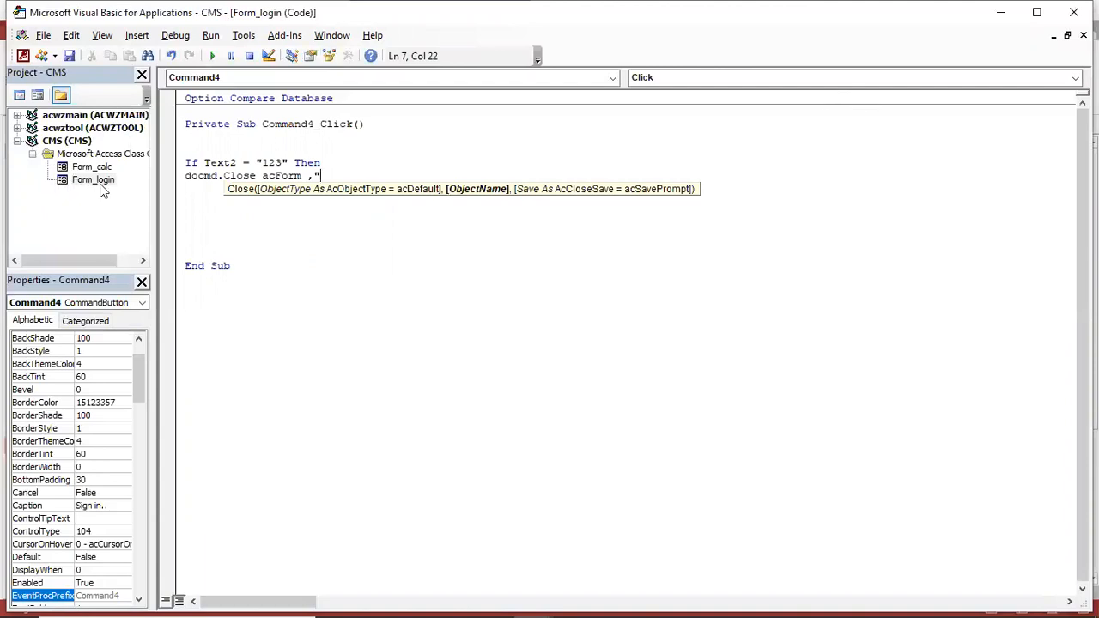
type("1ogin\"")
key("Return")
Add DoCmd.OpenForm "main" and start the Else branch
type("doc")
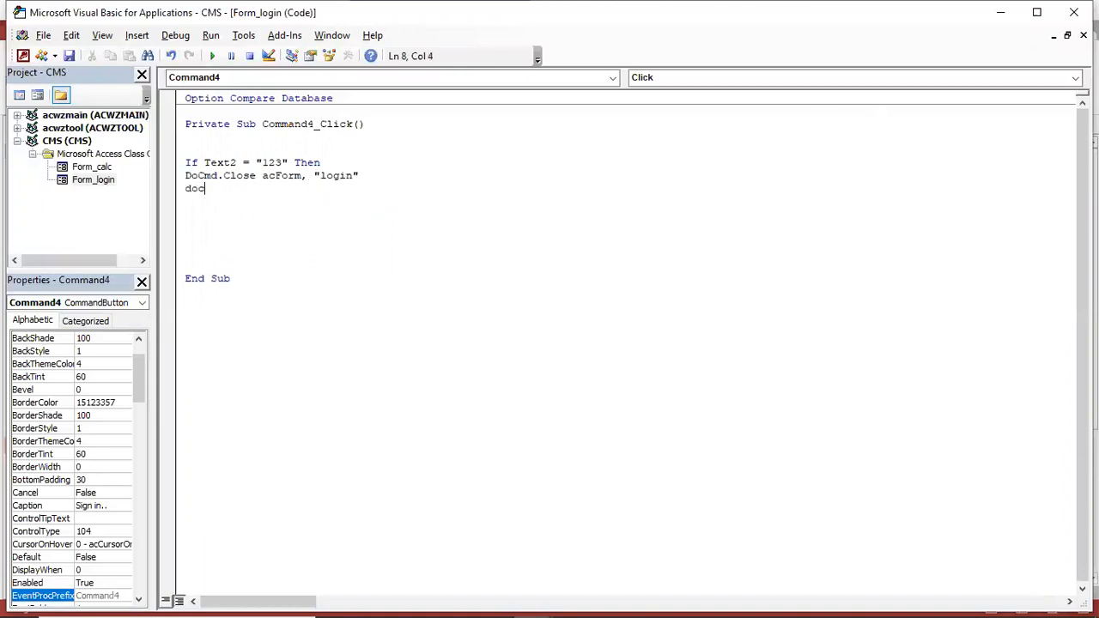
type("md.")
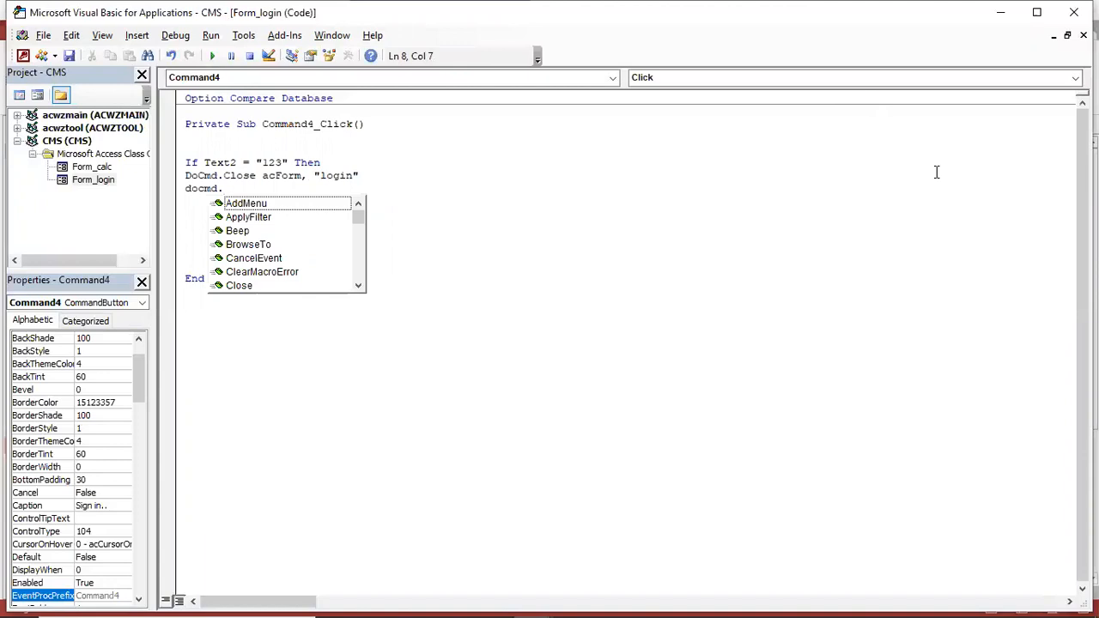
type("o")
key("Down")
key("Down")
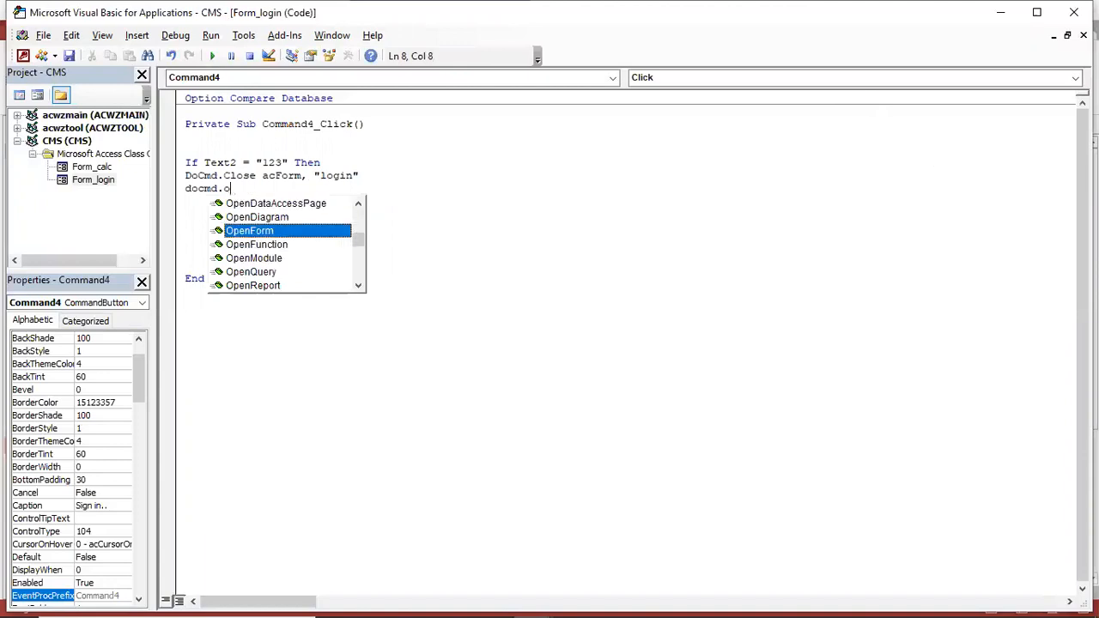
type("\"")
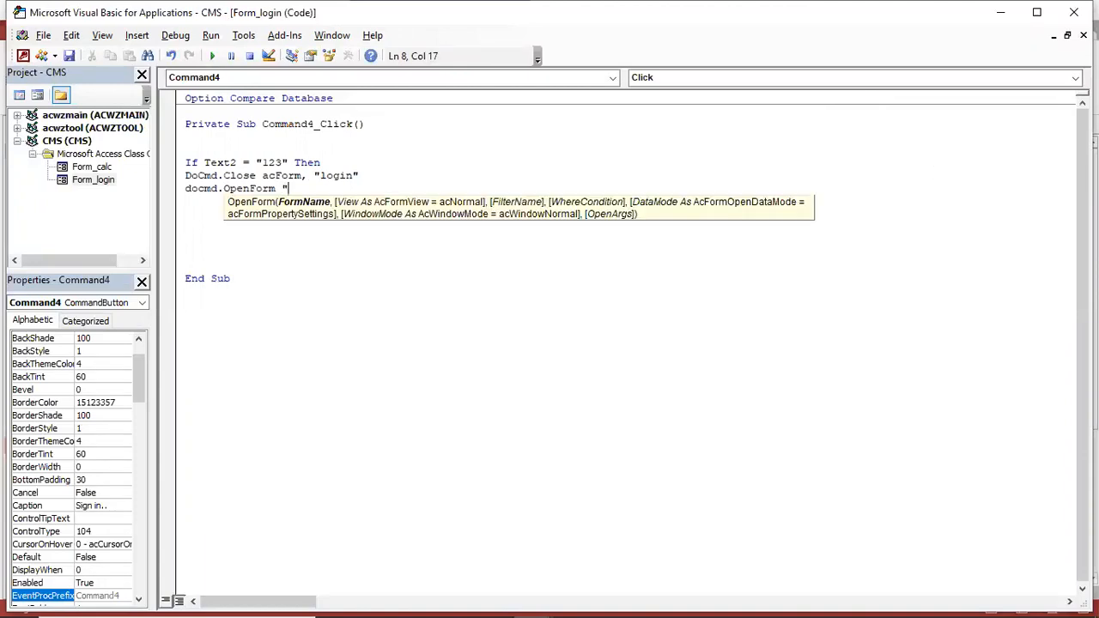
type("main\"")
key("Return")
key("Return")
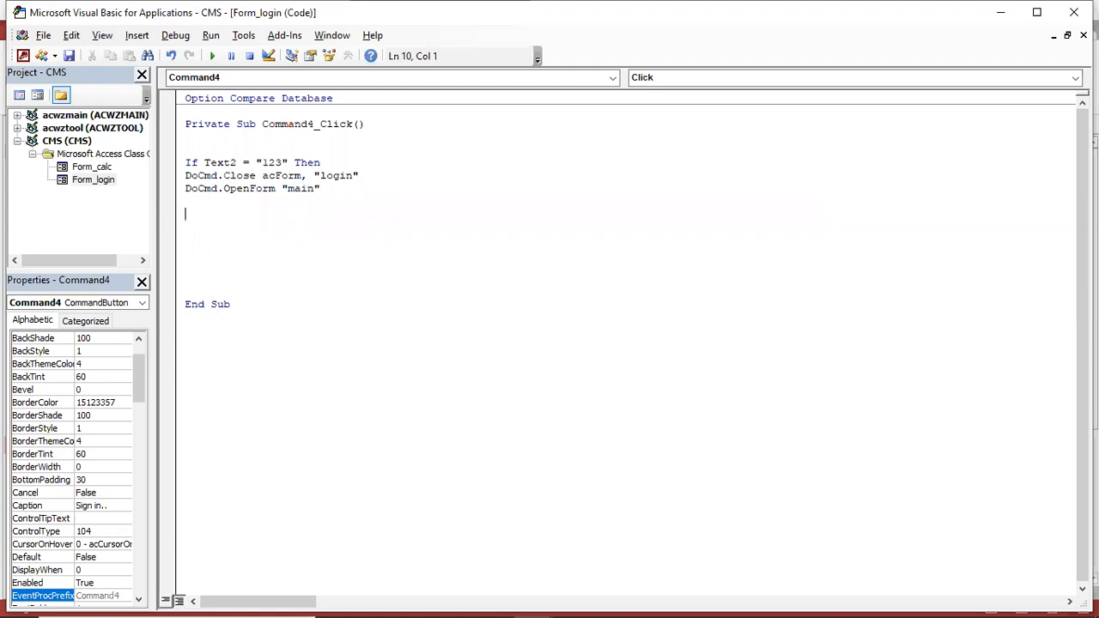
type("else")
key("Return")
key("Return")
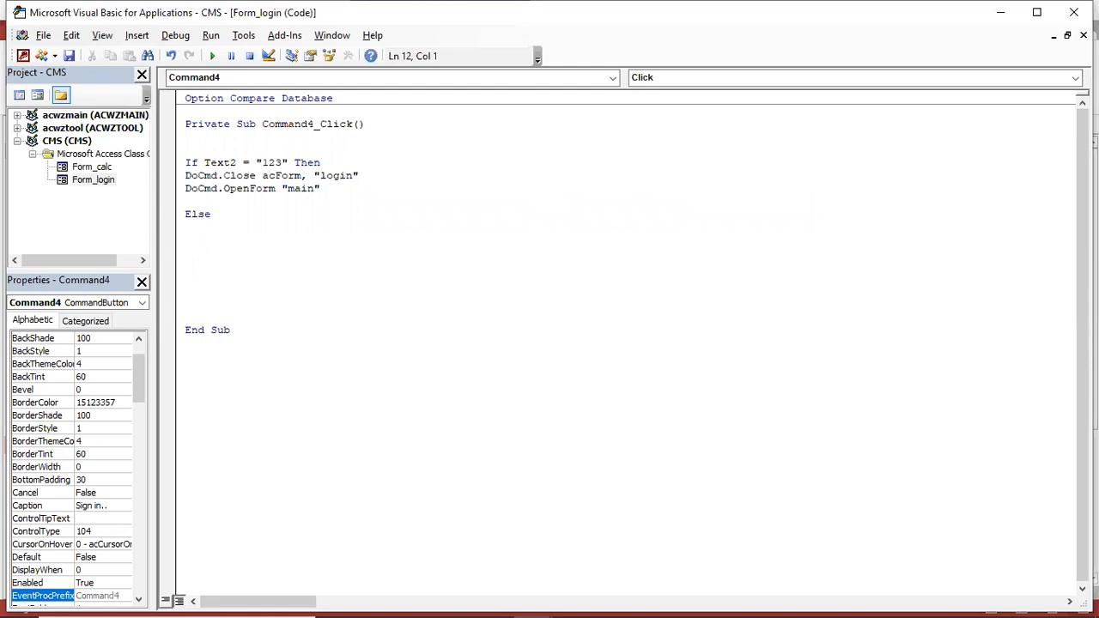
Add MsgBox "Incorrect sector code please contact your authorized user", vbInformation
type("msgbox\"Incorrect sector code please contact you")
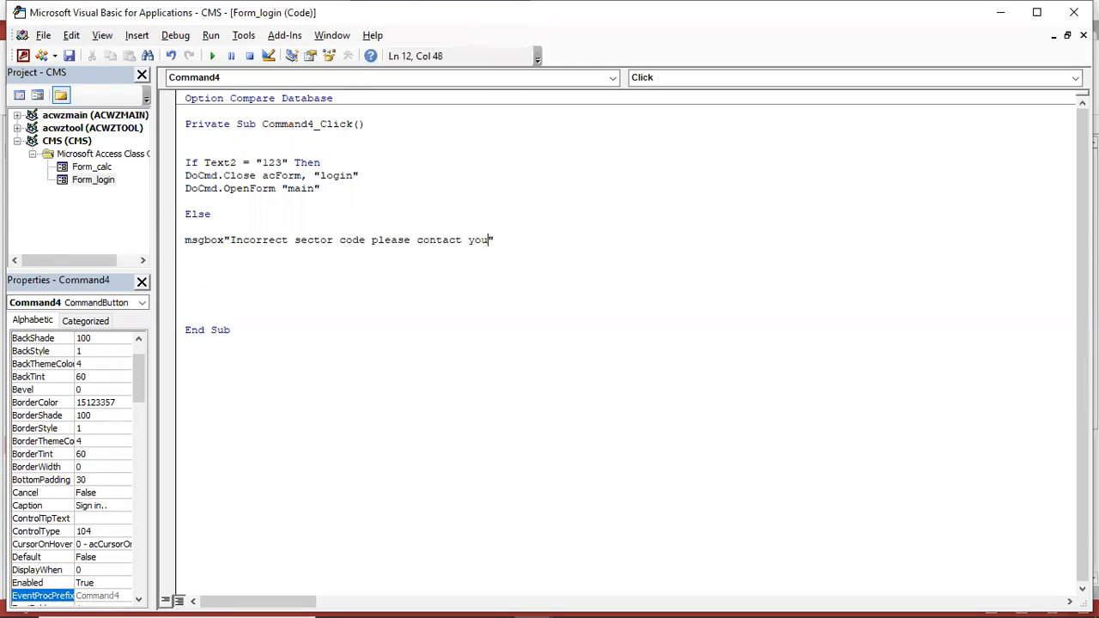
type("r authorized user")
key("Right")
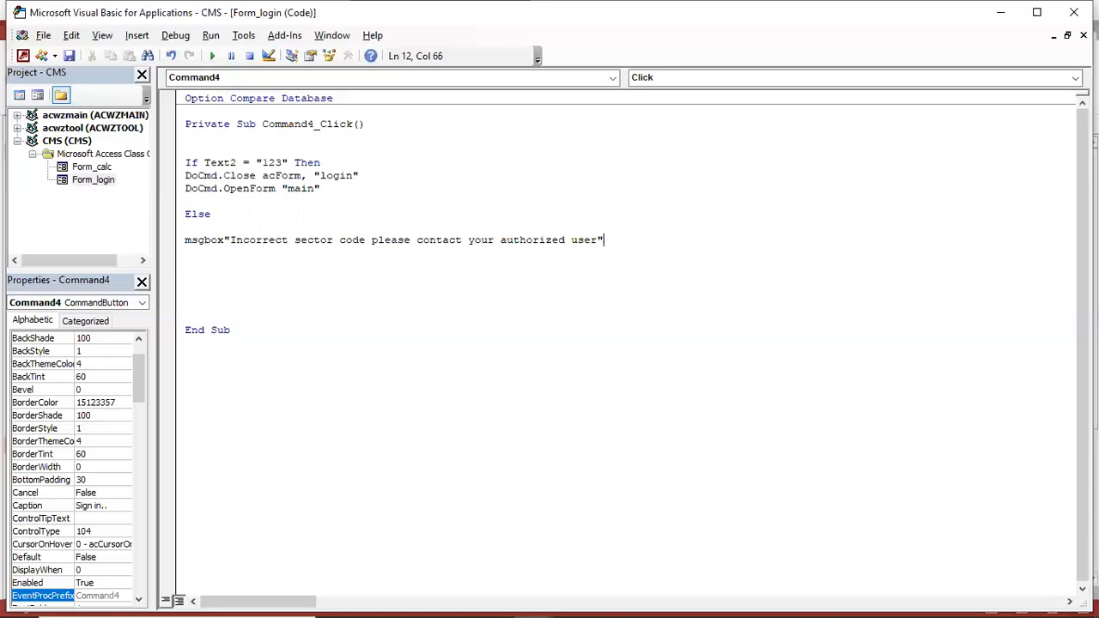
type(",")
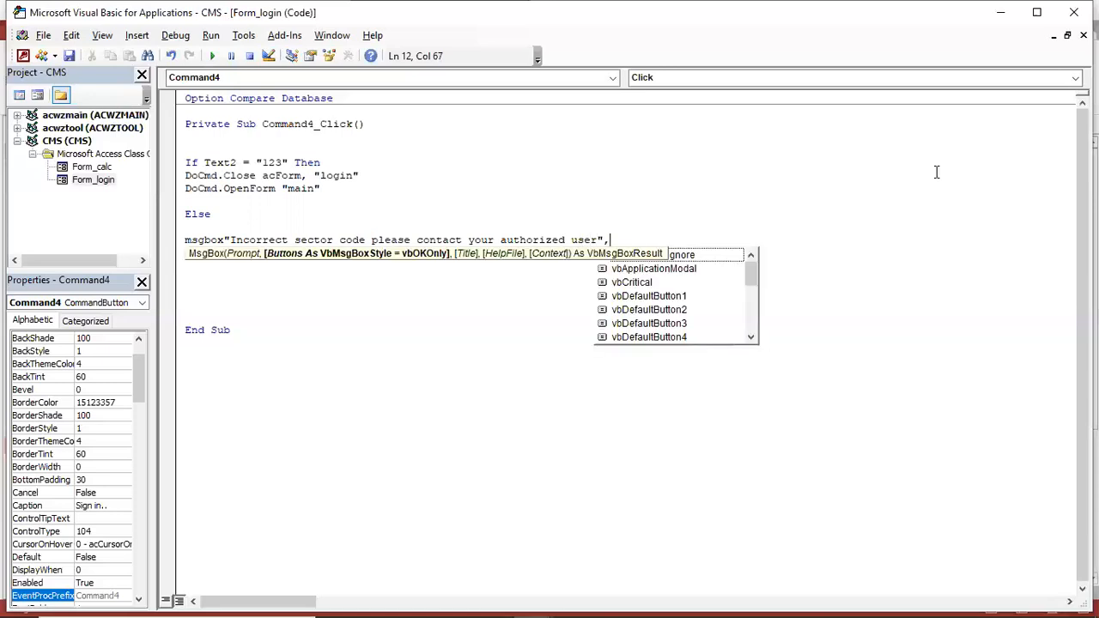
type("vb")
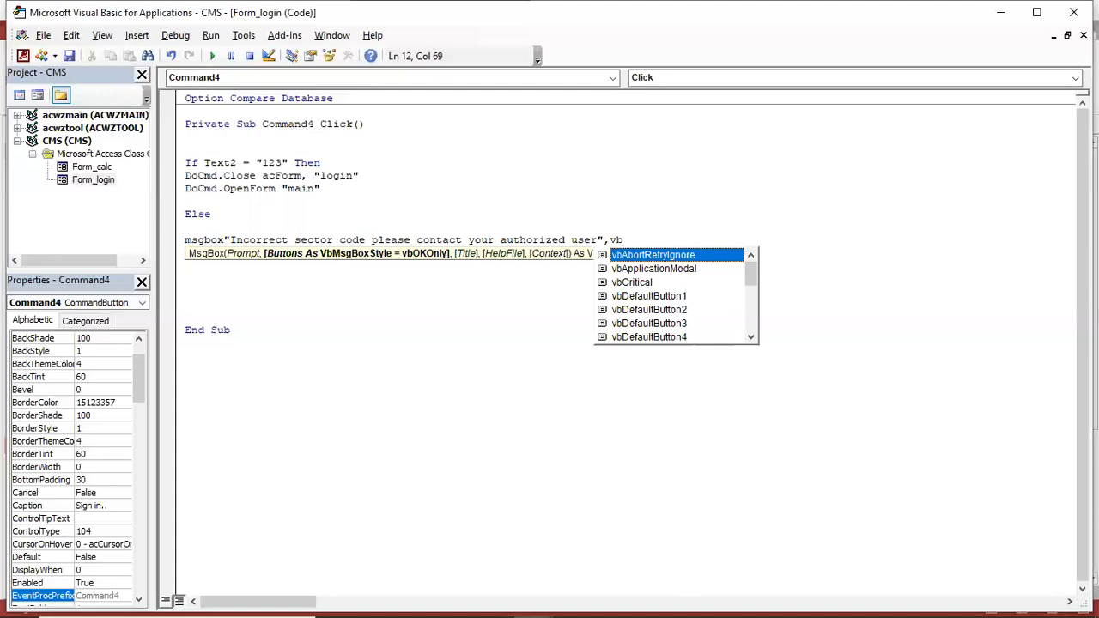
type("in")
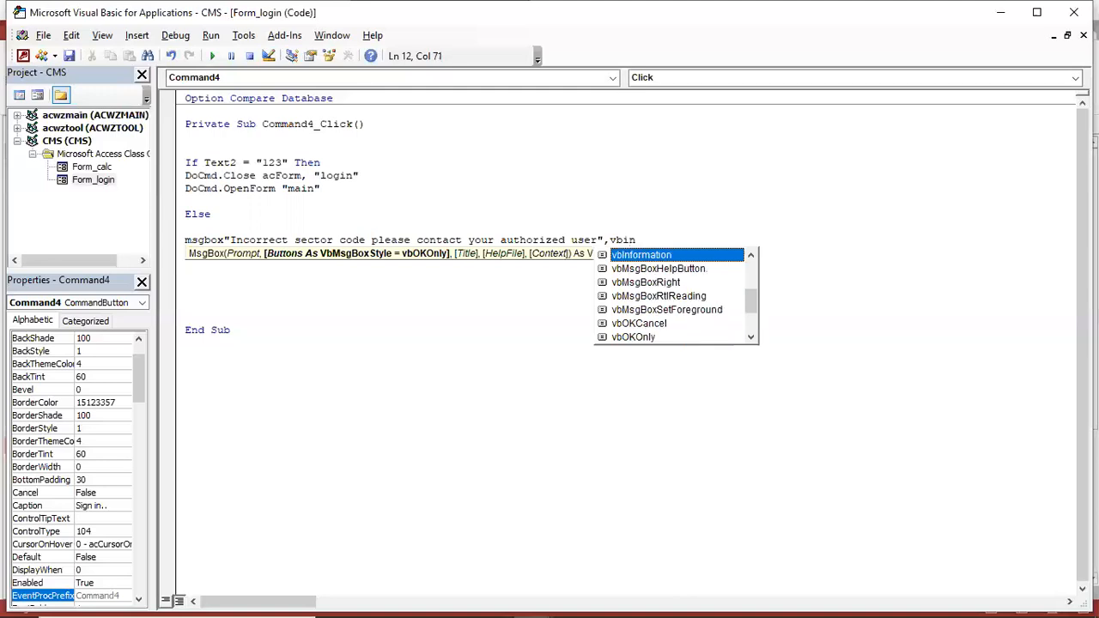
key("Tab")
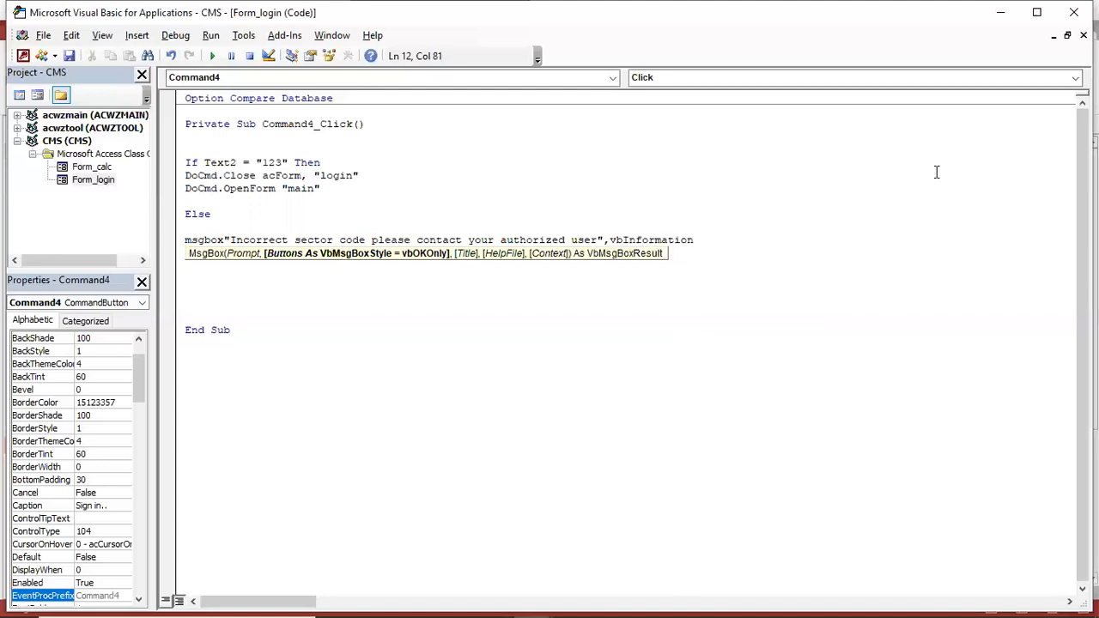
key("Return")
Close the block with End If and delete the extra blank lines
key("Return")
type("end if")
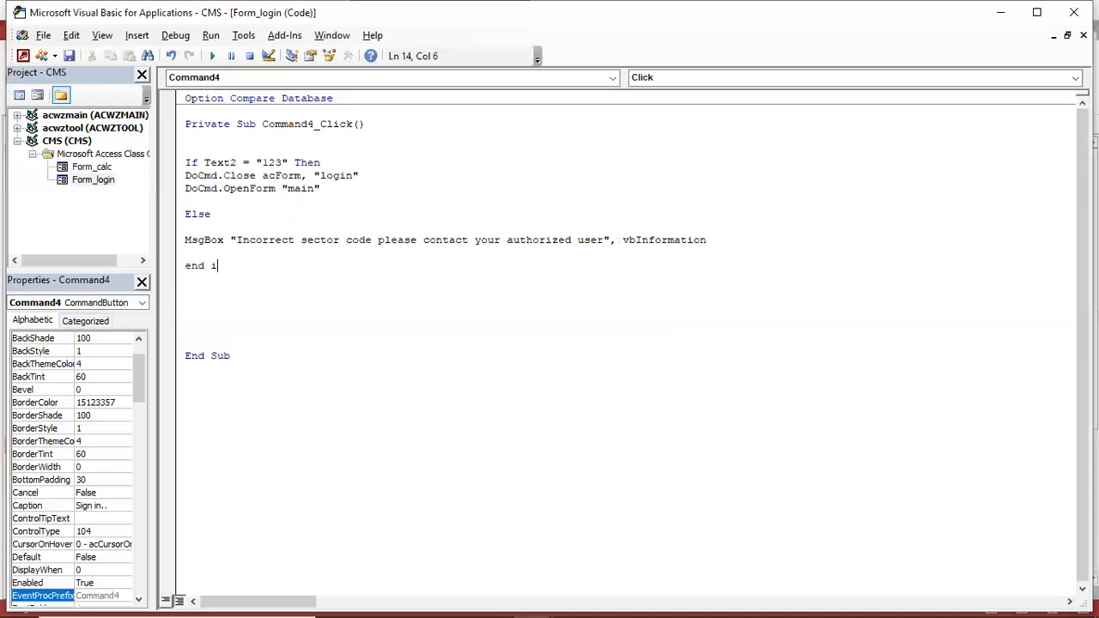
key("Return")
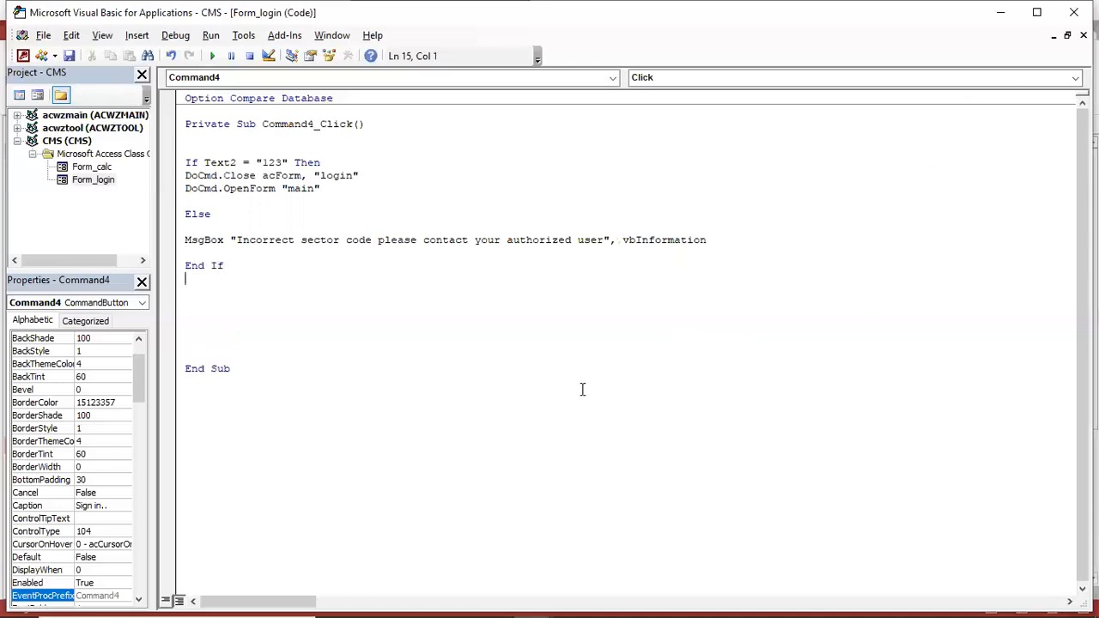
key("Left")
key("Delete")
key("Delete")
key("Delete")
key("Delete")
Return to the login form in Form View and confirm Sign in rejects the current password
left_click(1074, 12)
key("F5")
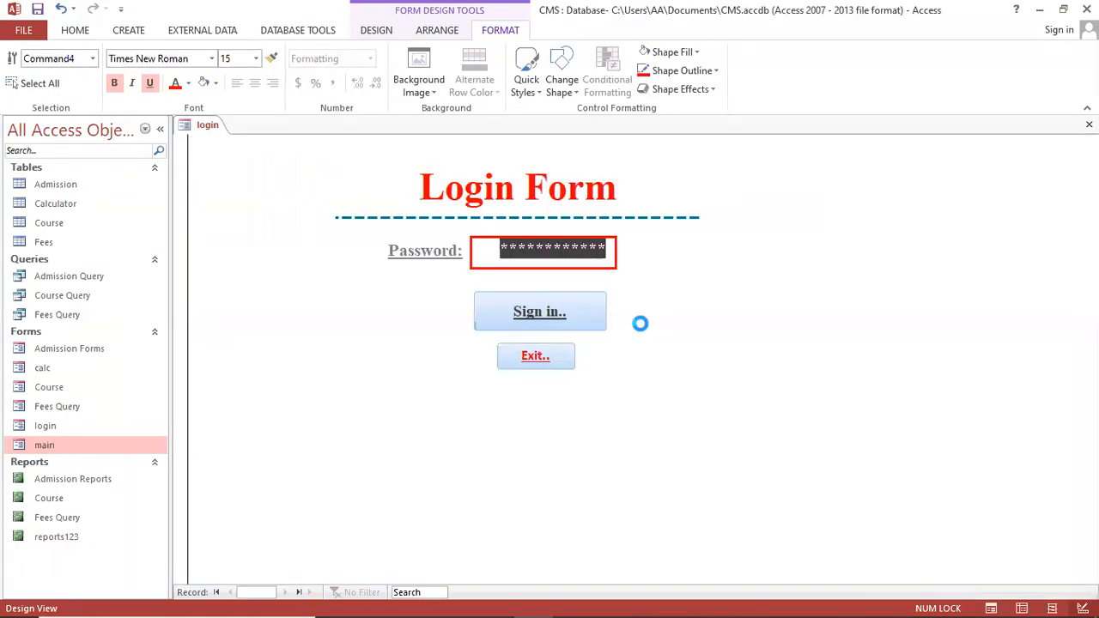
left_click(537, 318)
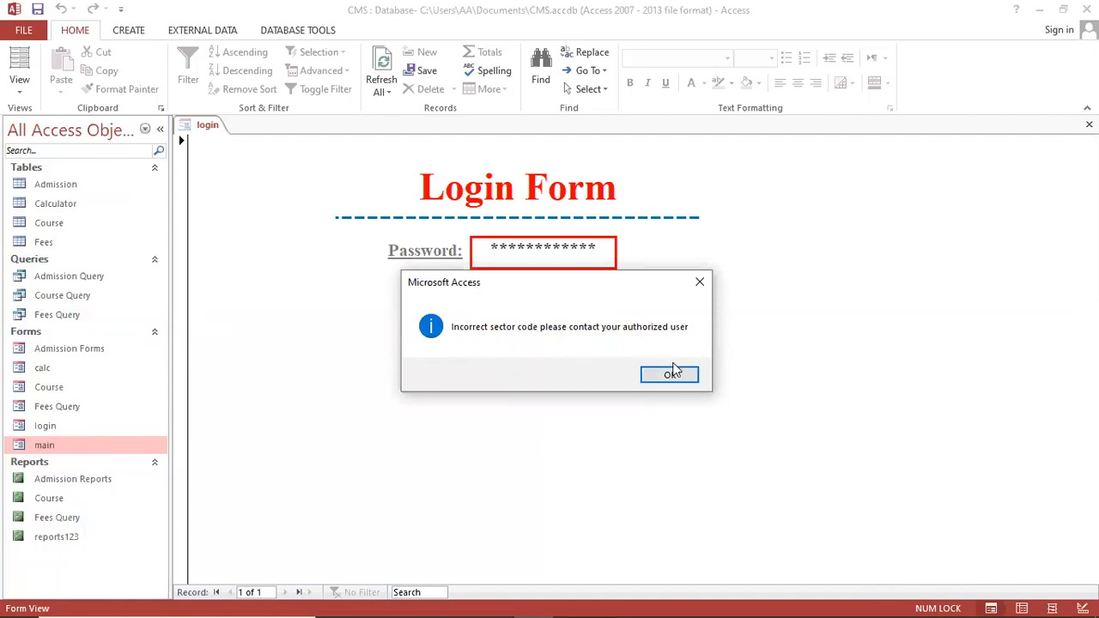
left_click(670, 373)
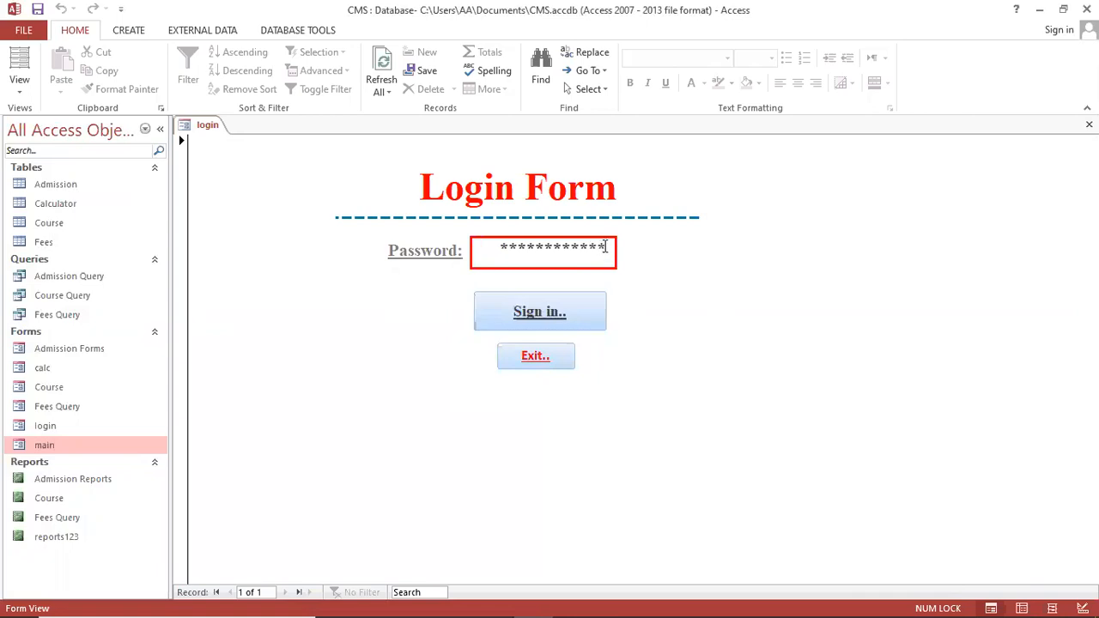
Retry with another wrong password, then enter the correct one to reach the Main Menu
key("Home")
key("shift+End")
key("BackSpace")
type("*****")
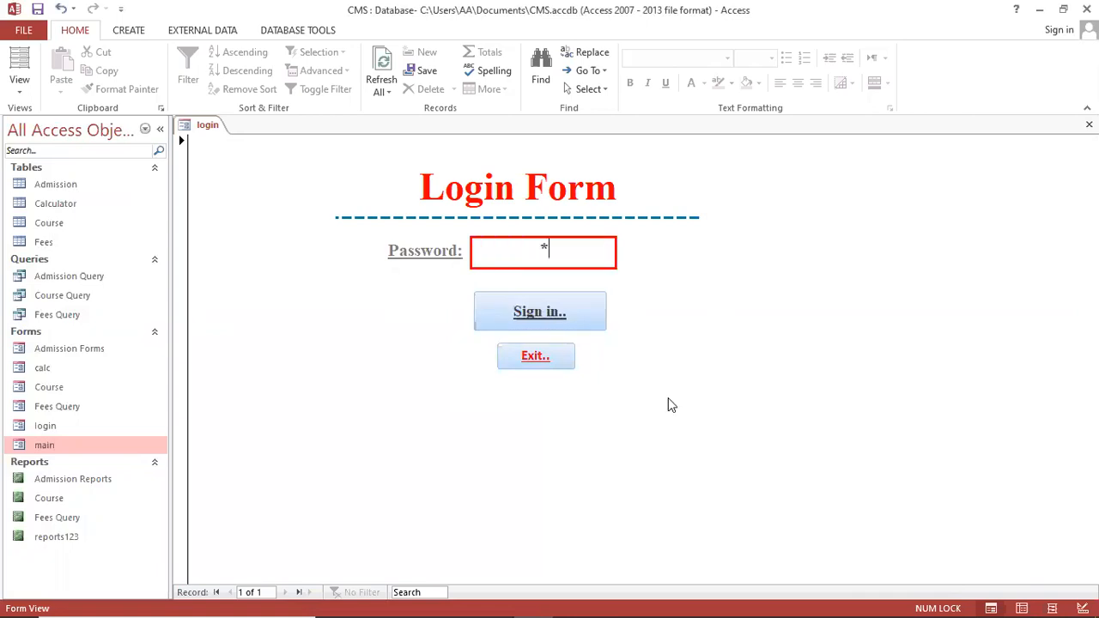
left_click(545, 314)
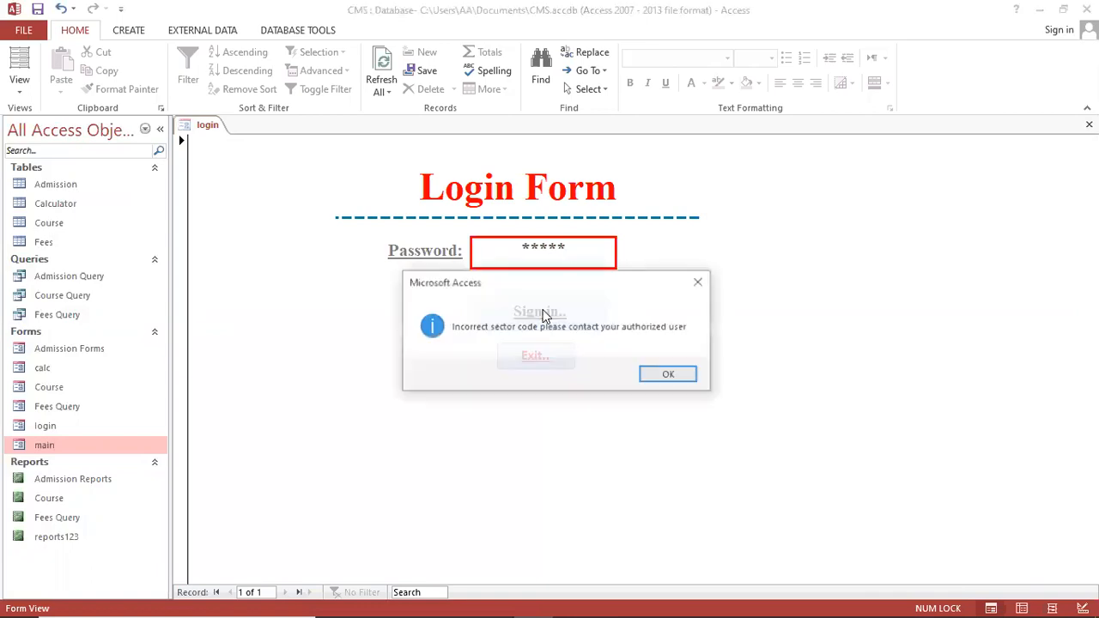
left_click(688, 375)
left_click_drag(594, 258, 449, 232)
type("***")
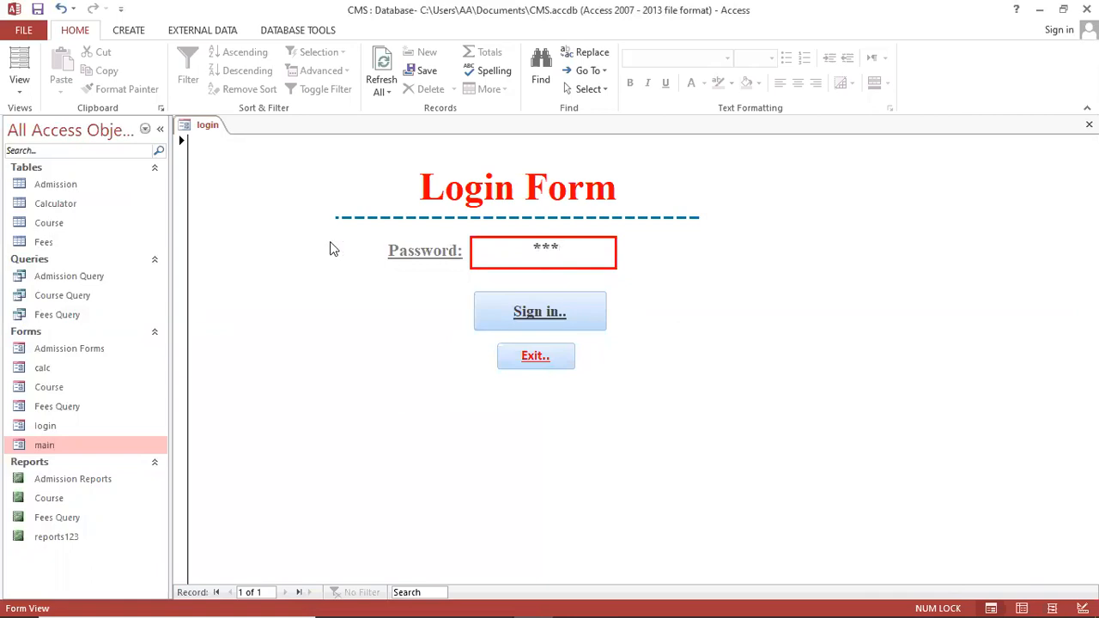
left_click(522, 312)
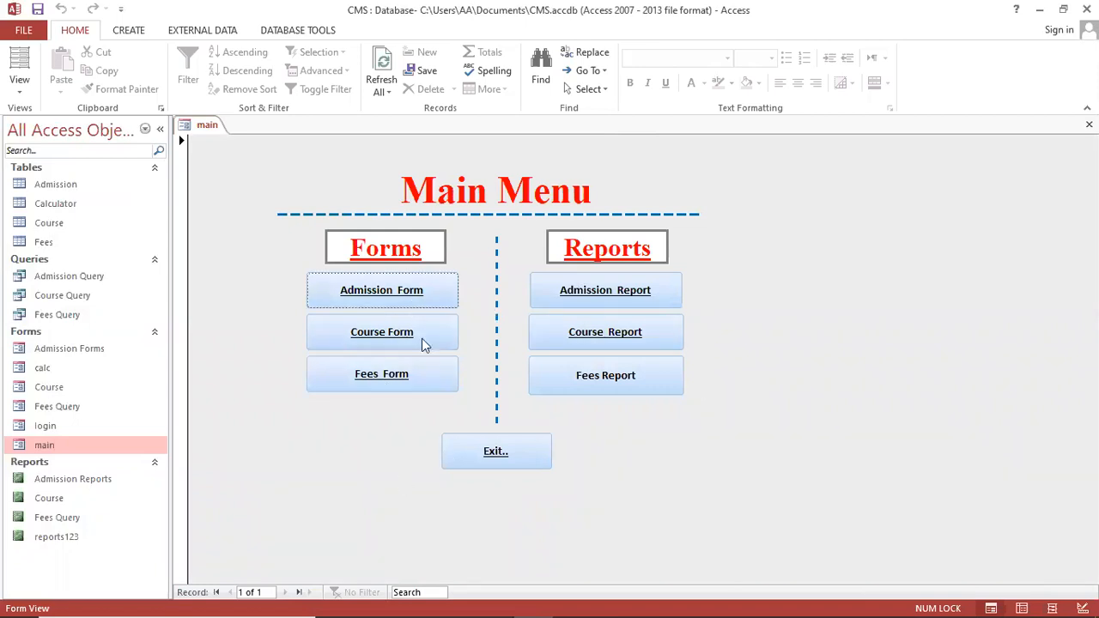
Open the Admission Forms form from the Main Menu, then close it and the Main Menu
left_click(430, 294)
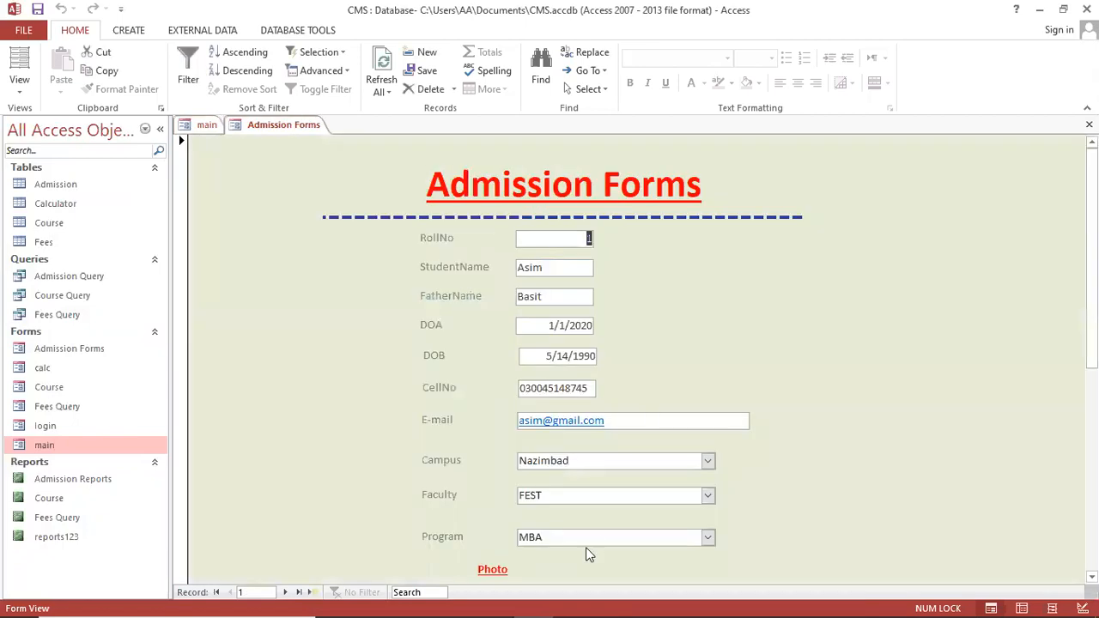
scroll(585, 547, "down", 6)
scroll(567, 530, "down", 1)
left_click(567, 532)
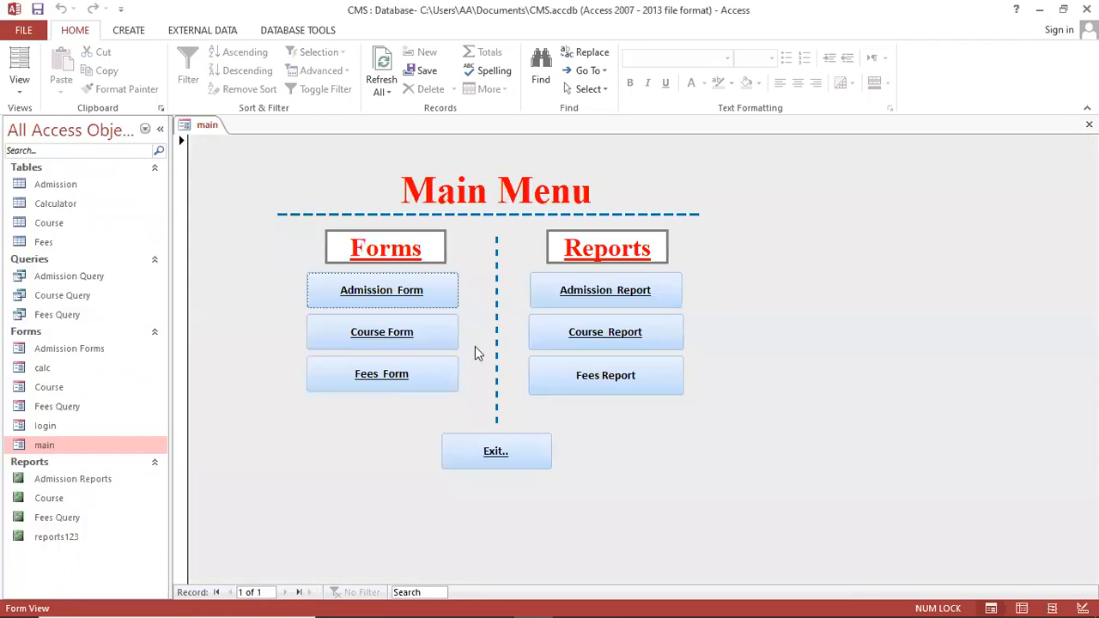
left_click(487, 460)
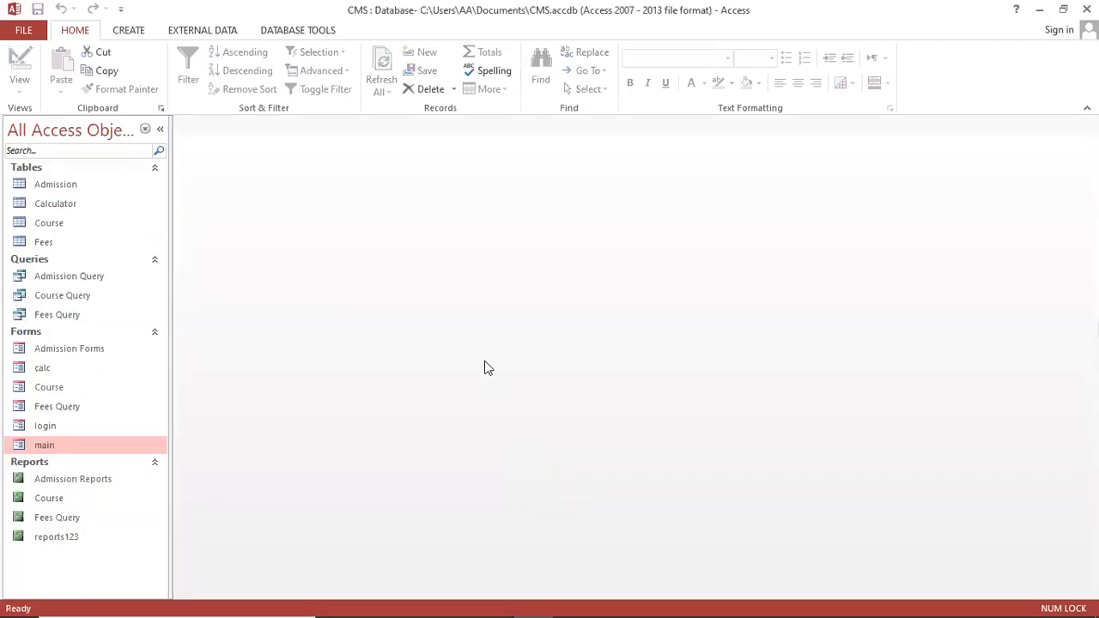
Reopen login, fail with a wrong password, sign in correctly, then exit the Main Menu
double_click(66, 427)
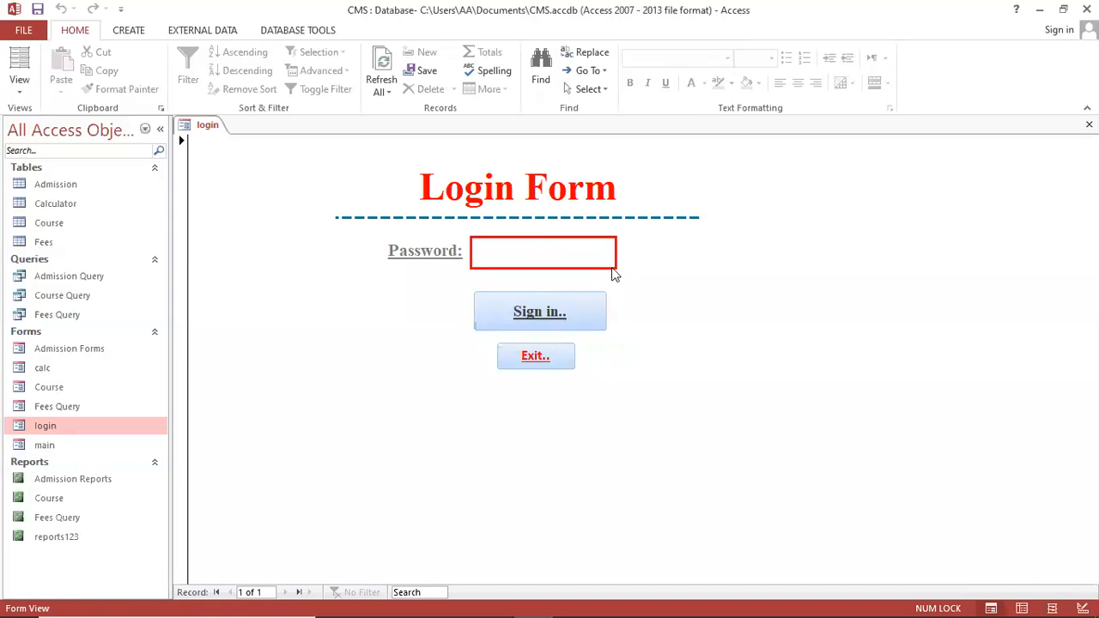
type("******")
key("Tab")
left_click(573, 322)
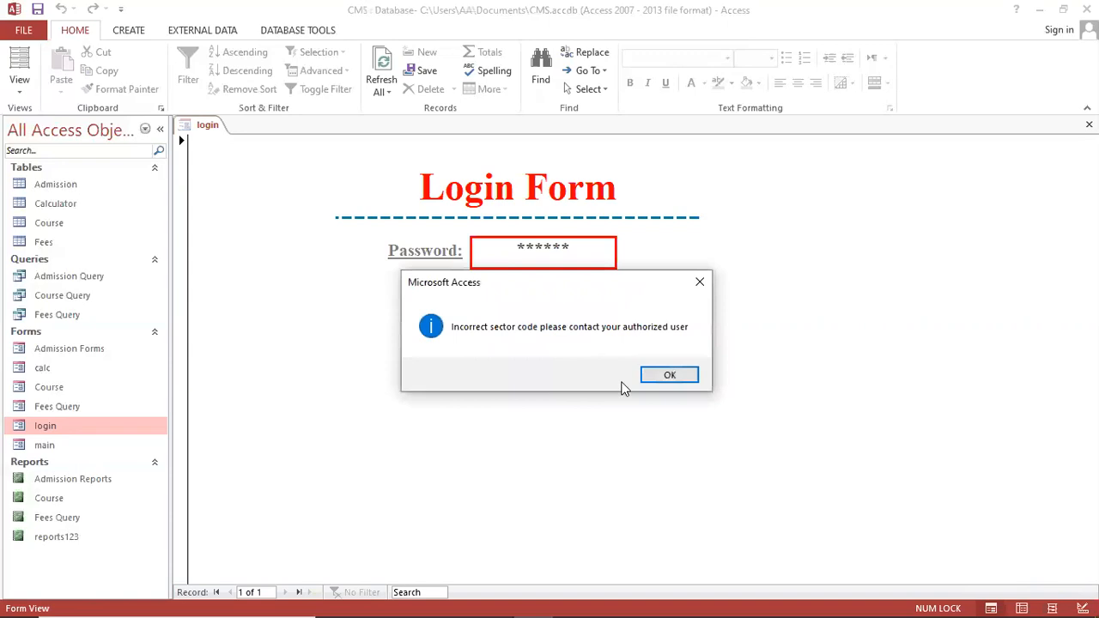
left_click(667, 378)
left_click_drag(591, 253, 352, 250)
type("***")
left_click(494, 322)
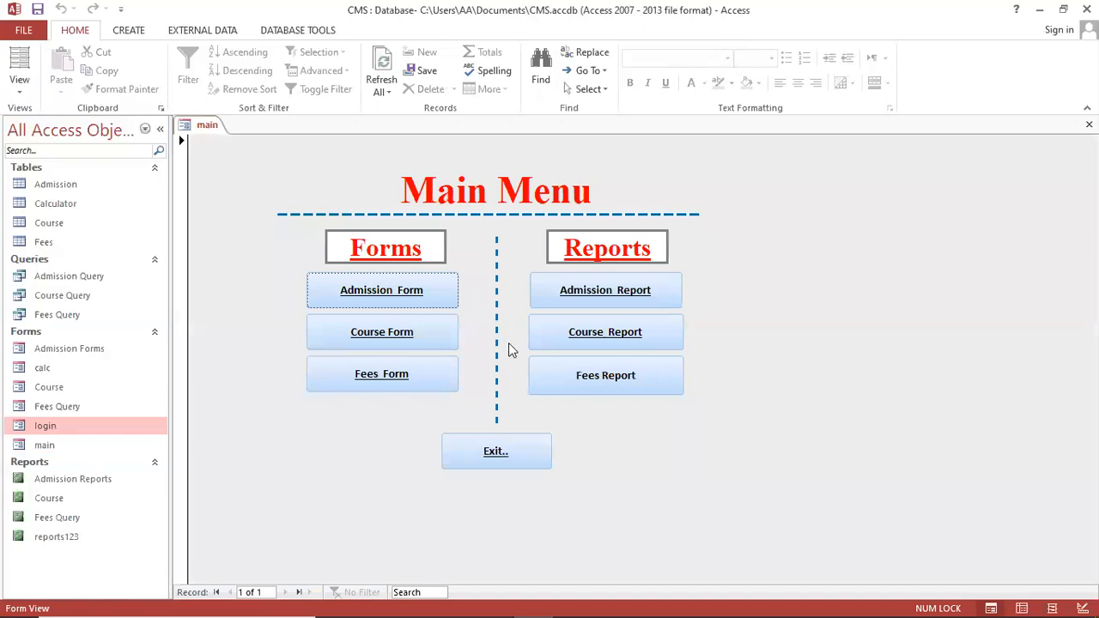
left_click(495, 455)
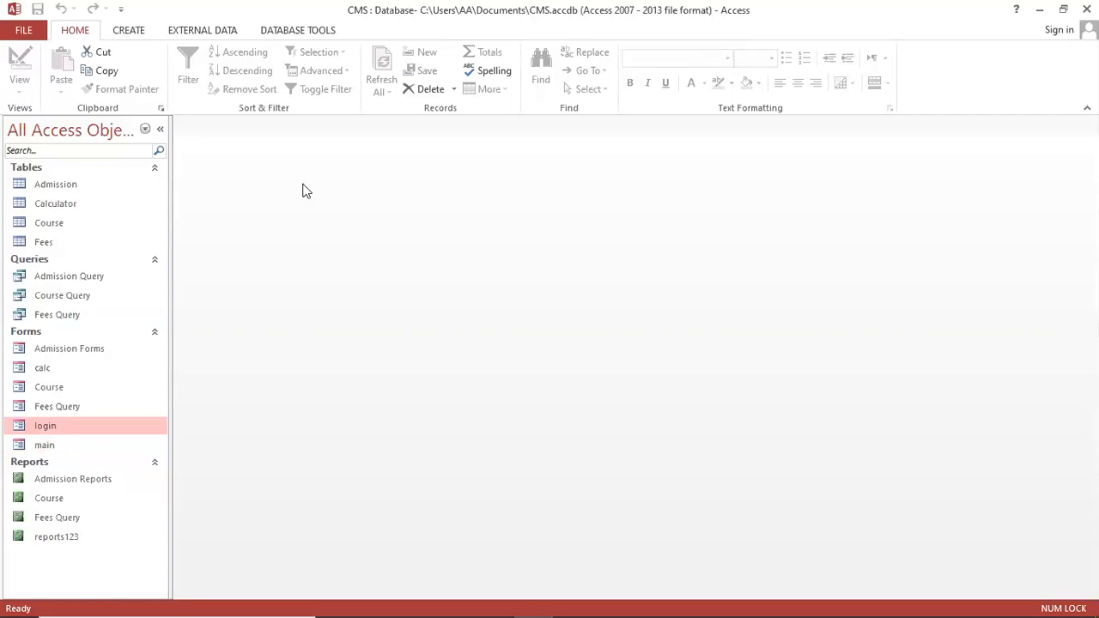
Create a new blank form in Design View and widen its design area
left_click(136, 32)
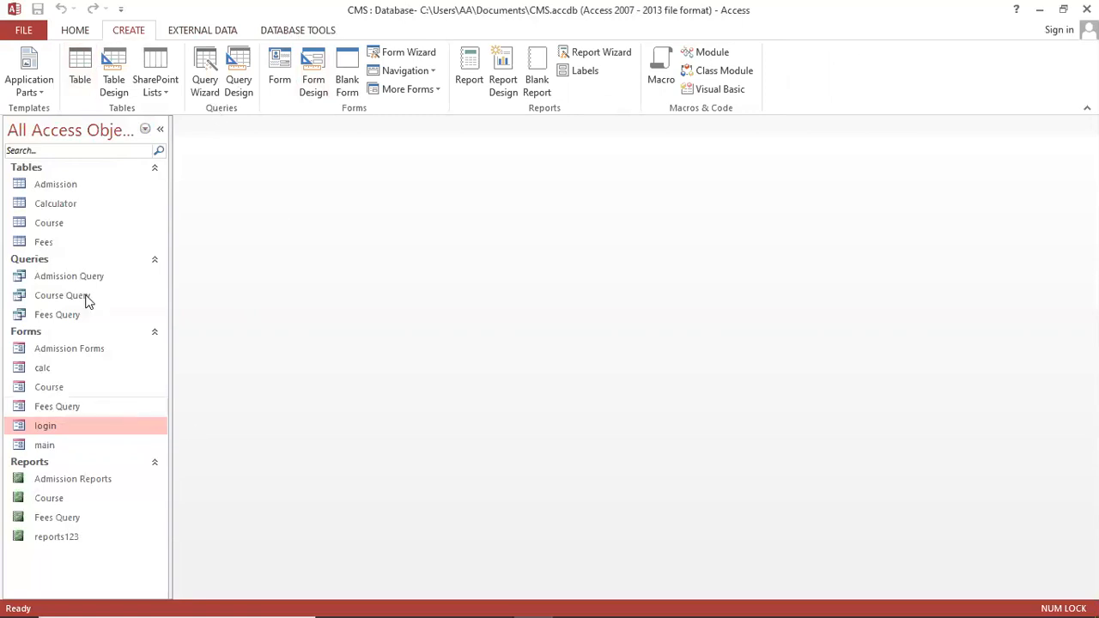
left_click(312, 77)
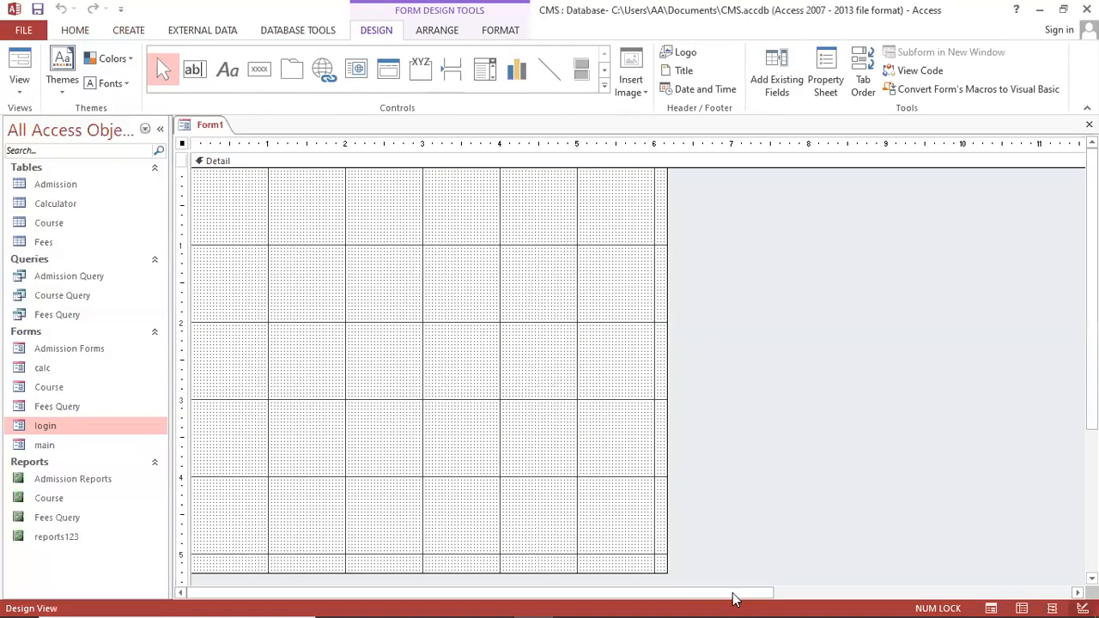
left_click(666, 572)
left_click_drag(666, 572, 829, 536)
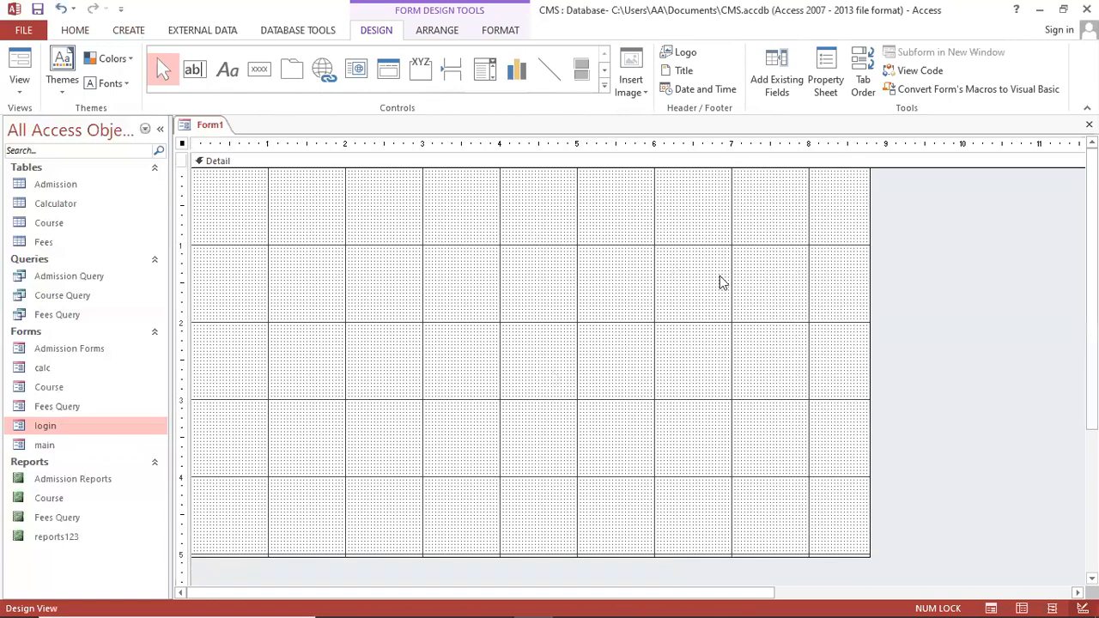
Keep the form's background colour white and review the full Controls gallery
right_click(726, 255)
key("Escape")
right_click(867, 329)
mouse_move(914, 402)
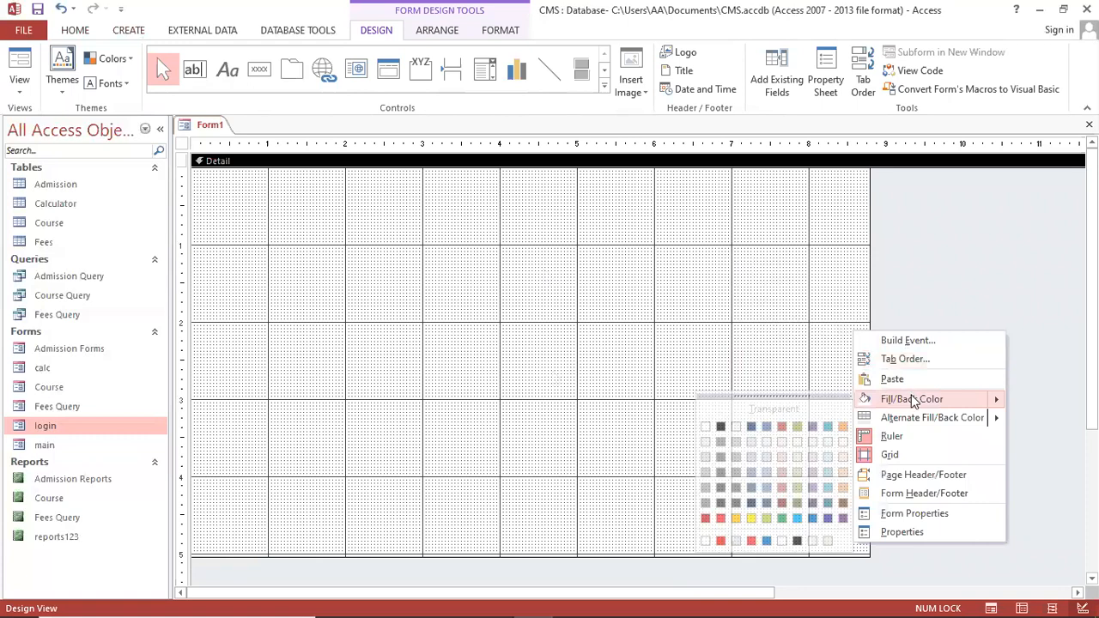
left_click(706, 428)
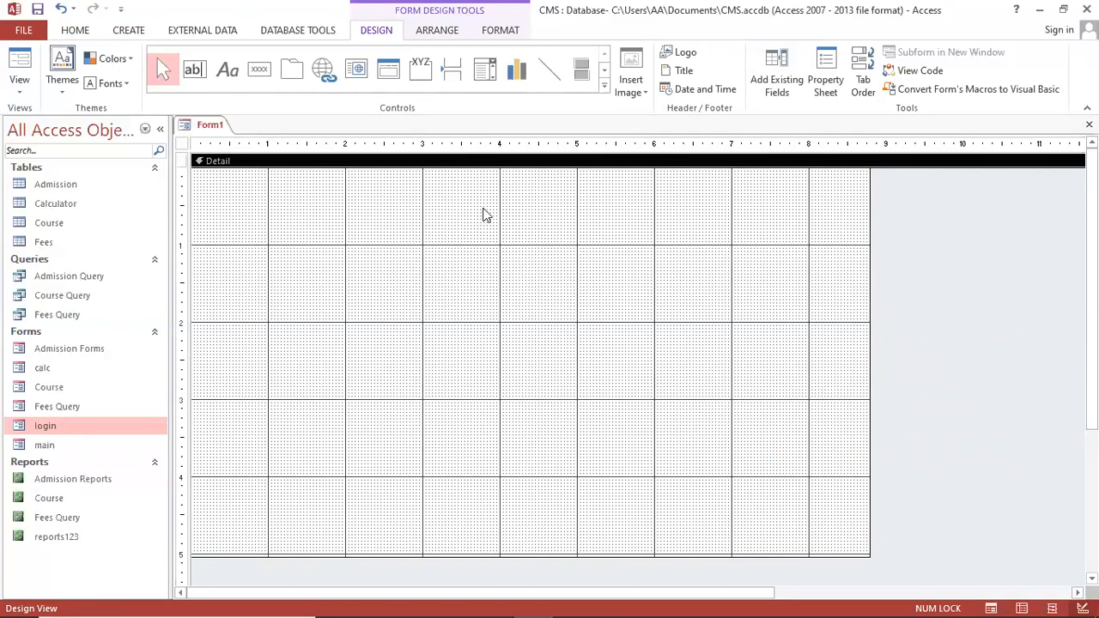
left_click(605, 88)
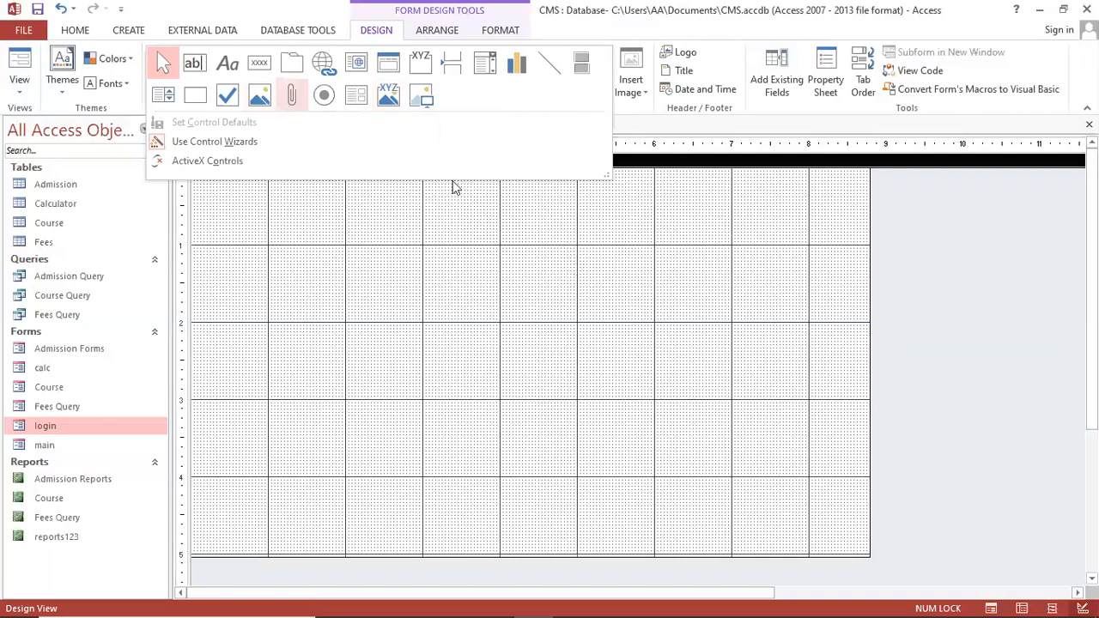
left_click(486, 215)
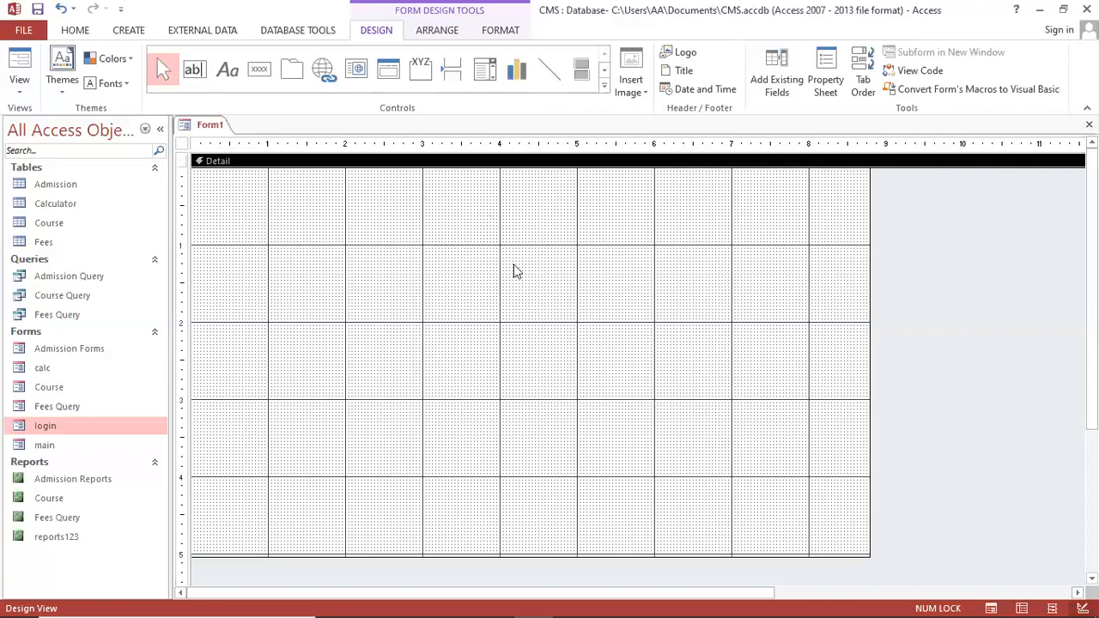
Launch Word with 'winword' from the Run box and create a blank document
key("super+r")
type("winword")
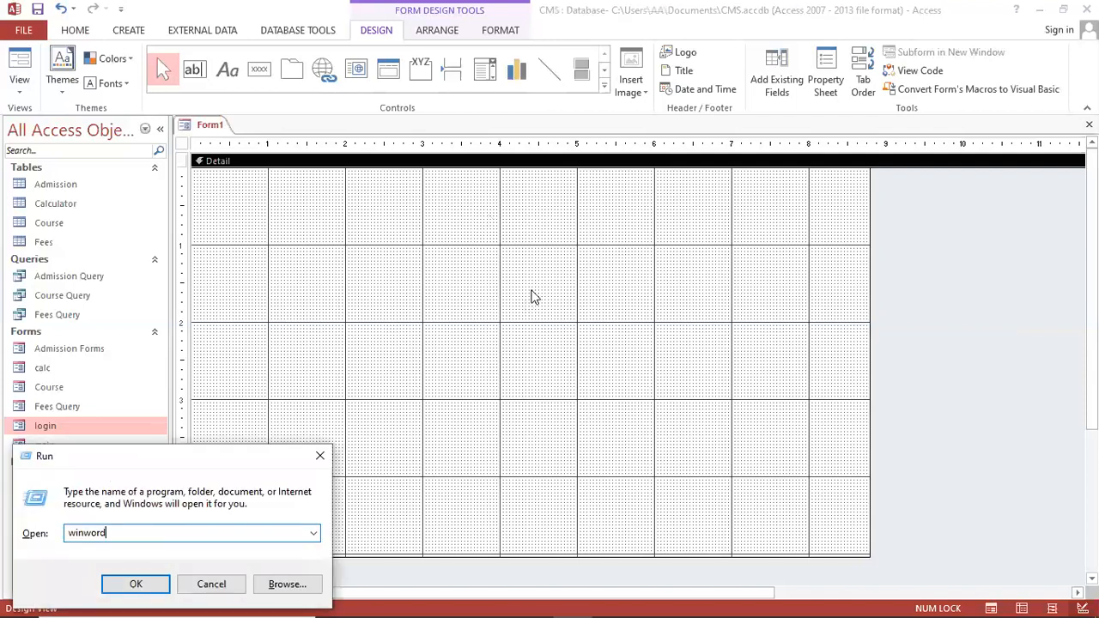
key("Return")
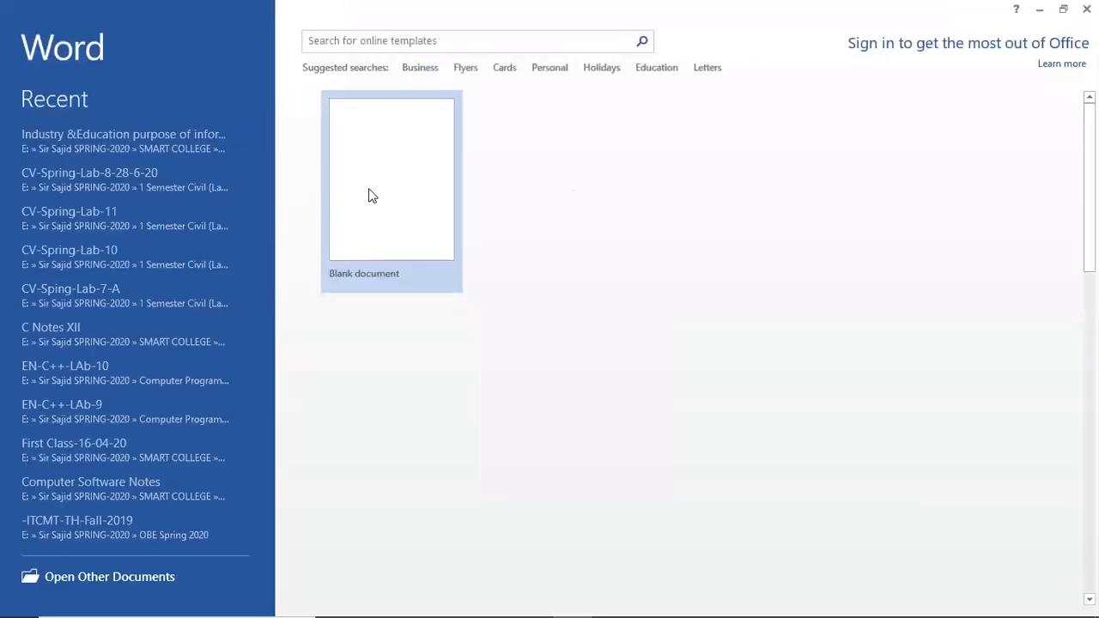
left_click(372, 191)
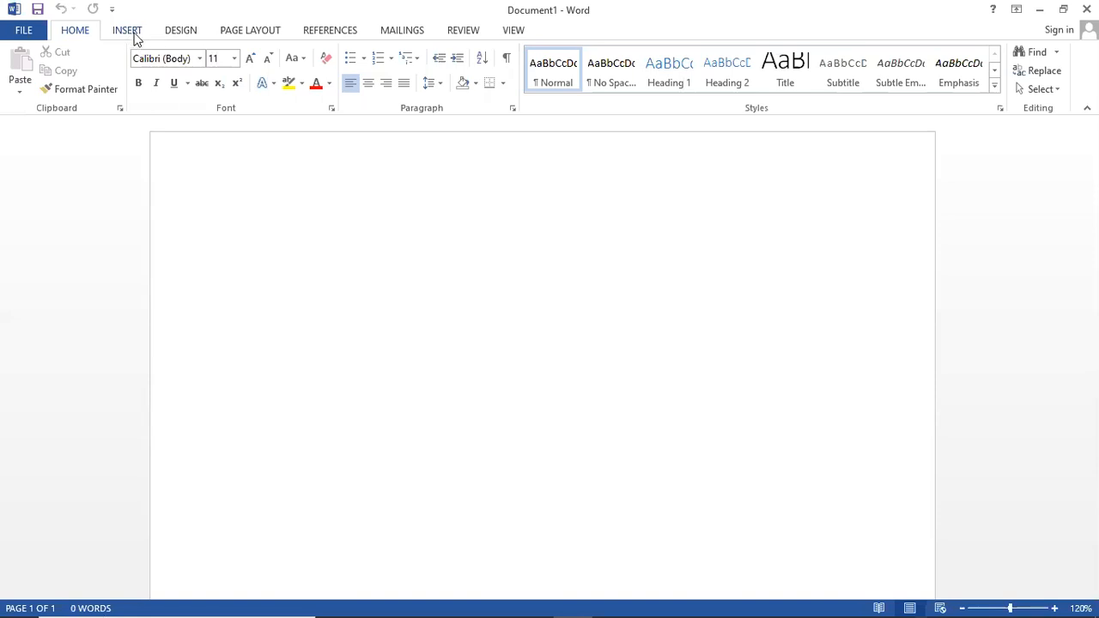
left_click(127, 31)
Insert the institute logo picture from D:\MY DESKTOP 2020\jang add into the document
double_click(131, 31)
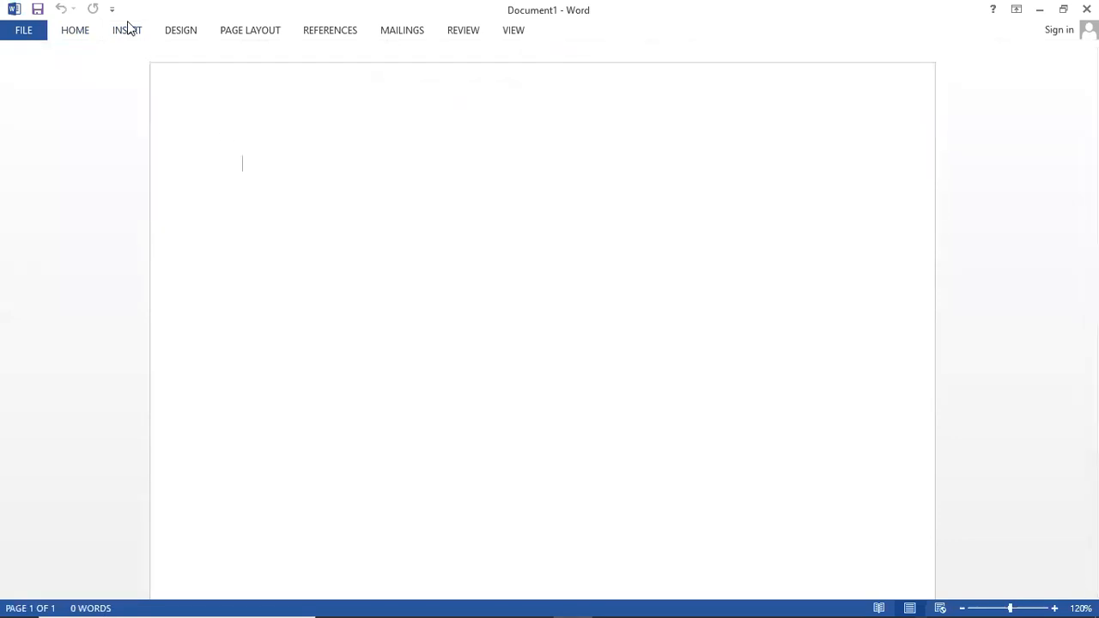
left_click(127, 31)
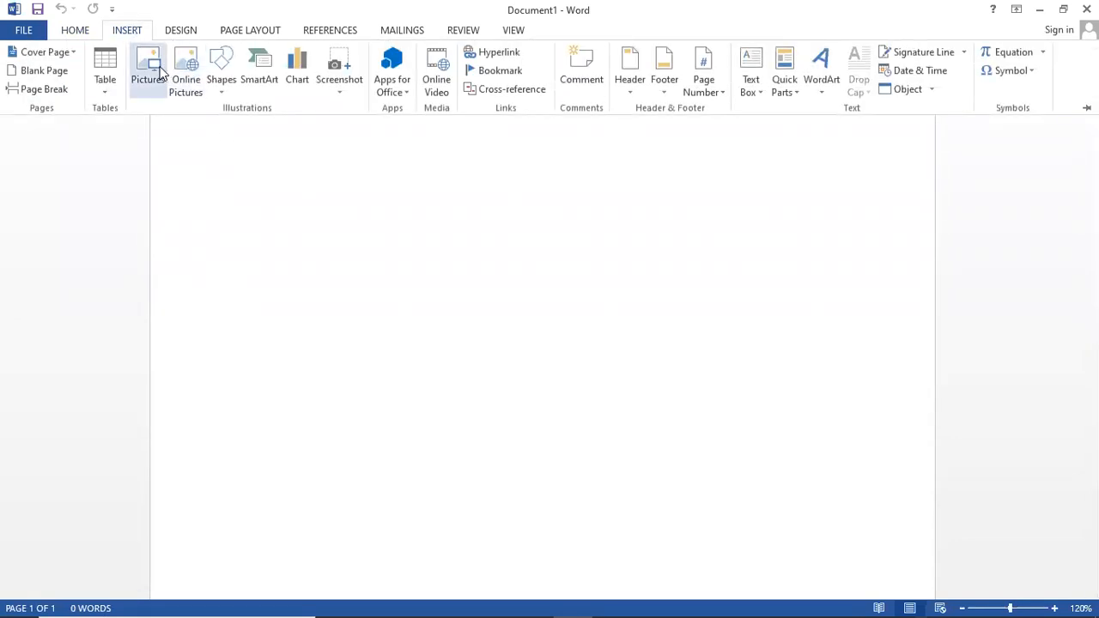
left_click(159, 72)
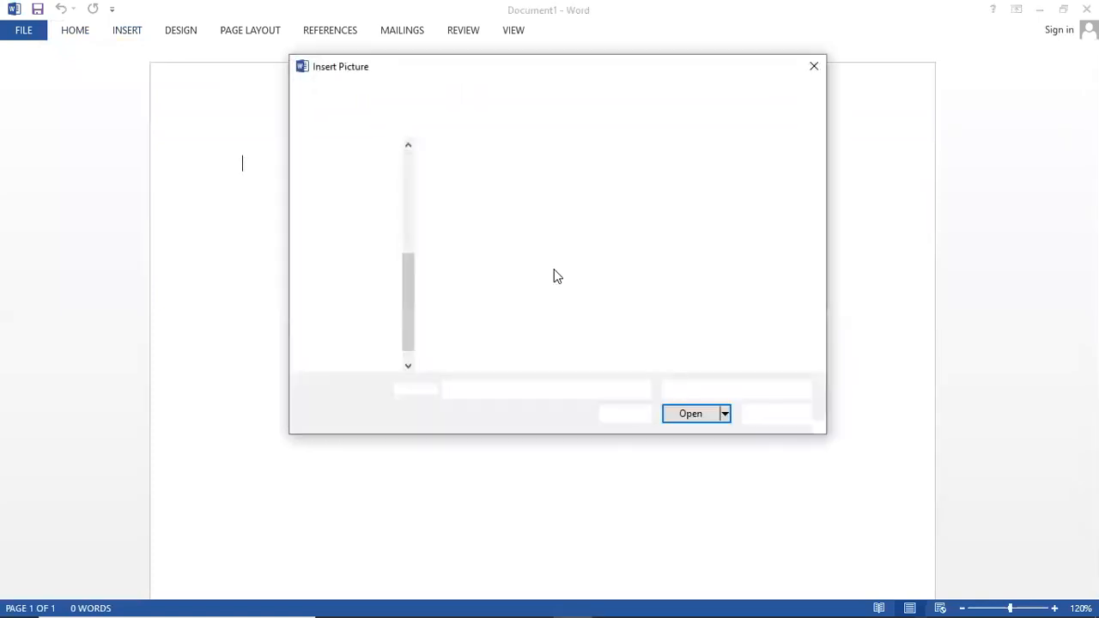
scroll(404, 318, "down", 1)
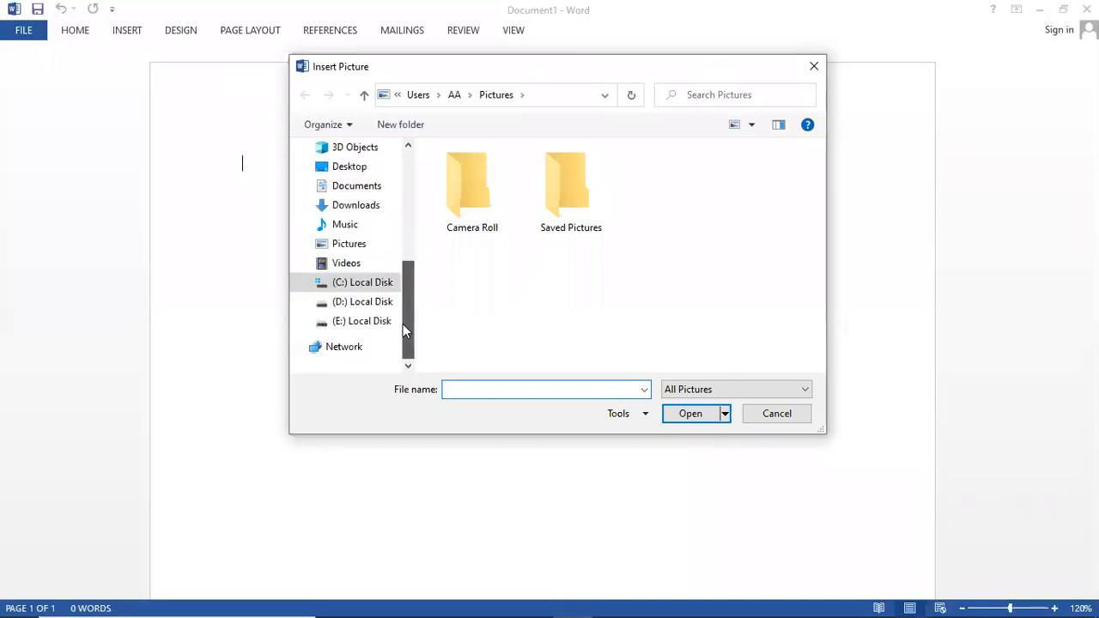
left_click(378, 302)
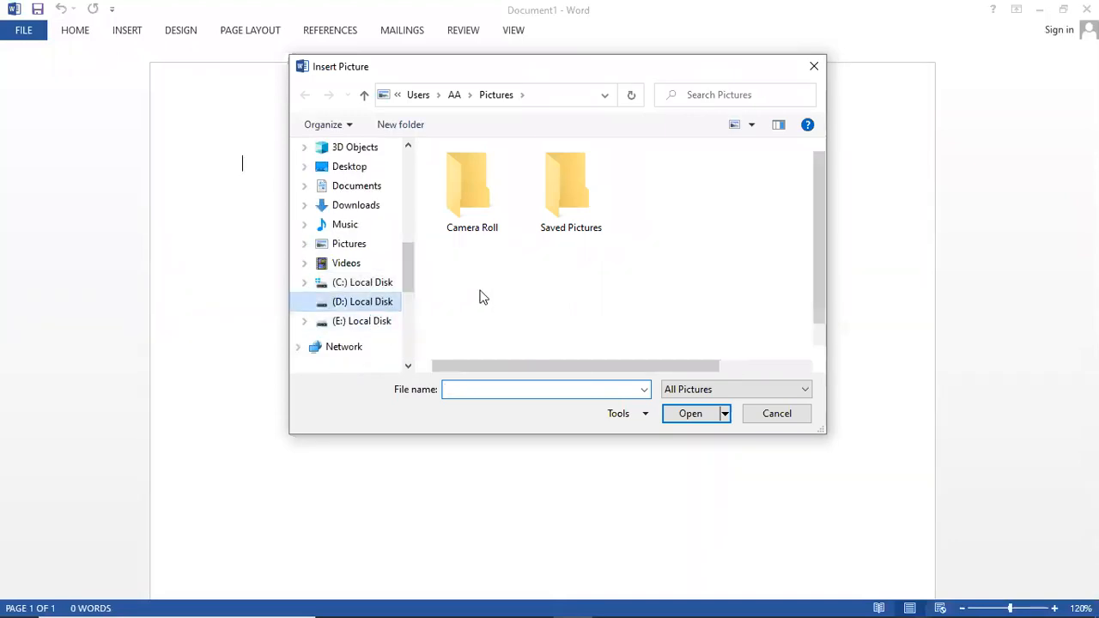
left_click(487, 295)
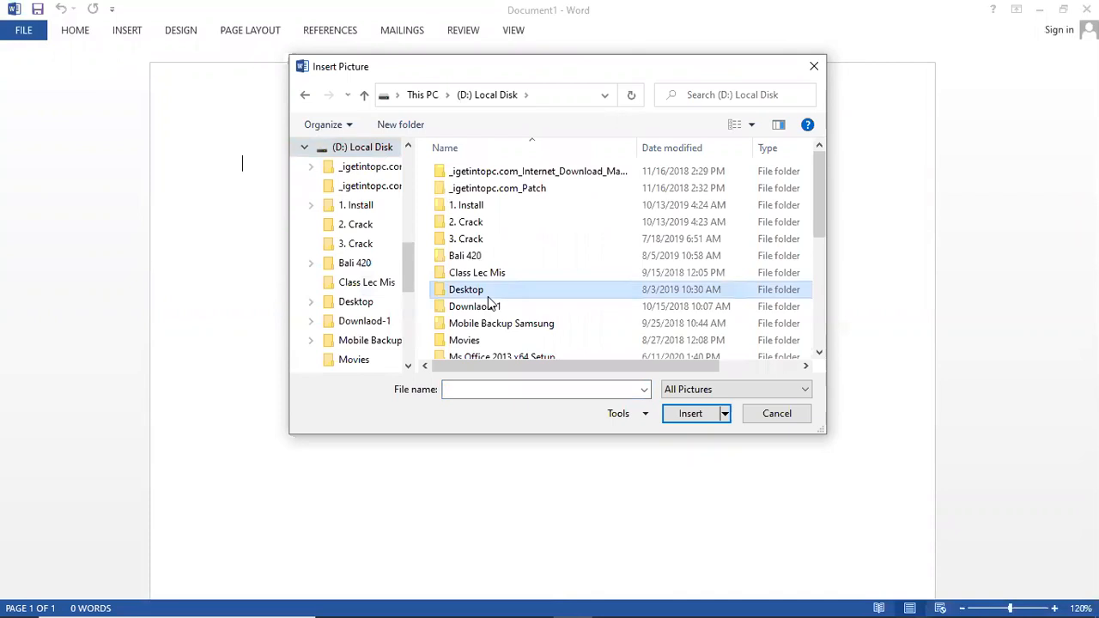
key("m")
key("m")
key("m")
key("m")
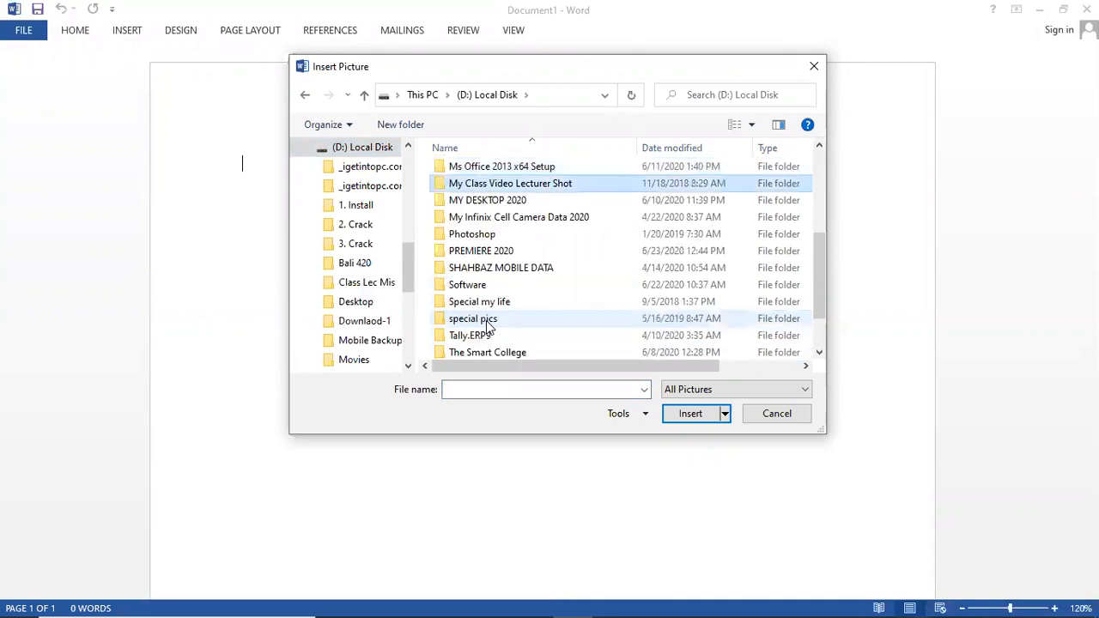
double_click(488, 200)
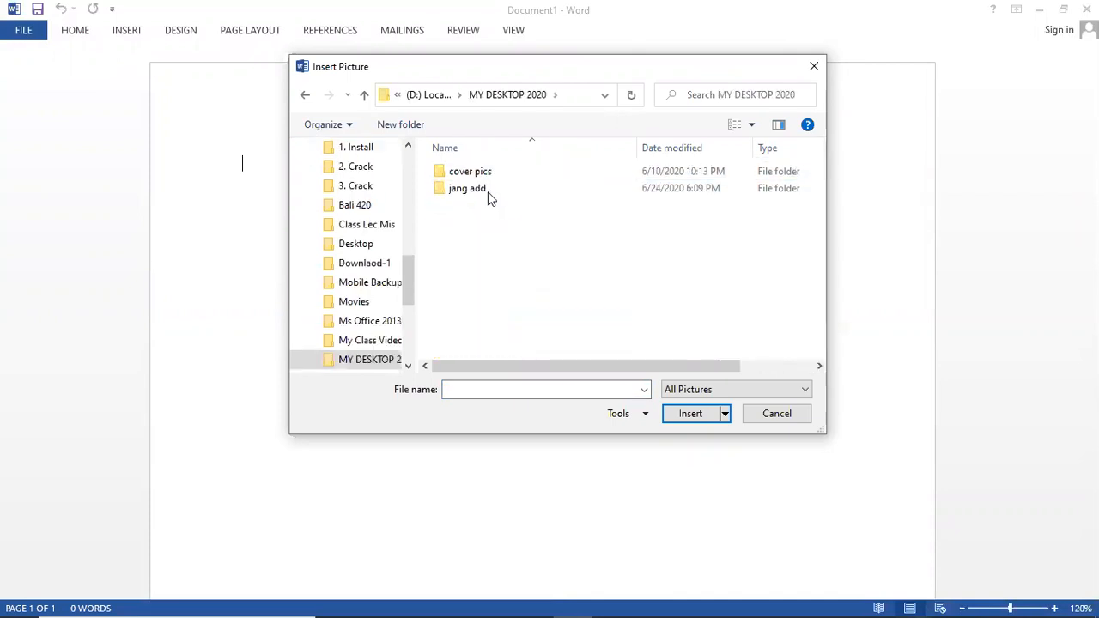
double_click(485, 190)
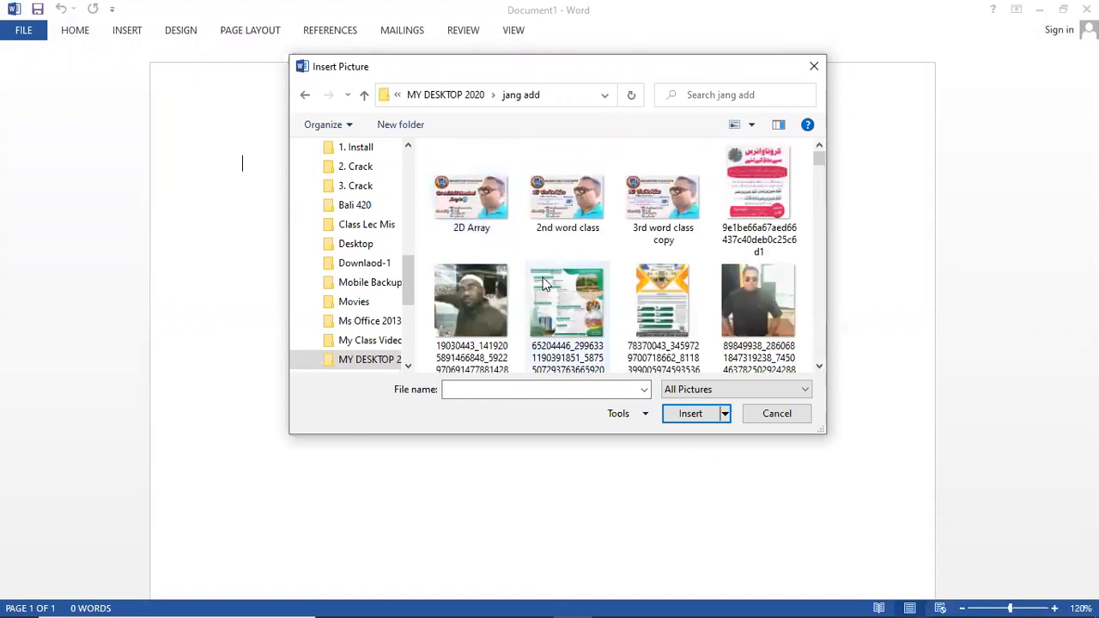
left_click(542, 286)
key("s")
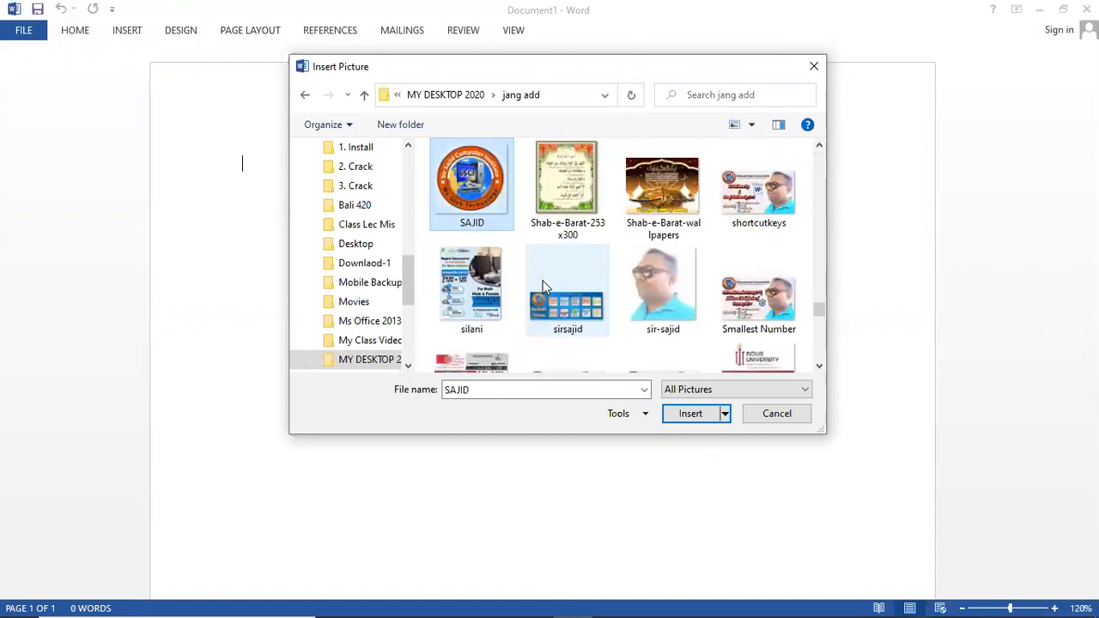
double_click(467, 179)
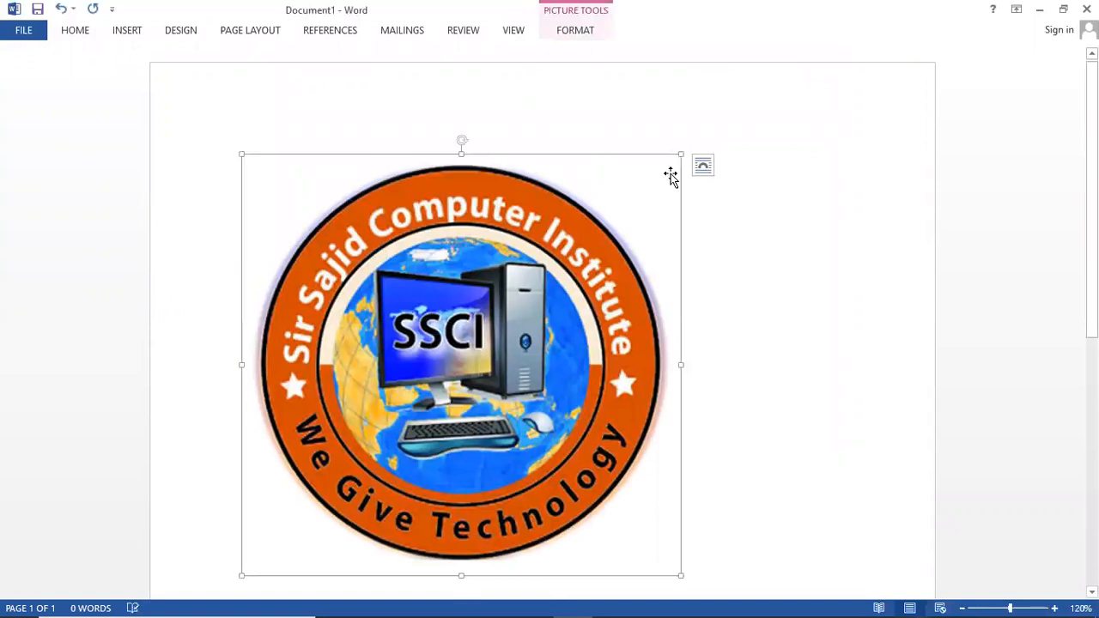
Set the logo In Front of Text, centre it on the page, and size it to 1.6" × 1.66"
left_click_drag(683, 152, 163, 408)
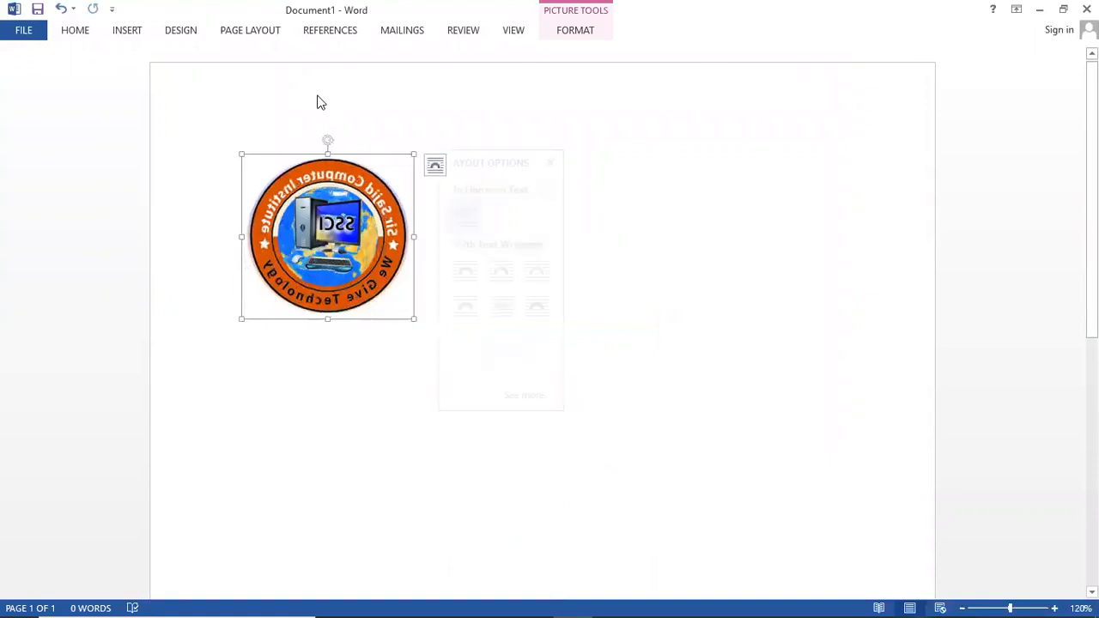
left_click(750, 207)
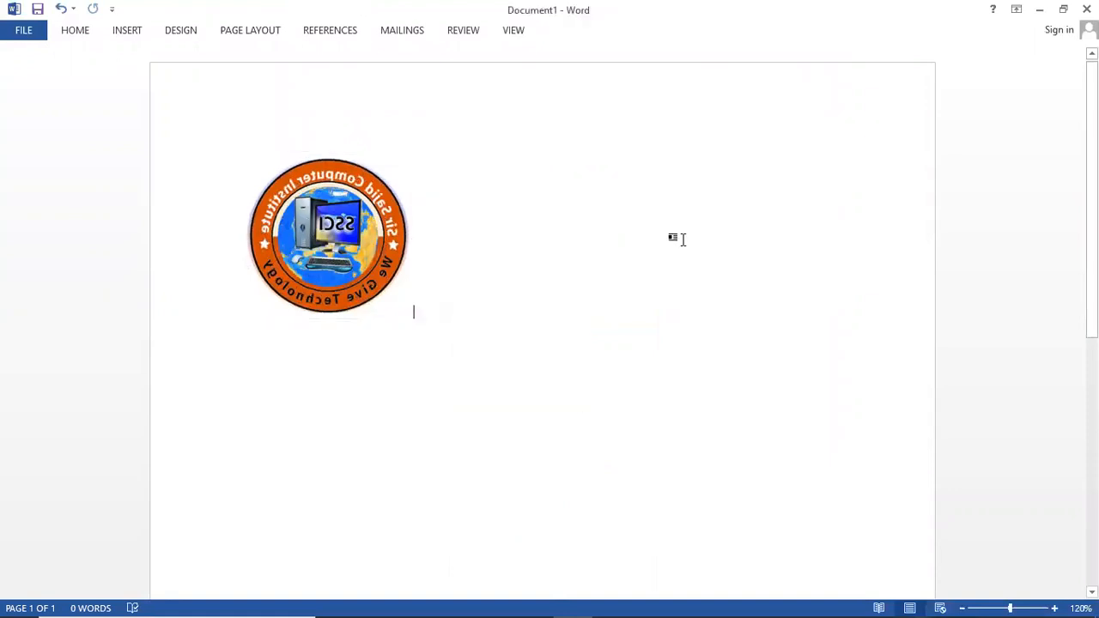
key("ctrl+F1")
left_click(382, 250)
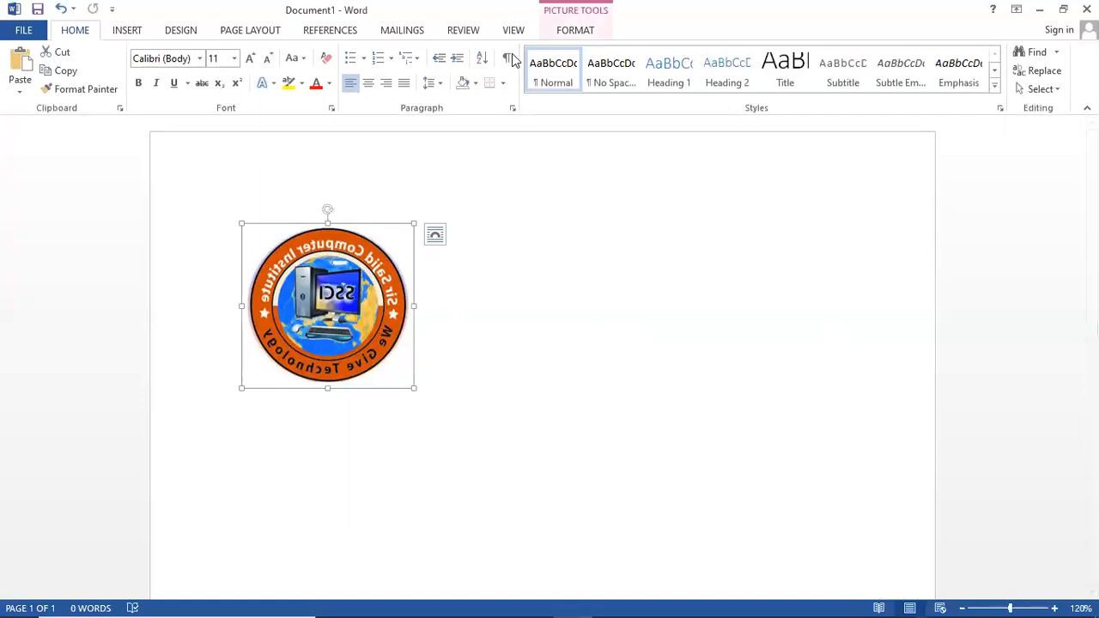
left_click(574, 33)
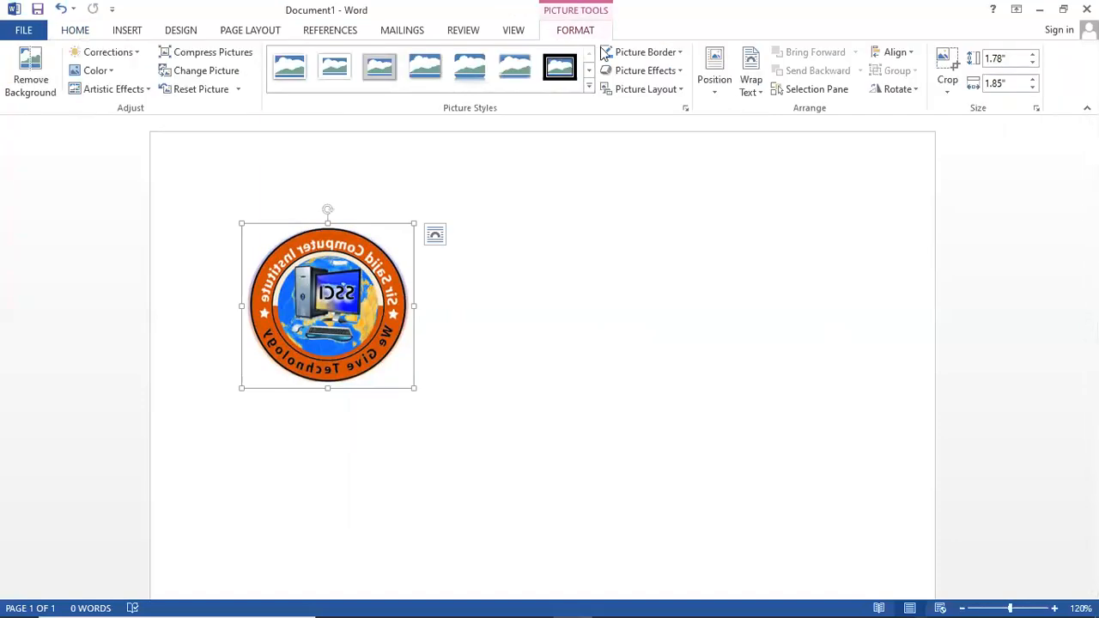
left_click(749, 89)
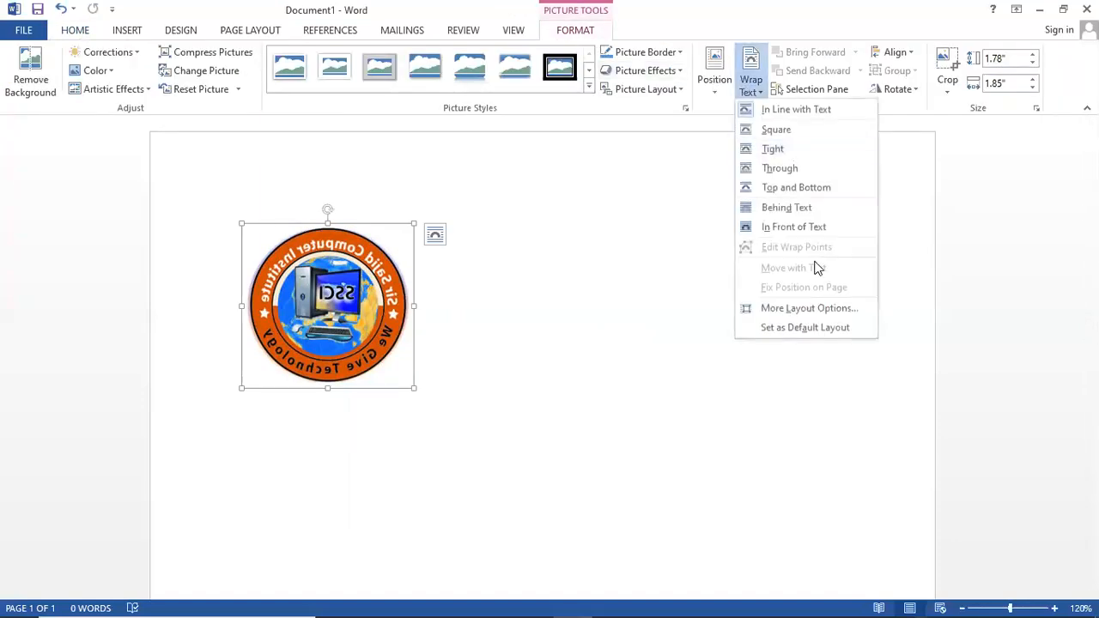
left_click(794, 227)
left_click_drag(341, 306, 571, 304)
left_click_drag(644, 222, 626, 241)
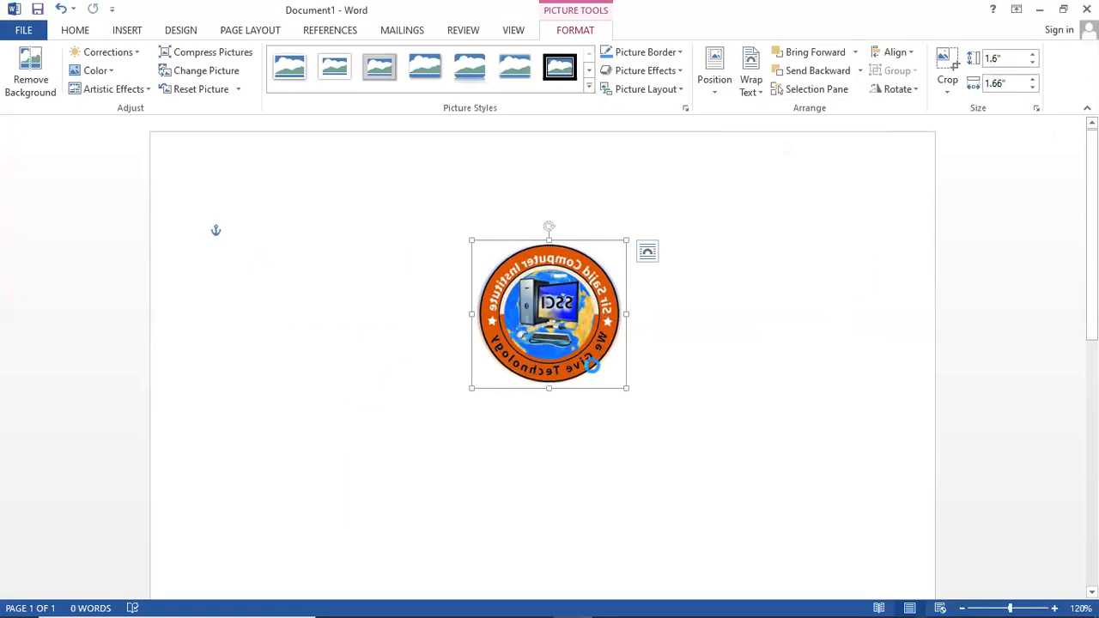
key("alt+Tab")
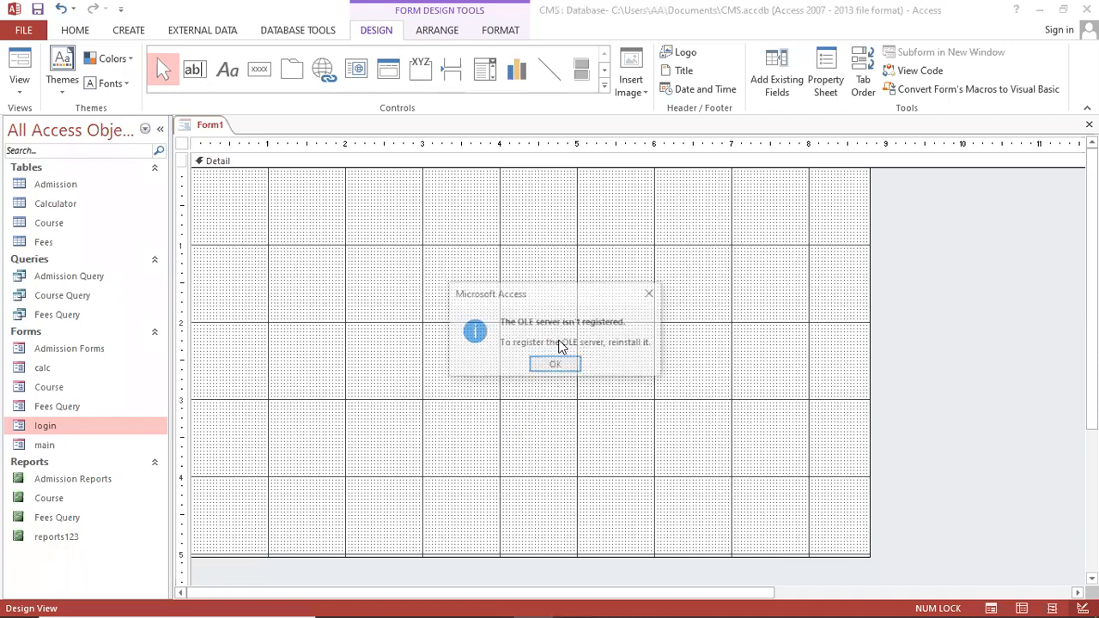
Clear the OLE server error, move the logo to the form's top centre, and enlarge it slightly
left_click(557, 369)
left_click(557, 365)
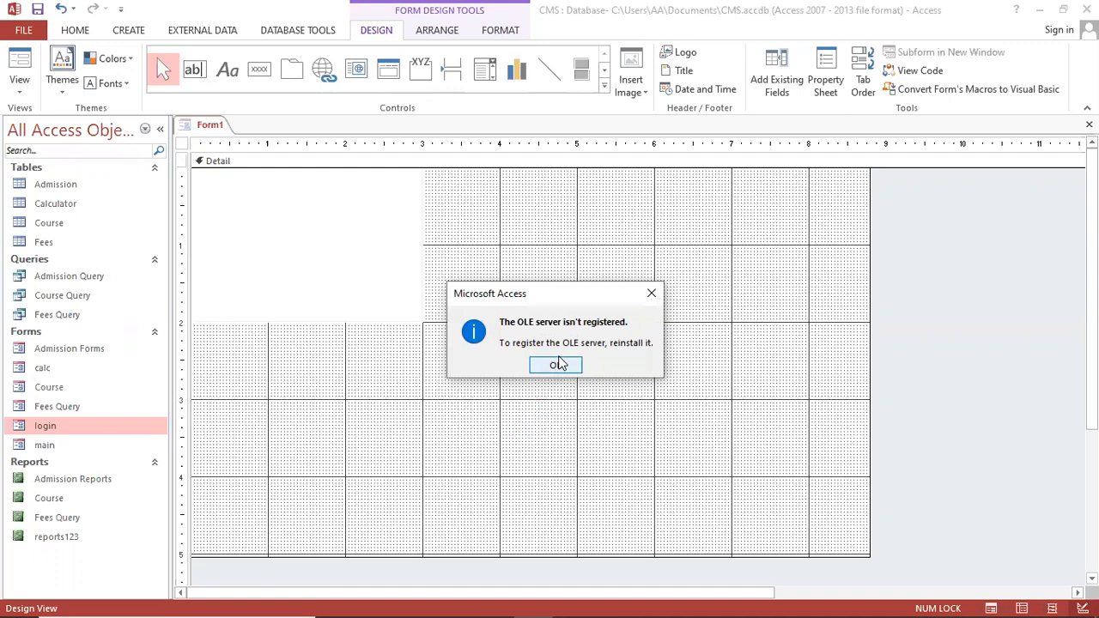
left_click(556, 365)
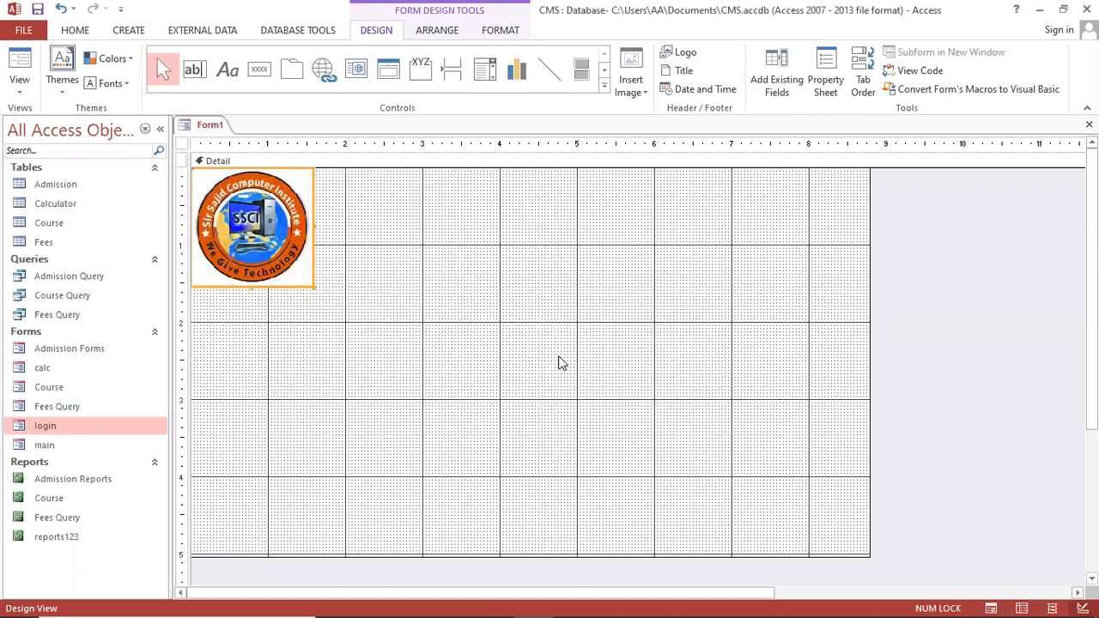
left_click_drag(334, 236, 520, 258)
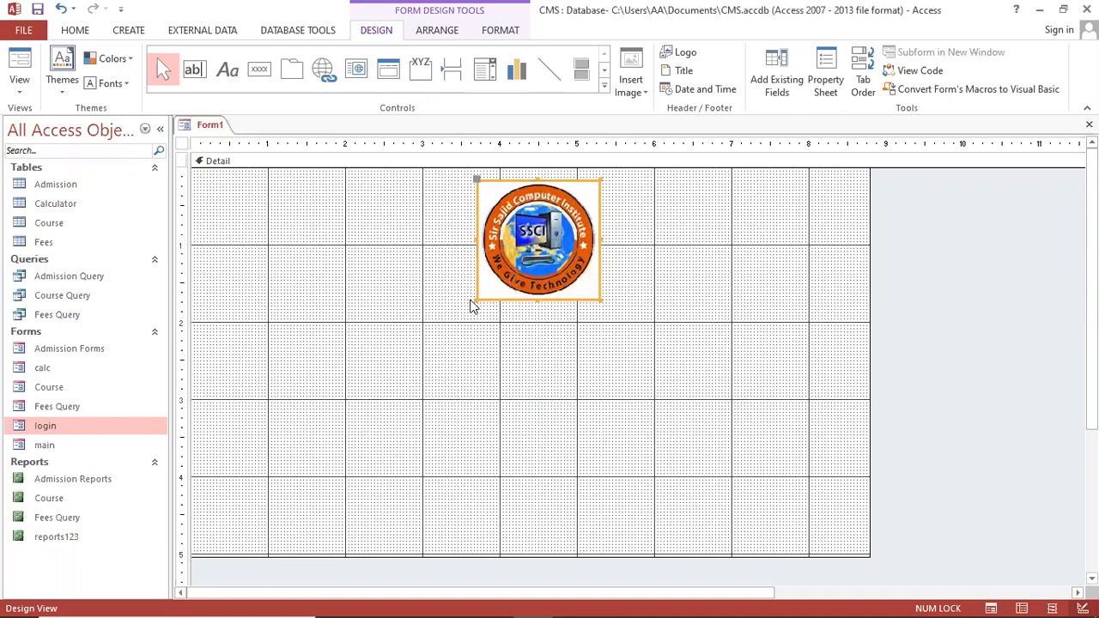
left_click_drag(477, 300, 464, 303)
Fine-tune the logo's position with small nudges right and left
left_click(494, 261)
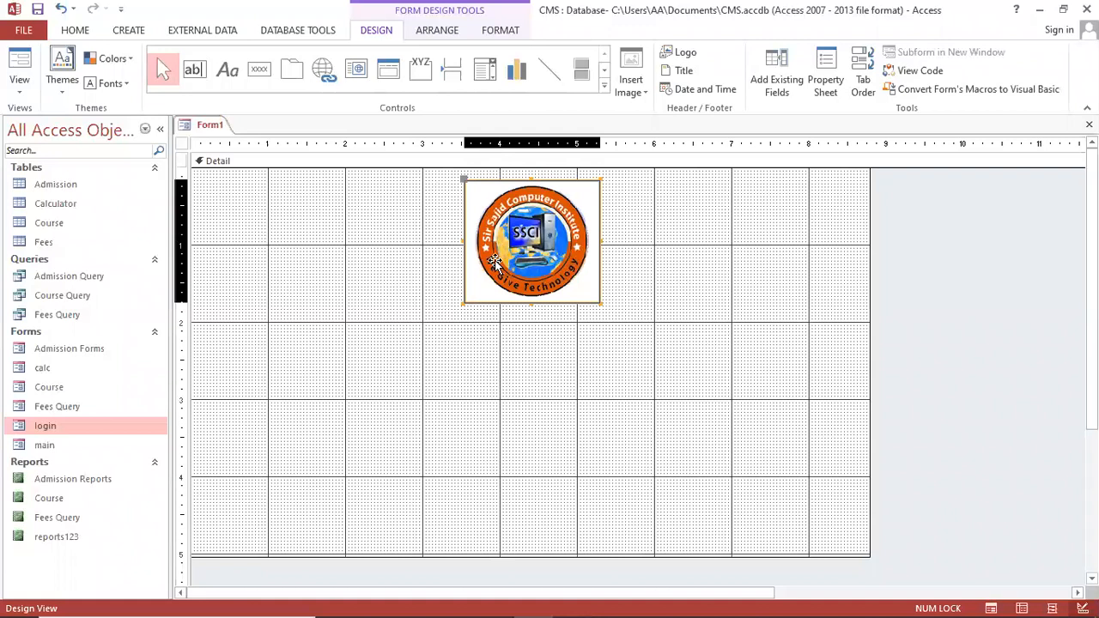
left_click_drag(573, 273, 581, 269)
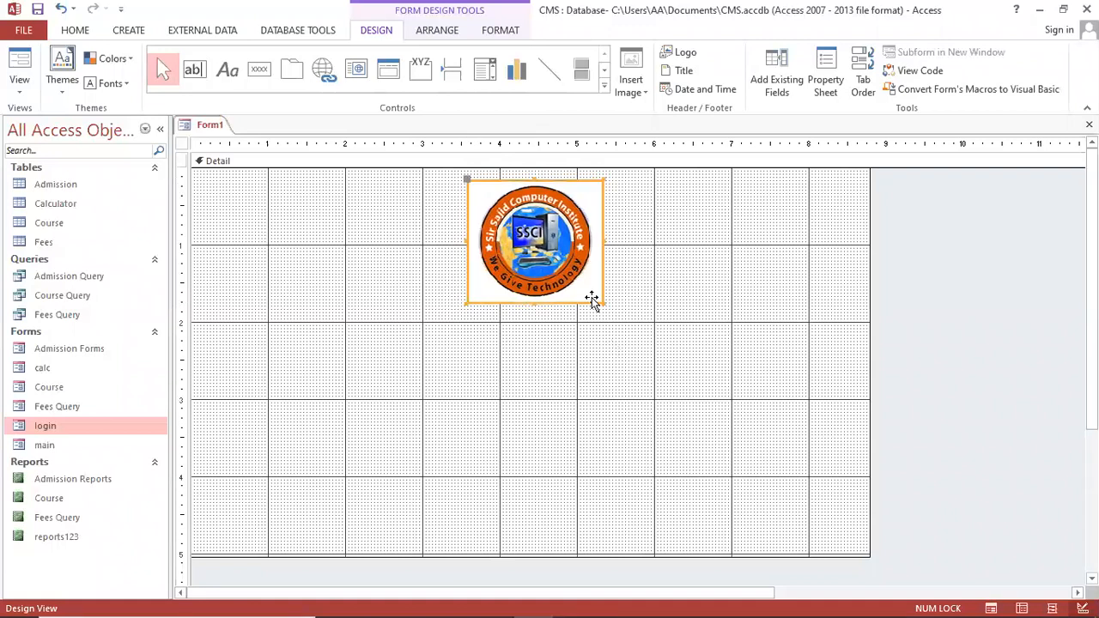
left_click(571, 308)
left_click(550, 271)
left_click(645, 286)
left_click(578, 268)
left_click(131, 32)
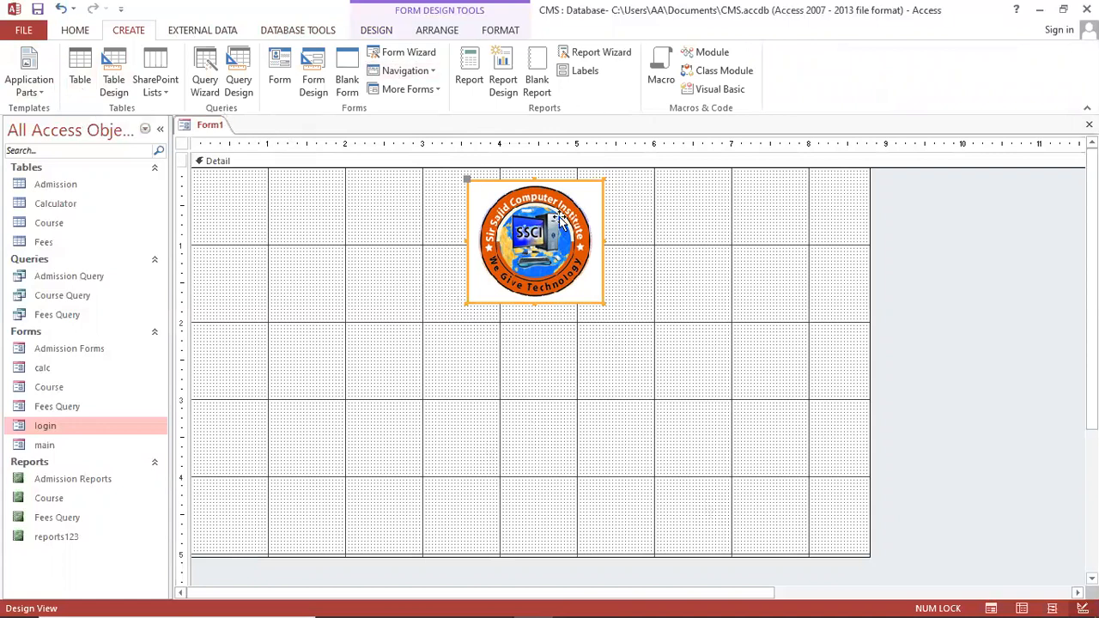
left_click_drag(548, 243, 542, 243)
left_click(598, 311)
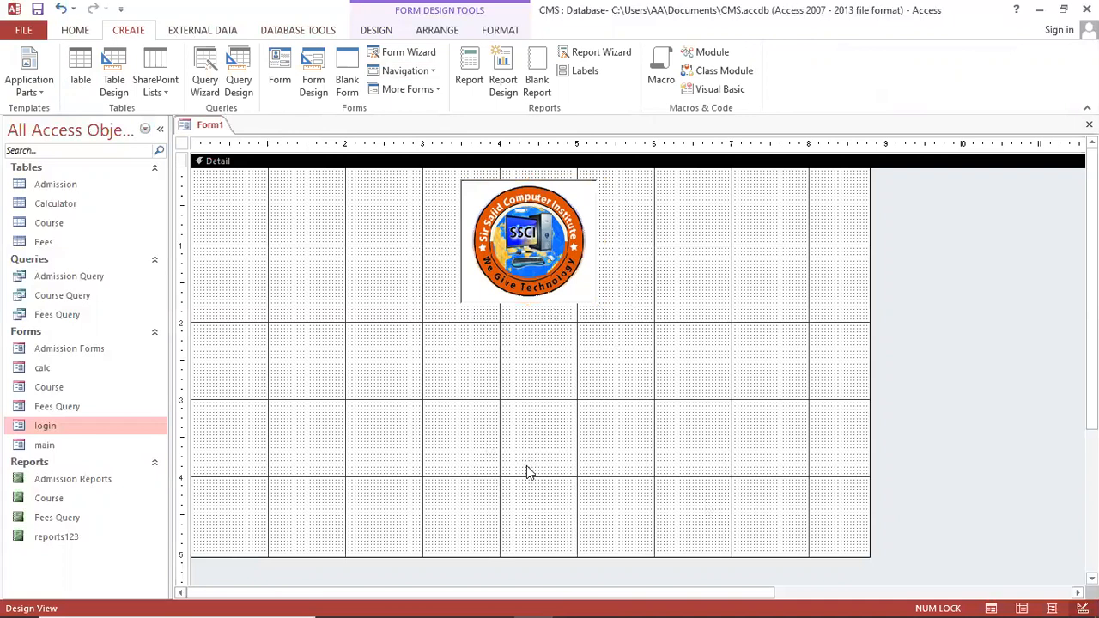
Preview the logo form in Form View, then return to Design View
key("F5")
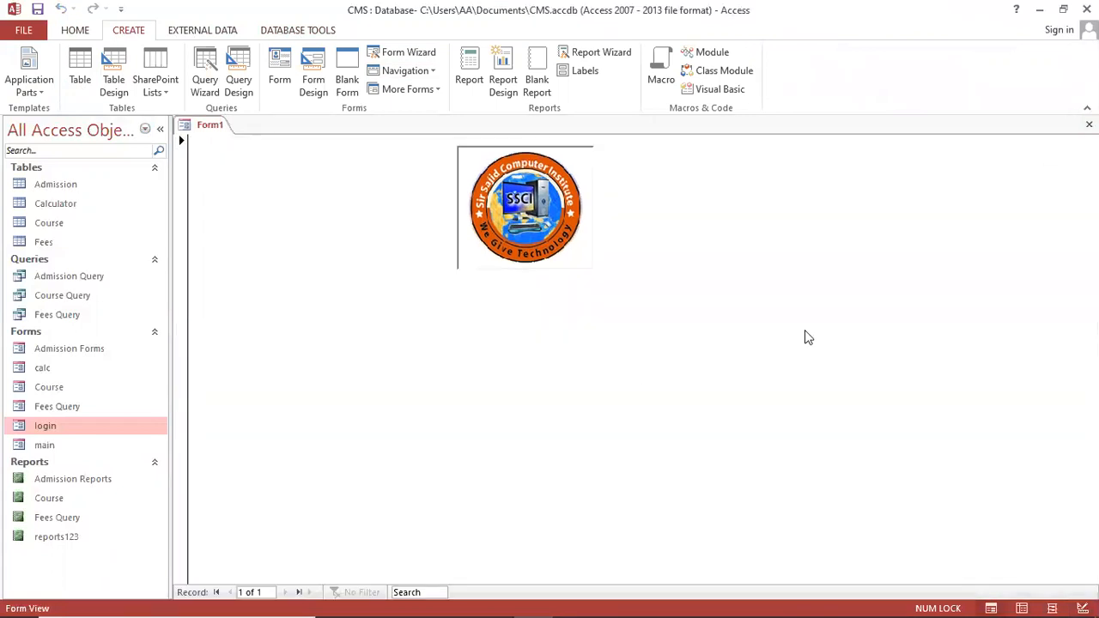
right_click(712, 315)
key("Escape")
right_click(712, 317)
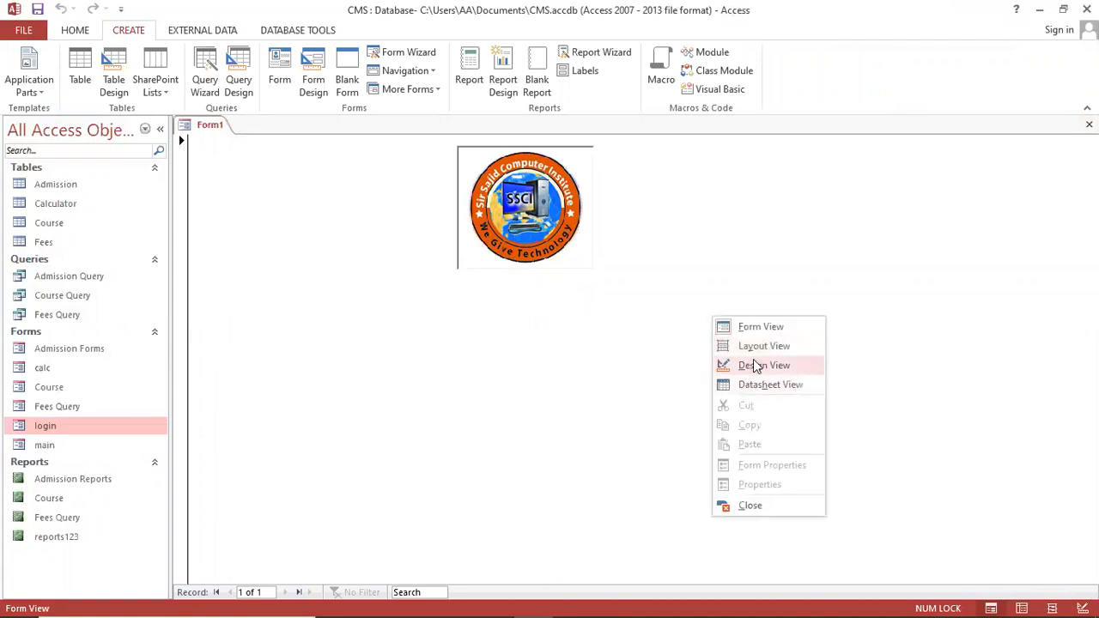
left_click(759, 367)
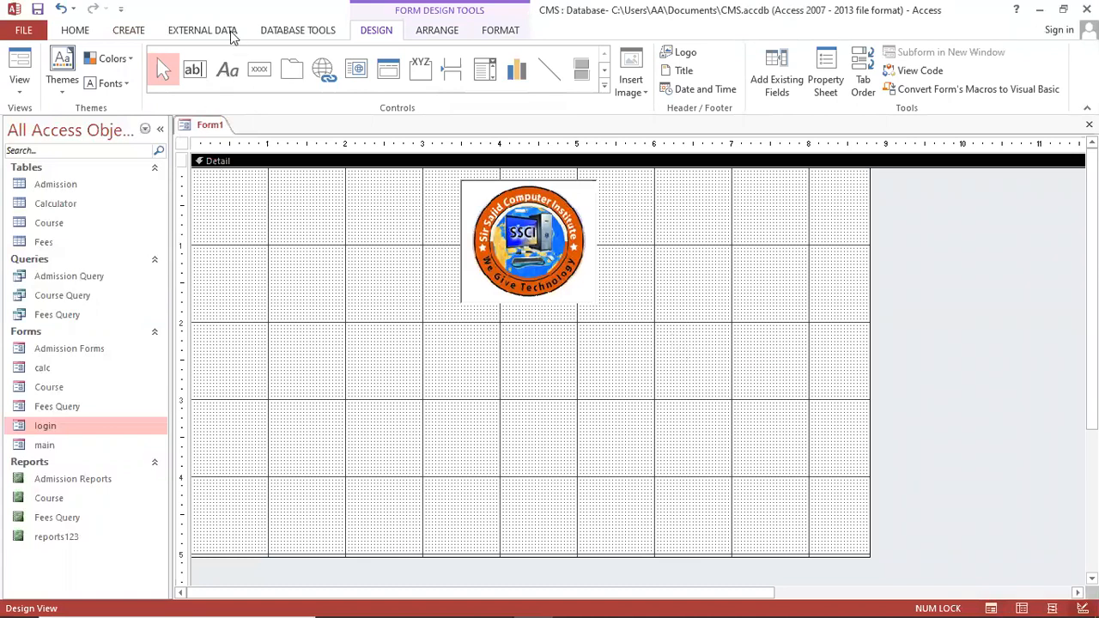
Look over the Create, Design and Format ribbons, then expand the full Controls gallery
left_click(145, 30)
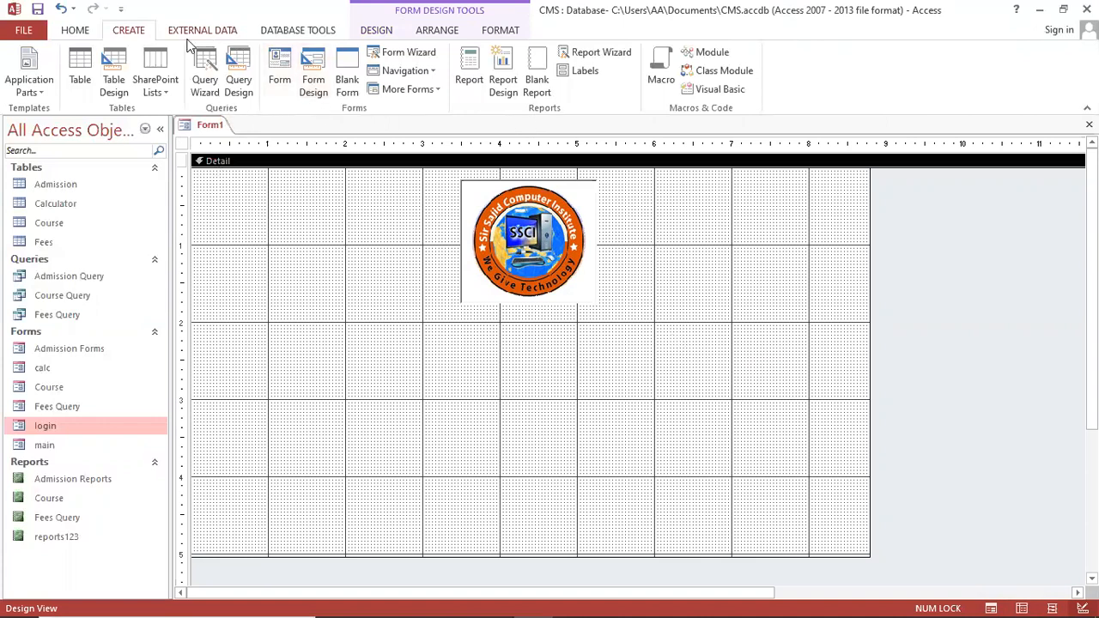
left_click(361, 35)
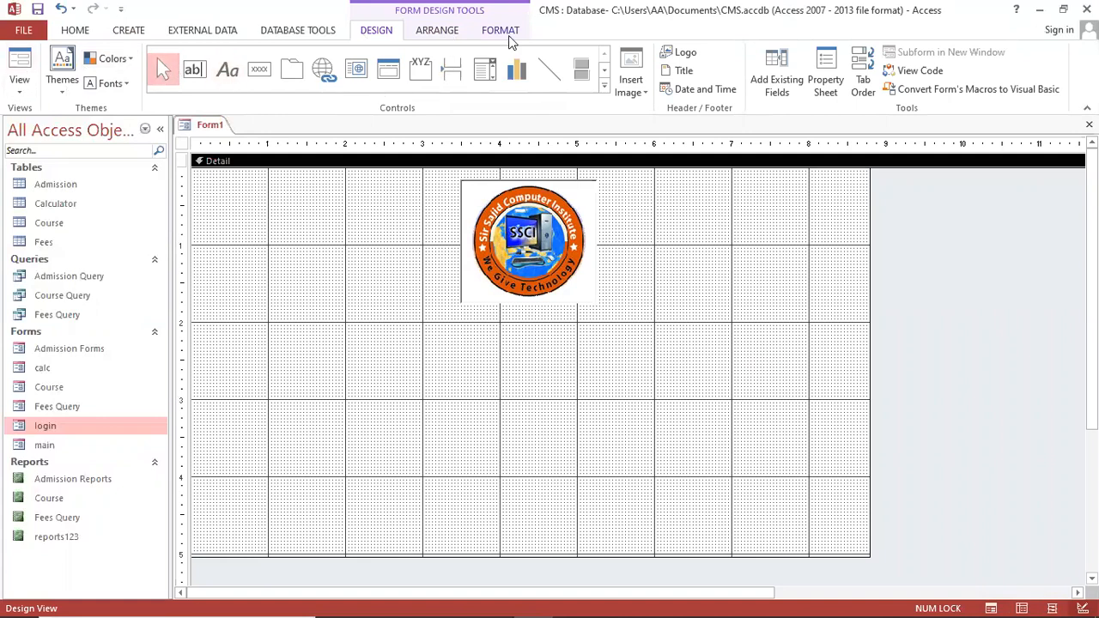
left_click(507, 37)
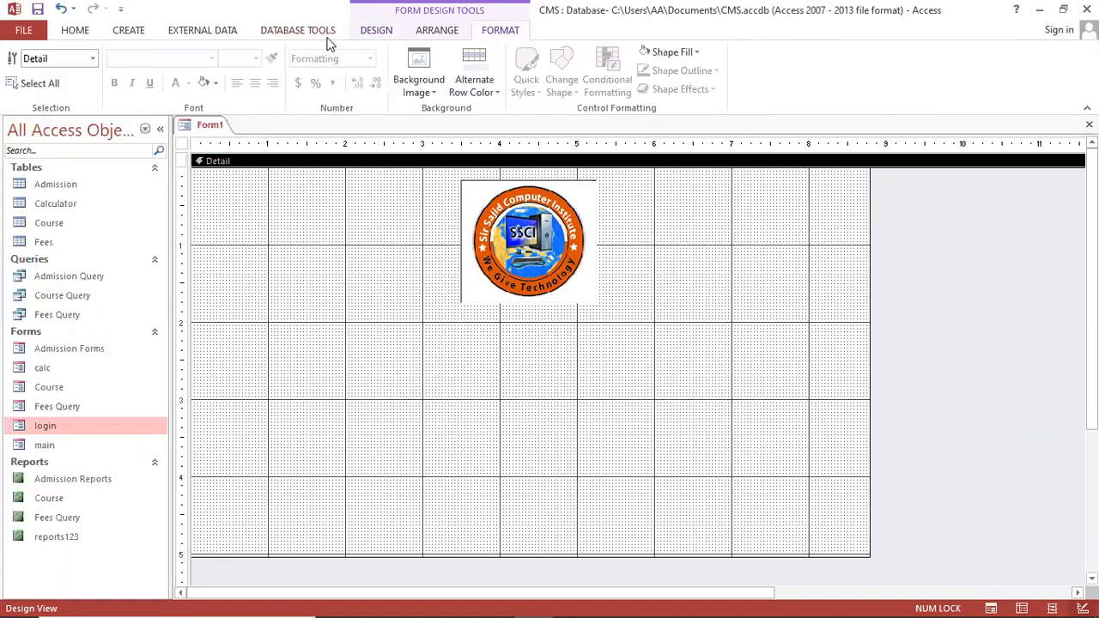
left_click(361, 34)
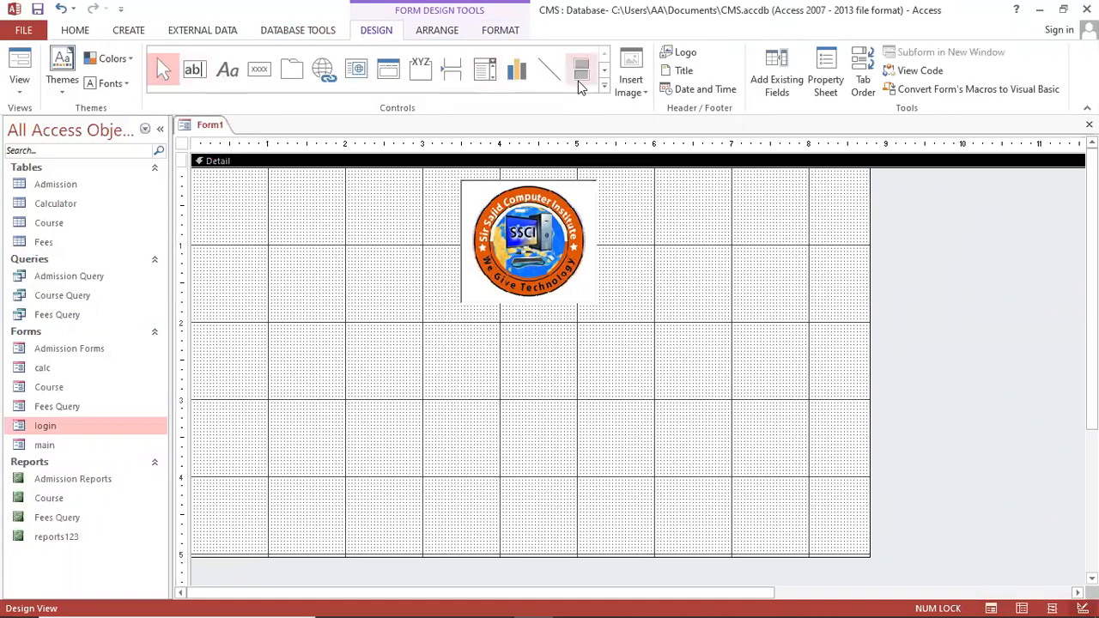
left_click(633, 73)
left_click(606, 86)
left_click(605, 87)
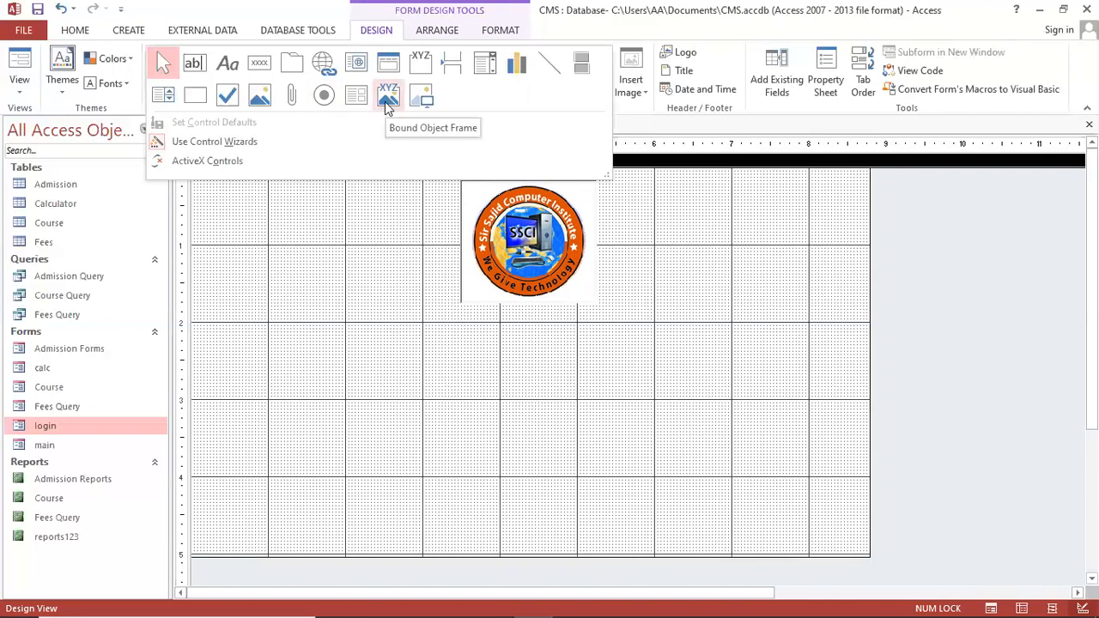
Add a 'Campus Management System' label below the logo, centred, bold, in Times New Roman
left_click(348, 269)
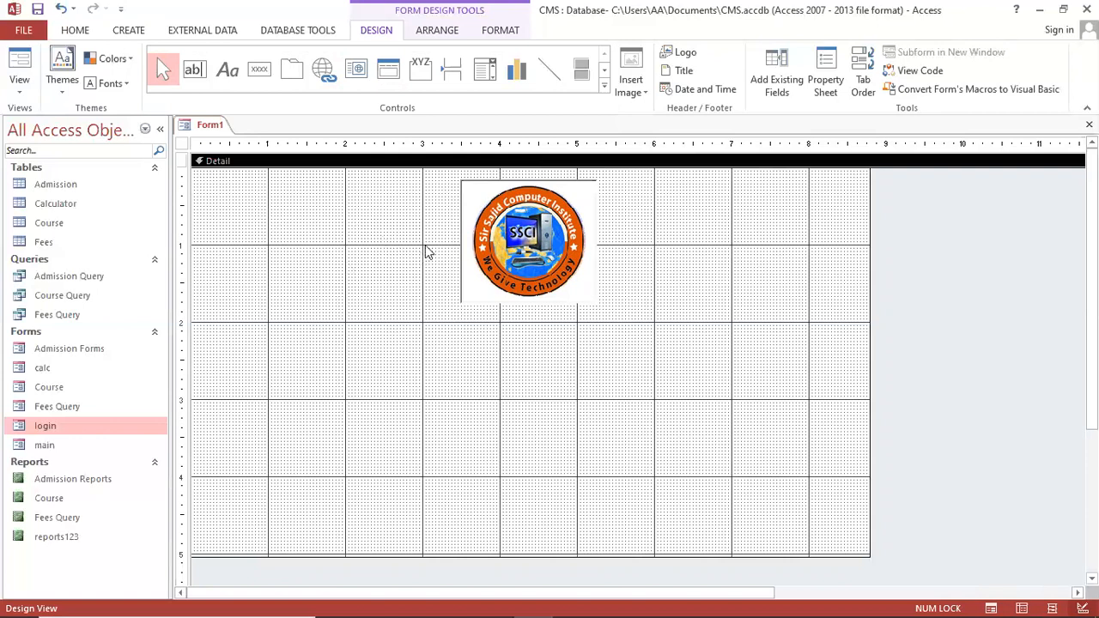
left_click(228, 69)
left_click_drag(308, 313, 719, 371)
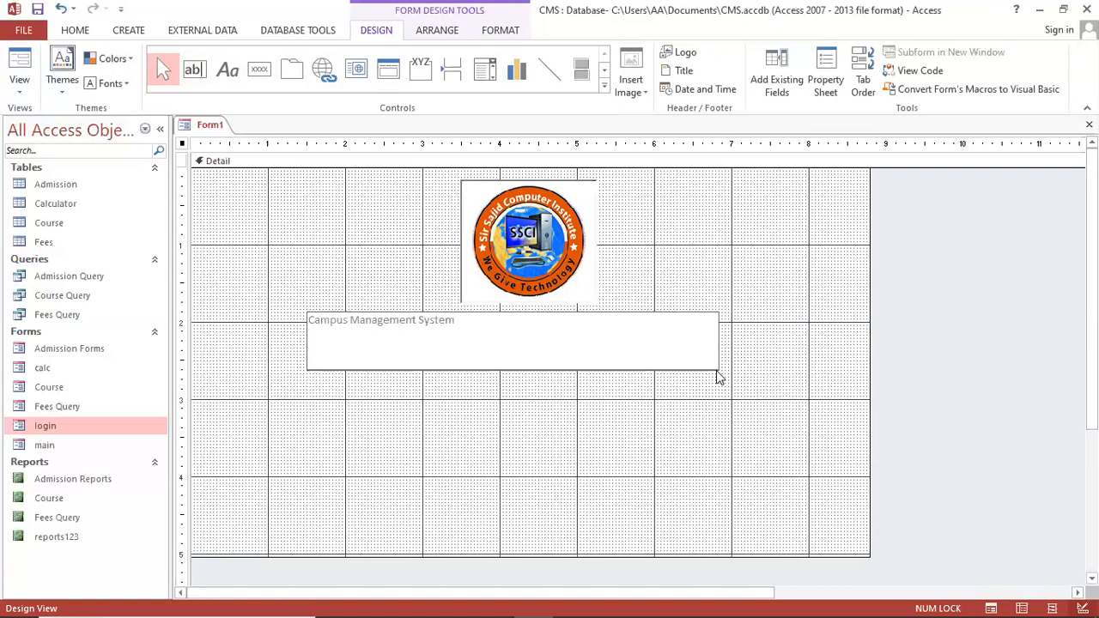
left_click(550, 331)
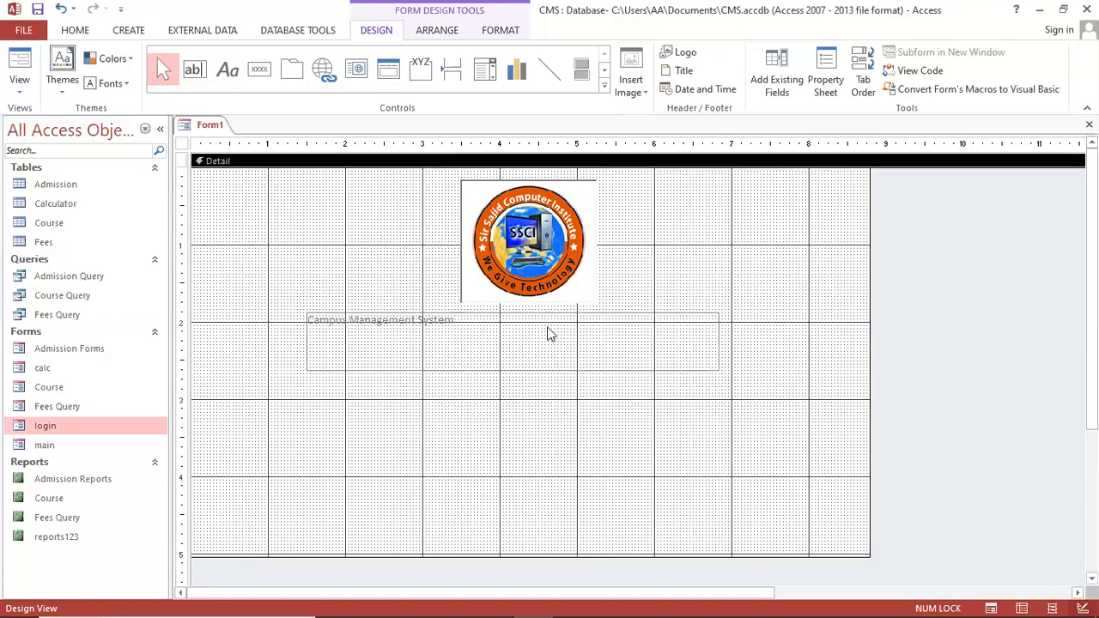
left_click(77, 31)
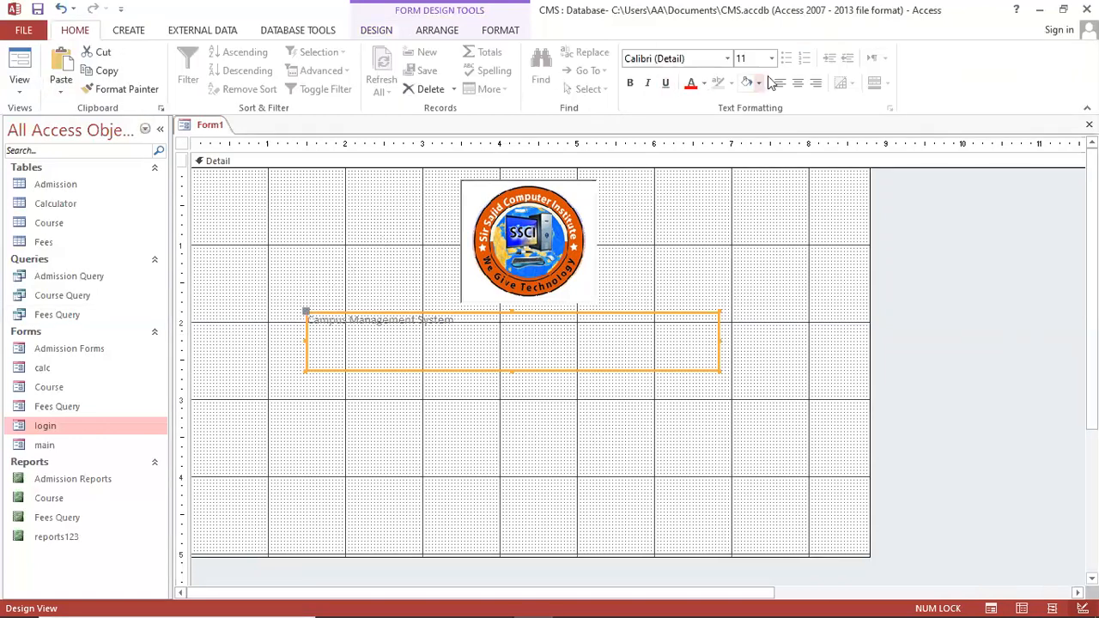
left_click(798, 83)
left_click(628, 83)
type("Times New Roman")
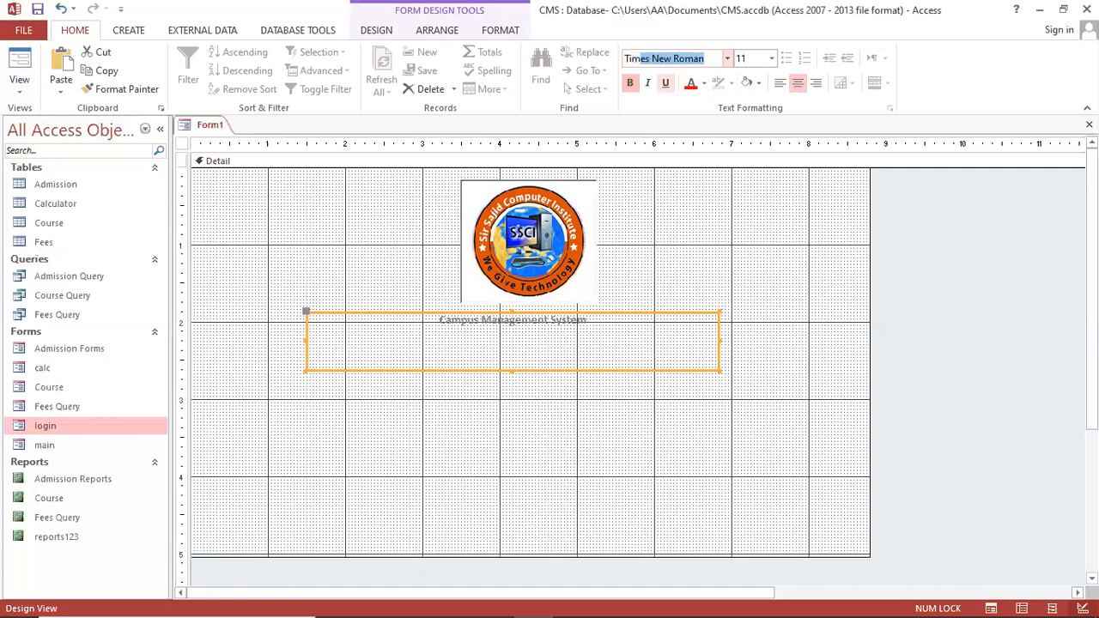
key("Return")
Set the title's font size to 30 pt after trying 36 and 25
left_click(762, 57)
type("36")
key("Return")
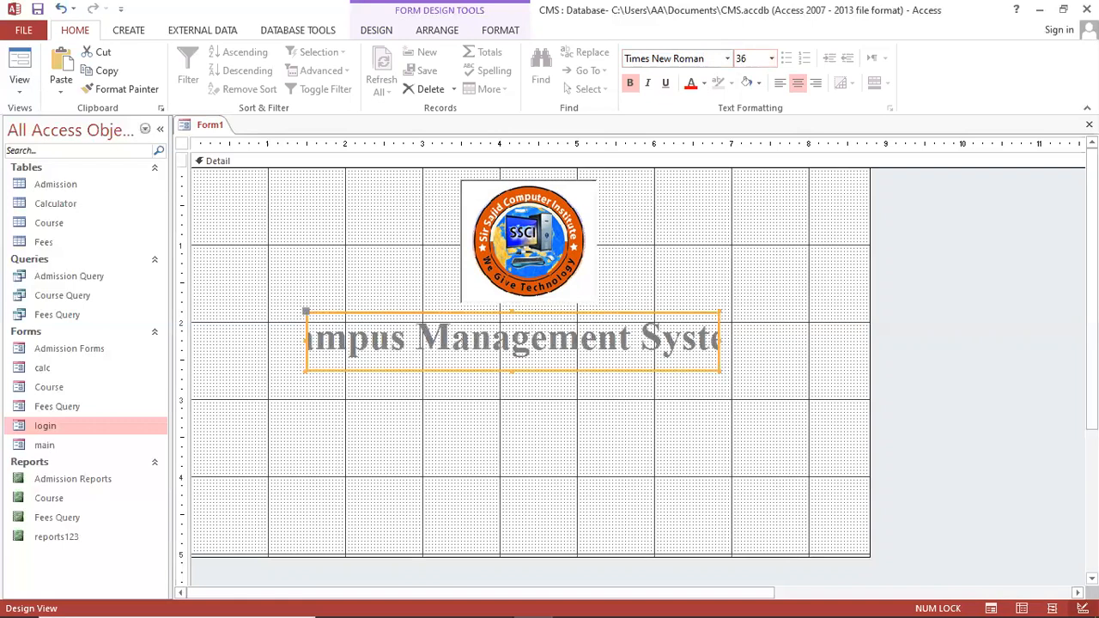
left_click(759, 59)
type("25")
key("Return")
left_click(739, 59)
type("30")
key("Return")
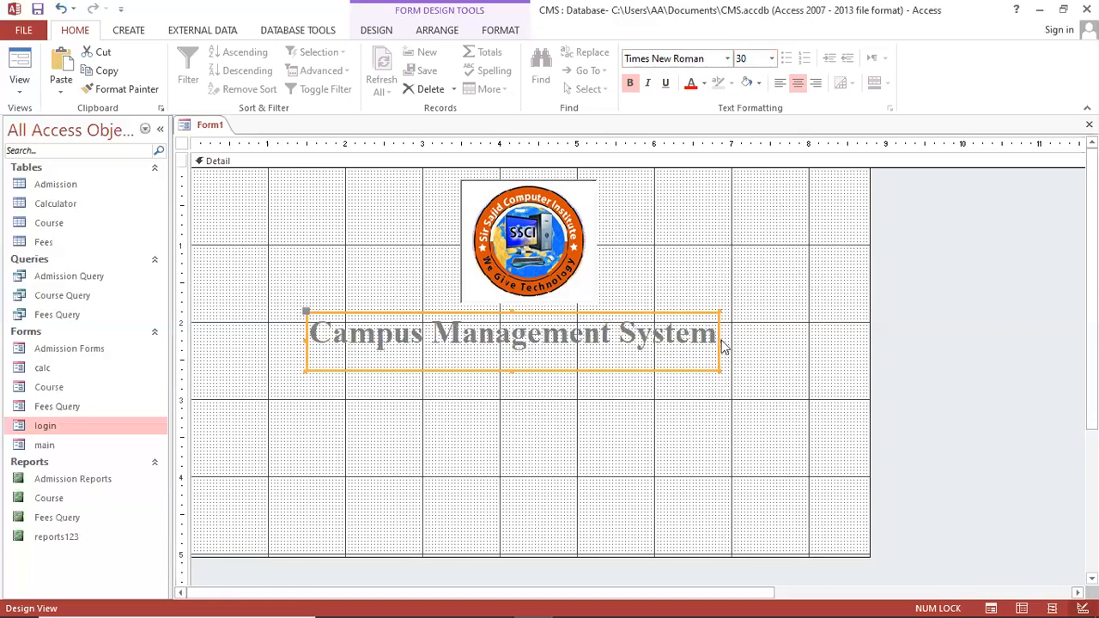
Widen the title label, colour it red, and shift it slightly up and right
left_click_drag(719, 342, 730, 342)
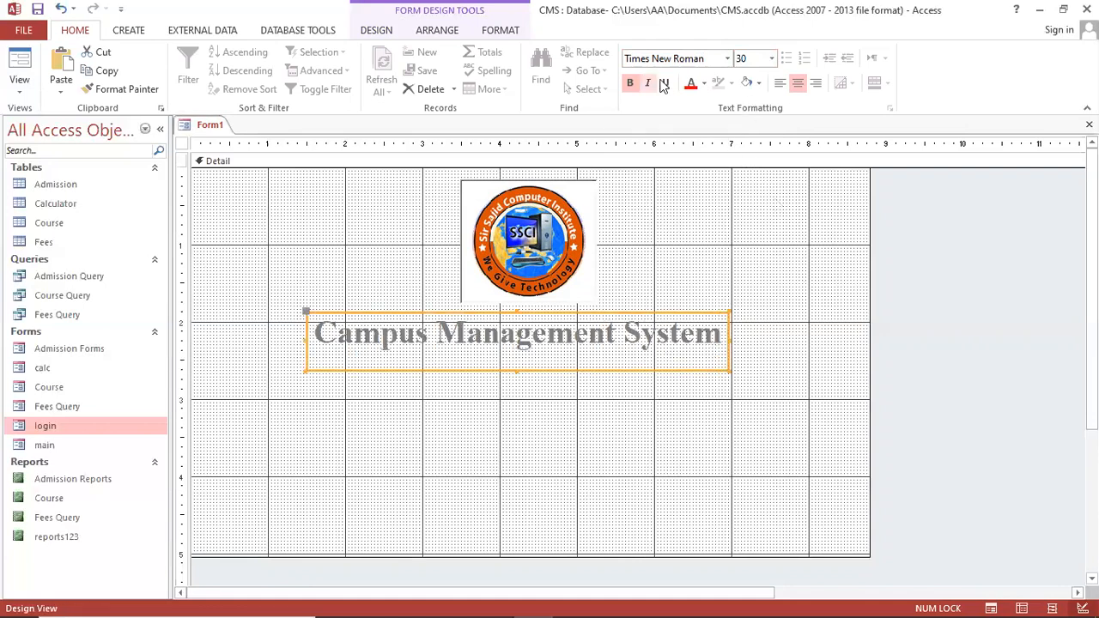
left_click(690, 82)
left_click(623, 388)
left_click_drag(614, 343, 636, 334)
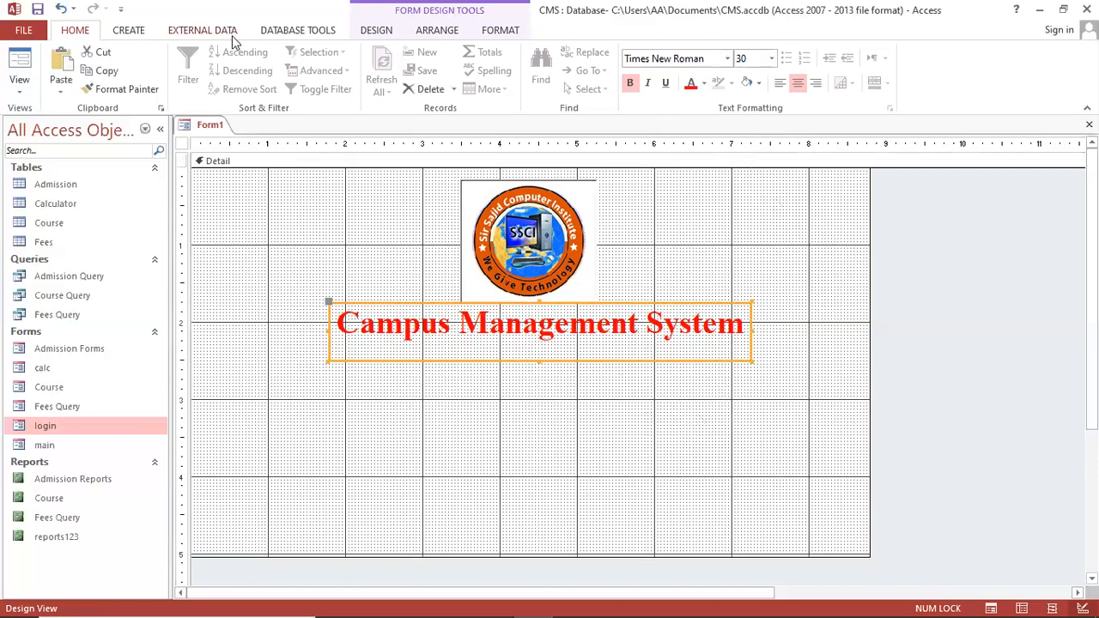
left_click(128, 31)
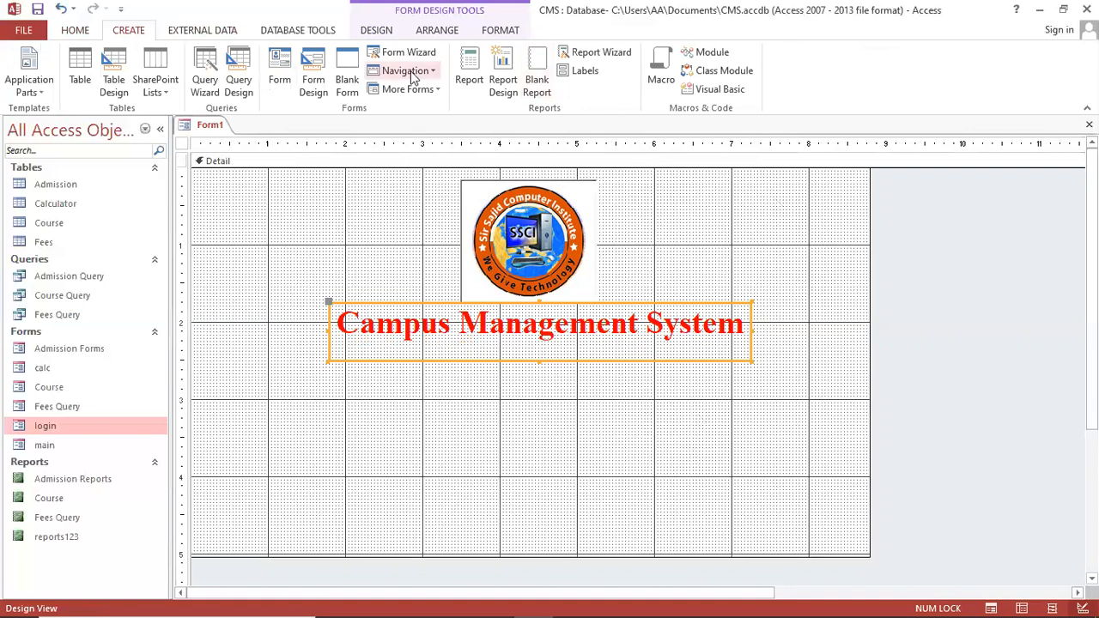
Draw a horizontal line under the Campus Management System title
left_click(375, 30)
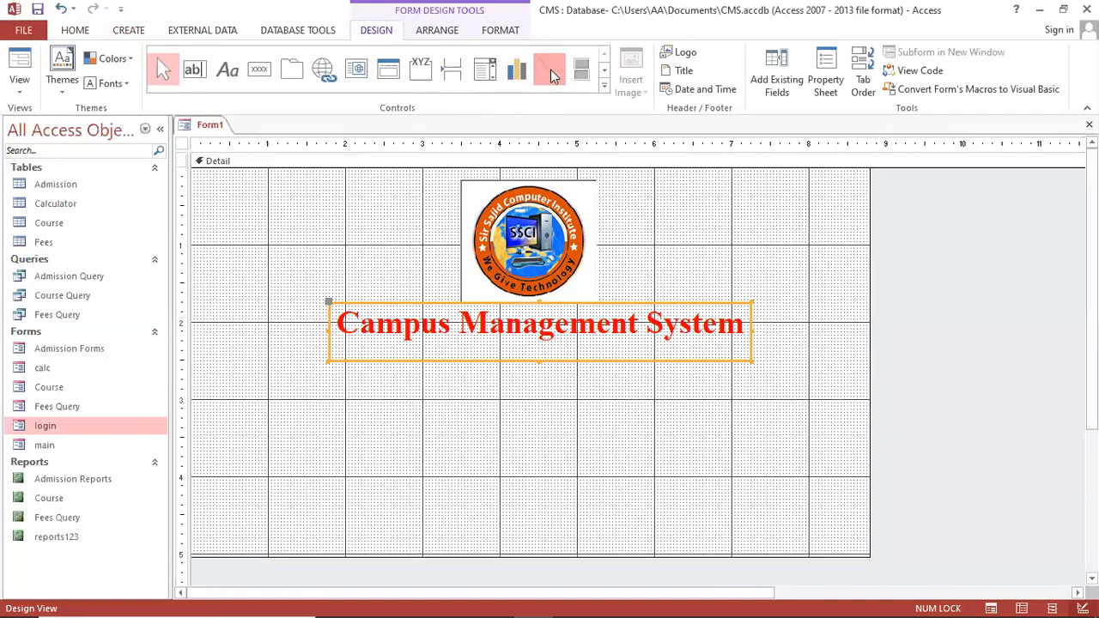
left_click(550, 69)
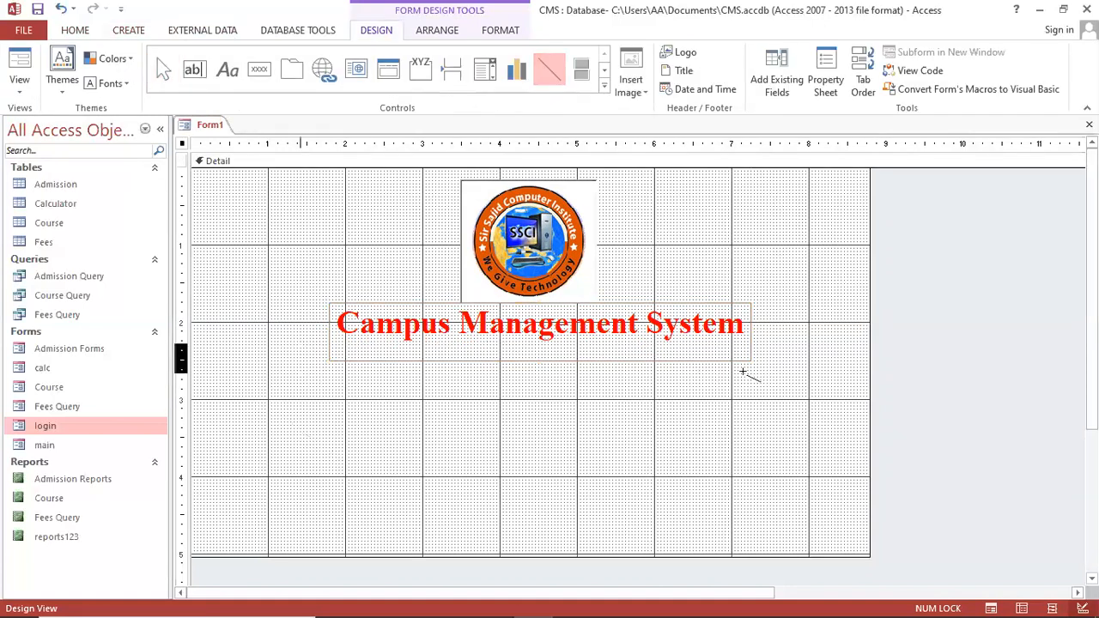
left_click_drag(300, 346, 794, 347)
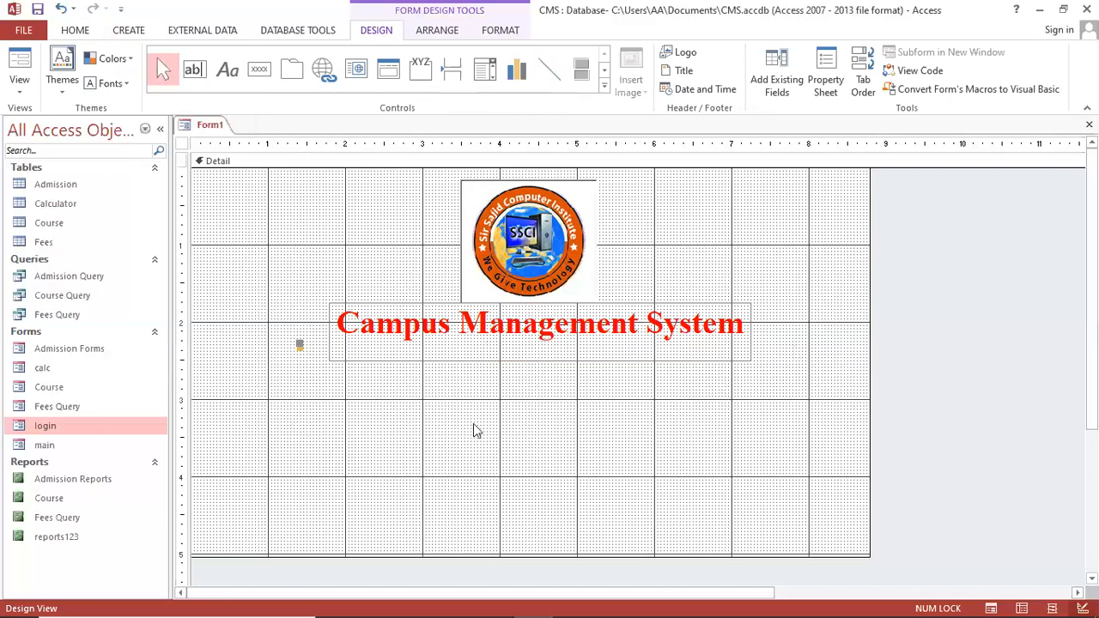
key("ctrl+z")
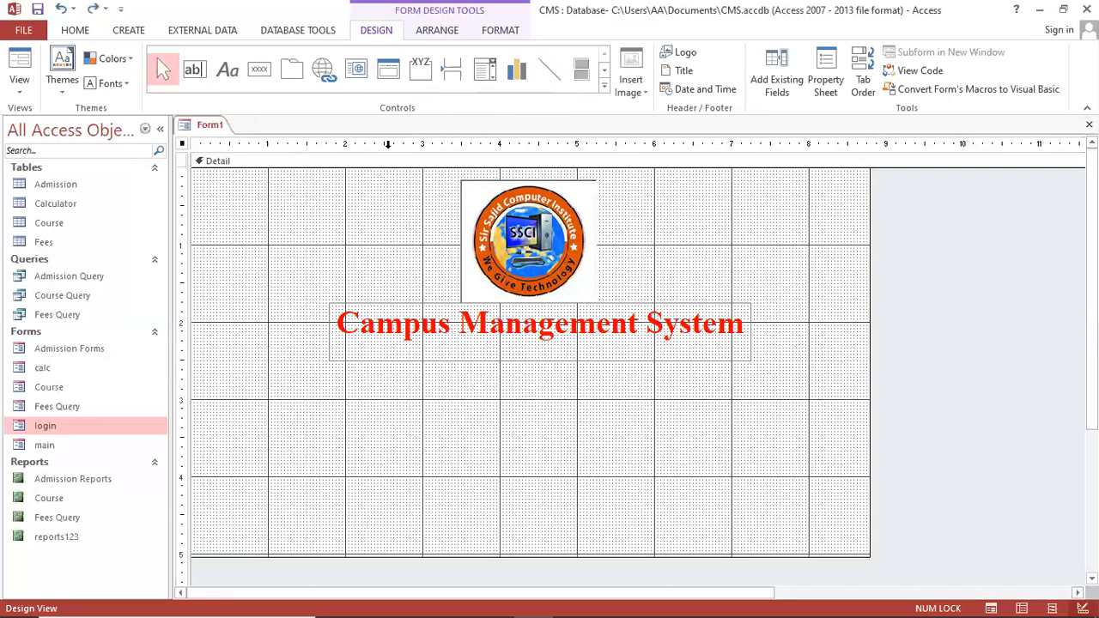
left_click(549, 68)
left_click_drag(300, 346, 800, 348)
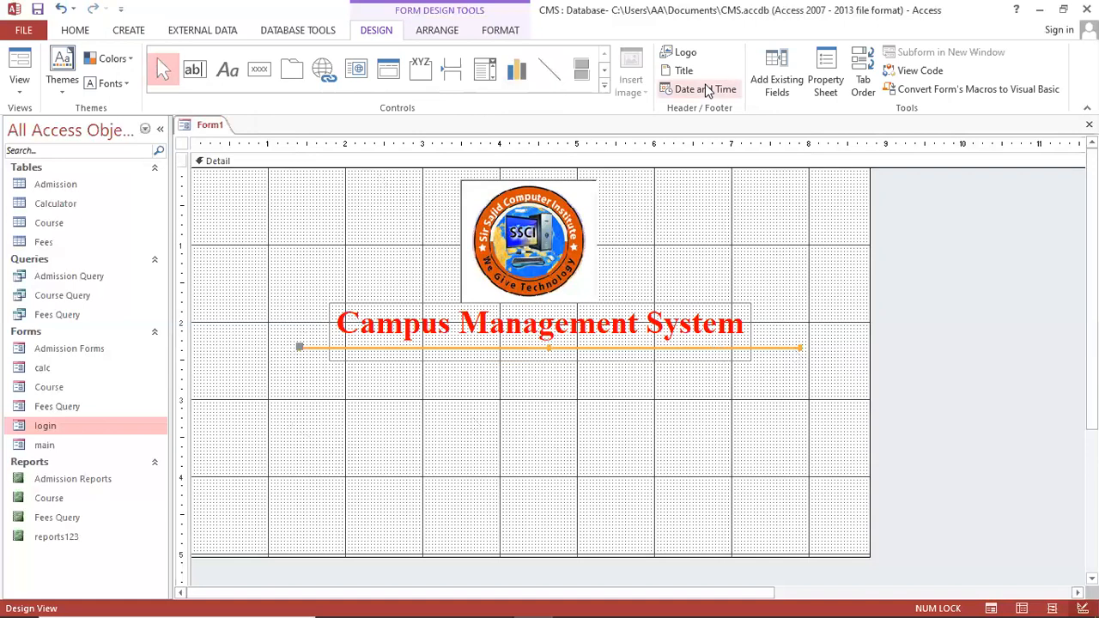
Make the line thicker and dashed using Shape Outline
left_click(75, 31)
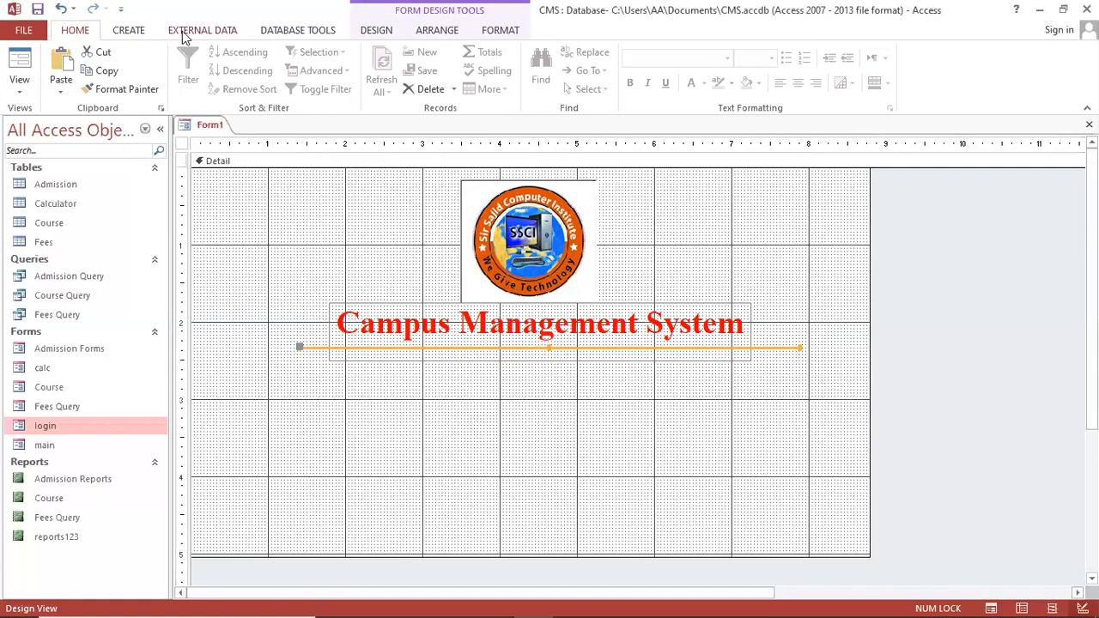
left_click(497, 32)
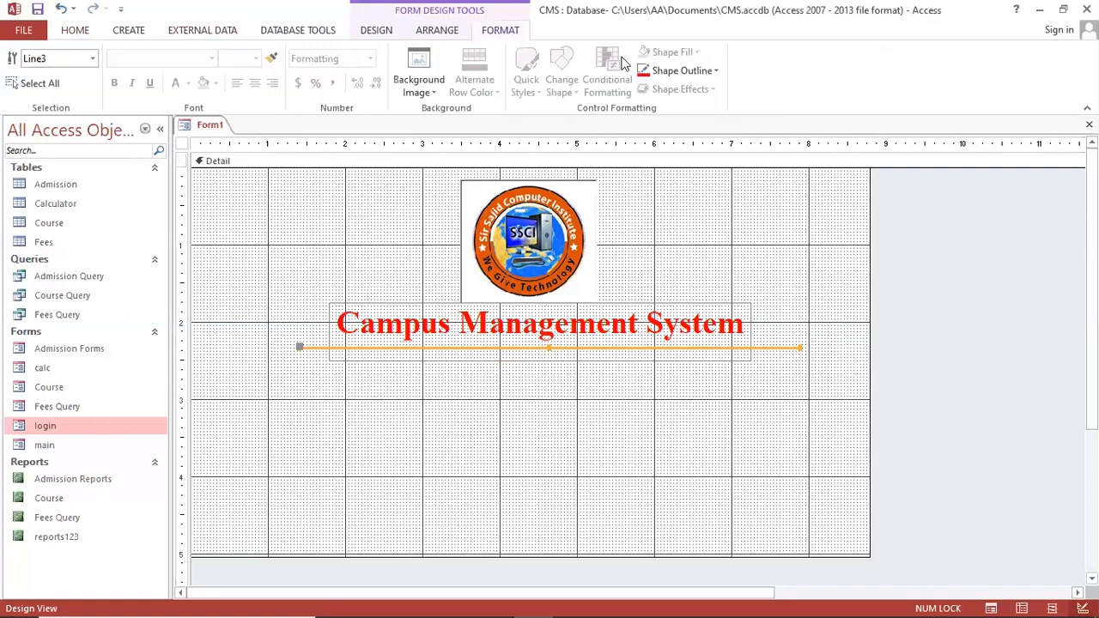
left_click(704, 71)
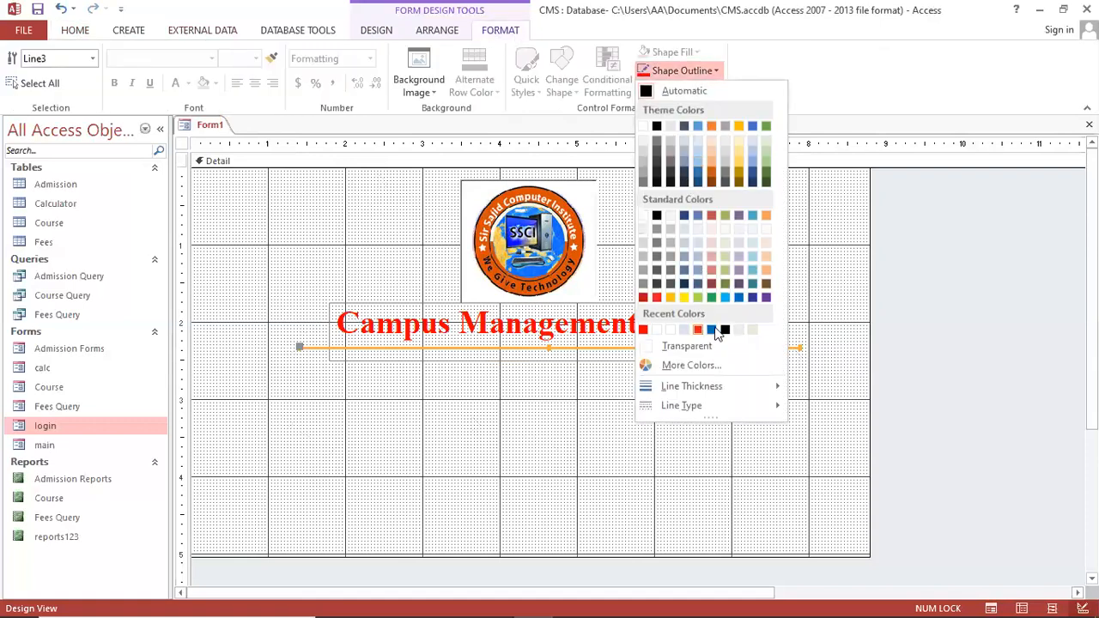
left_click(678, 70)
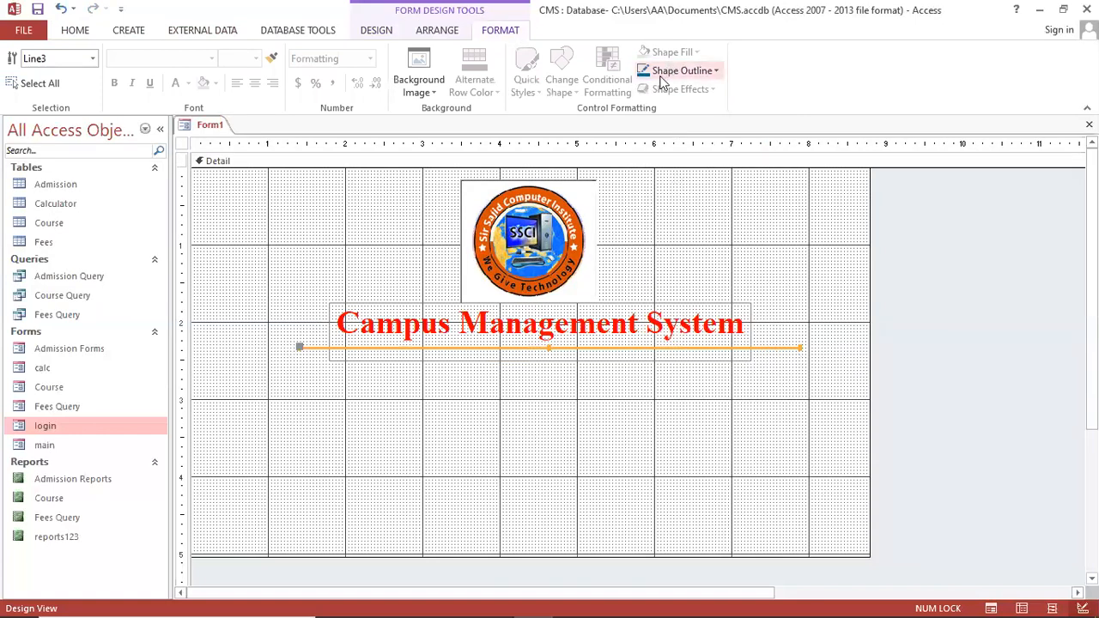
left_click(681, 71)
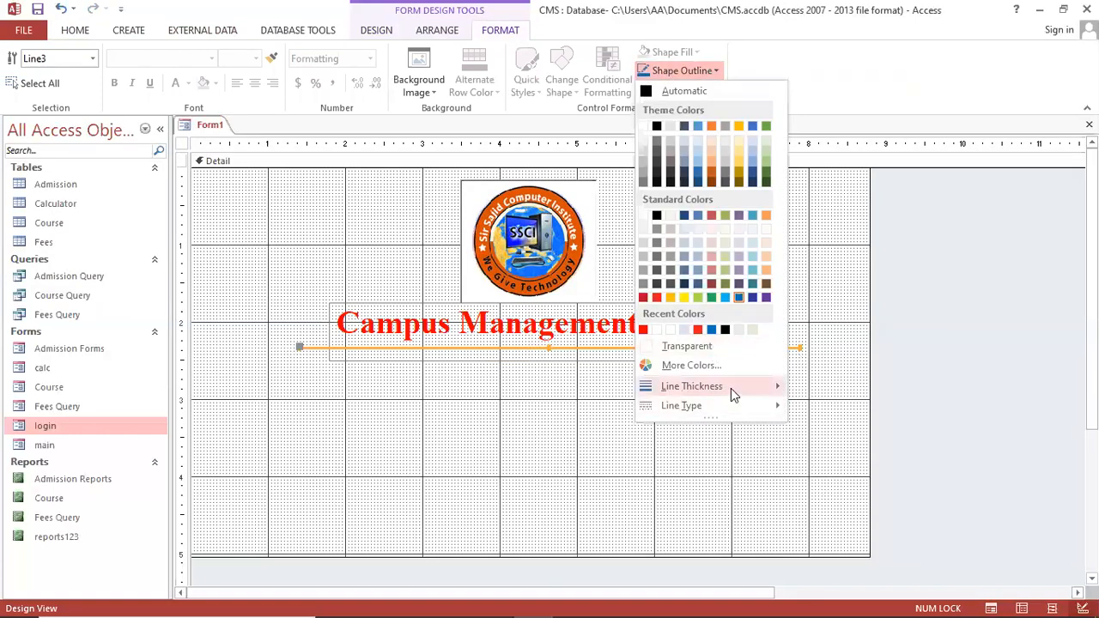
mouse_move(730, 388)
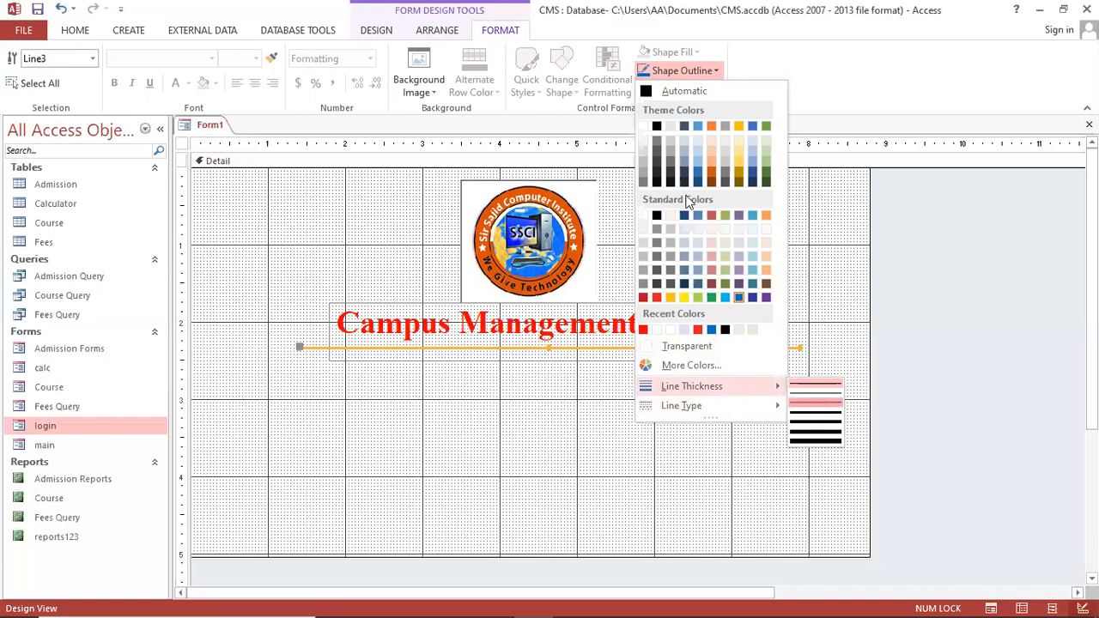
left_click(816, 395)
left_click(681, 70)
mouse_move(740, 410)
left_click(811, 427)
Shift the dashed line slightly left beneath the title
left_click(755, 438)
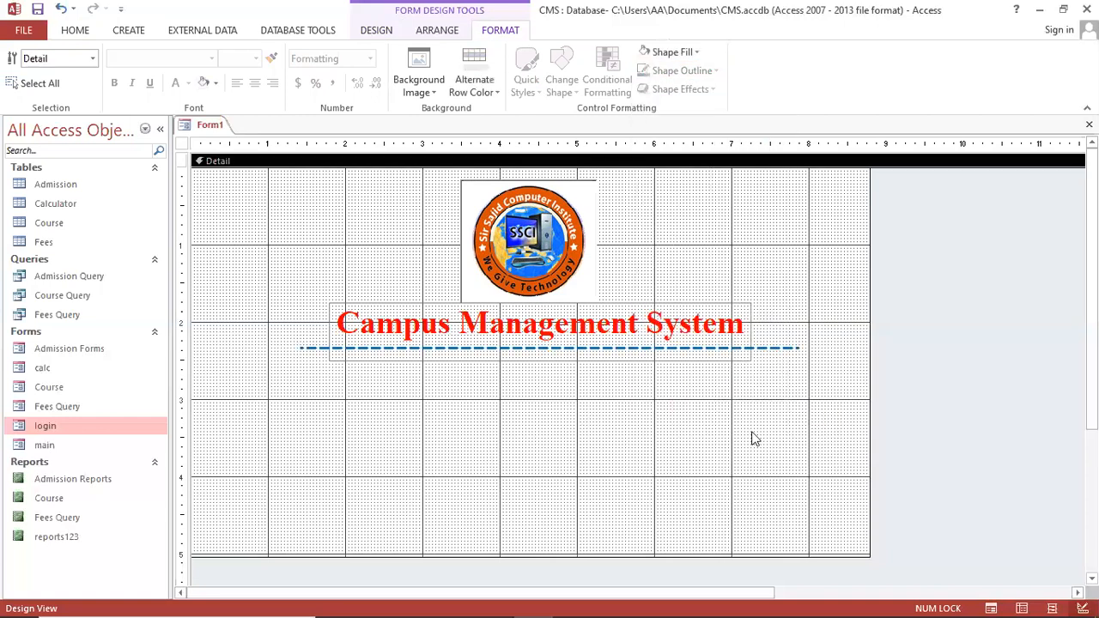
left_click(777, 348)
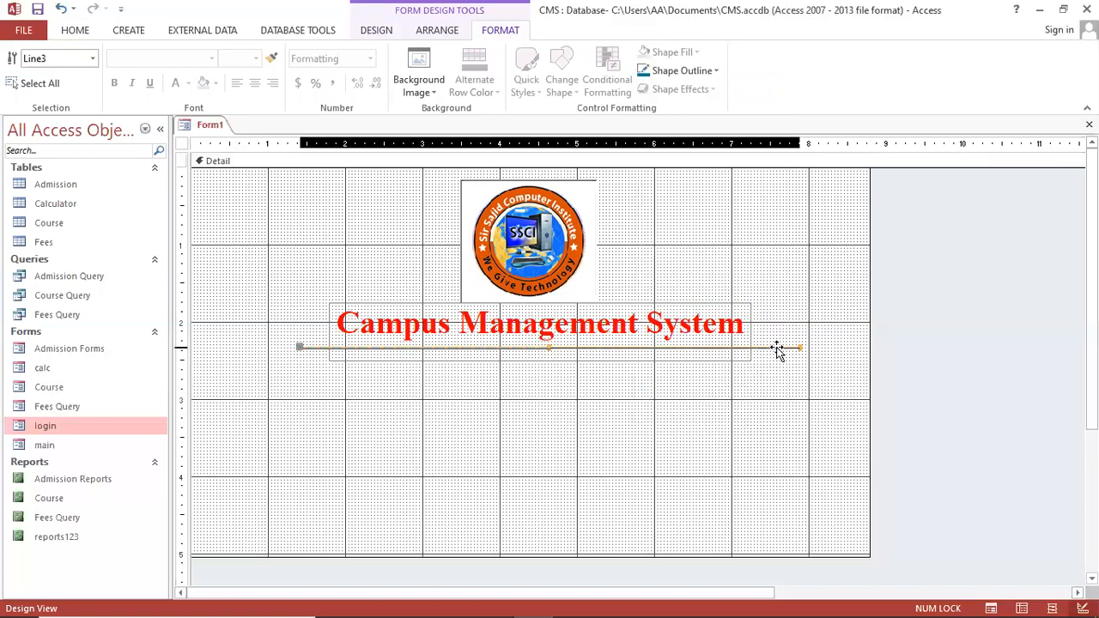
left_click_drag(772, 348, 768, 347)
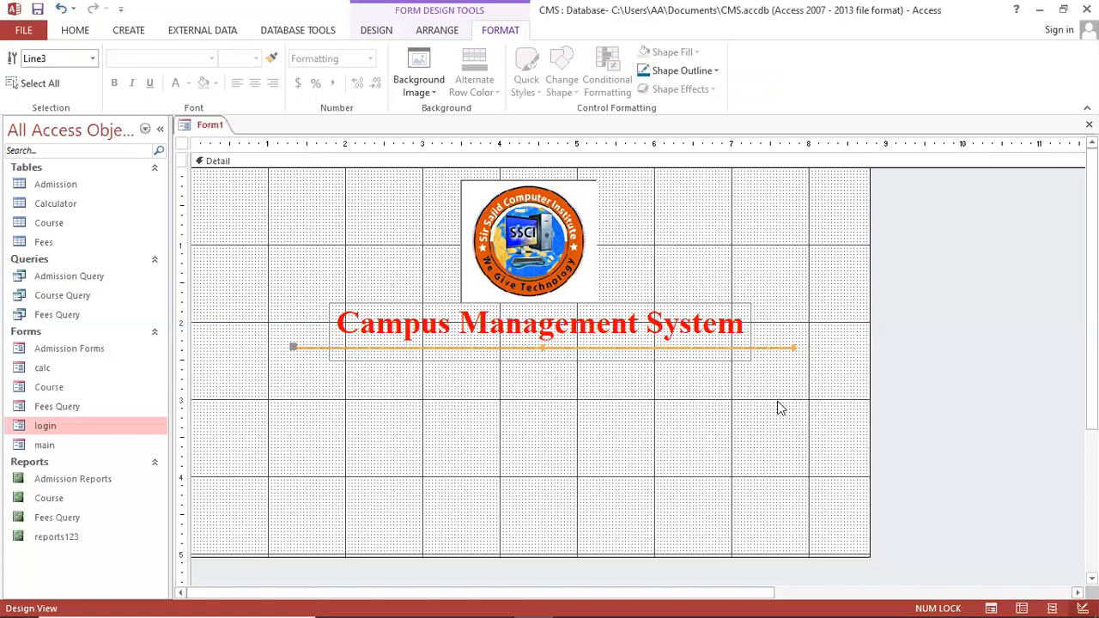
left_click(759, 416)
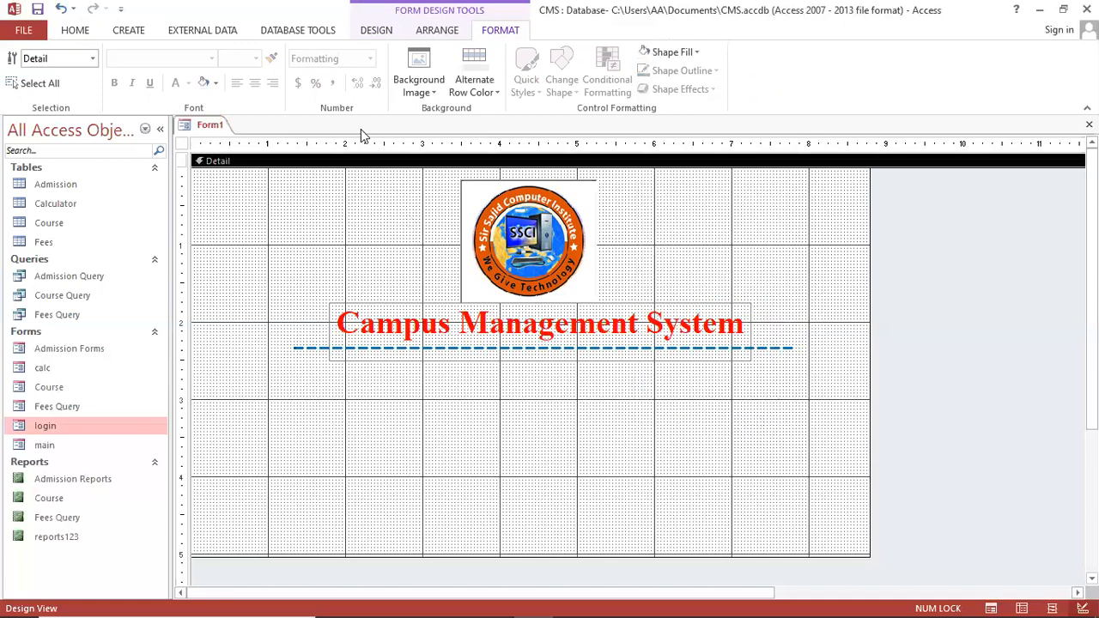
left_click(125, 30)
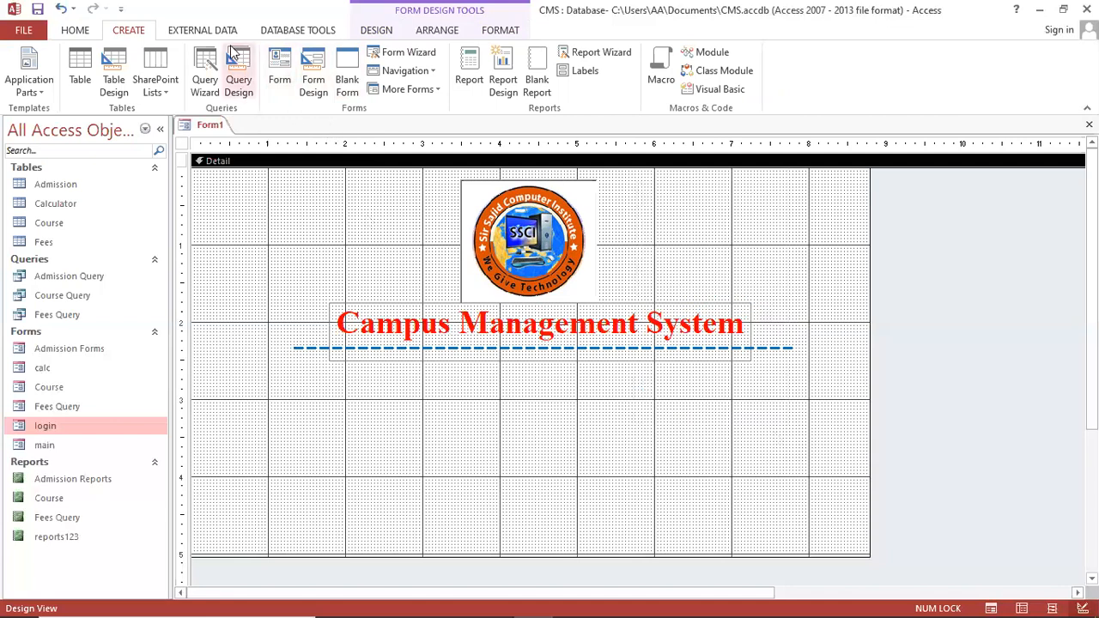
Draw a command button below the dashed line that opens the login form
left_click(369, 31)
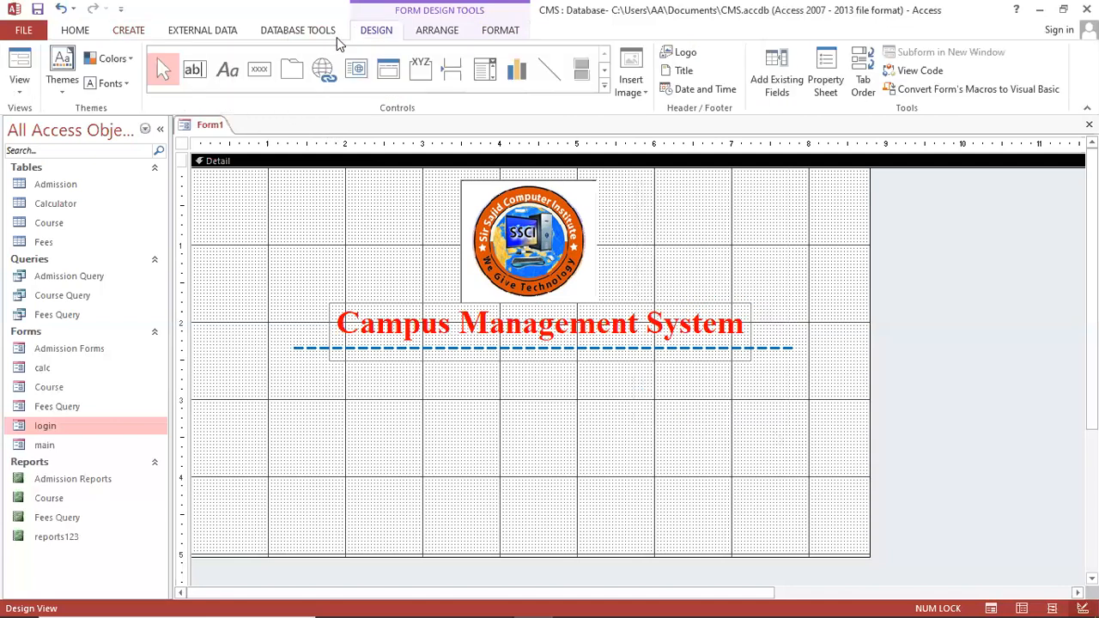
left_click(258, 69)
left_click_drag(446, 370, 623, 412)
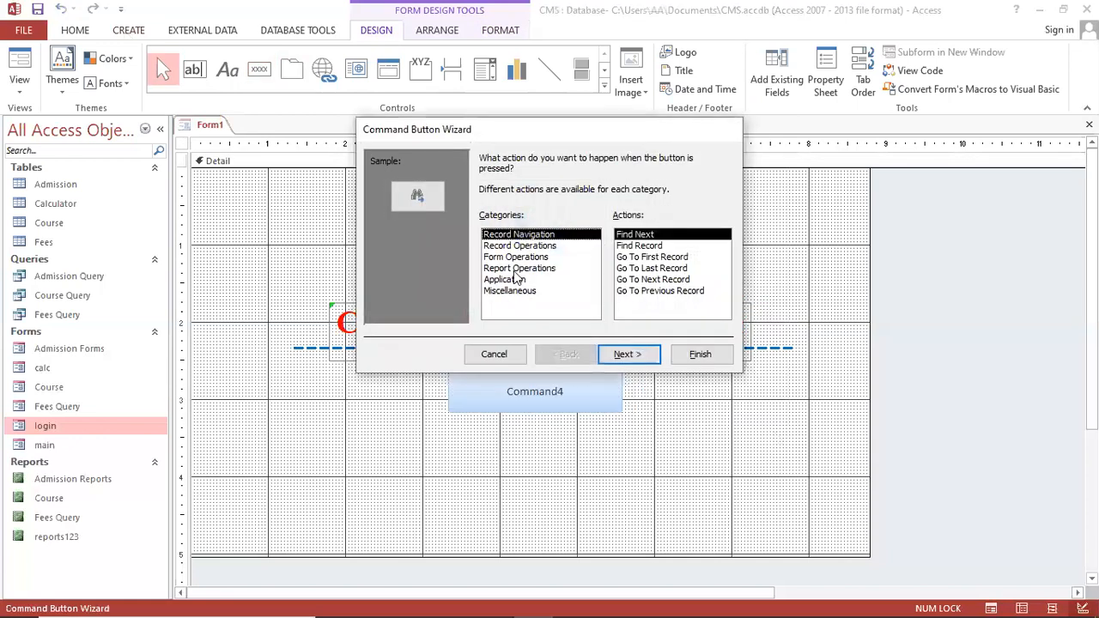
left_click(517, 259)
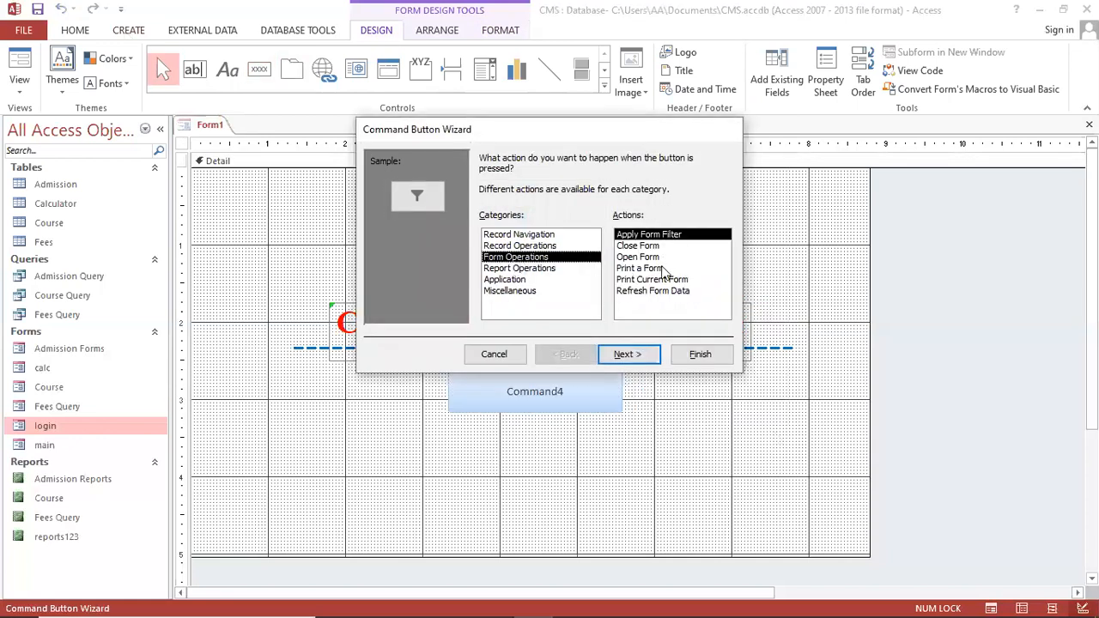
left_click(651, 257)
left_click(630, 354)
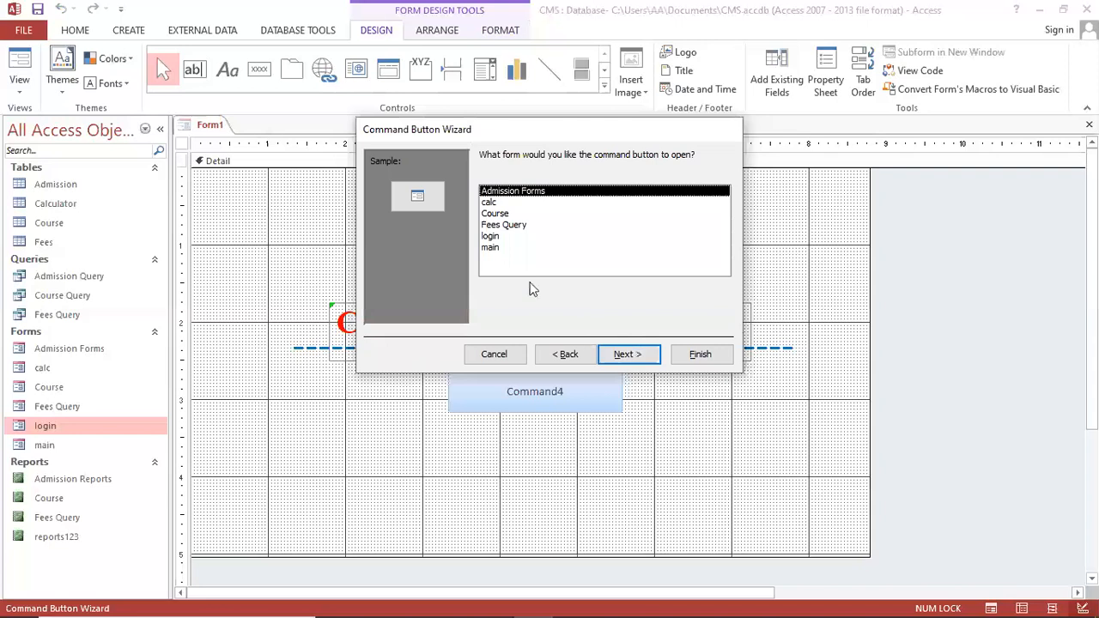
left_click(514, 238)
left_click(630, 354)
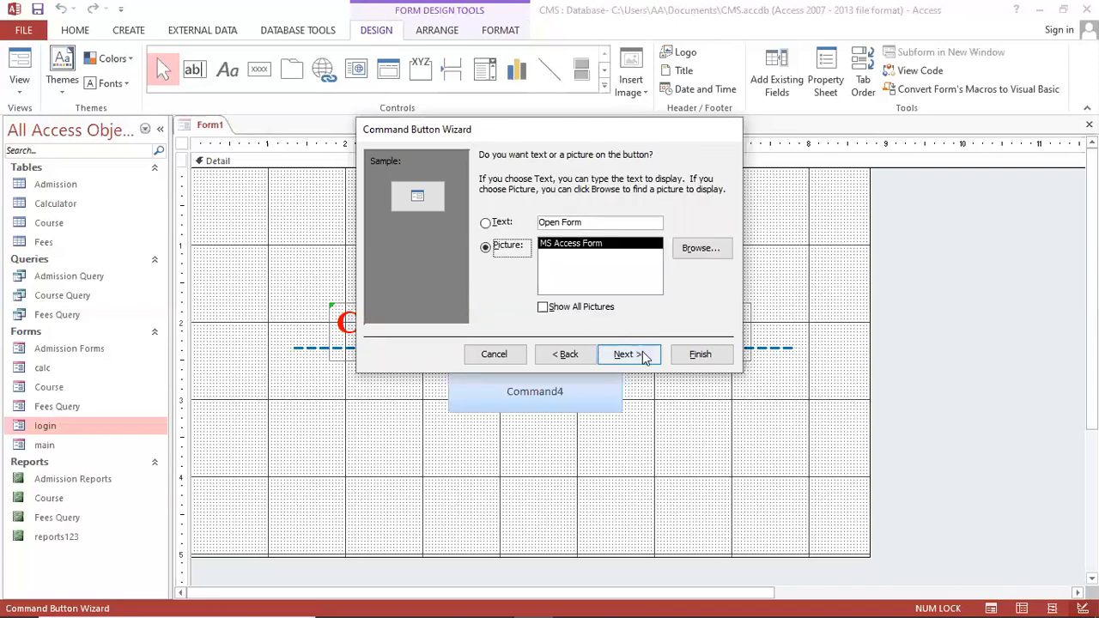
Caption the button 'Login in..', finish the wizard, and enlarge the button
left_click(486, 223)
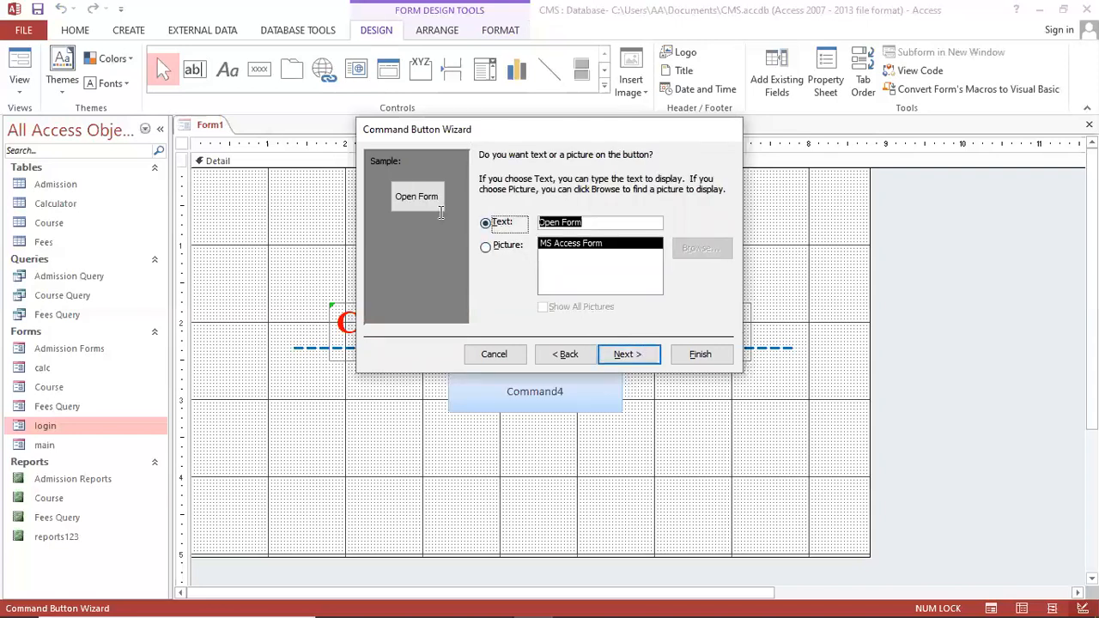
type("Log")
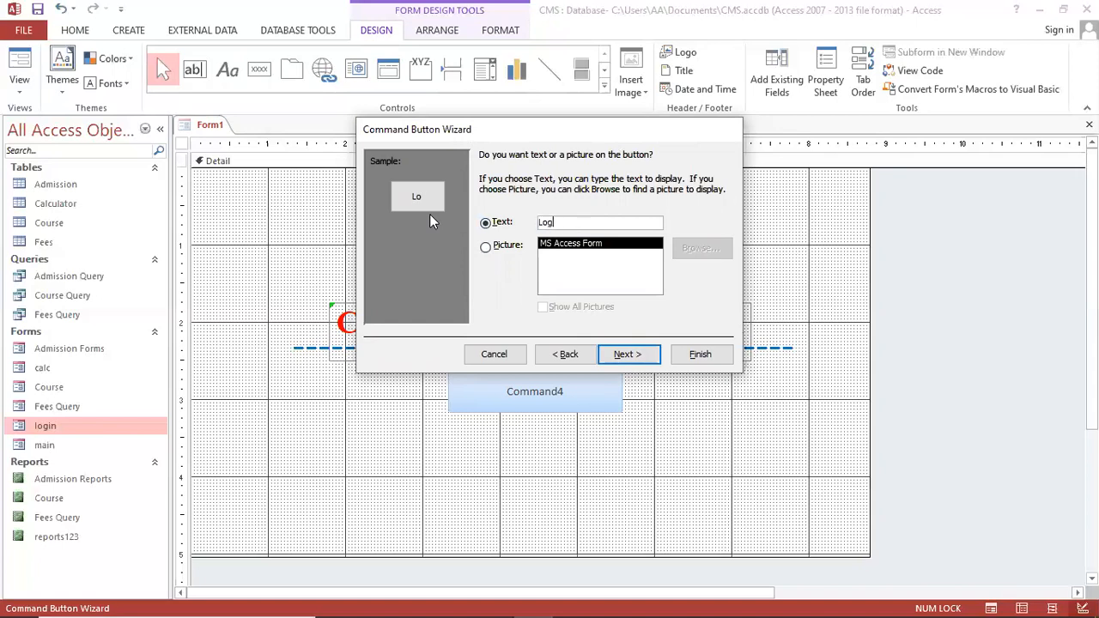
type("in Form")
key("BackSpace")
key("BackSpace")
key("BackSpace")
key("BackSpace")
type("in..")
left_click(632, 354)
key("Return")
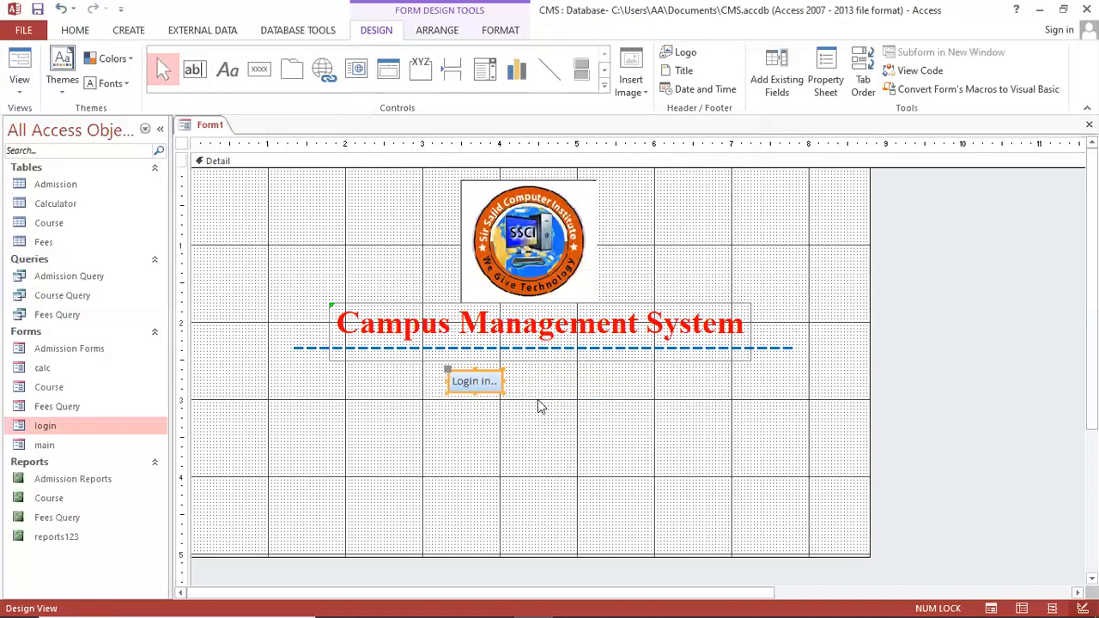
left_click_drag(501, 390, 577, 411)
left_click(567, 437)
Format the Login in.. caption as underlined, size 18, Times New Roman
left_click(74, 31)
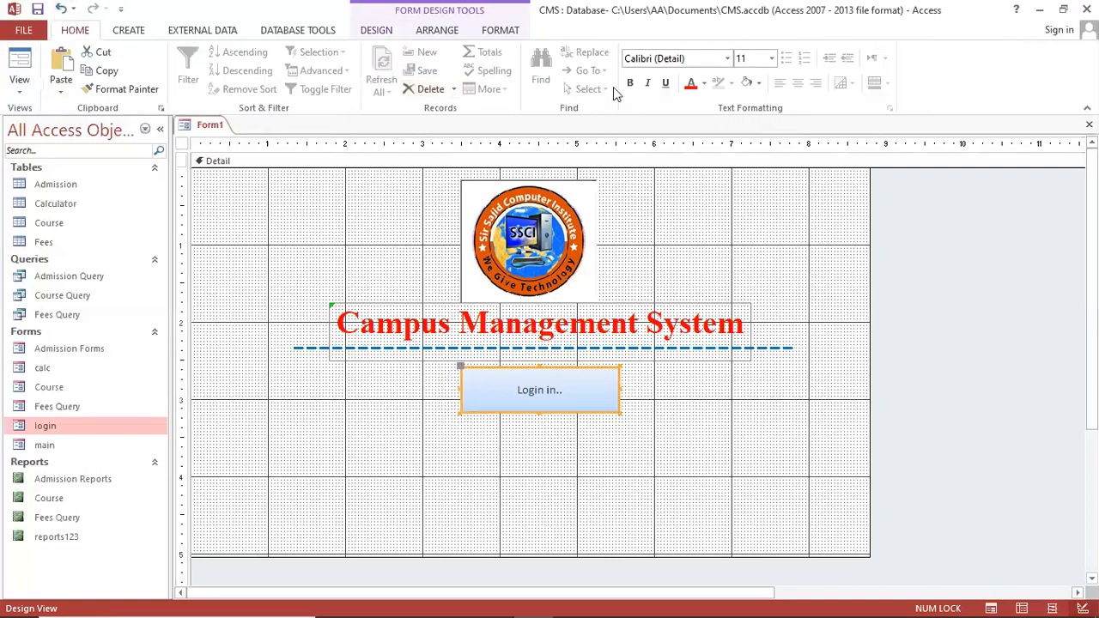
left_click(666, 83)
left_click(755, 58)
type("1")
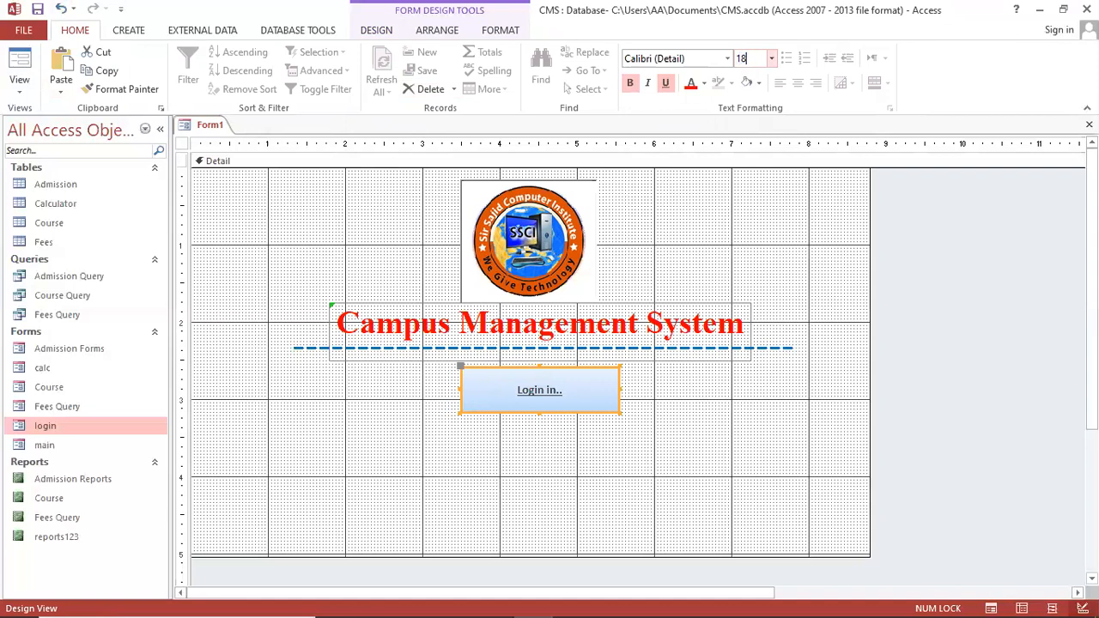
key("Return")
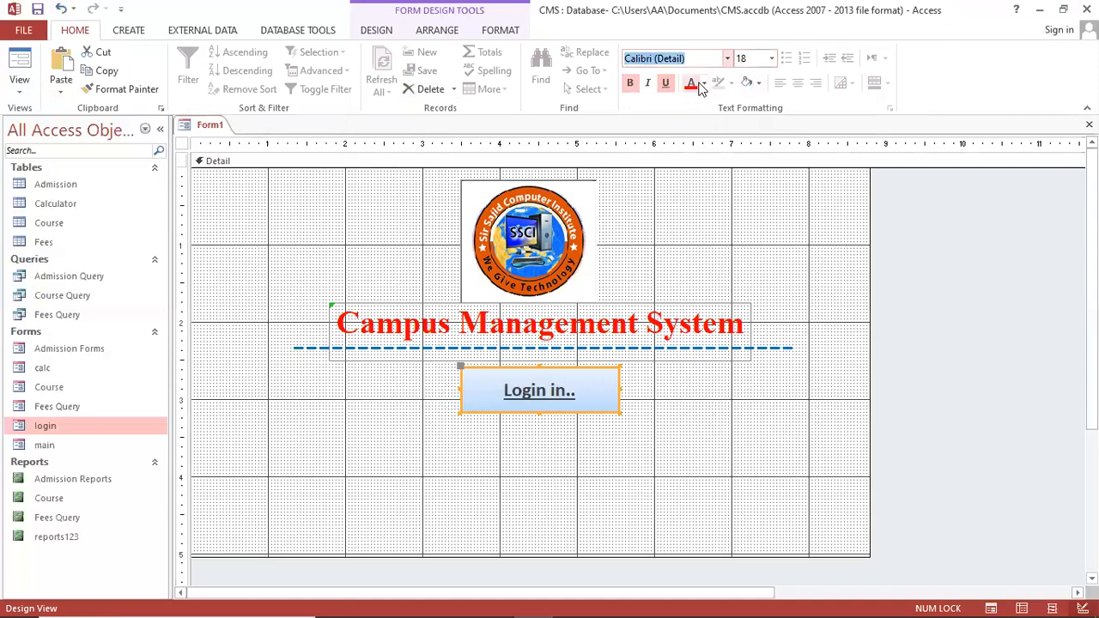
type("Time")
key("Return")
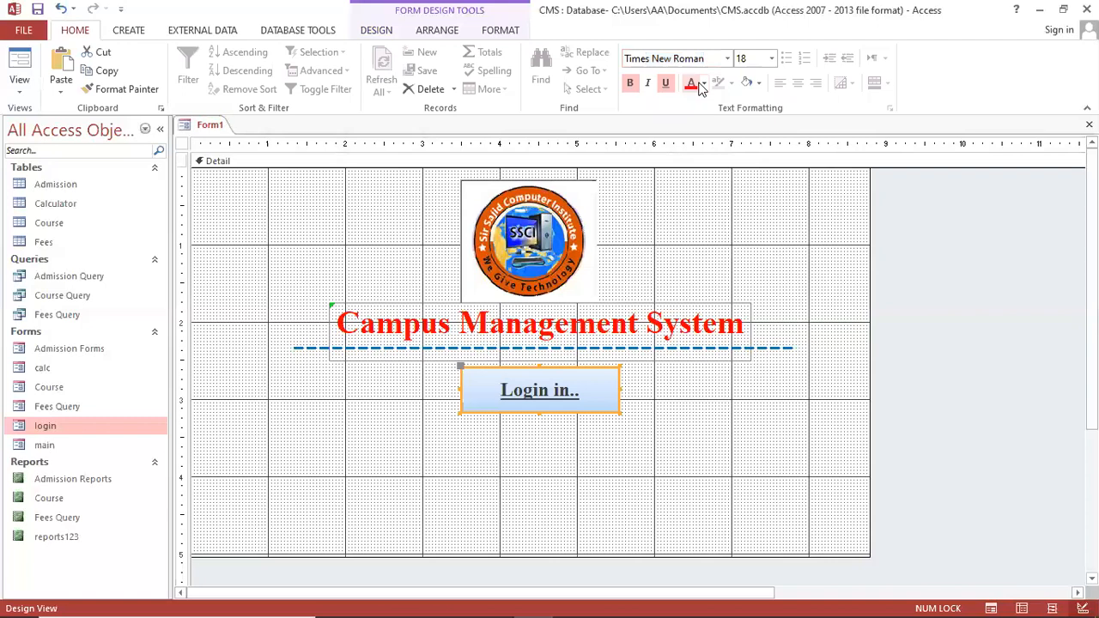
Nudge the Login in.. button slightly left and lower on the form
left_click(640, 442)
left_click(526, 407)
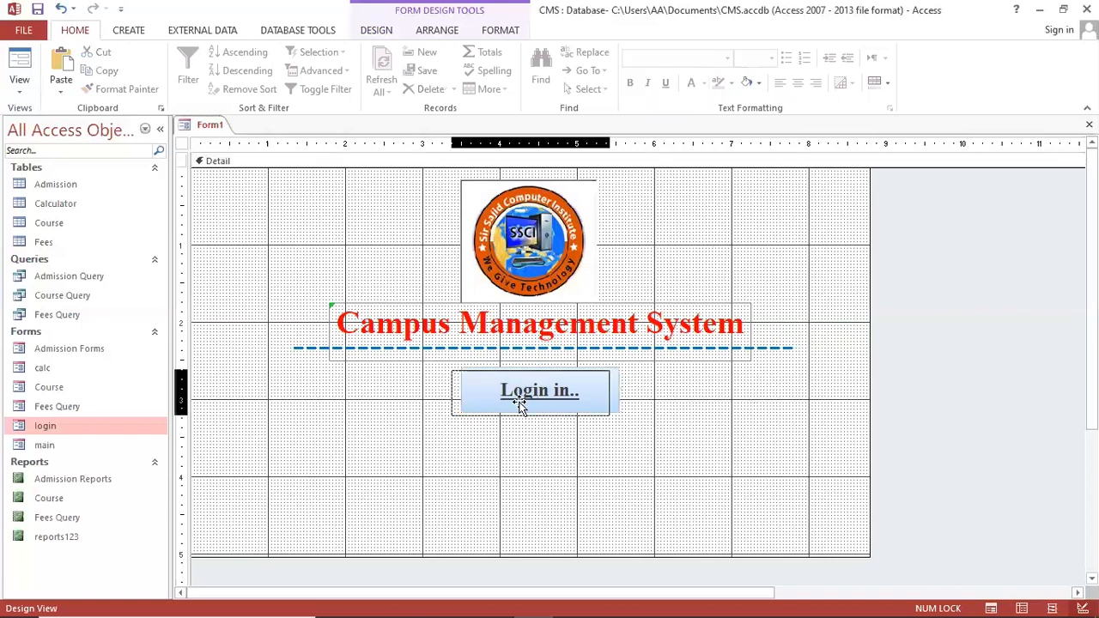
left_click_drag(525, 407, 556, 396)
left_click(555, 453)
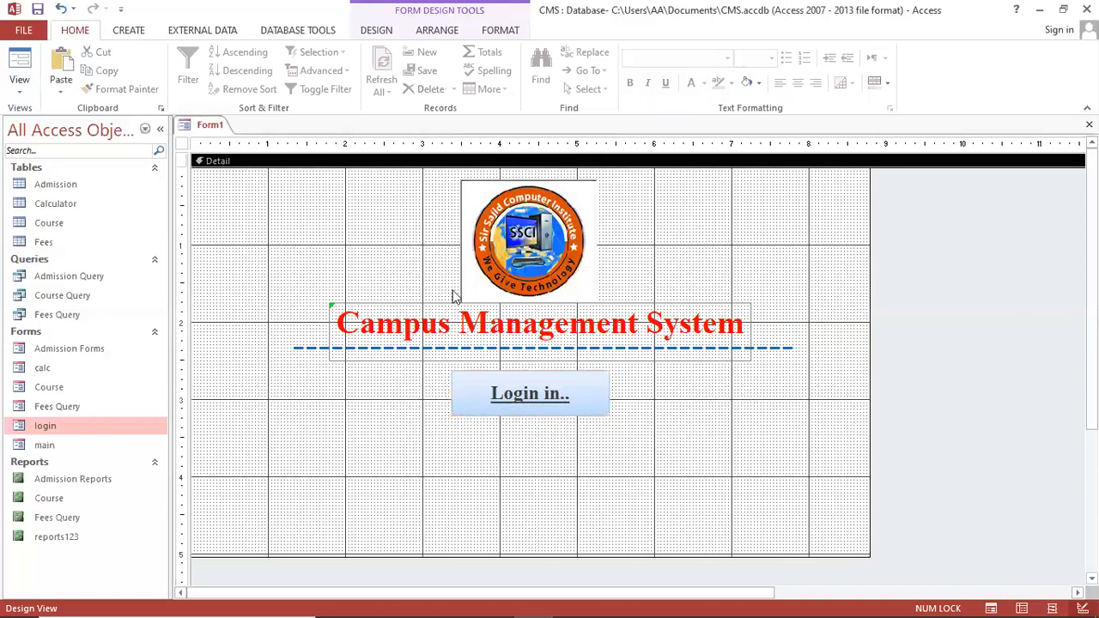
left_click(125, 31)
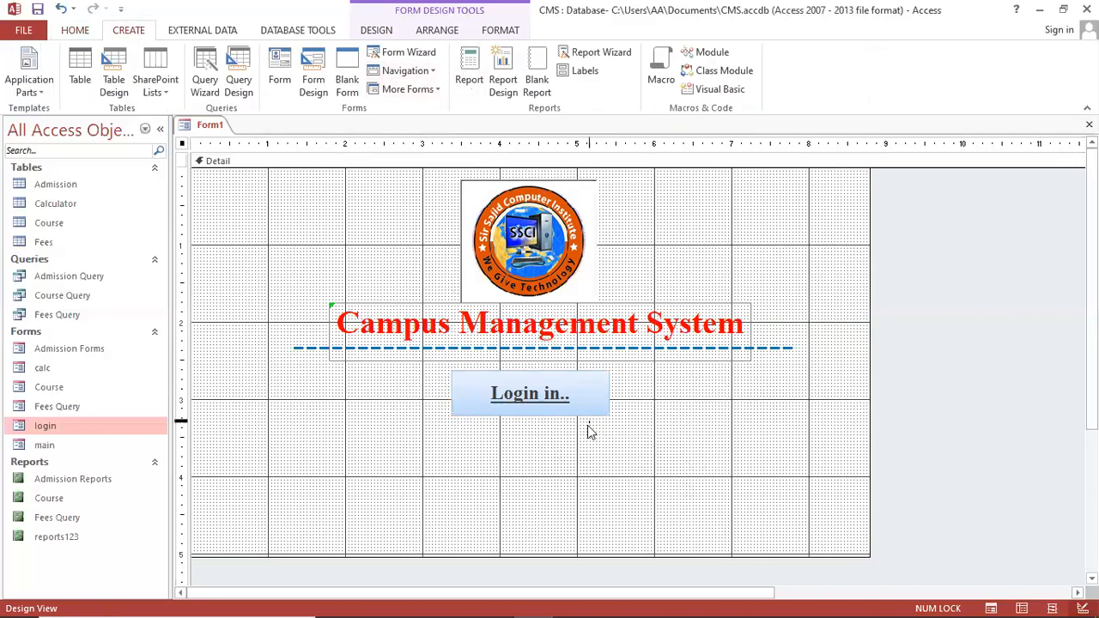
left_click_drag(589, 409, 592, 422)
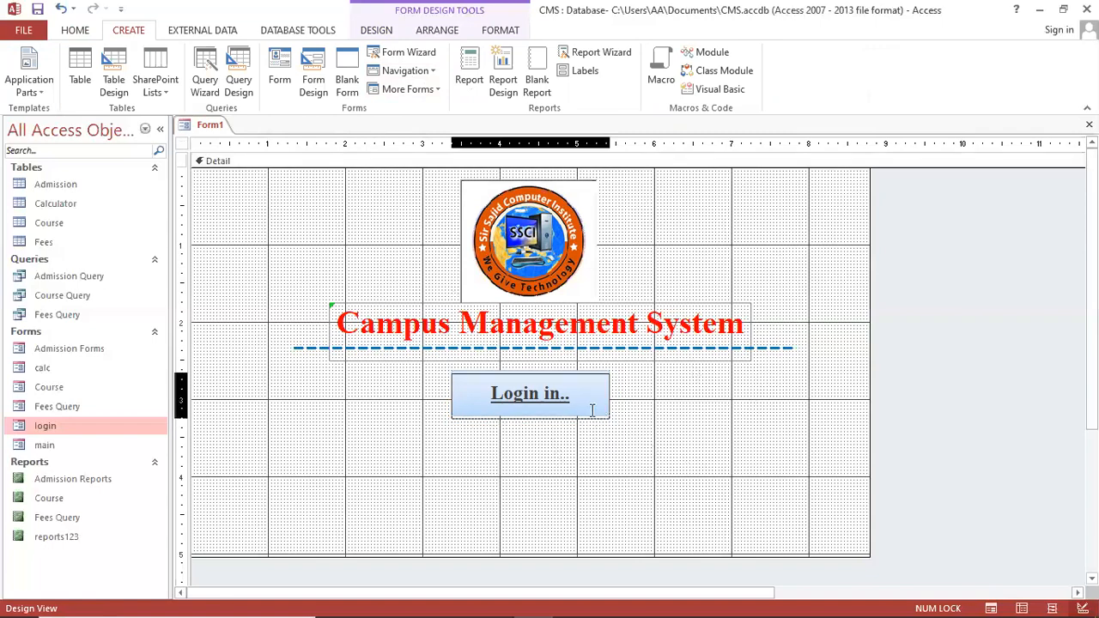
left_click(671, 474)
Save Form1 as 'Welcome Forms' and drag the Detail section's bottom edge up
key("ctrl+s")
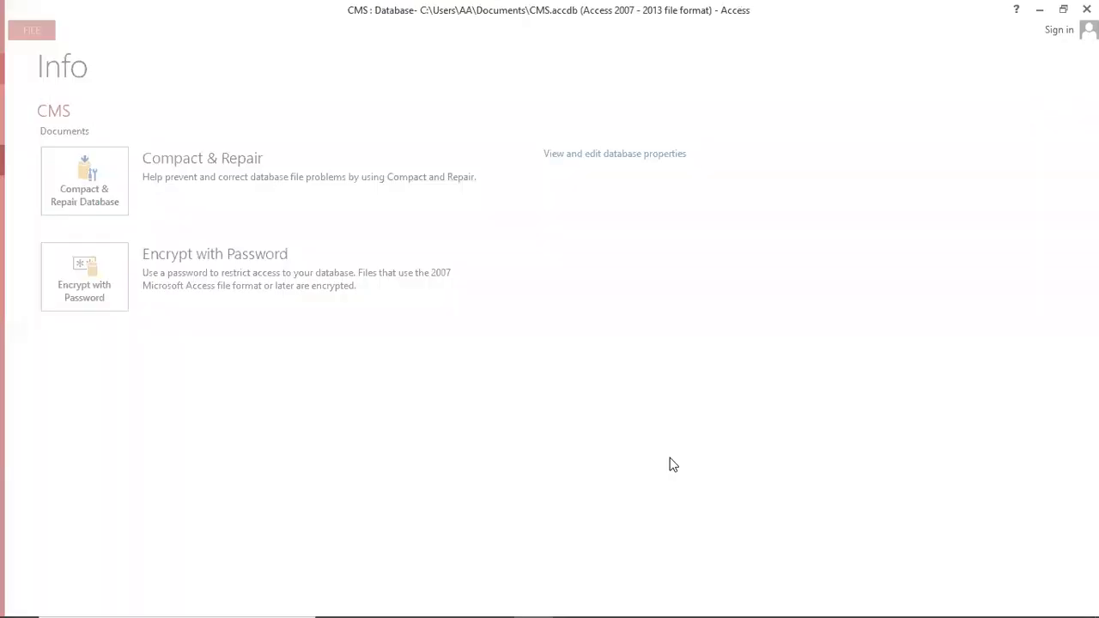
type("Welcome Forms")
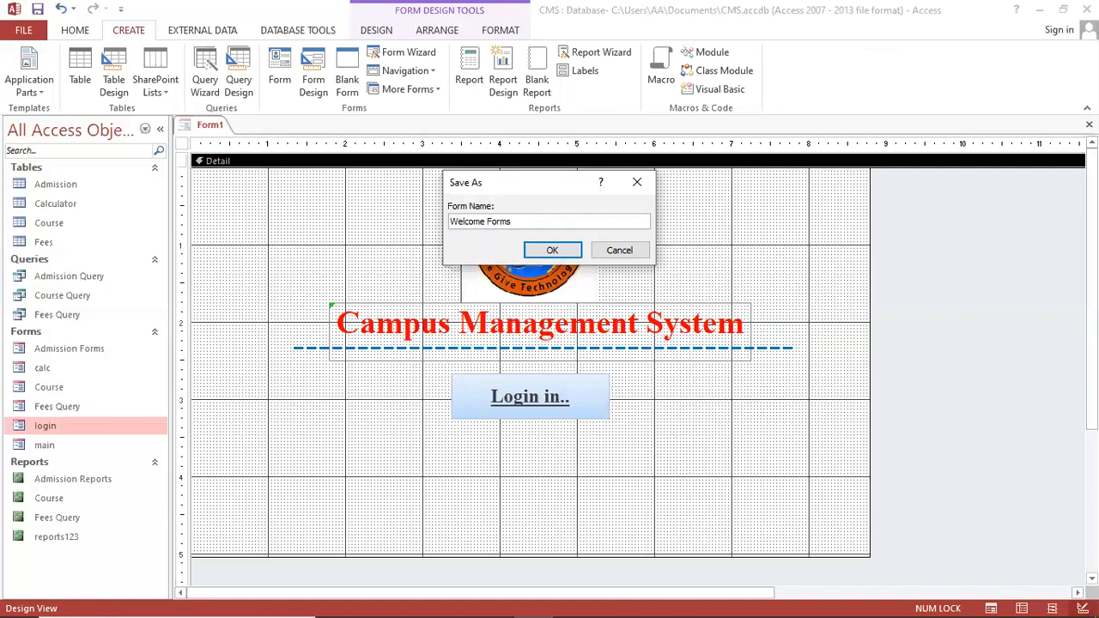
key("Return")
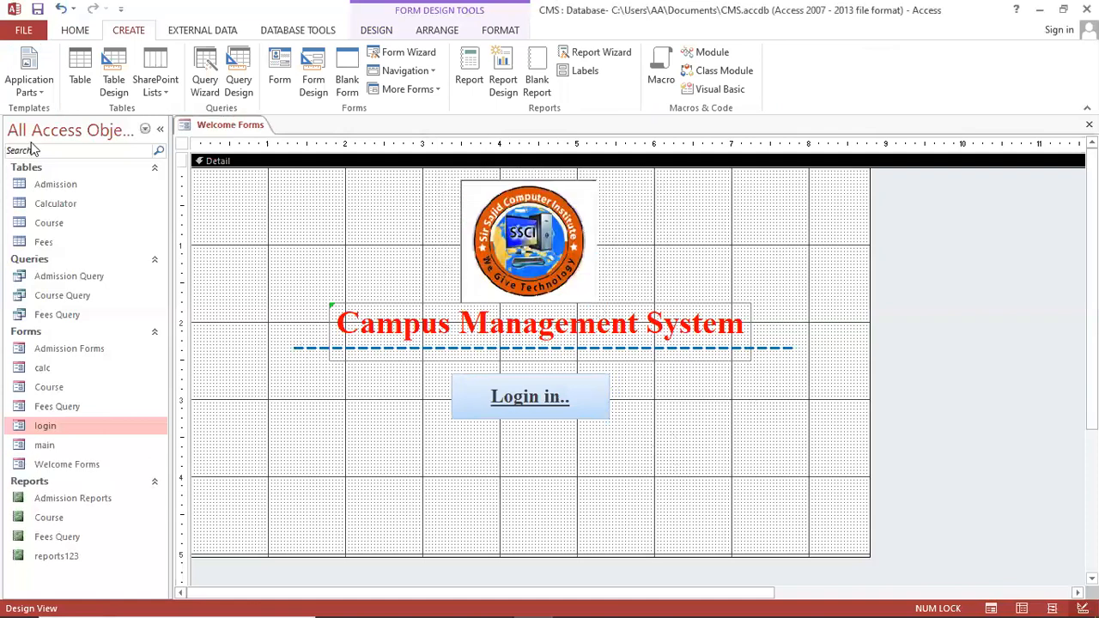
left_click_drag(660, 554, 665, 503)
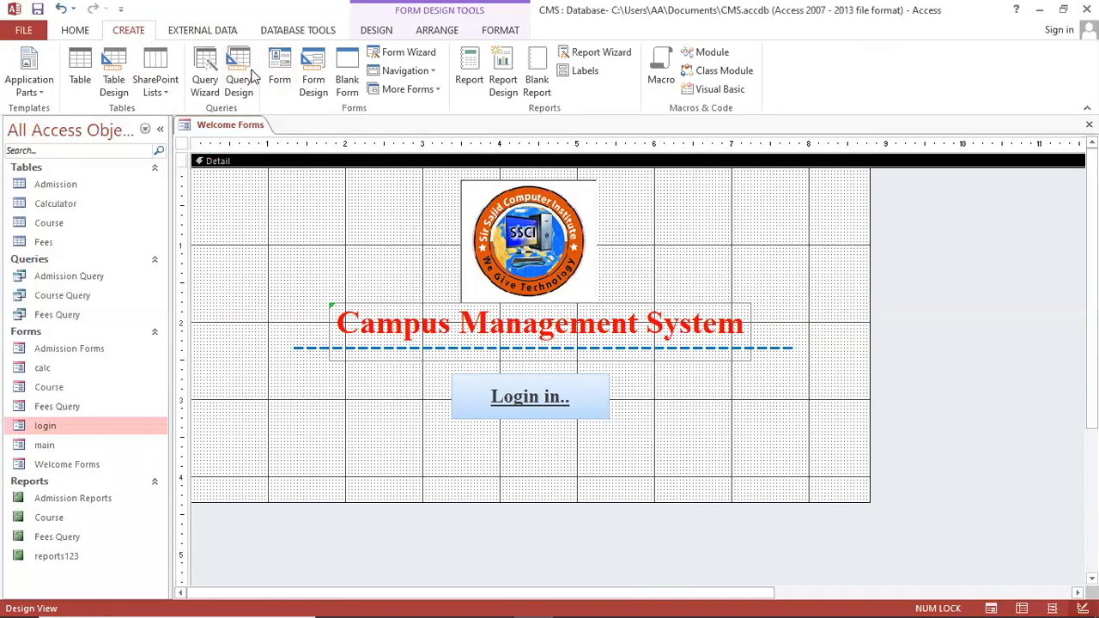
Add a 'Design By:' label low on the form
left_click(376, 30)
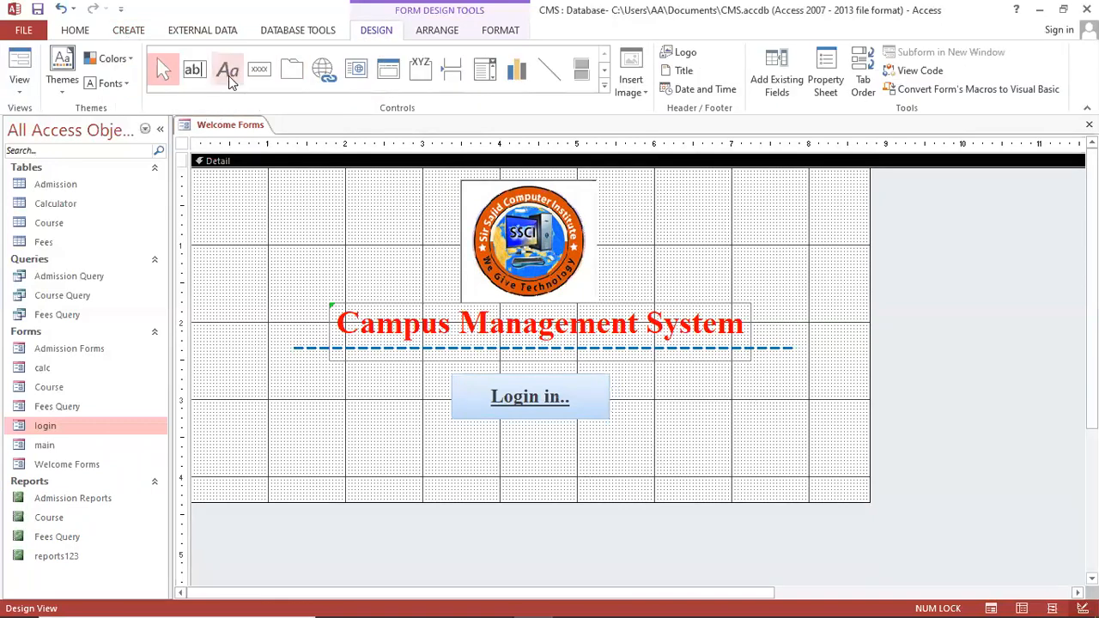
left_click(227, 71)
left_click(294, 450)
type("Design By:")
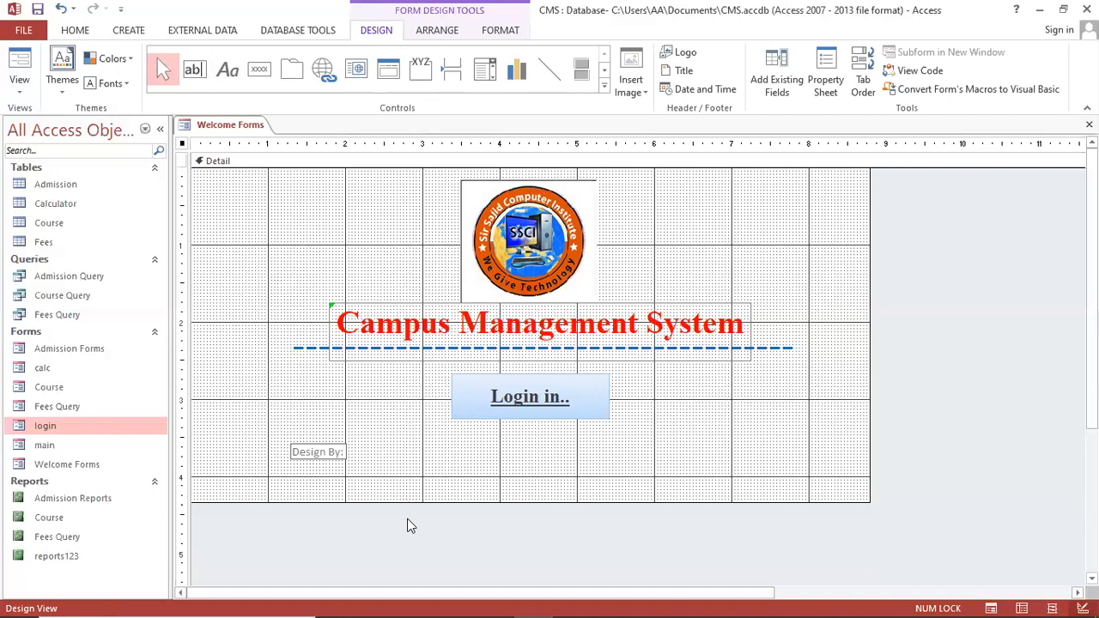
left_click(314, 455)
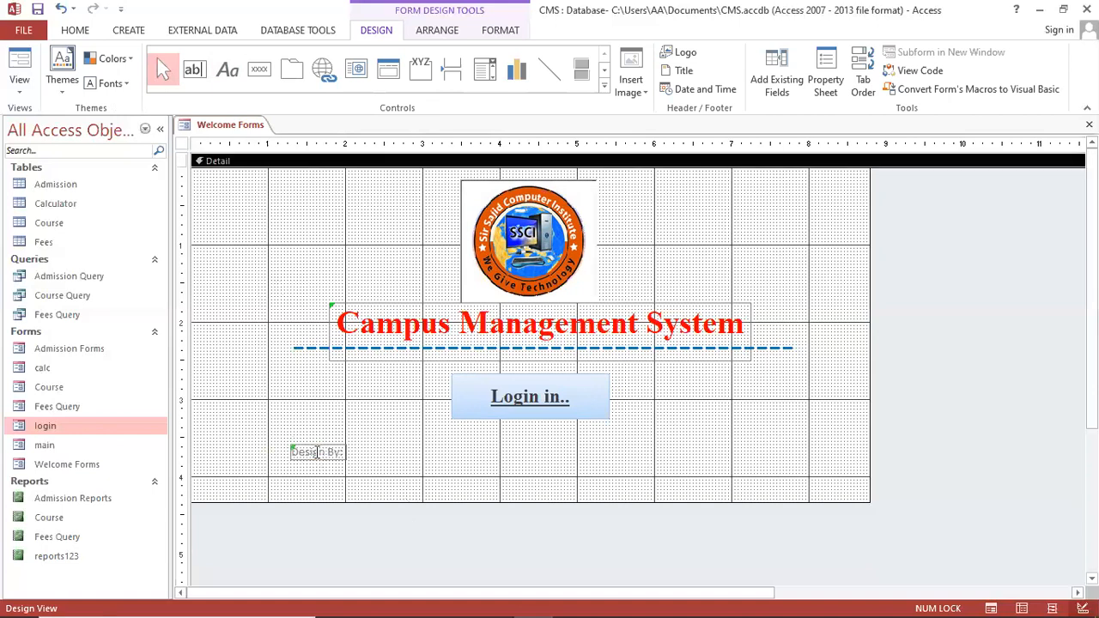
Make the Design By: label bold Times New Roman 13, widened, at bottom right
left_click(75, 31)
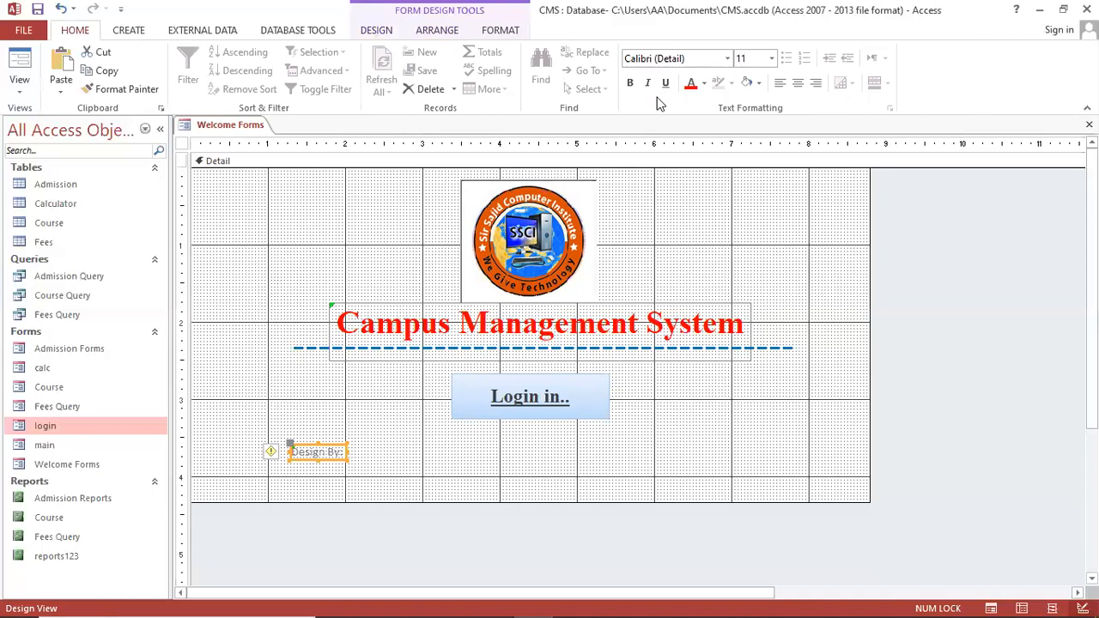
left_click(631, 84)
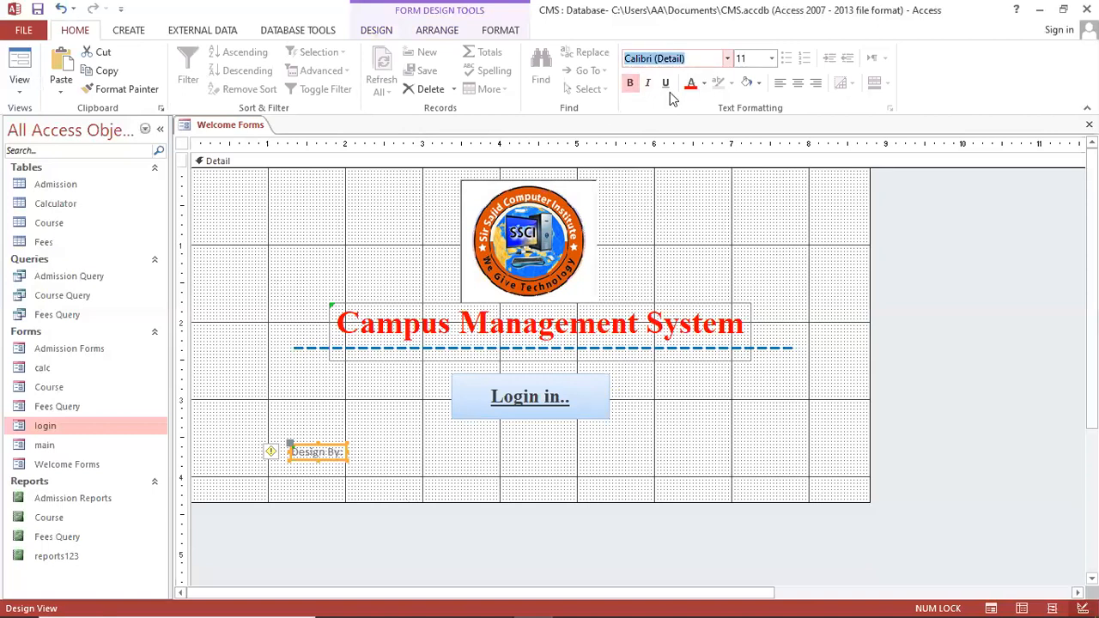
type("Times New Roman")
key("Return")
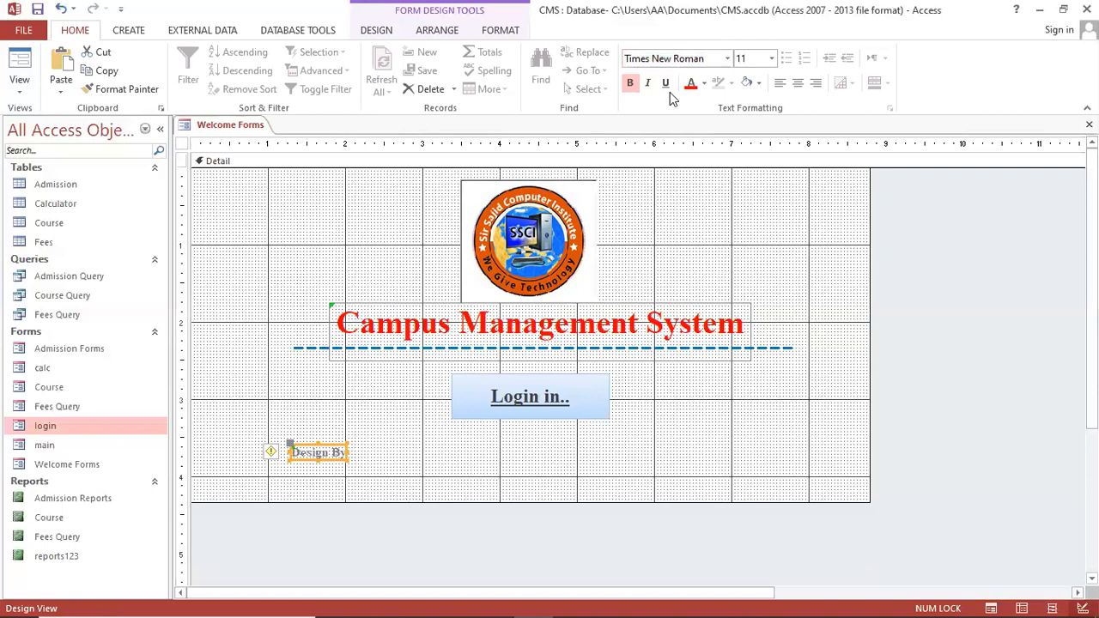
left_click(749, 59)
type("13")
key("Return")
left_click_drag(347, 461, 775, 464)
left_click(443, 495)
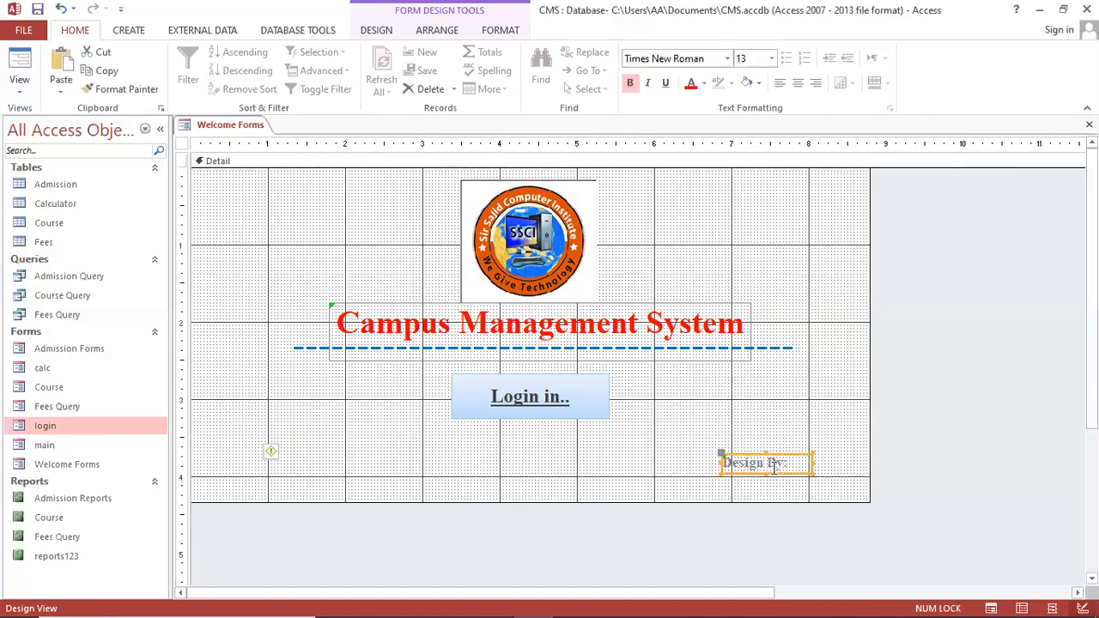
Copy the label and change the copy's text to 'SSCA Academy', widening it
key("ctrl+c")
key("ctrl+v")
left_click(778, 488)
key("shift+Home")
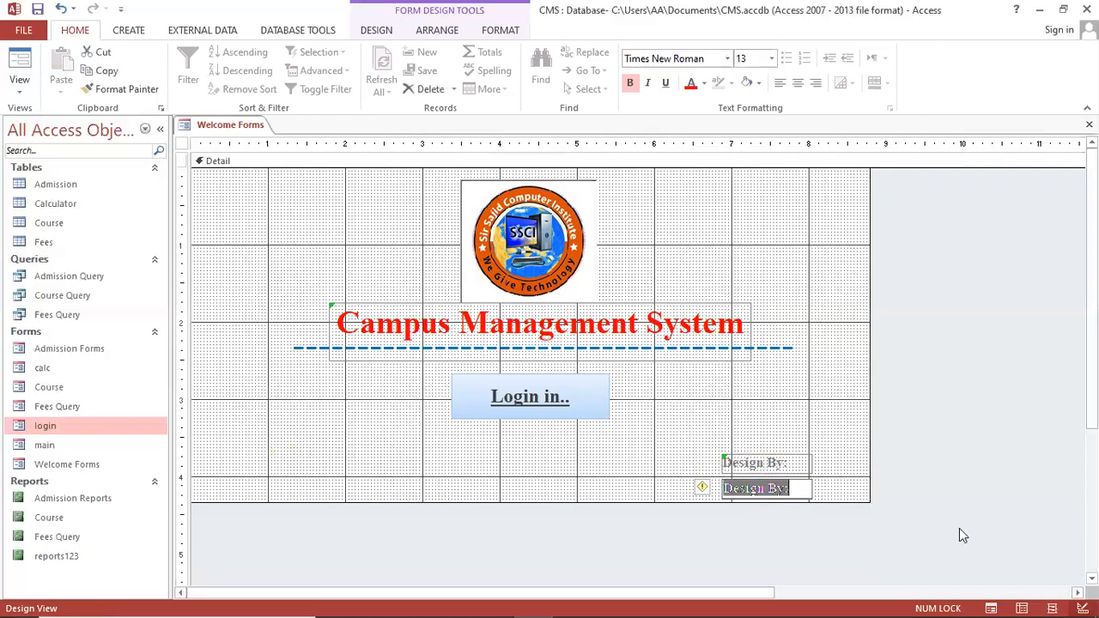
type("SSC")
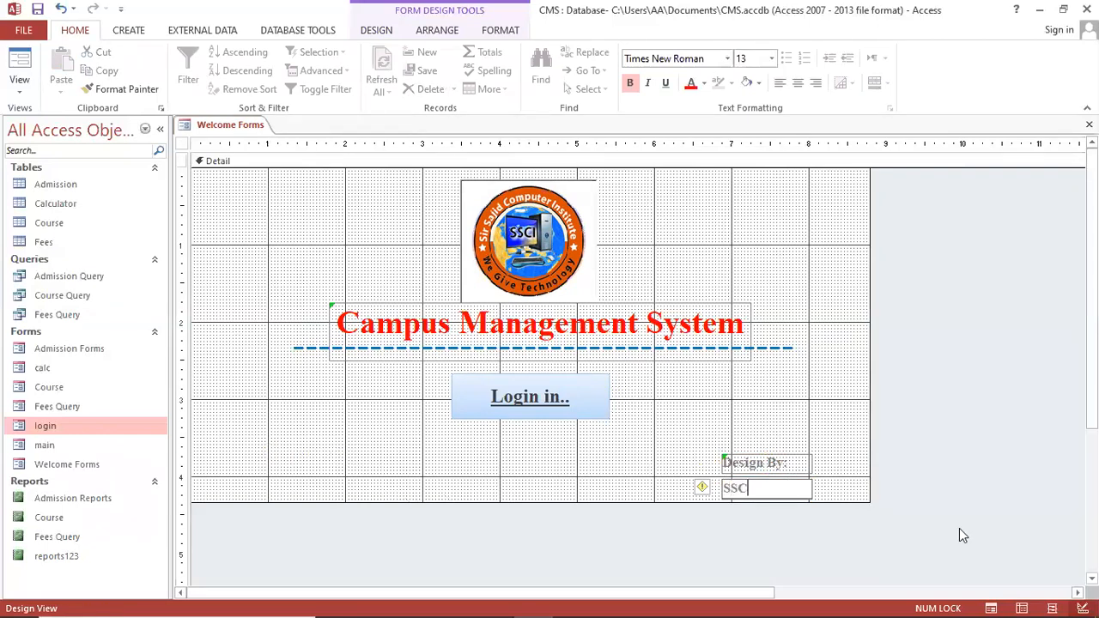
type("A Academy")
left_click(627, 478)
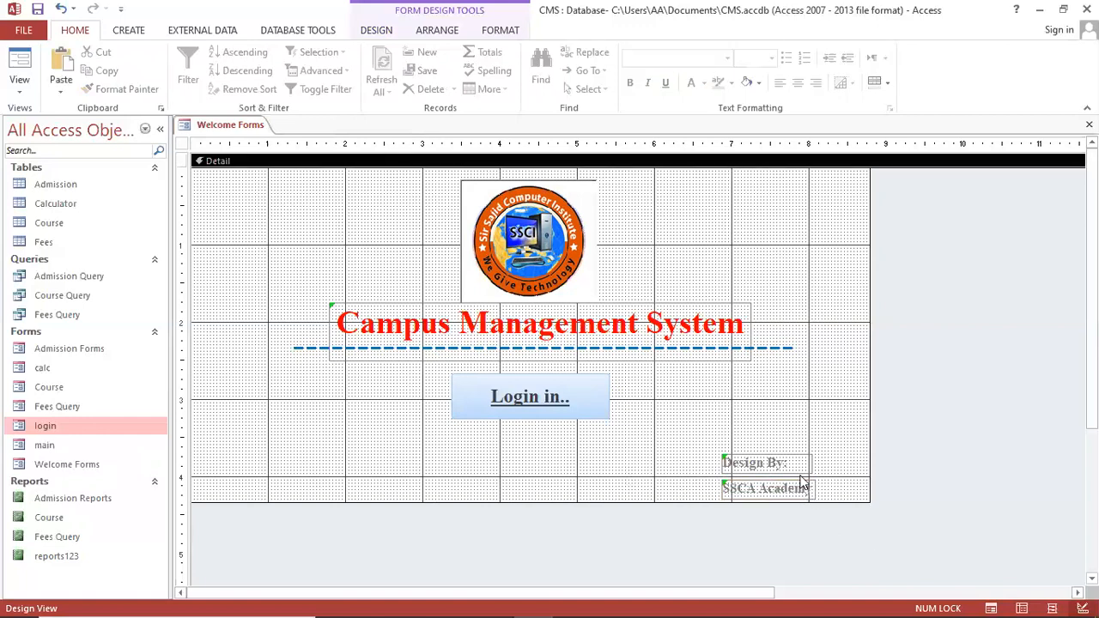
left_click(806, 489)
left_click_drag(810, 483, 860, 476)
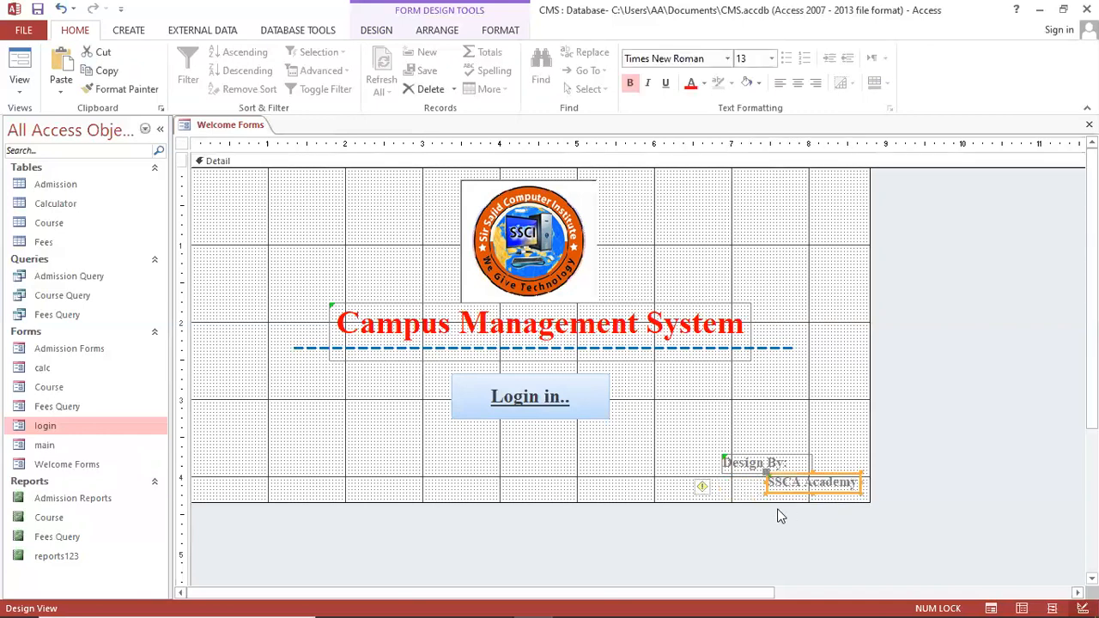
Color the SSCA Academy text red, then run the form and open the login form
left_click(690, 83)
left_click(811, 345)
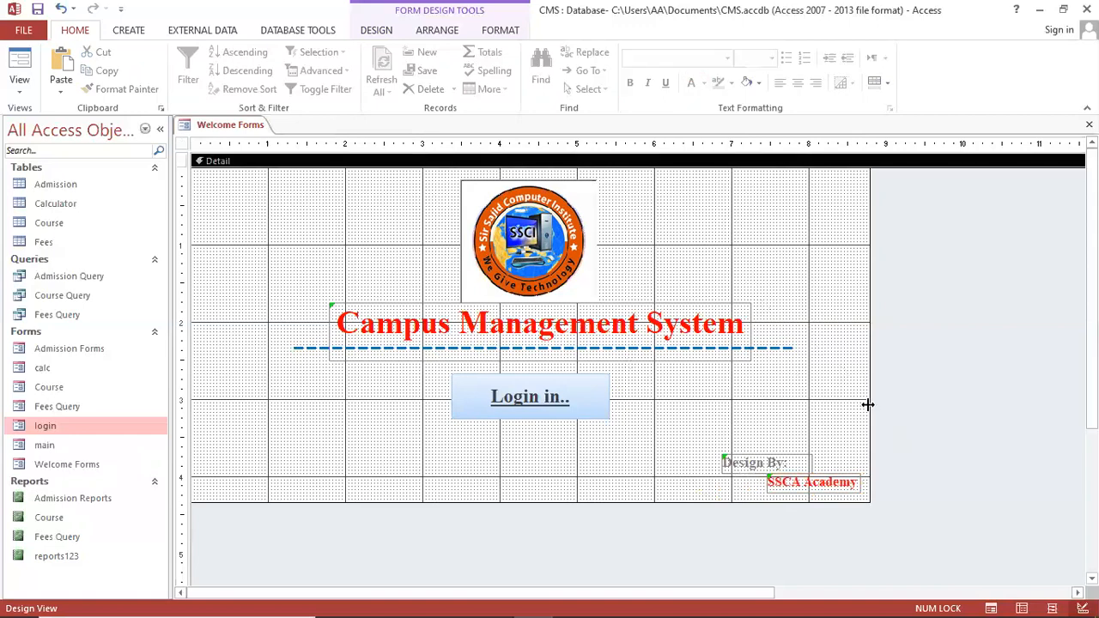
left_click(991, 608)
left_click(552, 354)
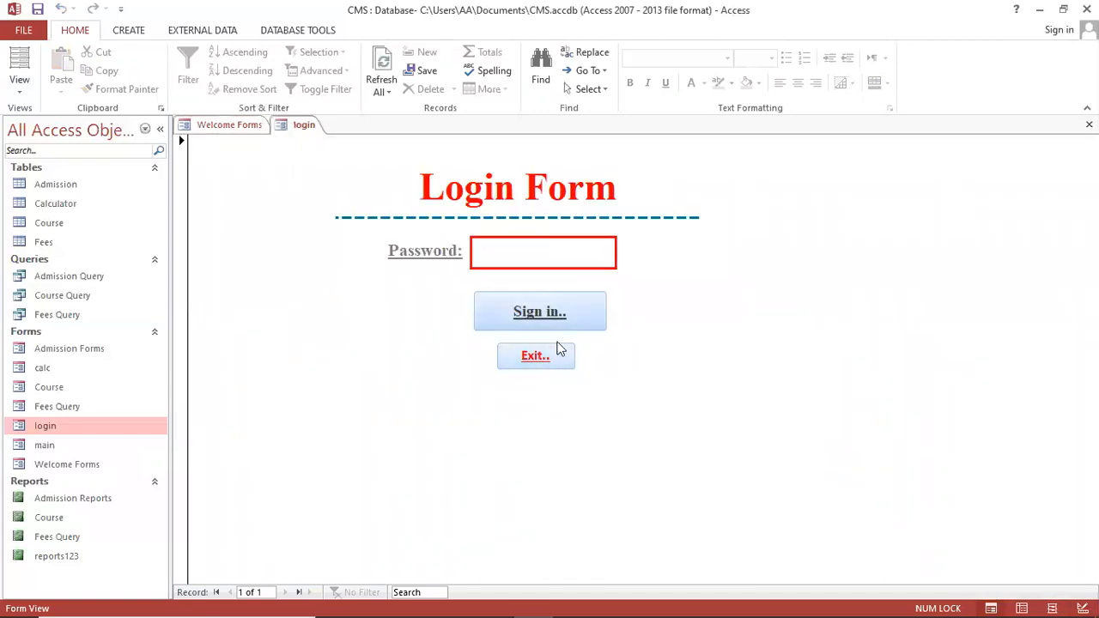
Enter the password, sign in to the Main Menu, exit it, and close Welcome Forms
type("***")
key("Return")
left_click(576, 319)
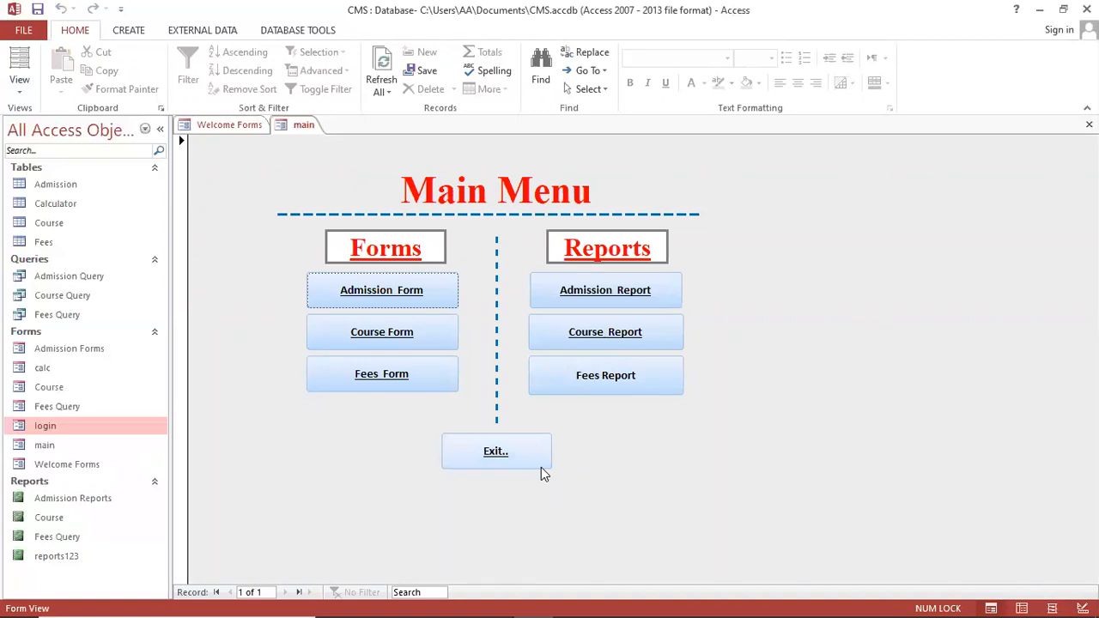
left_click(535, 456)
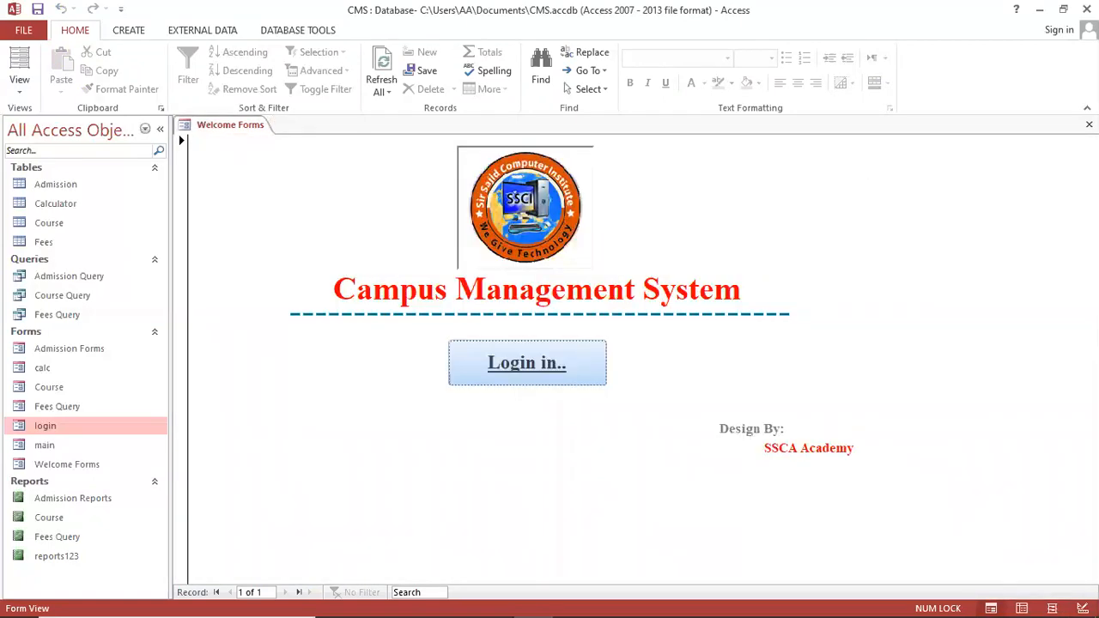
left_click(605, 356)
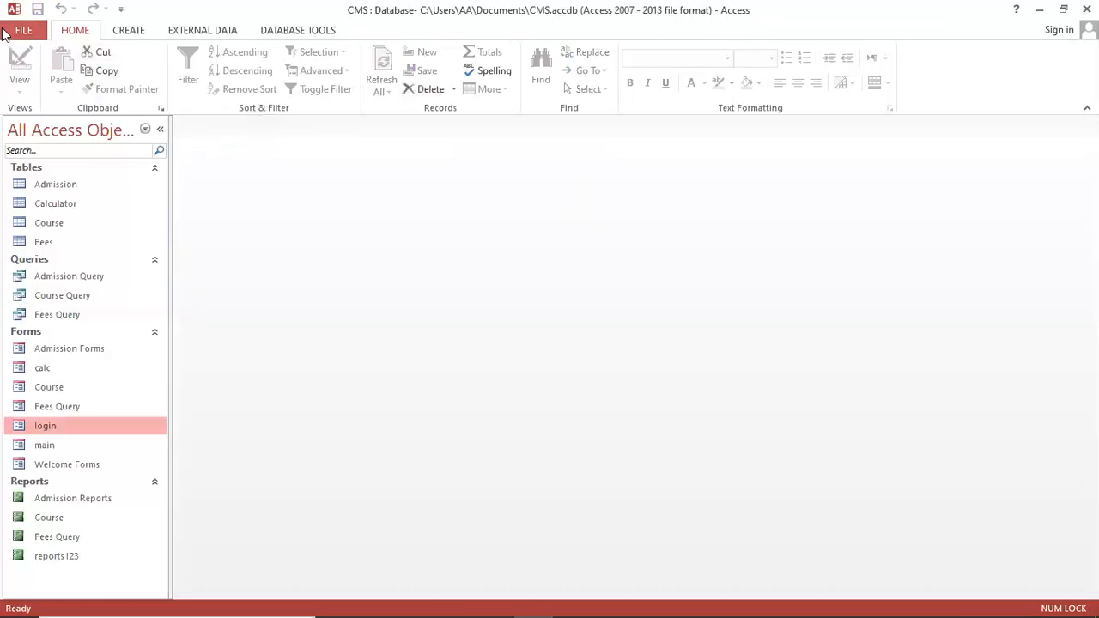
left_click(20, 31)
left_click(35, 253)
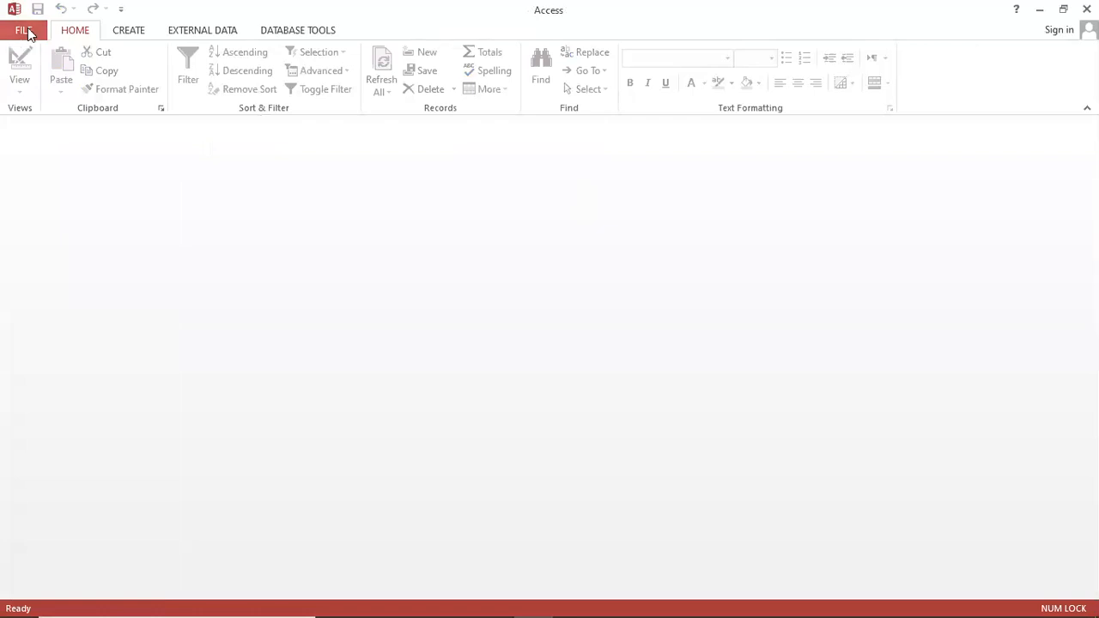
left_click(24, 31)
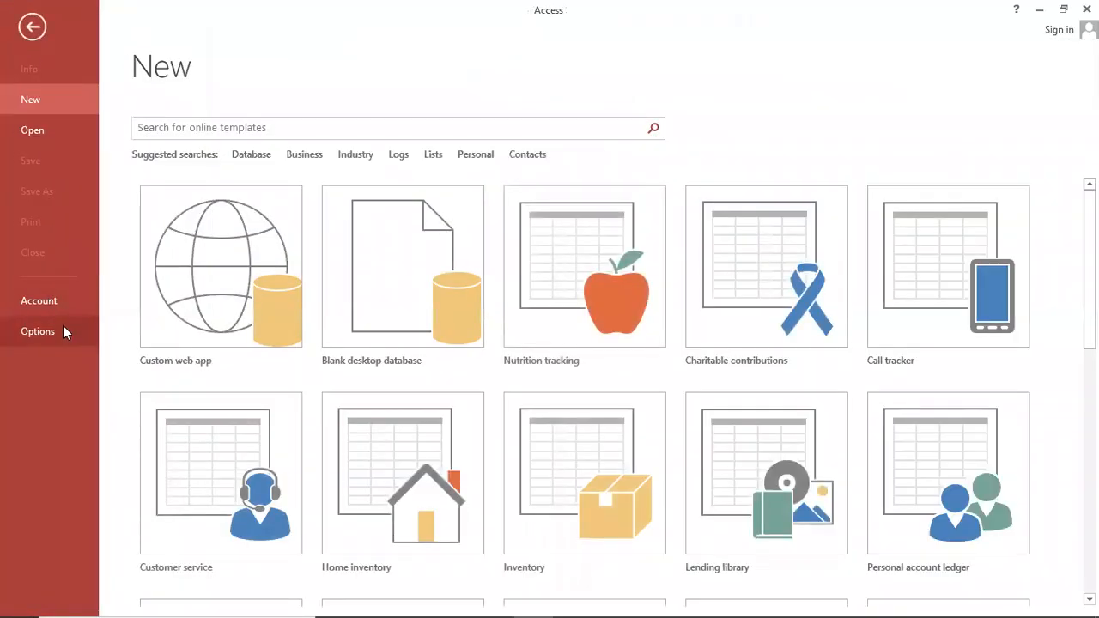
left_click(47, 131)
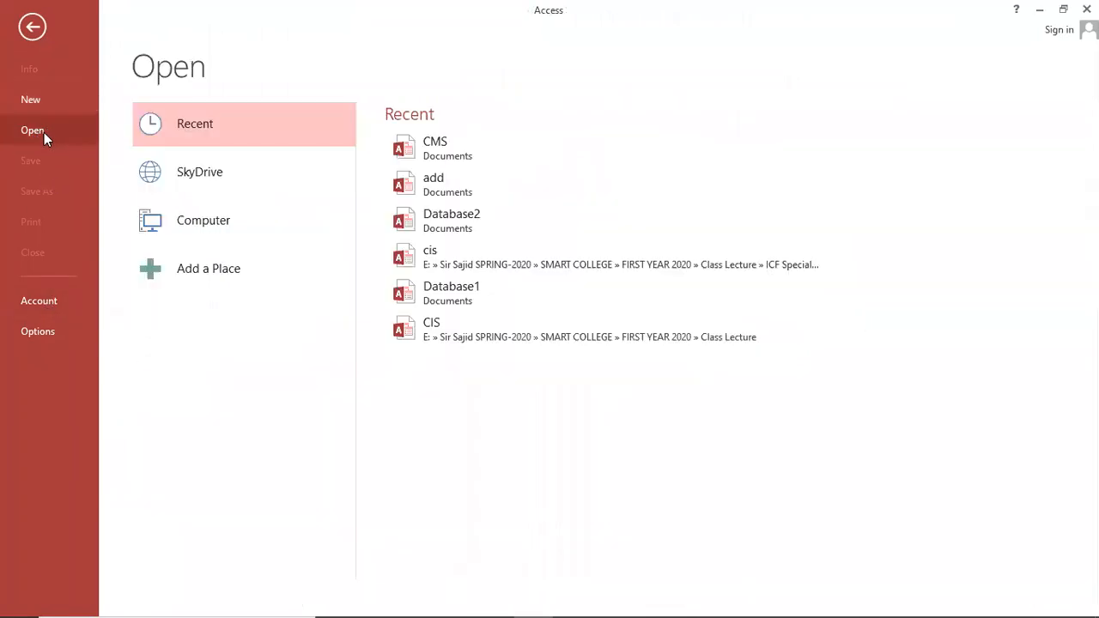
left_click(439, 157)
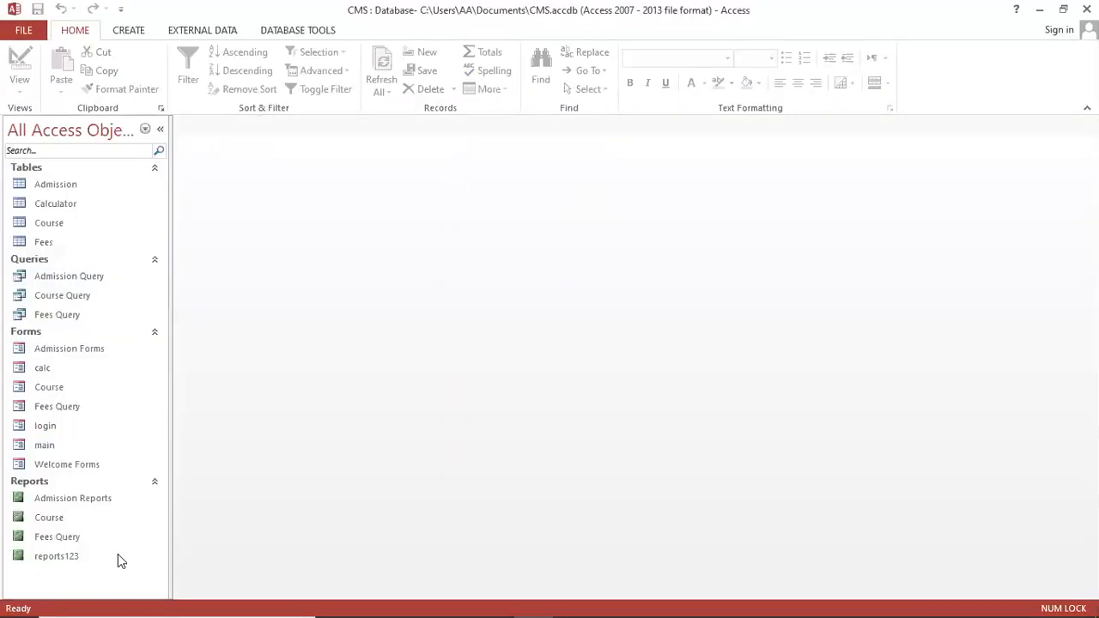
double_click(73, 468)
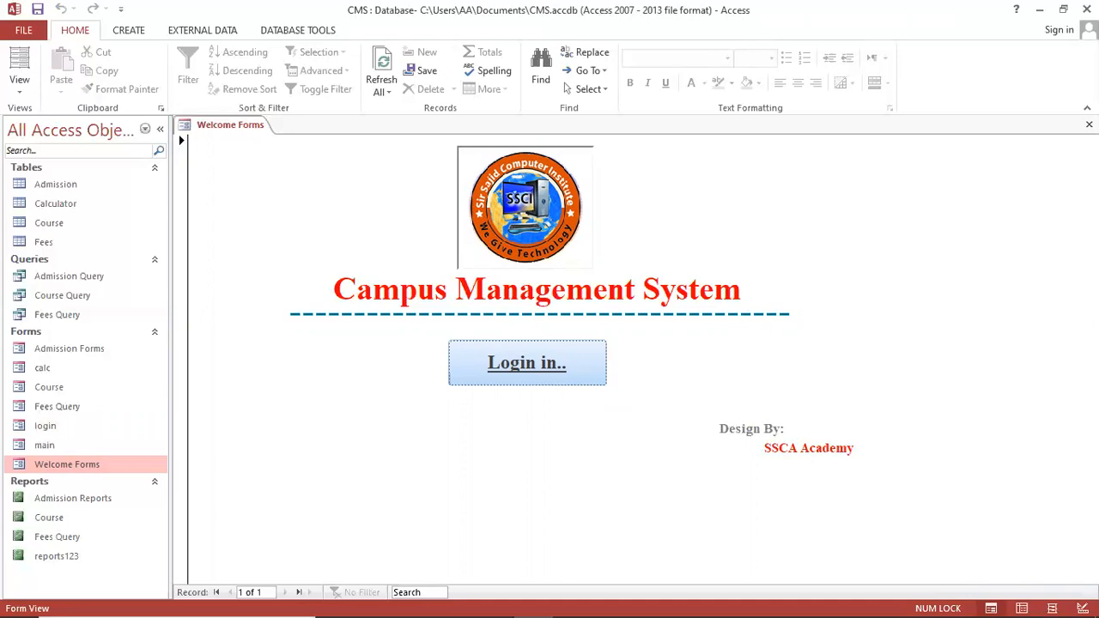
left_click(1089, 125)
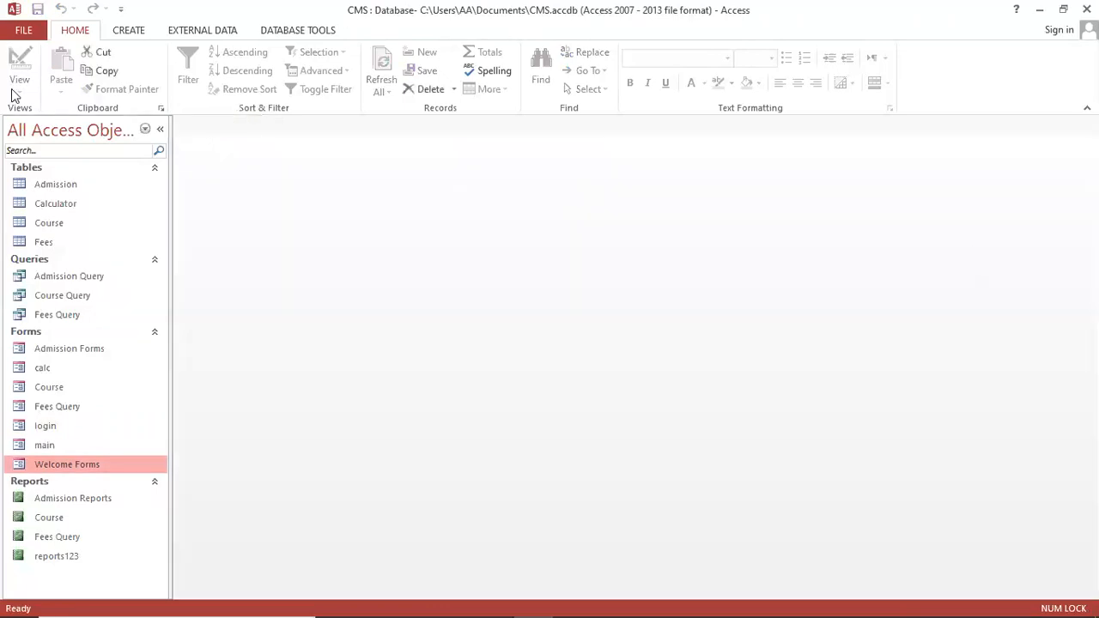
Review the General Access Options (ScreenTip style, file format, sort order) without changes
left_click(23, 30)
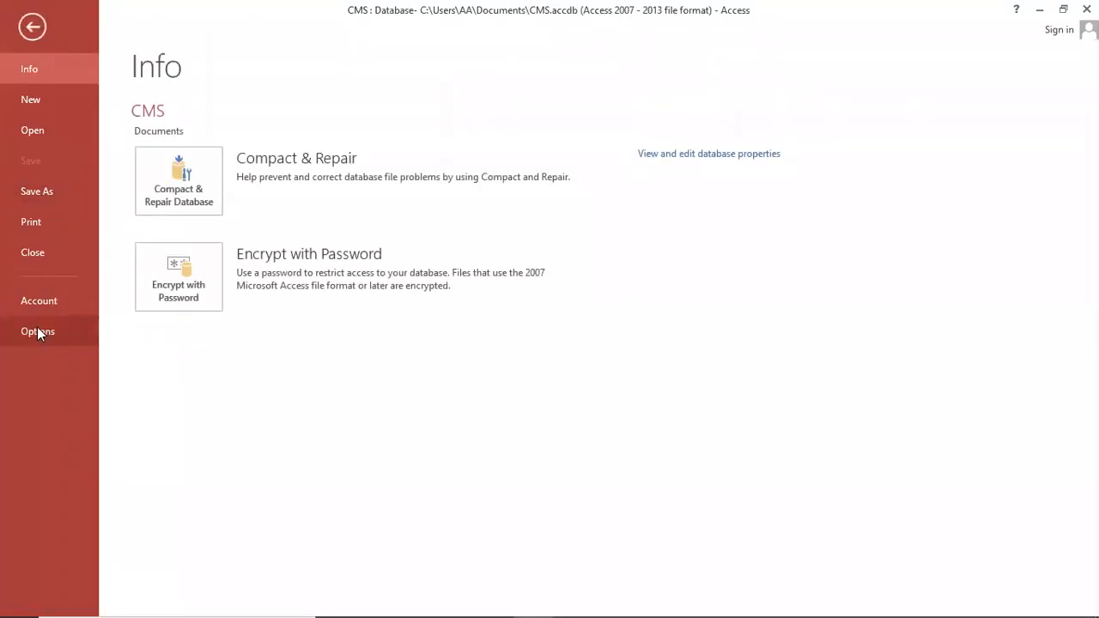
left_click(37, 332)
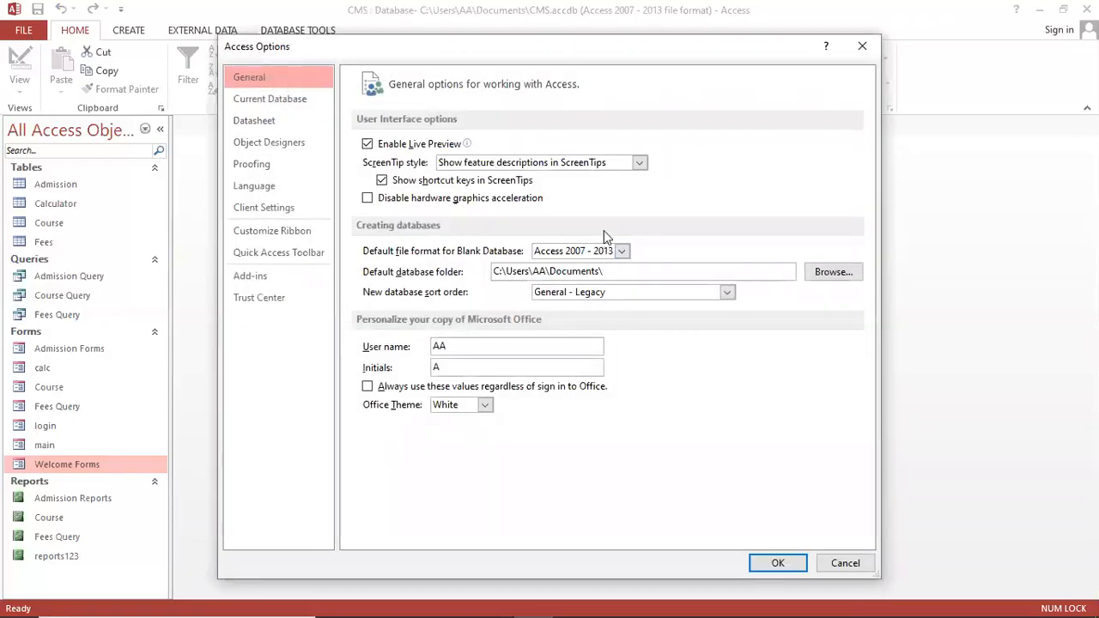
left_click(640, 163)
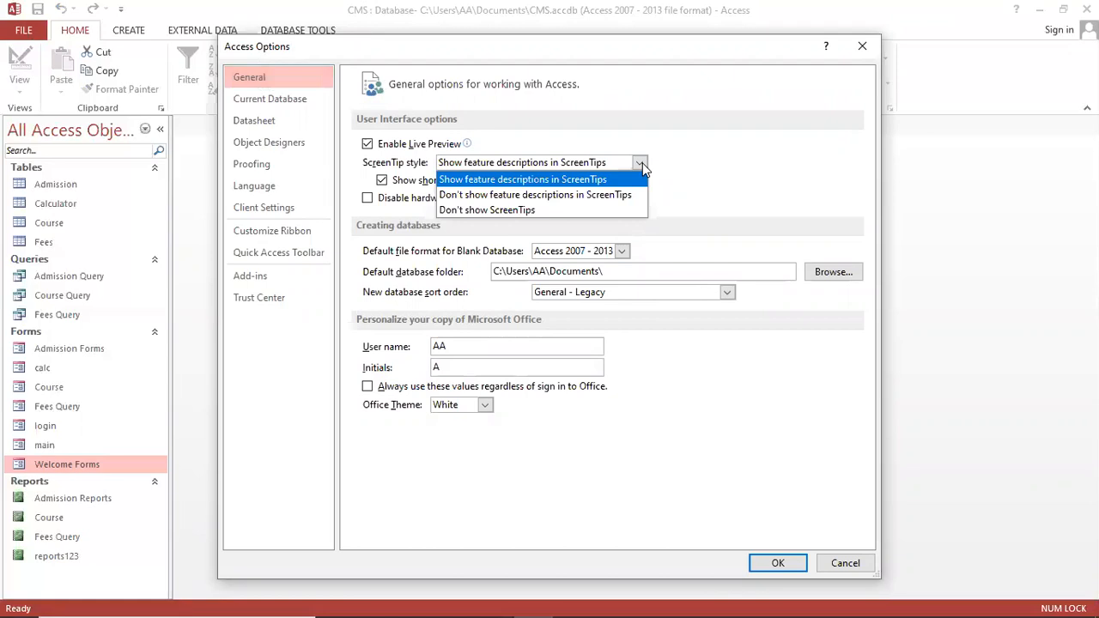
left_click(643, 165)
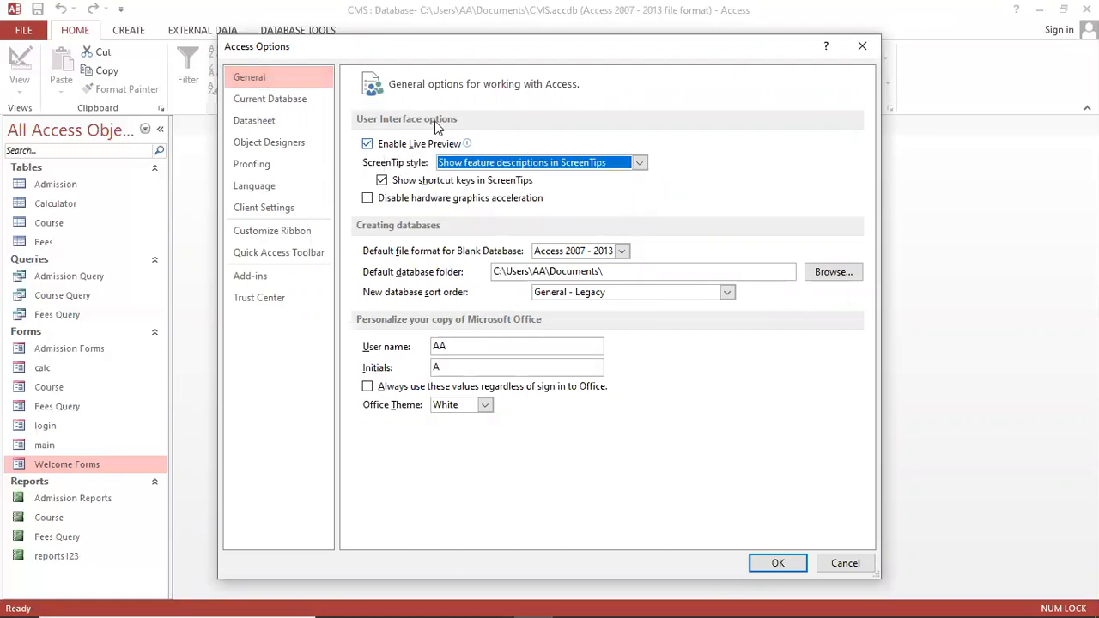
left_click(623, 252)
left_click(624, 251)
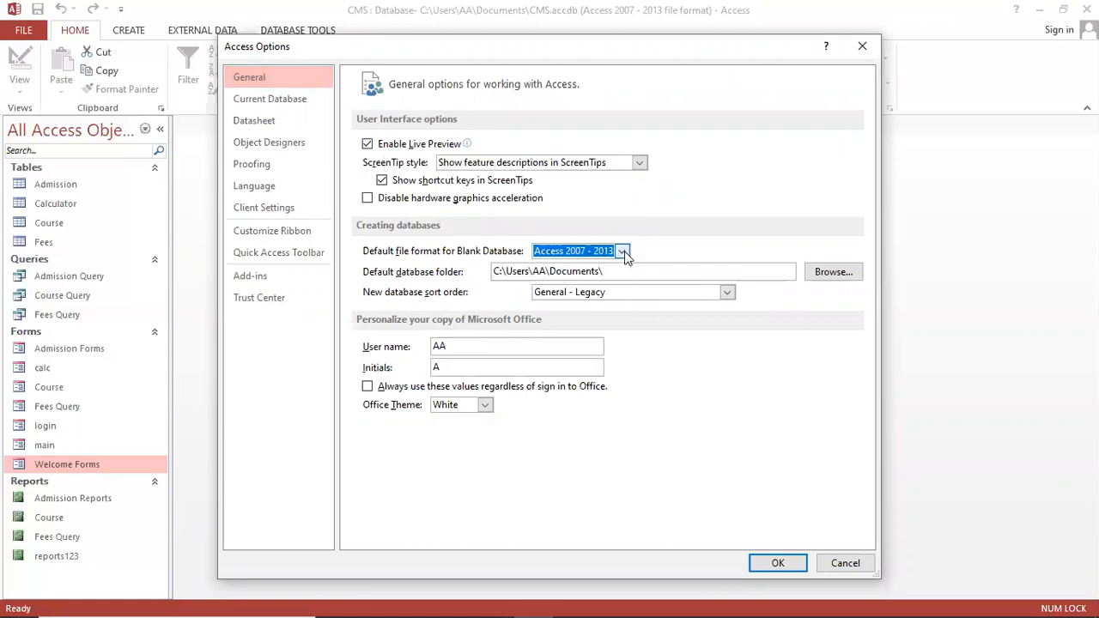
left_click(726, 292)
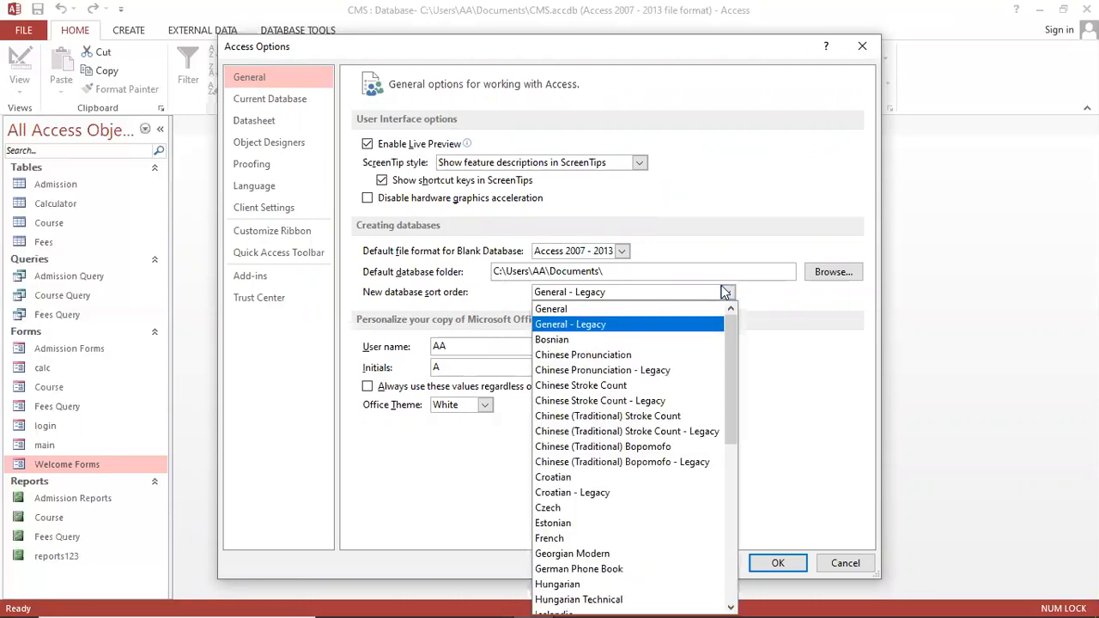
left_click(724, 290)
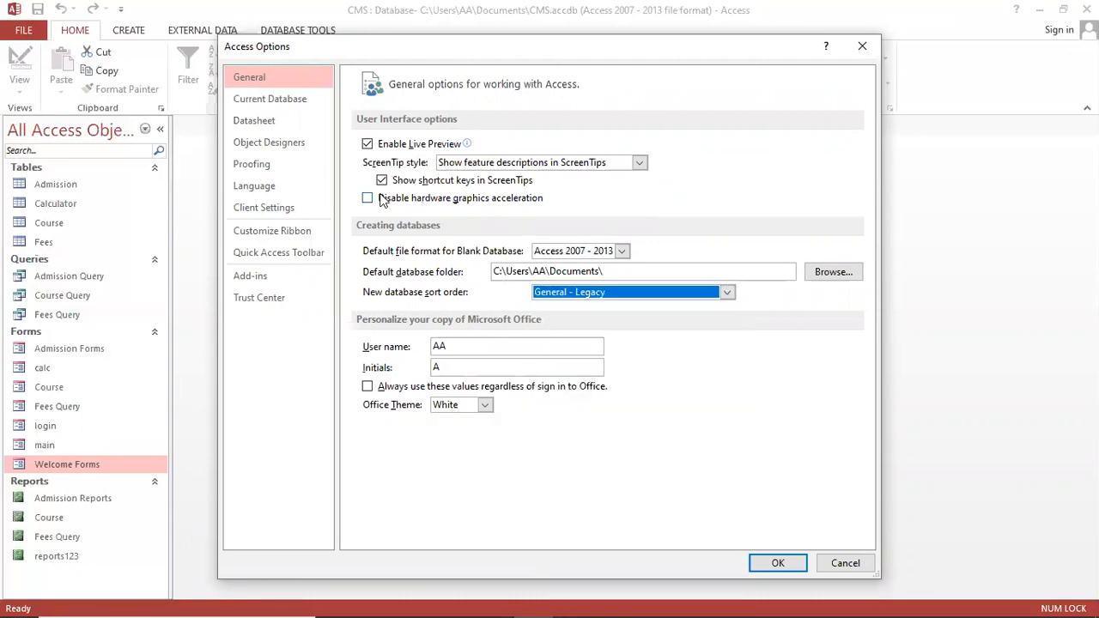
Look over the Current Database startup form list, then cancel the options
left_click(268, 98)
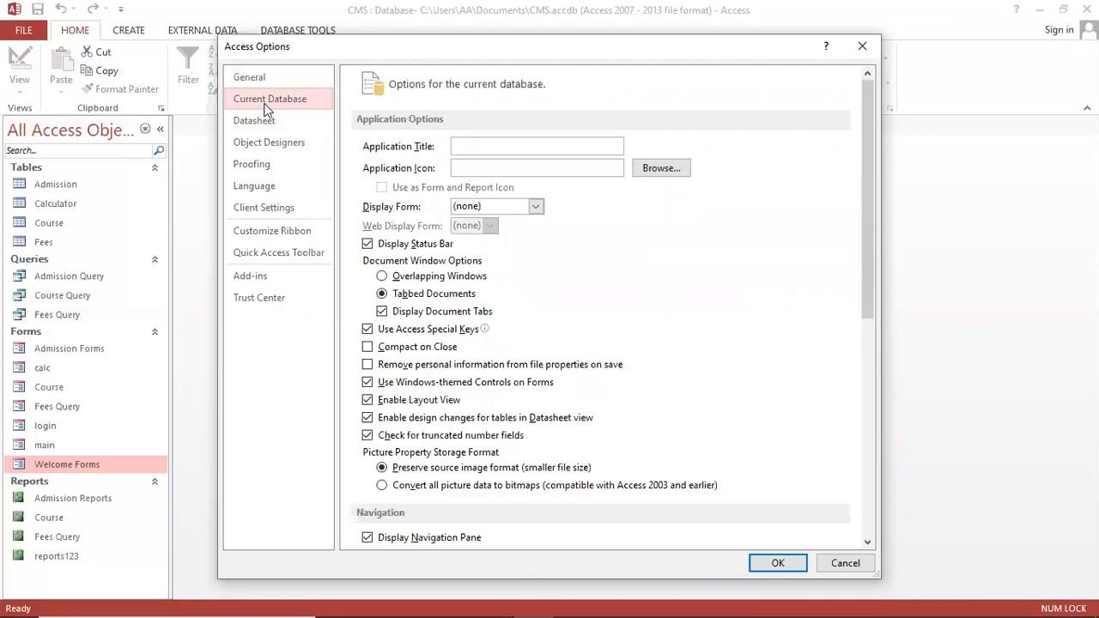
left_click(534, 207)
left_click(533, 210)
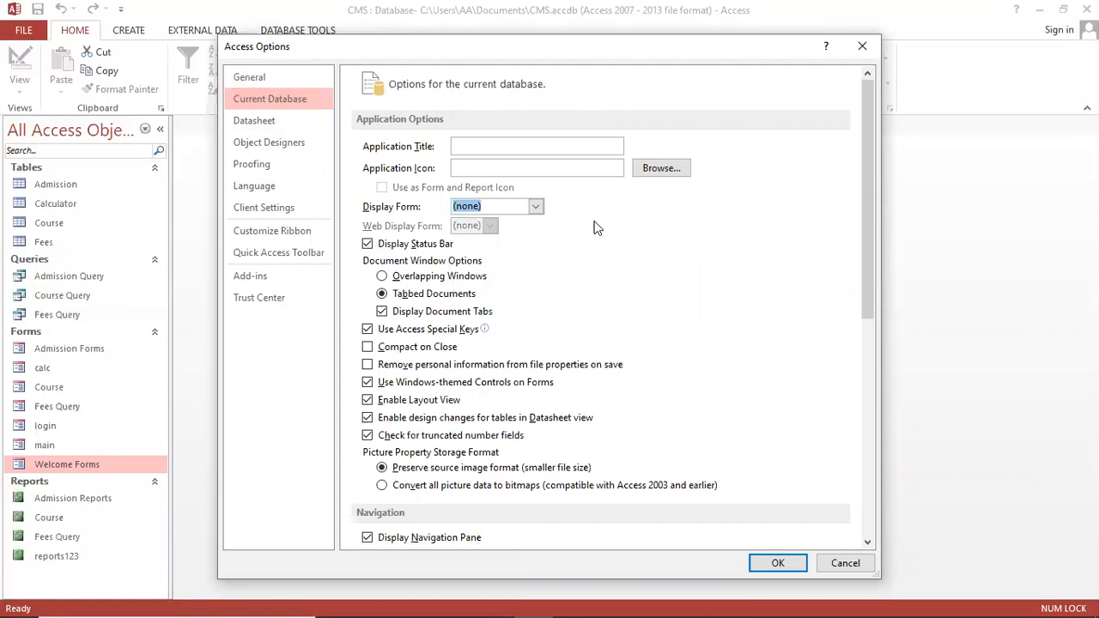
left_click(290, 107)
left_click(514, 149)
left_click(843, 563)
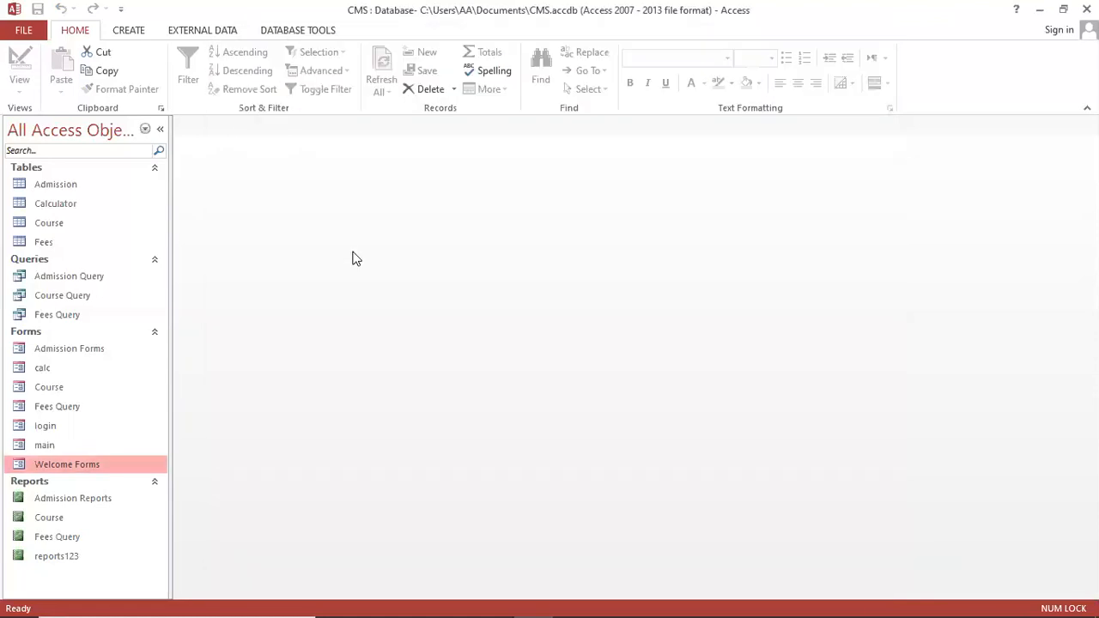
Set Welcome Forms as the Current Database Display Form and accept the reopen notice
left_click(32, 31)
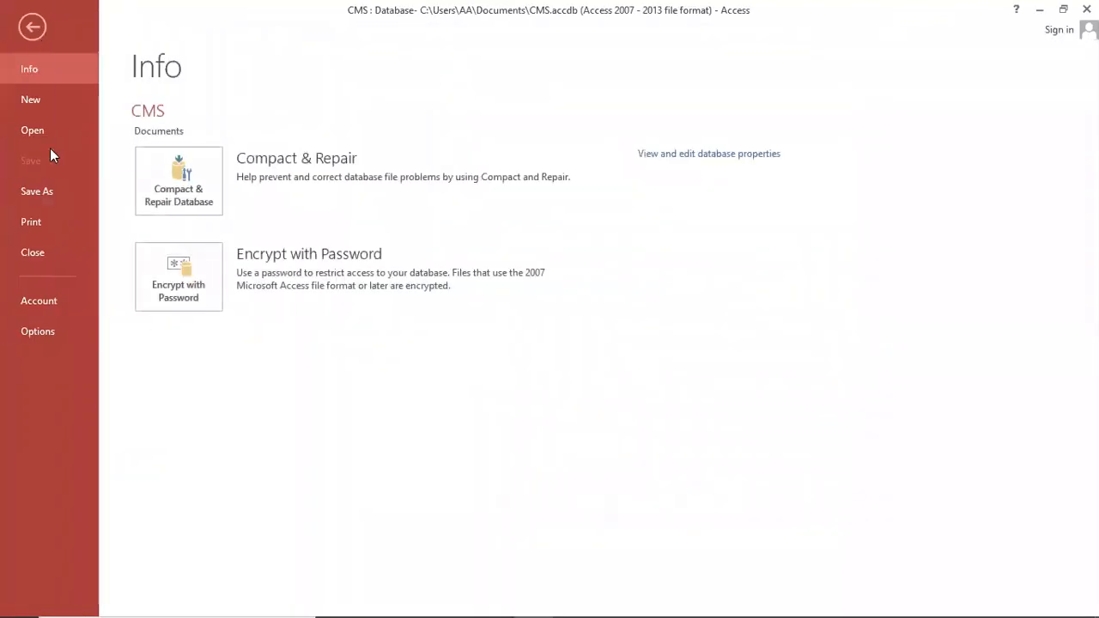
left_click(51, 326)
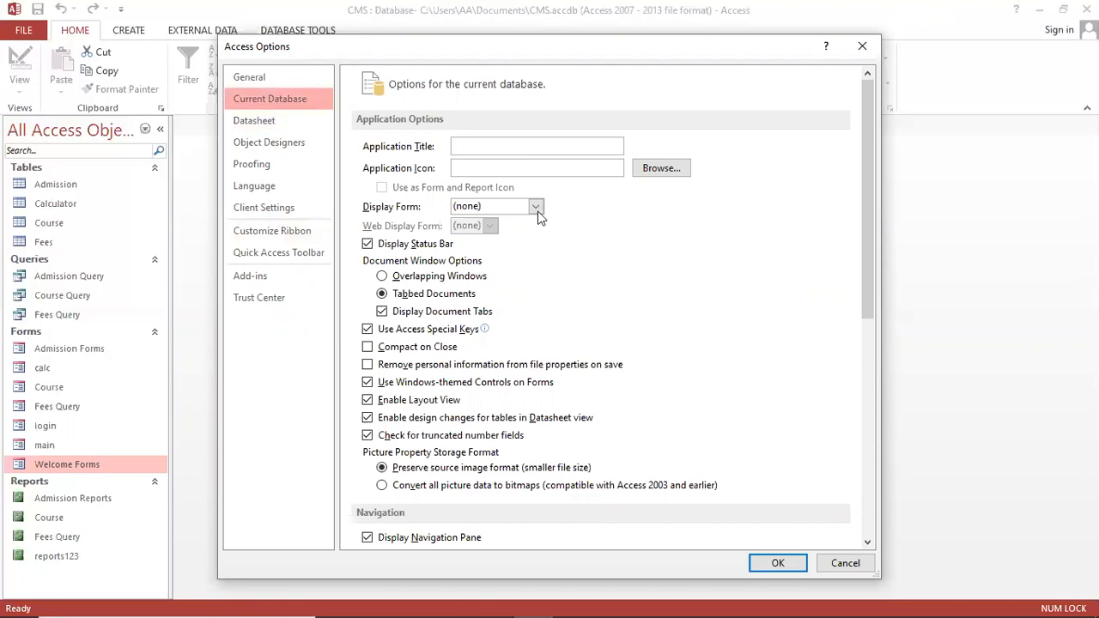
left_click(535, 206)
left_click(271, 99)
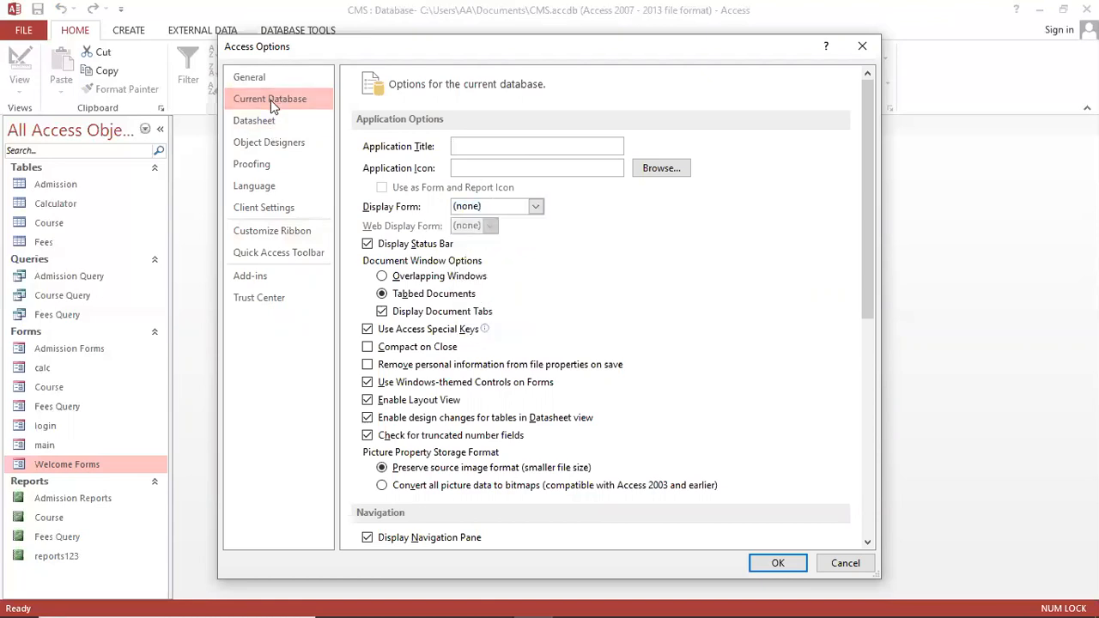
left_click(542, 215)
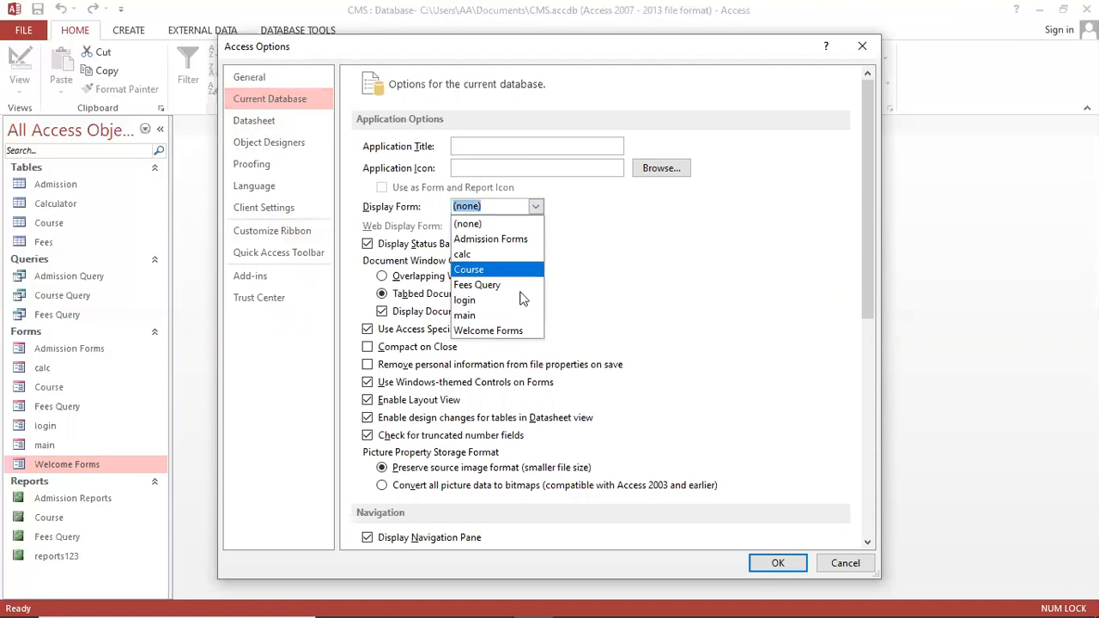
left_click(512, 330)
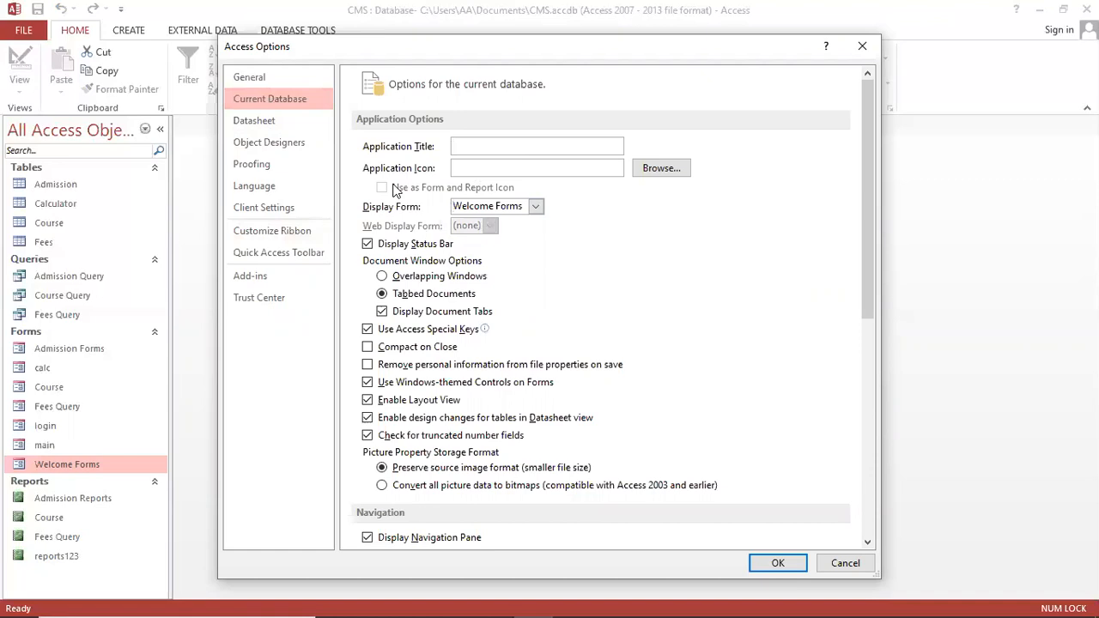
left_click(778, 564)
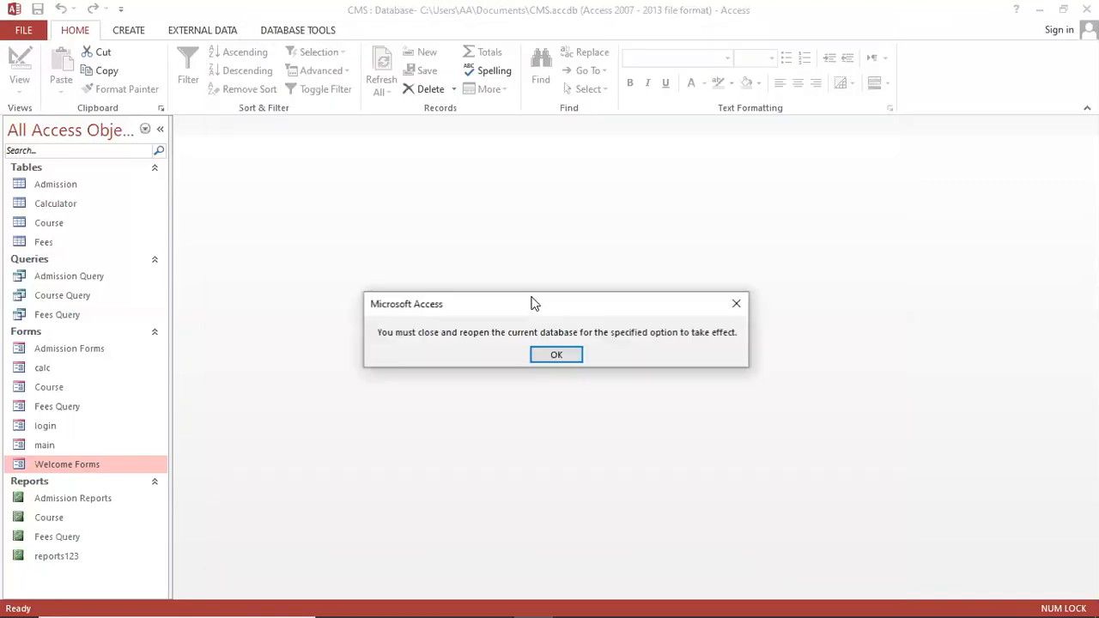
left_click(552, 356)
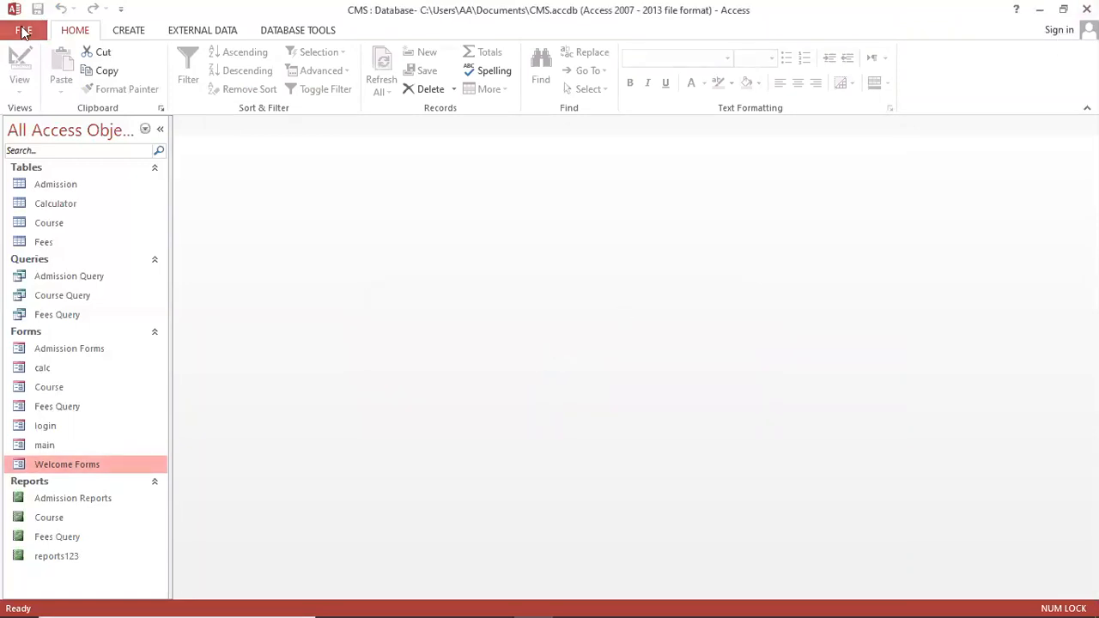
left_click(24, 31)
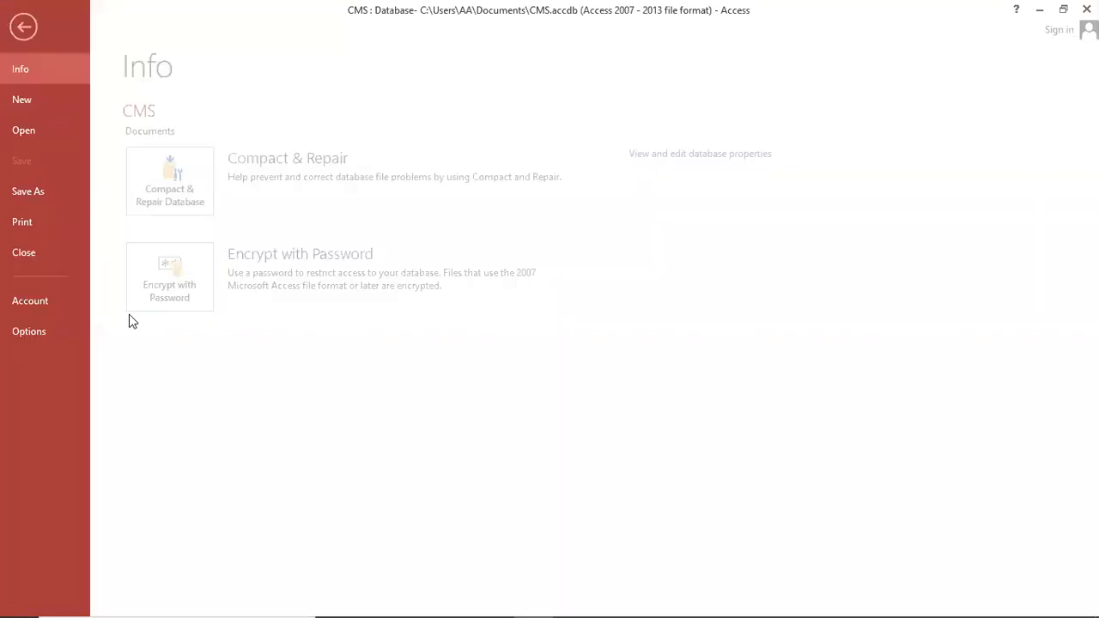
Close the CMS database and reopen it from the Recent list
left_click(35, 252)
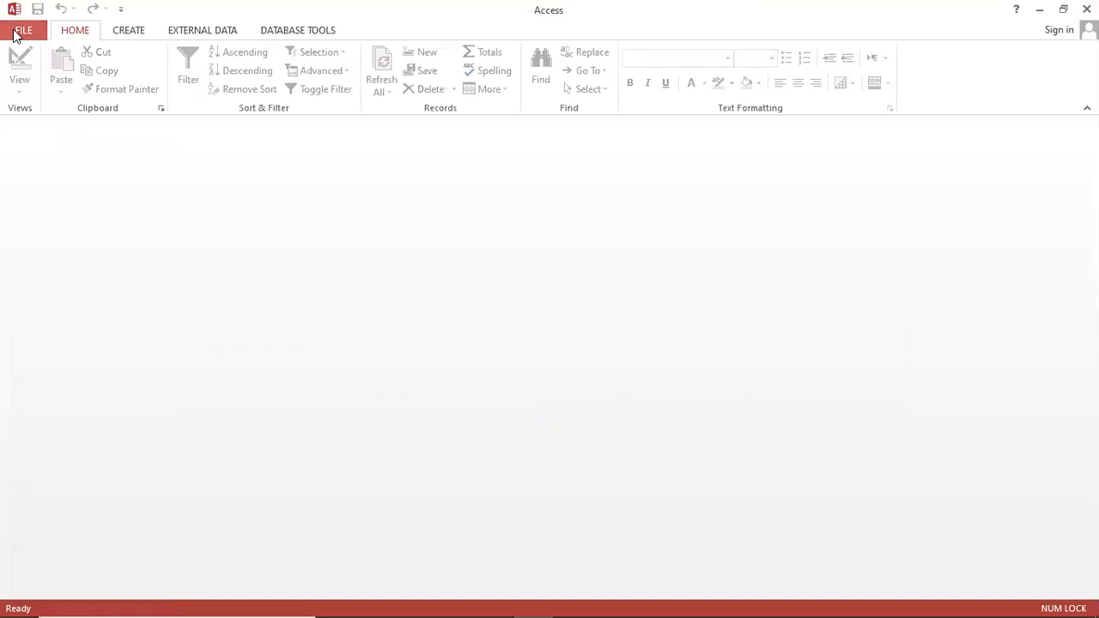
left_click(17, 32)
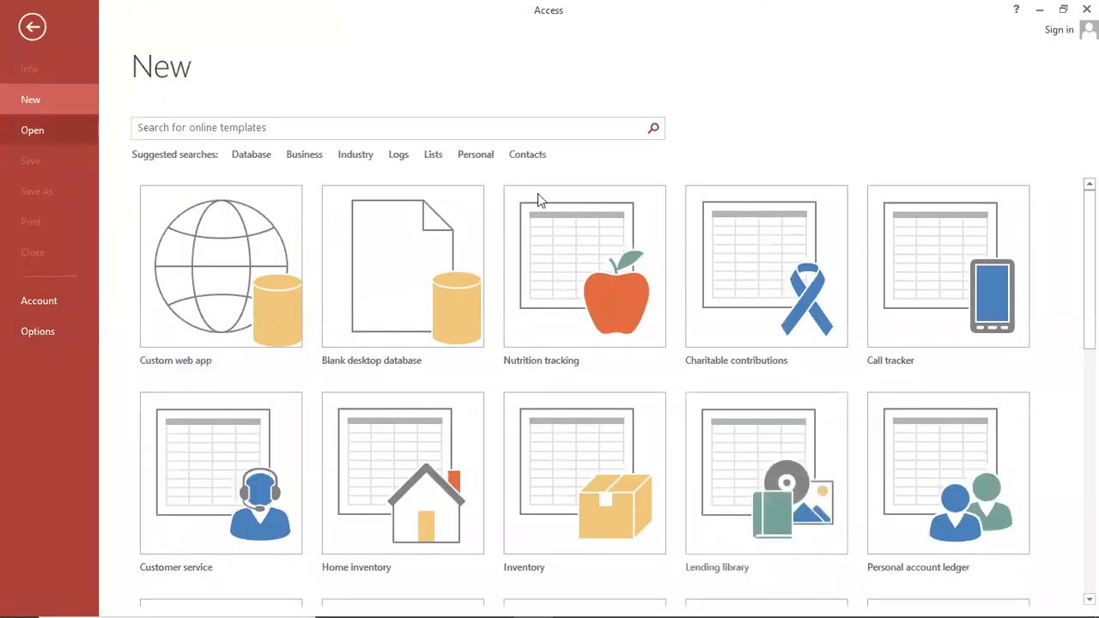
left_click(481, 160)
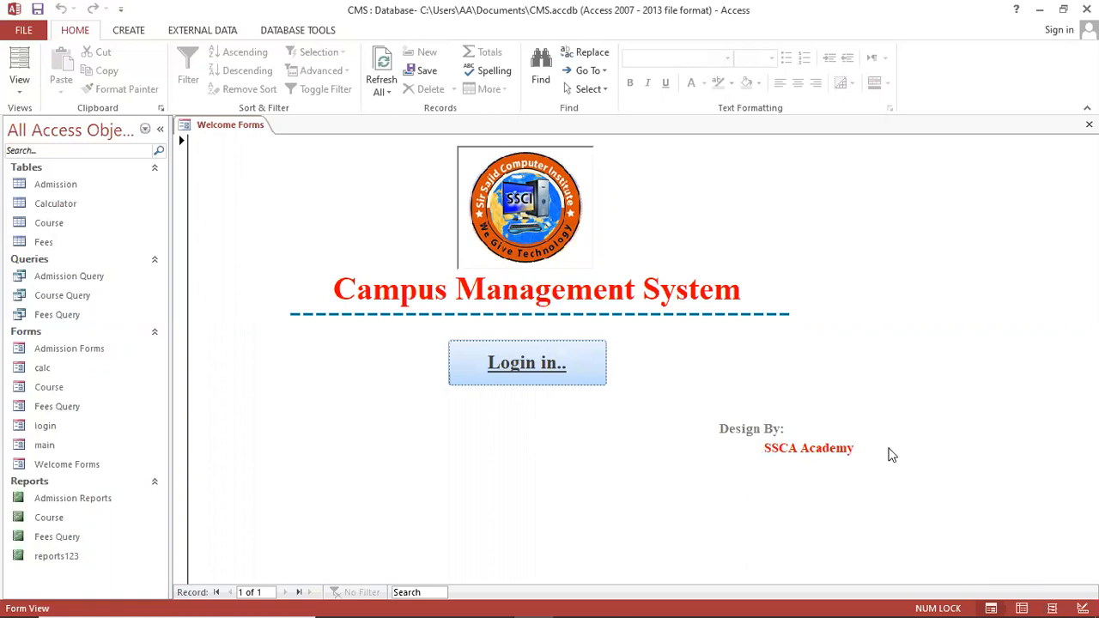
Test opening the login form from Welcome Forms, including an empty-password sign-in attempt
left_click(518, 365)
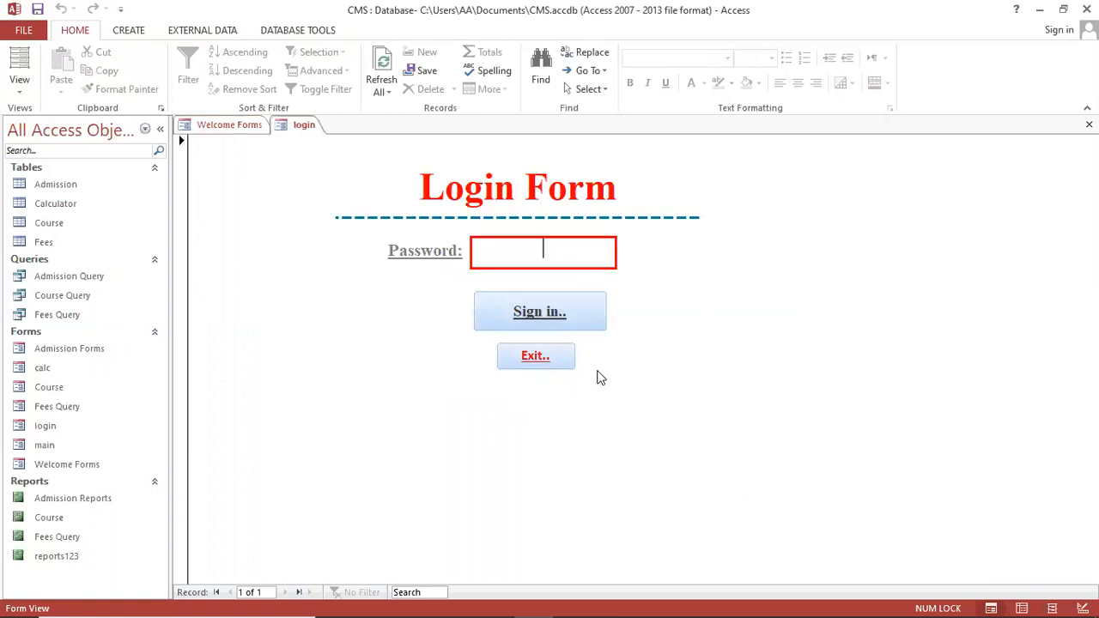
left_click(554, 358)
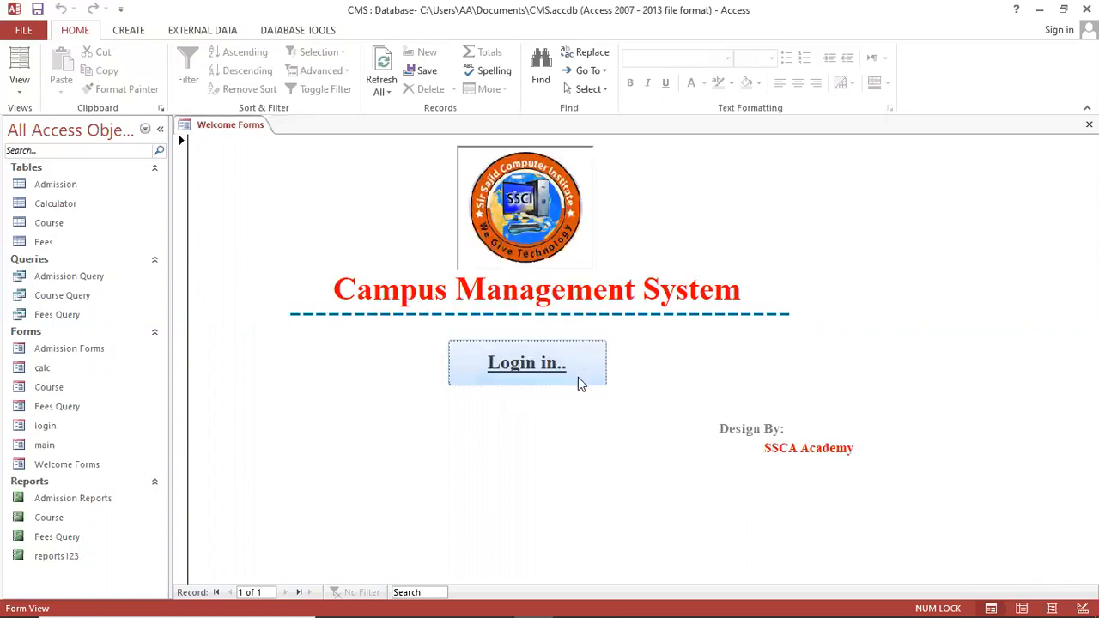
left_click(498, 363)
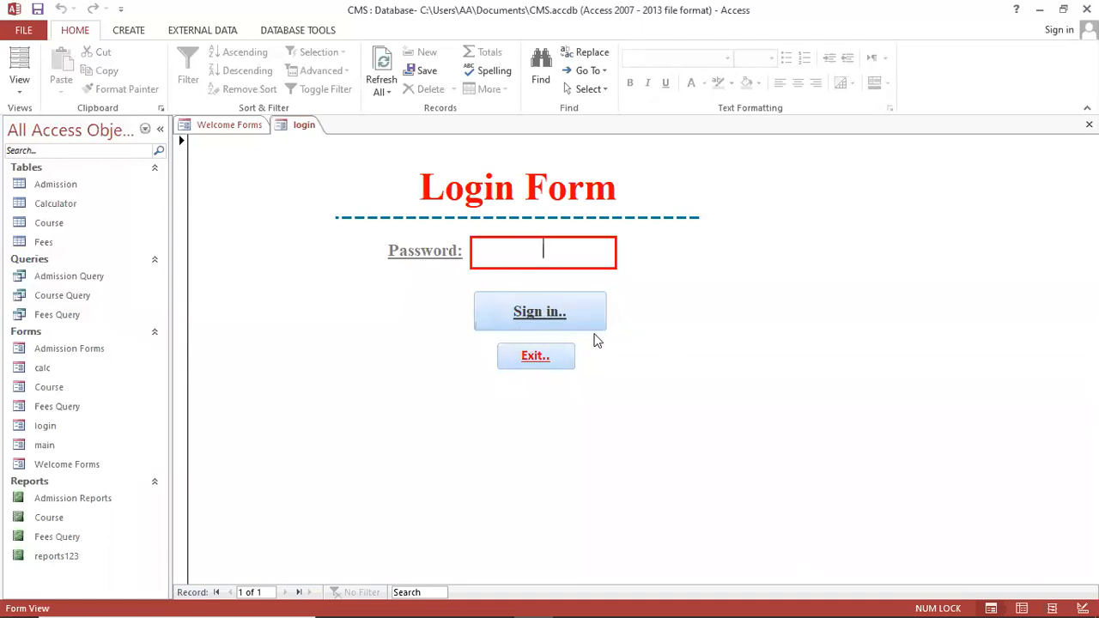
left_click(539, 318)
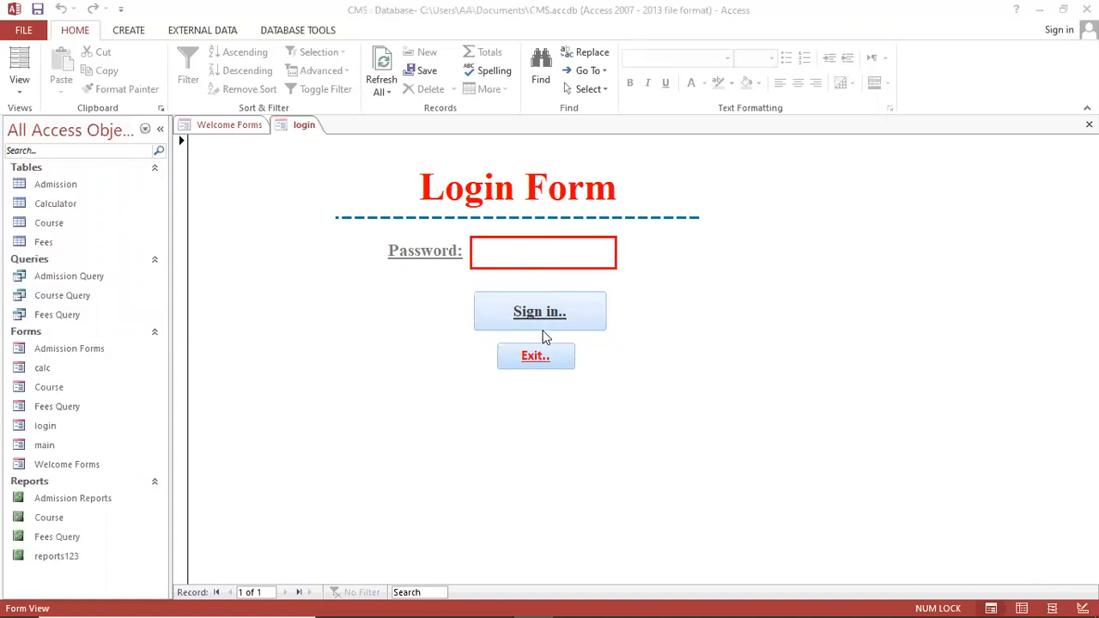
left_click(650, 379)
left_click(537, 348)
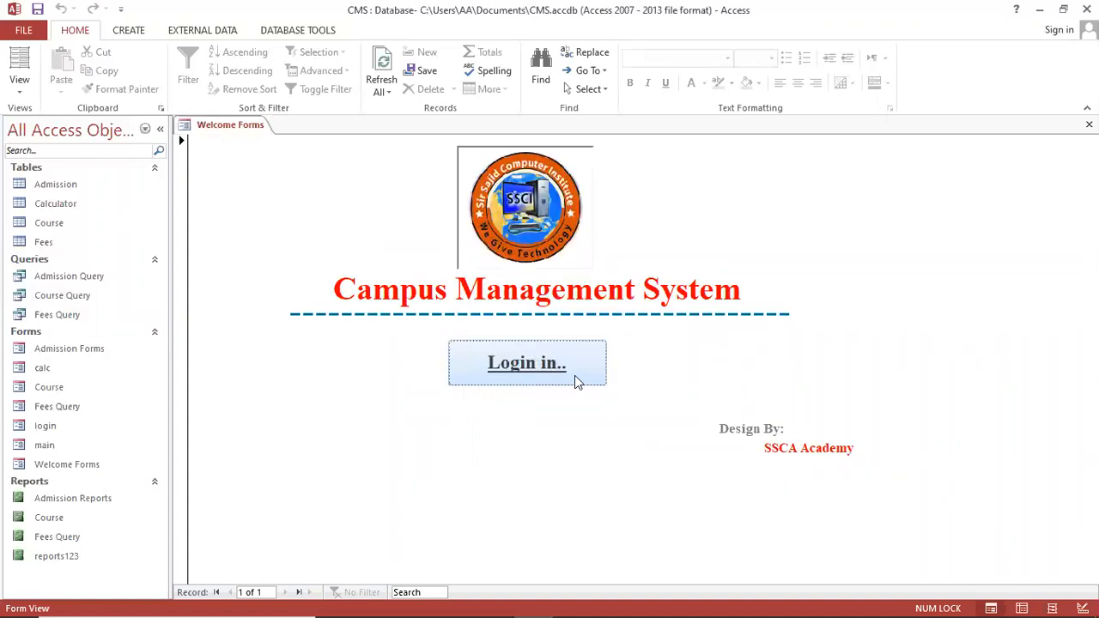
left_click(576, 379)
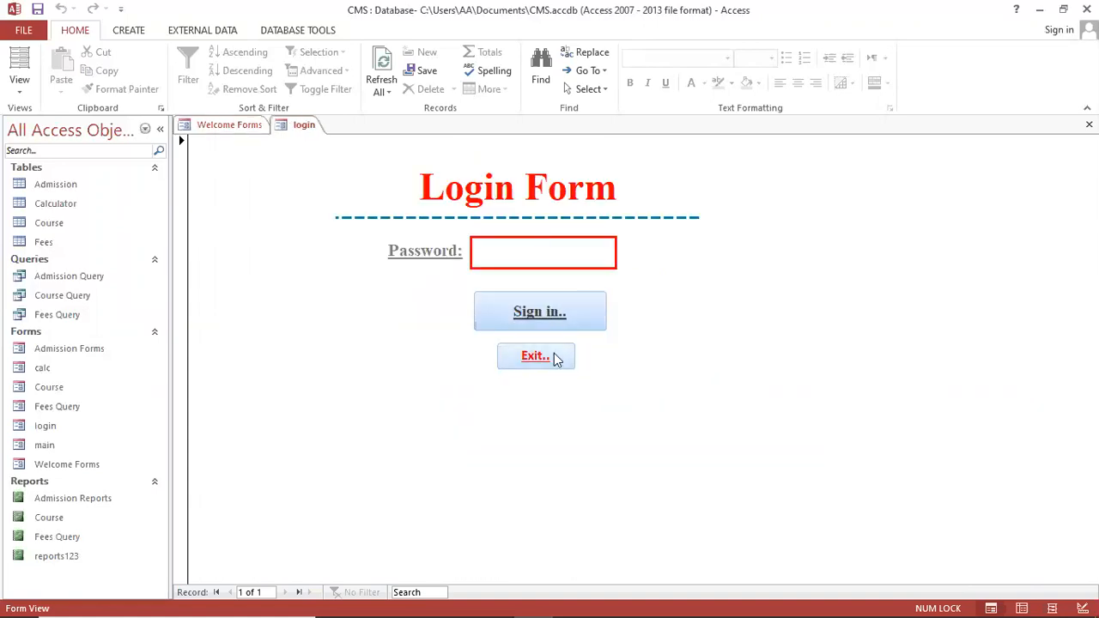
Change the login form's 'Sign in..' button caption to 'Lgin..' and close the form
right_click(315, 303)
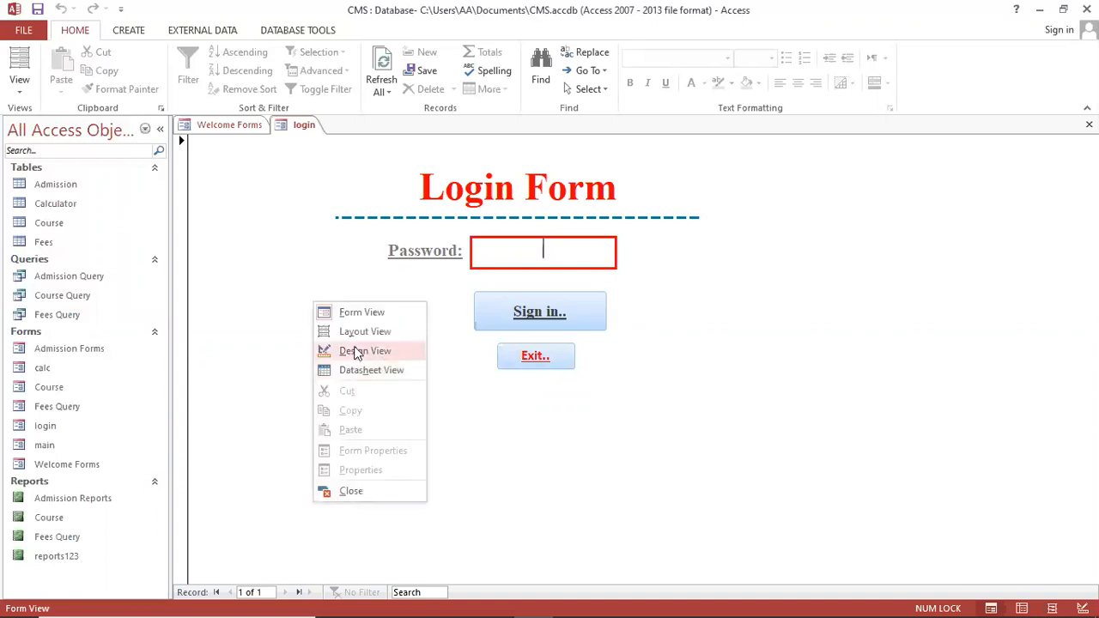
left_click(353, 350)
left_click(543, 346)
key("BackSpace")
key("BackSpace")
key("BackSpace")
key("BackSpace")
type("Log")
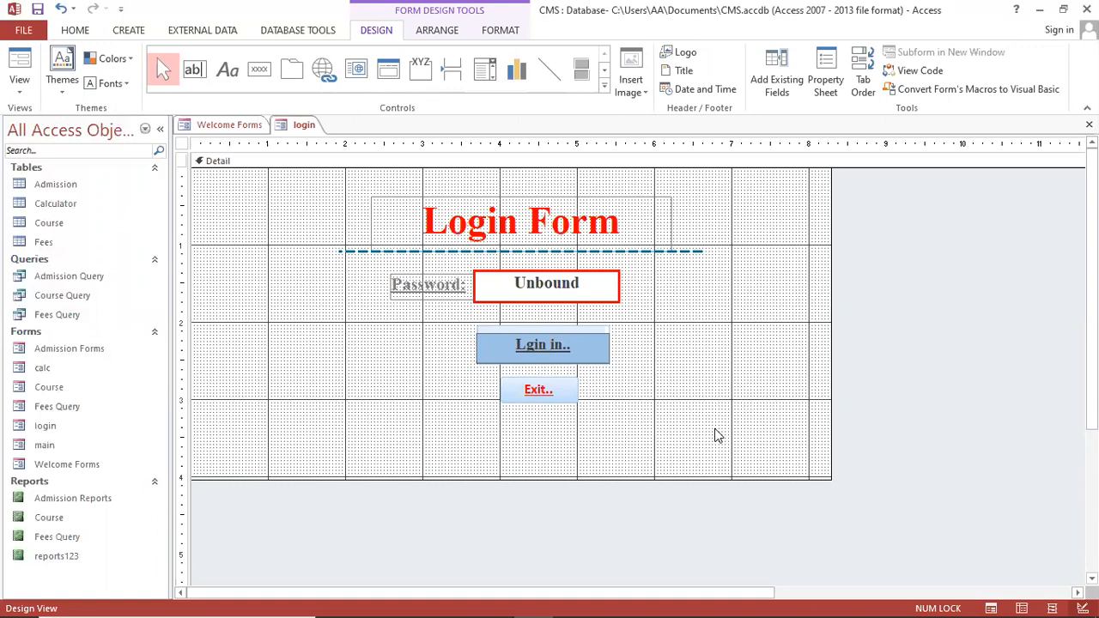
key("Delete")
key("Delete")
key("Delete")
left_click(350, 385)
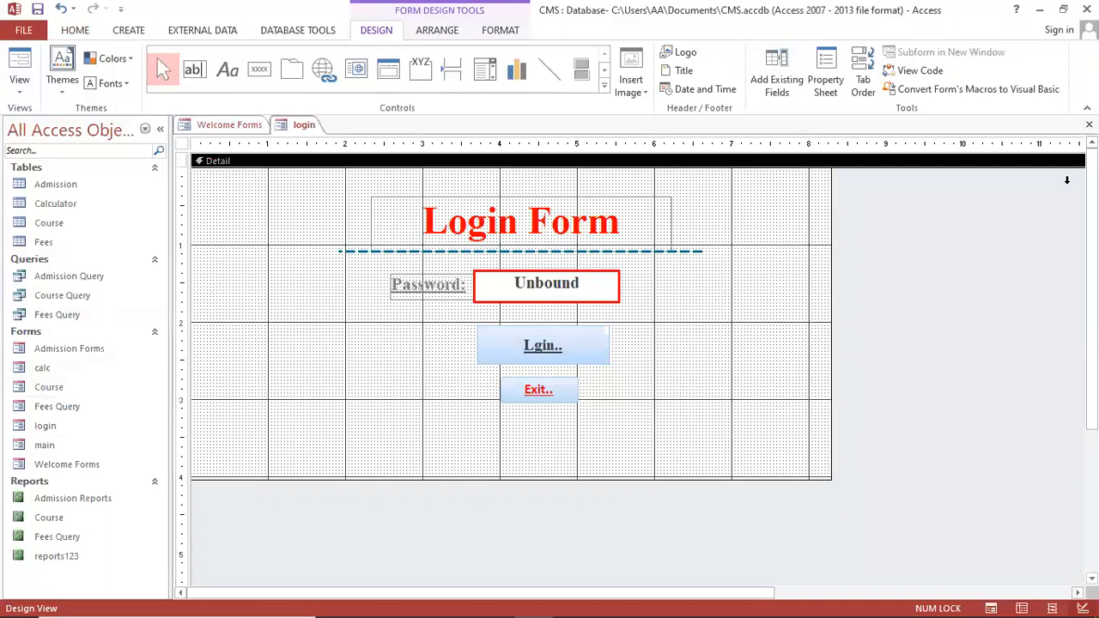
left_click(1090, 125)
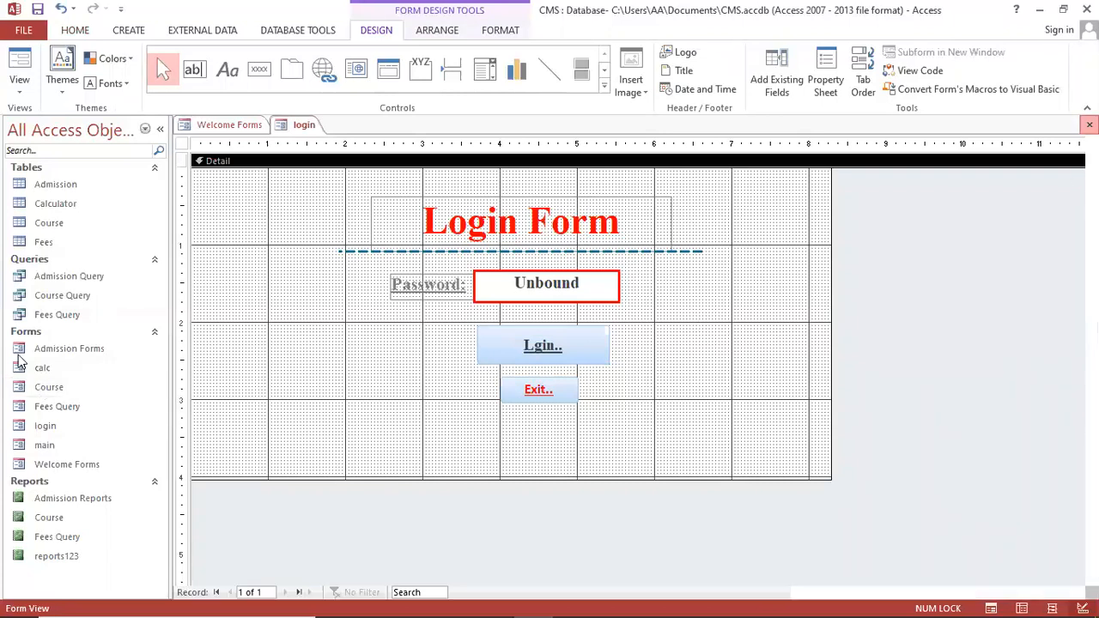
Change the Welcome Forms button caption to 'Sign in..' and test it in Form View
left_click(79, 458)
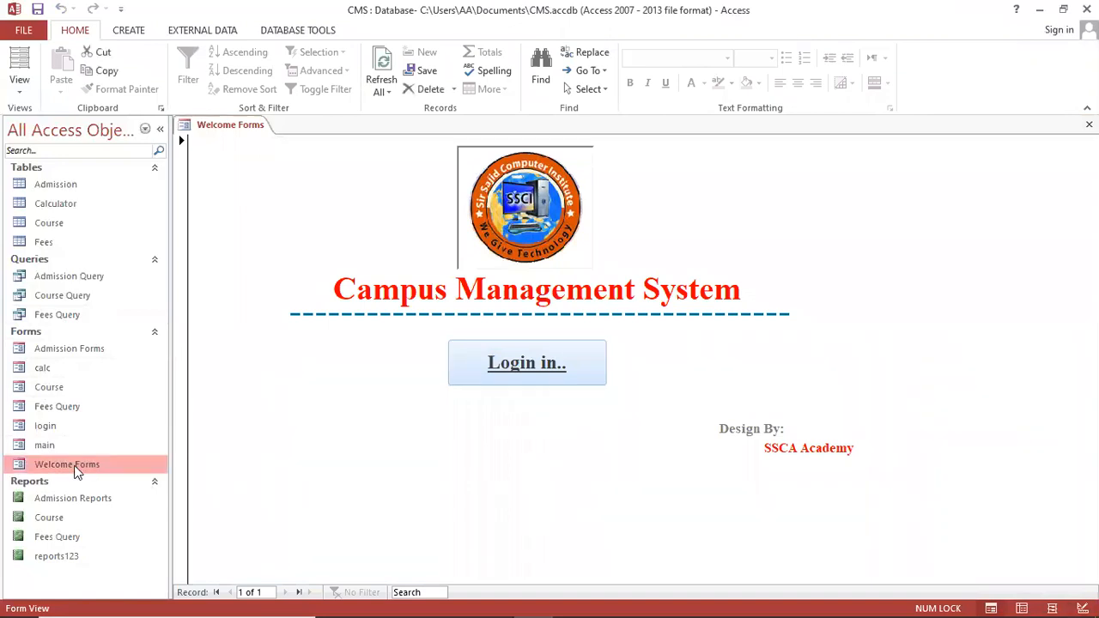
left_click(559, 461)
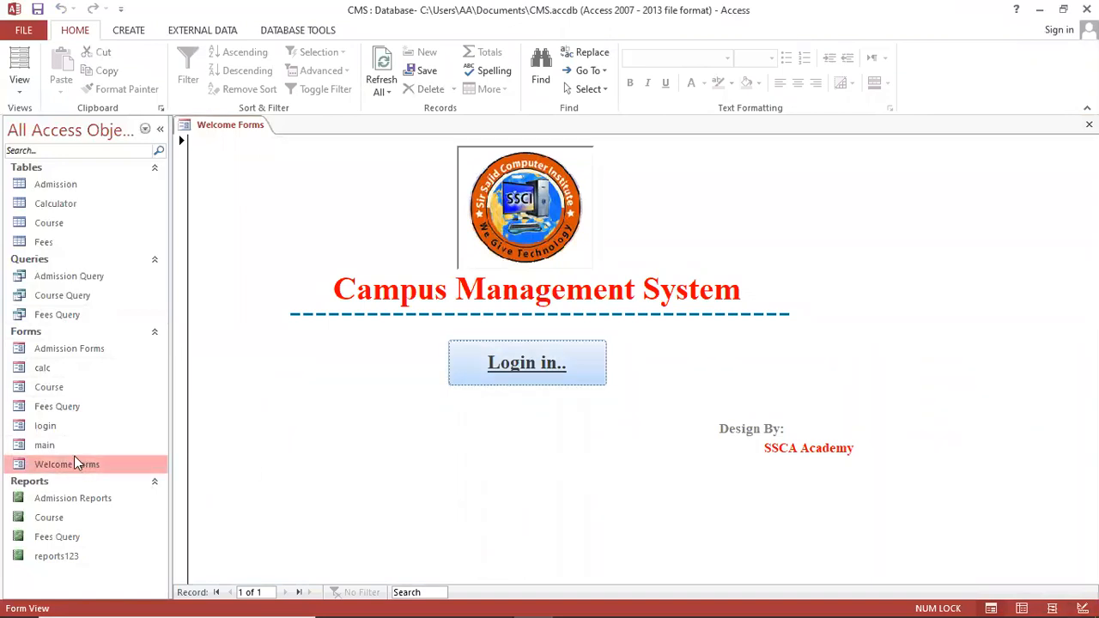
right_click(320, 357)
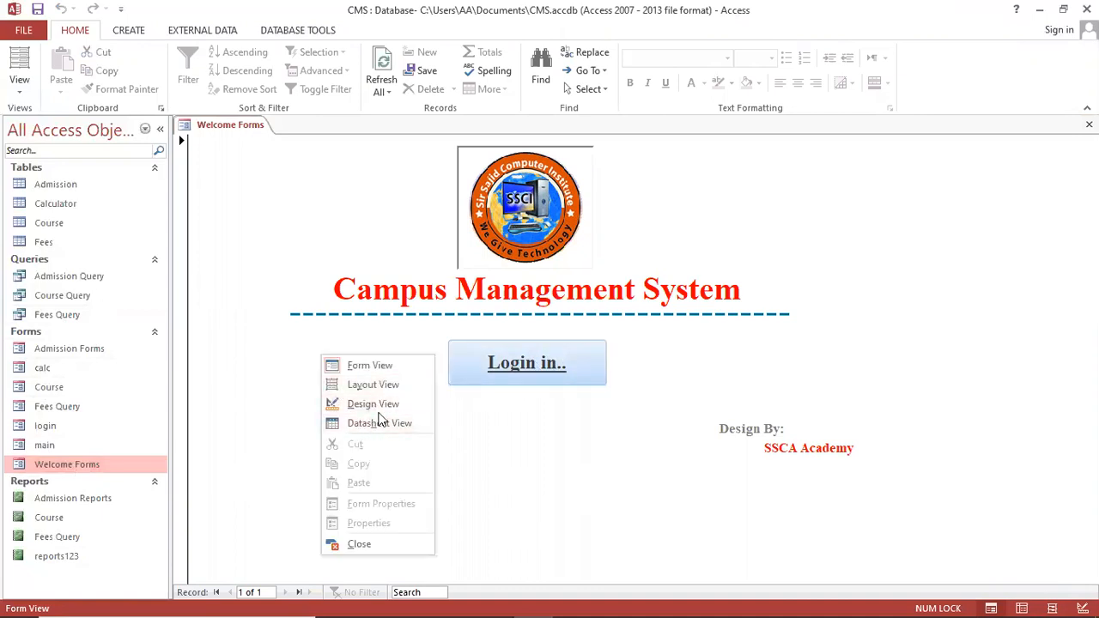
left_click(378, 404)
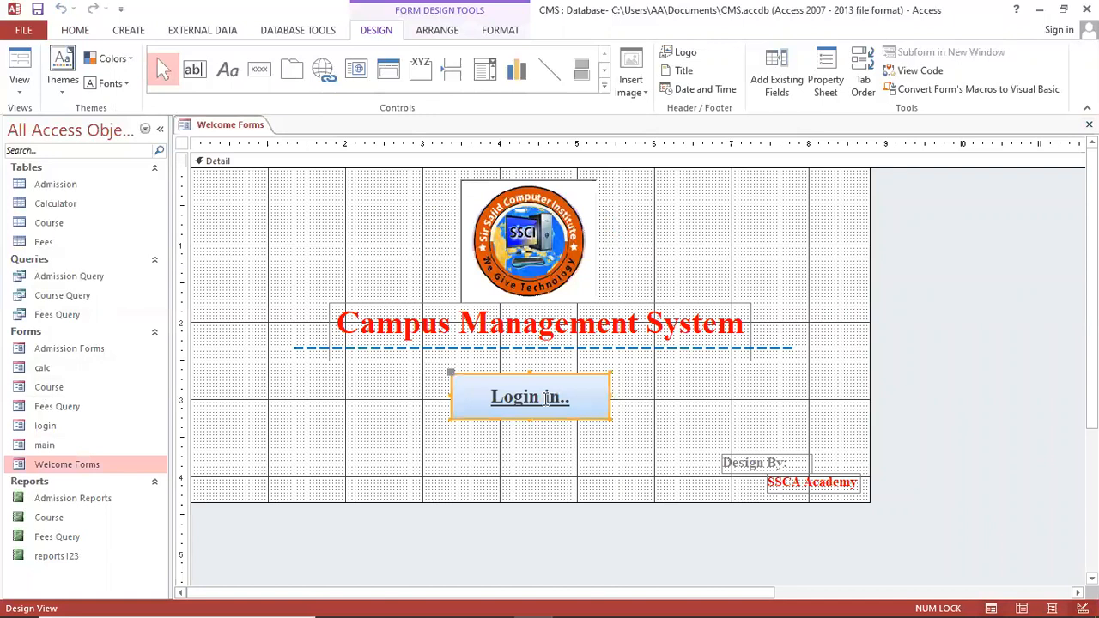
left_click(775, 515)
key("Delete")
key("Delete")
key("Delete")
key("Delete")
key("Delete")
key("Delete")
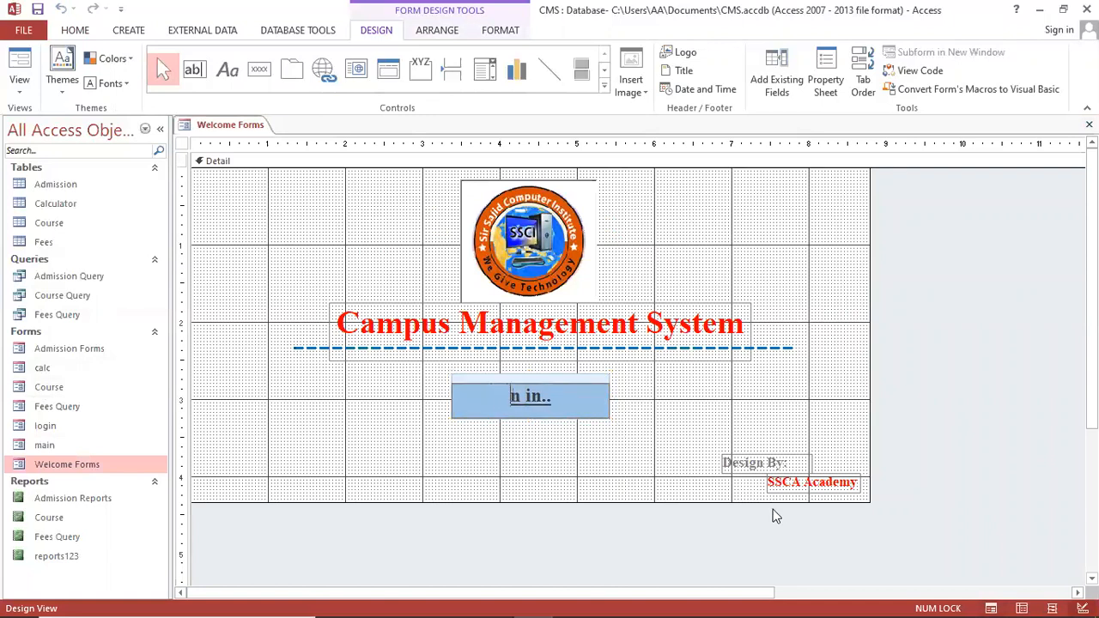
type("Sign")
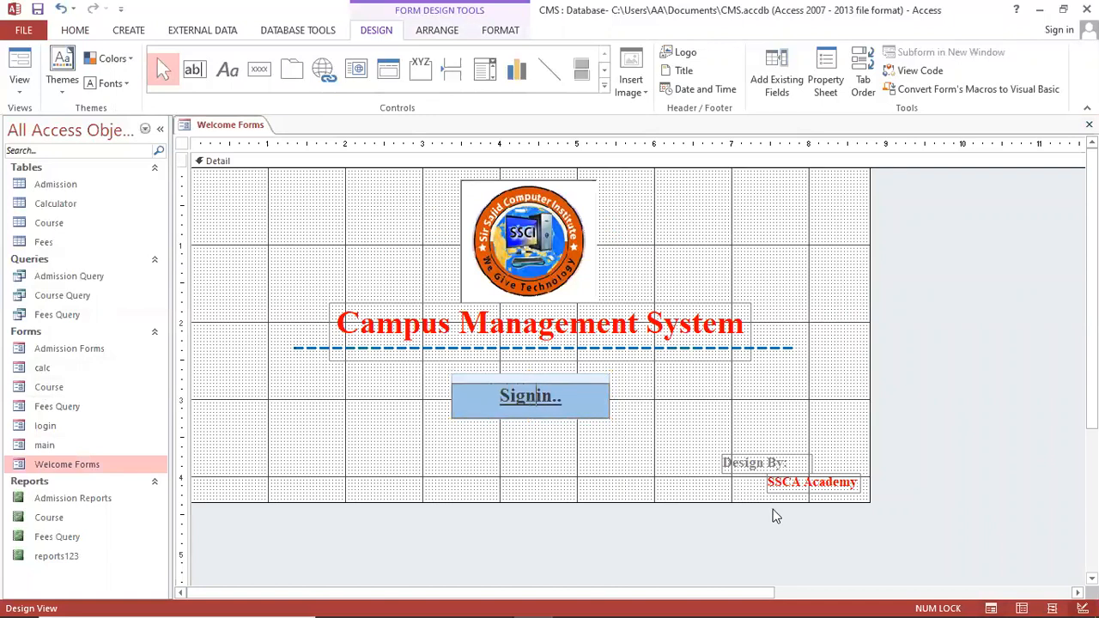
left_click(726, 501)
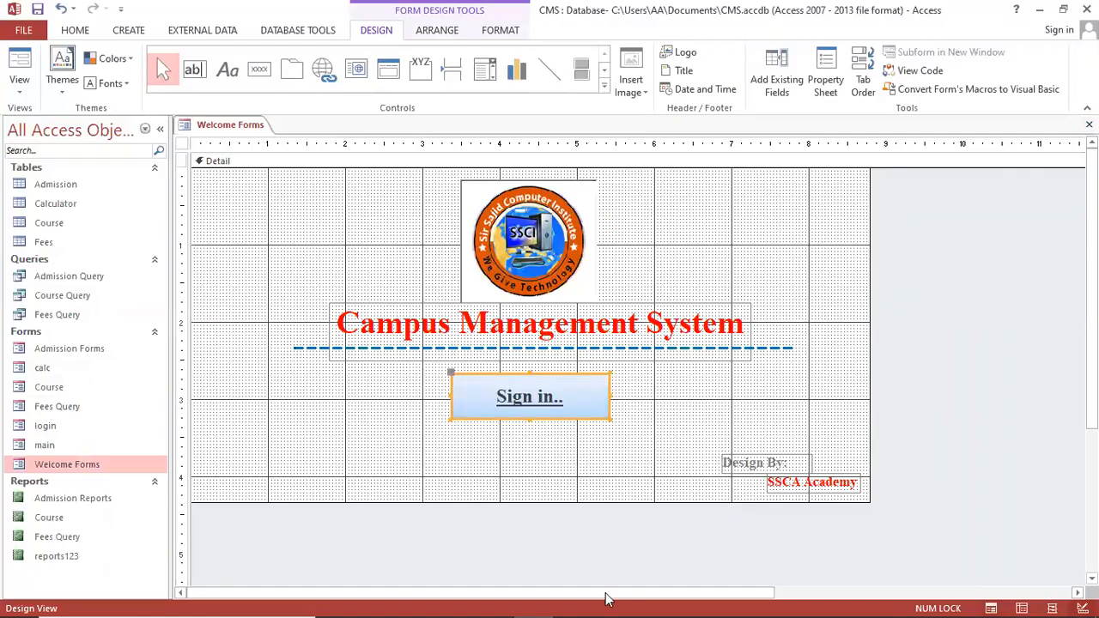
key("F5")
left_click(564, 383)
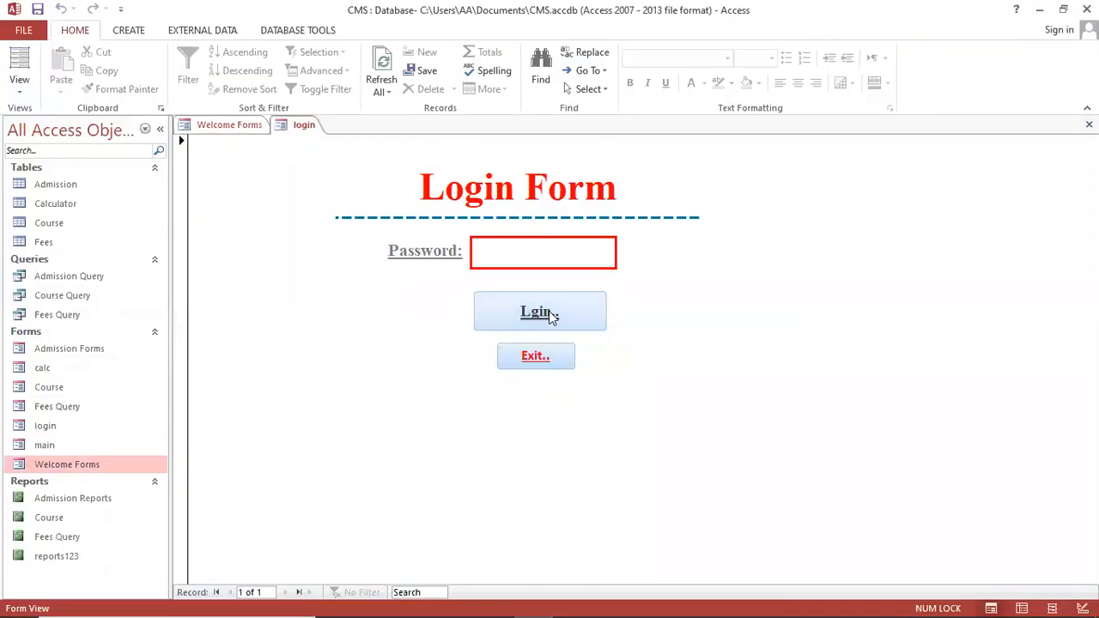
Sign in with the password to the Main Menu, exit, and reopen the login form
type("***")
left_click(523, 307)
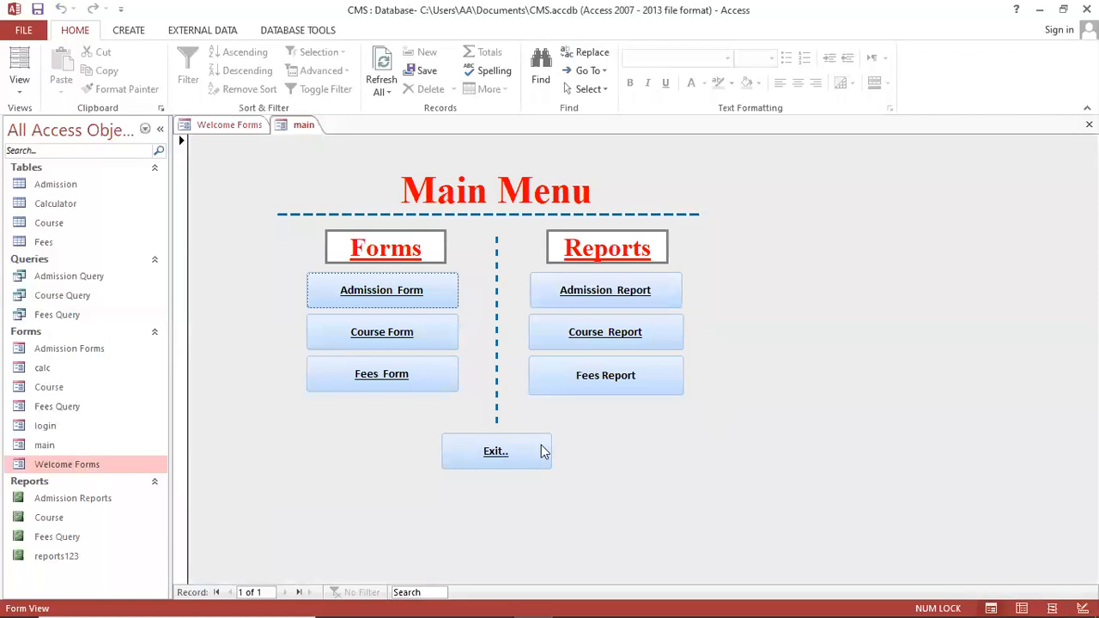
left_click(543, 452)
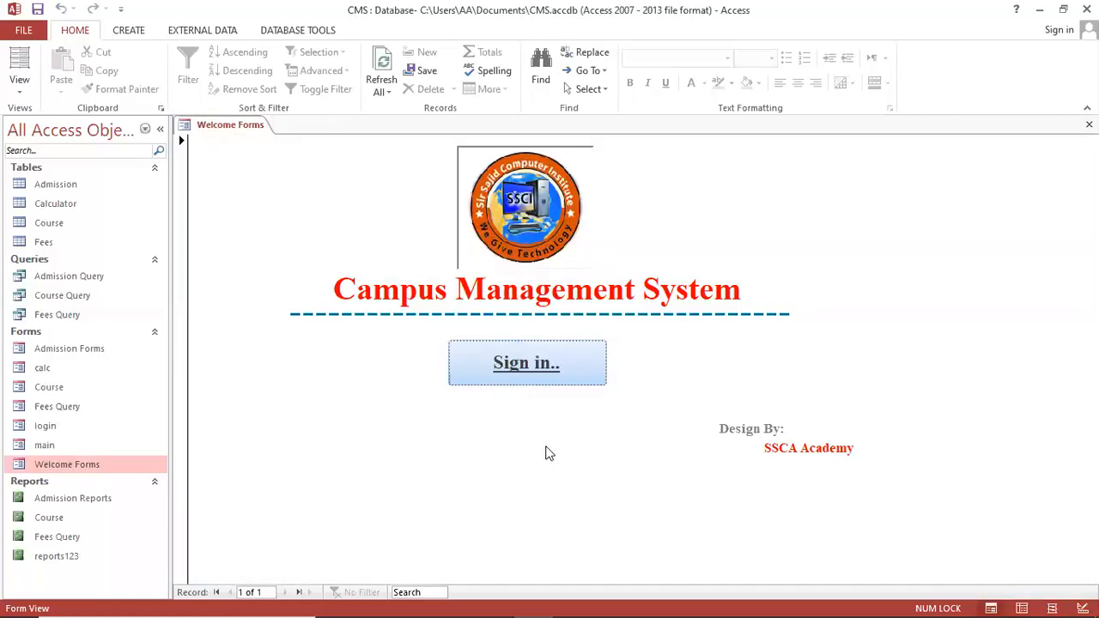
left_click(554, 378)
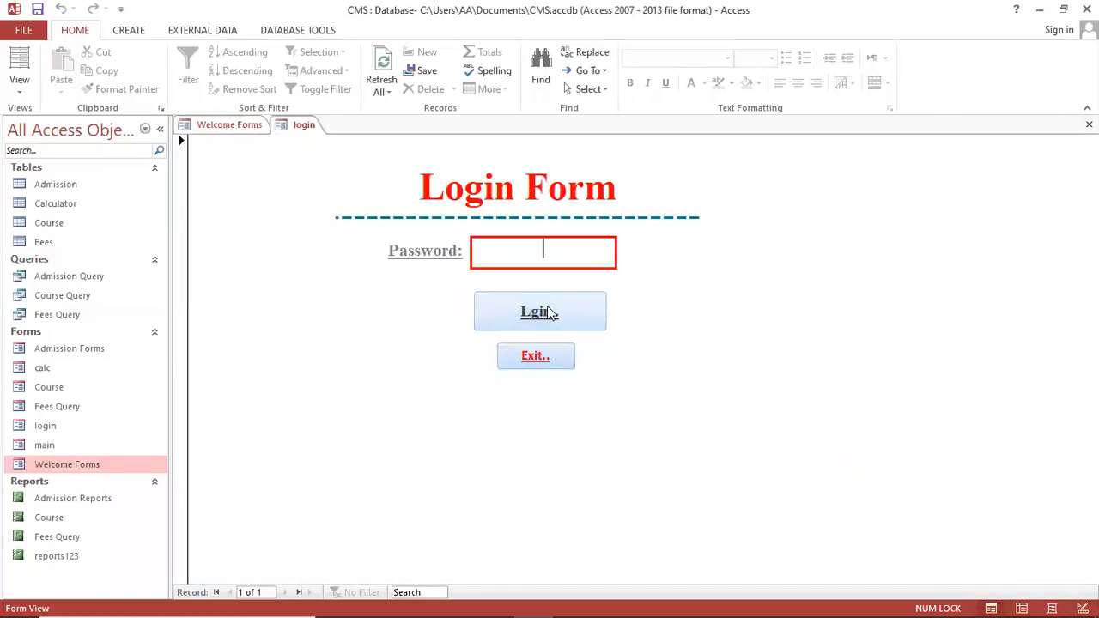
Correct the login form's button caption from 'Lgin..' to 'Login..' and close the form
right_click(732, 346)
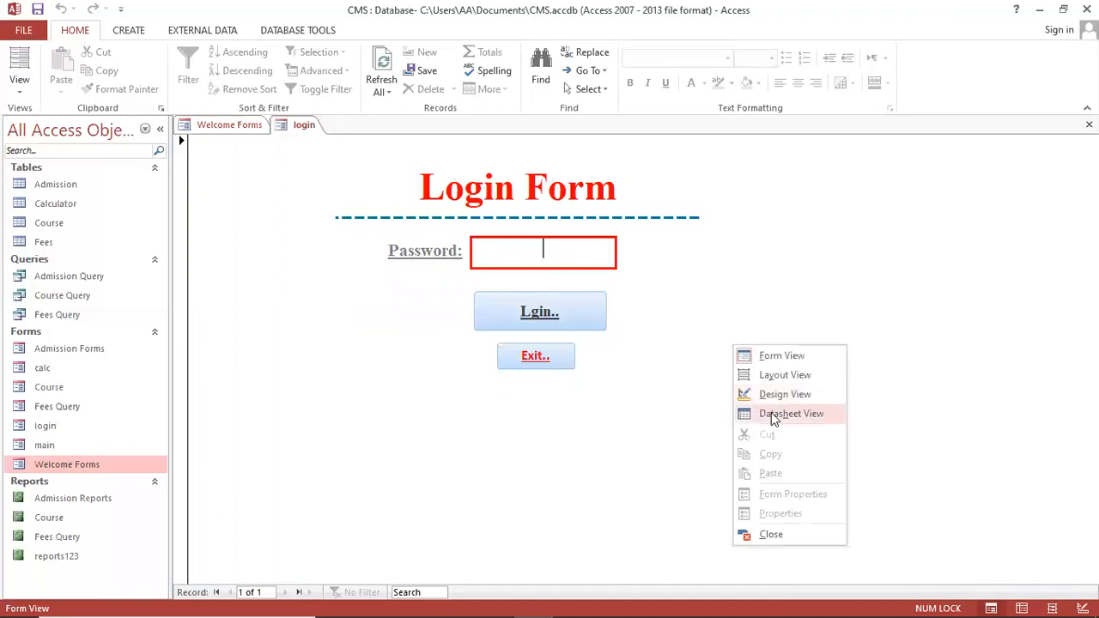
left_click(765, 395)
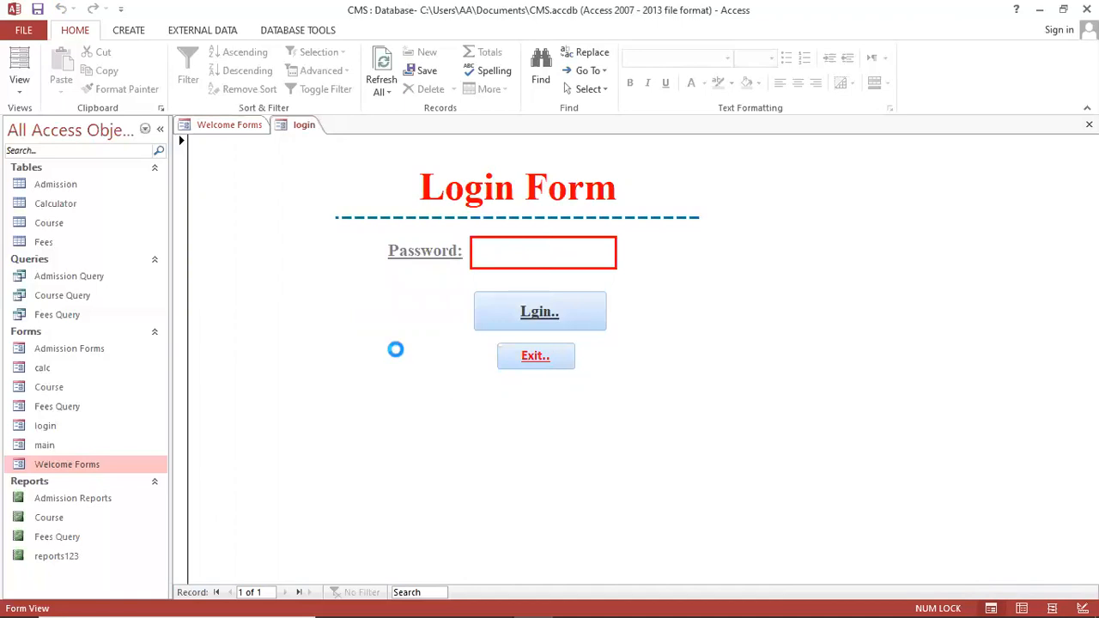
left_click(542, 345)
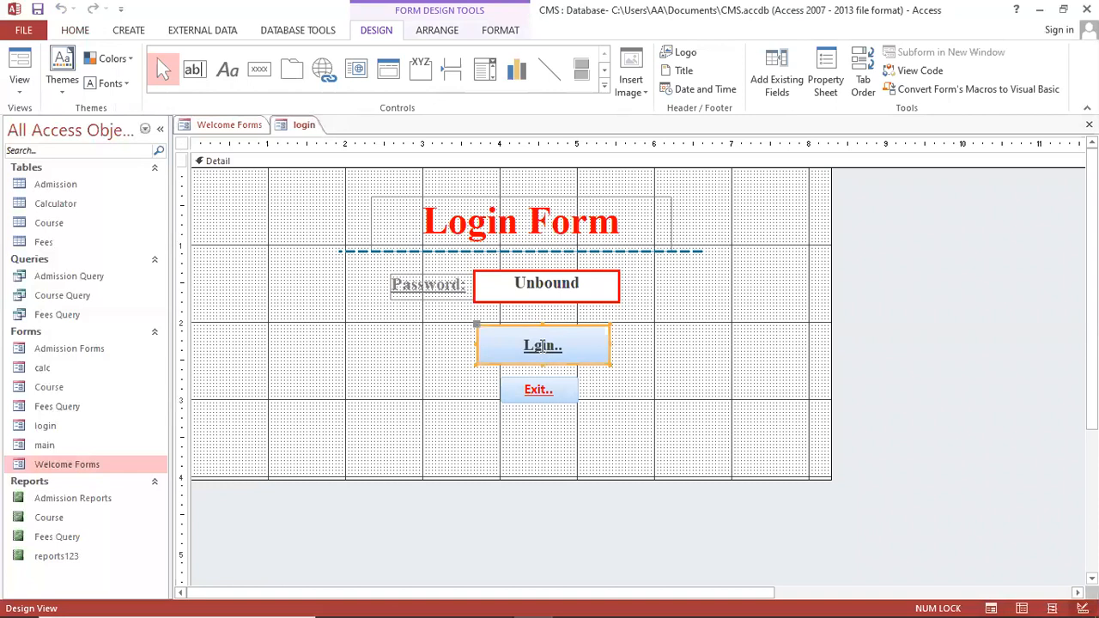
left_click(536, 346)
type("o")
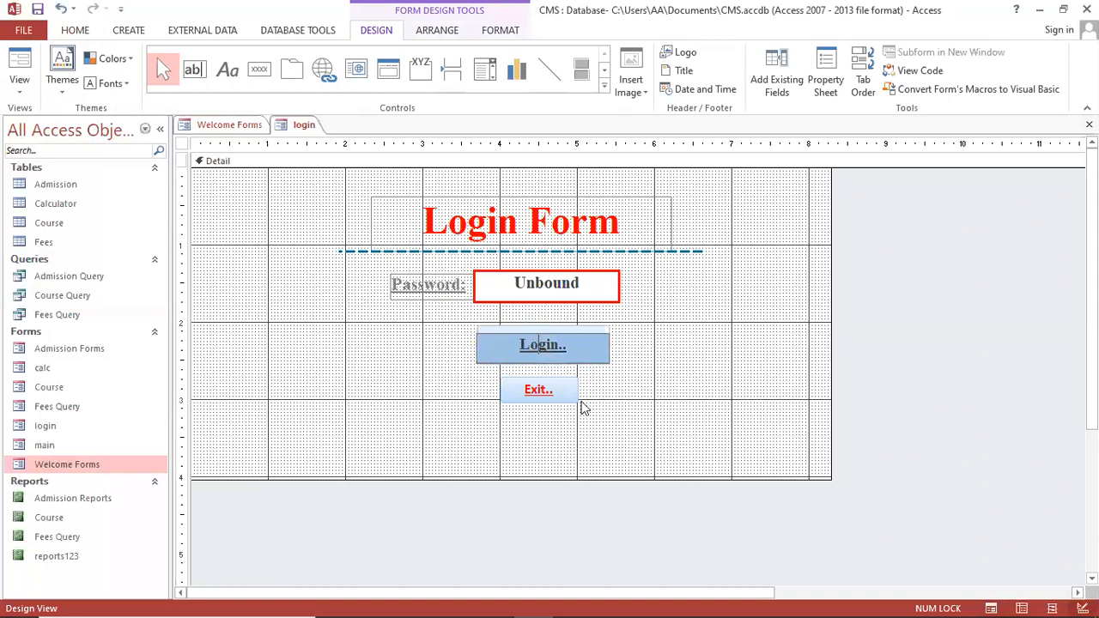
left_click(650, 420)
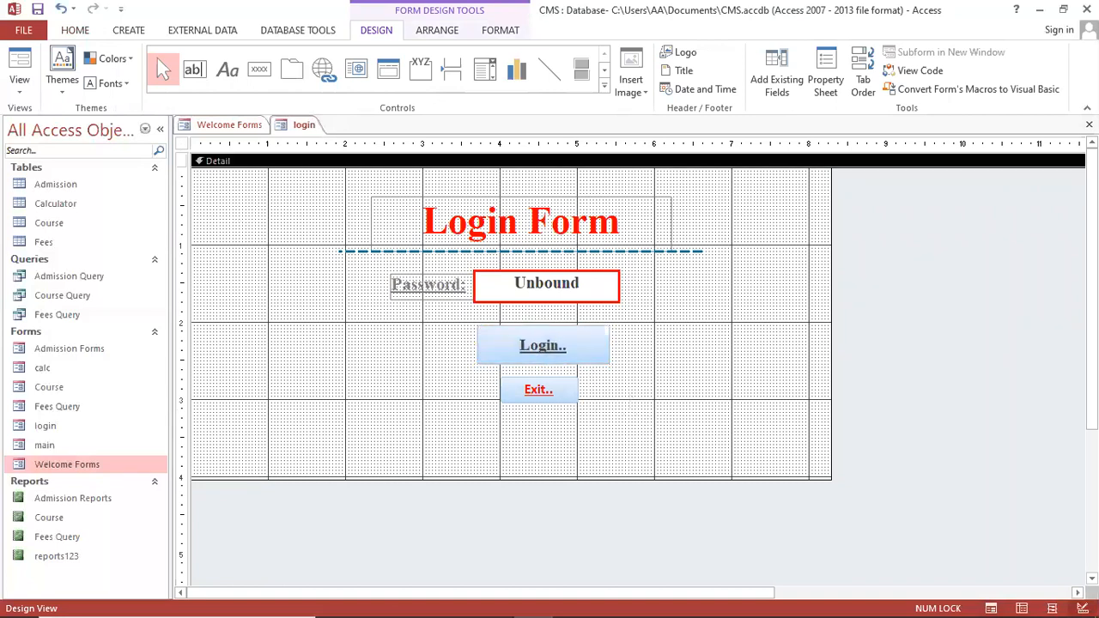
left_click(1089, 125)
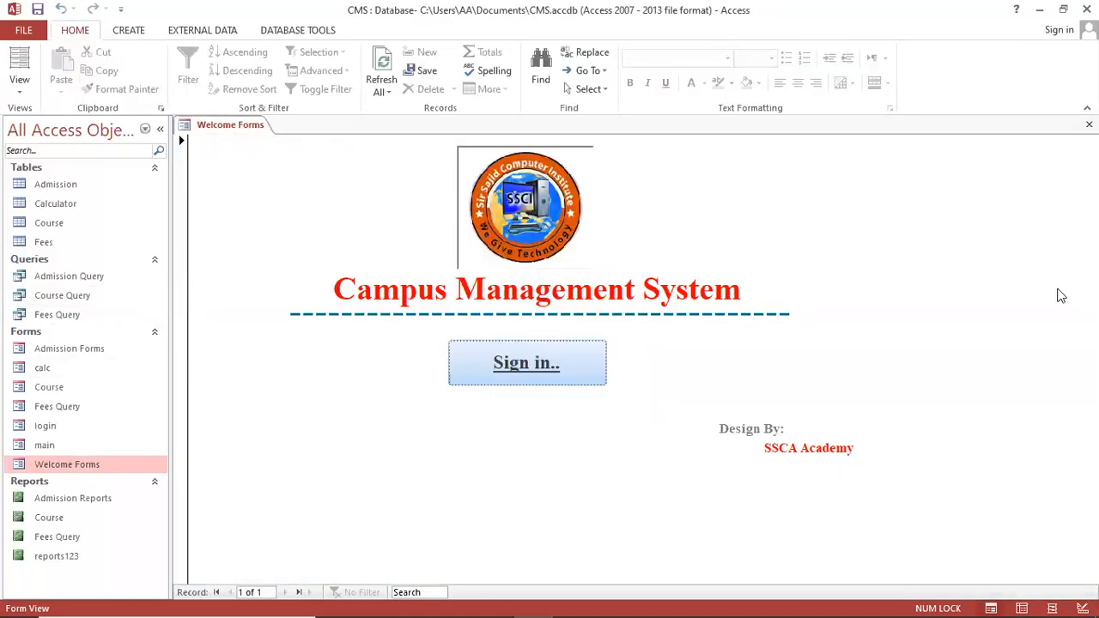
Close the Welcome Forms form and then close the CMS database
left_click(1089, 124)
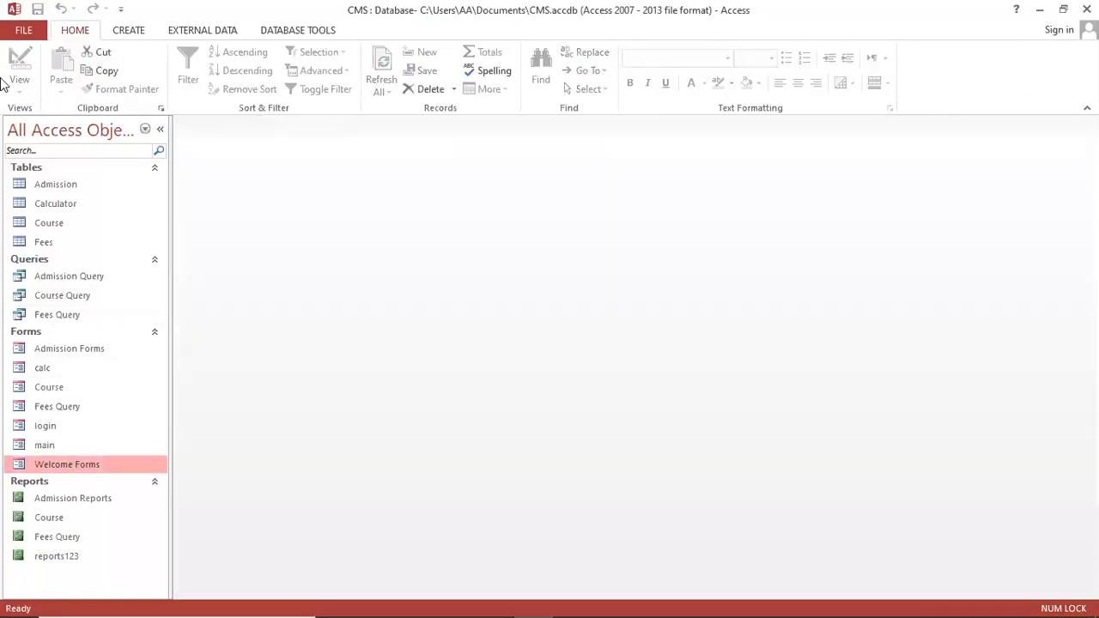
left_click(23, 30)
left_click(32, 251)
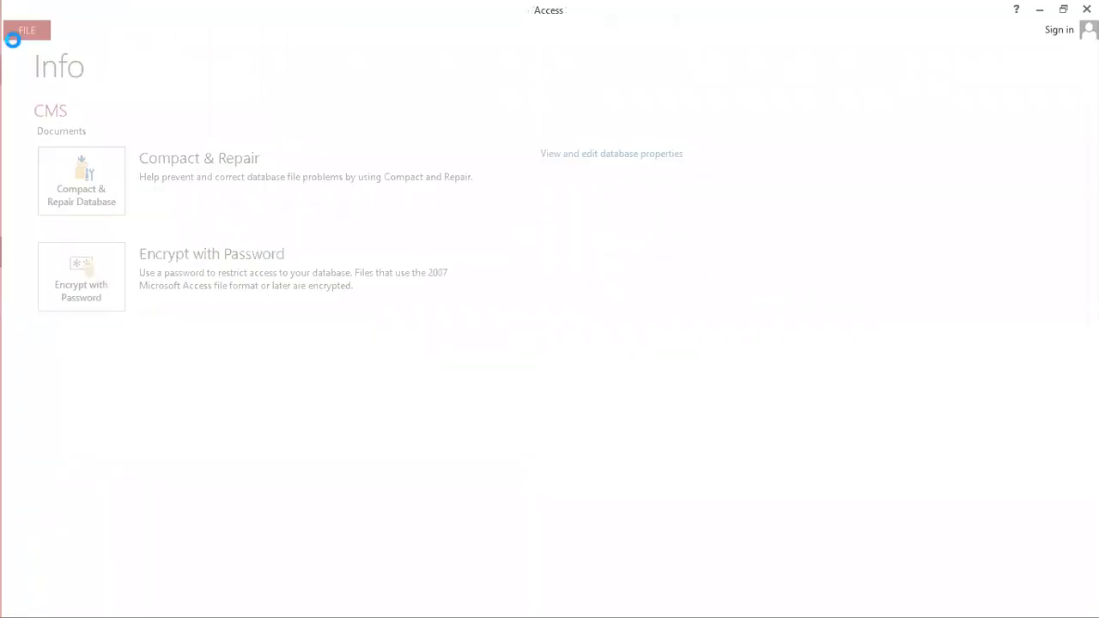
Reopen the CMS database from the Recent list
left_click(23, 32)
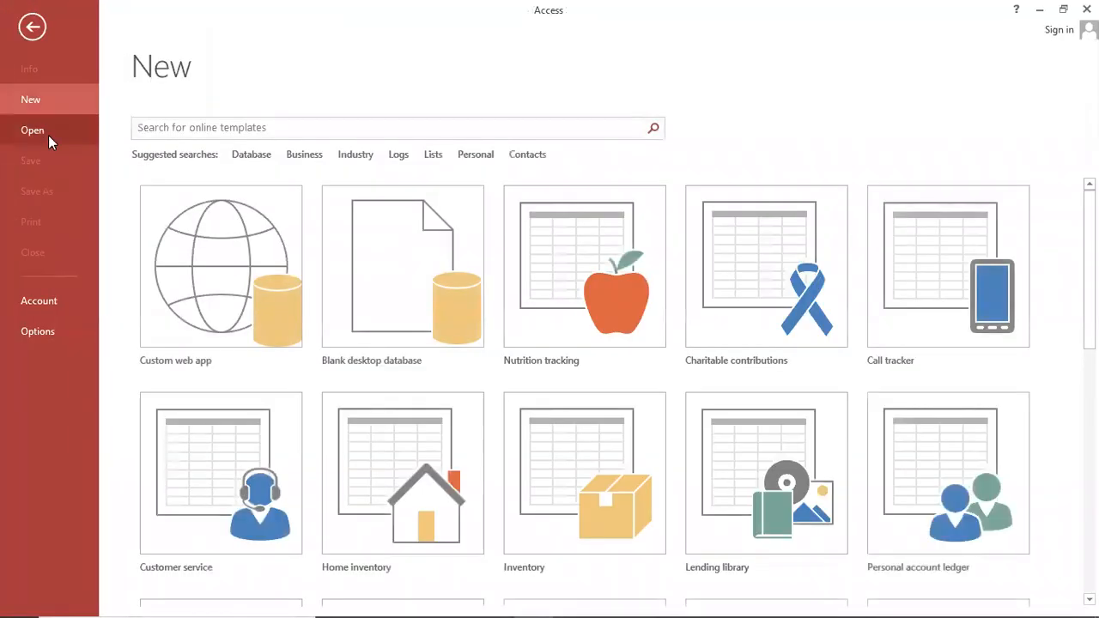
left_click(43, 129)
left_click(484, 150)
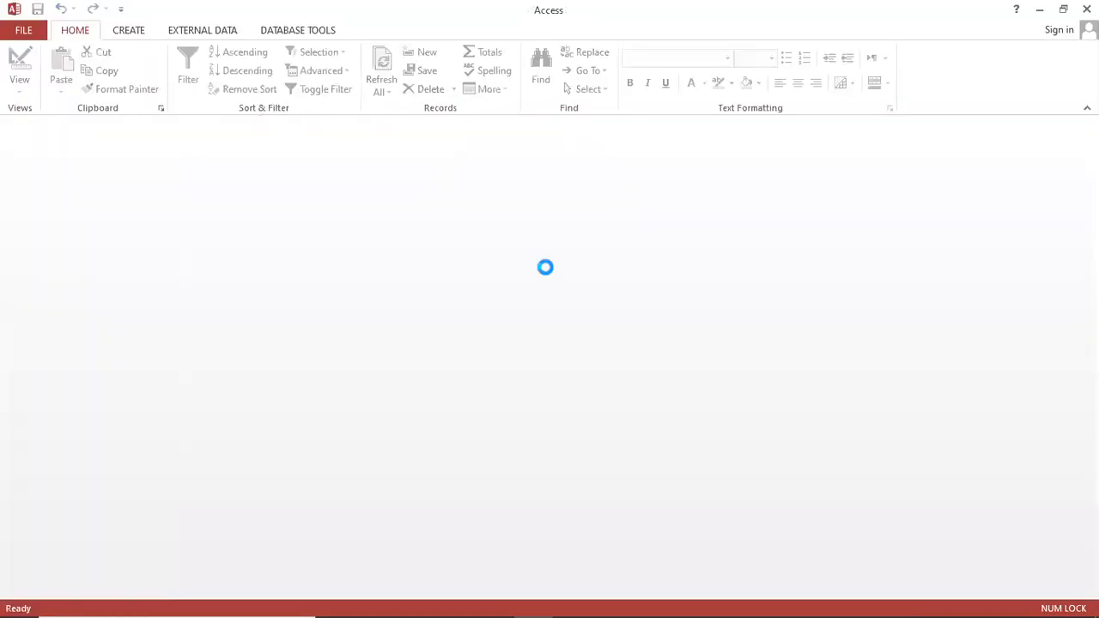
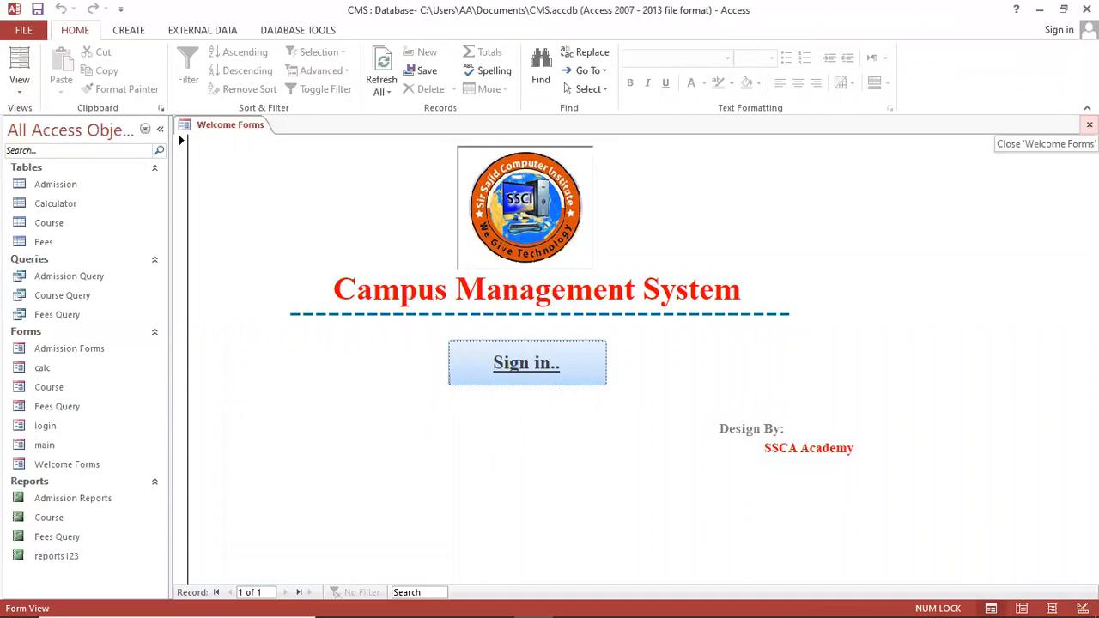
Close the Welcome Forms form and try Encrypt with Password, dismissing the exclusive-use warning
left_click(1088, 125)
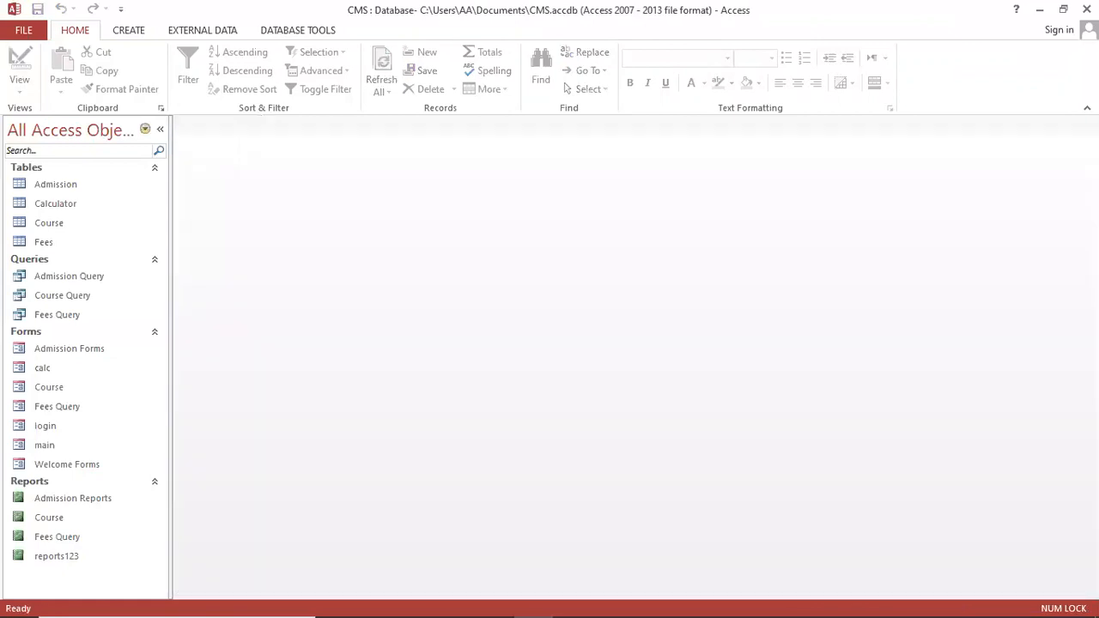
left_click(23, 30)
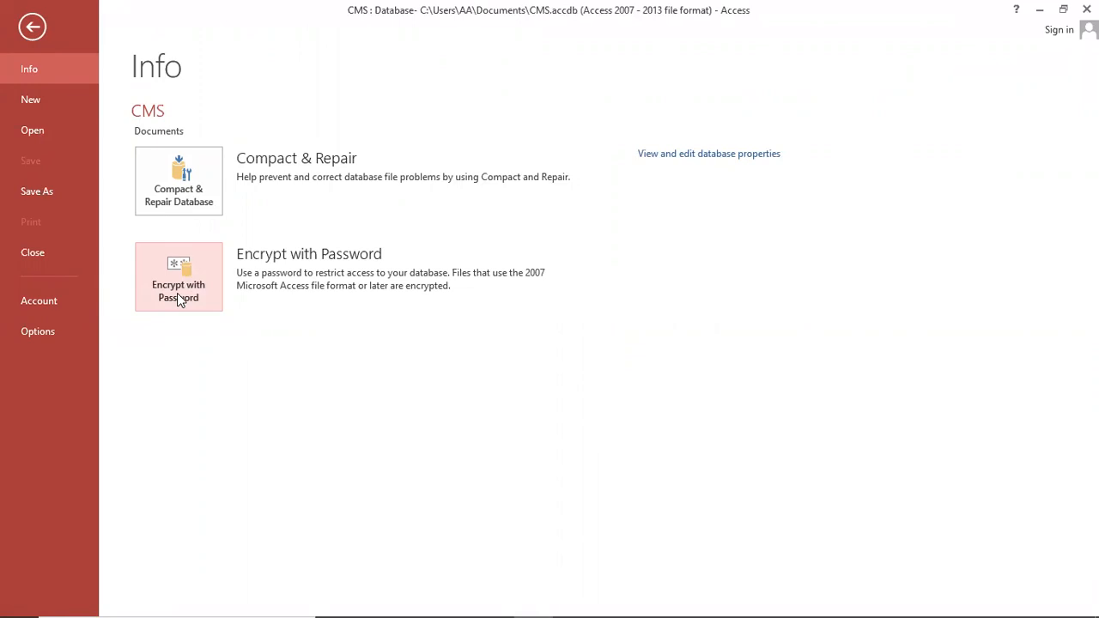
left_click(179, 296)
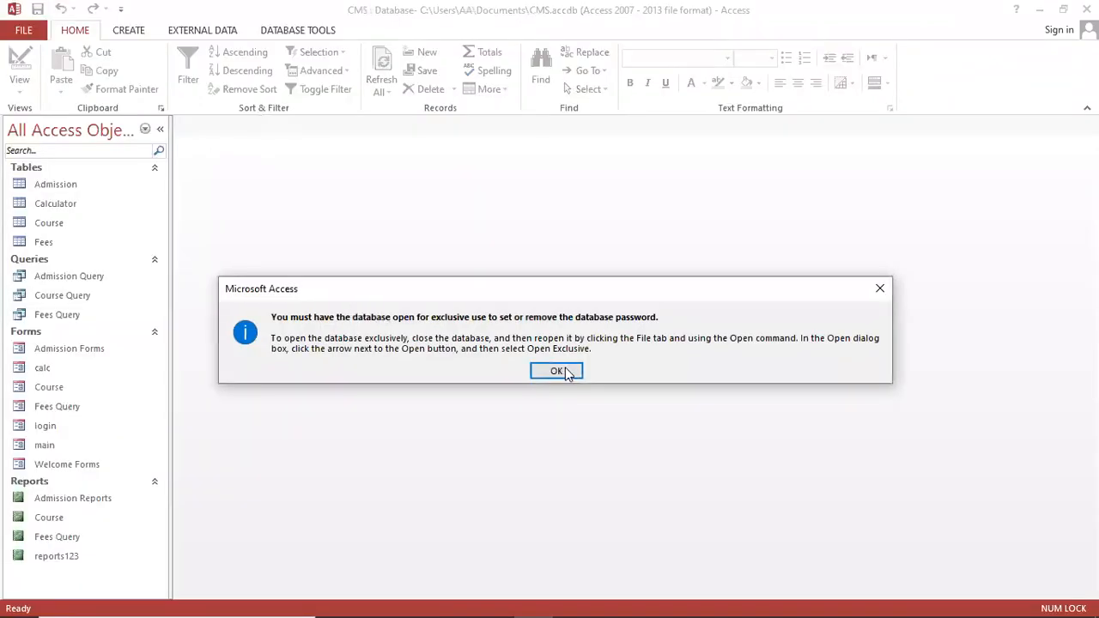
left_click(558, 372)
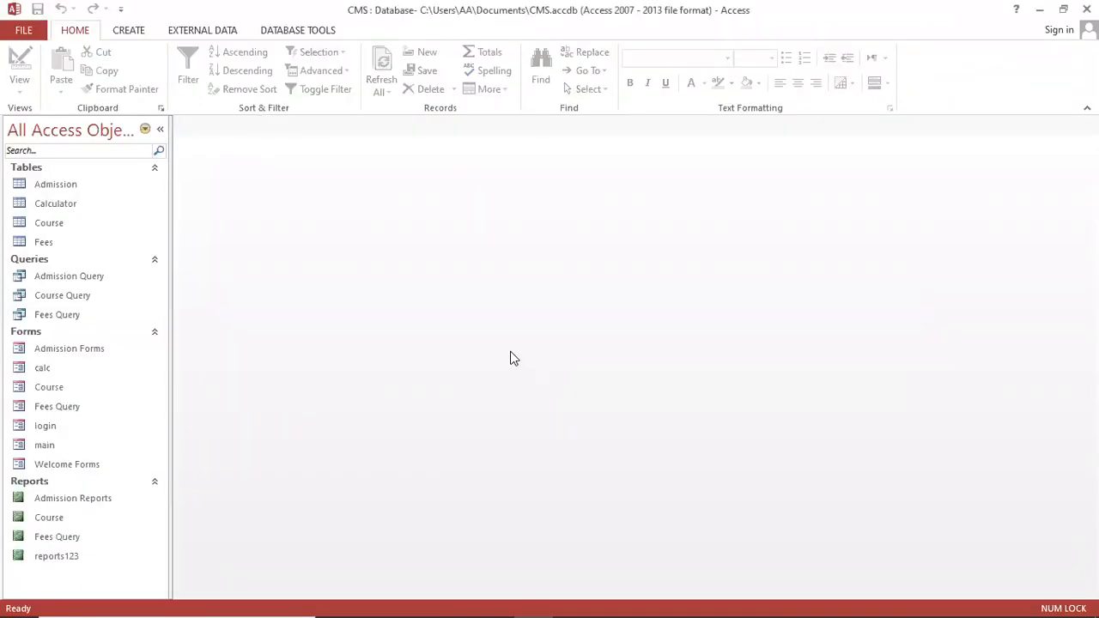
Retry Encrypt with Password and dismiss the exclusive-use warning again
left_click(19, 33)
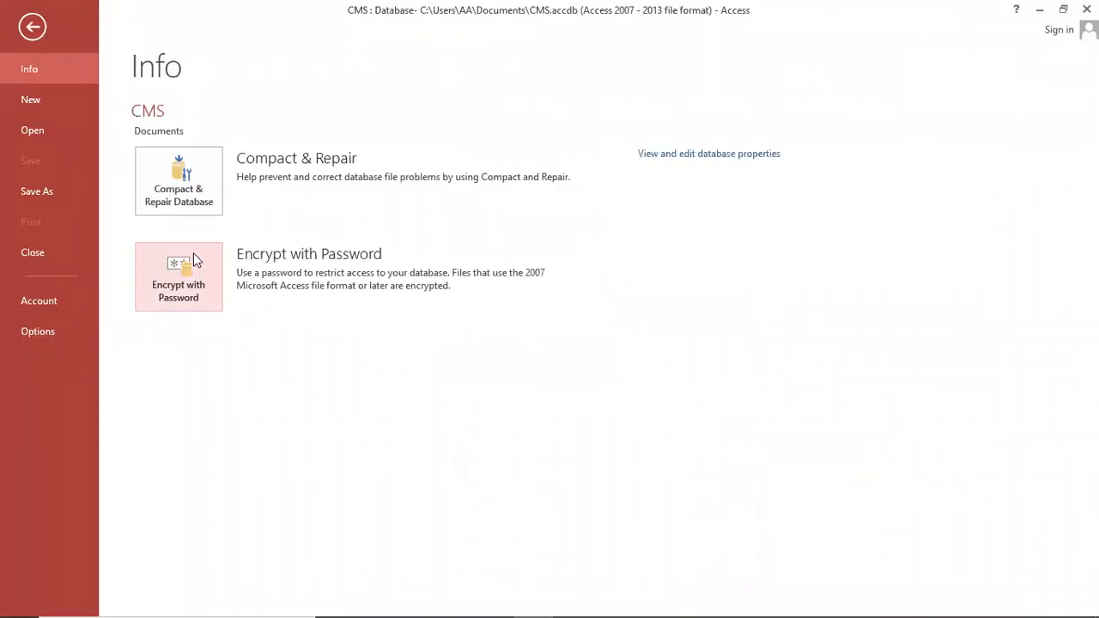
left_click(192, 284)
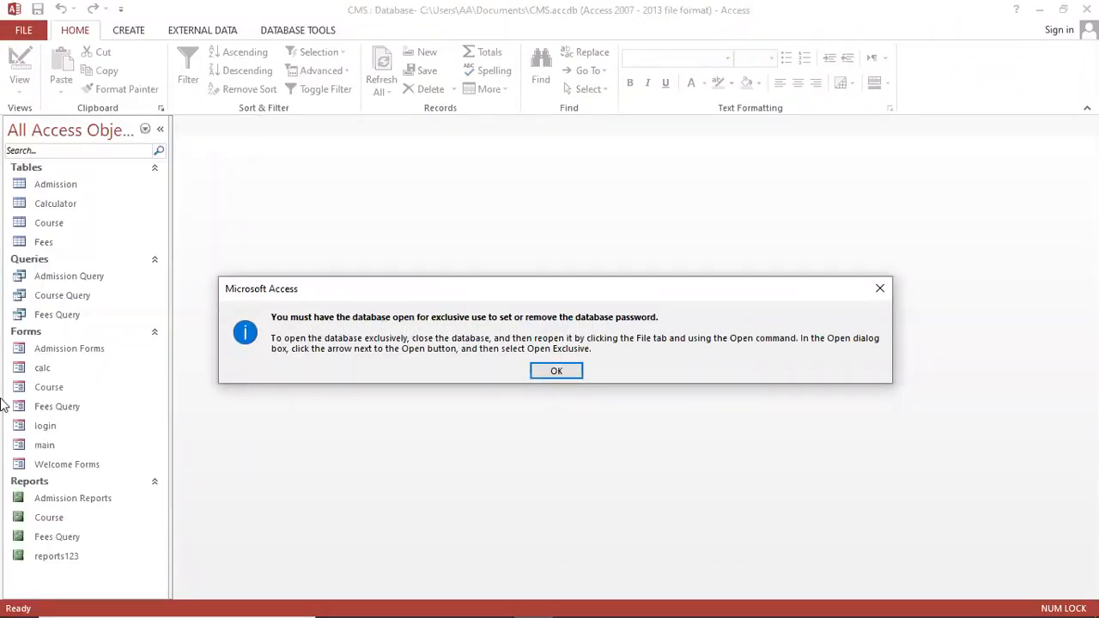
left_click(558, 371)
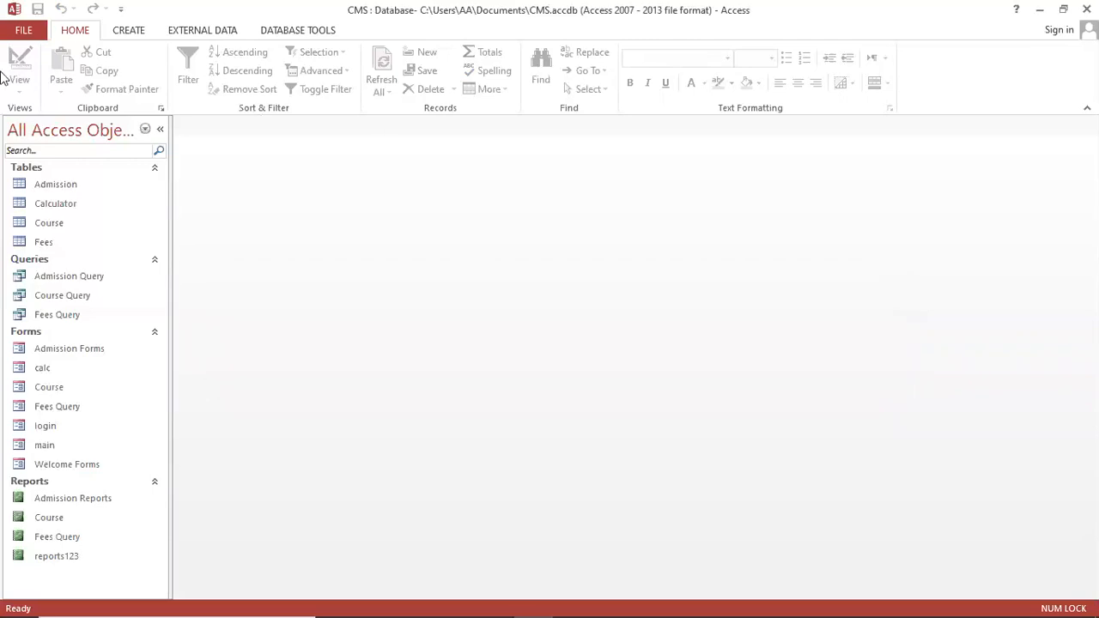
left_click(24, 33)
Close CMS and reopen it from the Documents folder with Open Exclusive
left_click(59, 264)
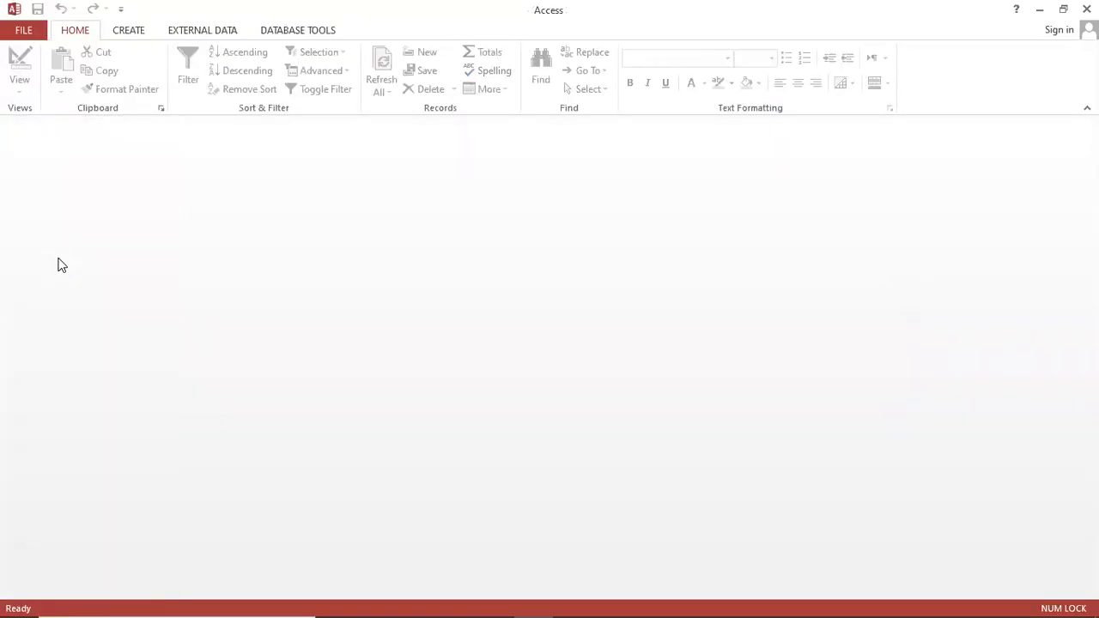
left_click(24, 30)
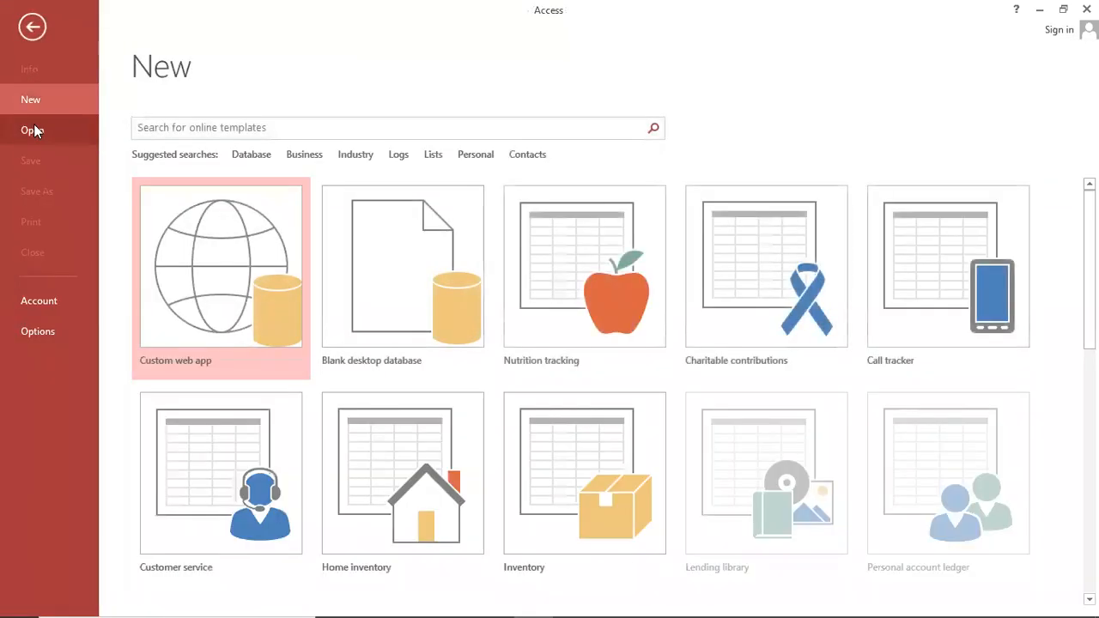
left_click(33, 130)
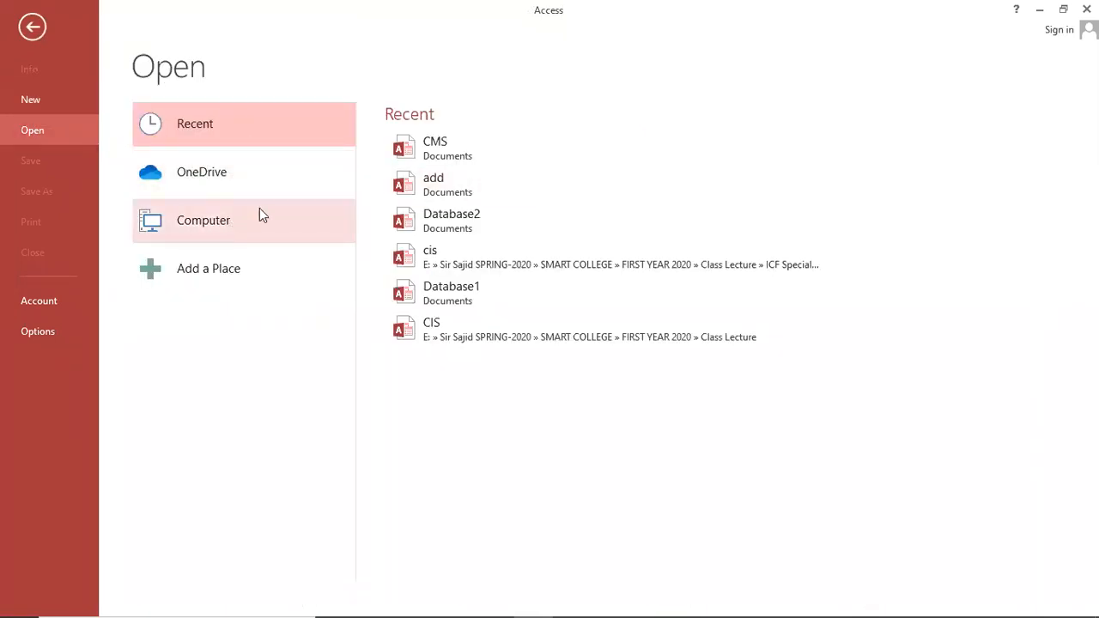
left_click(211, 174)
left_click(203, 230)
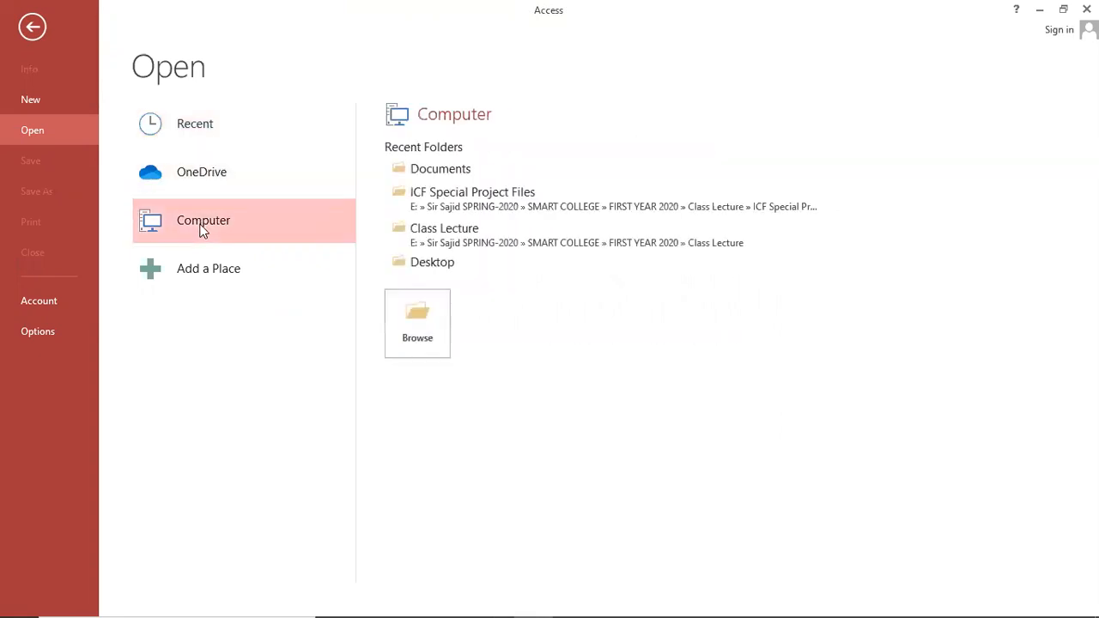
left_click(448, 169)
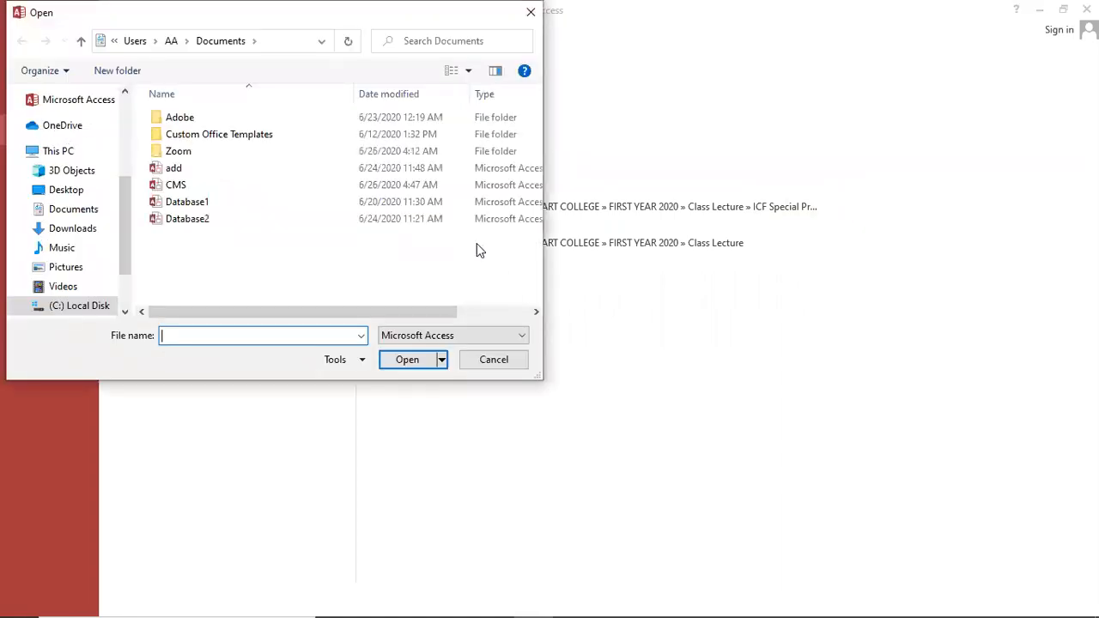
left_click(174, 186)
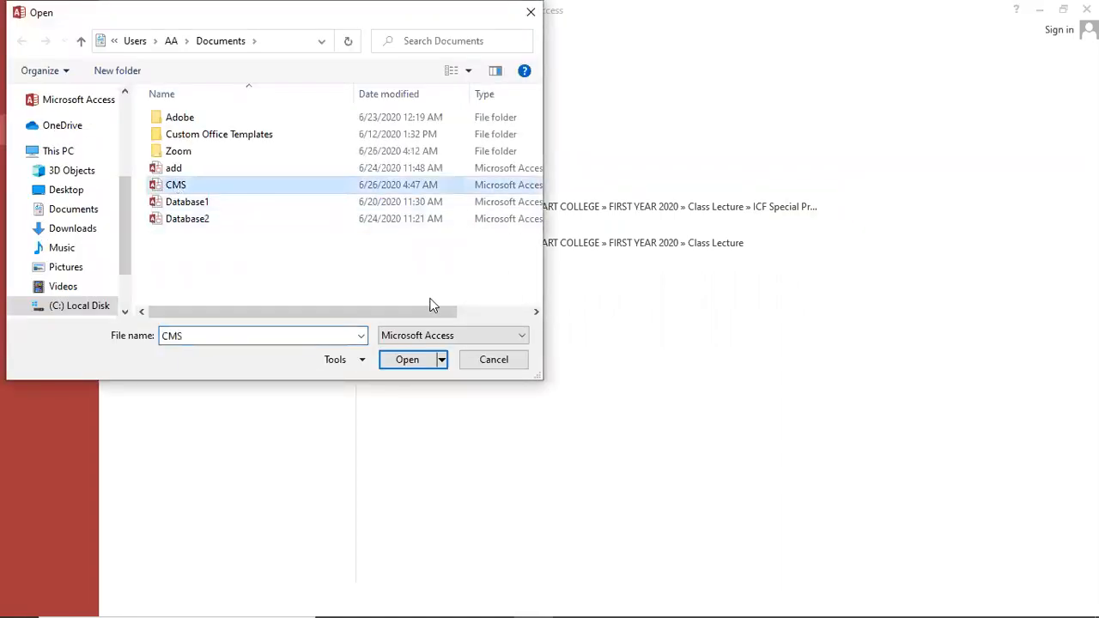
left_click(443, 360)
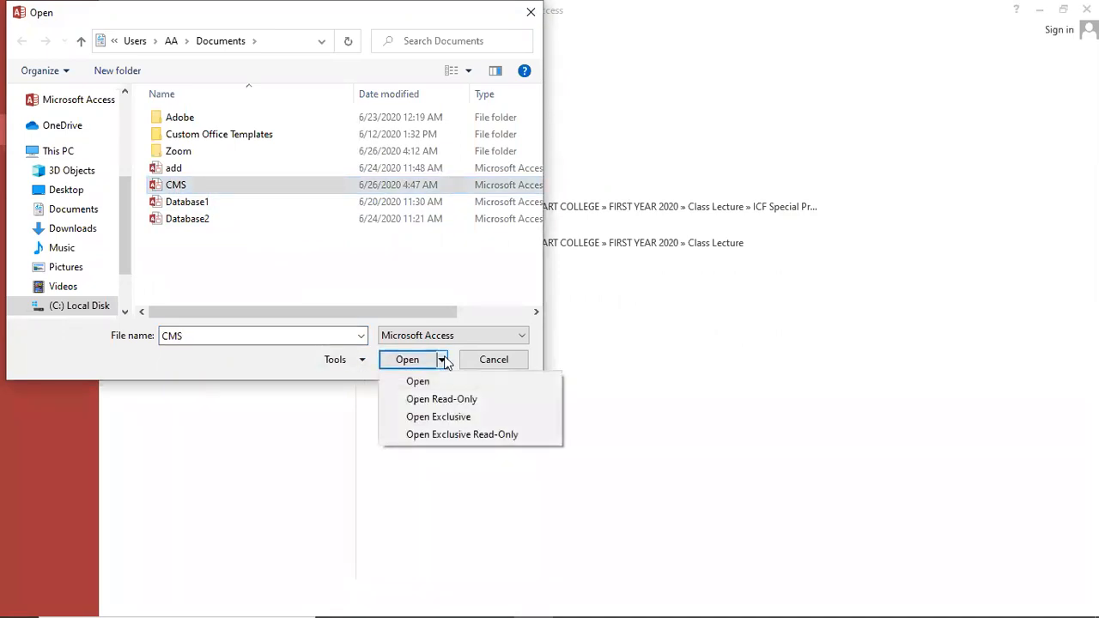
left_click(438, 418)
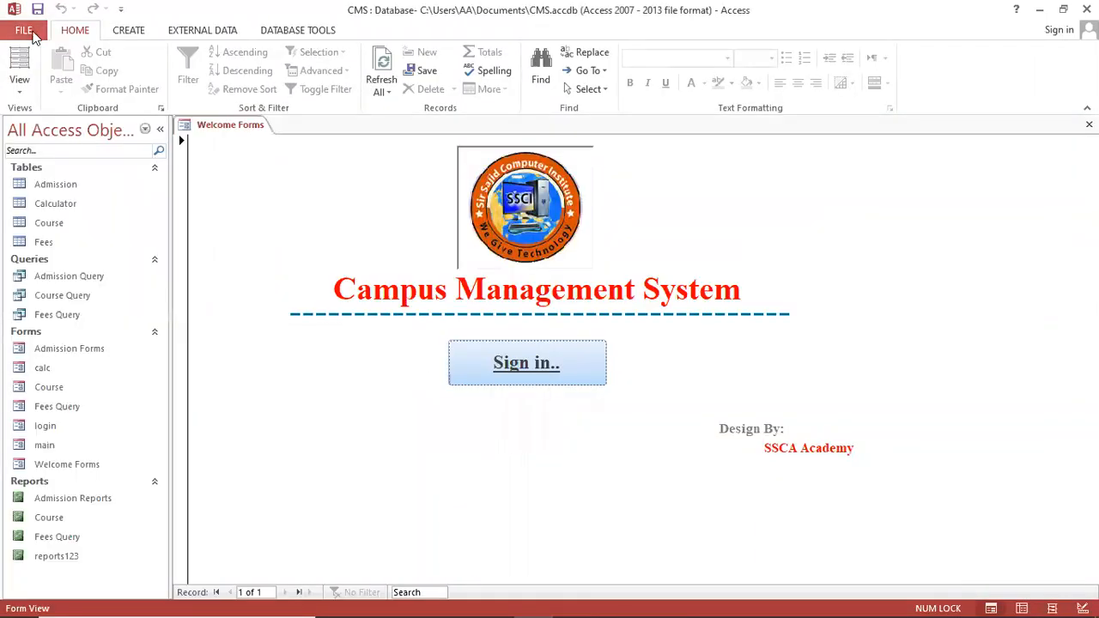
Start Encrypt with Password, cancel it, and close the CMS database
left_click(23, 30)
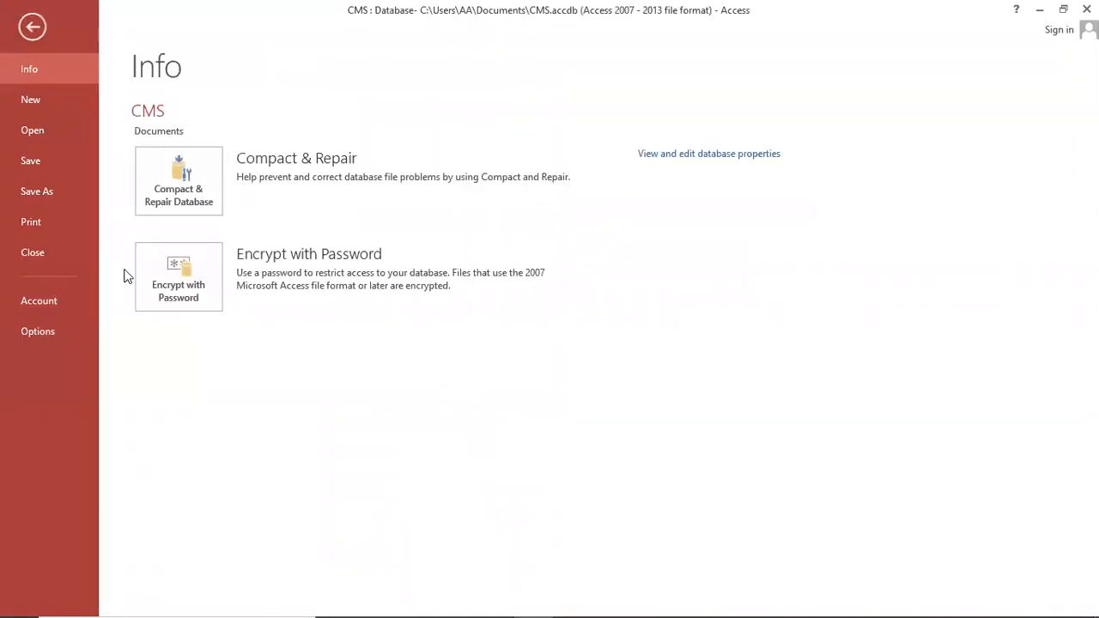
left_click(157, 276)
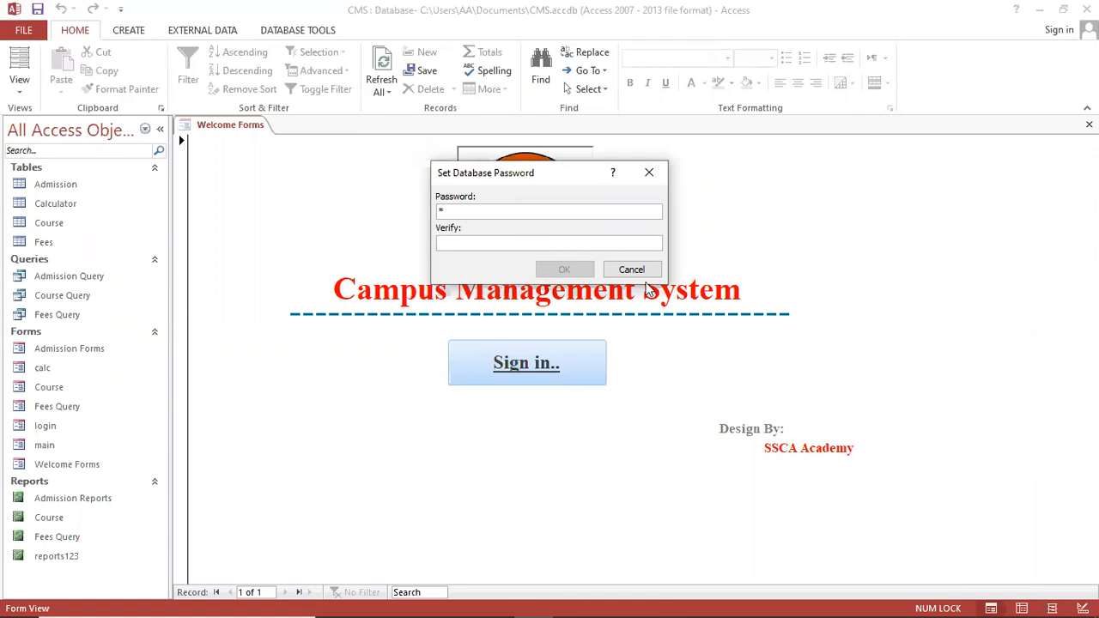
left_click(631, 269)
left_click(23, 30)
left_click(43, 255)
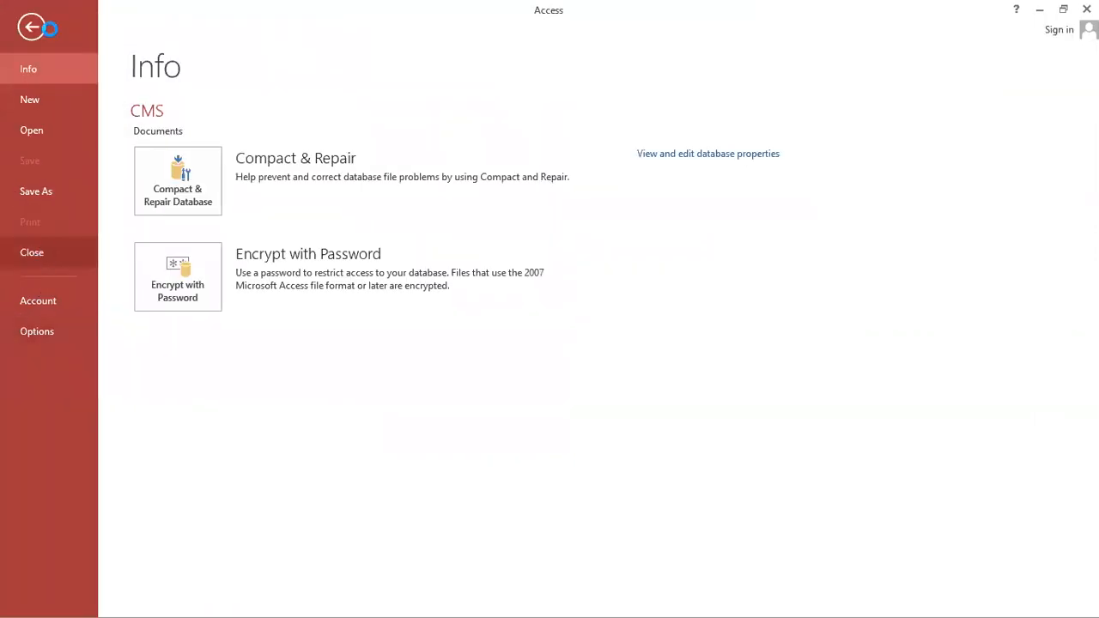
Reopen CMS from Documents in exclusive mode once more
left_click(32, 31)
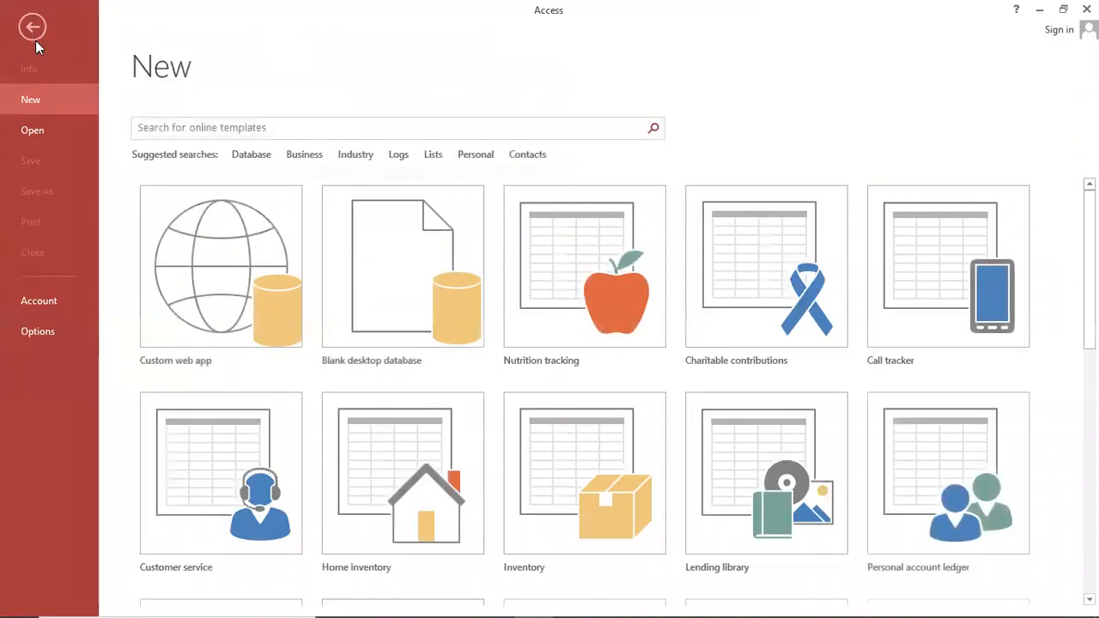
left_click(32, 133)
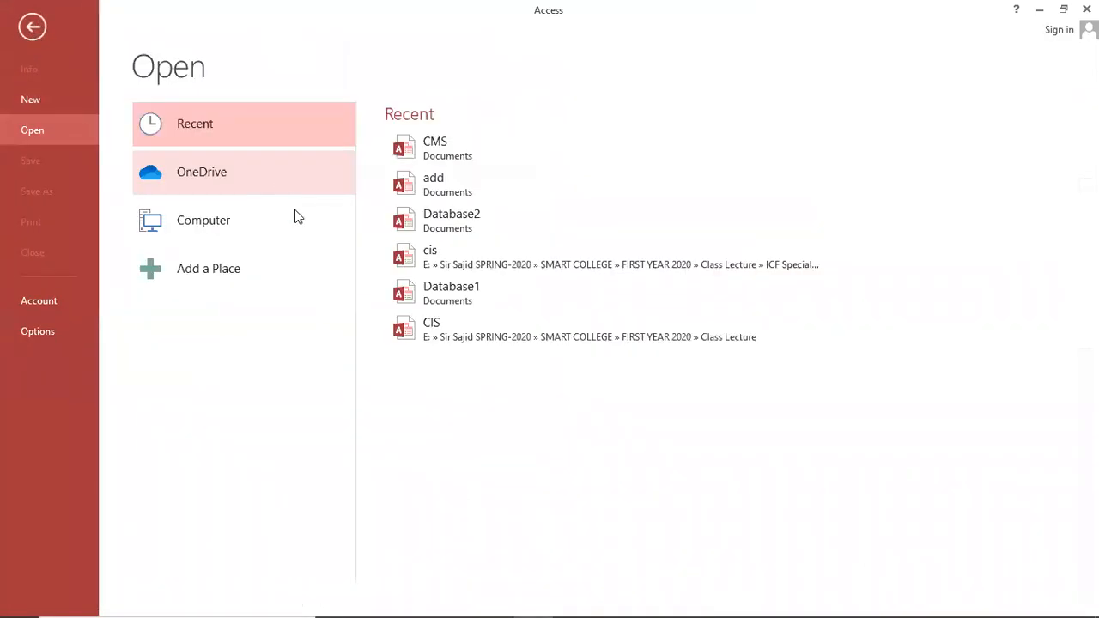
left_click(185, 228)
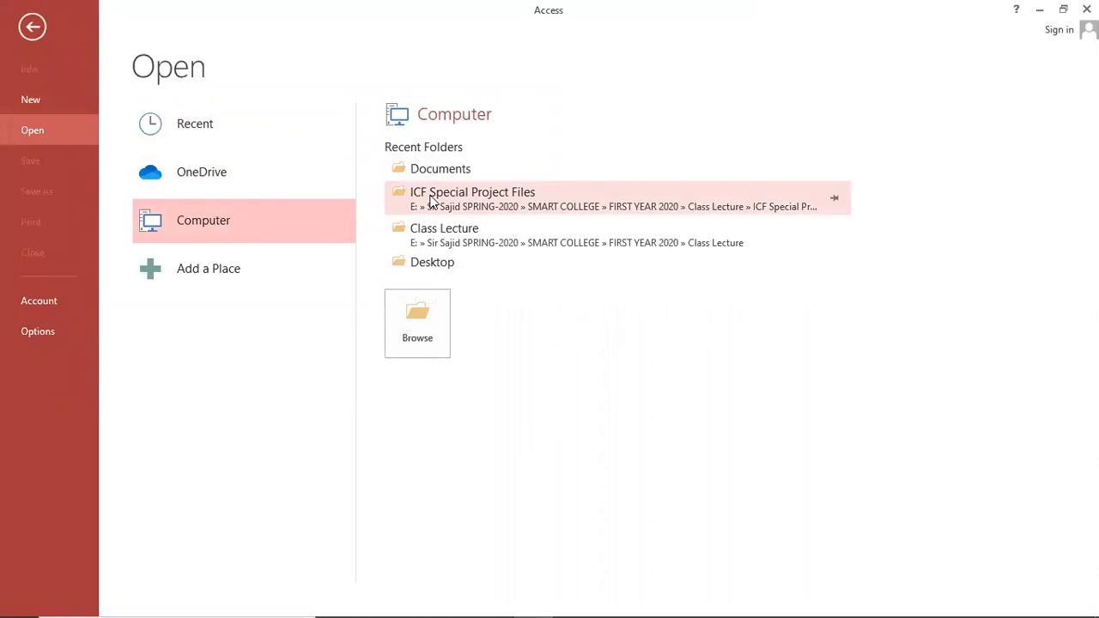
left_click(441, 169)
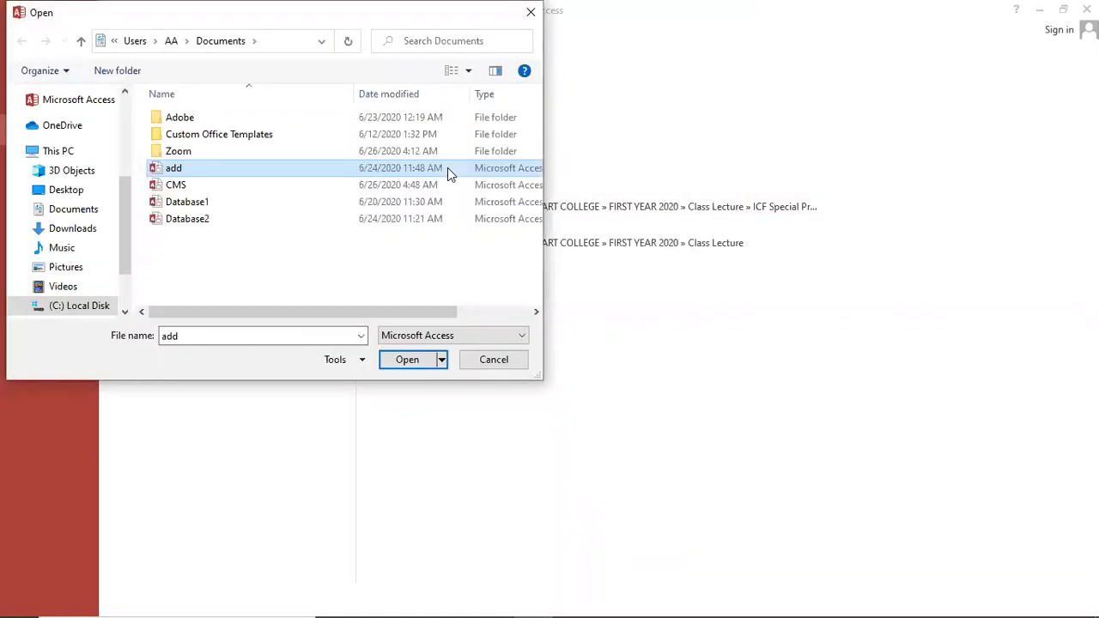
left_click(177, 186)
left_click(442, 359)
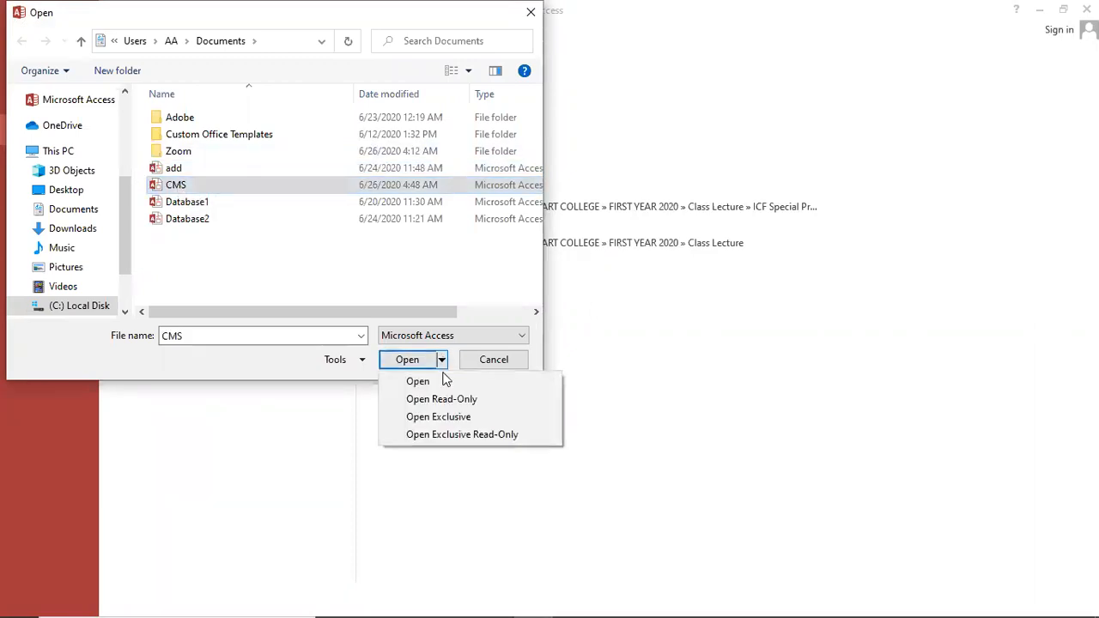
left_click(452, 418)
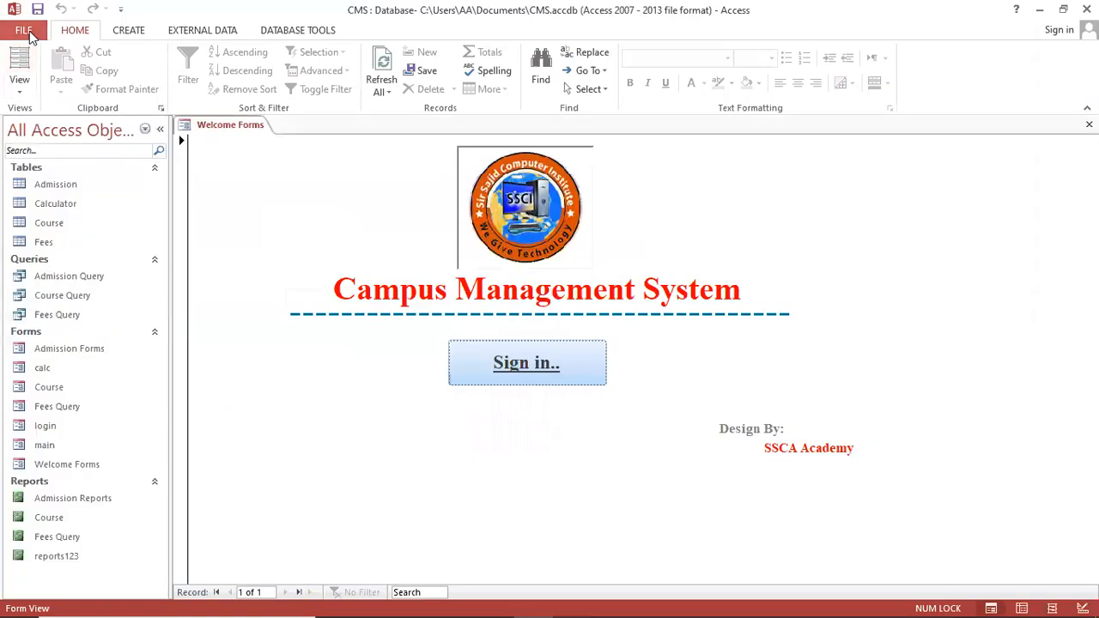
Encrypt CMS with a password, confirming it and accepting the row-level locking notice
left_click(30, 33)
left_click(167, 258)
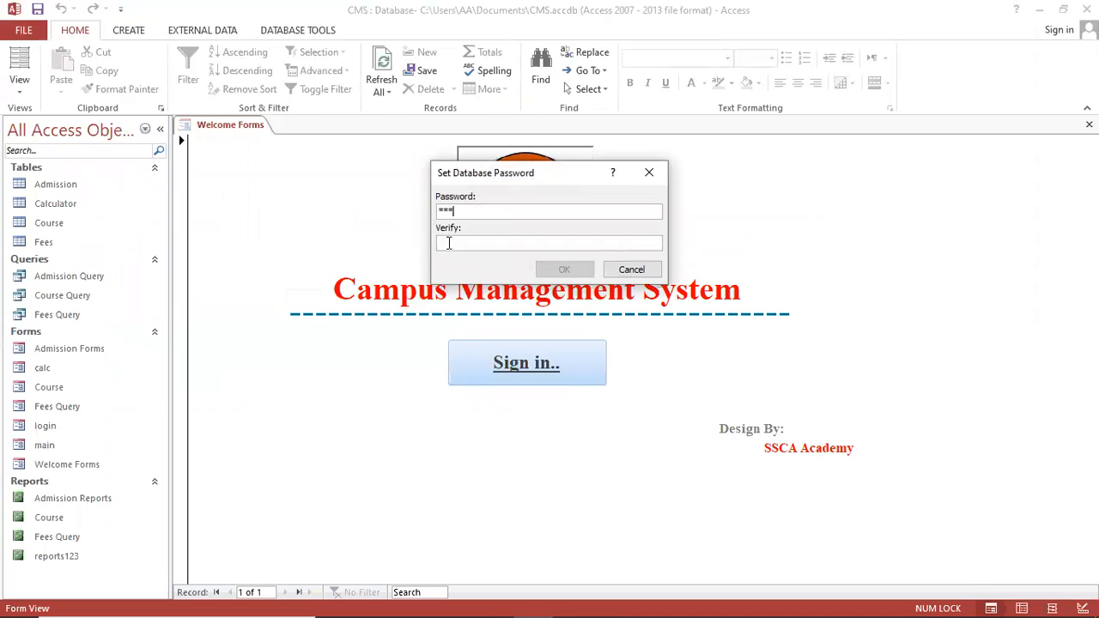
type("123")
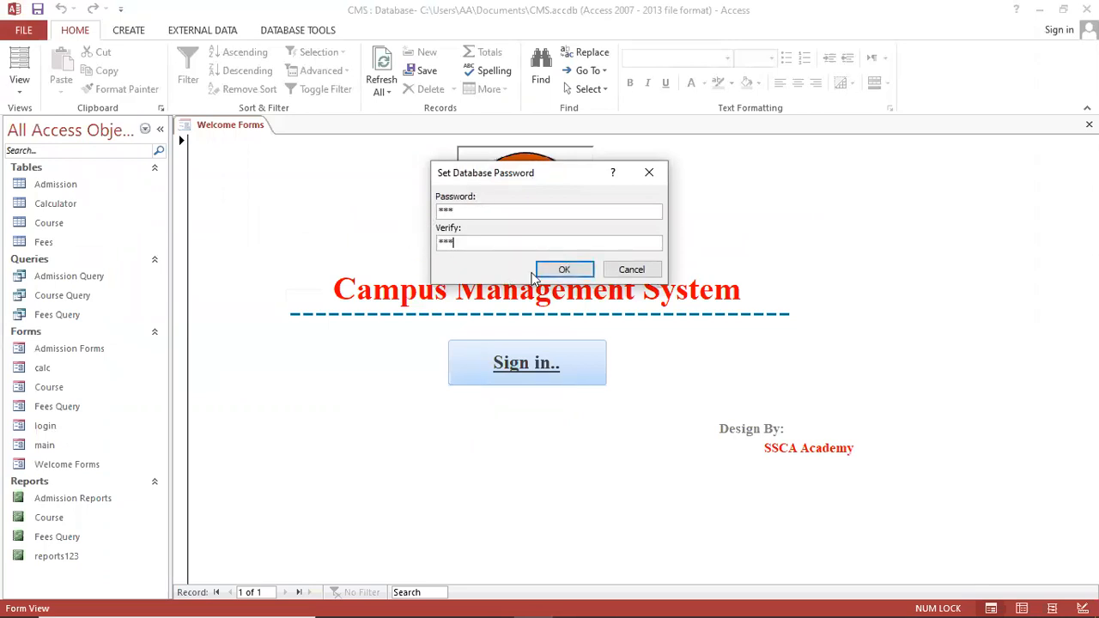
left_click(558, 270)
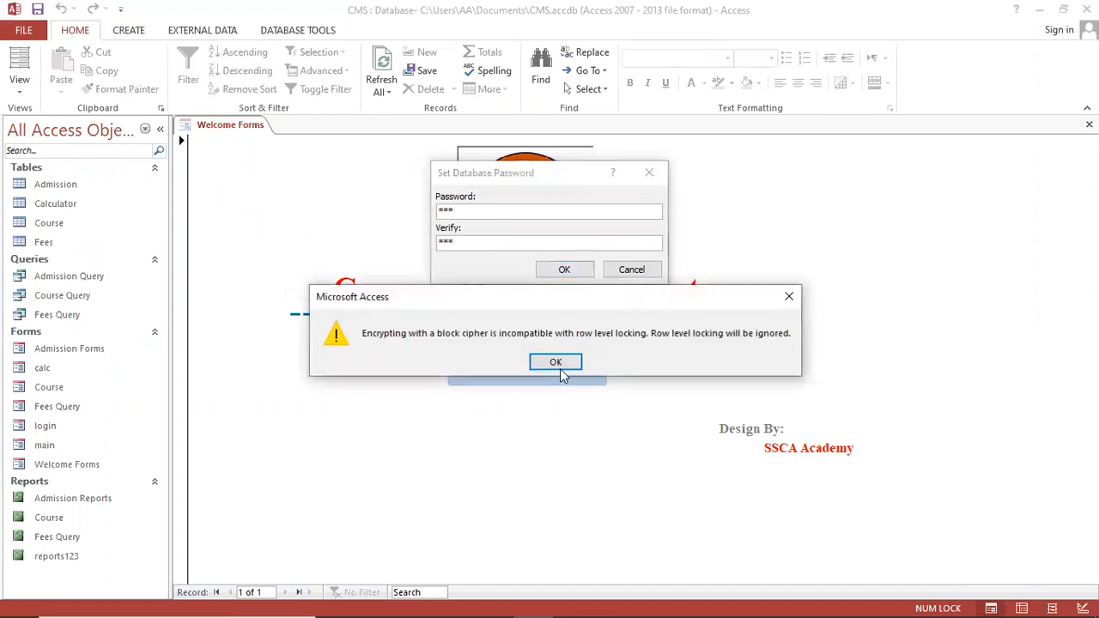
left_click(556, 362)
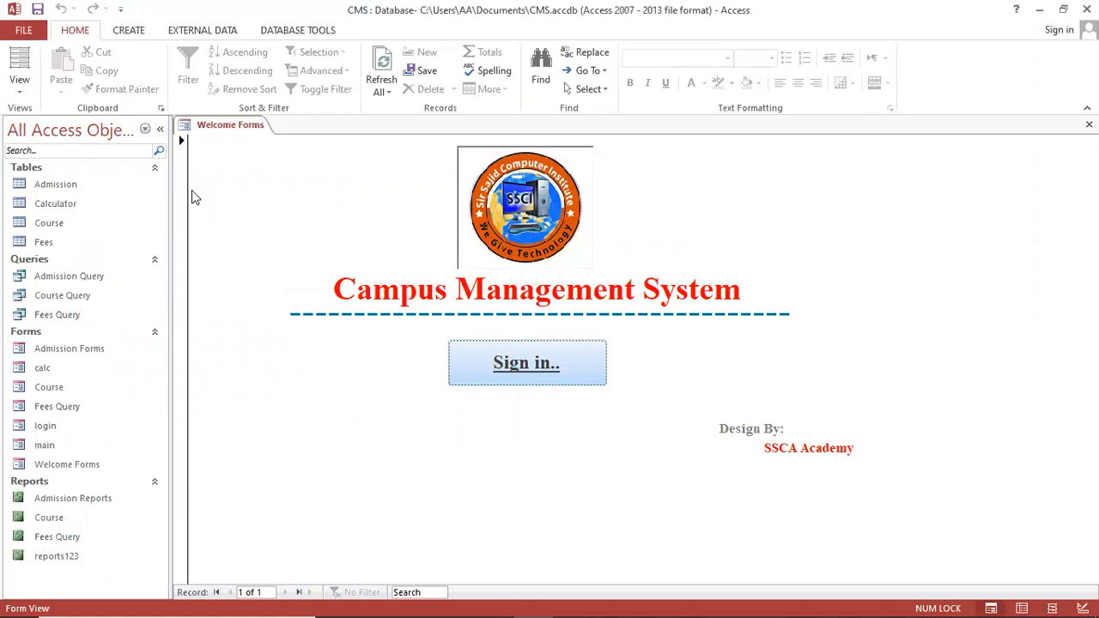
Close the CMS database and reopen it from the Recent list
left_click(24, 30)
left_click(56, 251)
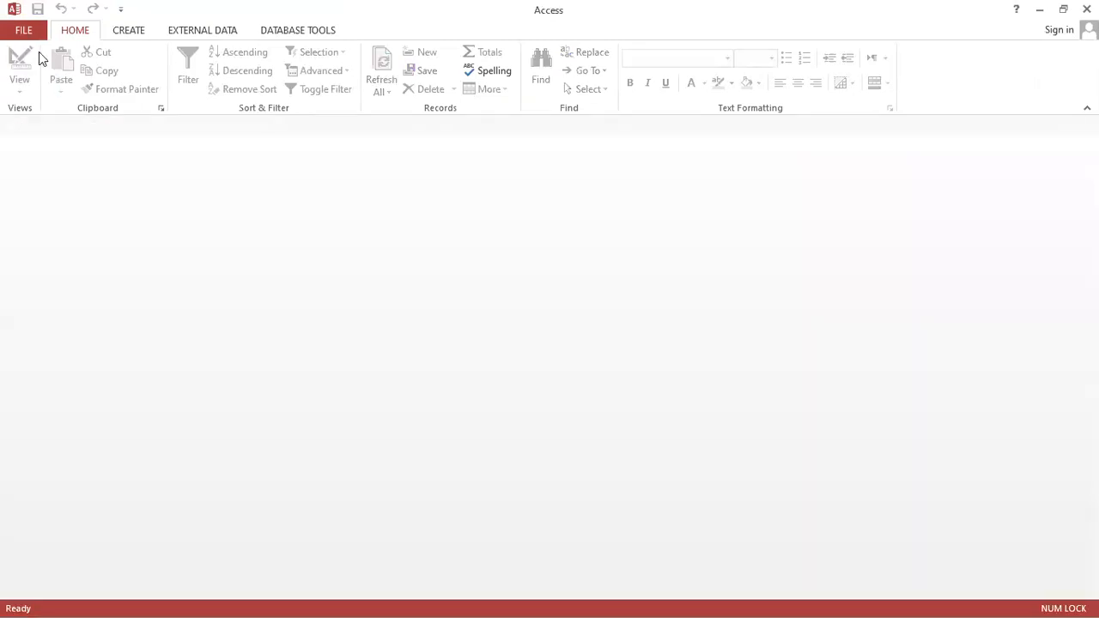
left_click(26, 31)
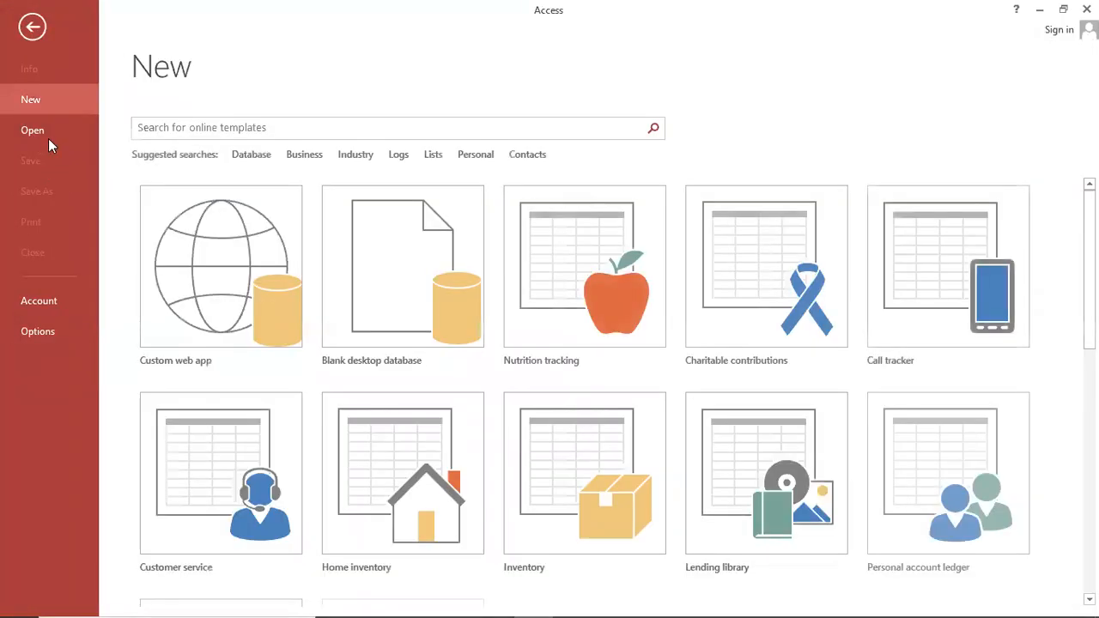
left_click(65, 132)
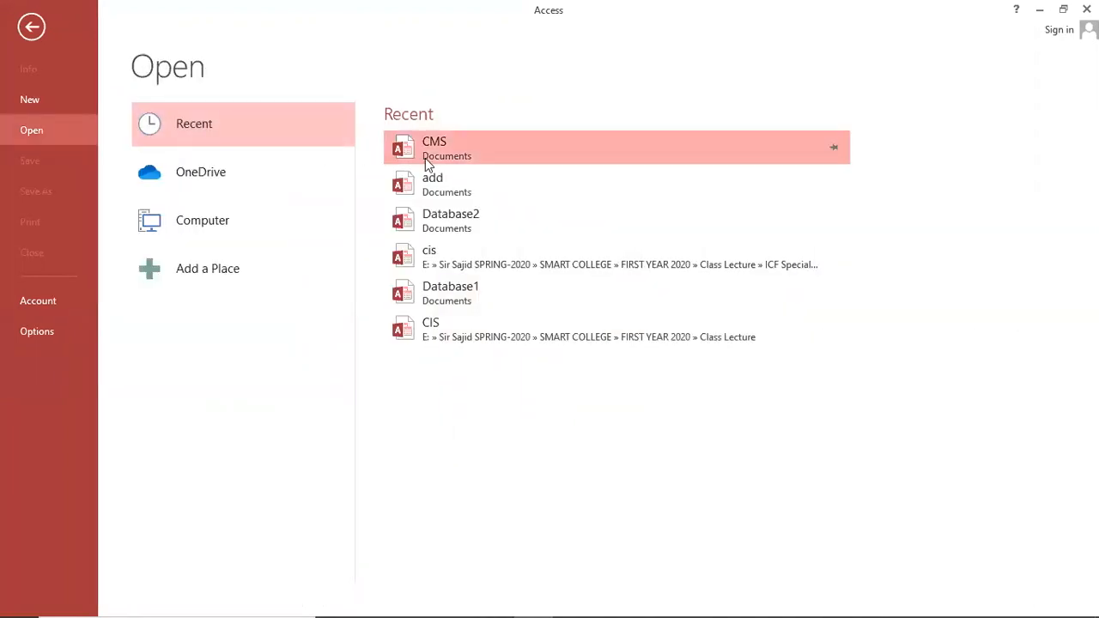
left_click(425, 160)
Enter the database password, retrying correctly after an invalid-password alert
type("****")
key("Return")
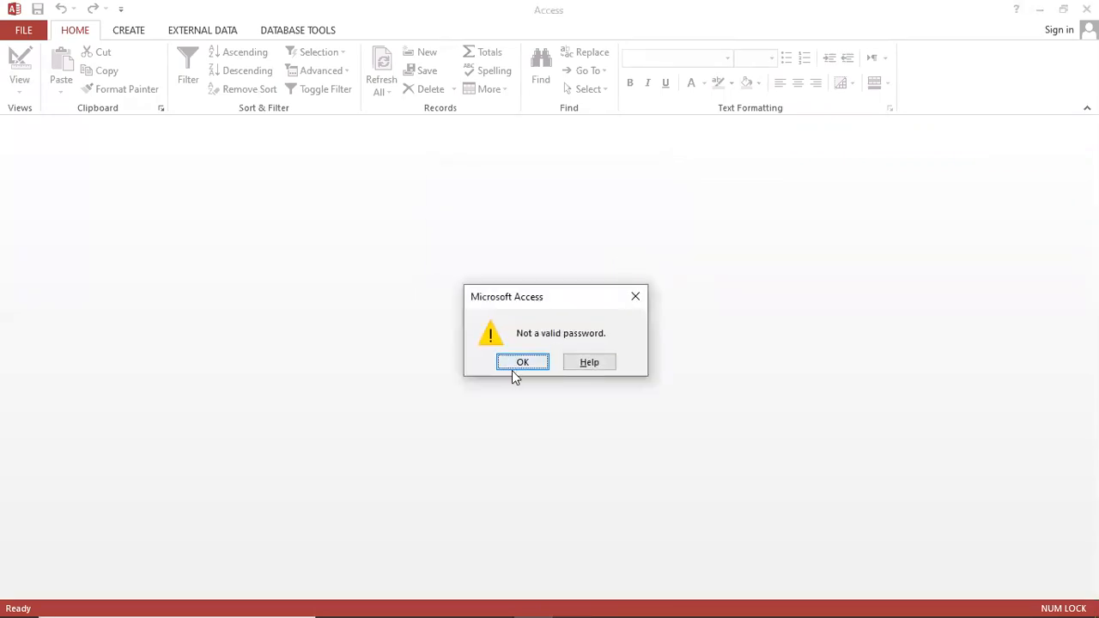
left_click(513, 369)
type("***")
key("Return")
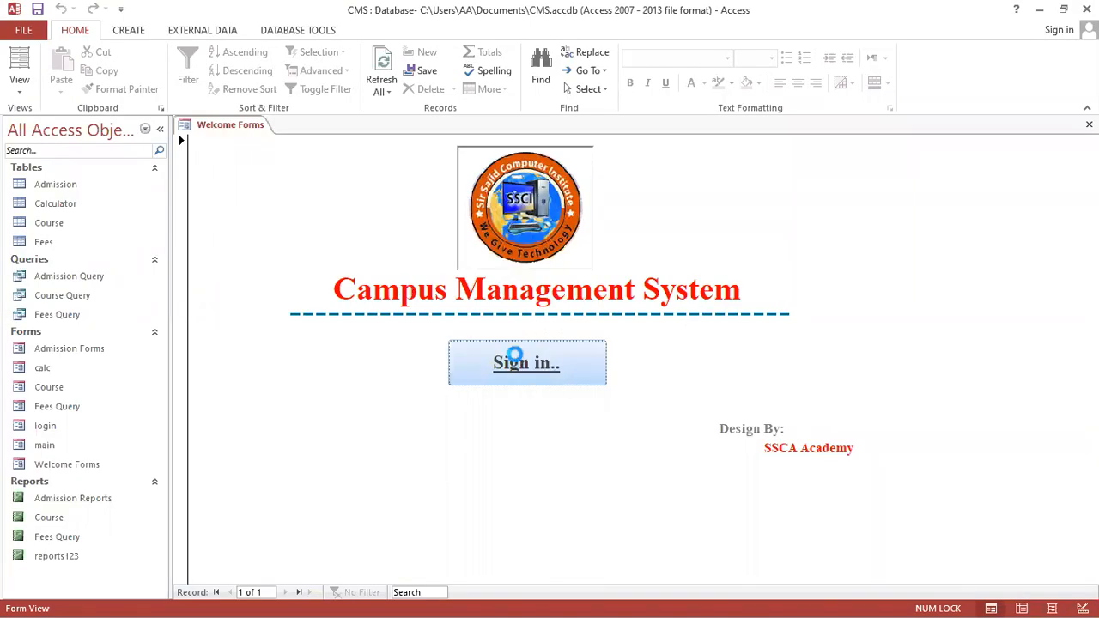
Sign in through the login form, replacing a wrong login code with the correct one
left_click(516, 362)
type("******")
key("Tab")
key("Return")
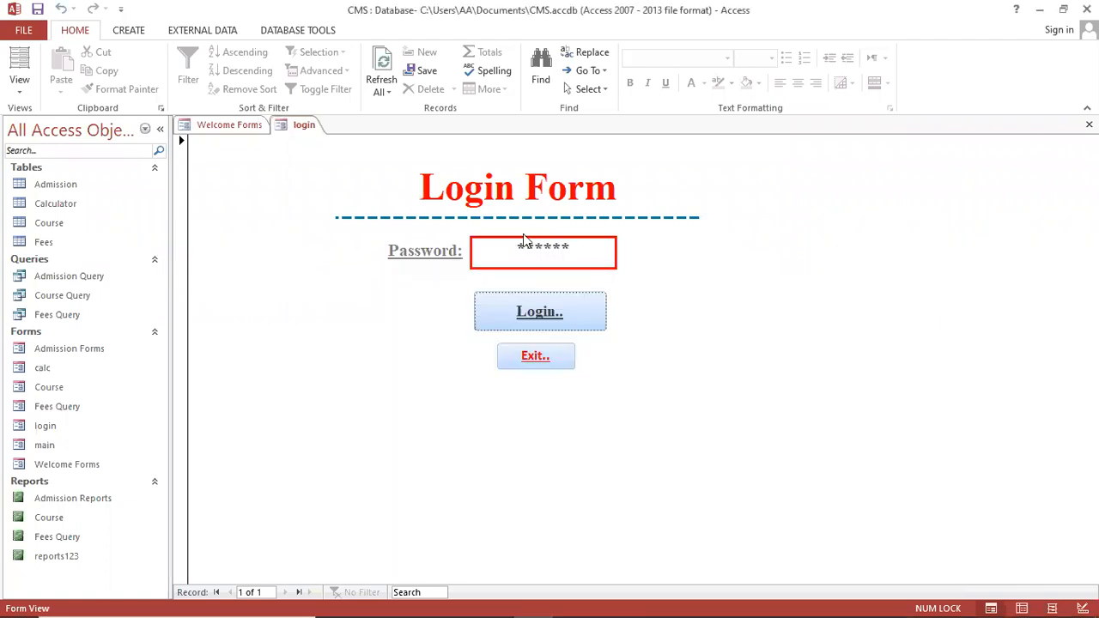
left_click_drag(593, 249, 436, 250)
type("***")
left_click(554, 312)
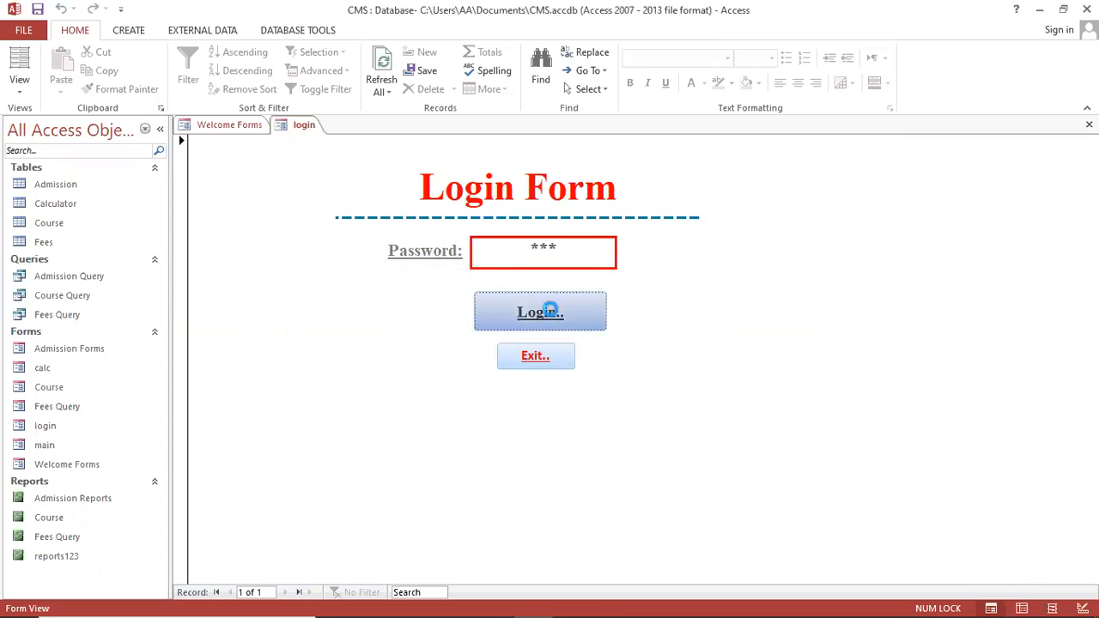
From the Main Menu, open and close the Admission and Course forms, then open Fees
left_click(359, 291)
scroll(687, 393, "down", 3)
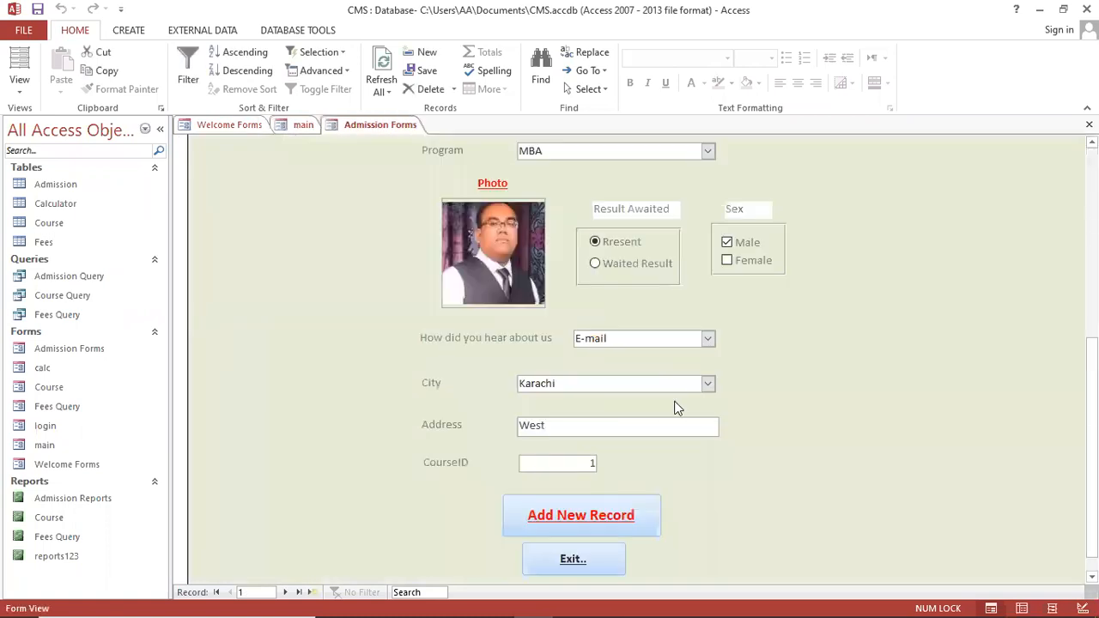
scroll(675, 391, "up", 2)
scroll(675, 387, "up", 3)
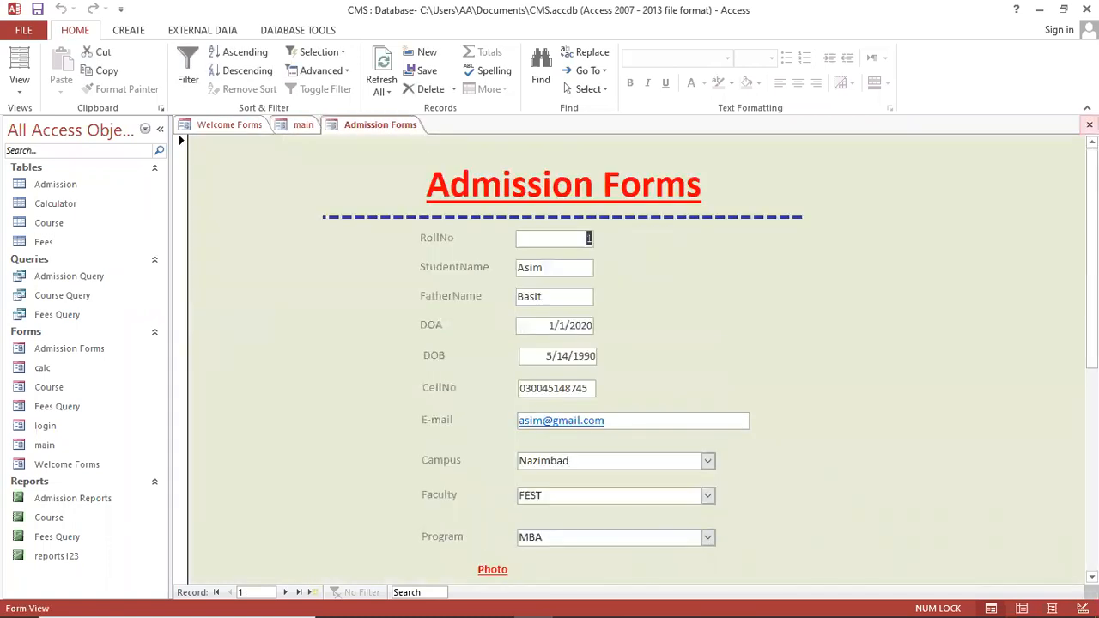
left_click(1089, 125)
left_click(323, 336)
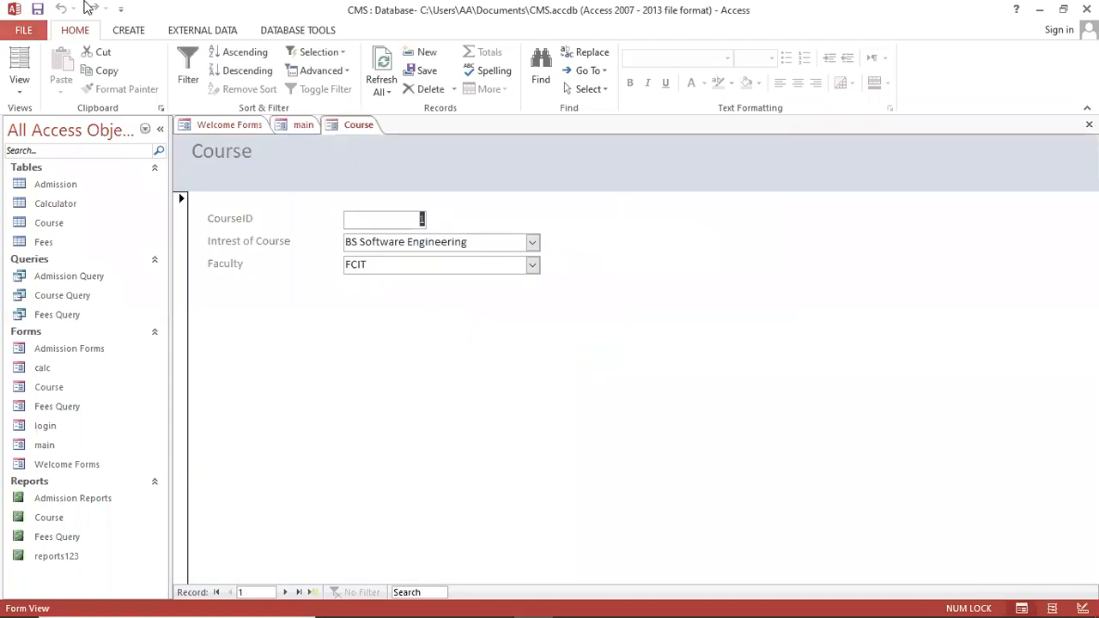
key("ctrl+F4")
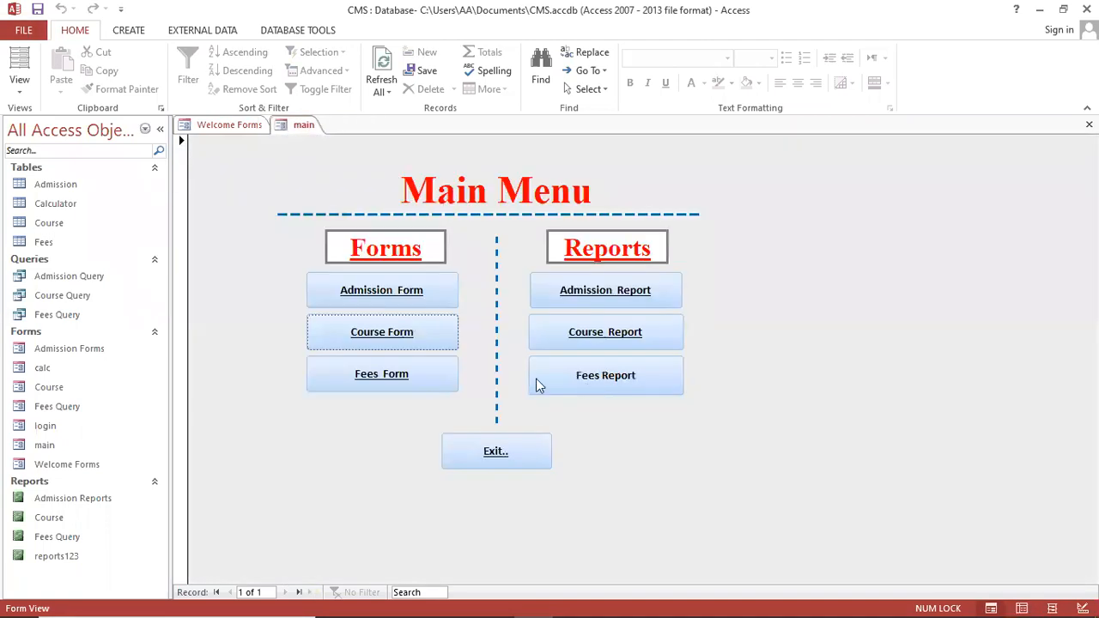
left_click(410, 374)
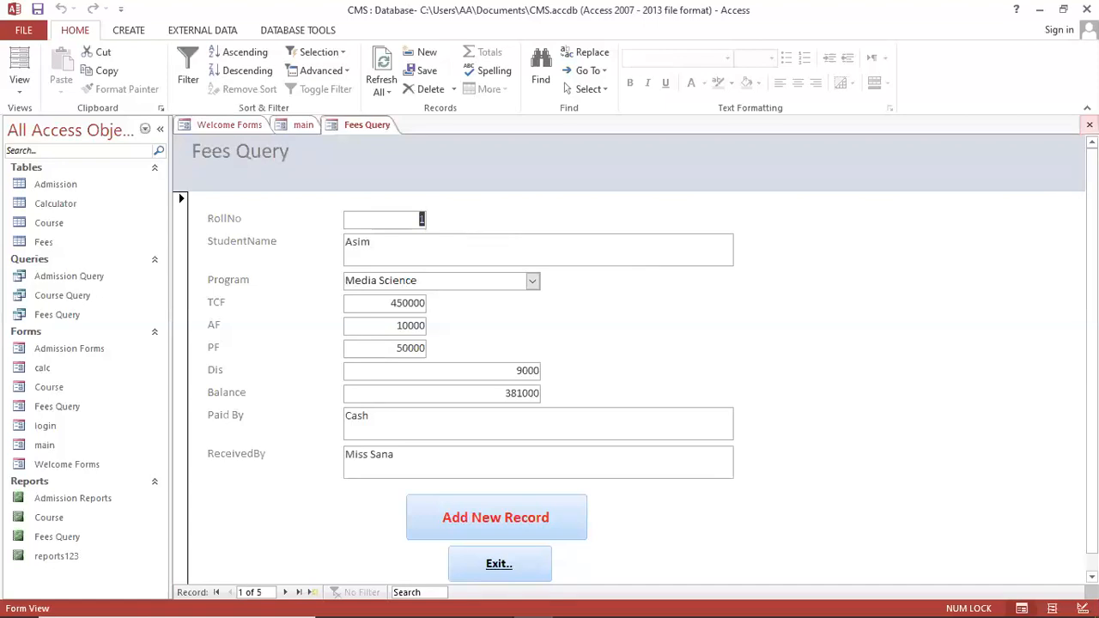
scroll(184, 351, "down", 1)
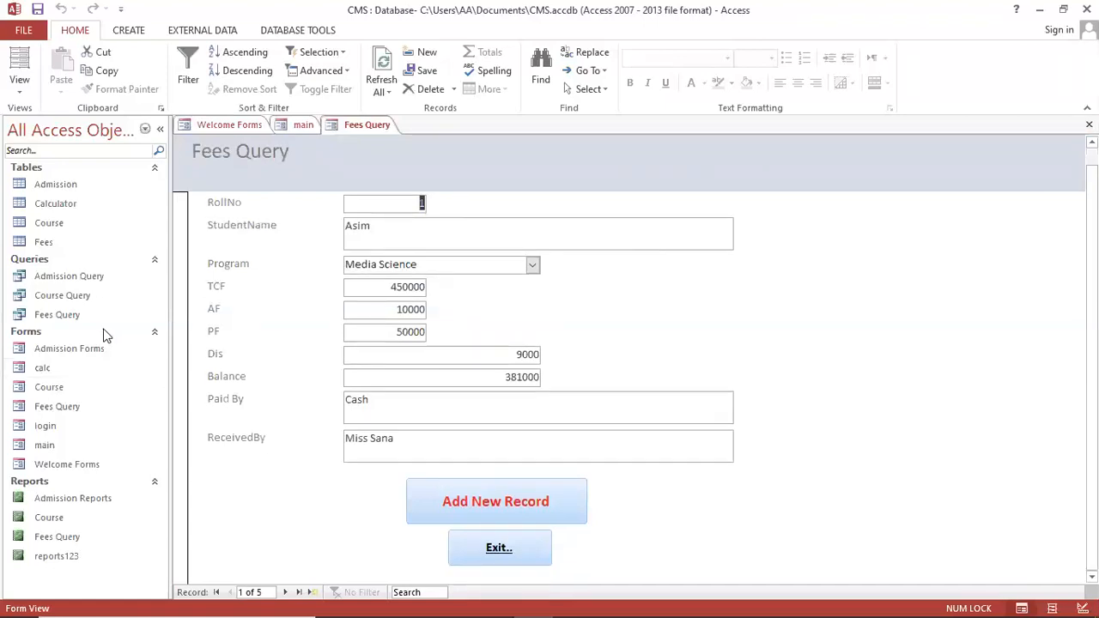
Return to Welcome Forms, reopen the login form, and bring up Main Menu, login and Welcome Forms from the navigation pane
double_click(74, 465)
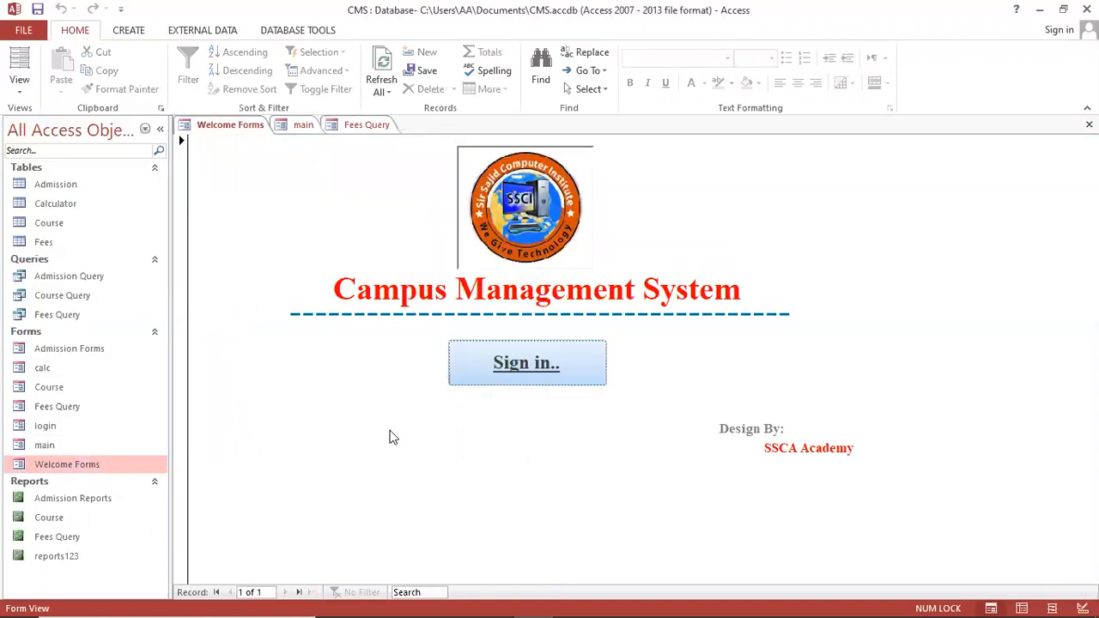
left_click(519, 365)
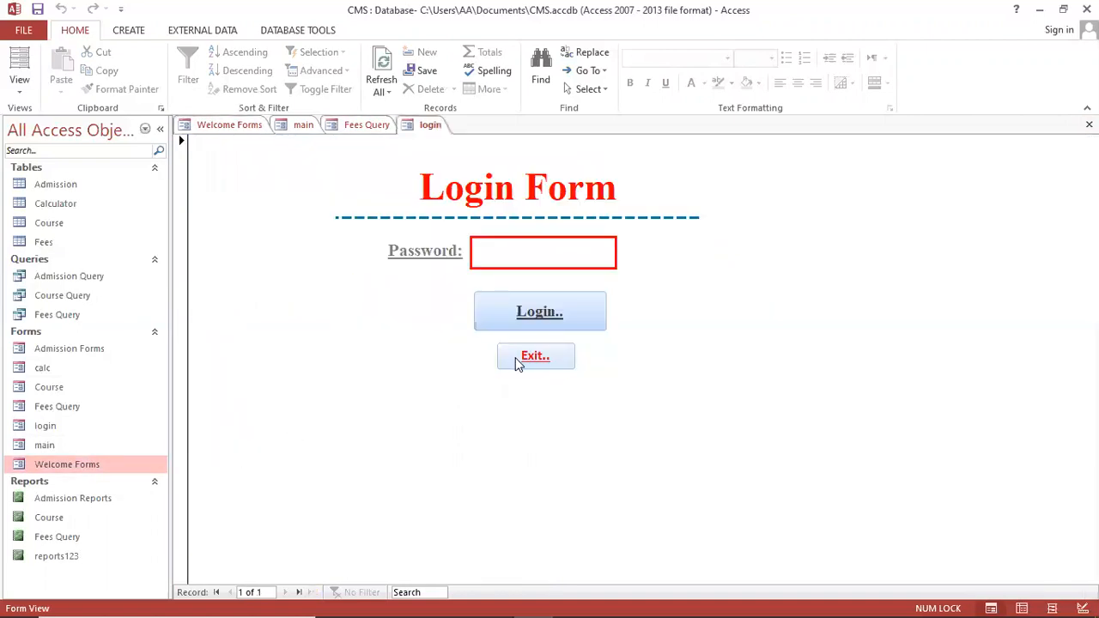
double_click(64, 444)
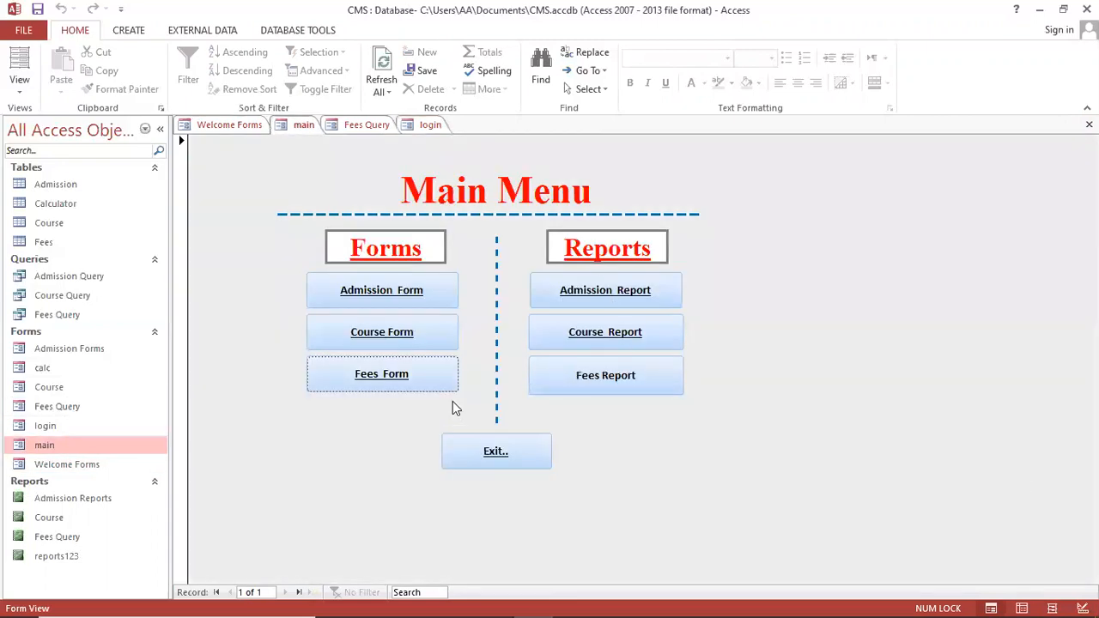
double_click(70, 426)
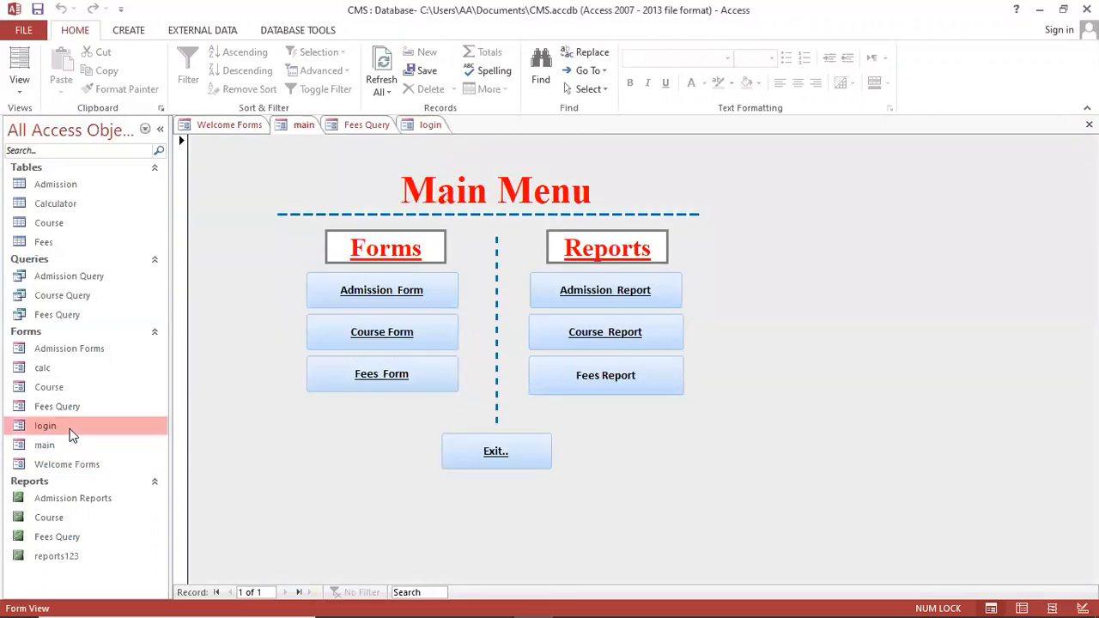
left_click(110, 468)
double_click(110, 468)
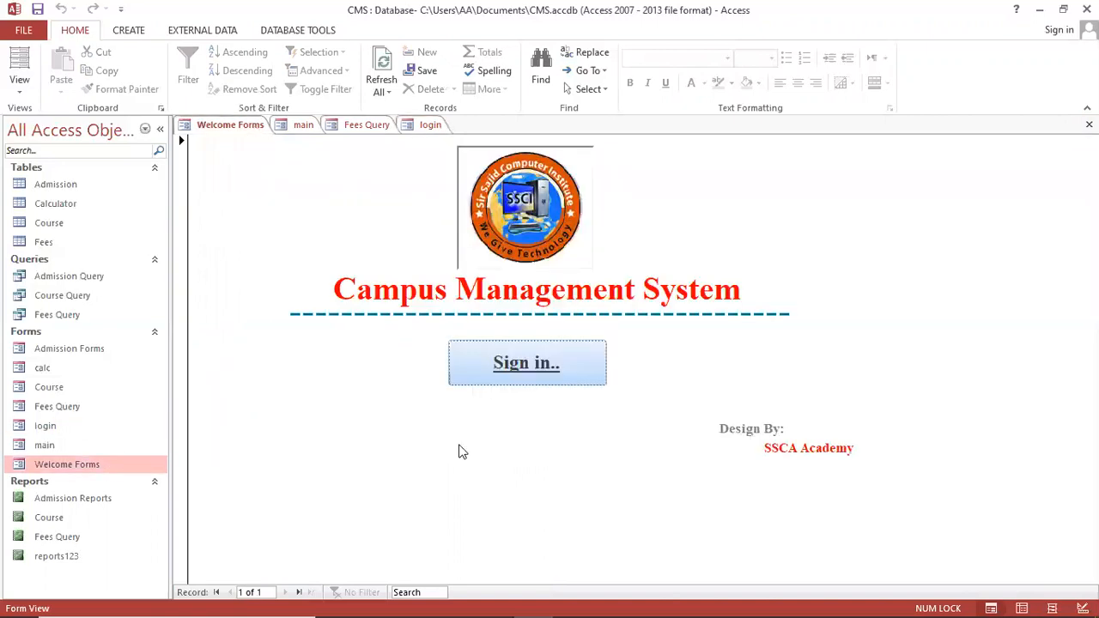